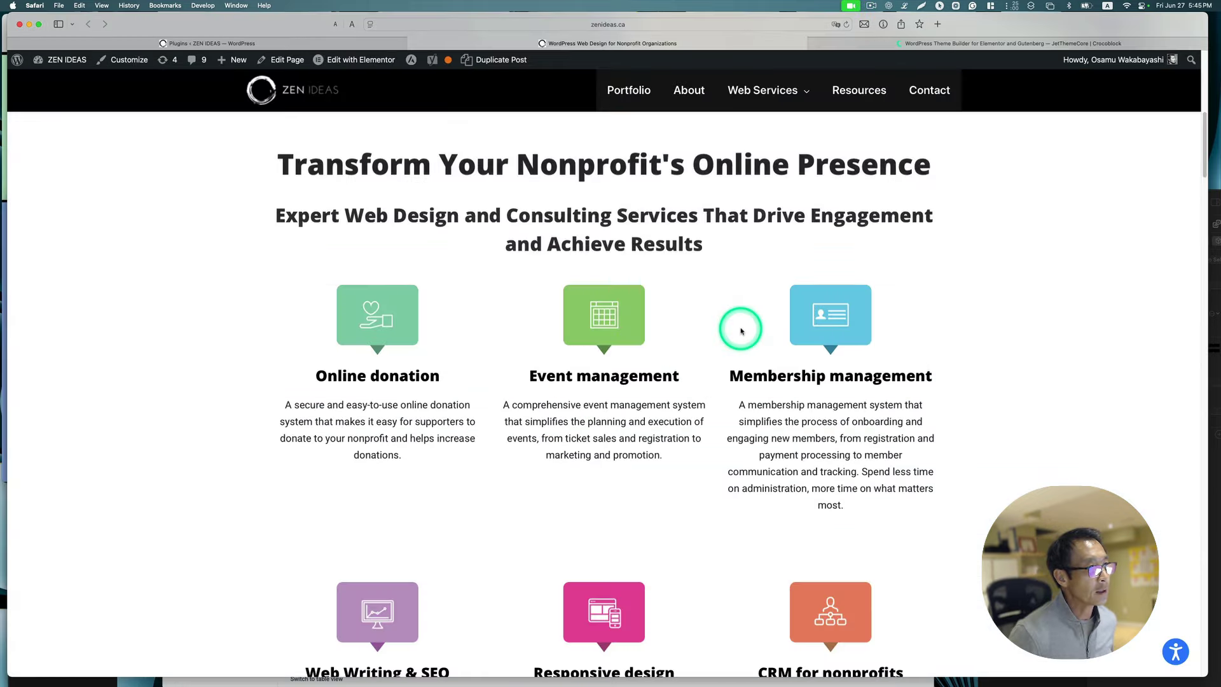
Open the FluentCRM Latest Posts Block newsletter article from the homepage's online resources and review its body content.
scroll(742, 331, "down", 12)
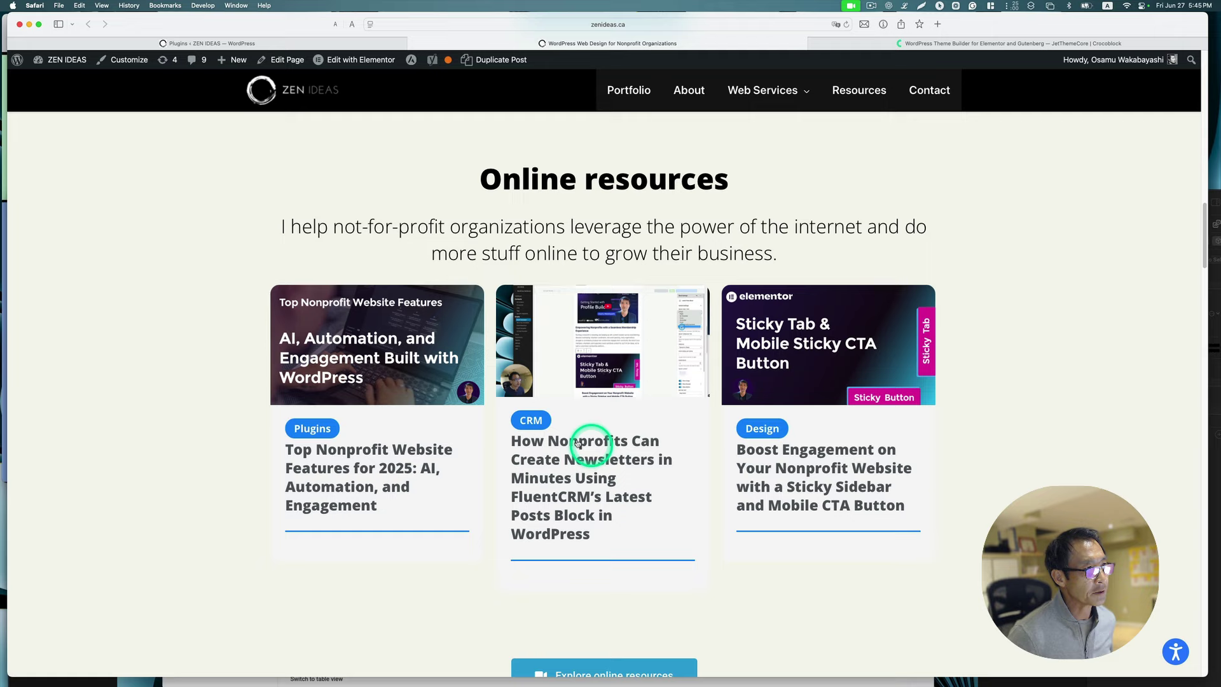
left_click(570, 447)
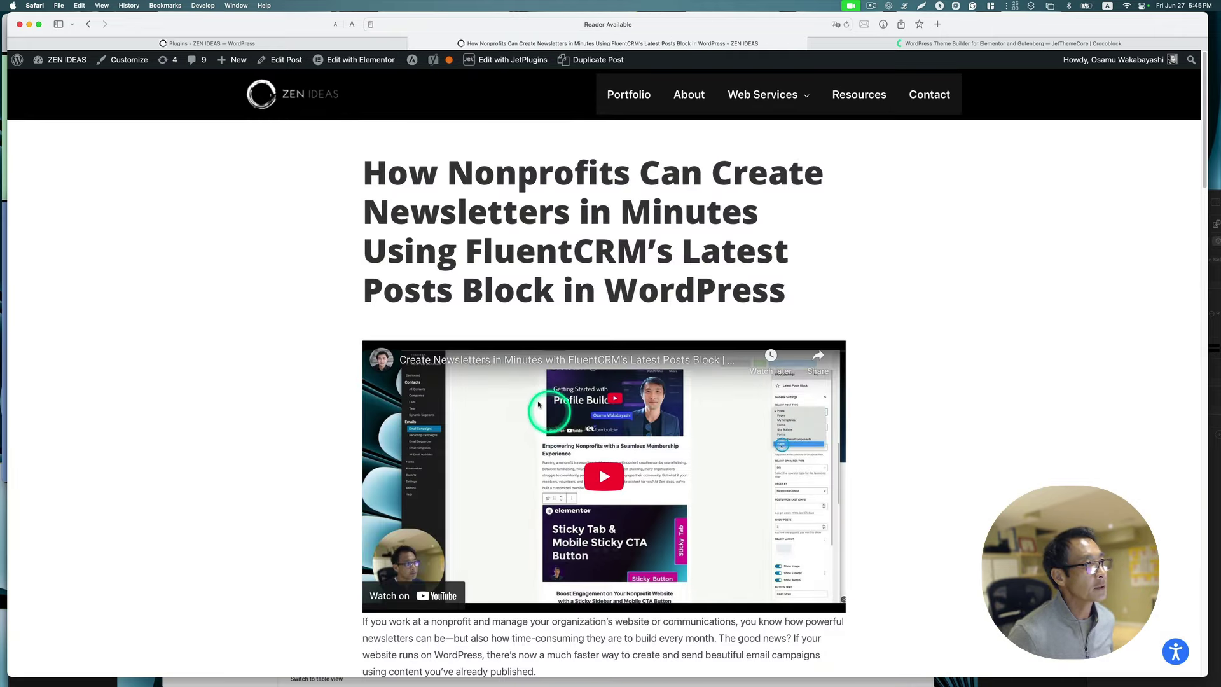
scroll(272, 468, "down", 3)
scroll(272, 467, "down", 10)
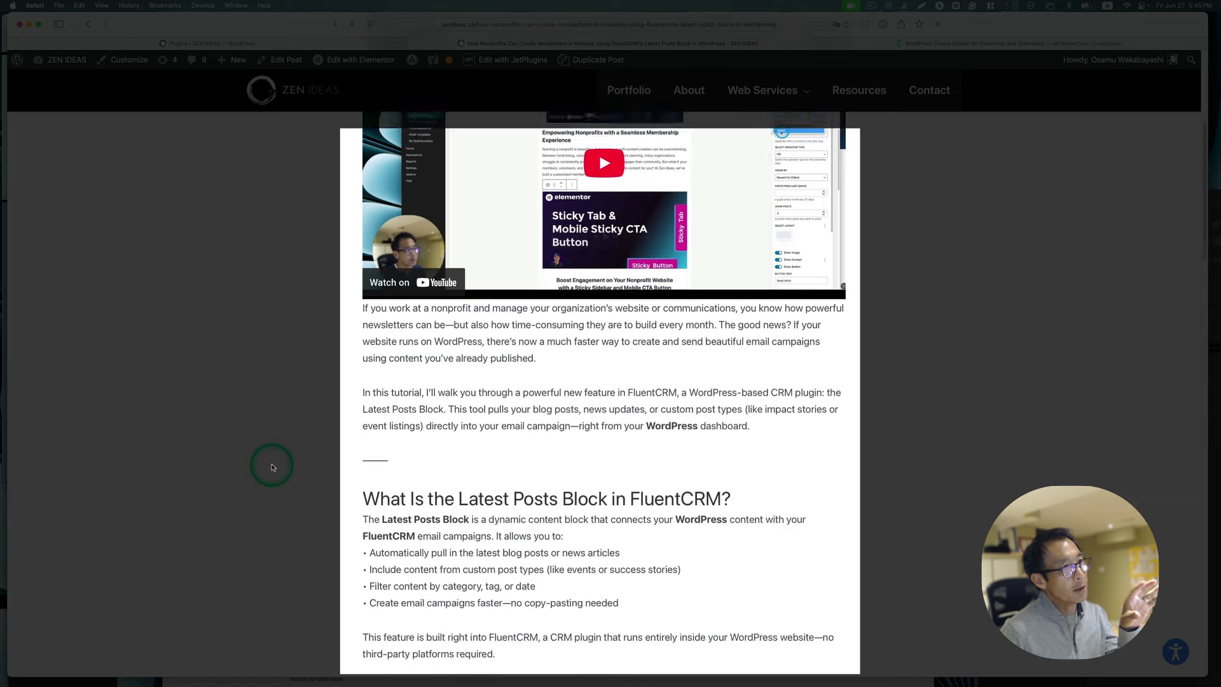
scroll(275, 468, "down", 13)
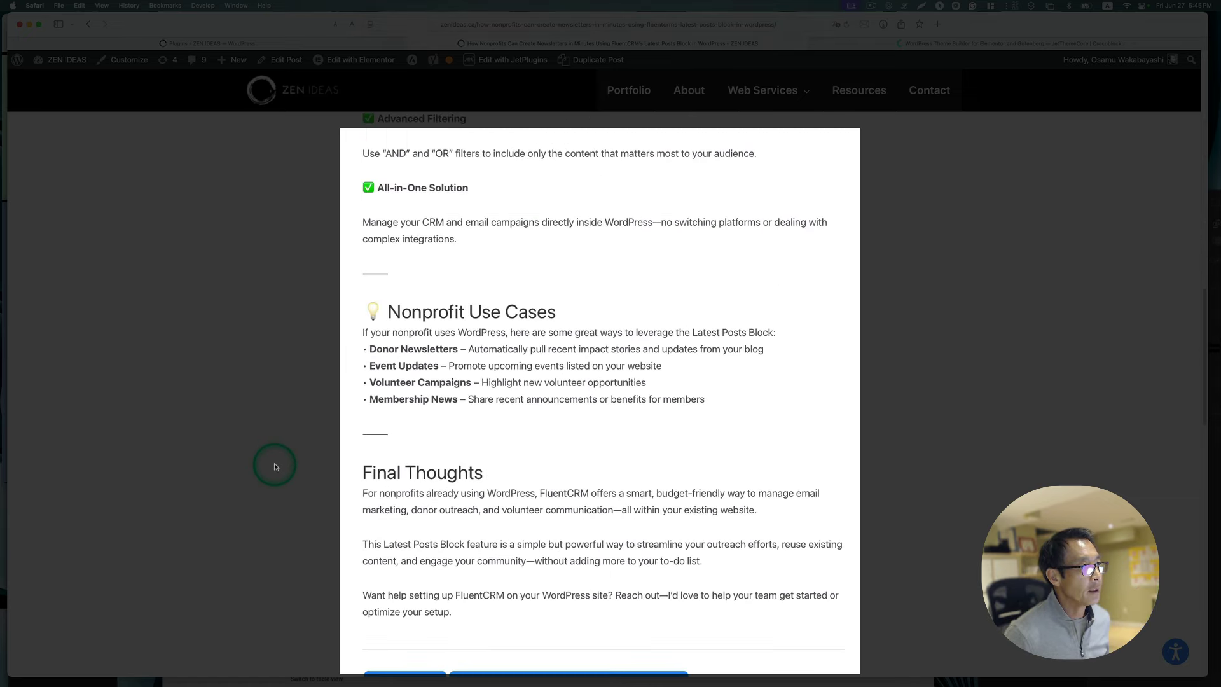
scroll(332, 456, "down", 4)
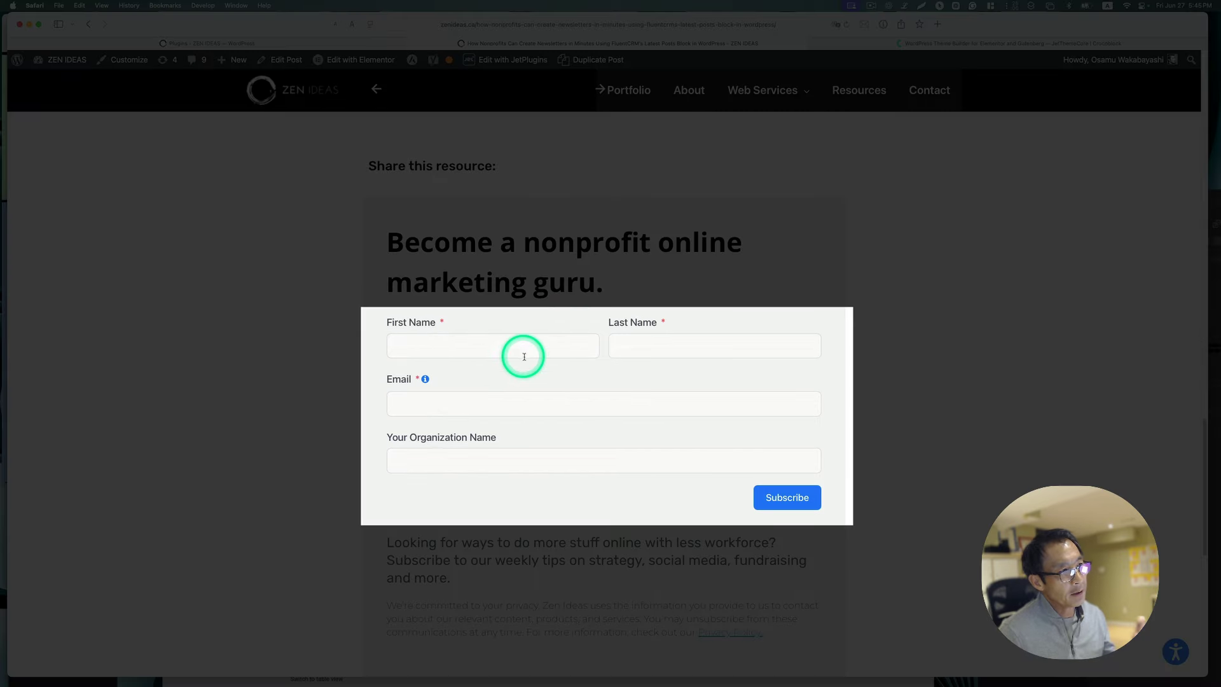
Examine the article's subscription form and Related Resources section, and compare them with the video and text above.
scroll(554, 382, "down", 1)
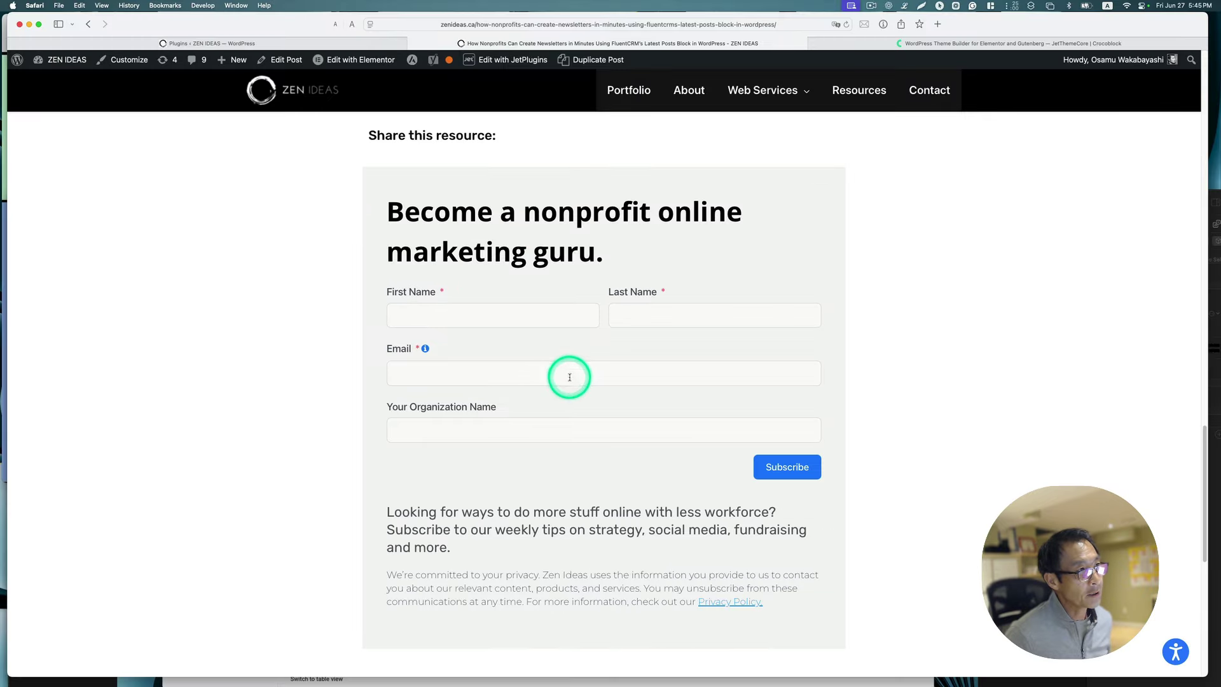
scroll(563, 379, "down", 3)
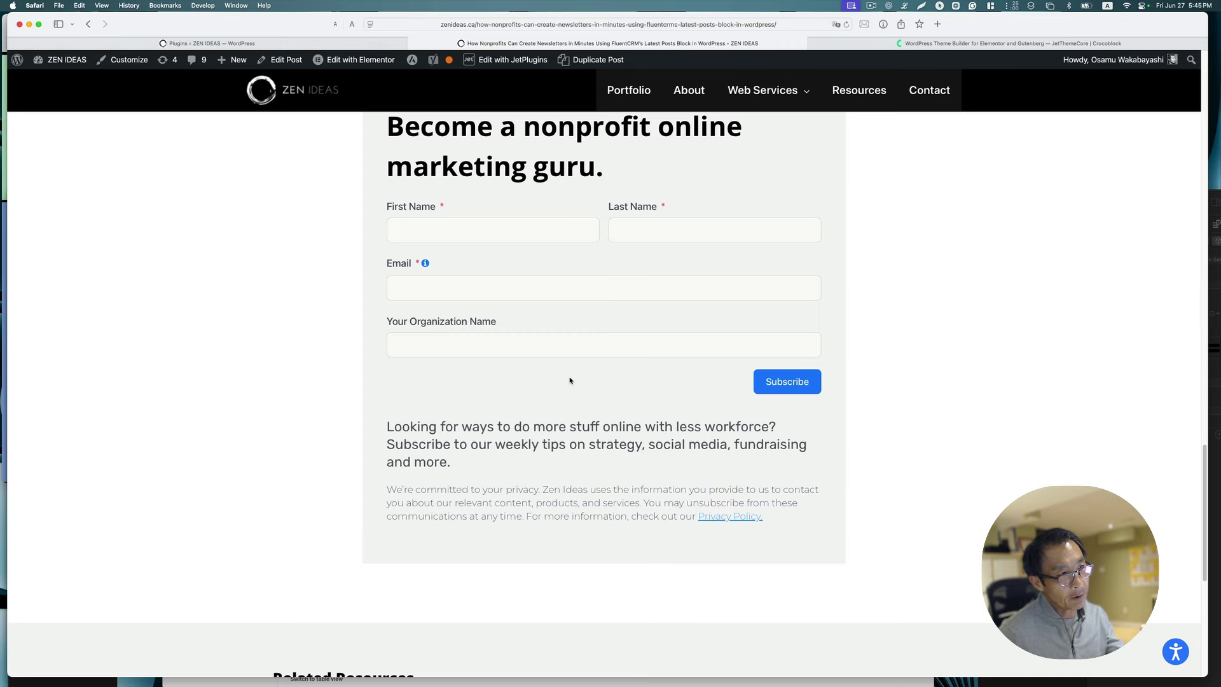
scroll(571, 385, "down", 6)
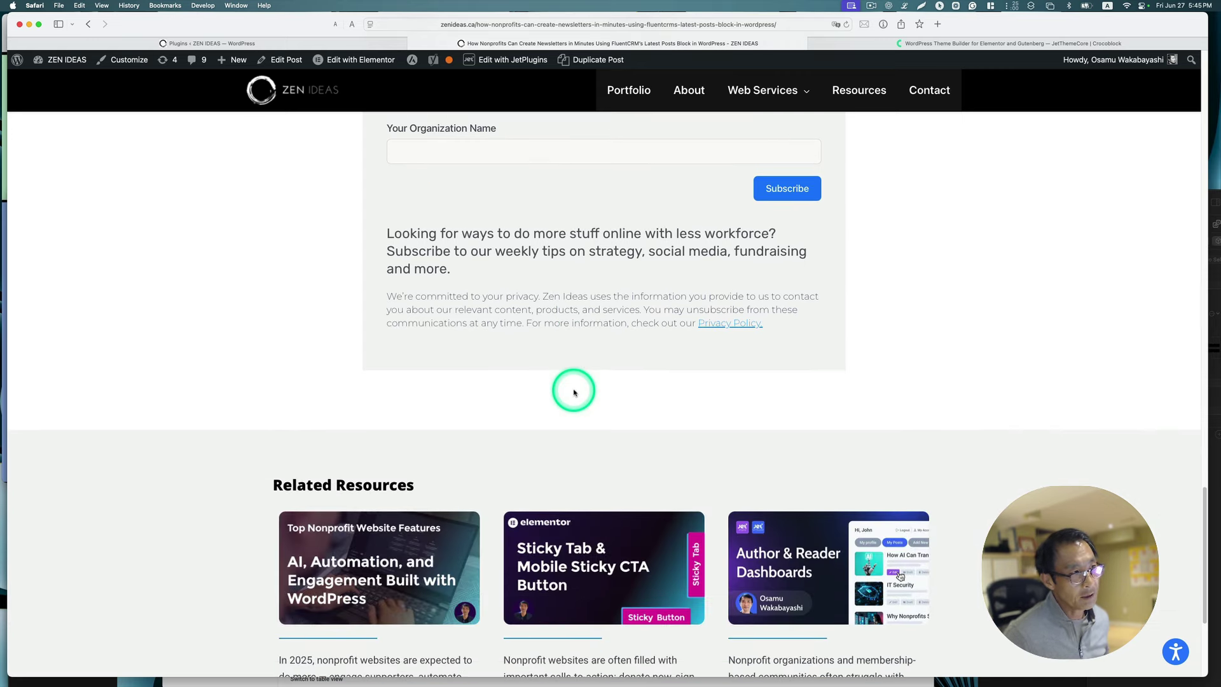
scroll(574, 392, "down", 5)
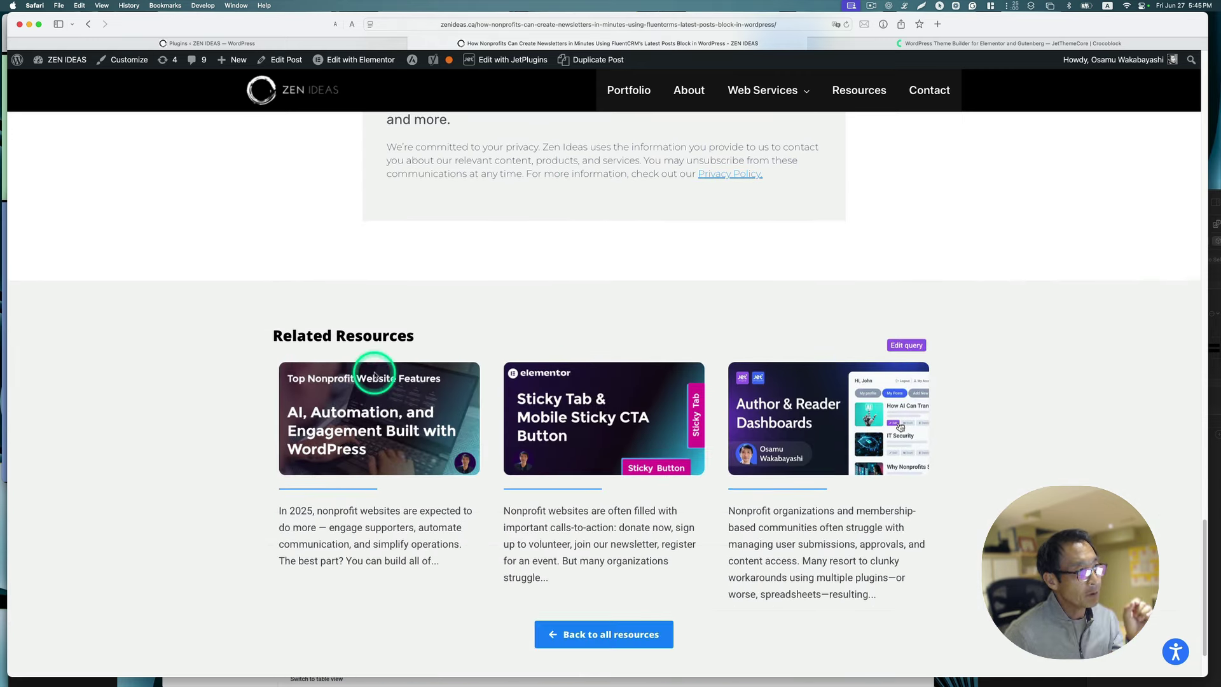
scroll(558, 417, "down", 1)
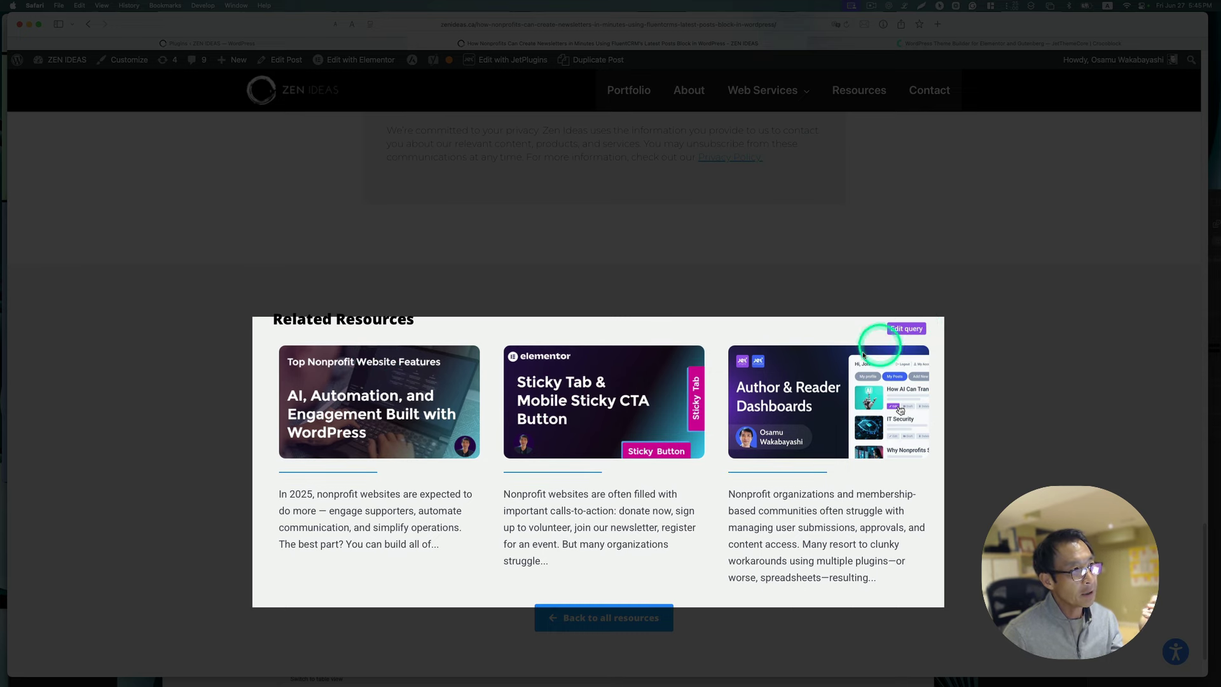
scroll(667, 445, "up", 5)
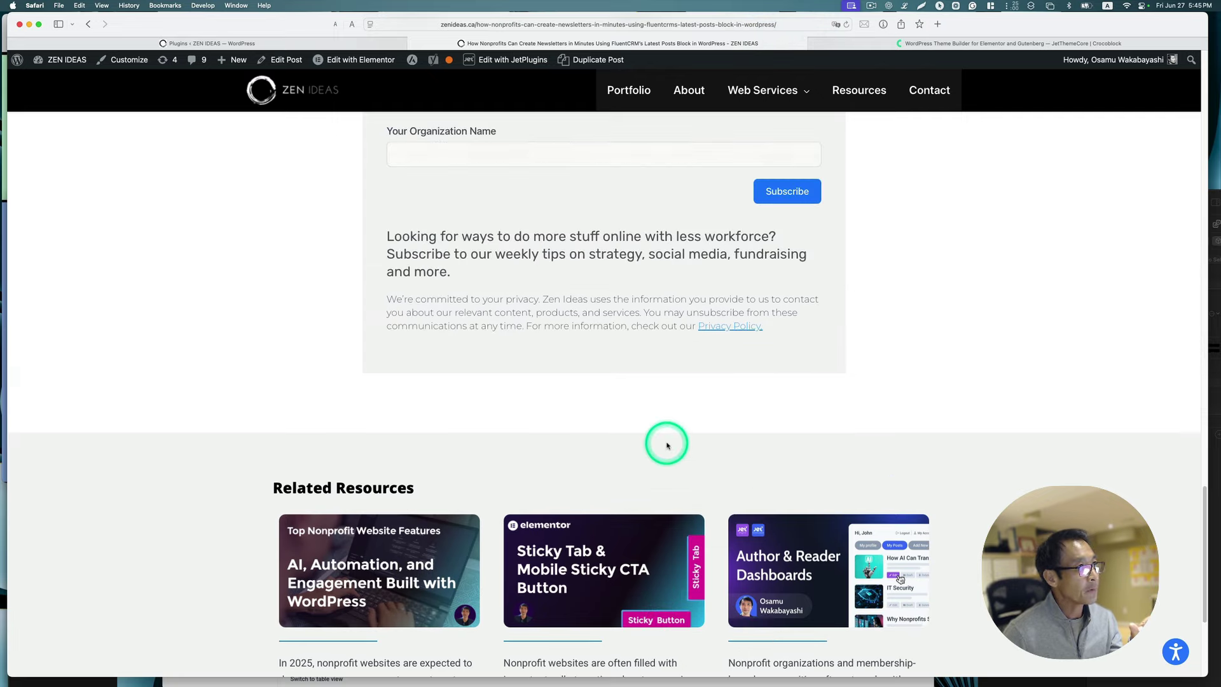
scroll(667, 443, "down", 5)
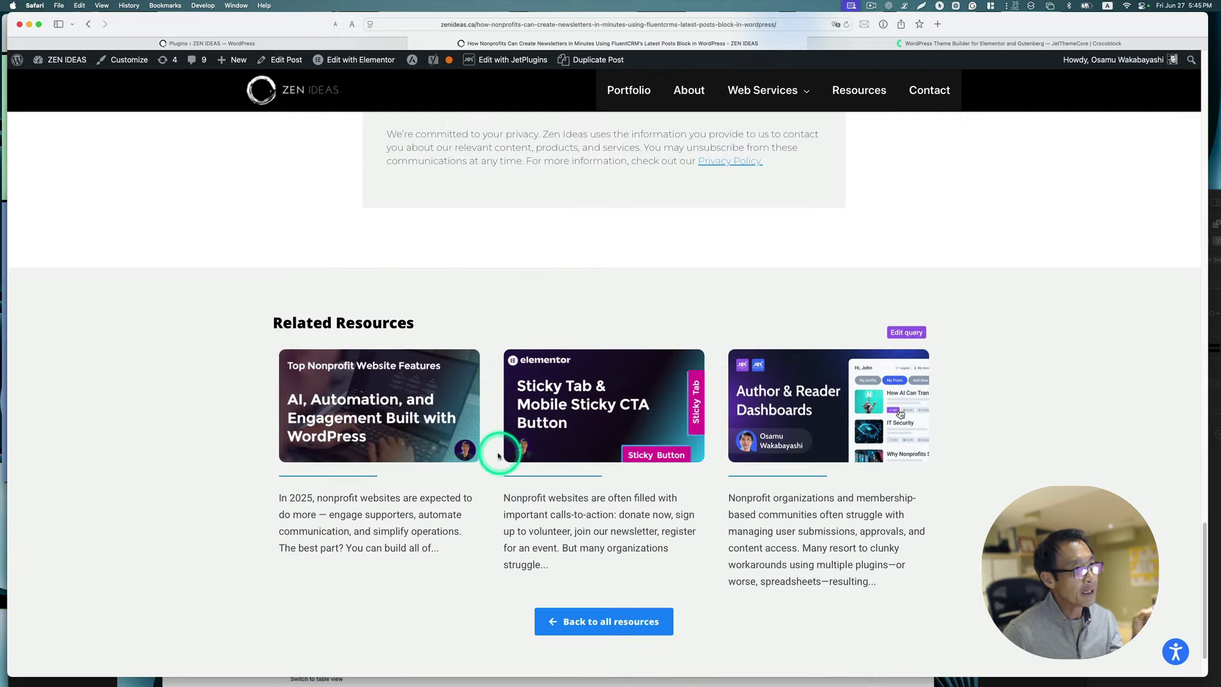
scroll(792, 449, "up", 6)
scroll(860, 435, "up", 15)
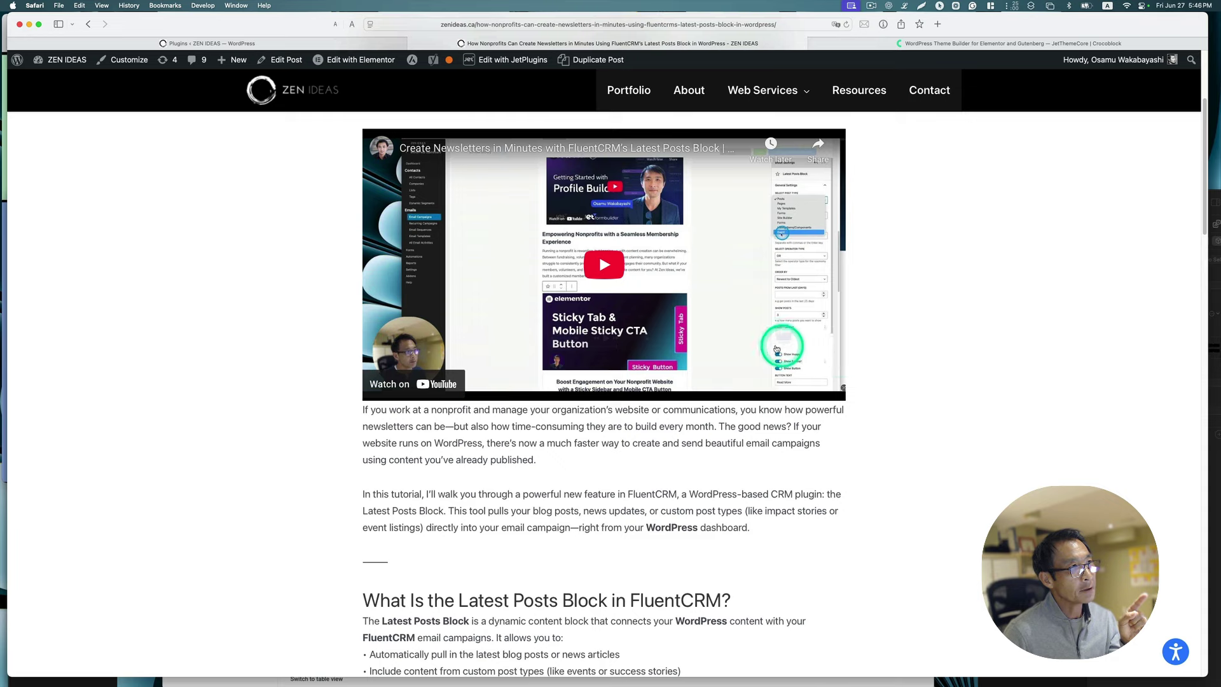
scroll(769, 381, "down", 3)
scroll(771, 416, "down", 15)
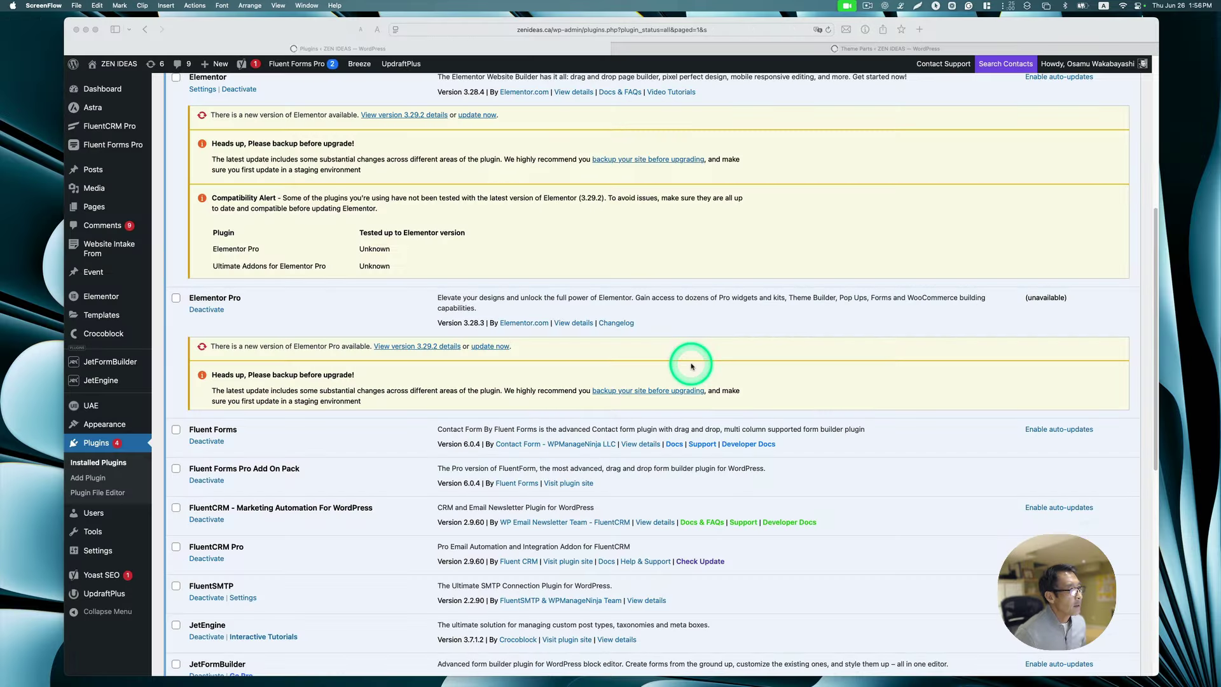
Look over the installed Elementor plugins and view the JetThemeCore product page on Crocoblock.
scroll(693, 367, "up", 1)
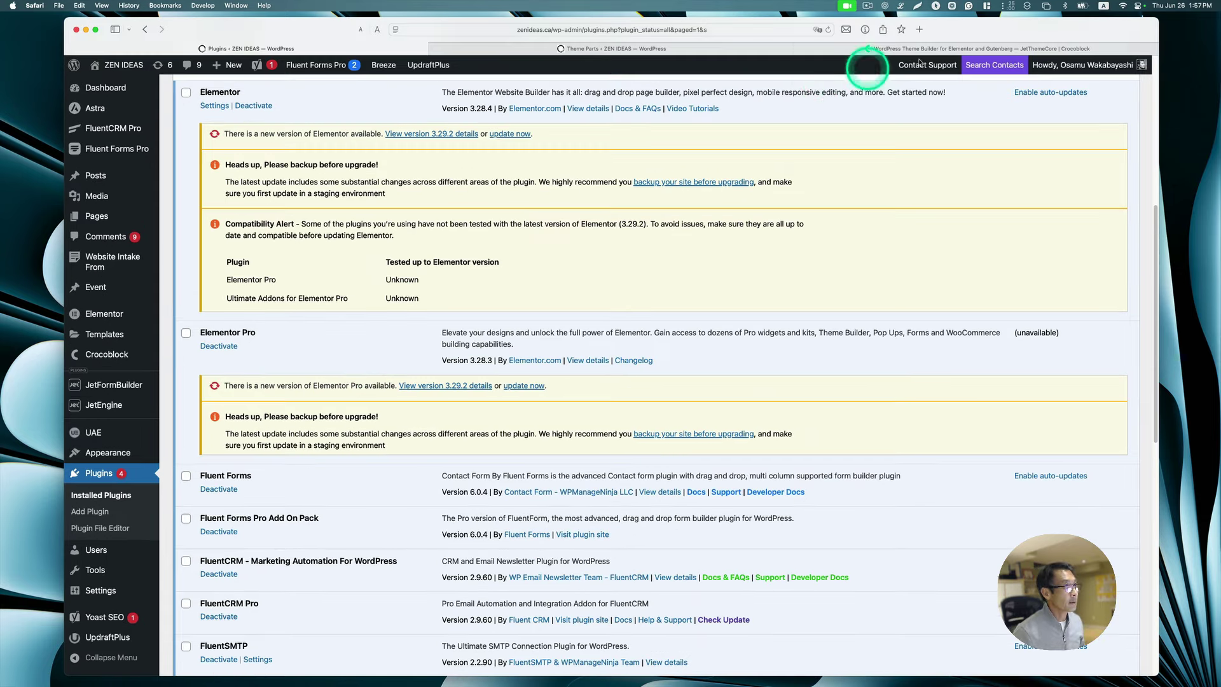
left_click(983, 49)
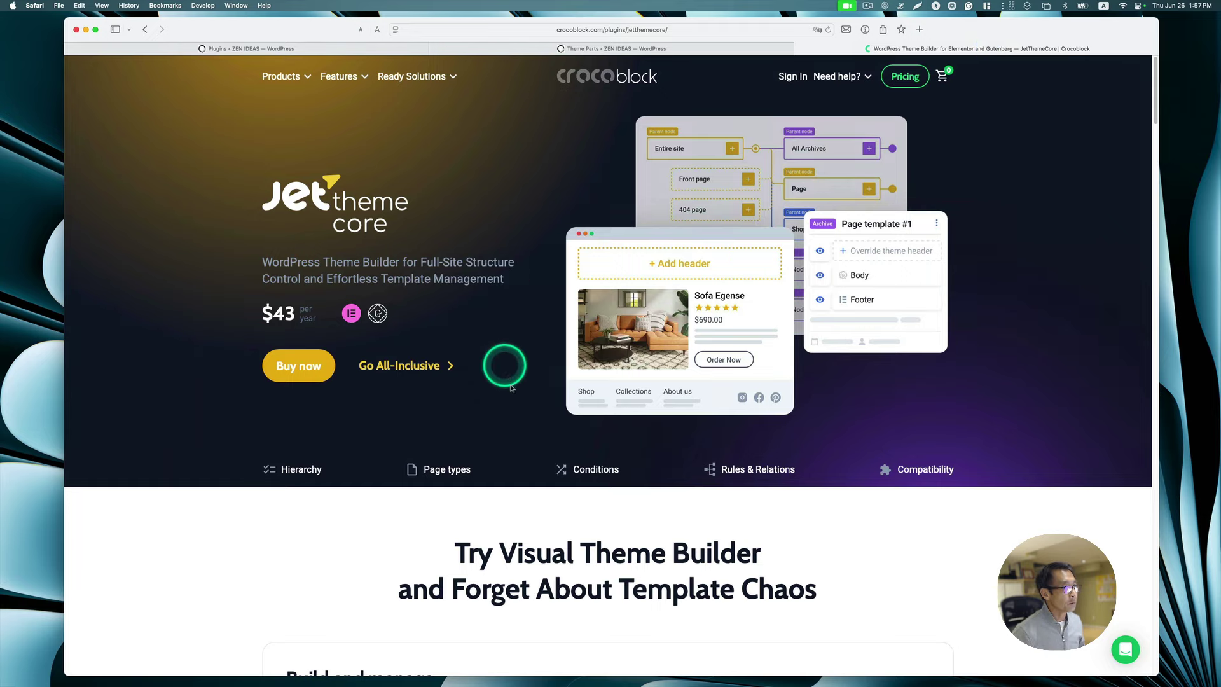
scroll(517, 392, "down", 5)
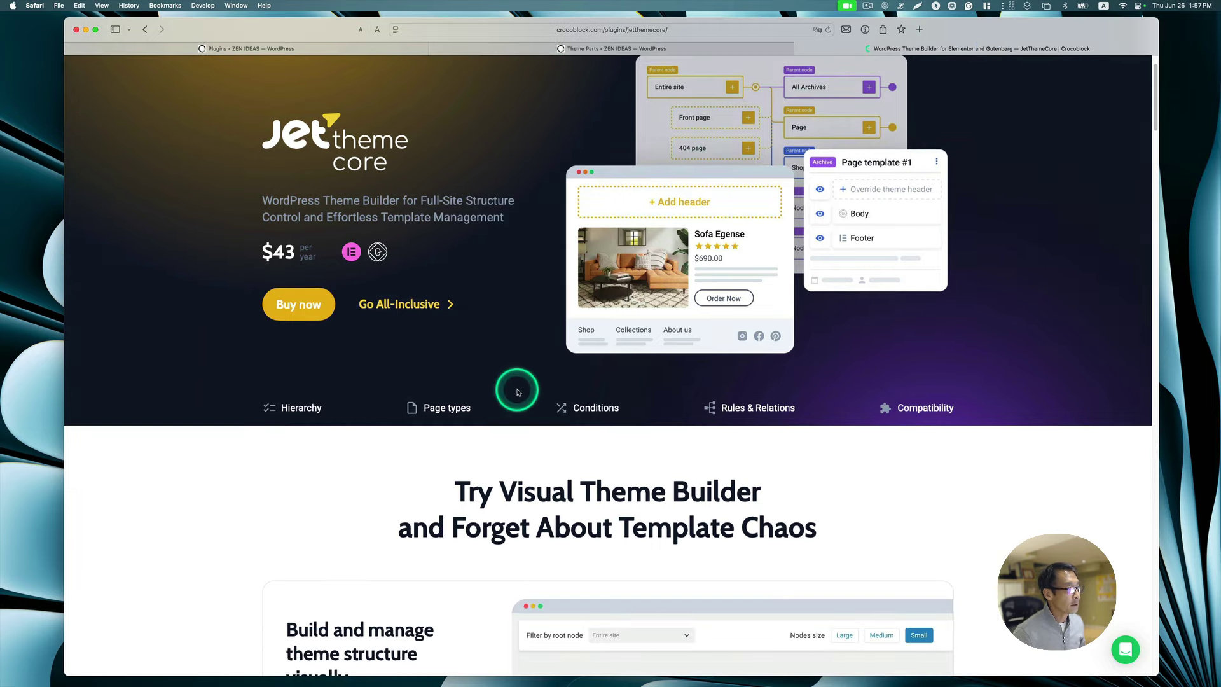
scroll(515, 382, "up", 5)
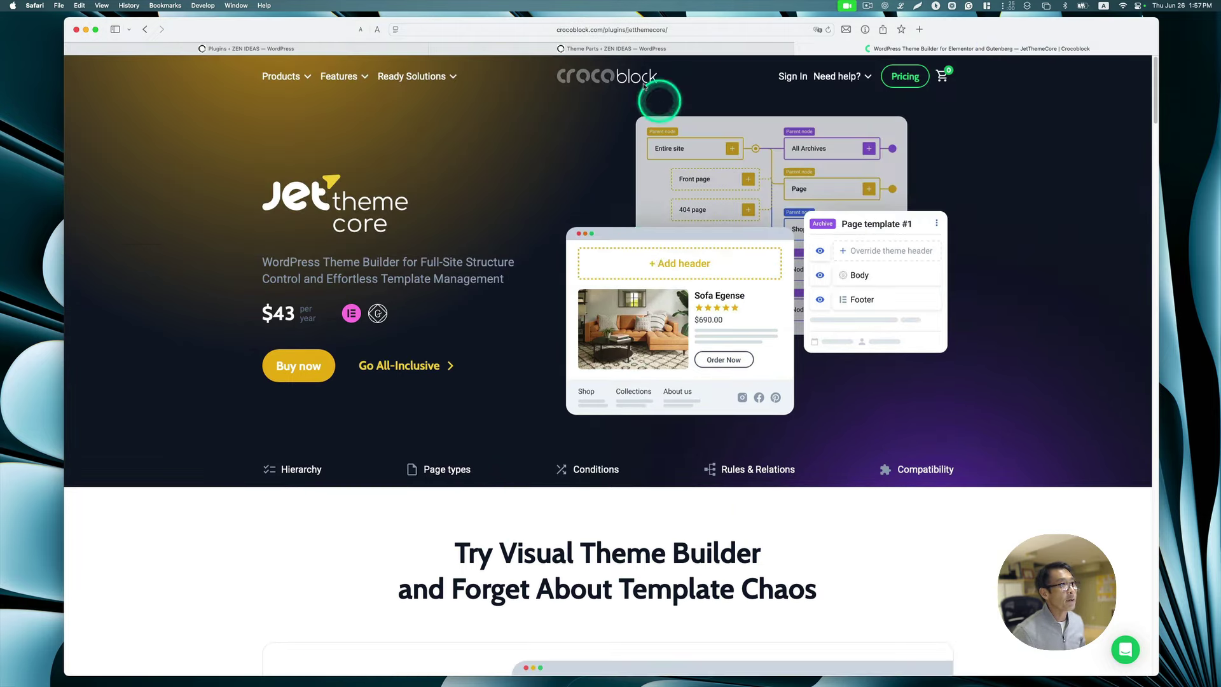
Check the Single templates in JetThemeCore's Theme Parts, and return to the installed plugins list.
left_click(614, 49)
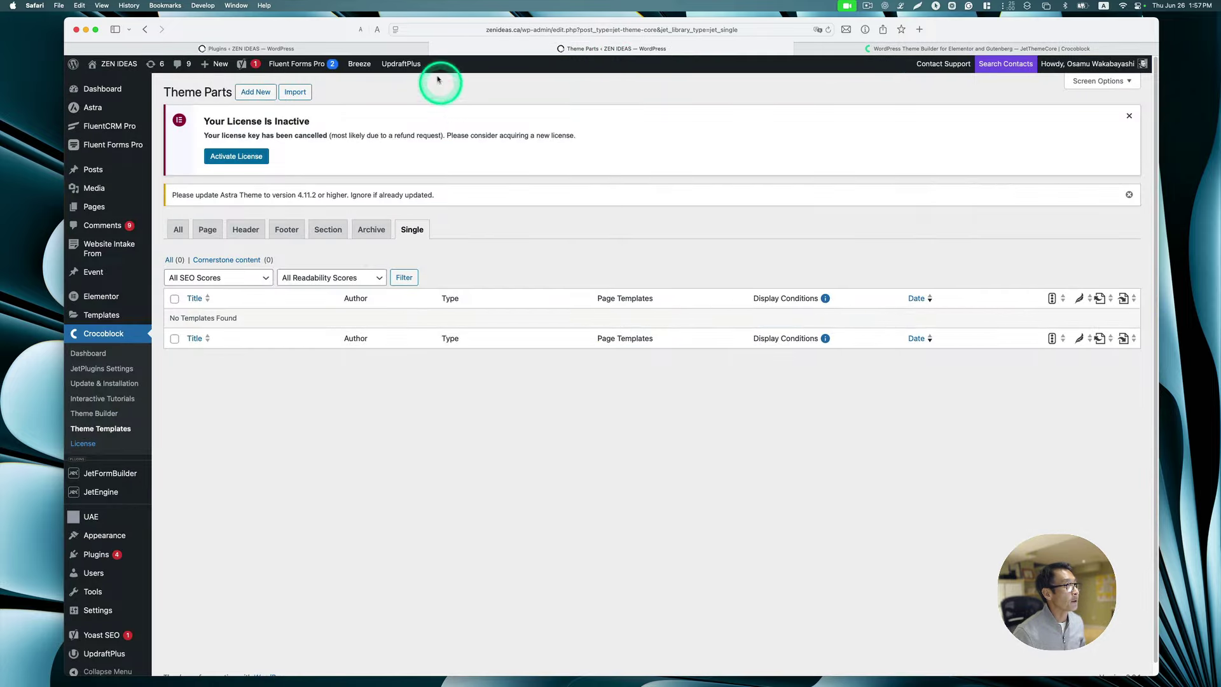
left_click(373, 48)
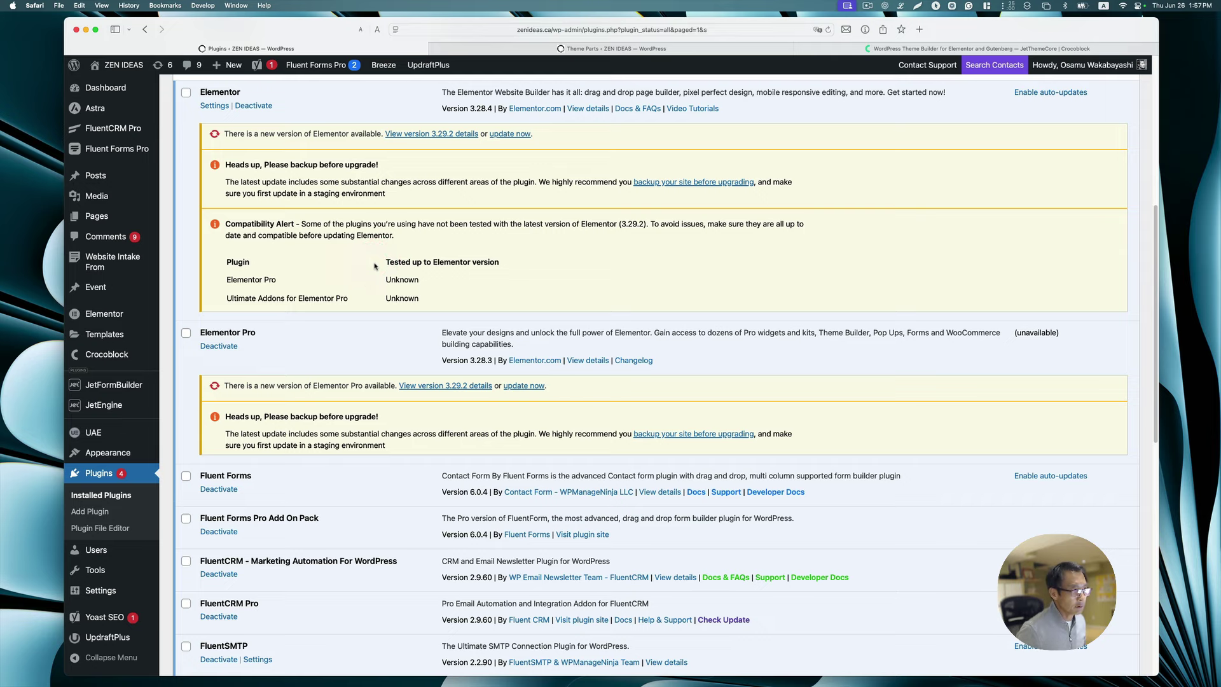
scroll(500, 227, "down", 1)
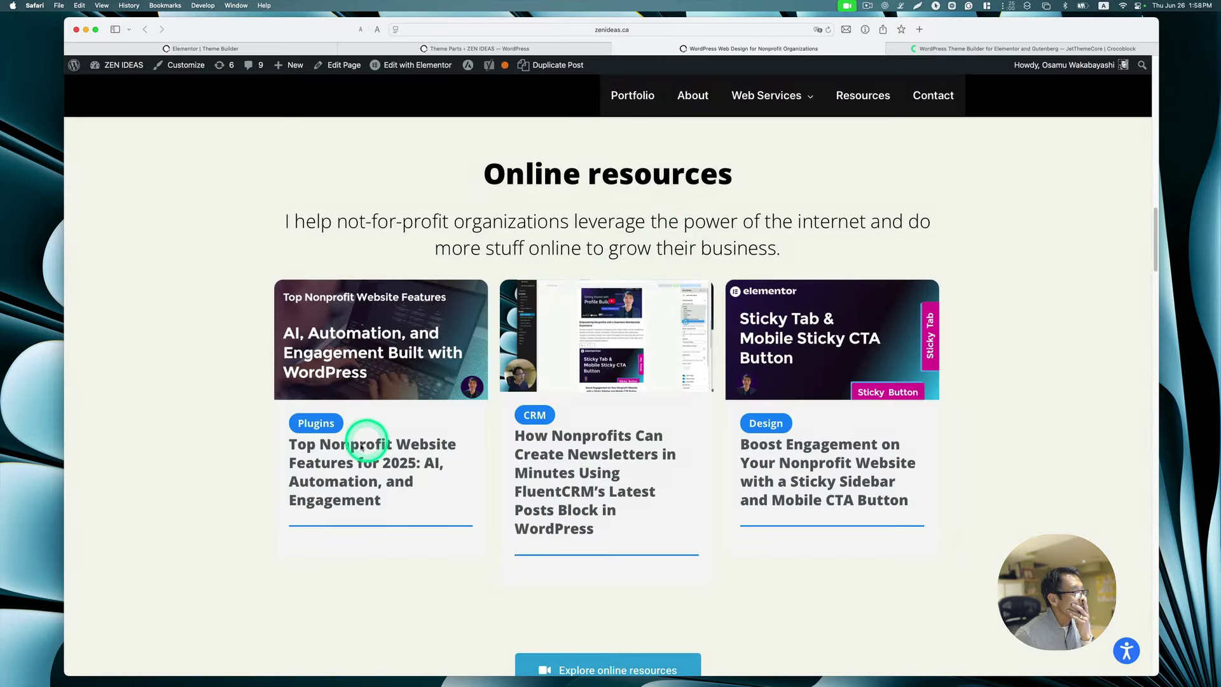
Open the "Top Nonprofit Website Features for 2025" post and review its layout from the title to the author section.
left_click(414, 463)
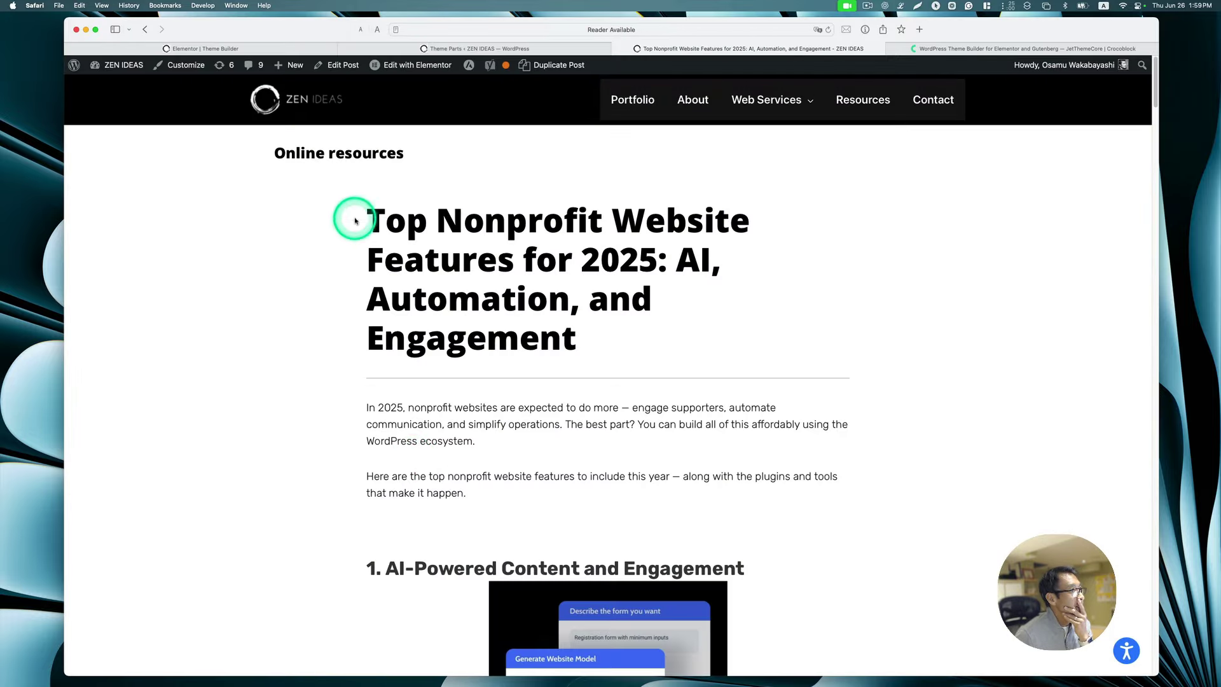
scroll(534, 379, "down", 3)
scroll(535, 379, "up", 3)
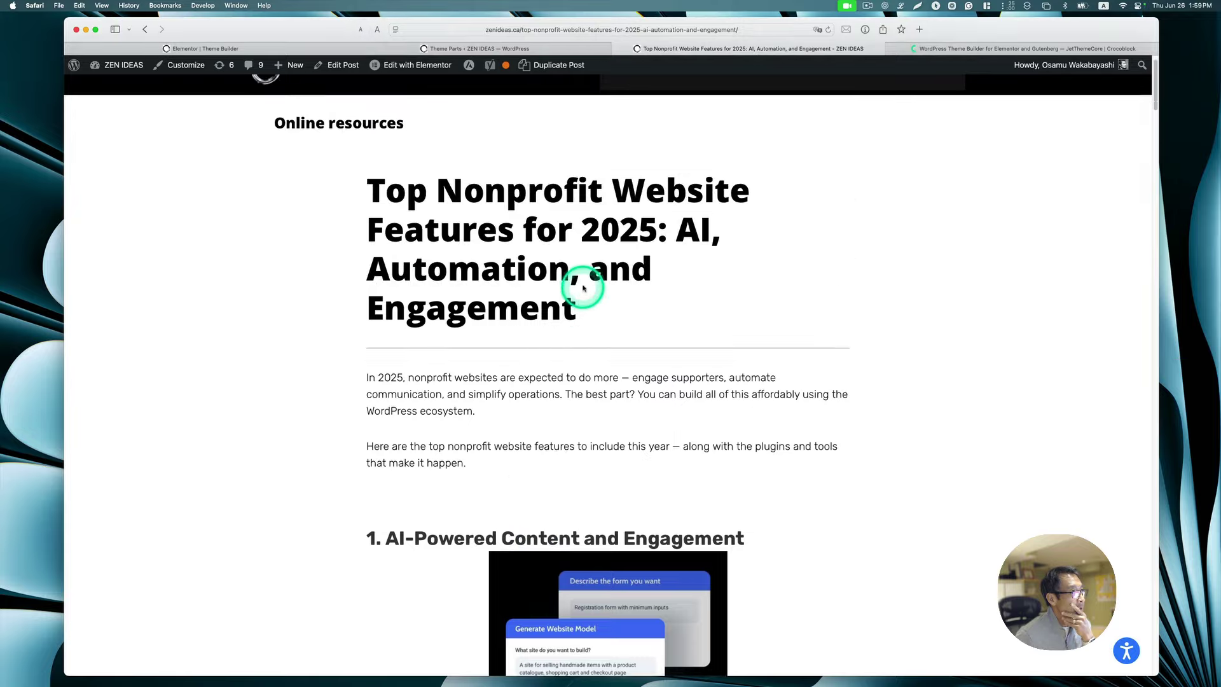
scroll(744, 308, "down", 20)
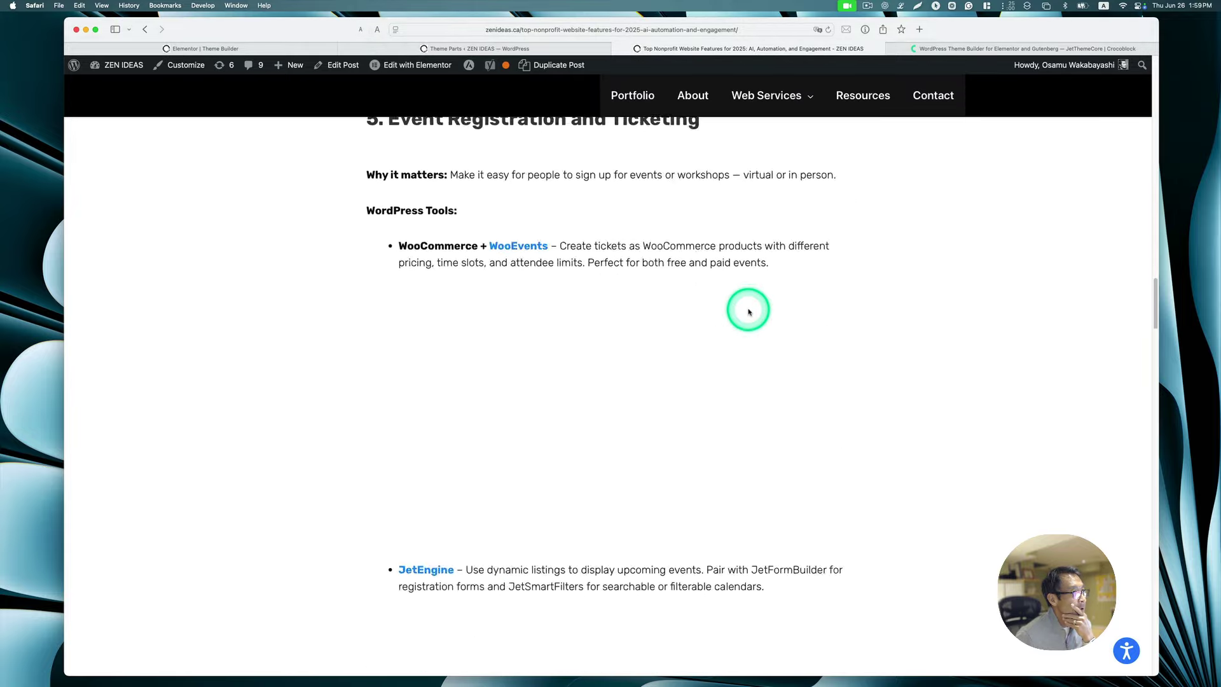
scroll(749, 312, "down", 20)
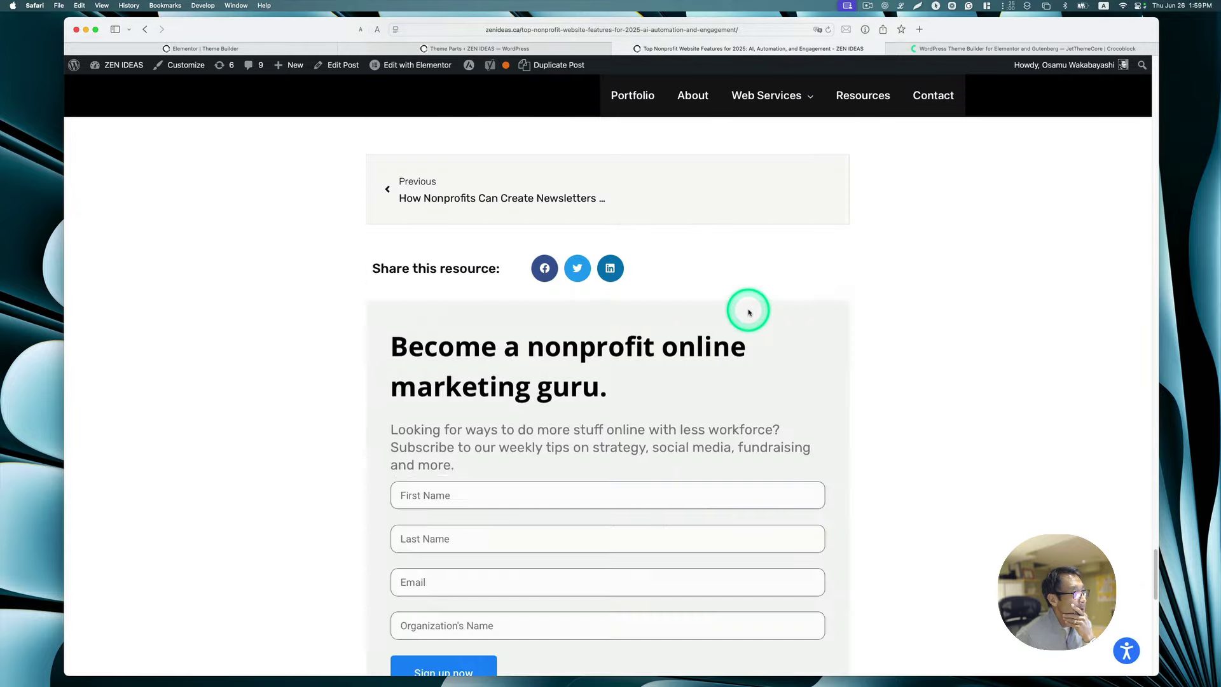
scroll(813, 295, "down", 3)
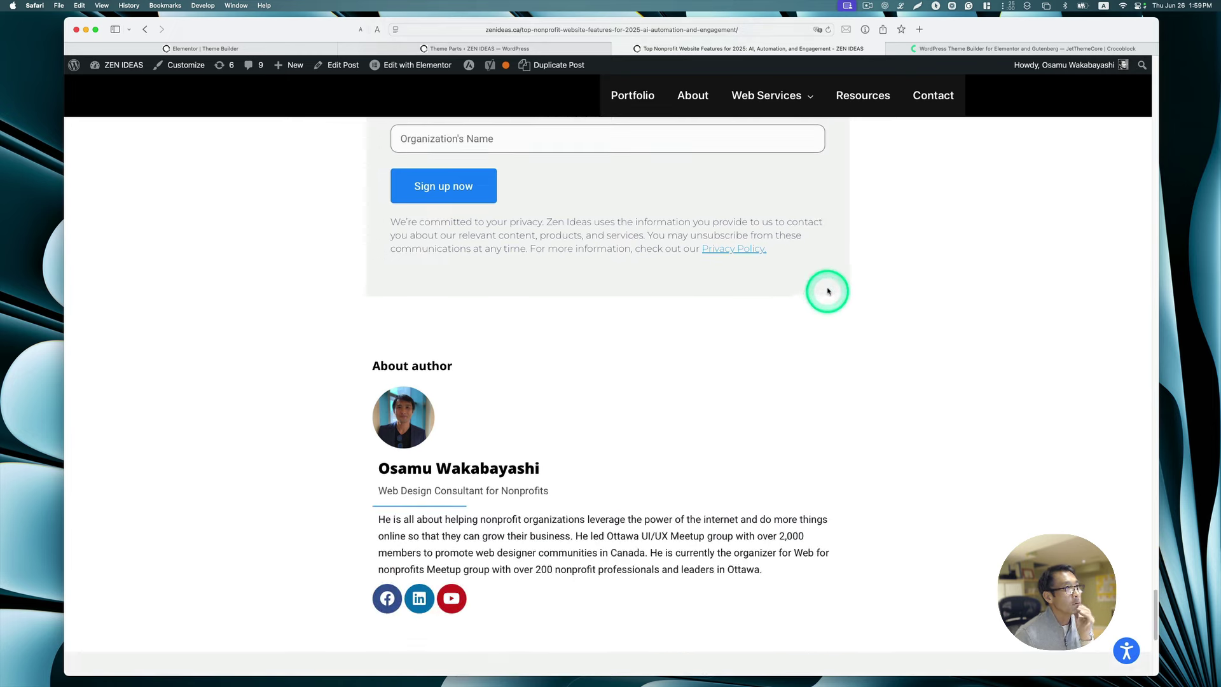
Open the "Online resources" single post template from the Elementor Theme Builder for editing.
left_click(503, 48)
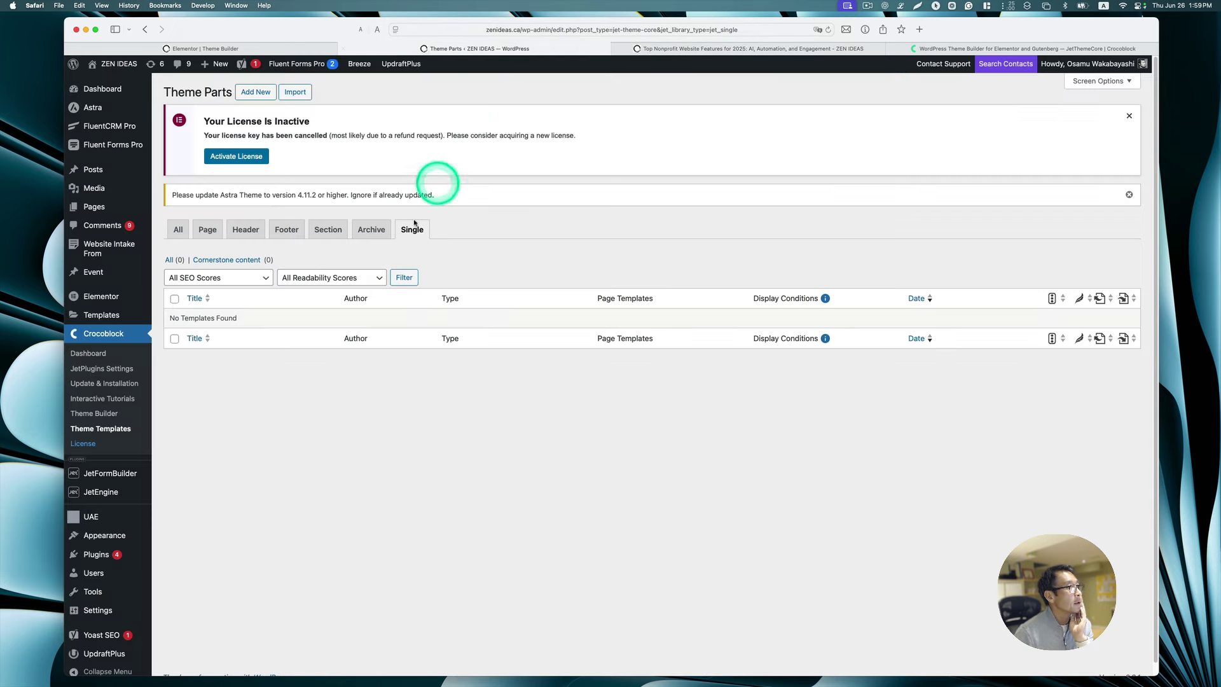
left_click(262, 48)
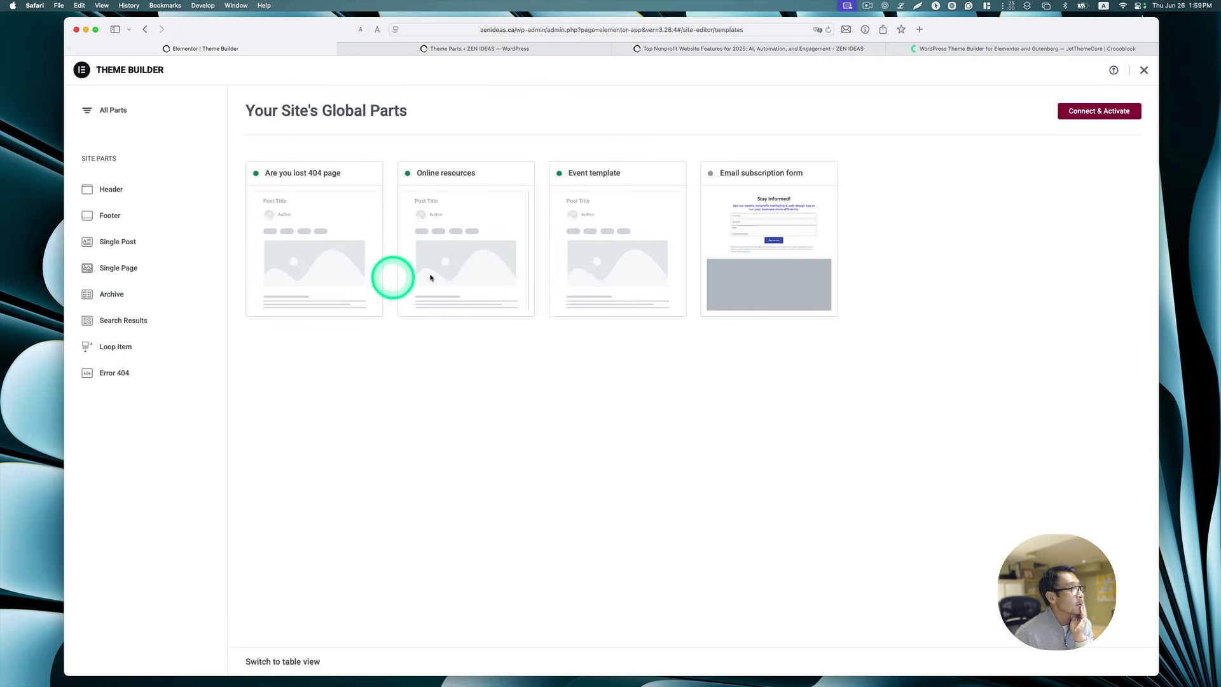
left_click(465, 240)
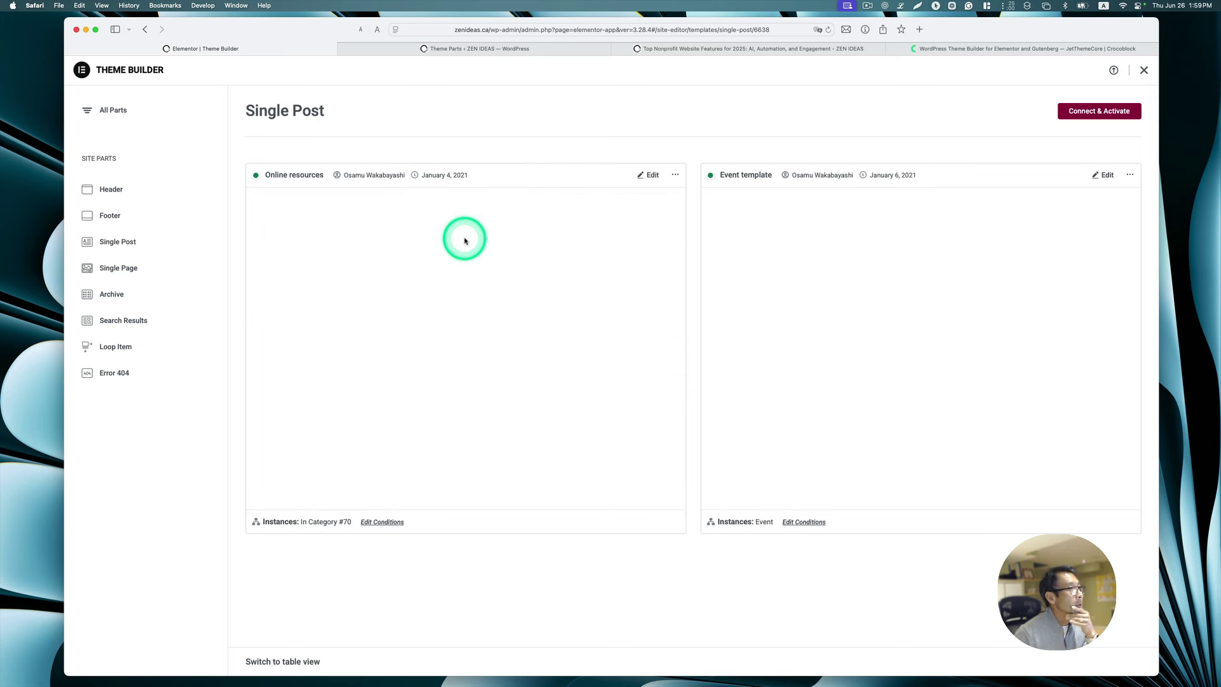
left_click(652, 175)
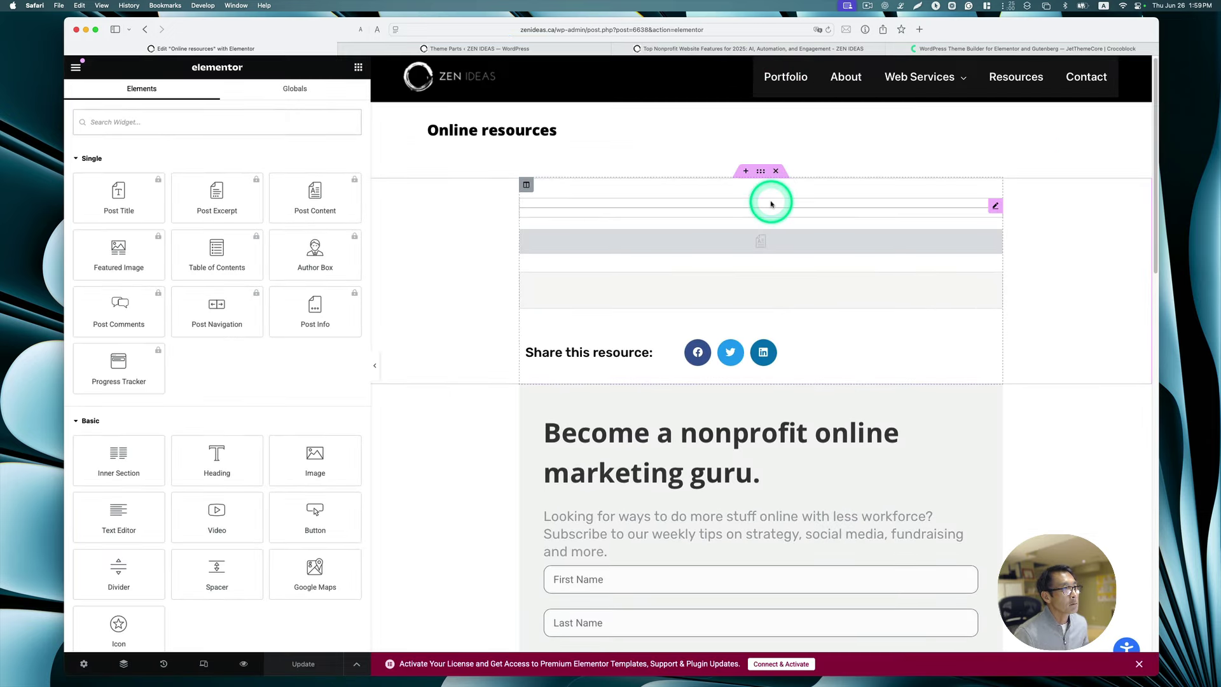
Inspect the Post Content and Post Navigation widgets in the upper section of the "Online resources" template.
scroll(771, 203, "down", 1)
left_click(774, 203)
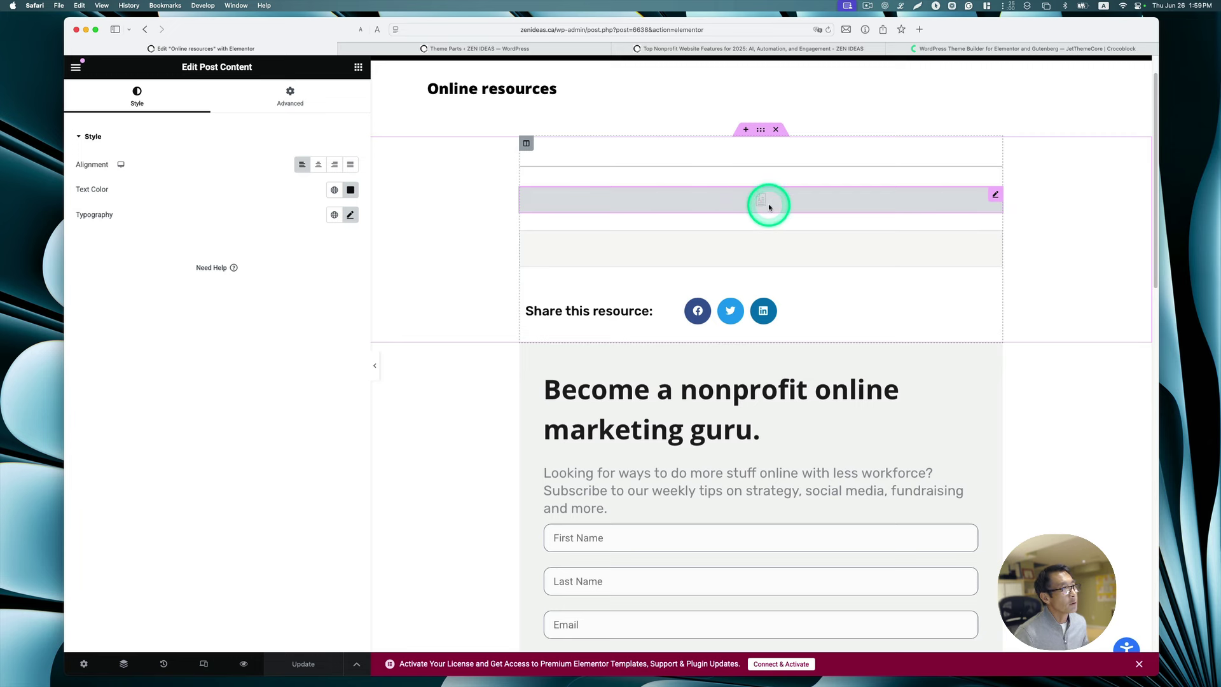
scroll(772, 204, "down", 1)
left_click(787, 223)
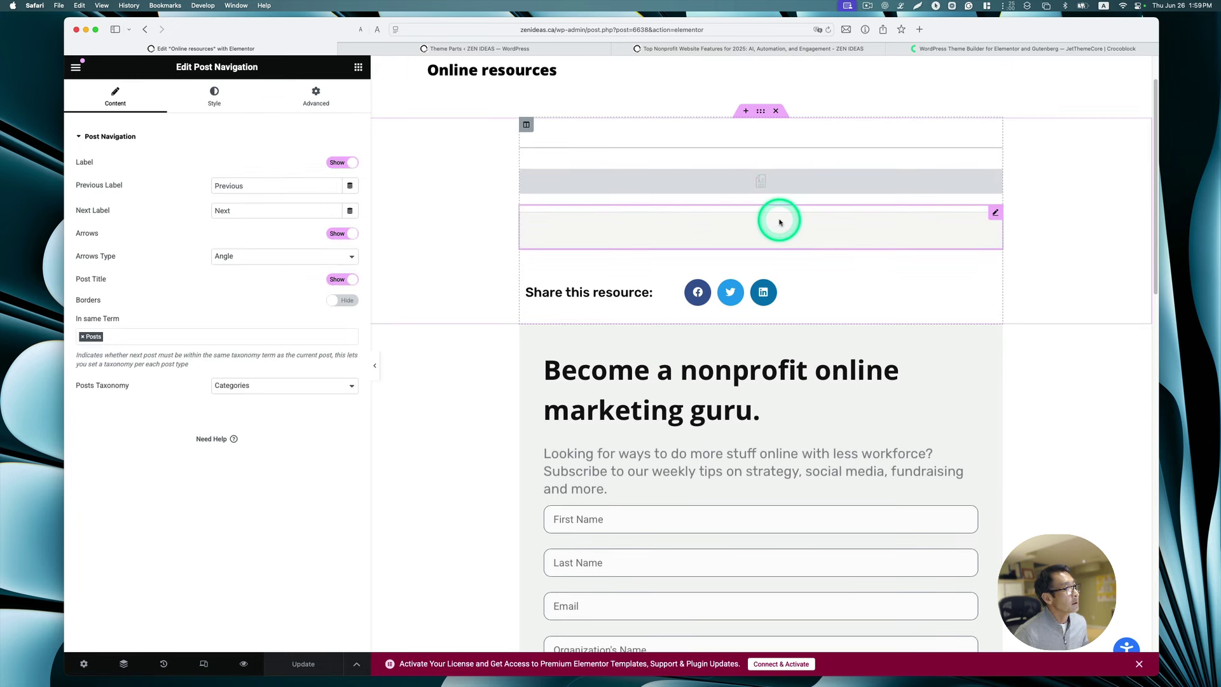
scroll(780, 222, "down", 2)
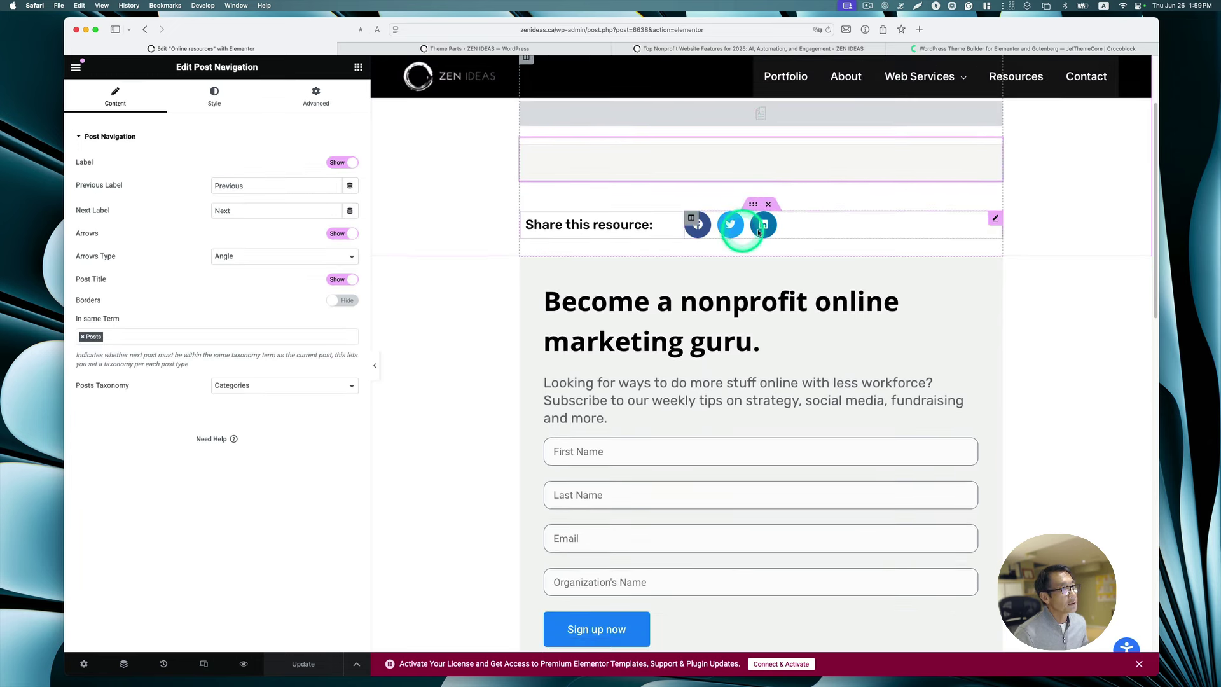
Inspect the newsletter section's heading, subheading and sign-up form widgets.
scroll(804, 240, "down", 3)
left_click(721, 252)
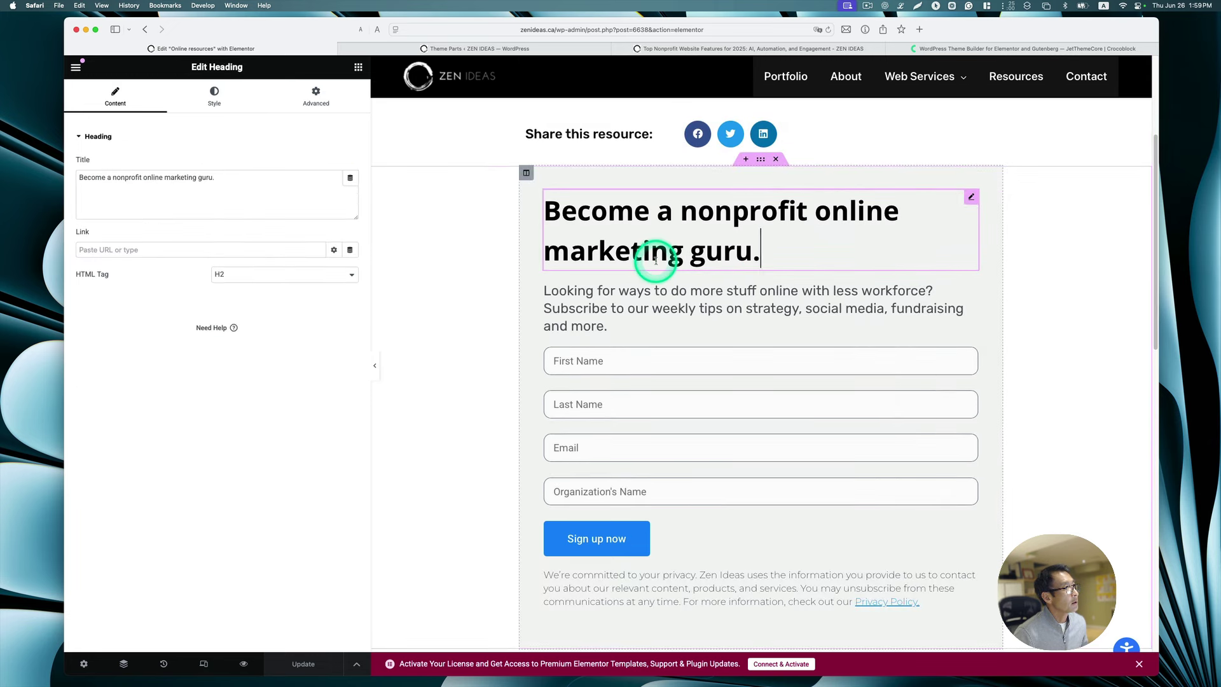
scroll(714, 306, "down", 1)
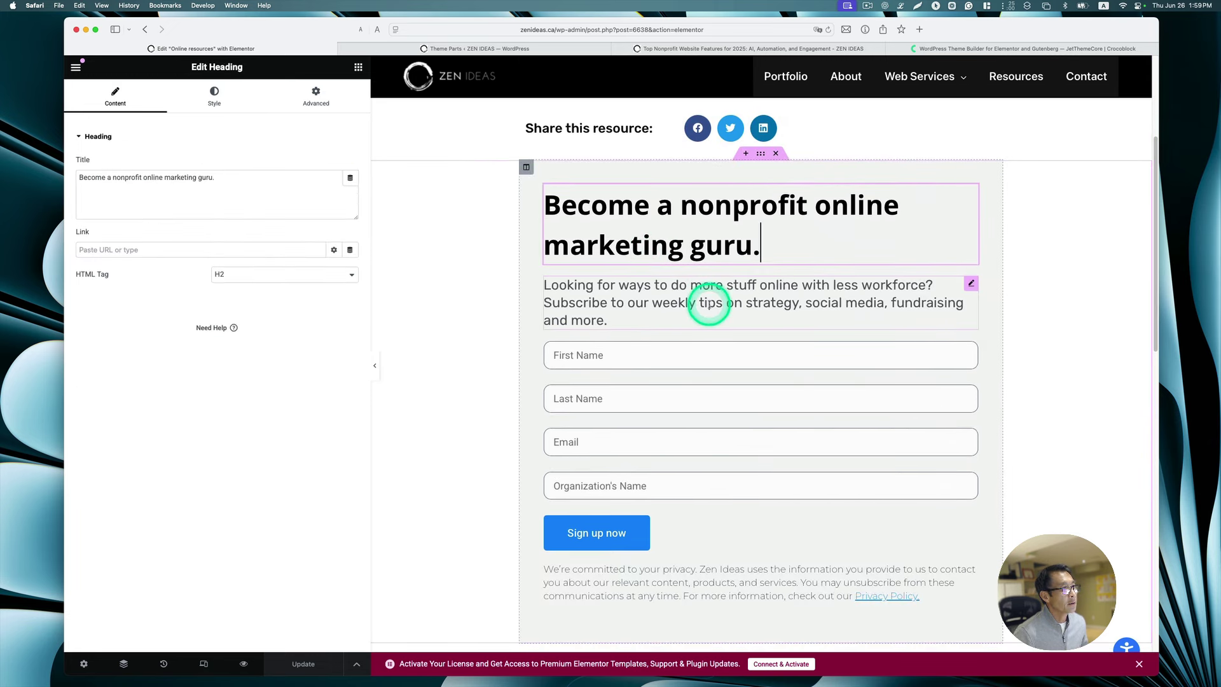
left_click(708, 314)
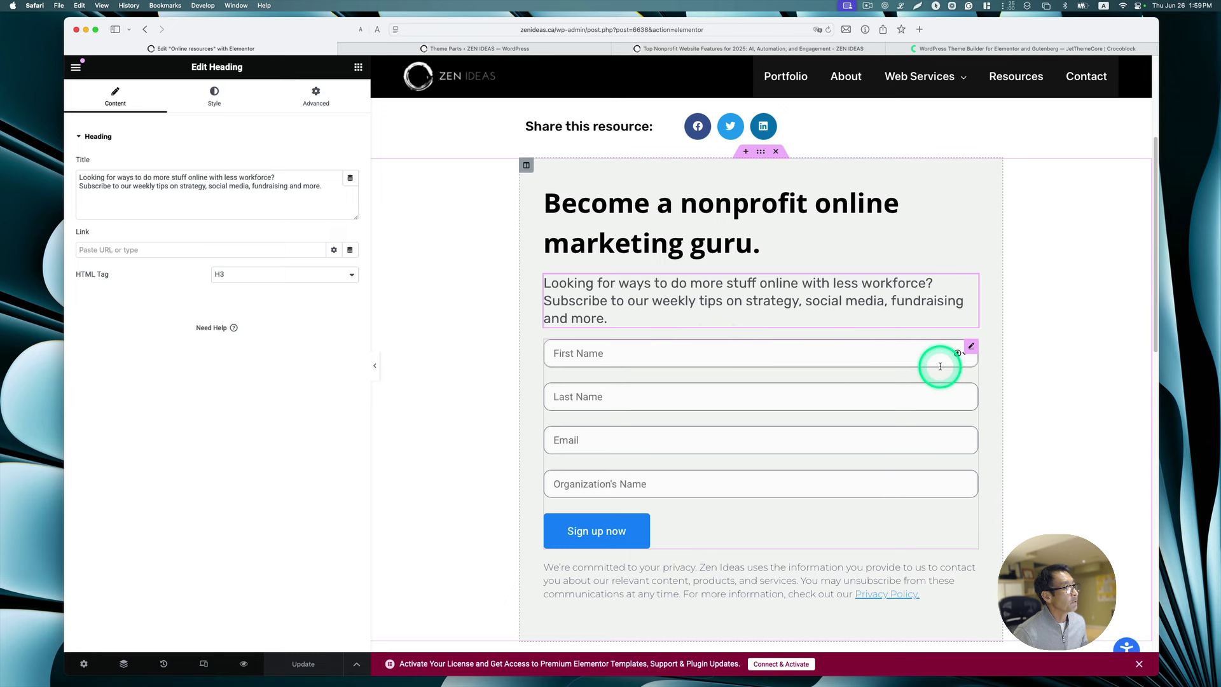
left_click(970, 347)
scroll(919, 410, "down", 3)
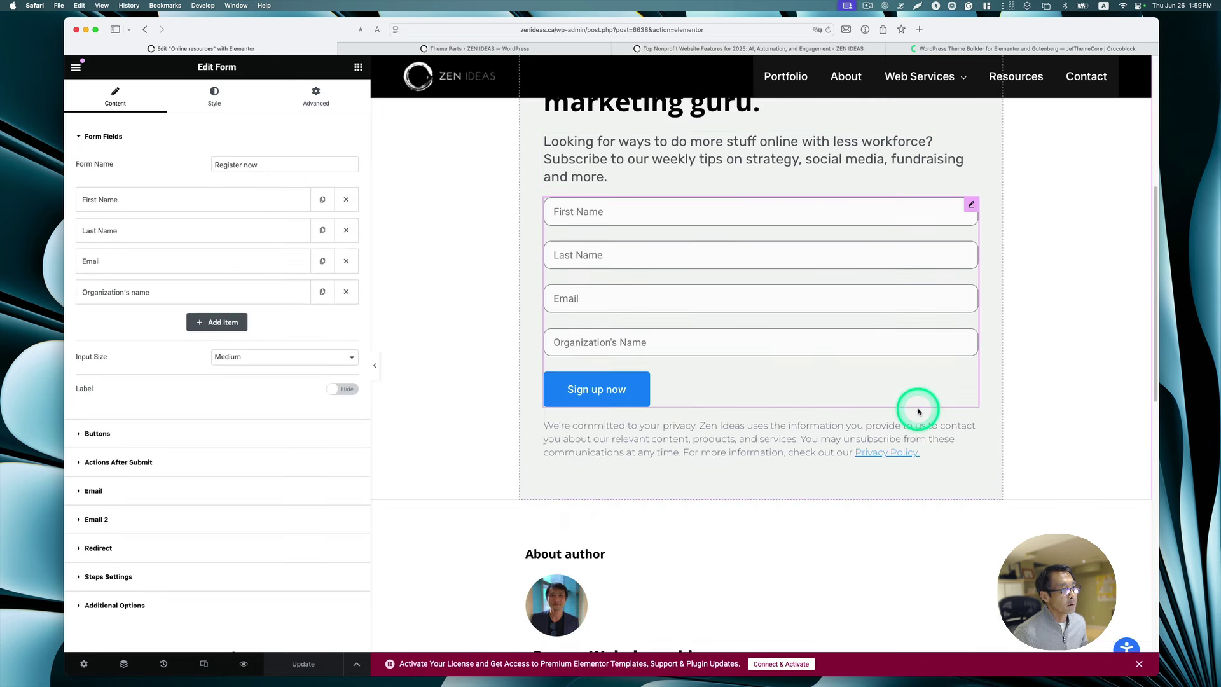
Inspect the Team Member widget in the About author section and the Posts widget under Related Resources.
scroll(919, 412, "down", 3)
left_click(863, 423)
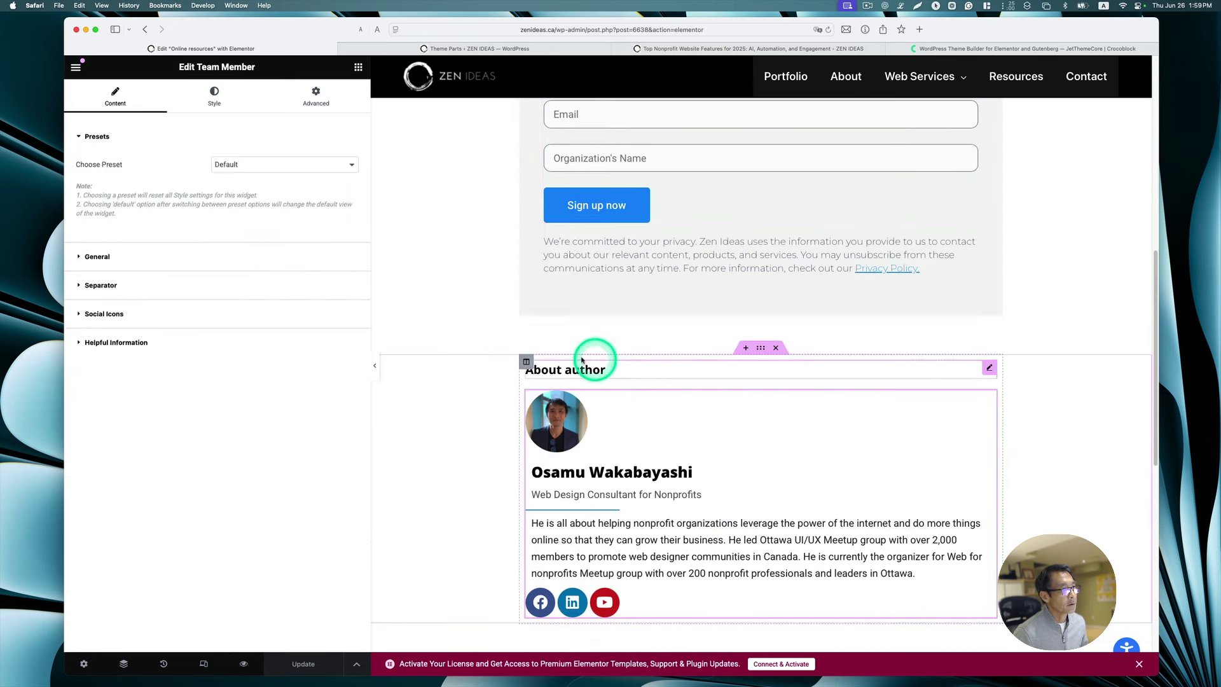
scroll(629, 417, "down", 2)
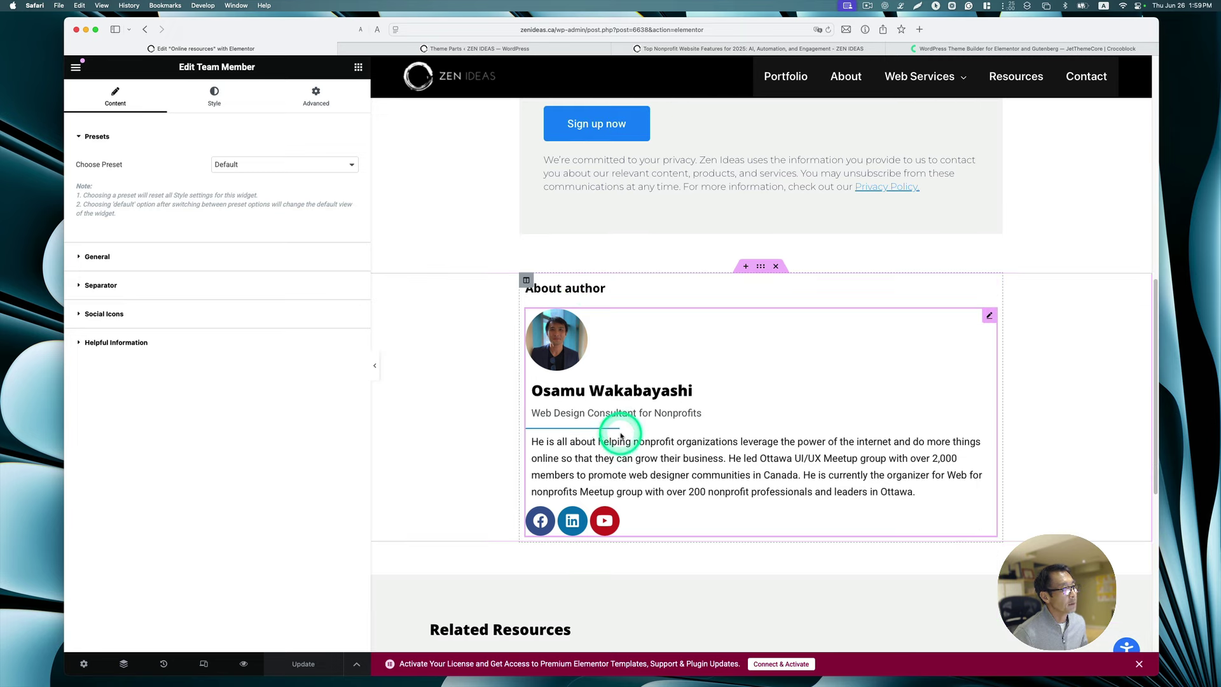
scroll(591, 435, "down", 1)
scroll(593, 430, "up", 2)
scroll(601, 424, "down", 4)
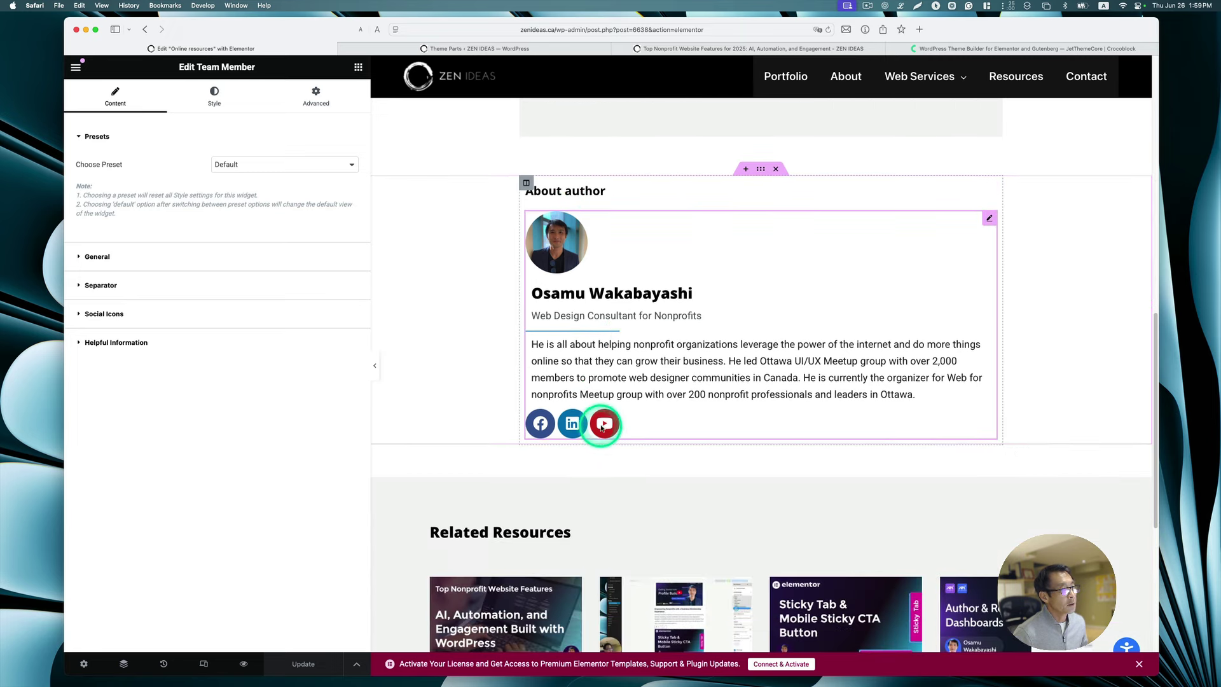
scroll(608, 431, "down", 1)
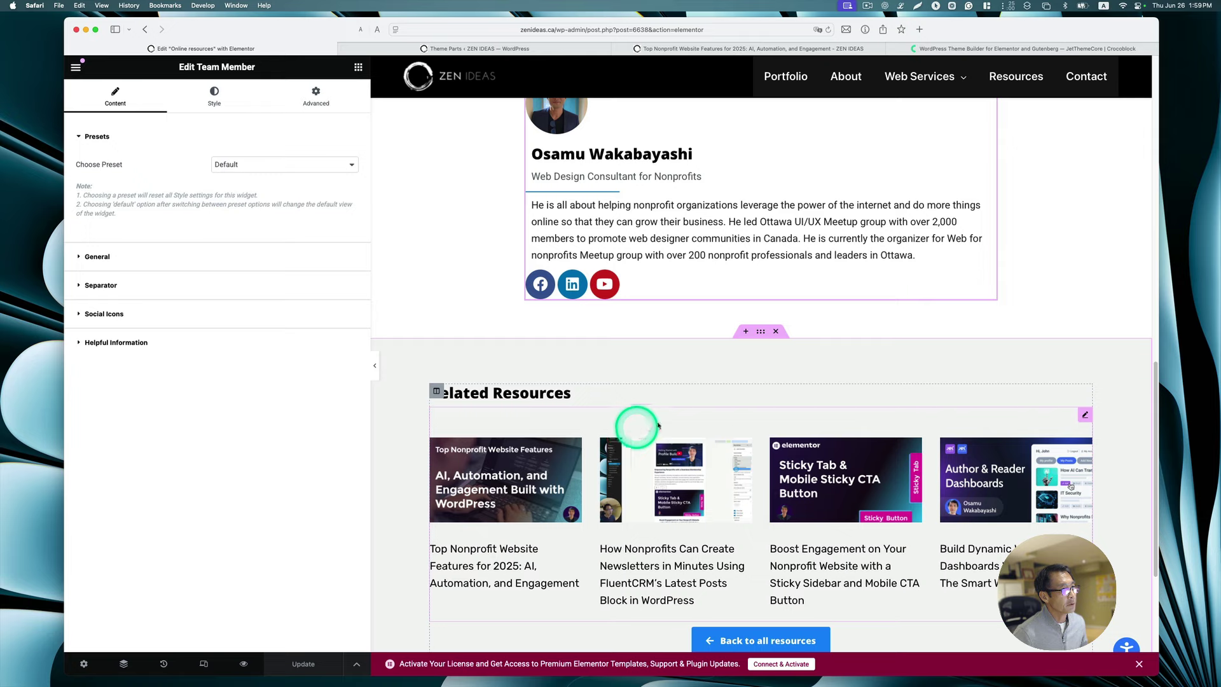
left_click(565, 449)
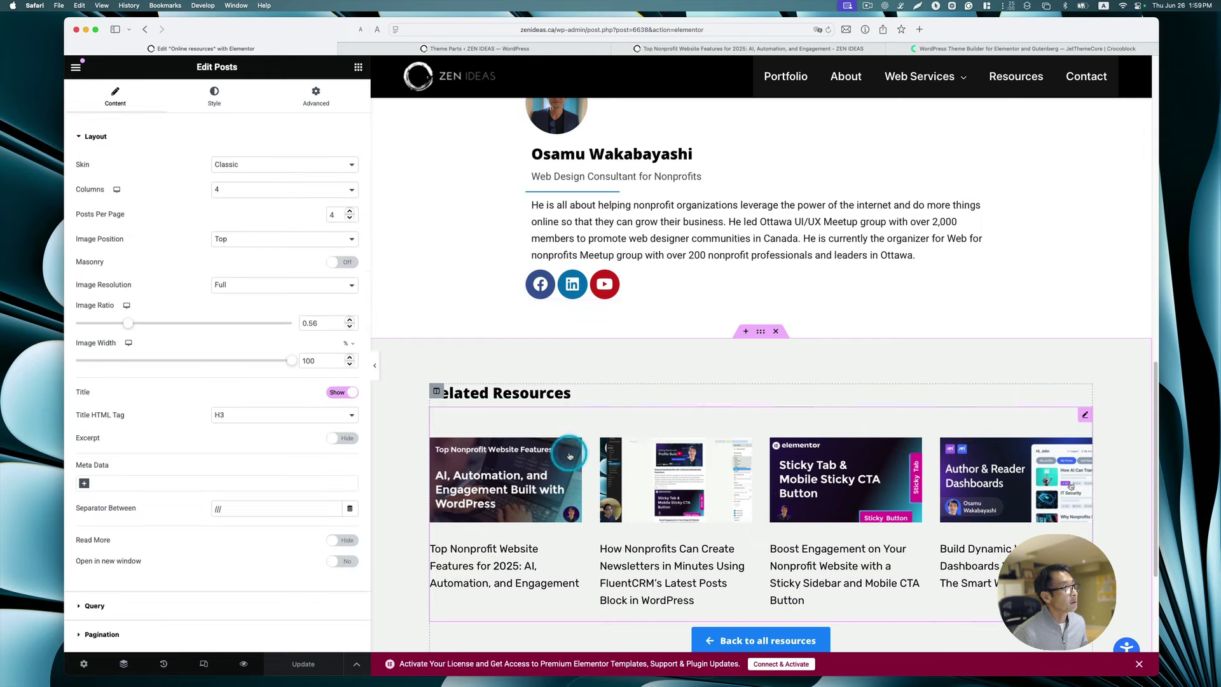
View the post content section's copy options and look up Ultimate Addons for Elementor Pro among the installed plugins.
scroll(627, 431, "up", 10)
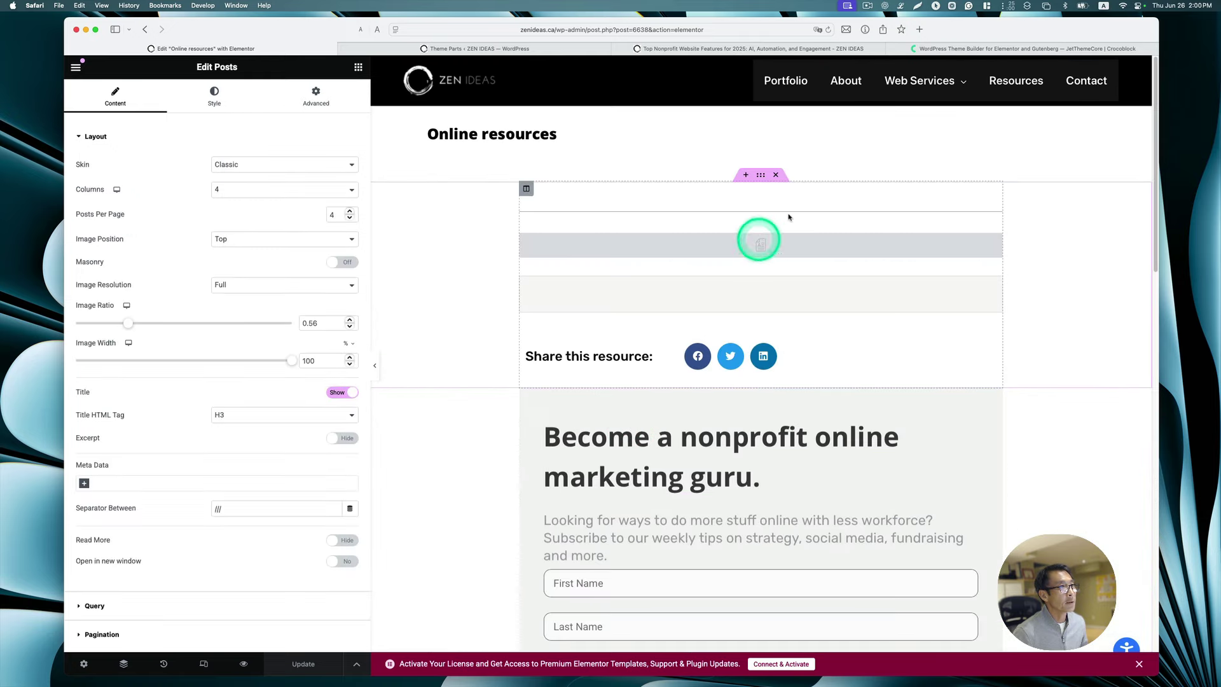
right_click(761, 175)
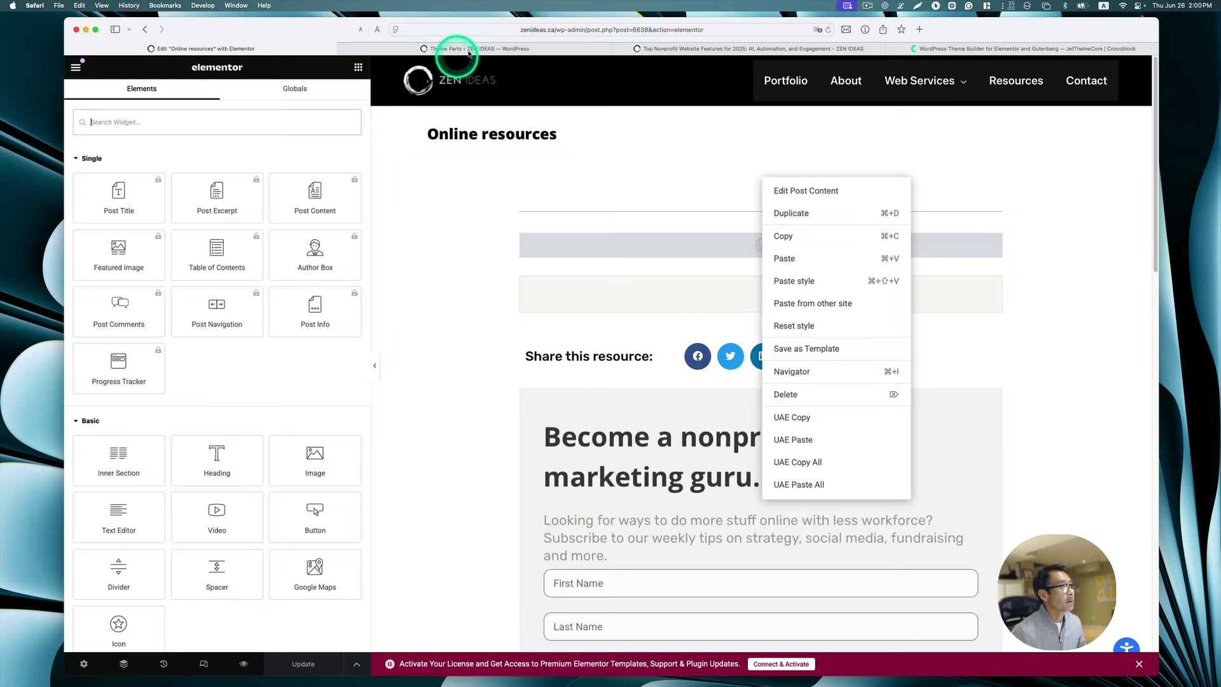
left_click(566, 51)
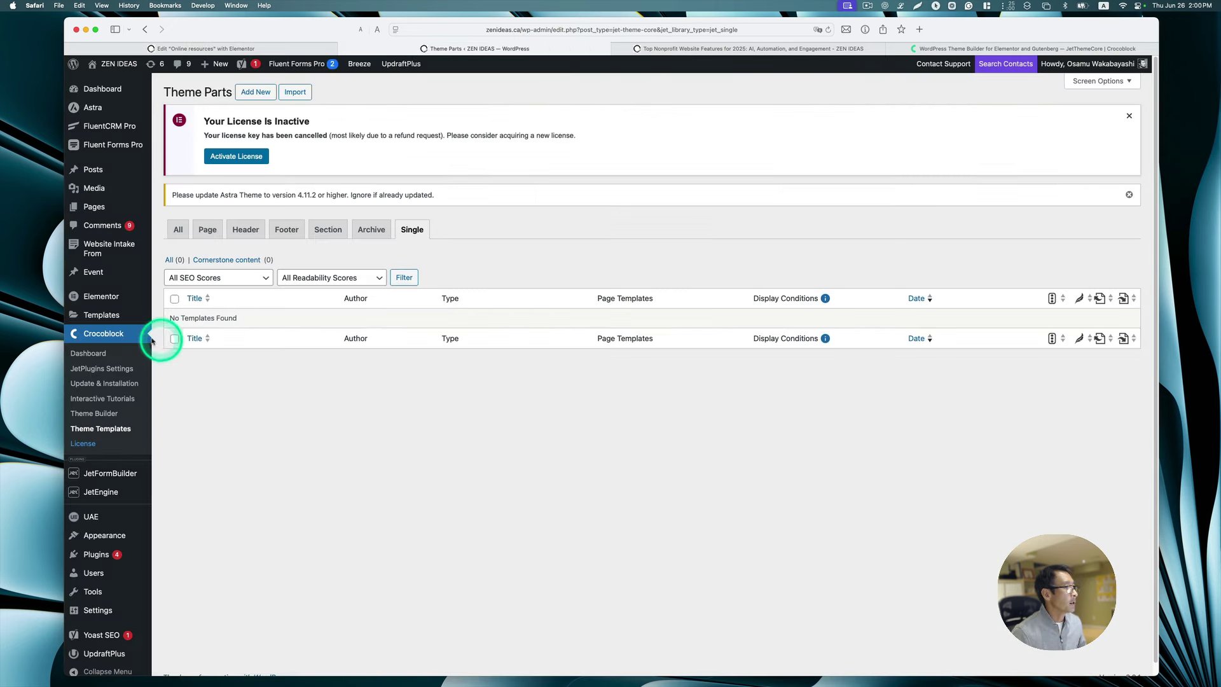
mouse_move(126, 502)
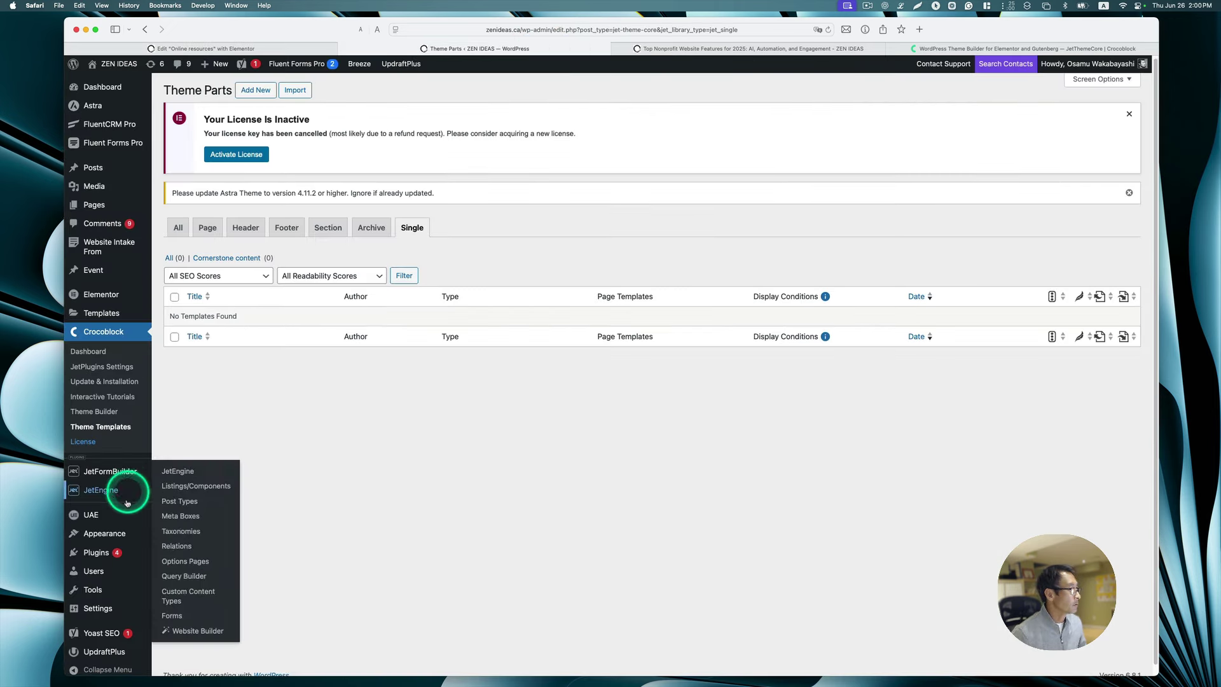
left_click(100, 549)
scroll(493, 491, "down", 15)
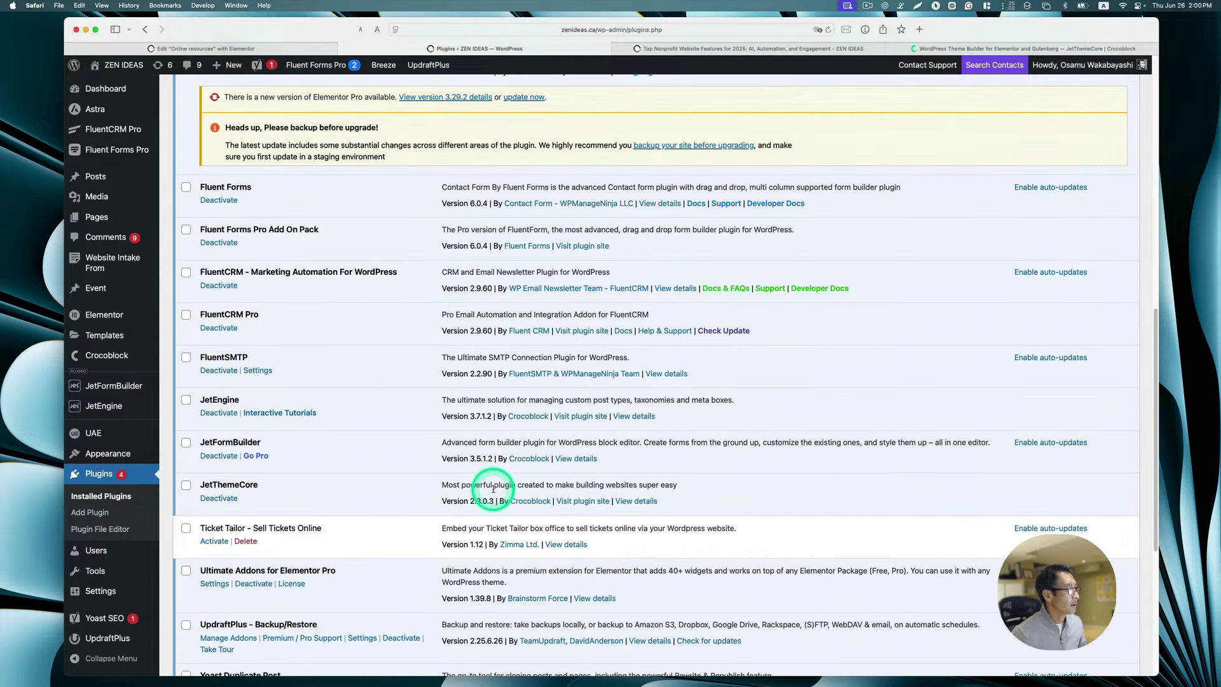
scroll(493, 491, "down", 2)
scroll(493, 492, "up", 2)
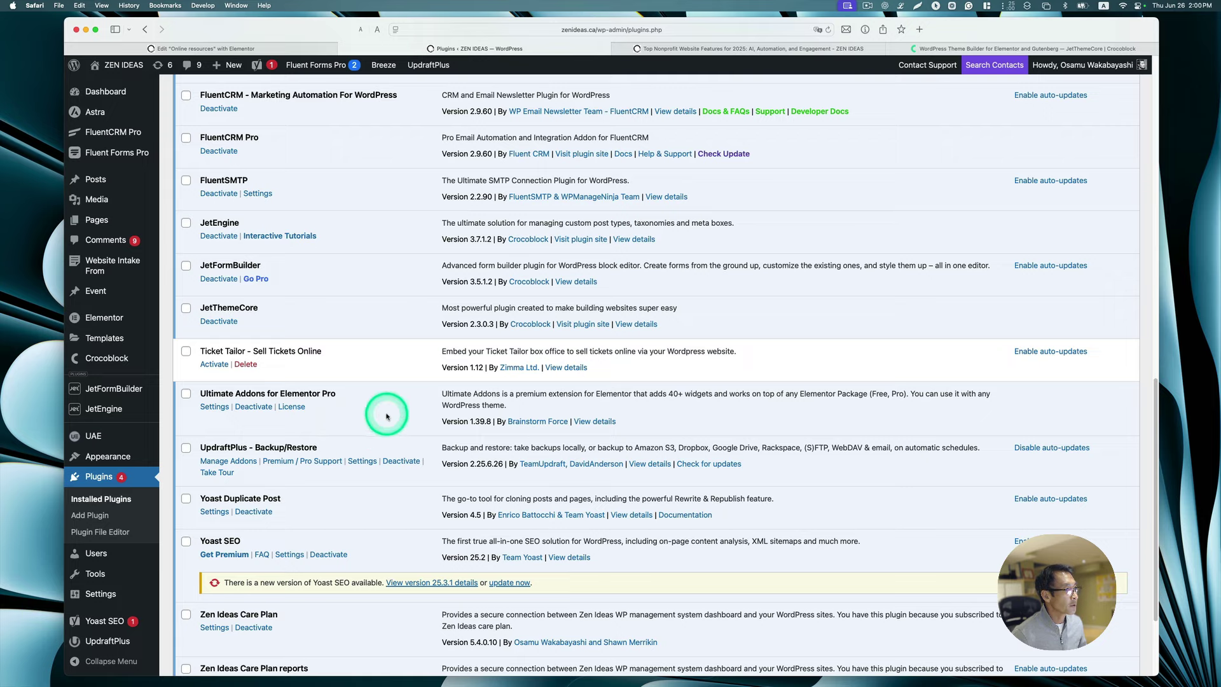
Copy the post content section of the original "Online resources" template with UAE Copy.
left_click(809, 47)
scroll(687, 374, "up", 20)
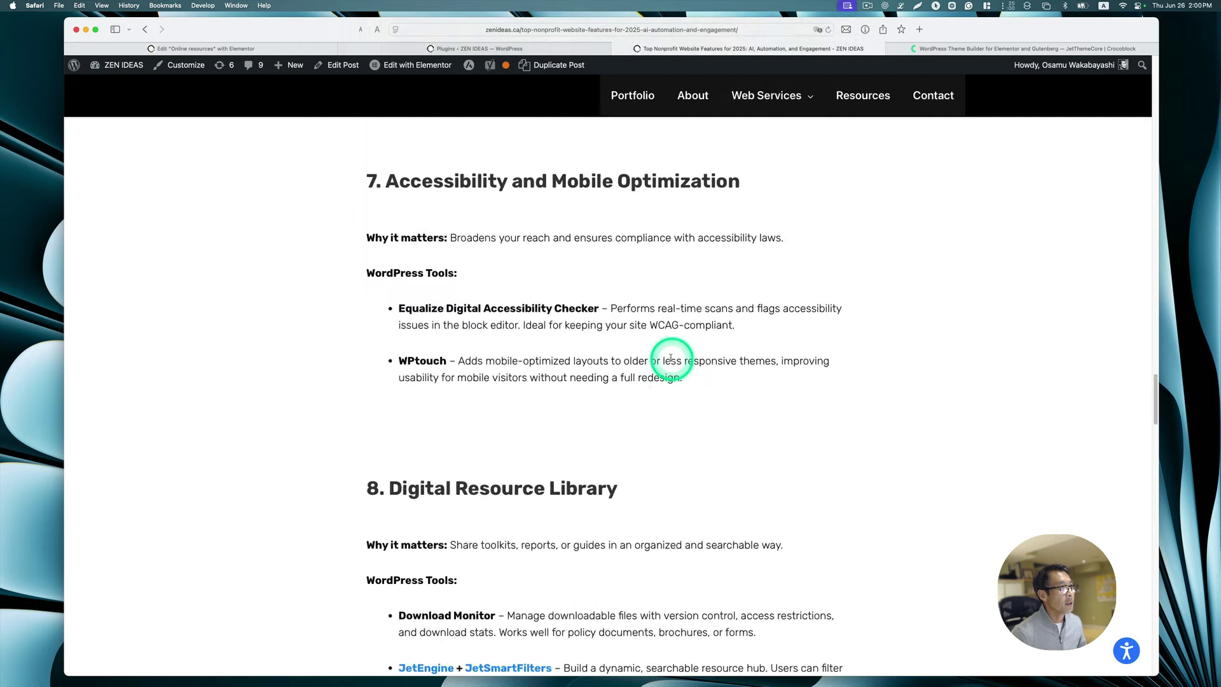
left_click(253, 49)
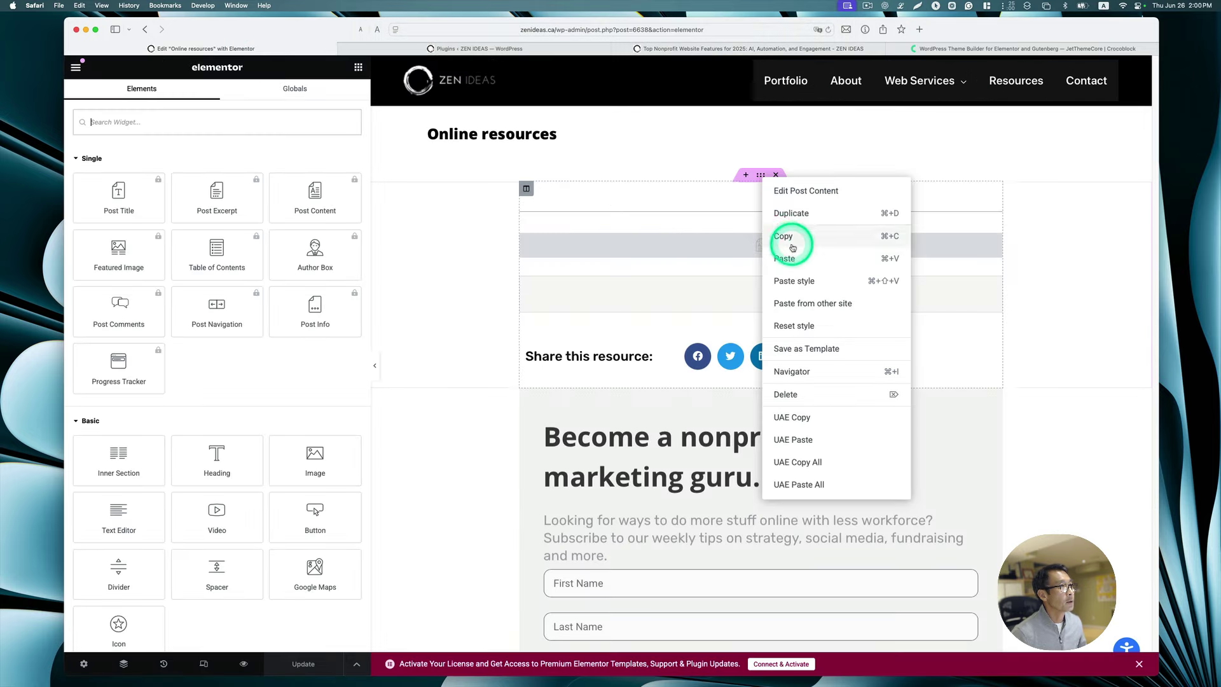
left_click(799, 422)
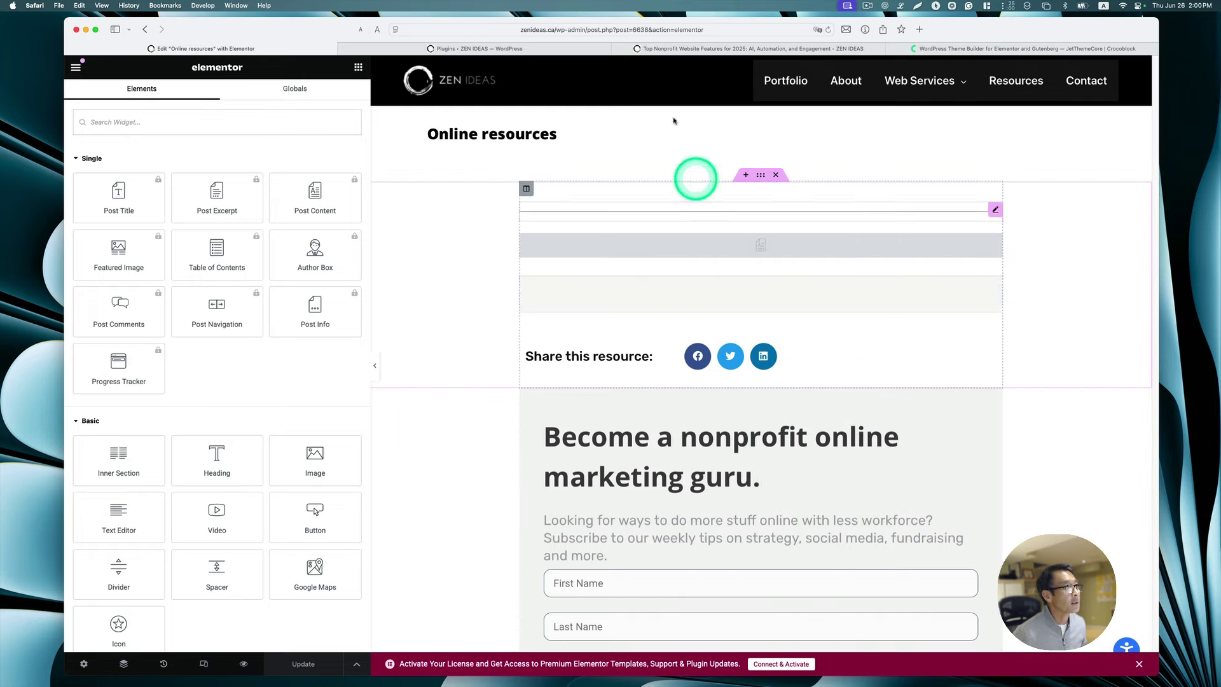
Open Crocoblock's Theme Templates in the WordPress admin and list the Single templates.
left_click(551, 49)
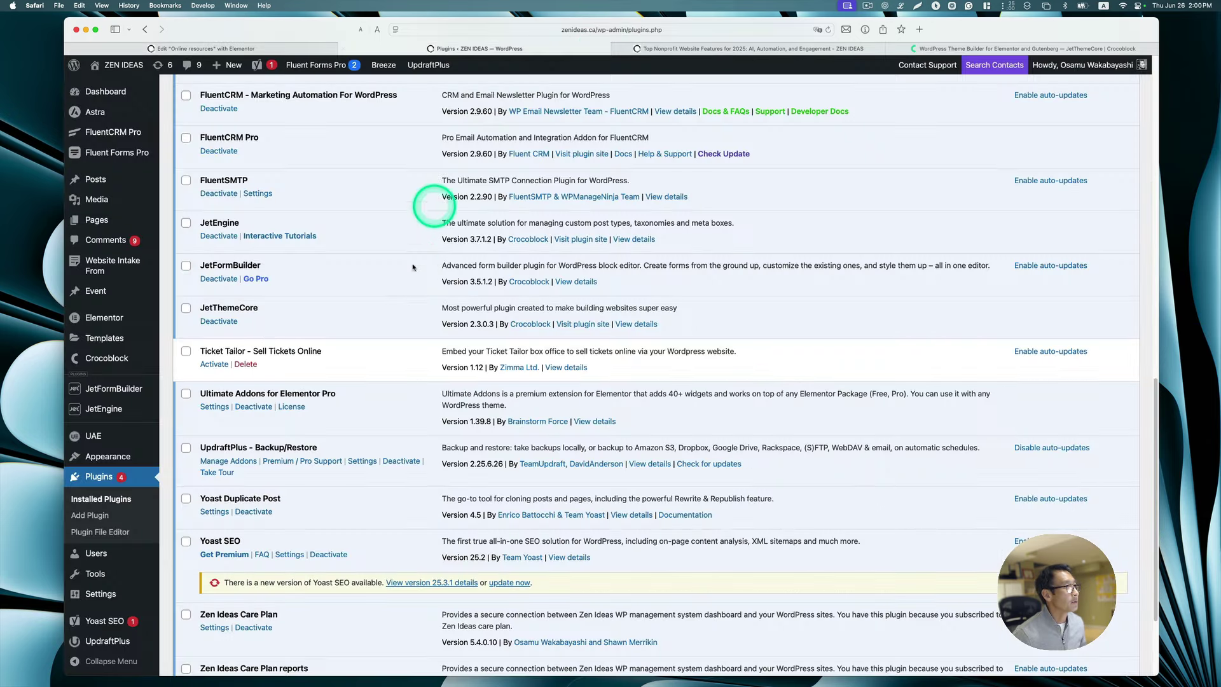
mouse_move(108, 358)
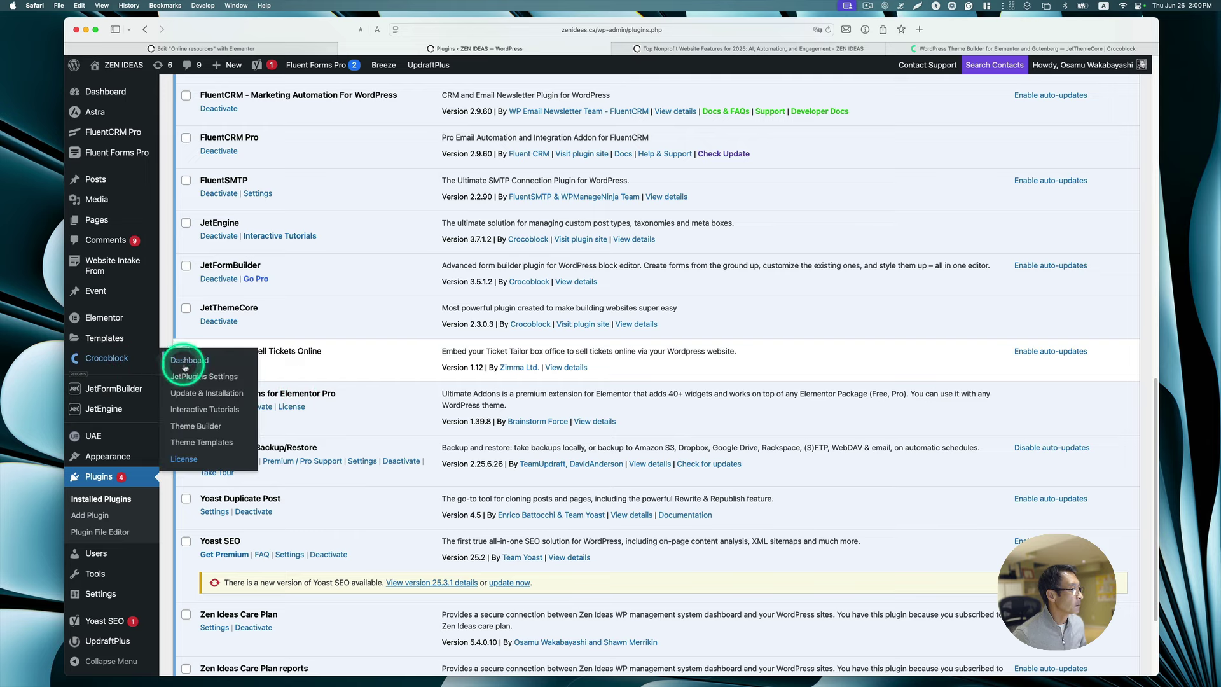
left_click(206, 446)
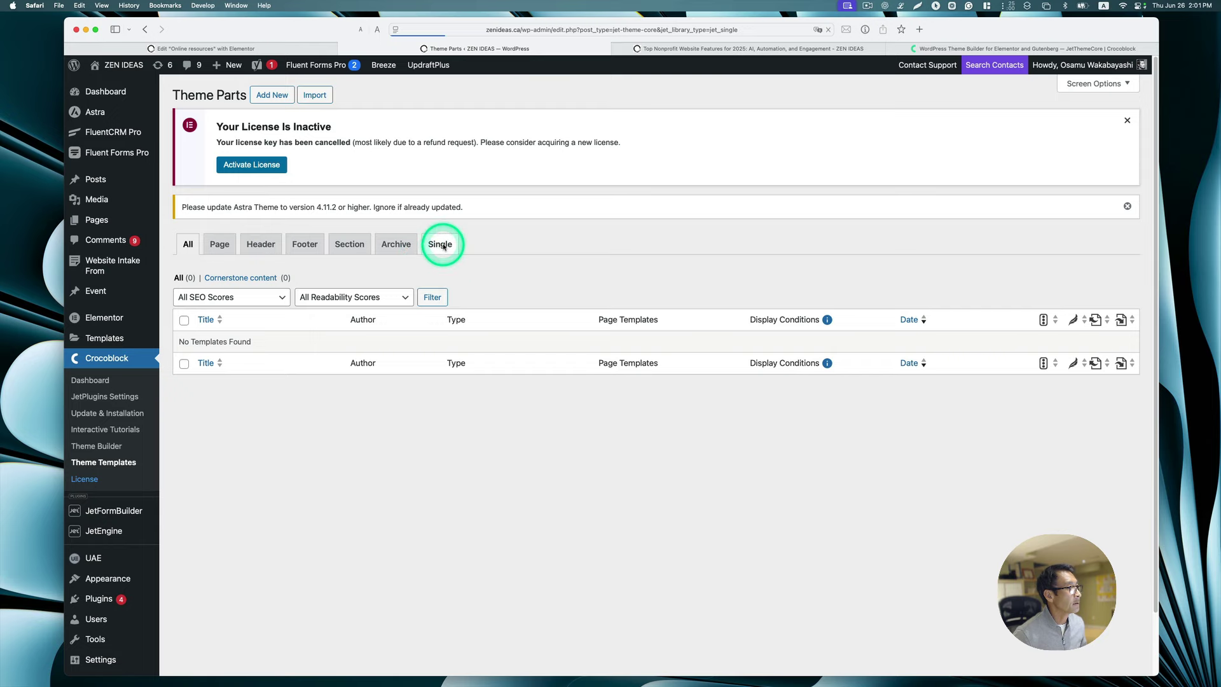
left_click(441, 245)
Create a Single theme template with Elementor as its content type, named "Online resources".
left_click(272, 95)
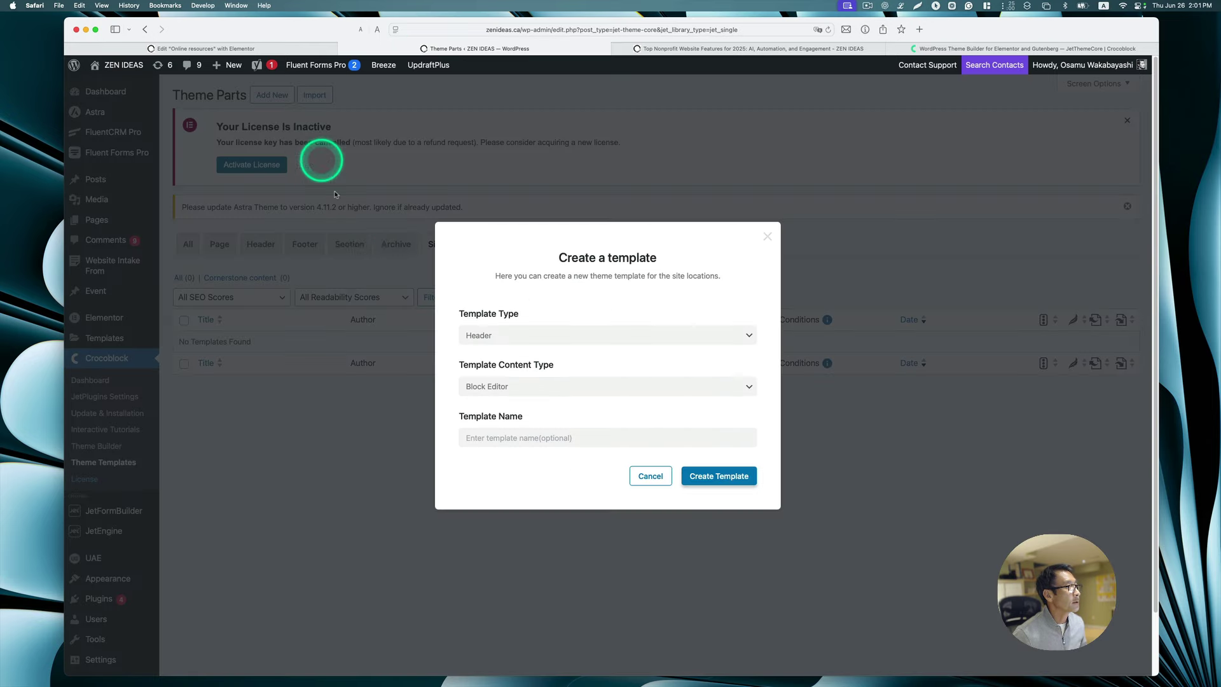
left_click(533, 334)
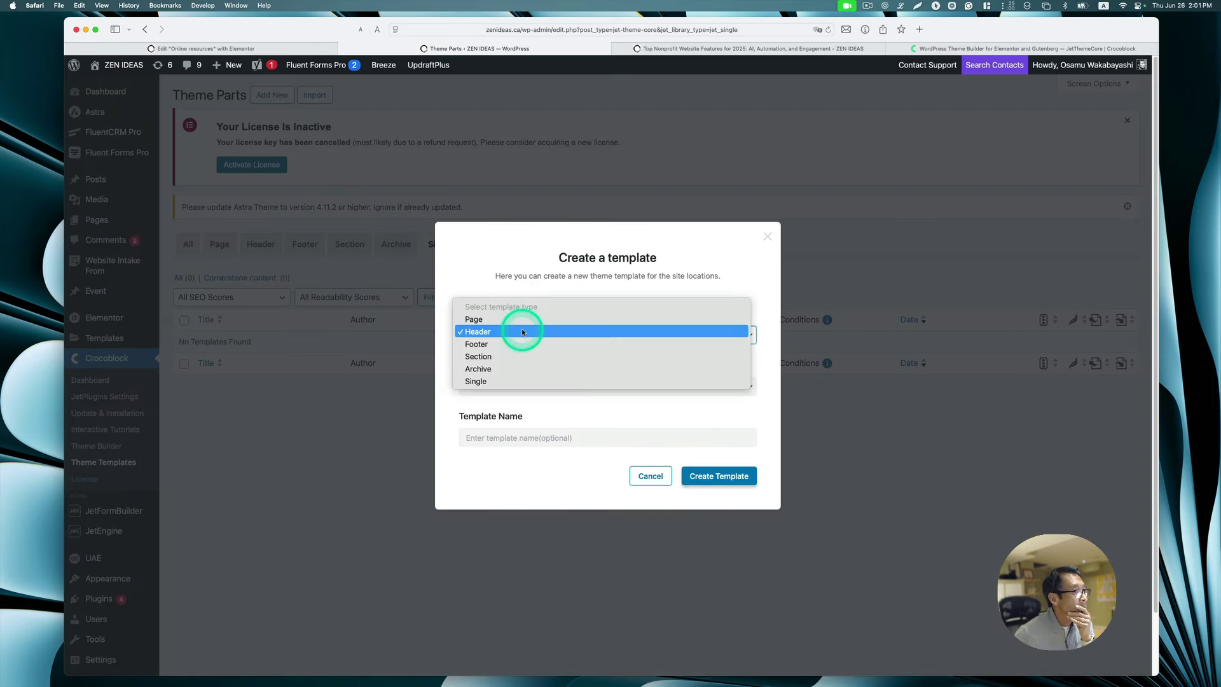
left_click(543, 381)
left_click(512, 389)
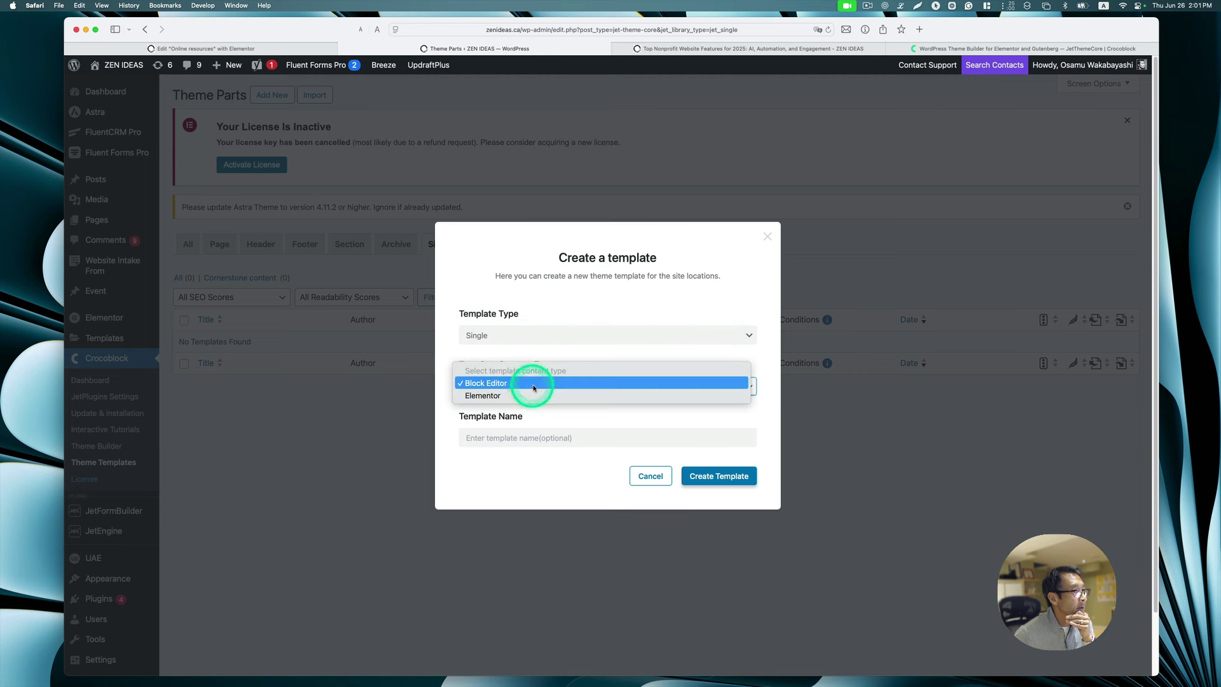
left_click(541, 395)
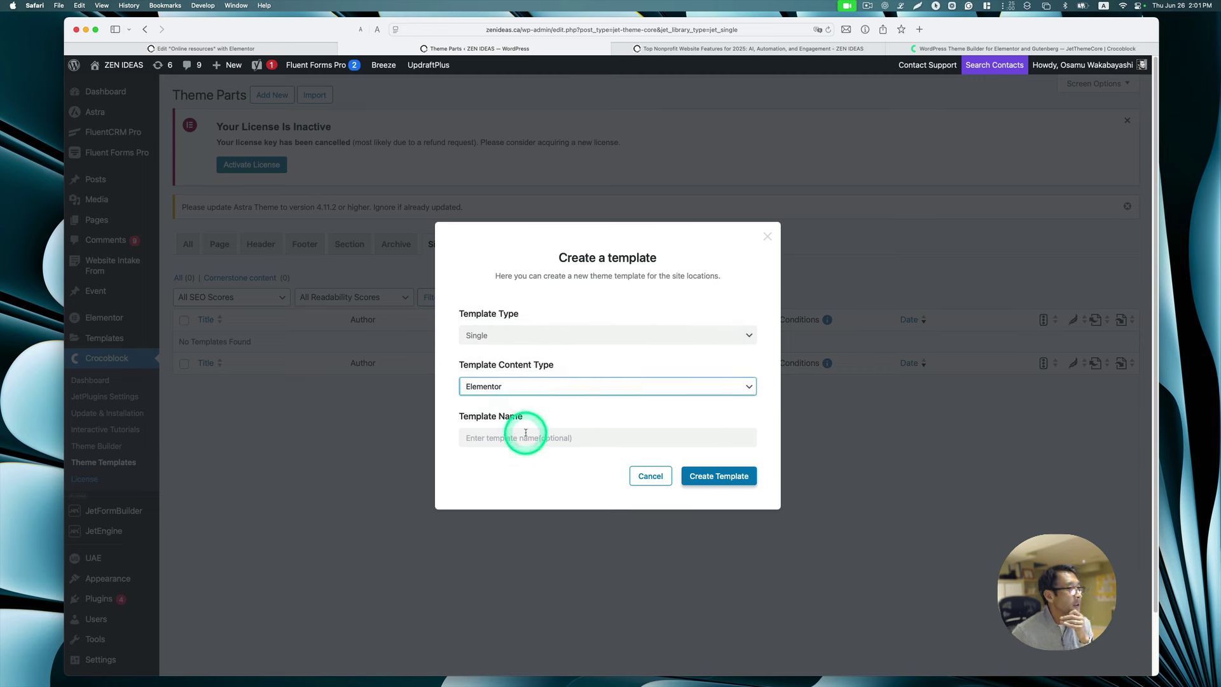
left_click(560, 430)
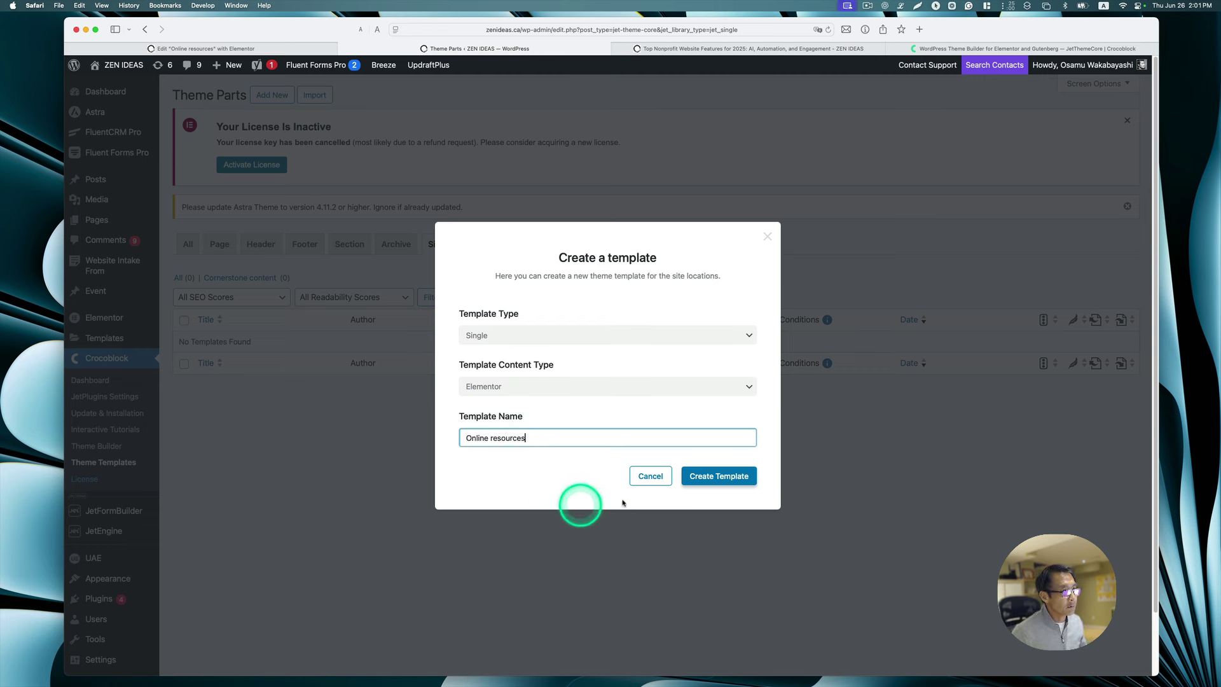
left_click(718, 478)
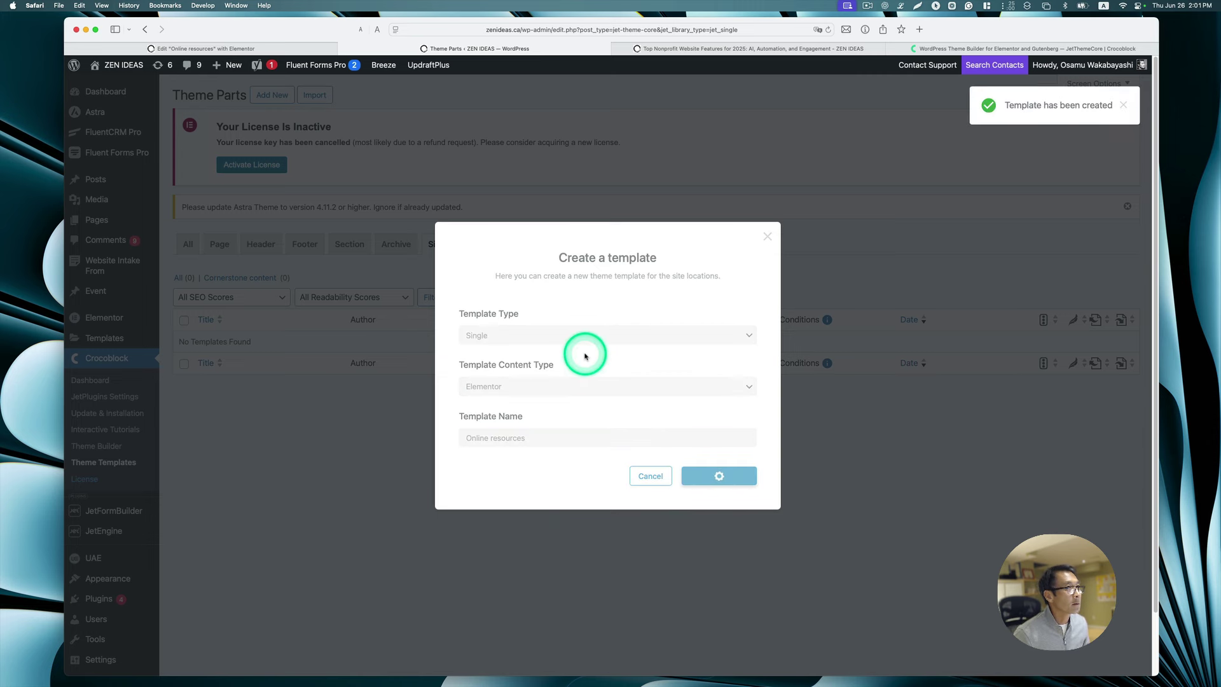
left_click(868, 6)
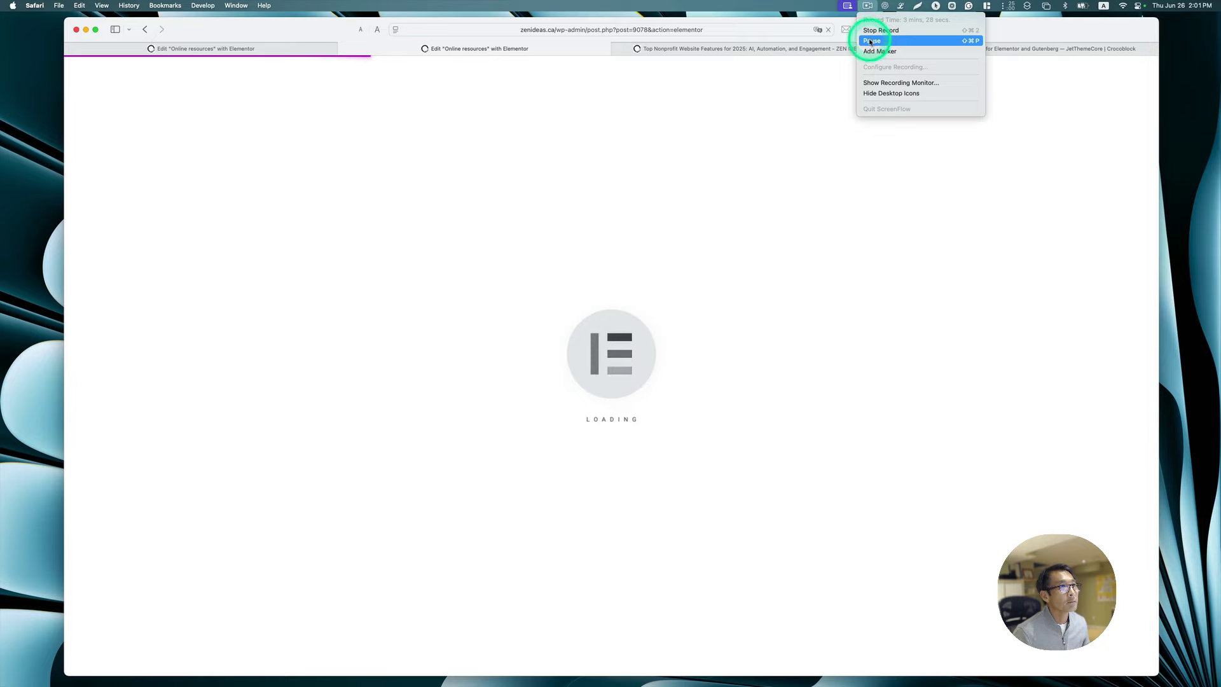
left_click(869, 42)
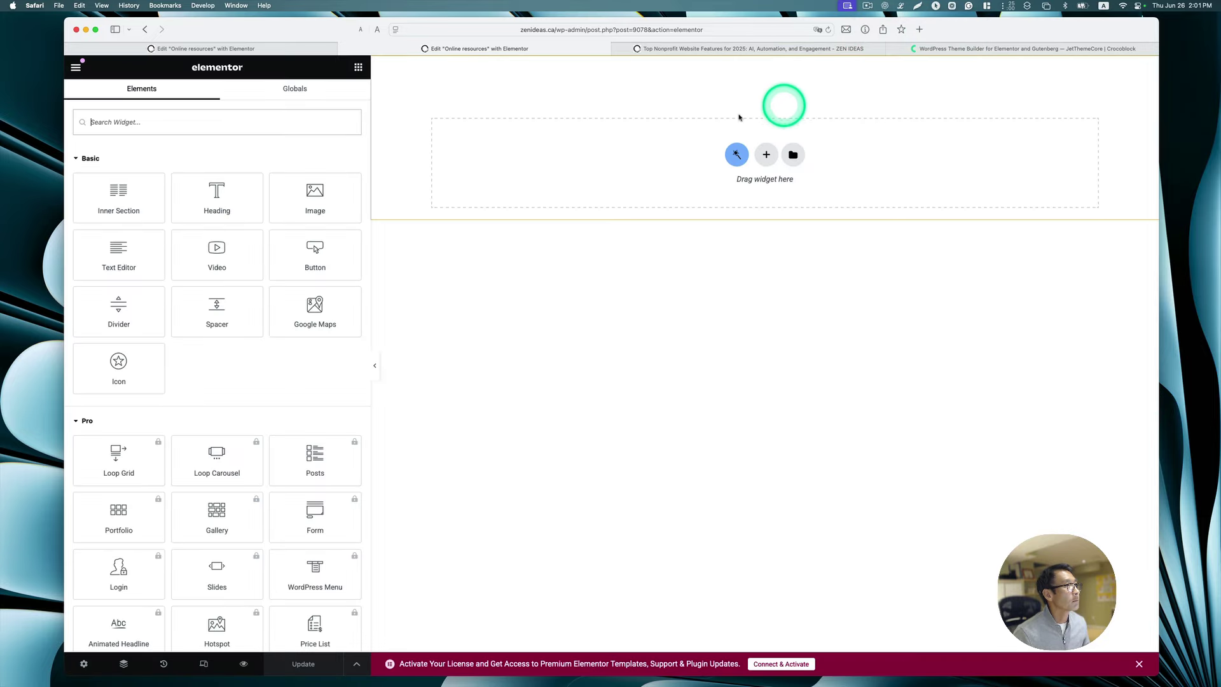
Return to the original Elementor Pro template and copy its post content section with UAE Copy.
left_click(306, 49)
right_click(761, 175)
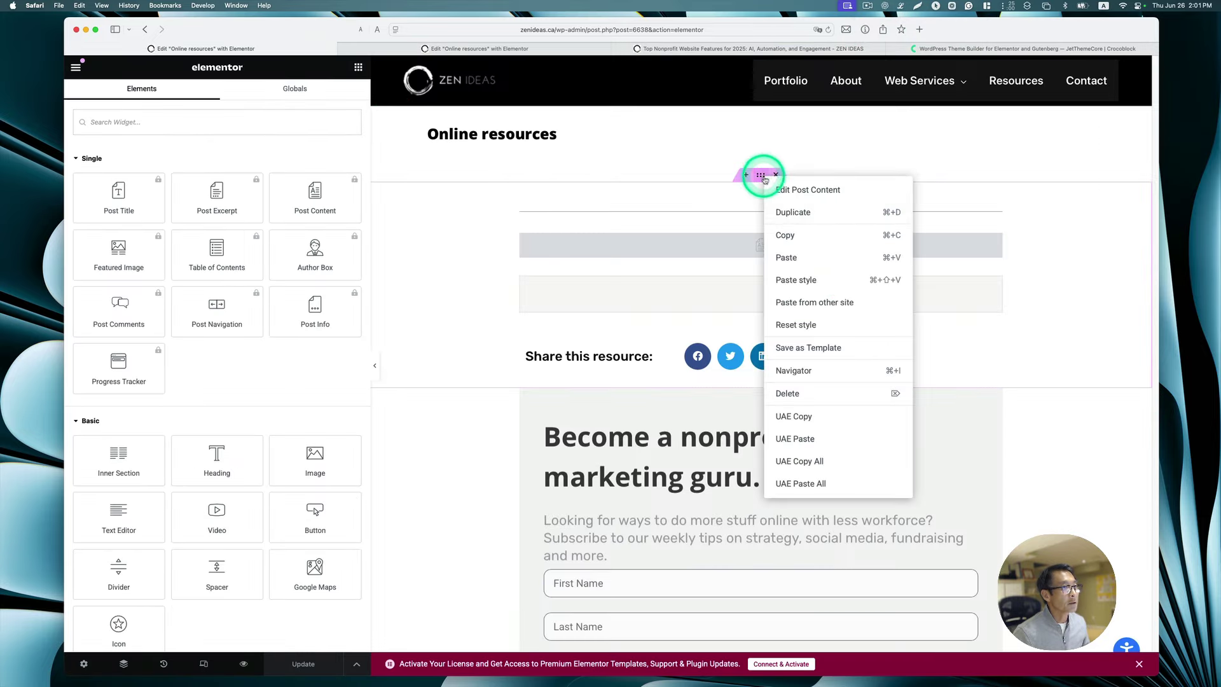
left_click(837, 420)
Add a one-column section to the new Single template and paste the copied post content section with UAE Paste.
left_click(553, 48)
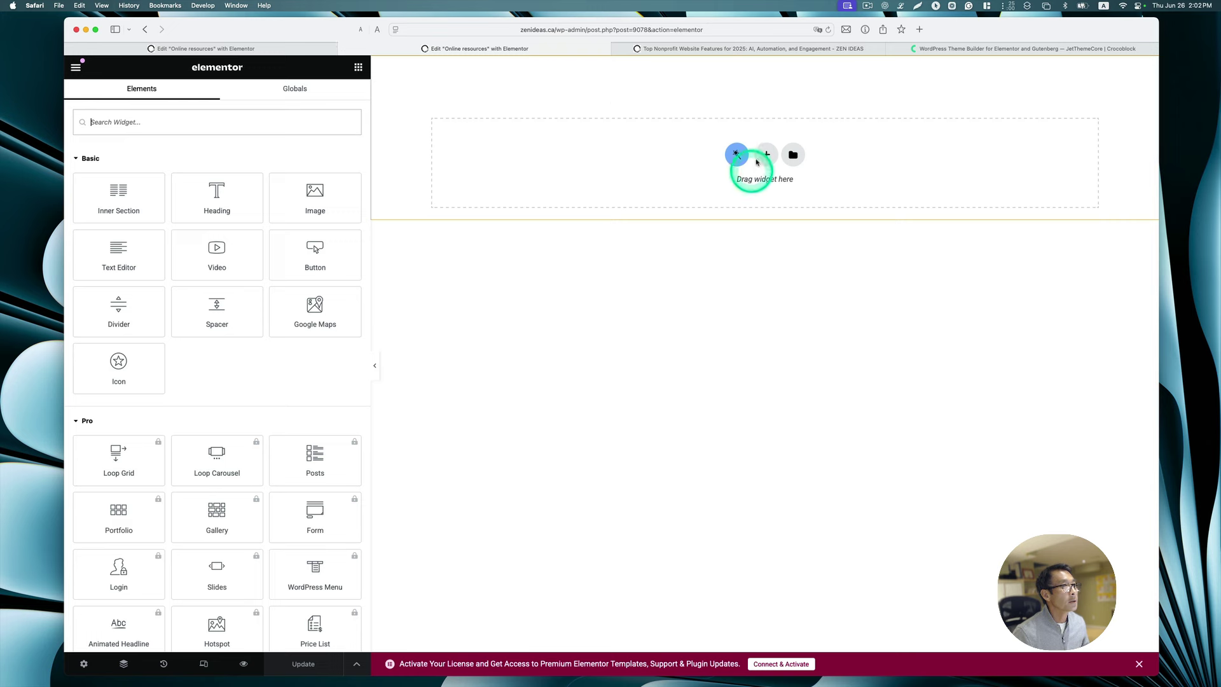
left_click(767, 156)
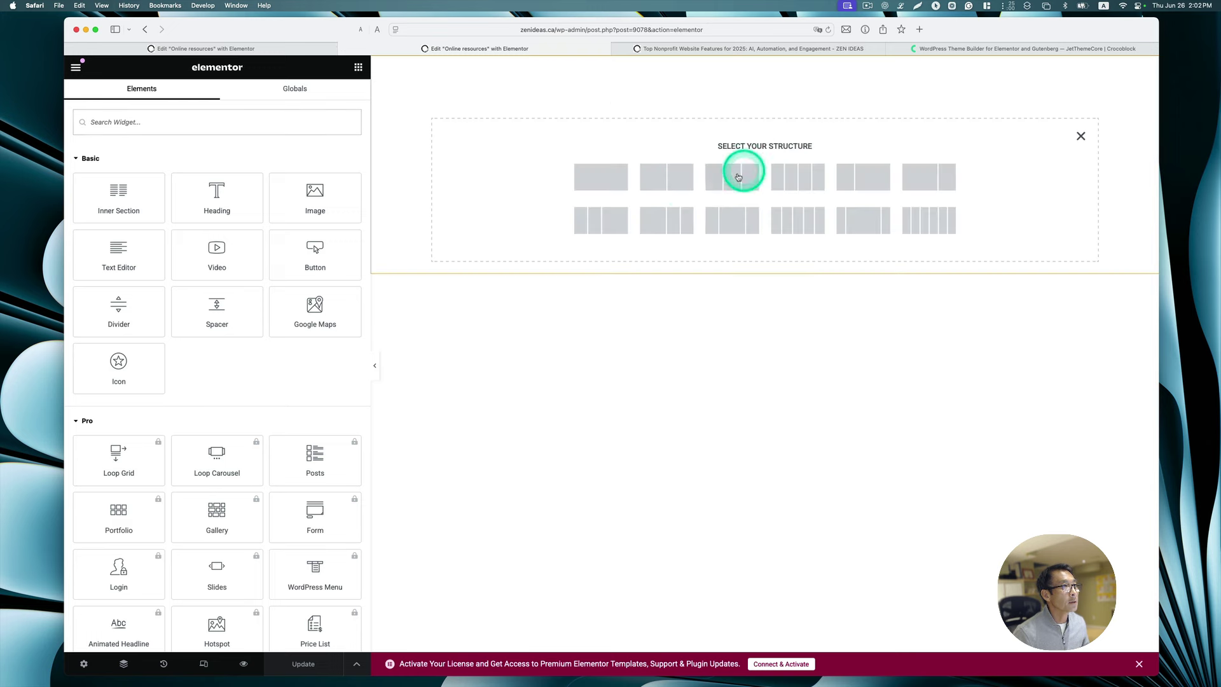
left_click(614, 183)
right_click(764, 63)
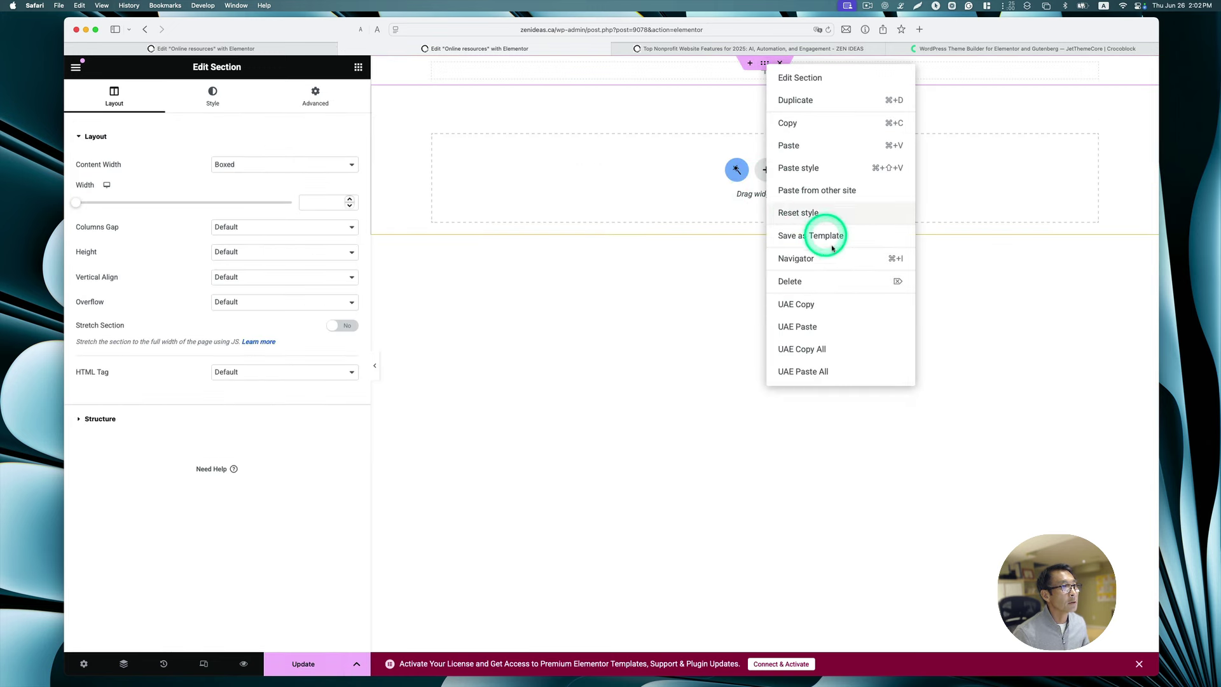
left_click(843, 330)
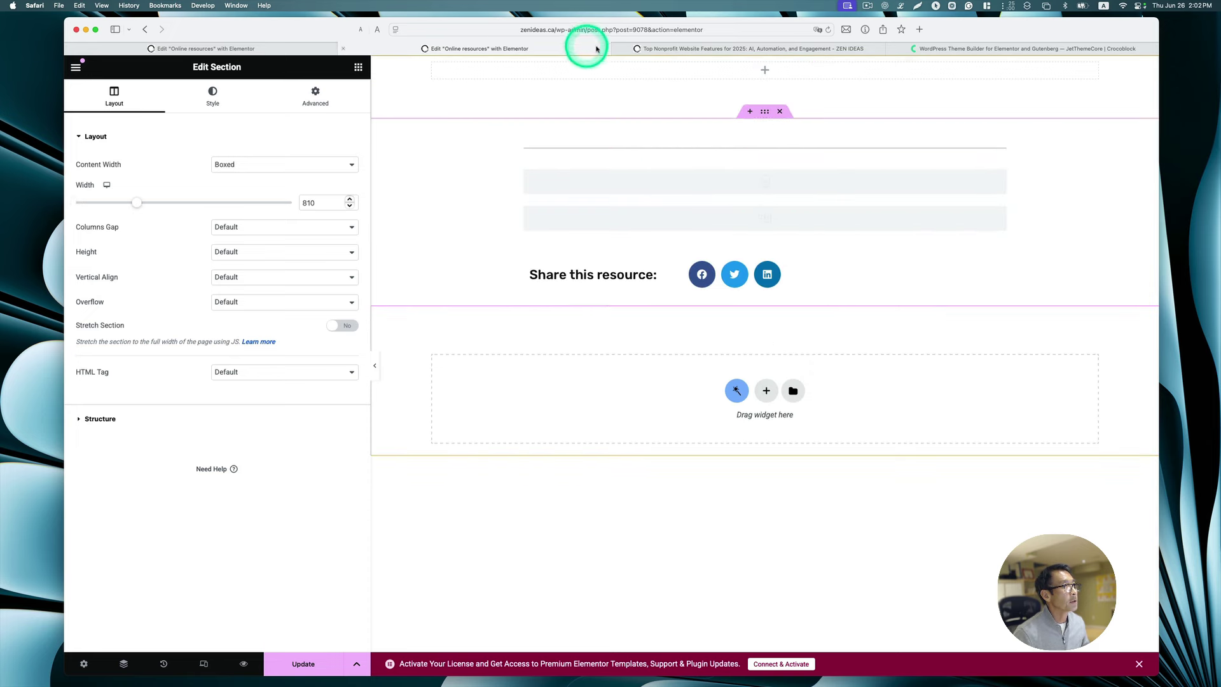
left_click(250, 50)
left_click(463, 49)
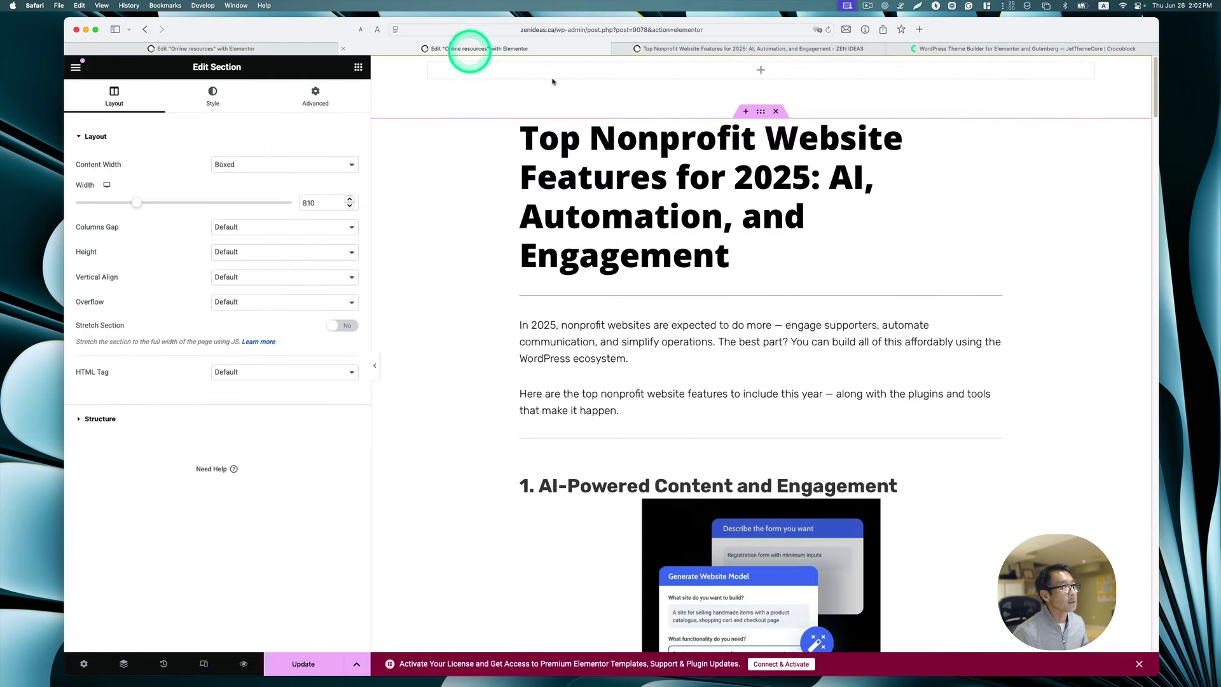
scroll(772, 232, "down", 12)
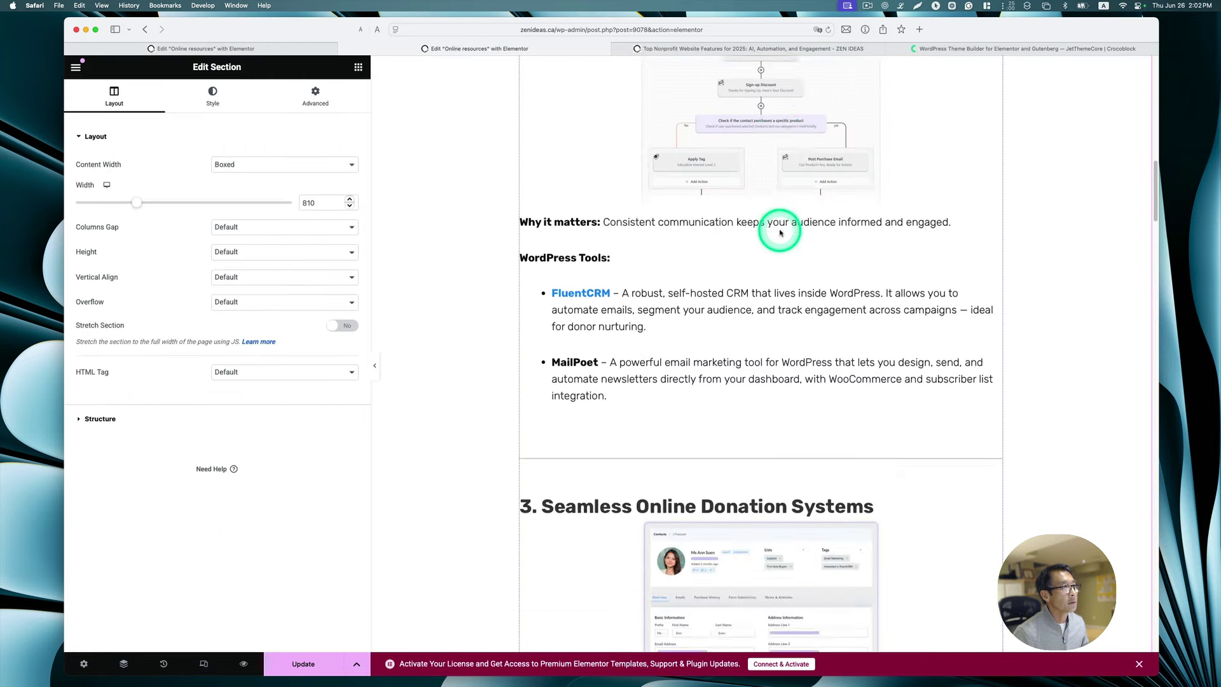
Copy the newsletter sign-up section from the original template and paste it after the new template's post content section with UAE Paste.
left_click(245, 50)
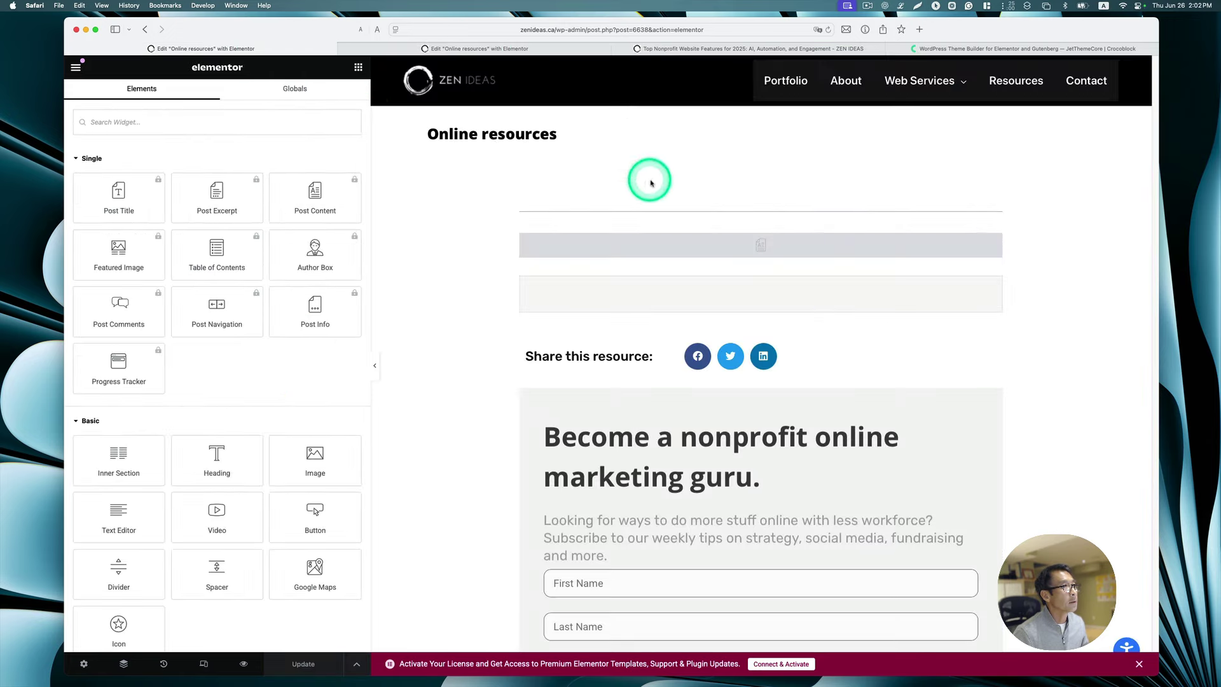
right_click(764, 397)
left_click(799, 588)
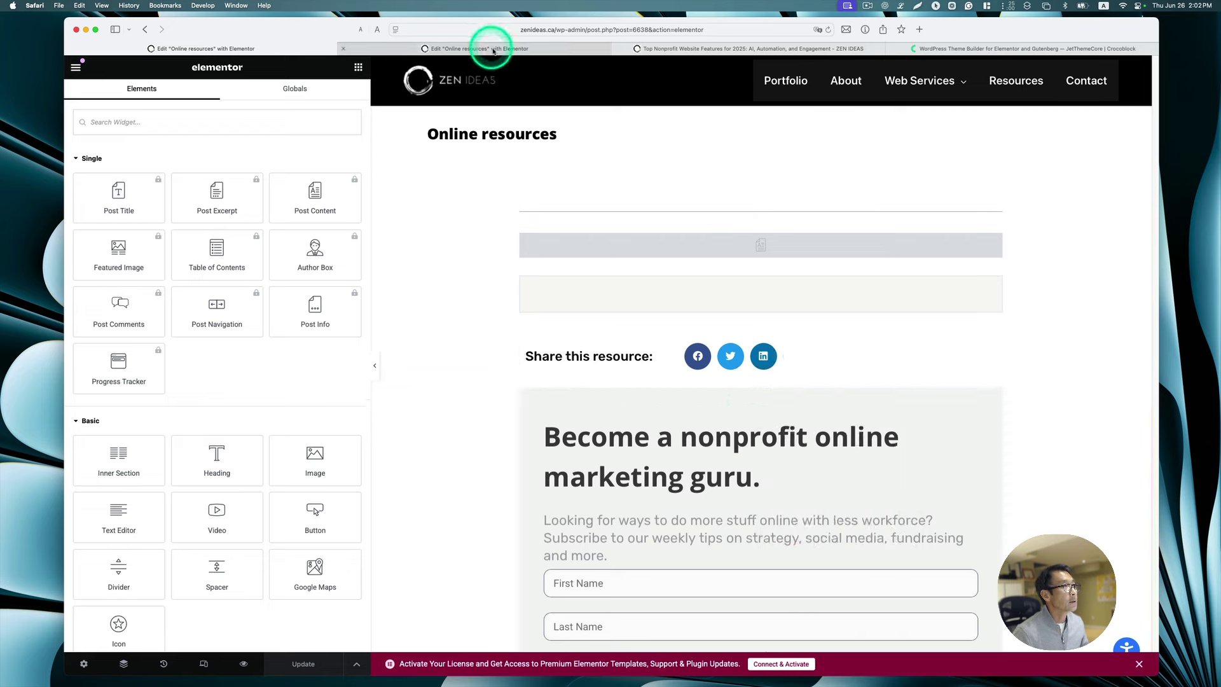
left_click(493, 49)
right_click(762, 112)
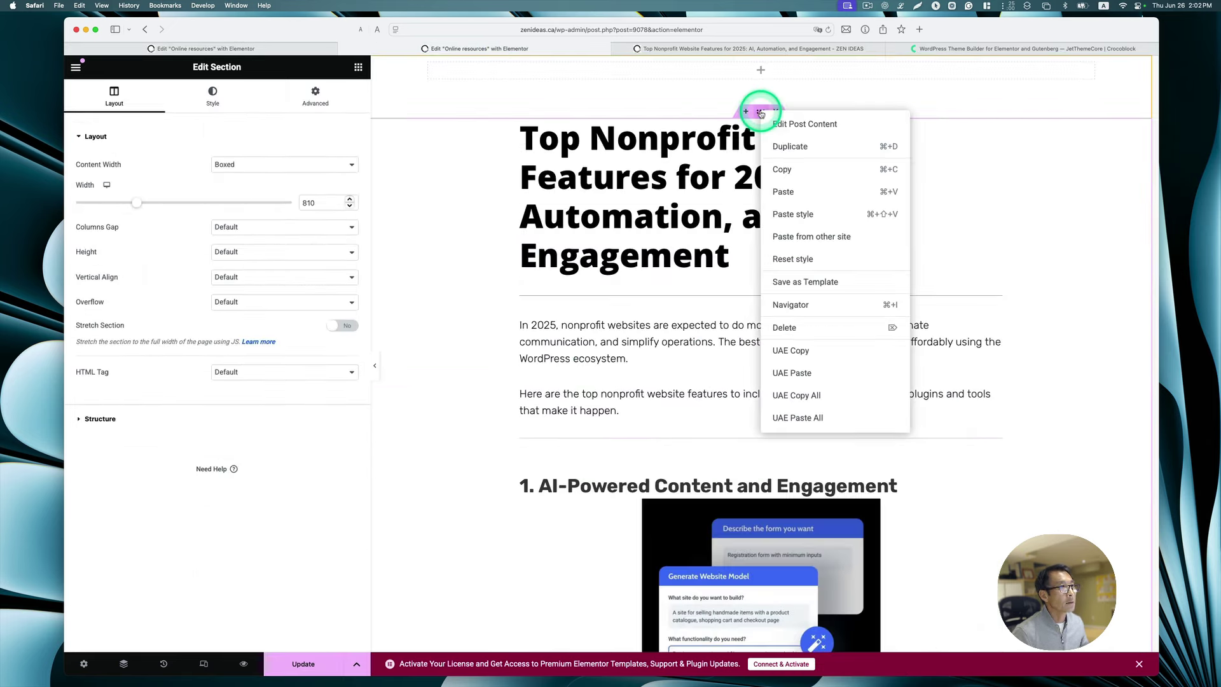
left_click(792, 373)
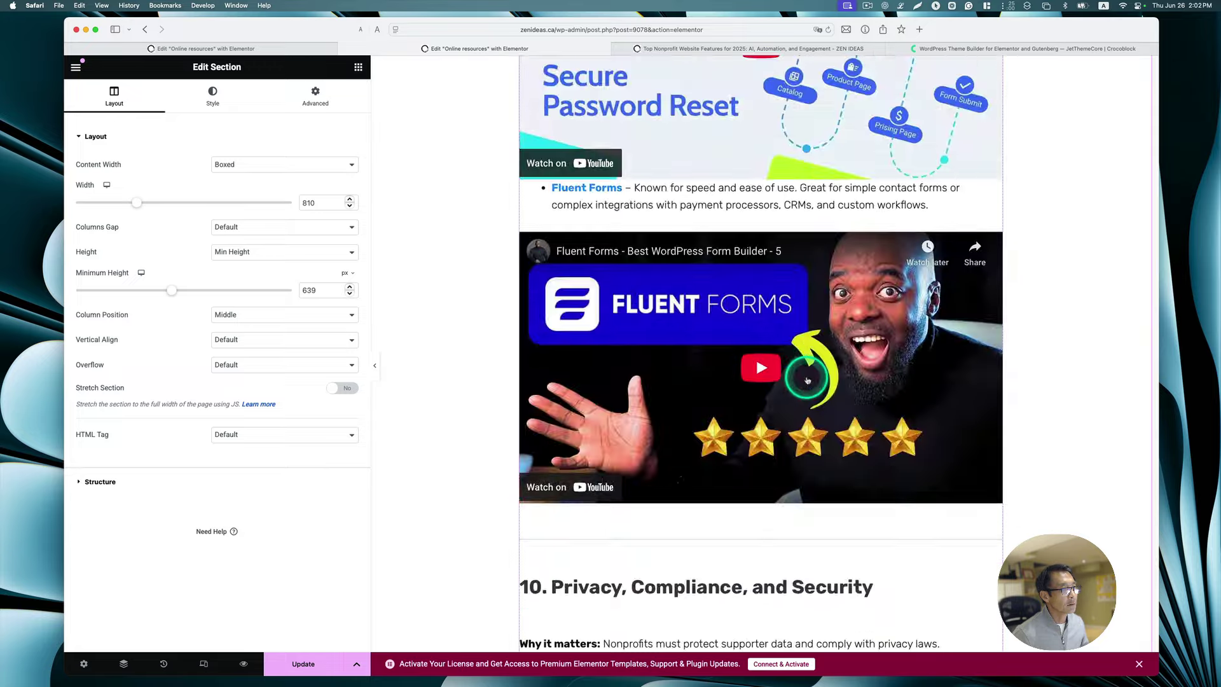
scroll(805, 377, "down", 5)
Copy the original's Related Resources section, paste it below the new template's newsletter section with UAE Paste, and update the template.
left_click(486, 49)
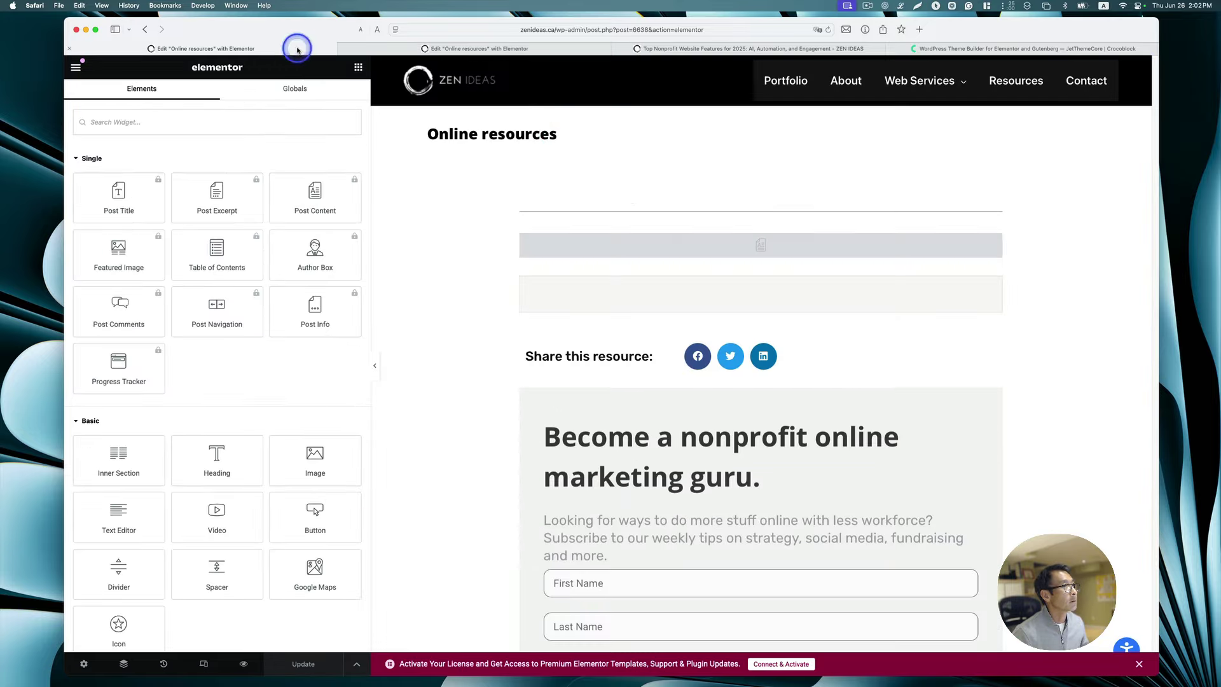
scroll(730, 321, "down", 3)
scroll(730, 321, "down", 10)
right_click(765, 254)
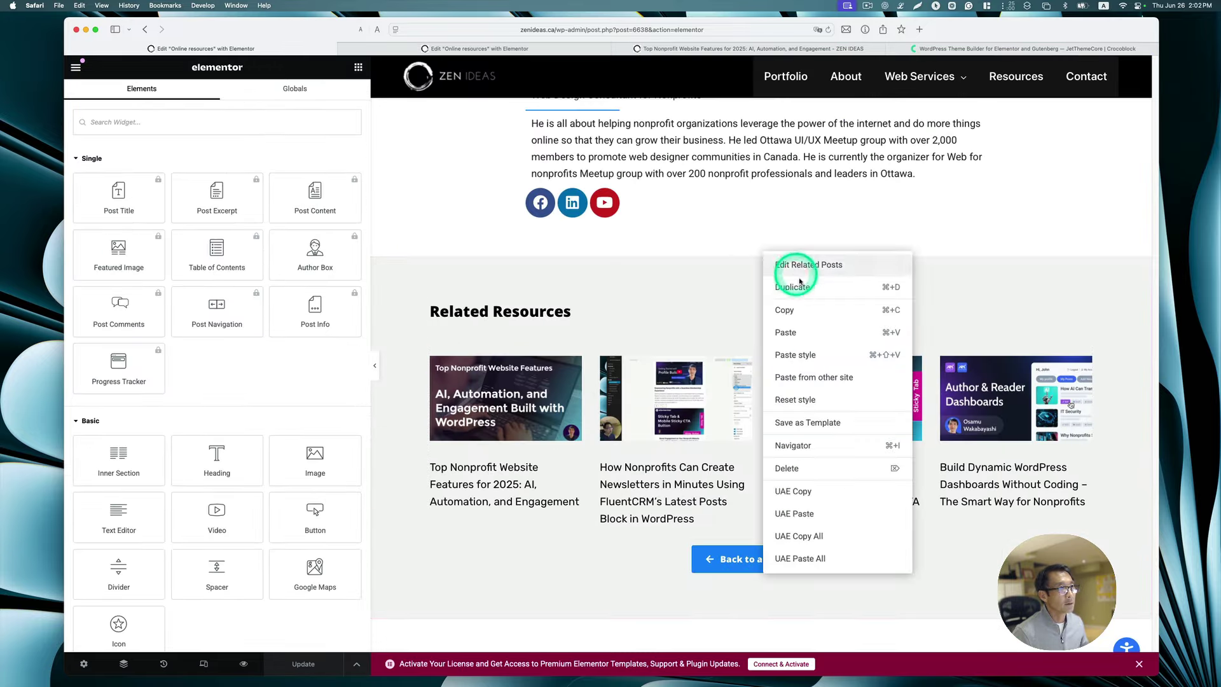
left_click(827, 493)
left_click(526, 48)
scroll(771, 469, "up", 5)
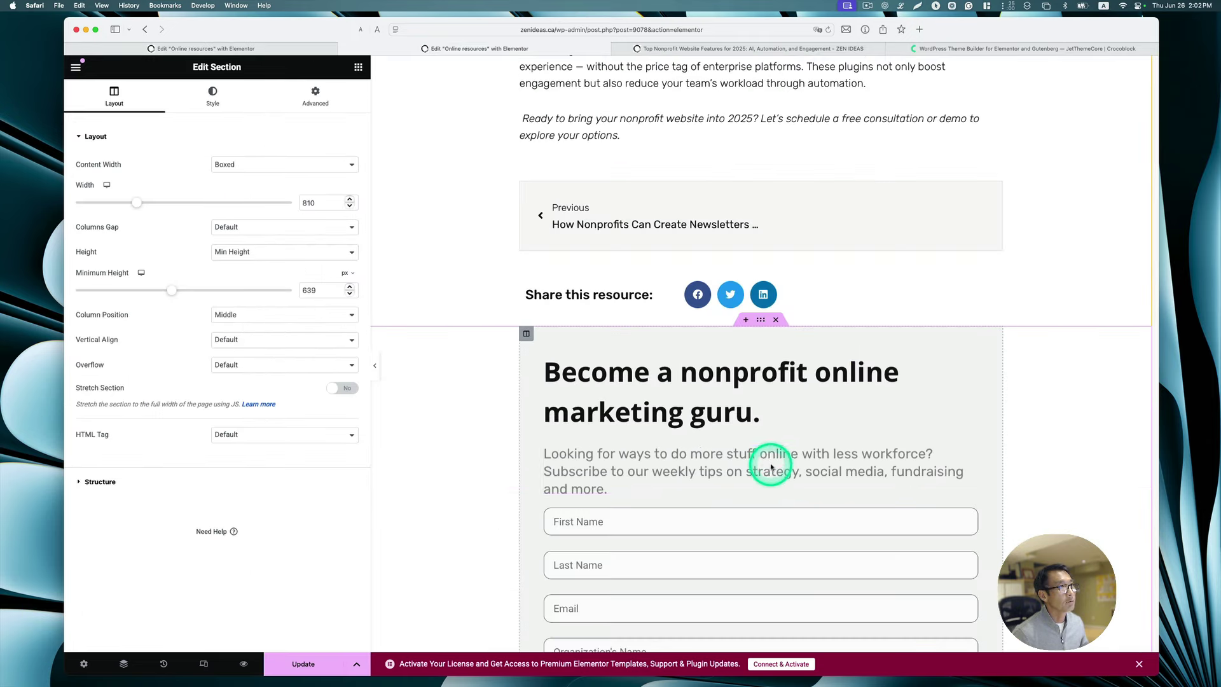
right_click(765, 324)
left_click(814, 587)
scroll(769, 523, "down", 8)
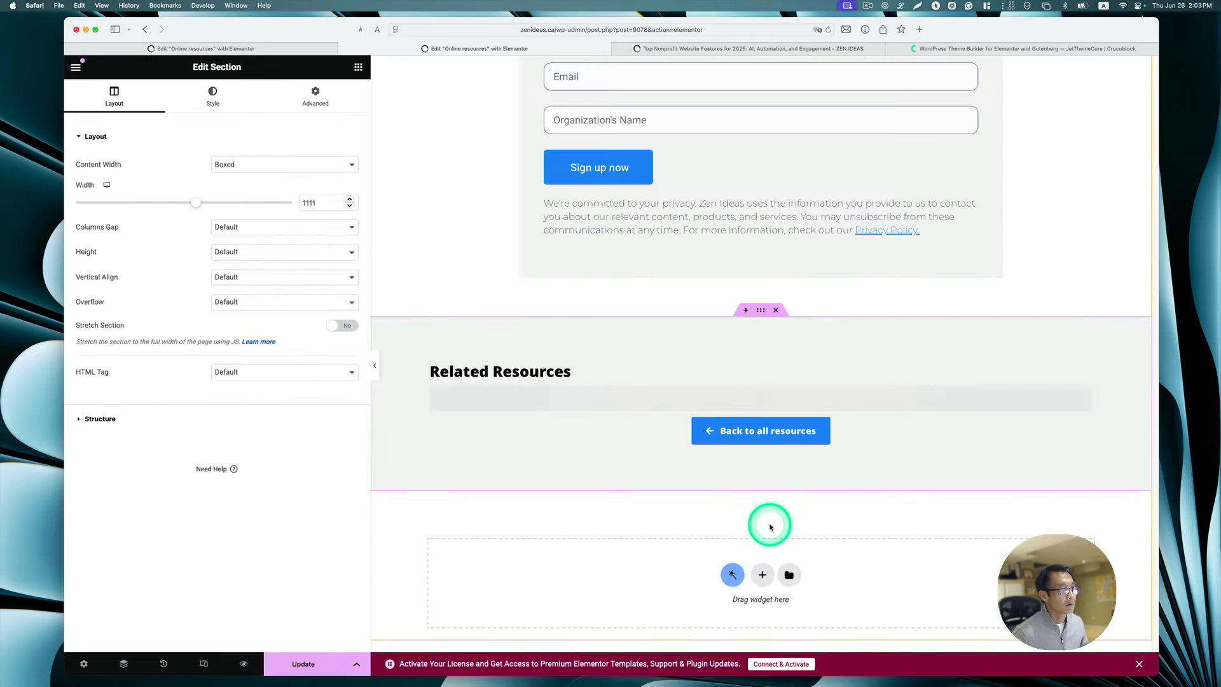
left_click(307, 662)
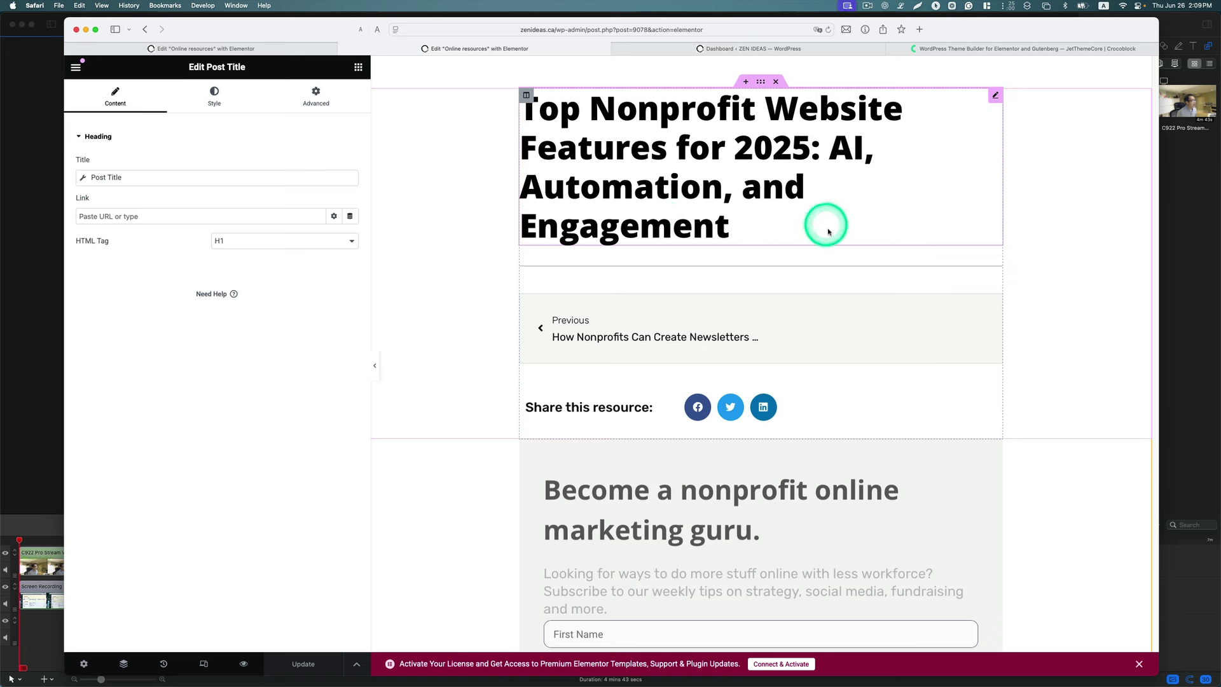
Add a Dynamic Field listing element for the post title below the existing title and set its HTML tag to H1.
left_click(357, 67)
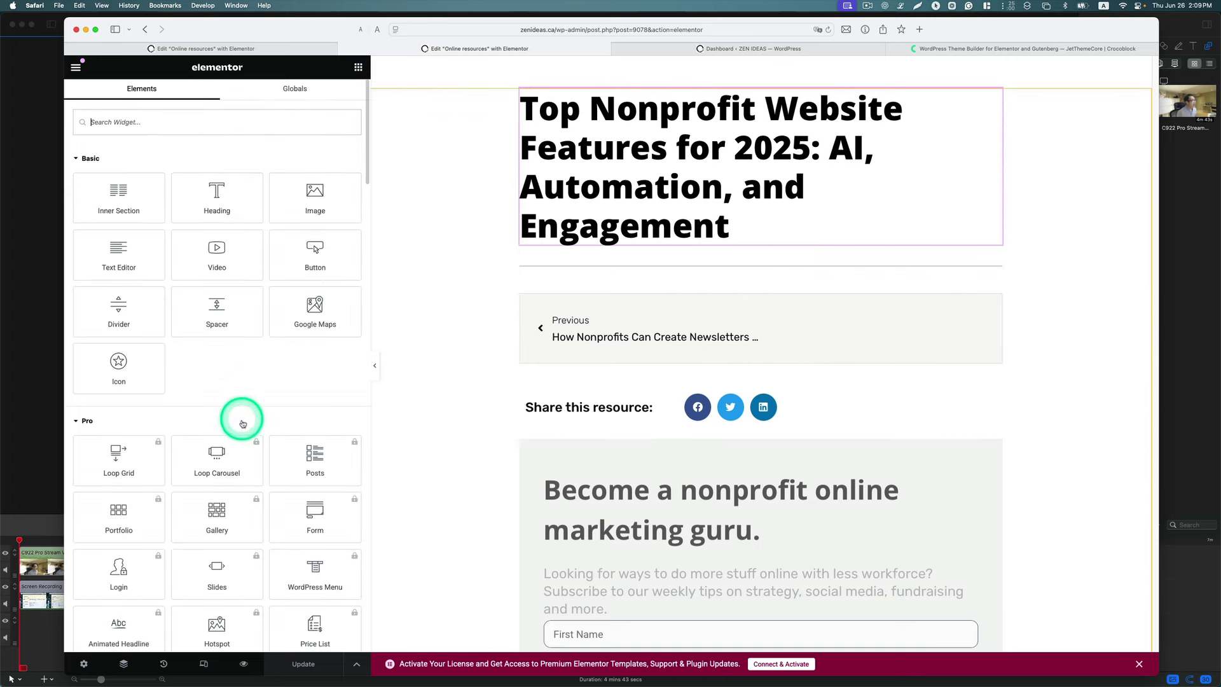
scroll(242, 418, "down", 4)
scroll(250, 421, "down", 15)
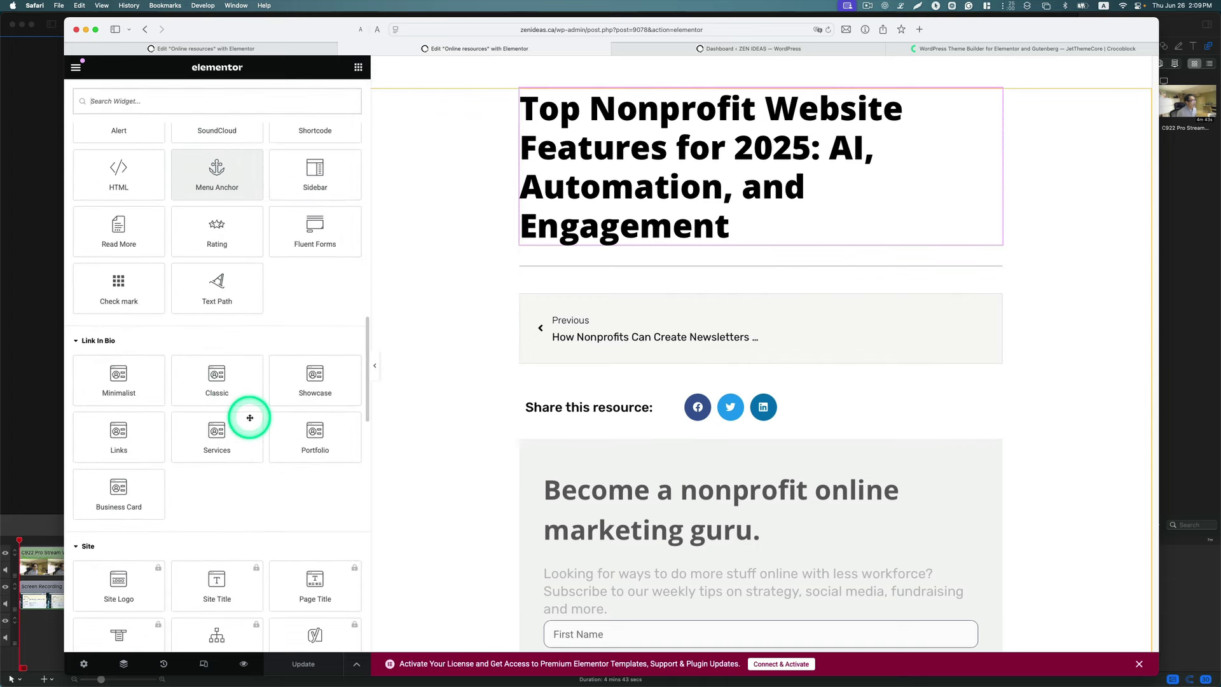
scroll(250, 418, "down", 12)
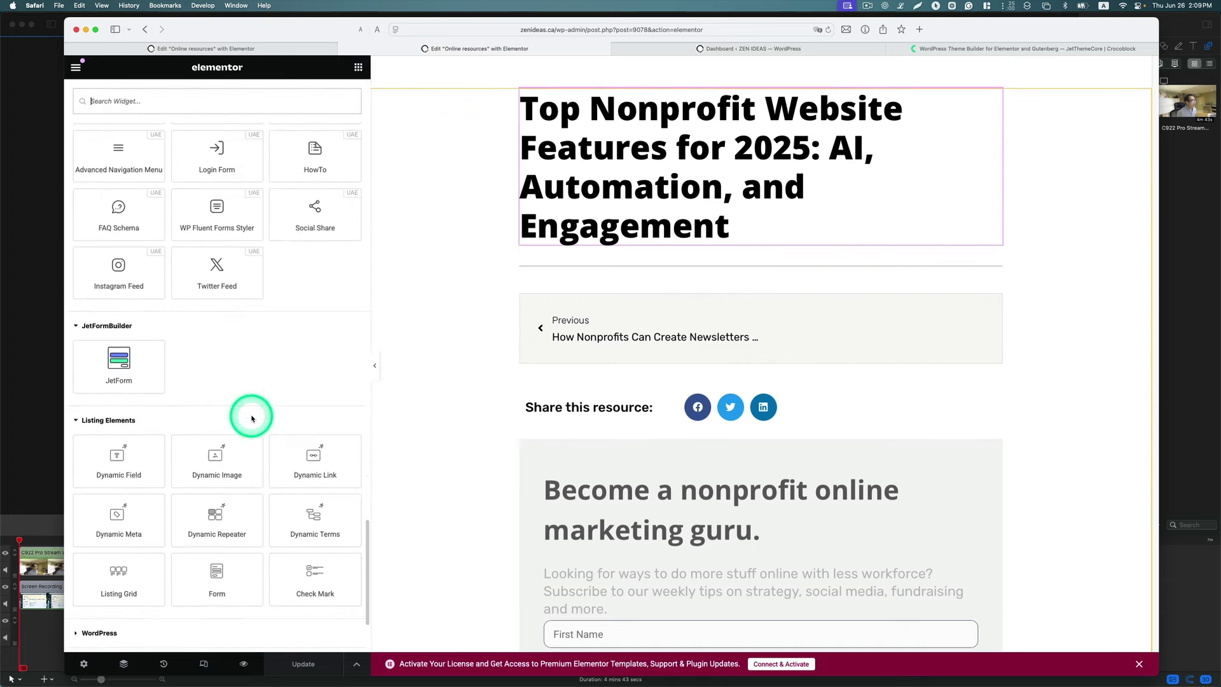
scroll(267, 414, "down", 1)
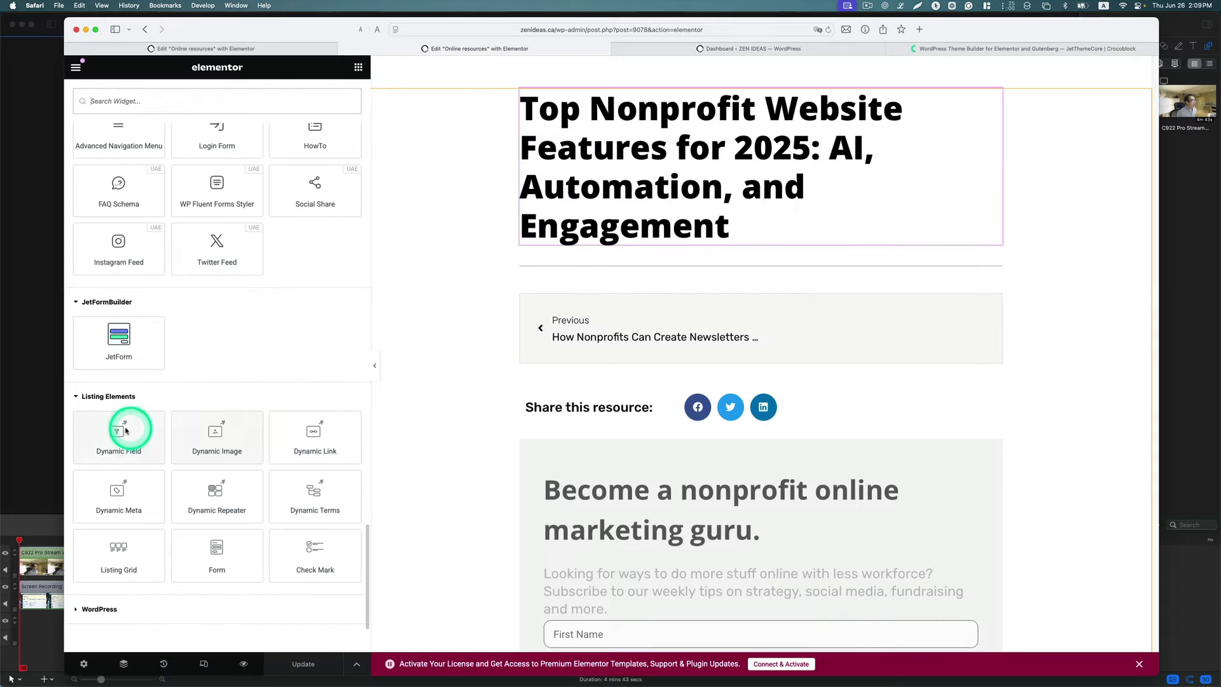
left_click_drag(119, 430, 582, 252)
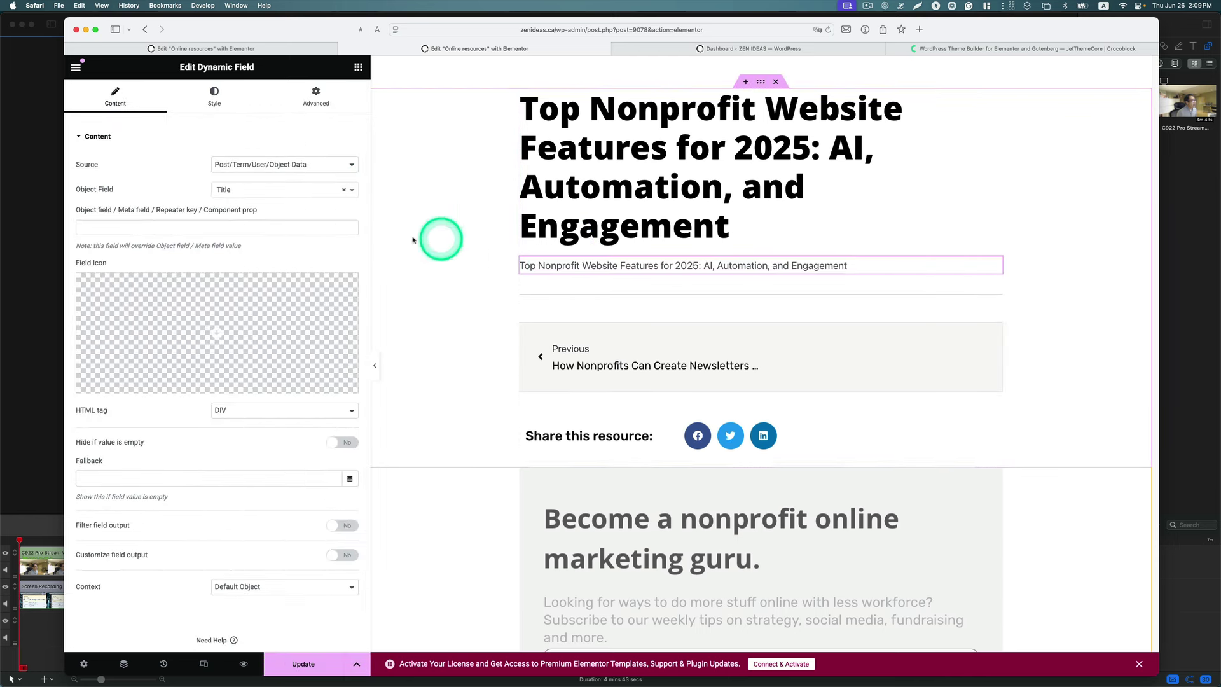
left_click(239, 415)
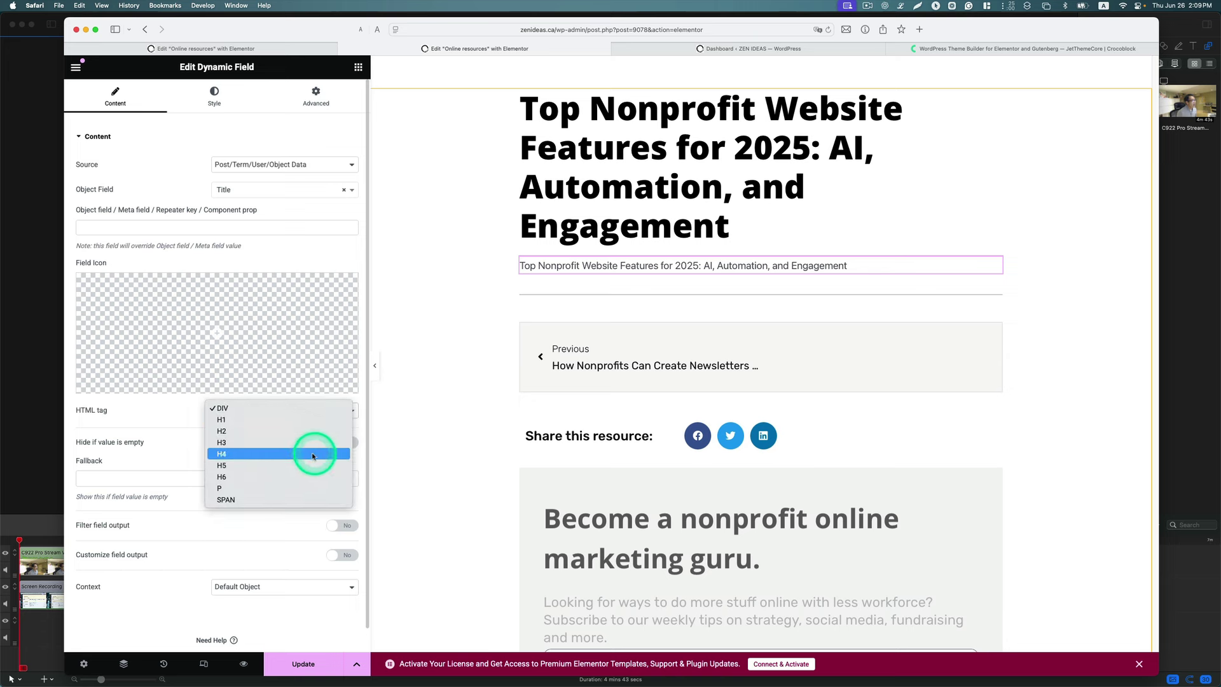
left_click(270, 416)
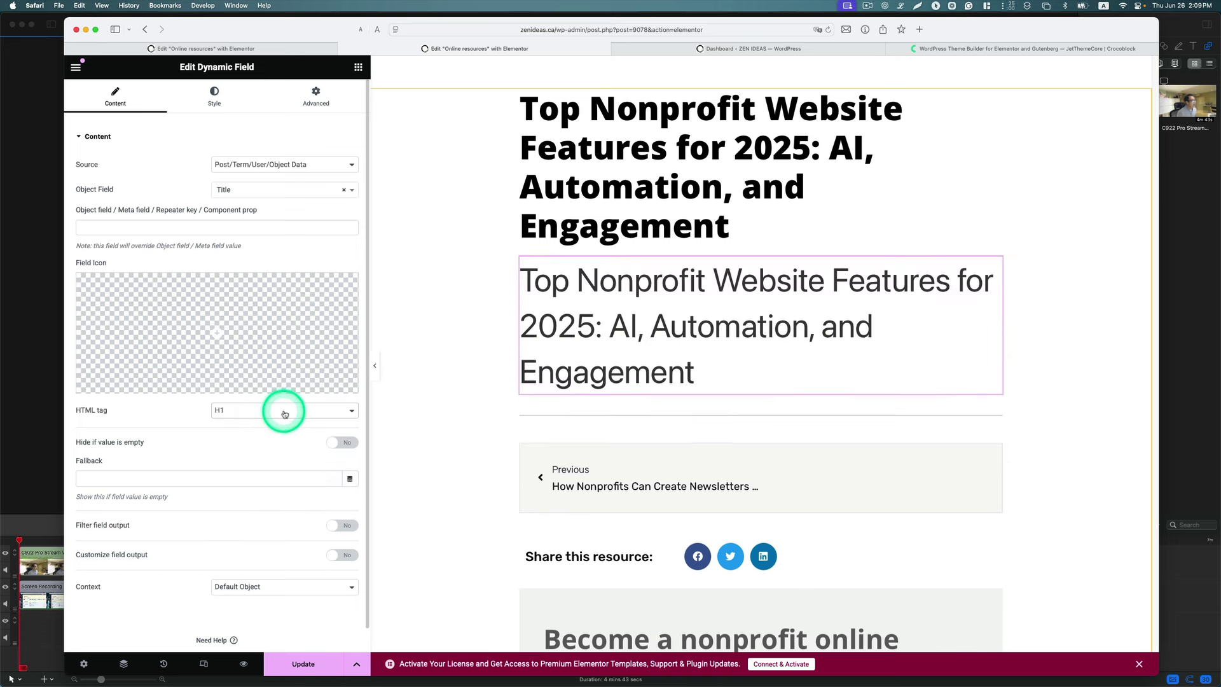
Apply the Primary global font to the dynamic title field and set its line height to 1.2.
left_click(225, 99)
left_click(334, 190)
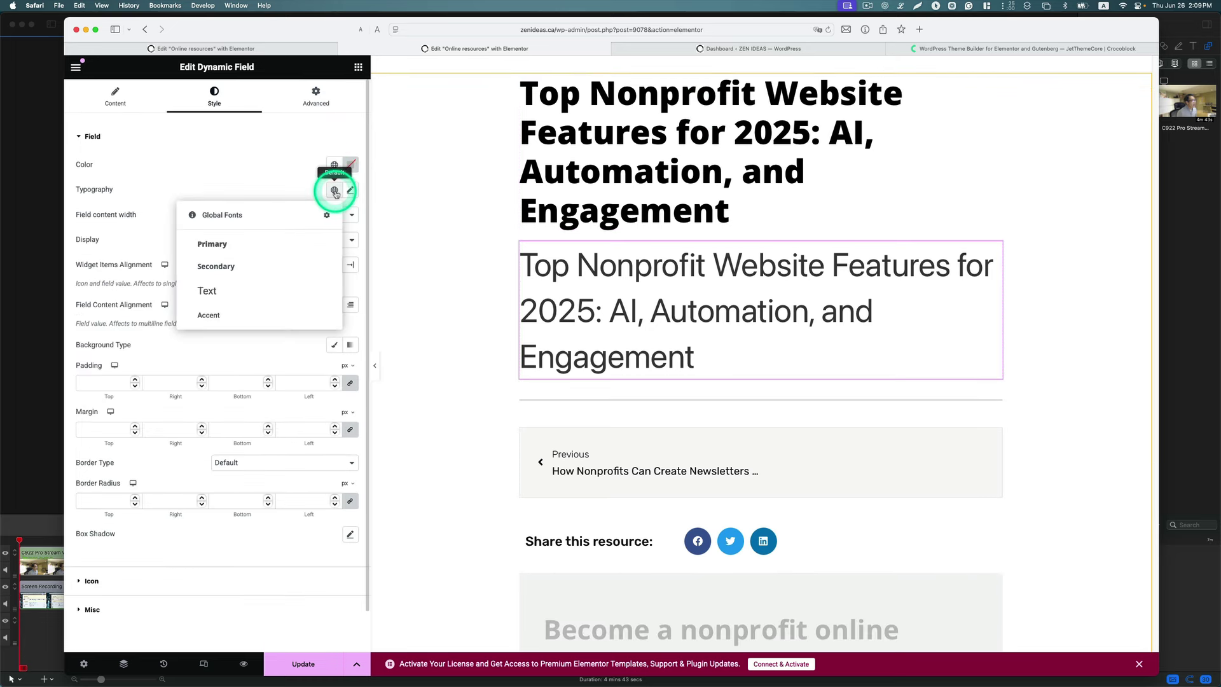
left_click(288, 242)
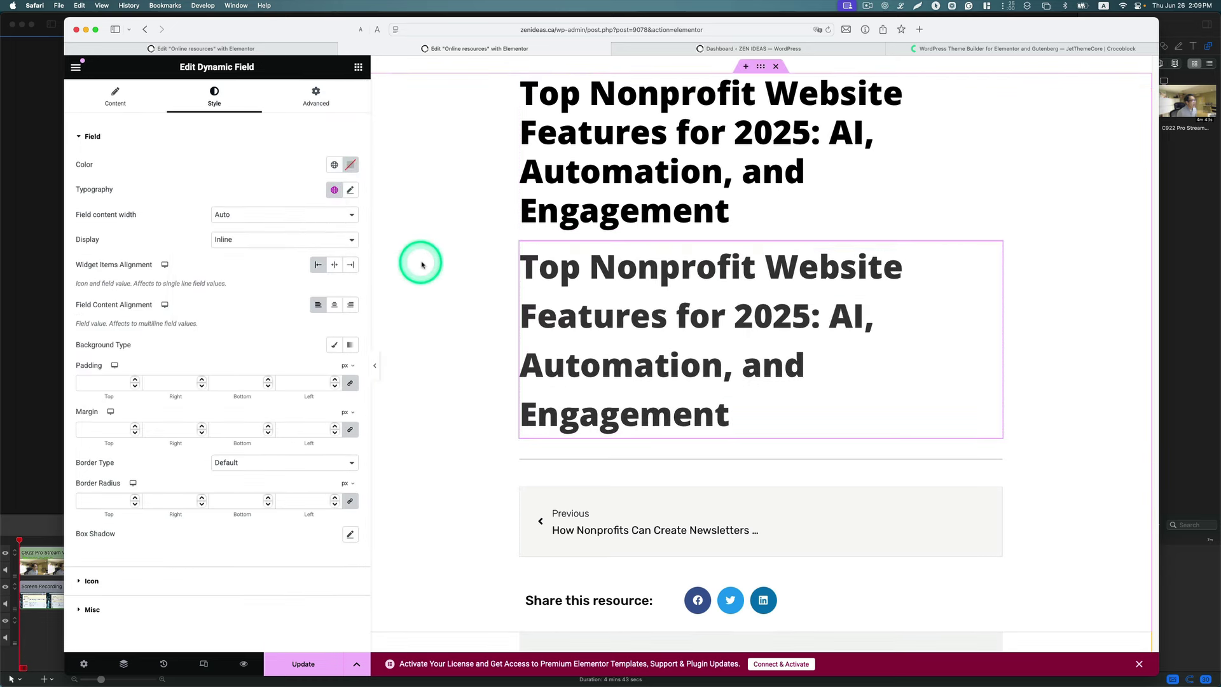
left_click(350, 190)
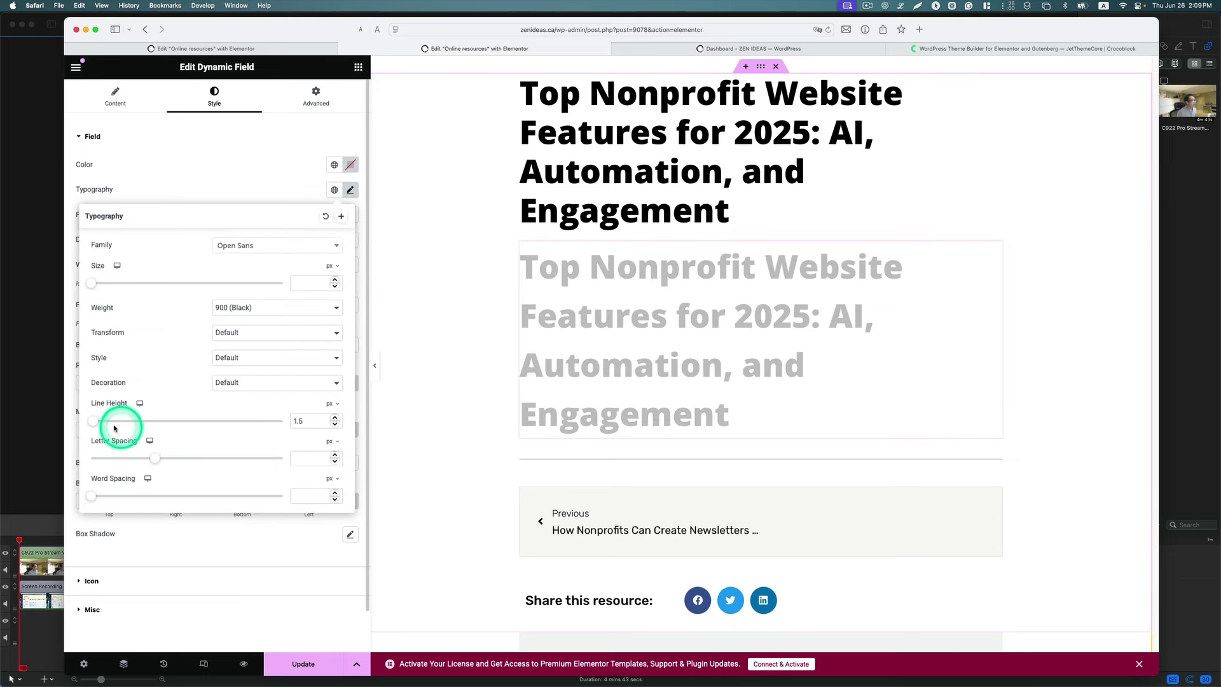
left_click_drag(95, 423, 91, 422)
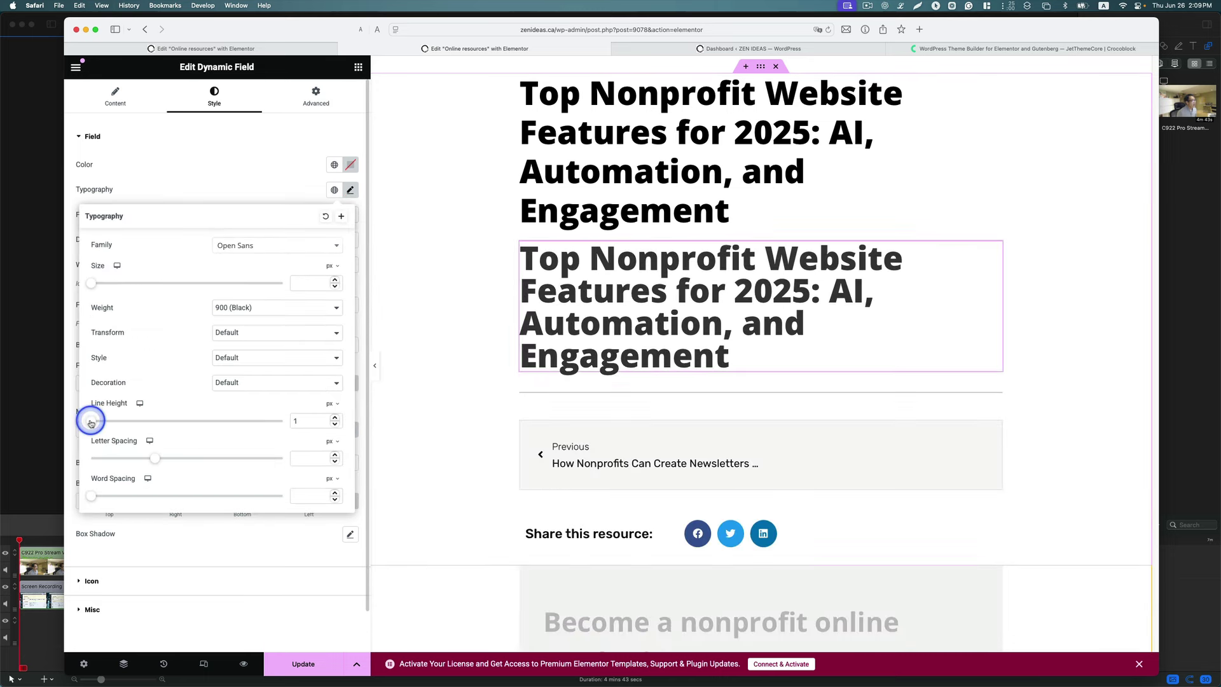
type(".3")
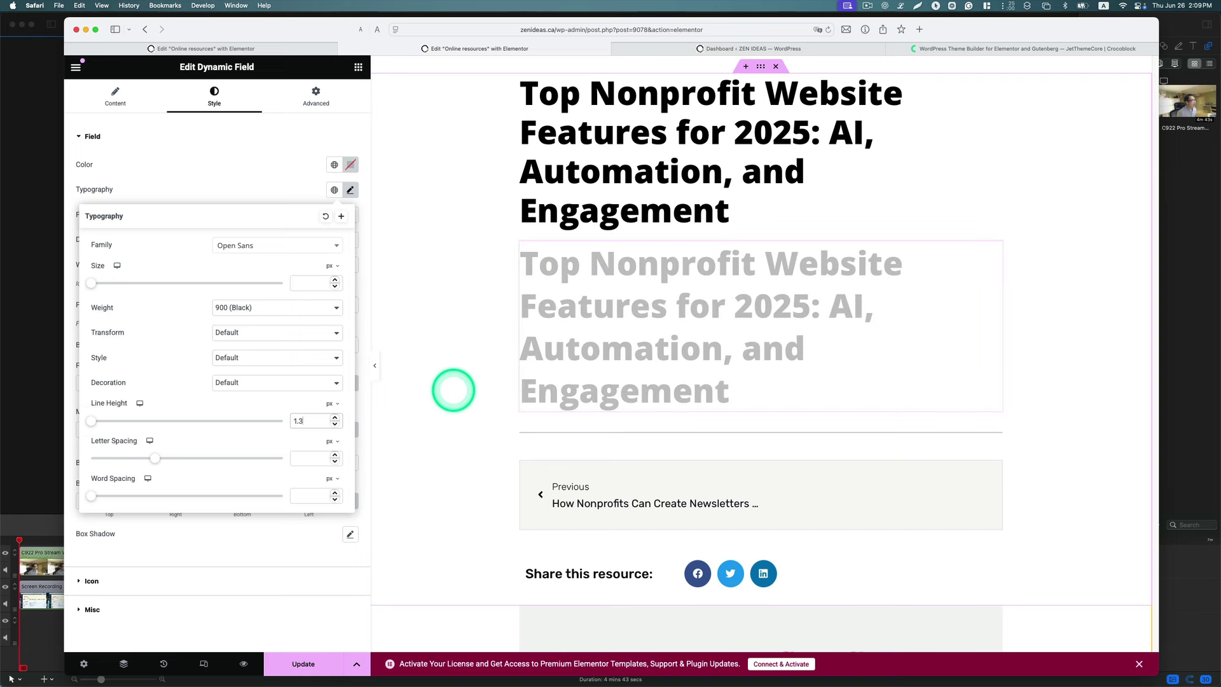
key("BackSpace")
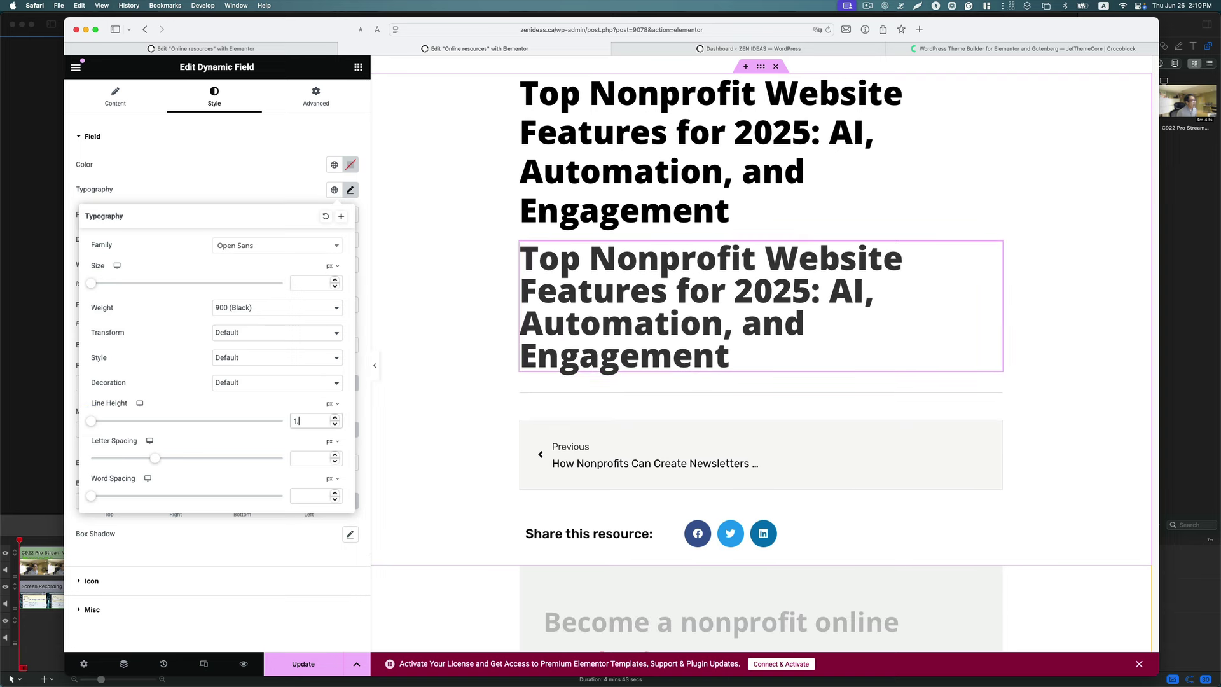
type("2")
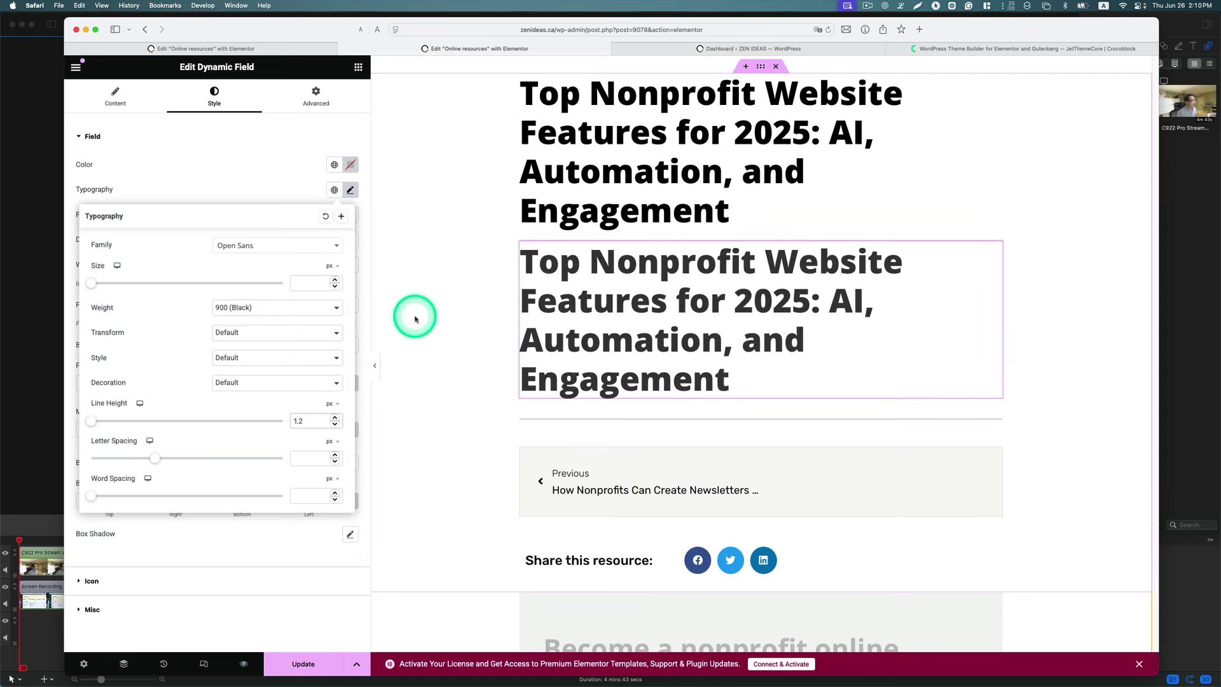
scroll(660, 319, "down", 2)
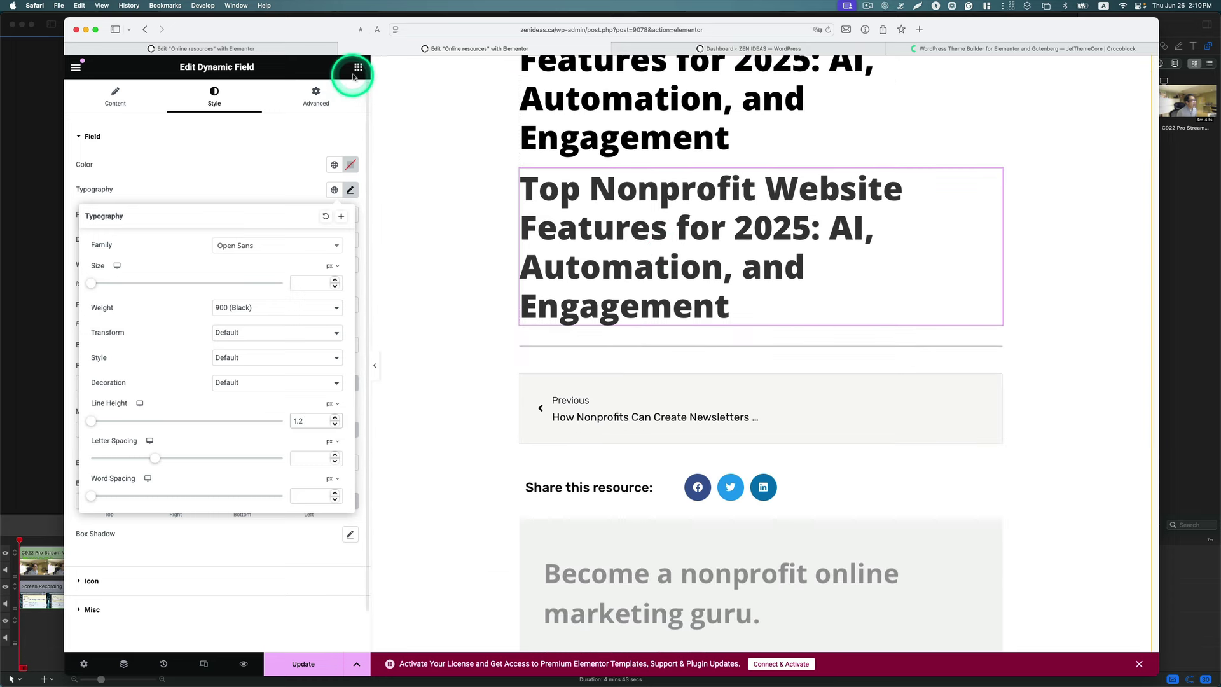
Add a second Dynamic Field below the dynamic title and set its object field to Content.
left_click(357, 70)
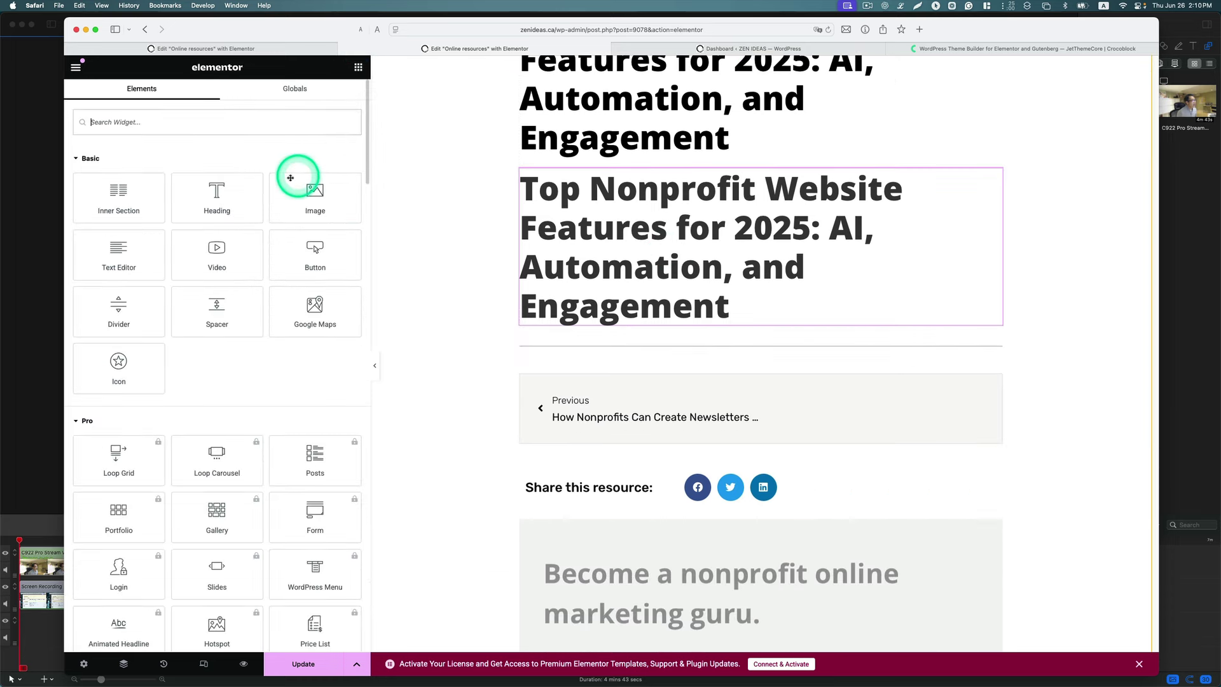
scroll(250, 427, "down", 10)
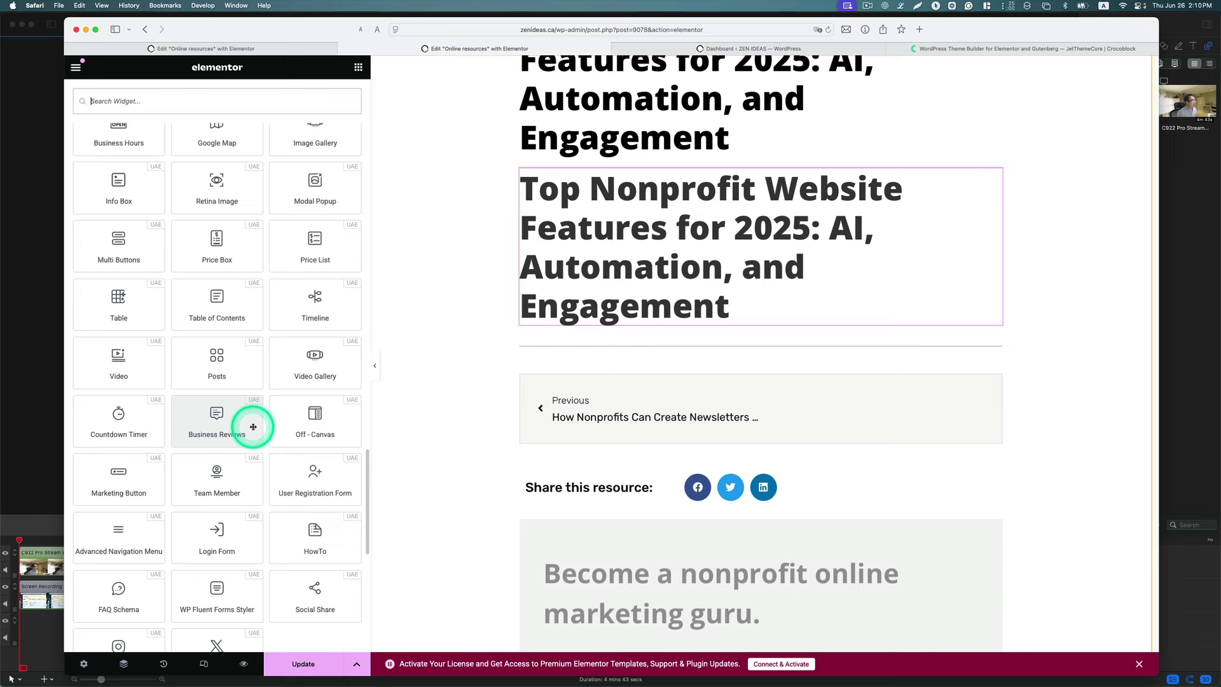
scroll(251, 428, "down", 6)
left_click_drag(128, 440, 573, 371)
left_click_drag(129, 442, 572, 341)
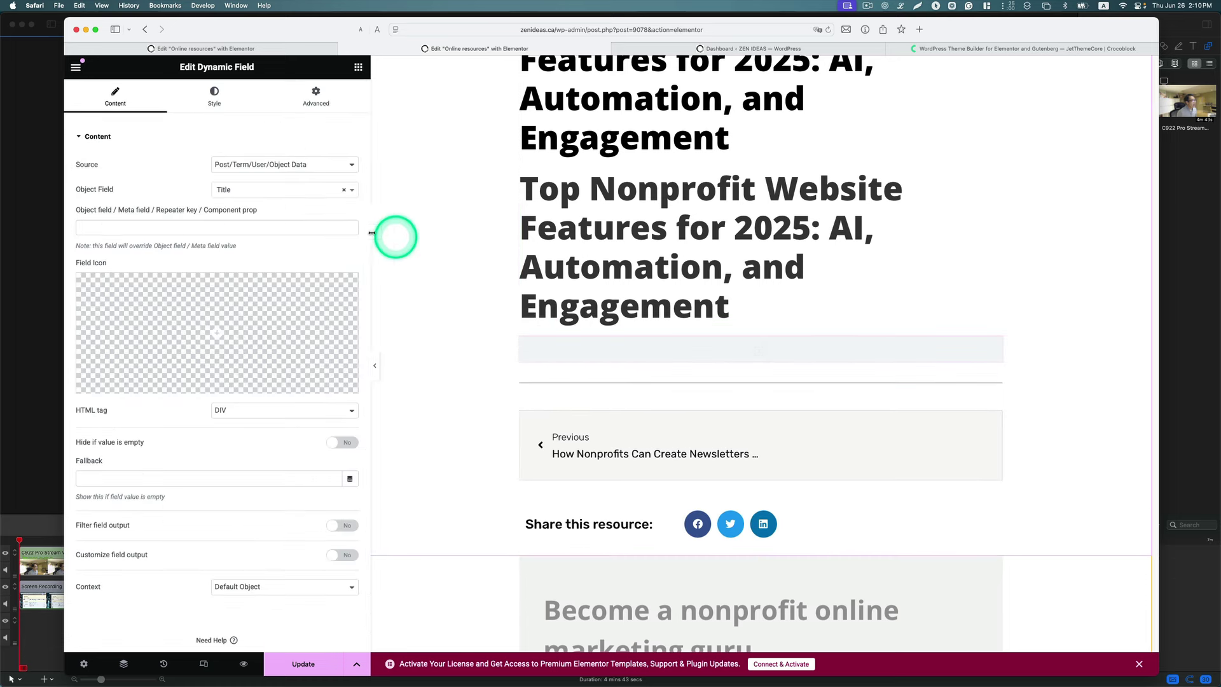
left_click(353, 192)
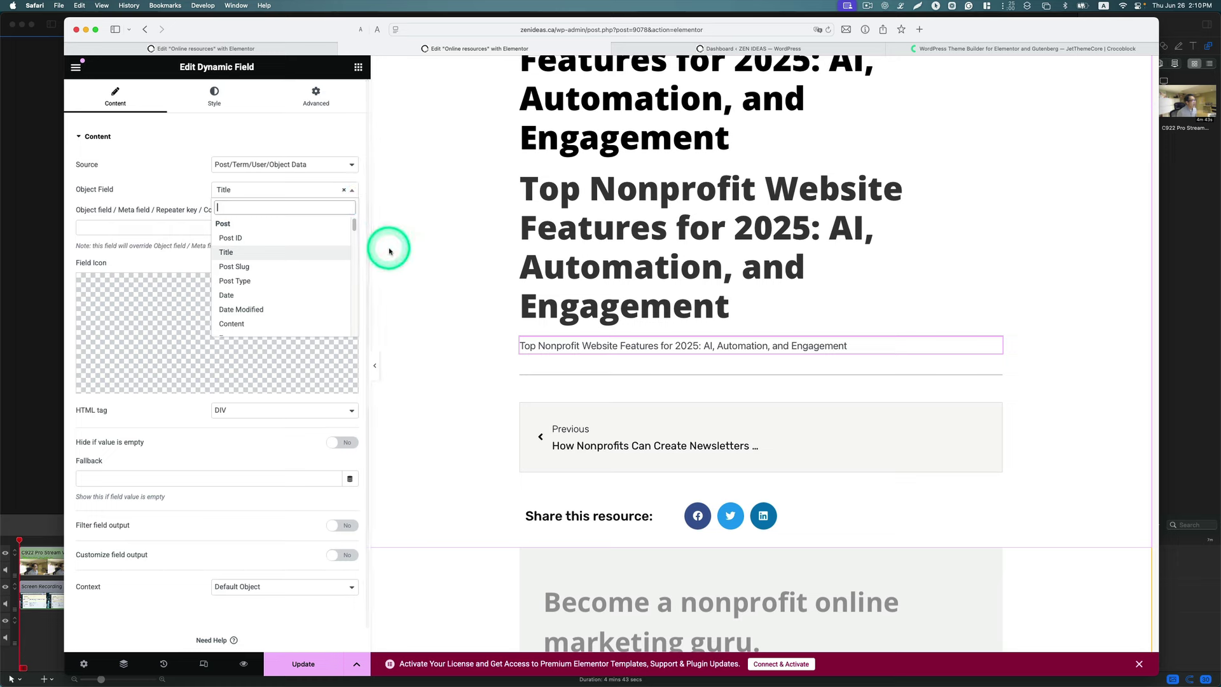
left_click(298, 324)
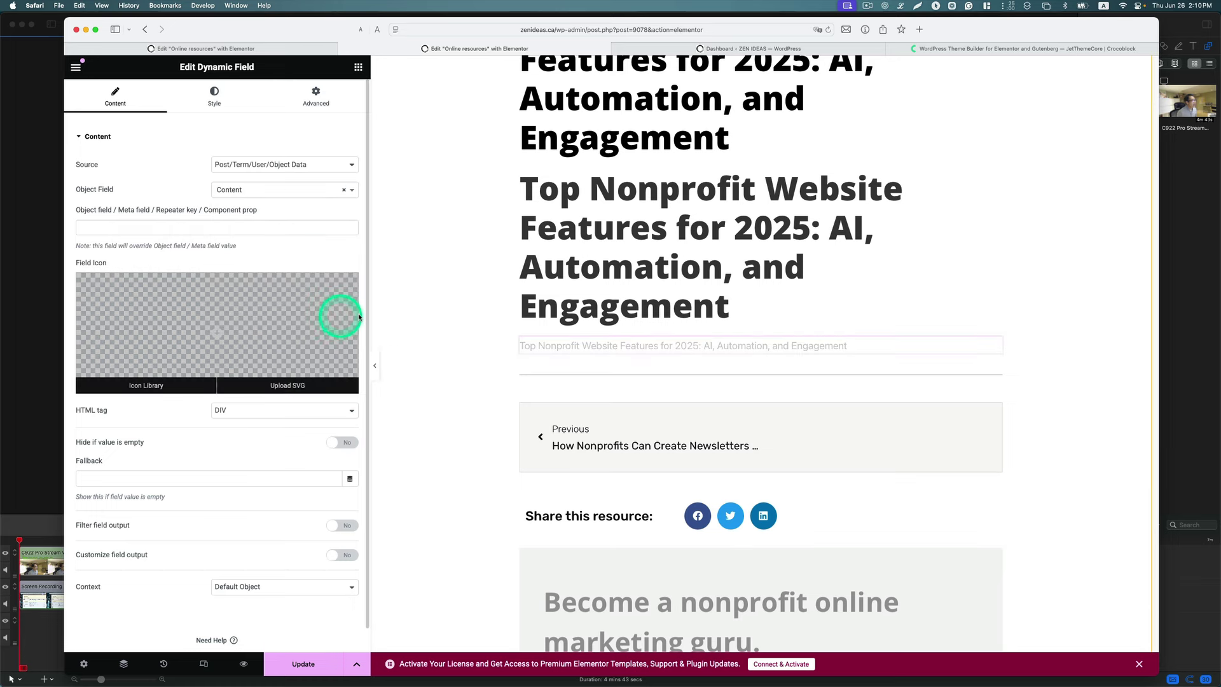
Unlink the content Dynamic Field's margin sides and set its top margin to 33 px.
scroll(464, 335, "down", 3)
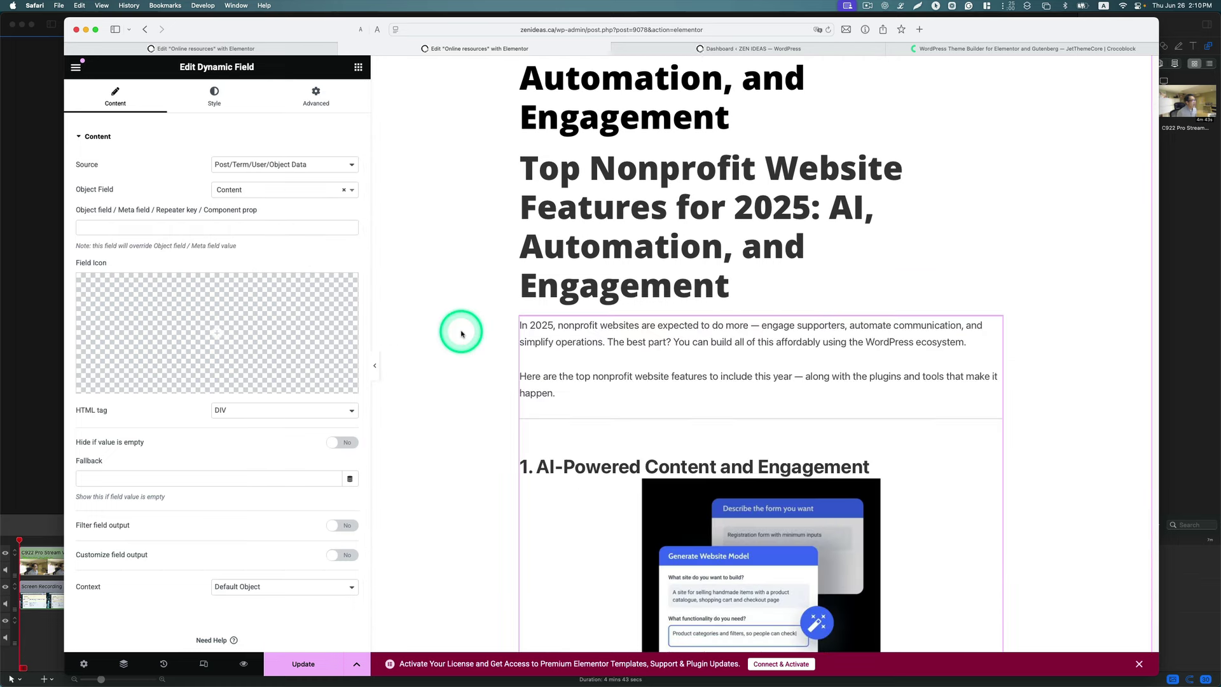
scroll(606, 328, "down", 3)
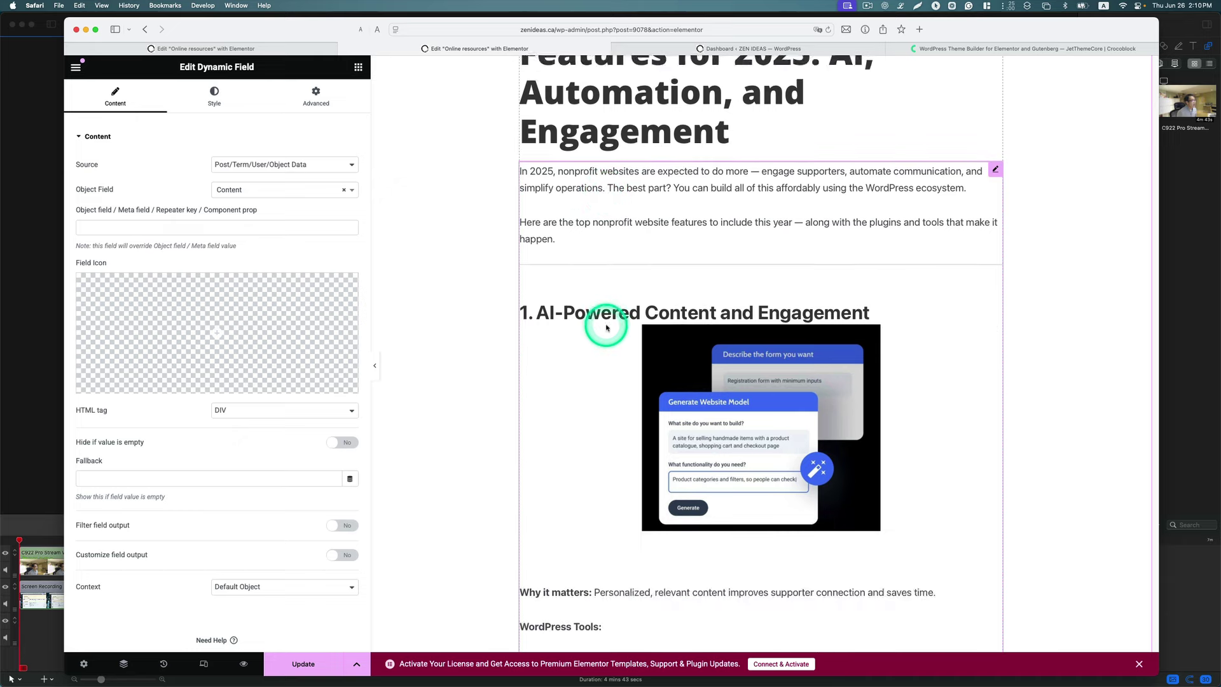
scroll(606, 328, "up", 5)
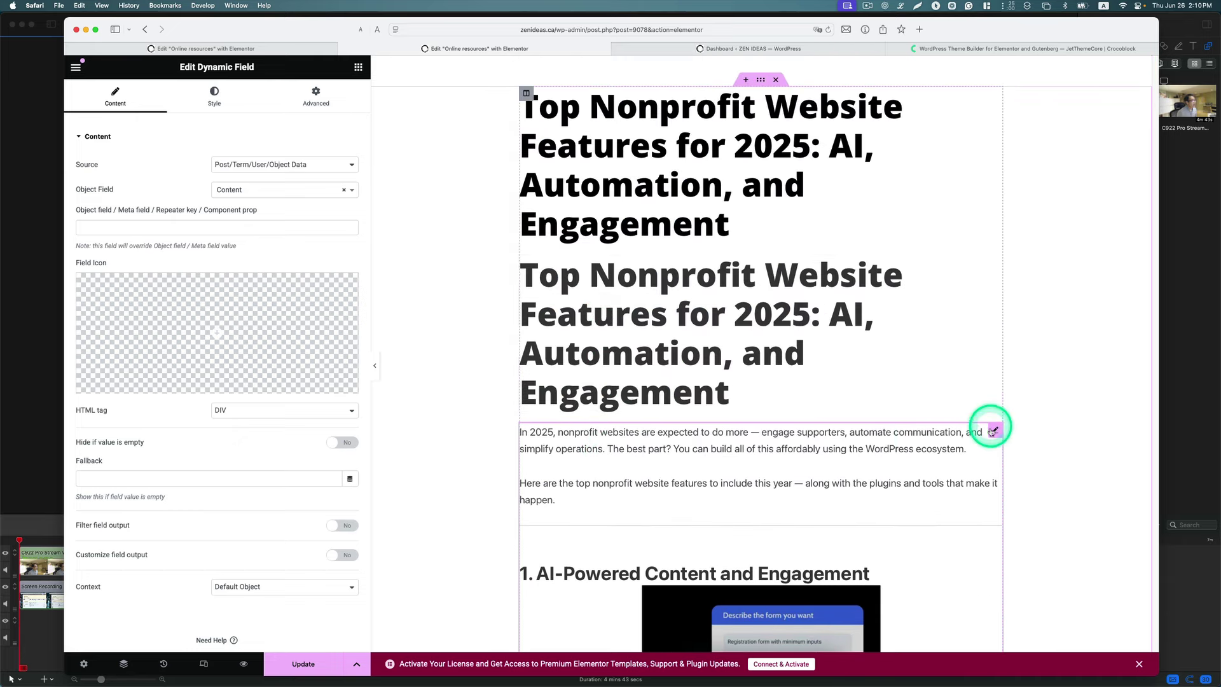
left_click(308, 100)
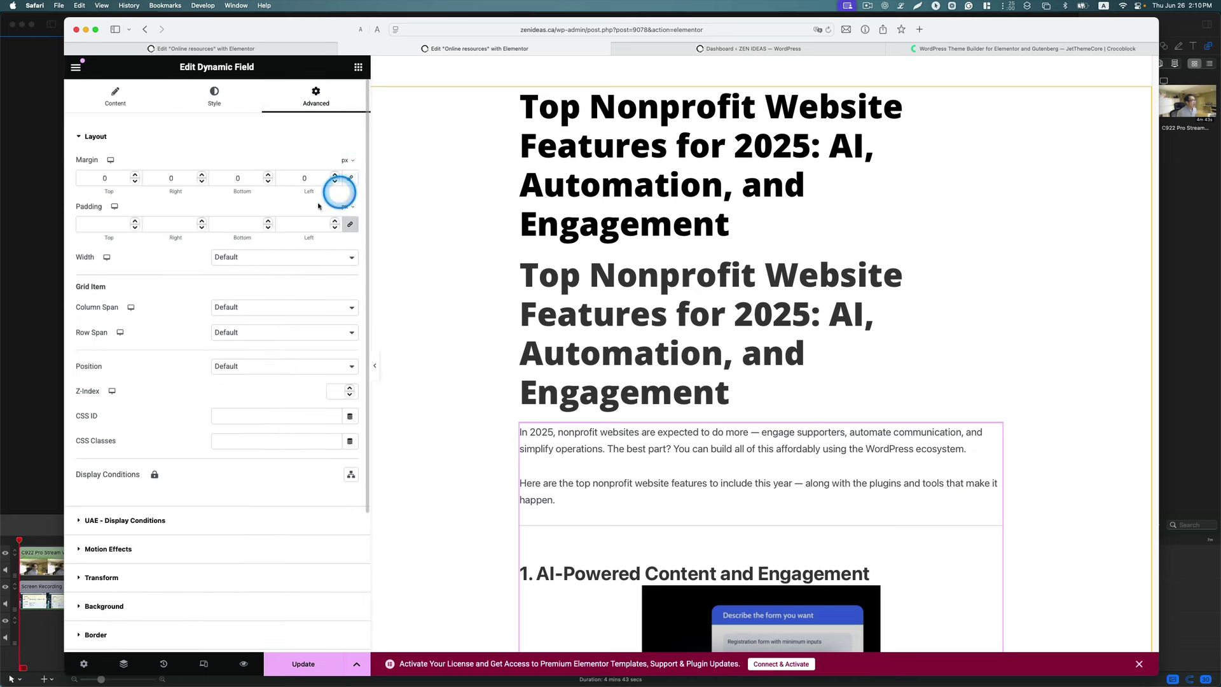
left_click(164, 177)
left_click_drag(136, 178, 136, 178)
scroll(567, 251, "down", 5)
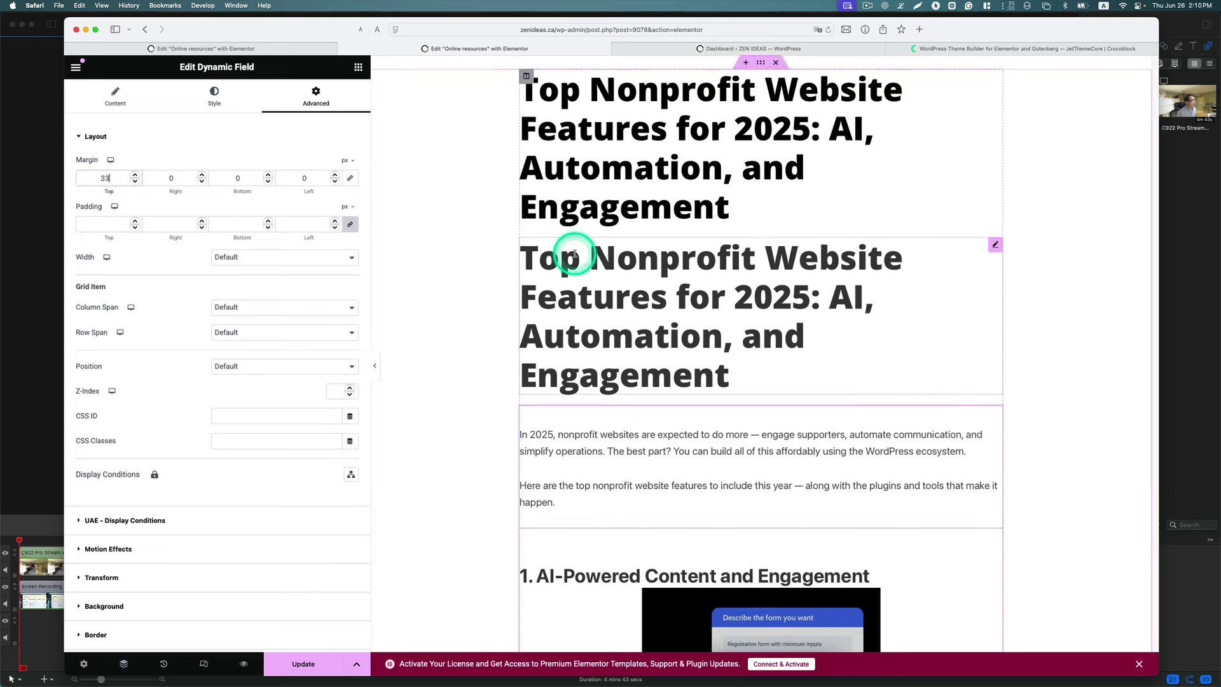
Delete the original Post Title widget above the dynamic title field.
scroll(575, 256, "up", 5)
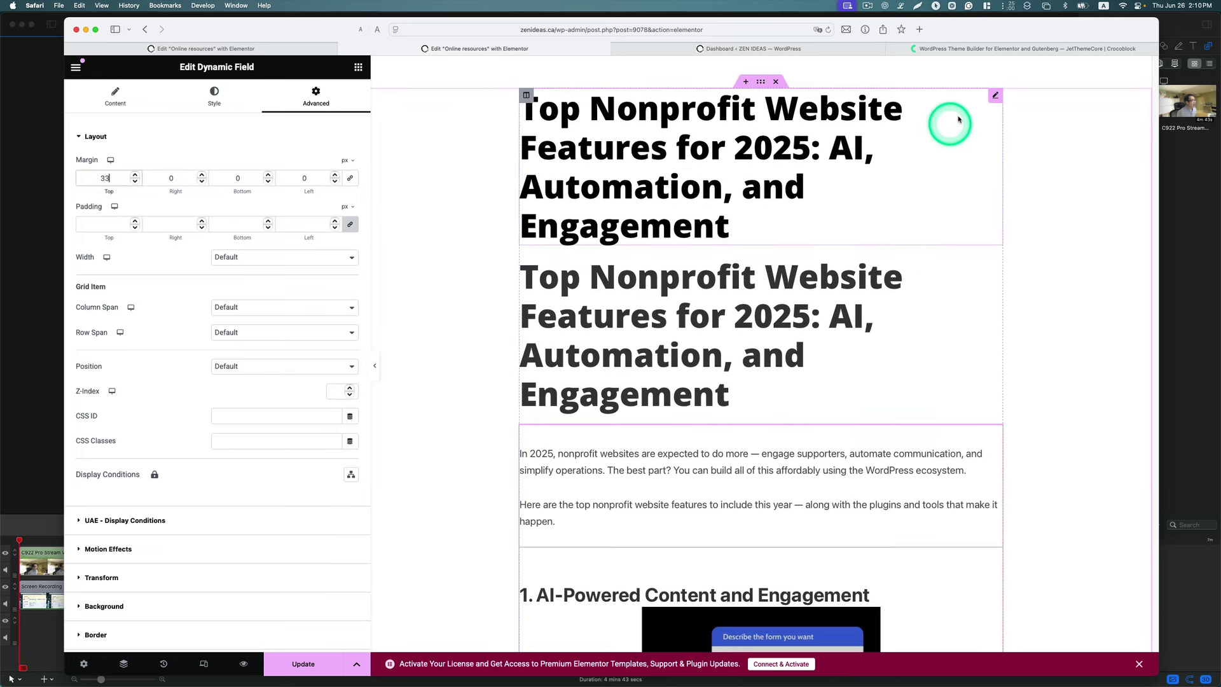
right_click(996, 99)
left_click(1028, 323)
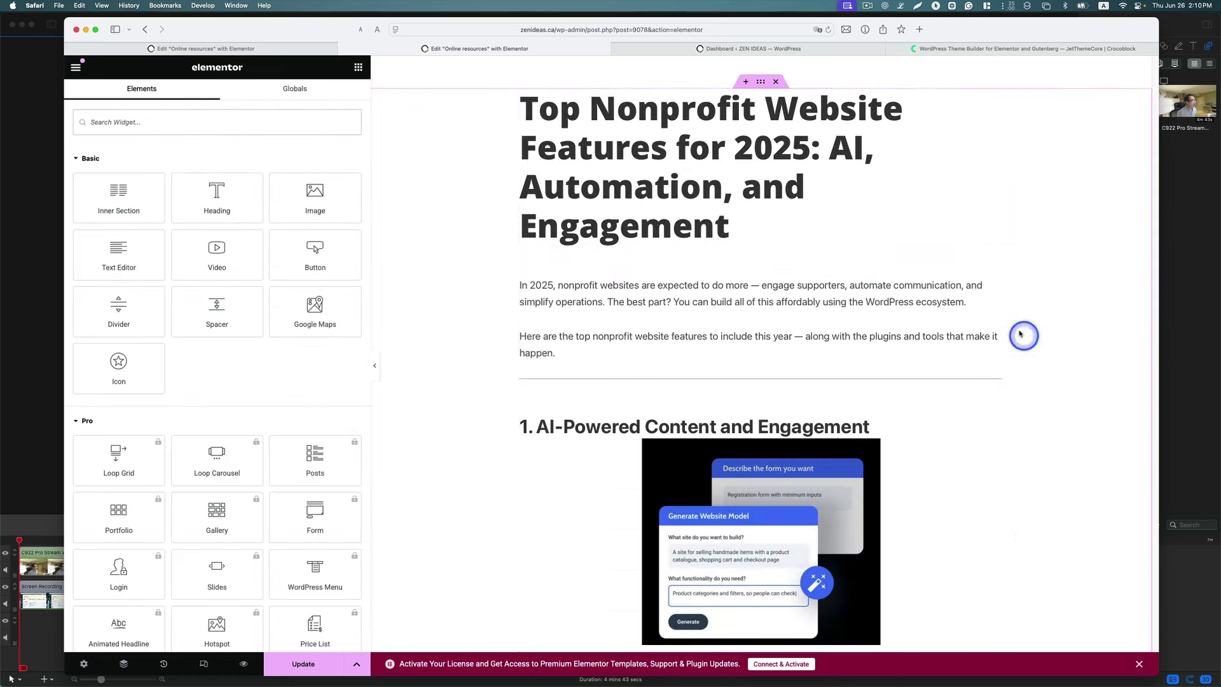
Review the Post Navigation widget below the post content and read Crocoblock's Posts Navigation Widget overview on how to activate it.
scroll(795, 269, "down", 20)
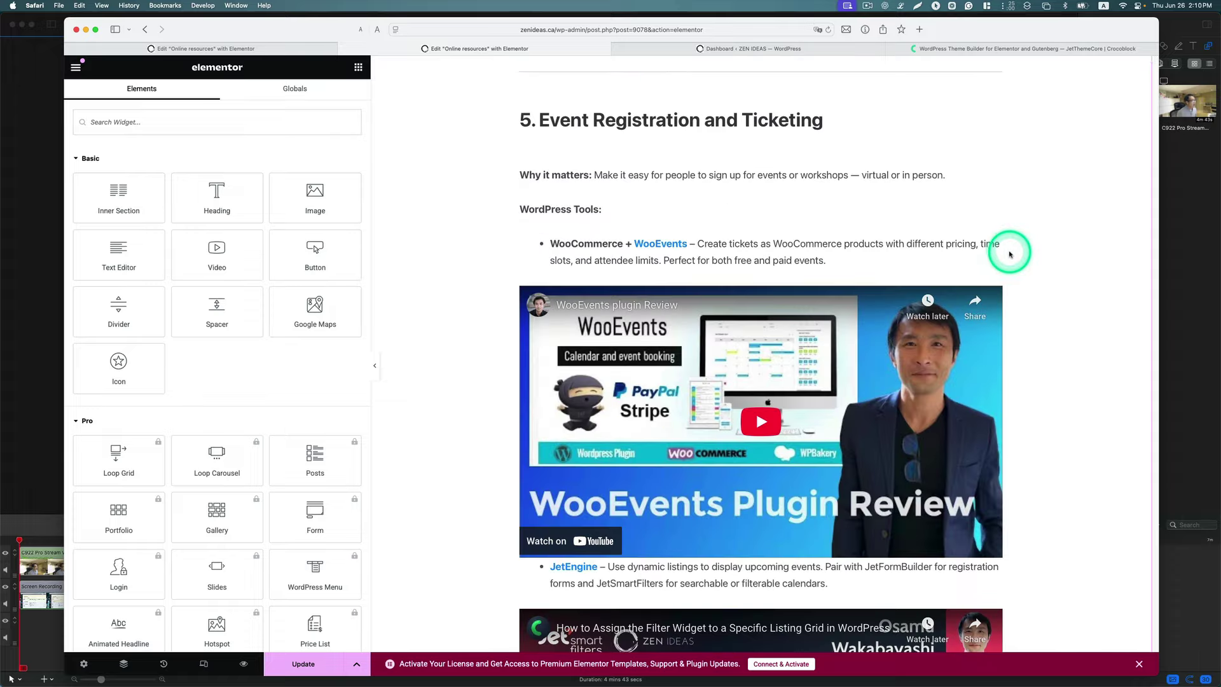
scroll(1010, 254, "down", 20)
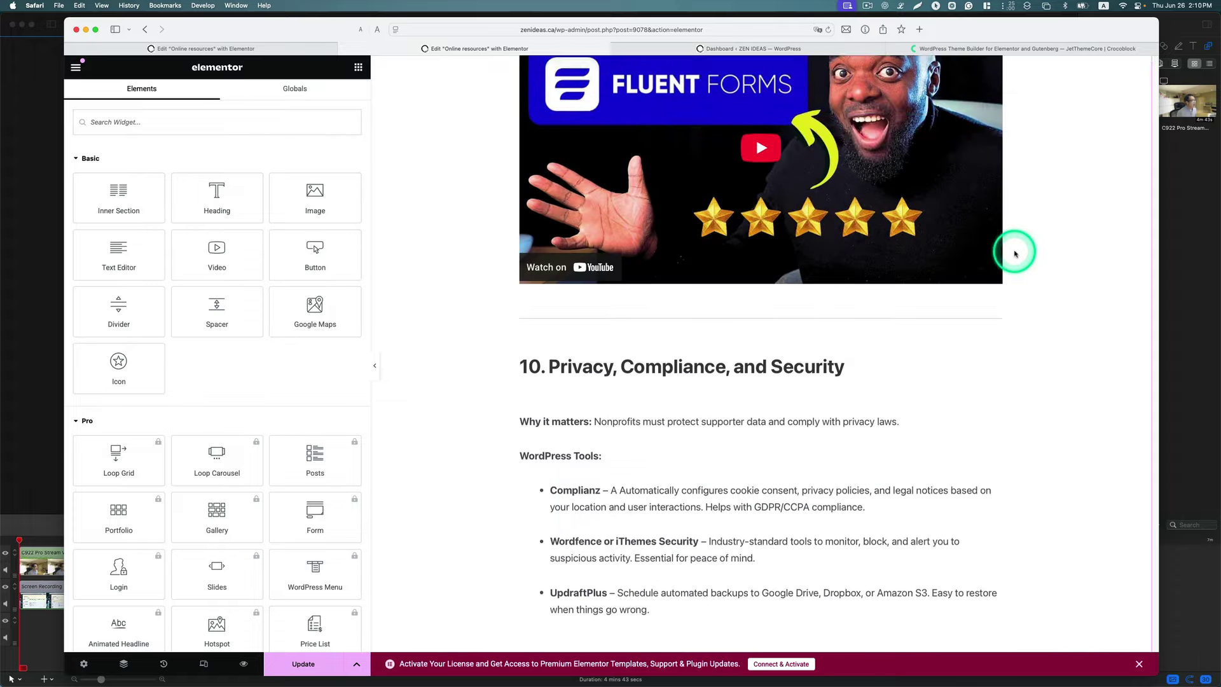
scroll(1015, 254, "up", 2)
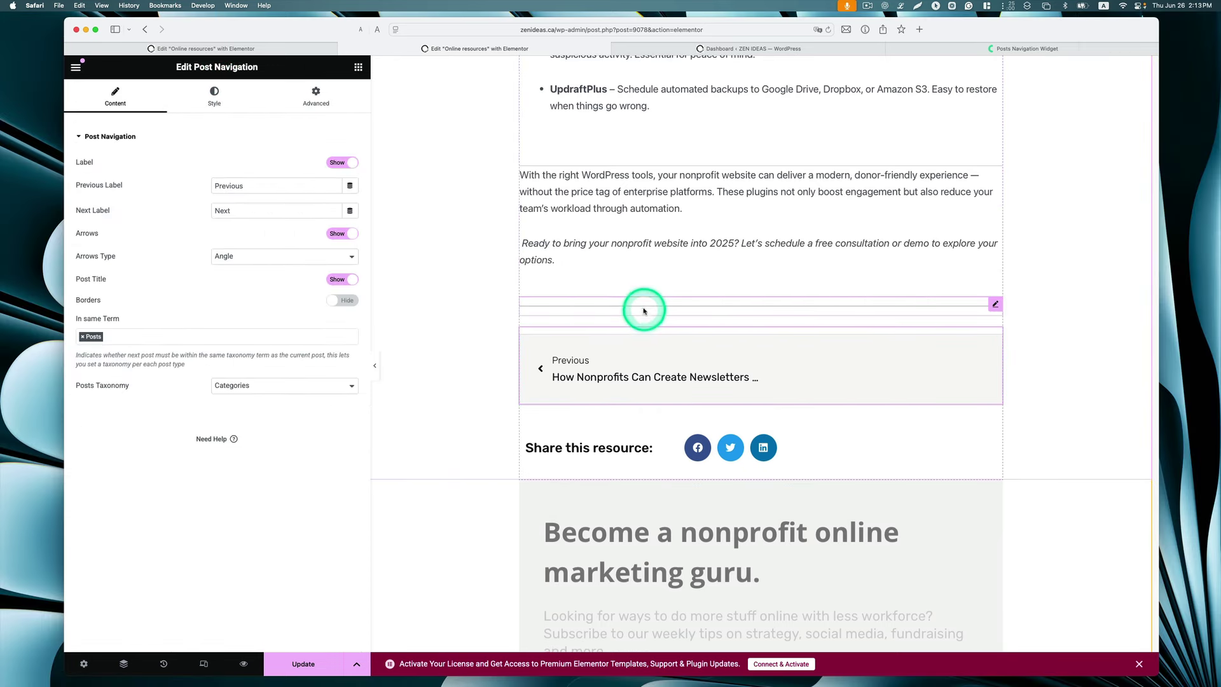
left_click(1015, 49)
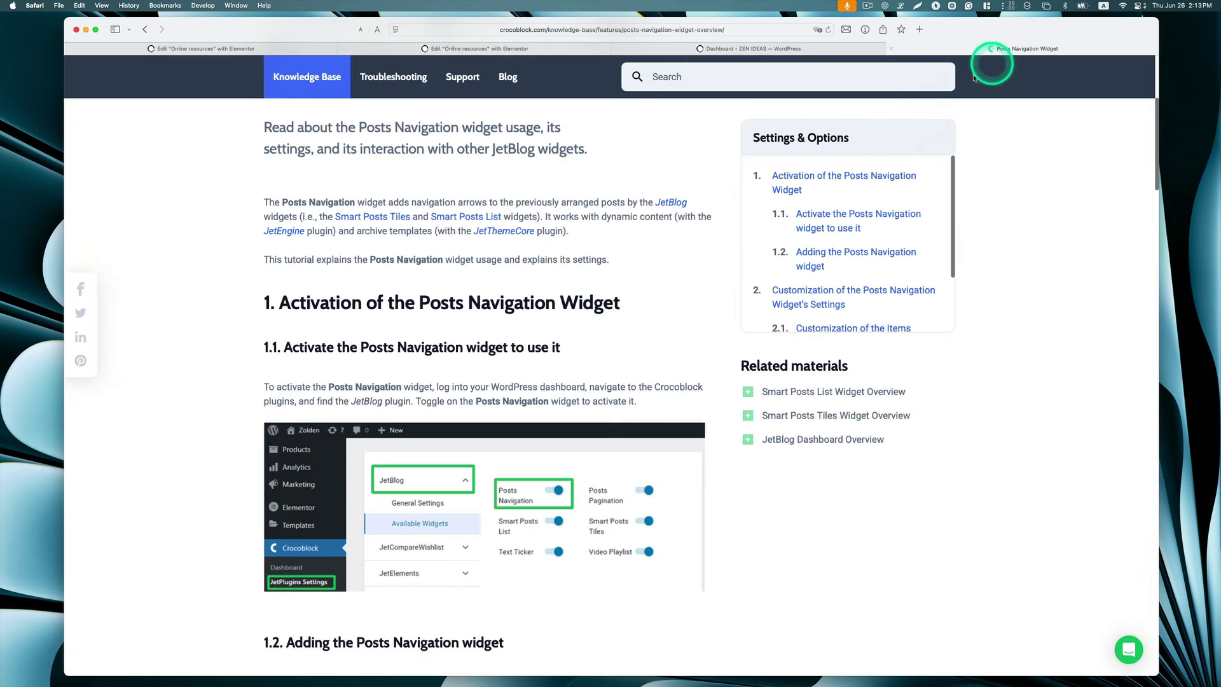
scroll(753, 187, "up", 5)
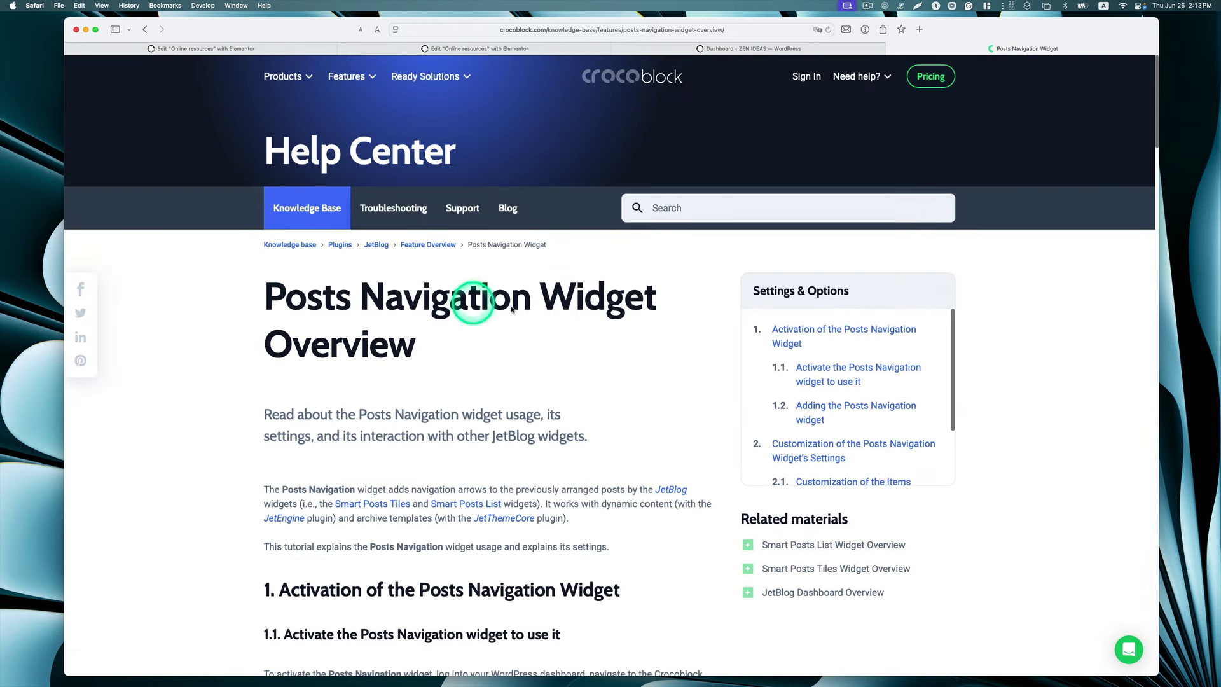
scroll(517, 344, "down", 5)
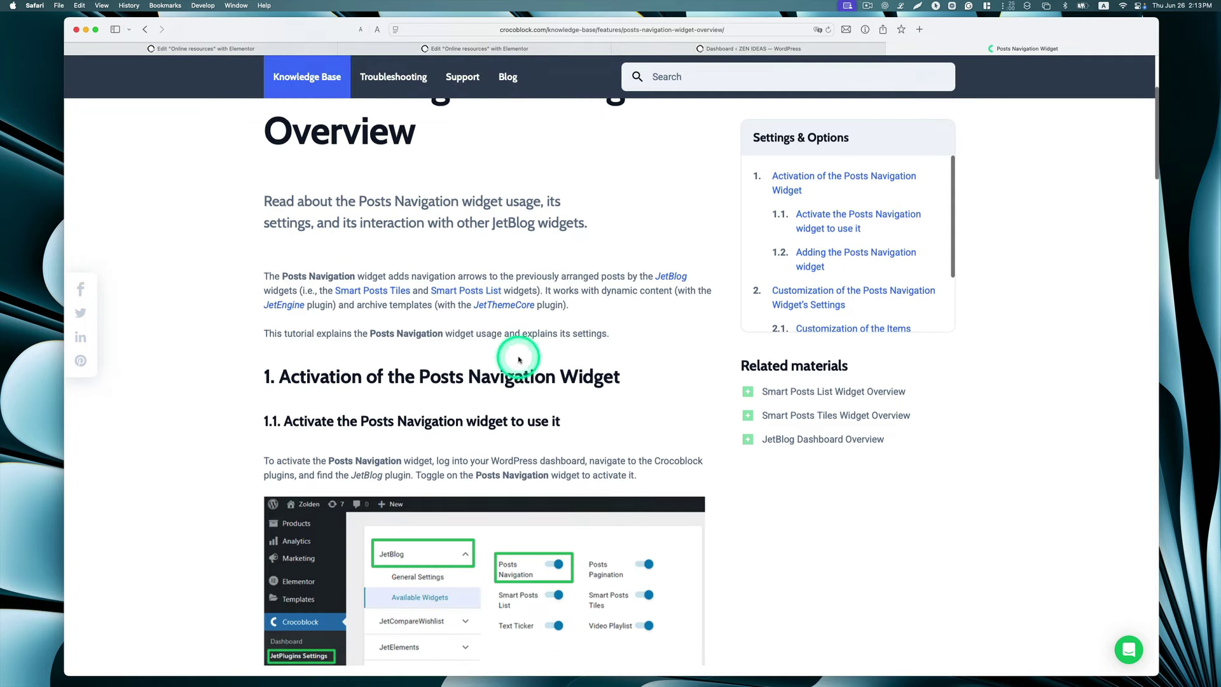
scroll(518, 359, "down", 2)
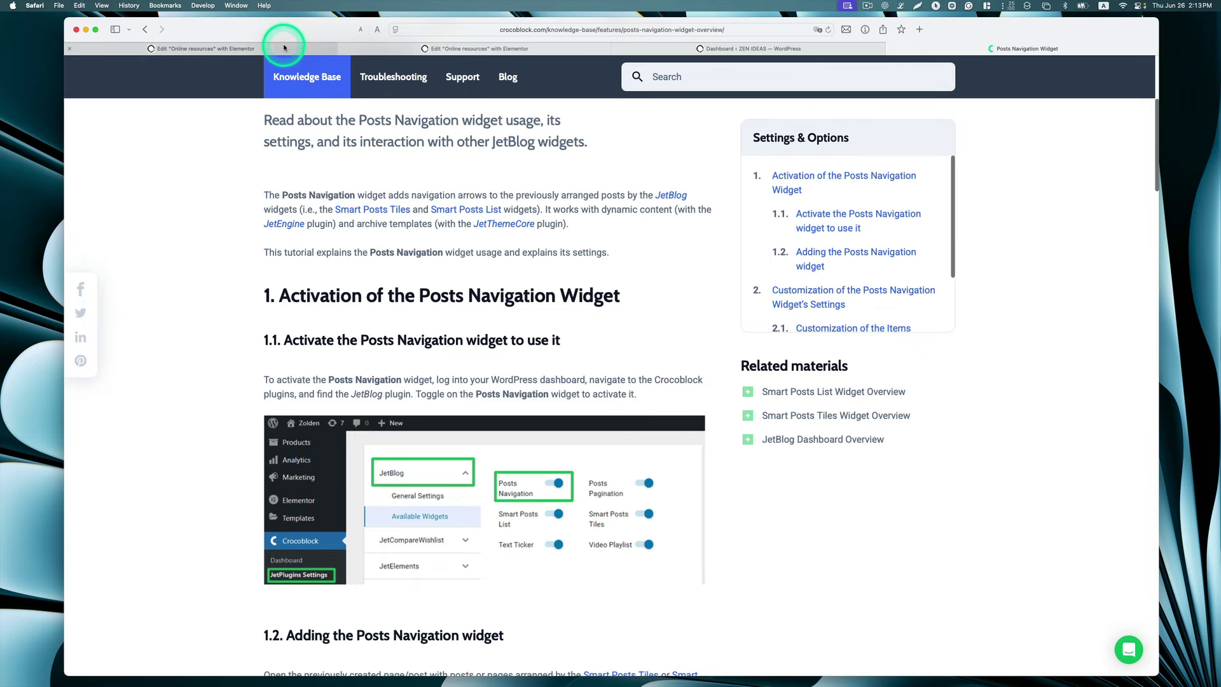
Open the site's WordPress dashboard in a new browser tab and go to its Crocoblock dashboard.
left_click(920, 30)
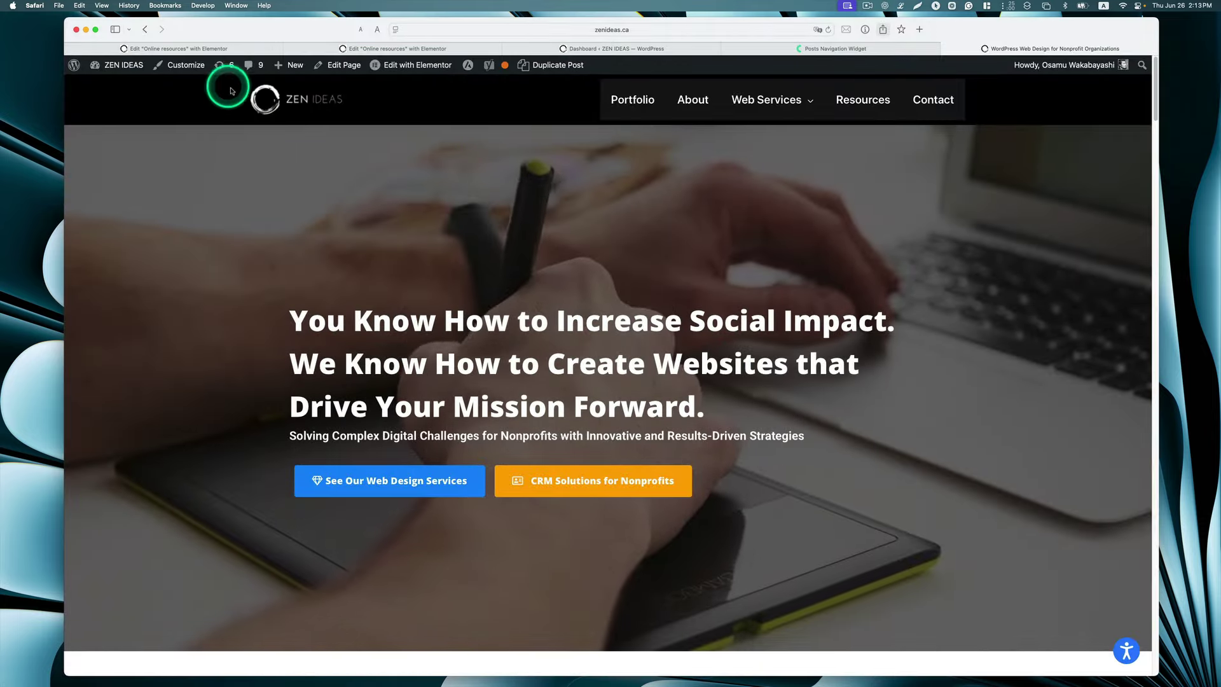
mouse_move(123, 65)
left_click(130, 85)
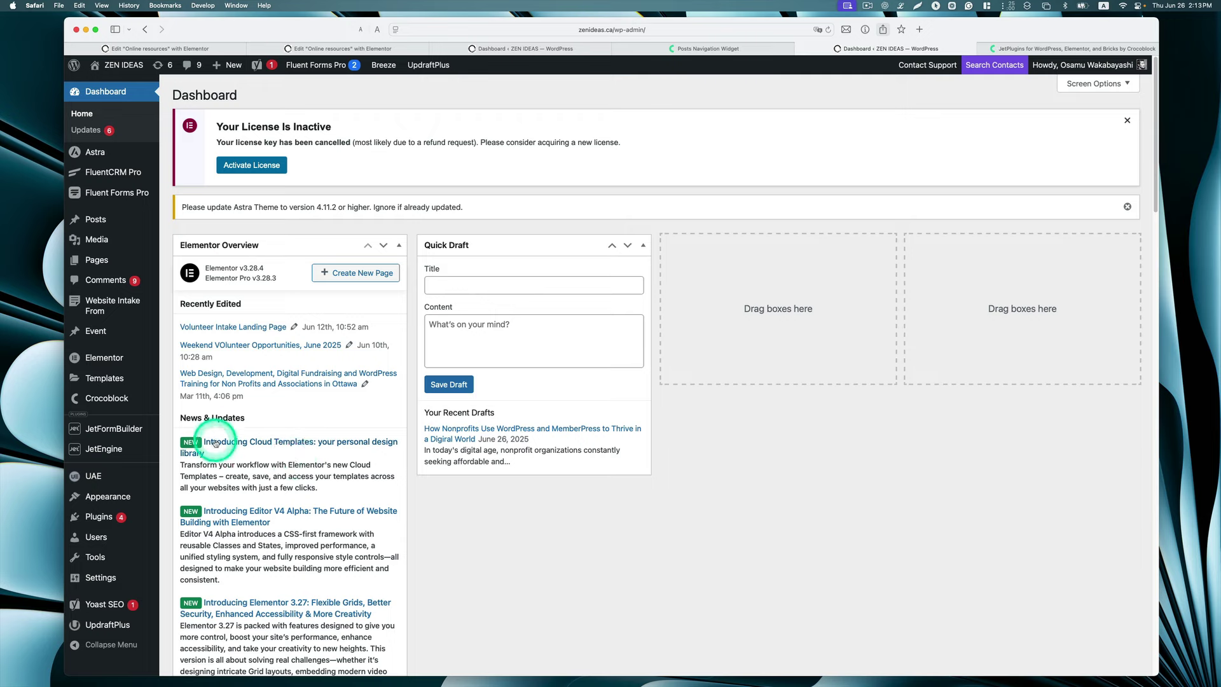
mouse_move(127, 398)
left_click(182, 402)
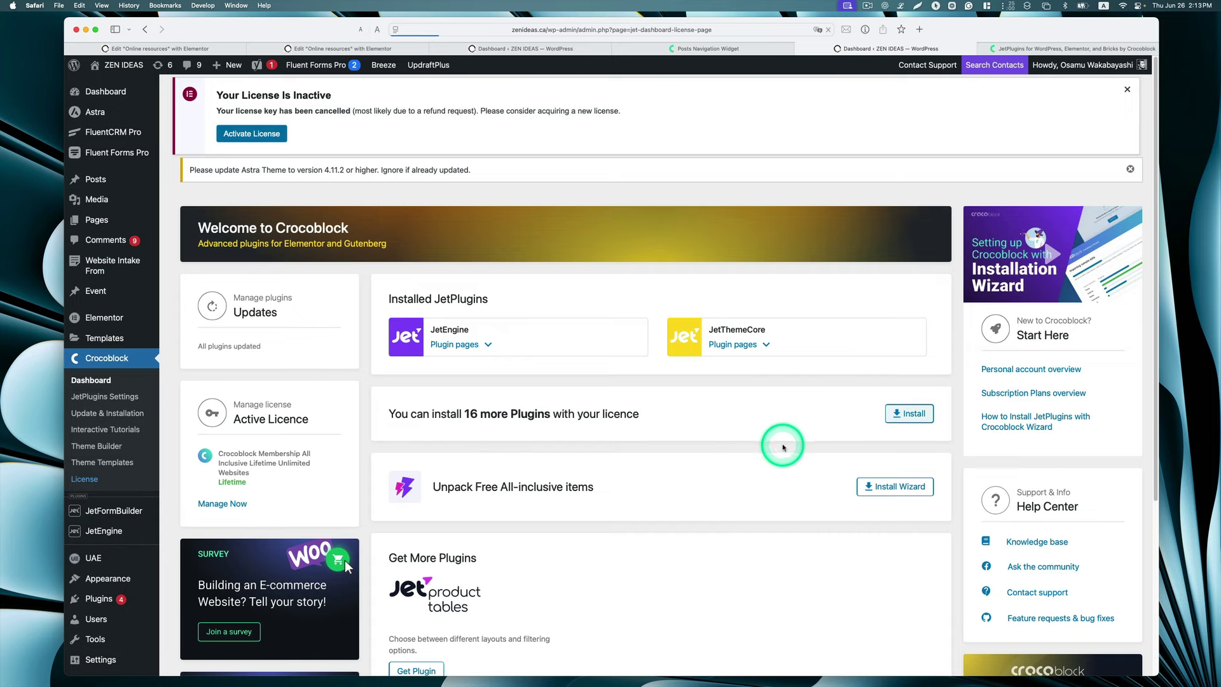
Install the JetBlog plugin from the plugins included with the Crocoblock licence and activate it.
left_click(894, 414)
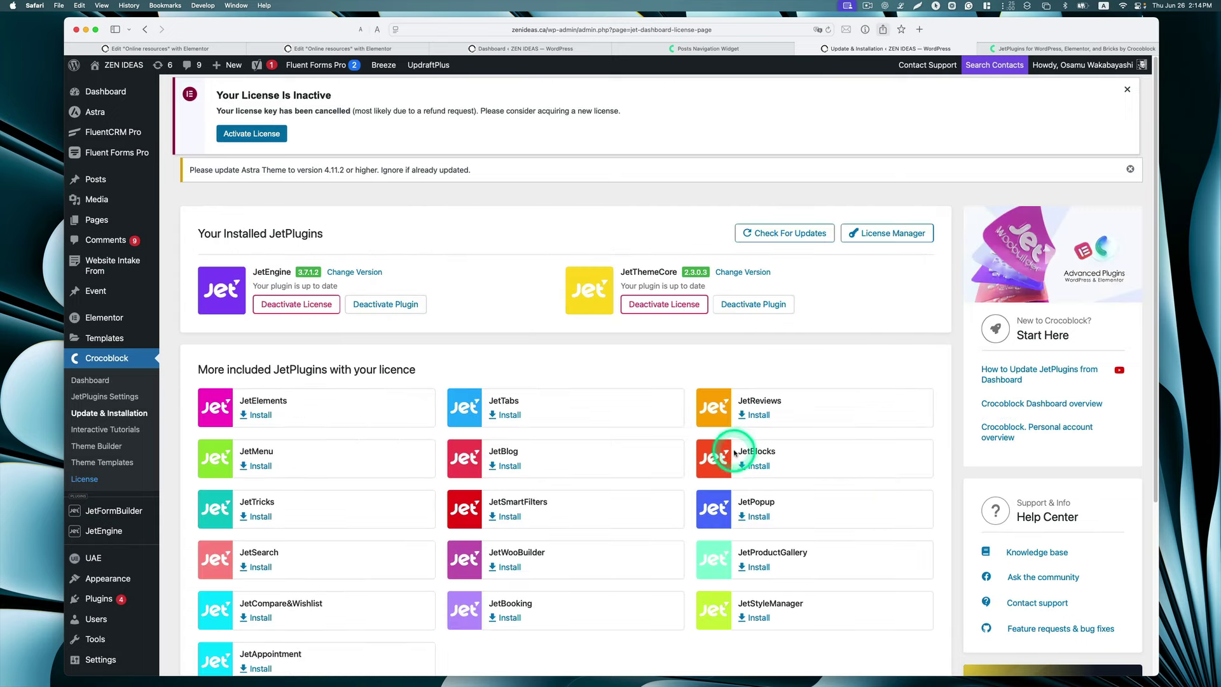
scroll(736, 453, "down", 1)
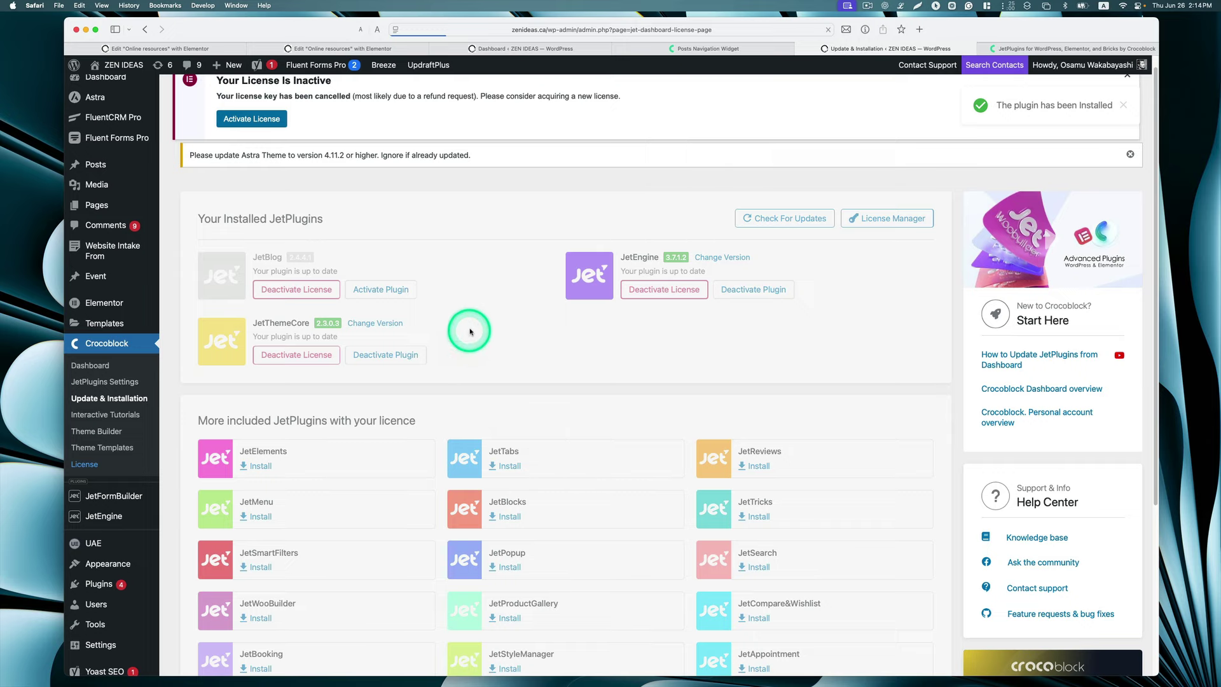
left_click(381, 290)
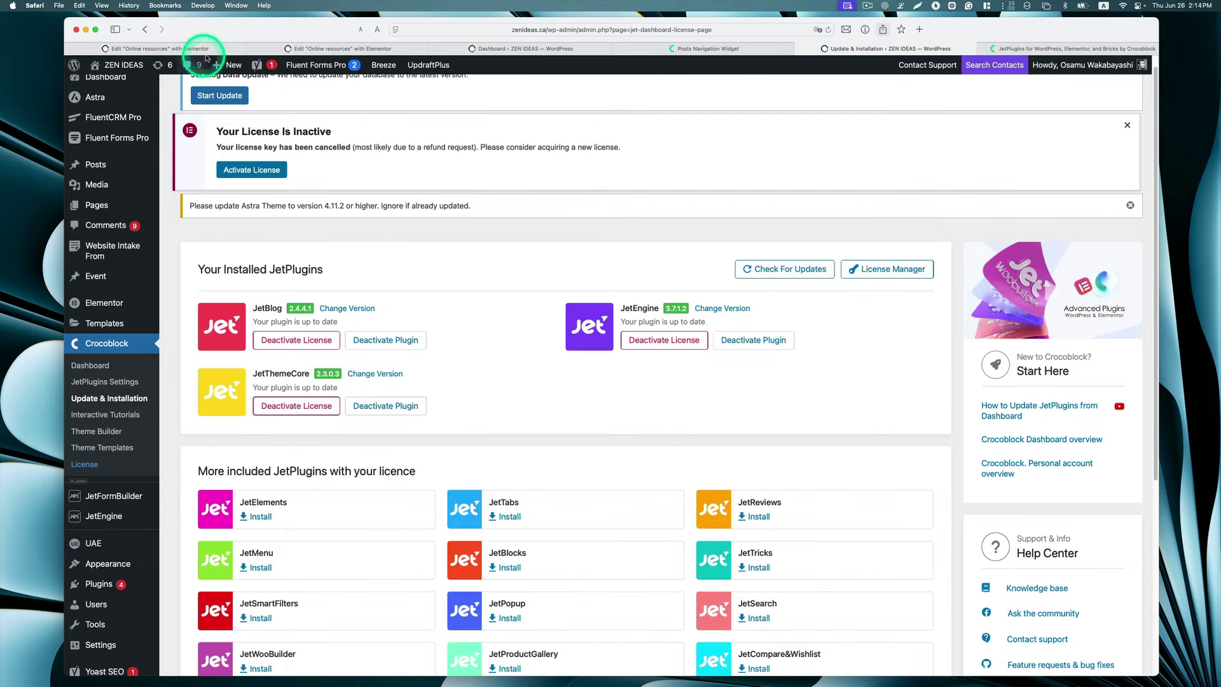
Return to the new Online resources template, update it and reload its Elementor editor.
left_click(210, 48)
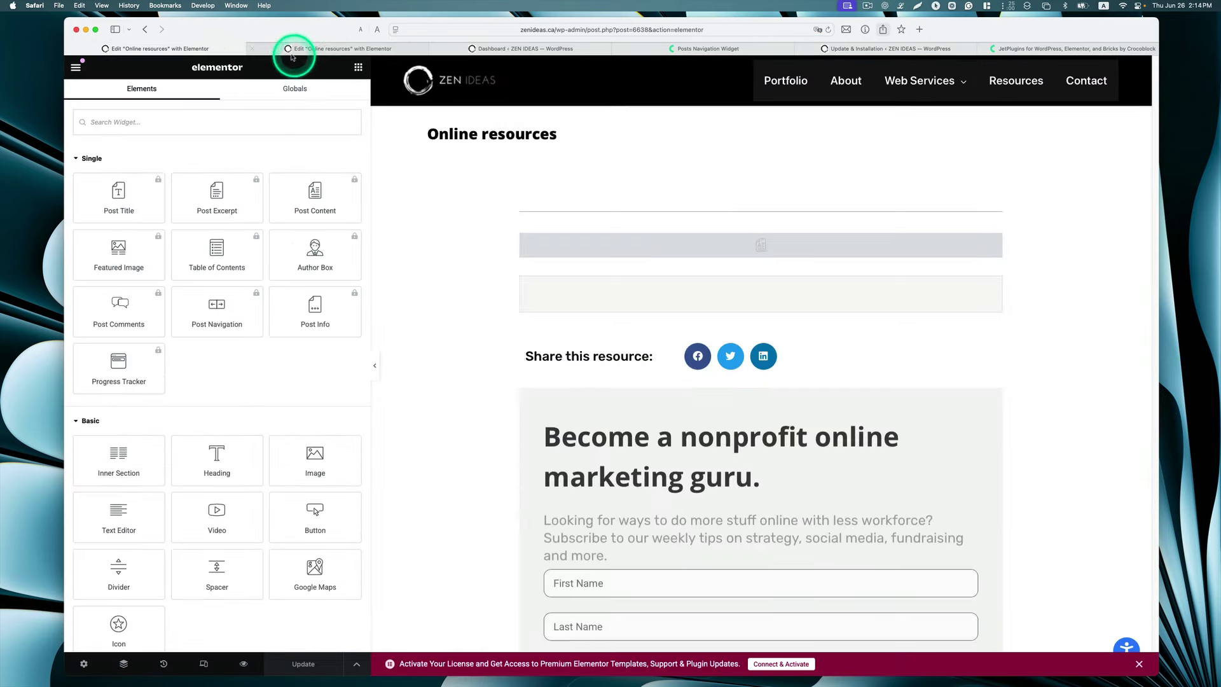
left_click(308, 50)
scroll(641, 330, "up", 5)
scroll(640, 331, "down", 5)
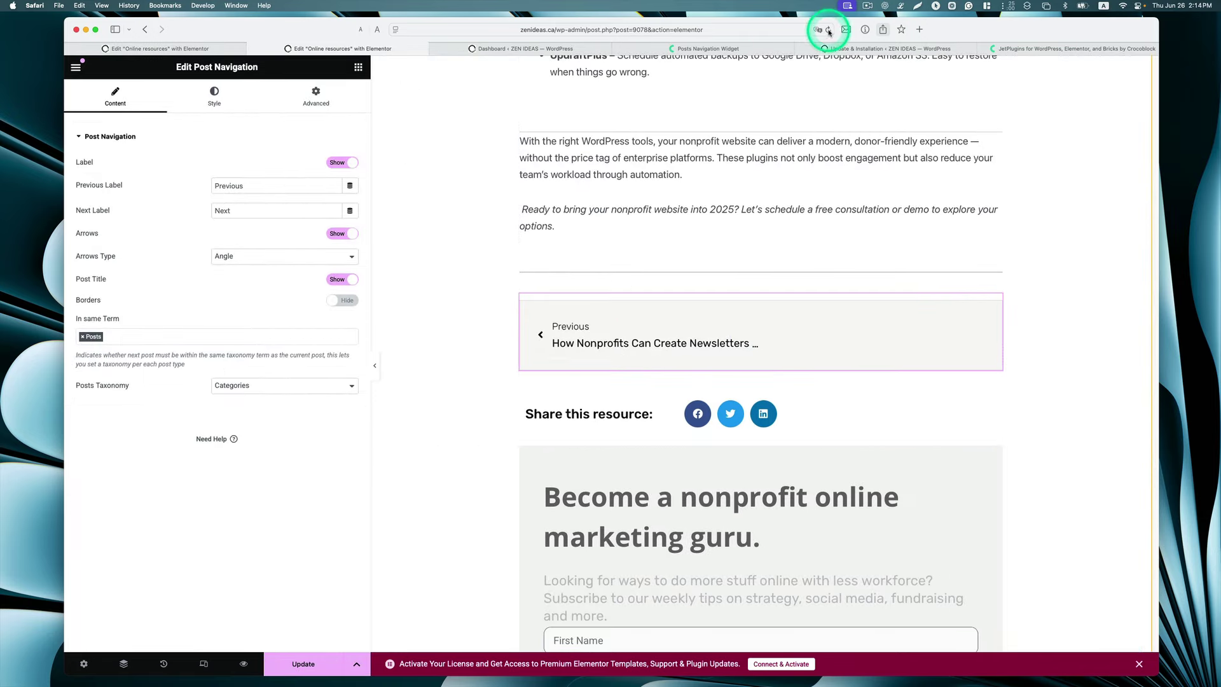
left_click(316, 663)
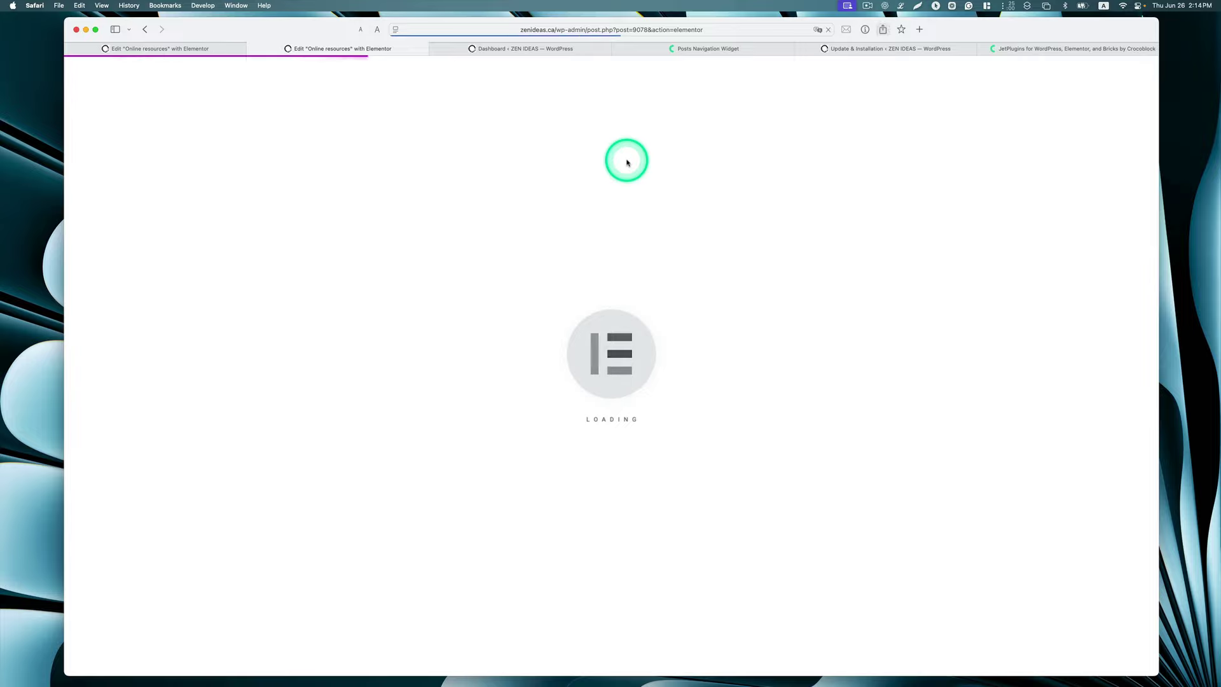
Search the widgets for "navigat" and add the Posts Navigation widget directly above the existing Post Navigation widget.
scroll(515, 353, "down", 20)
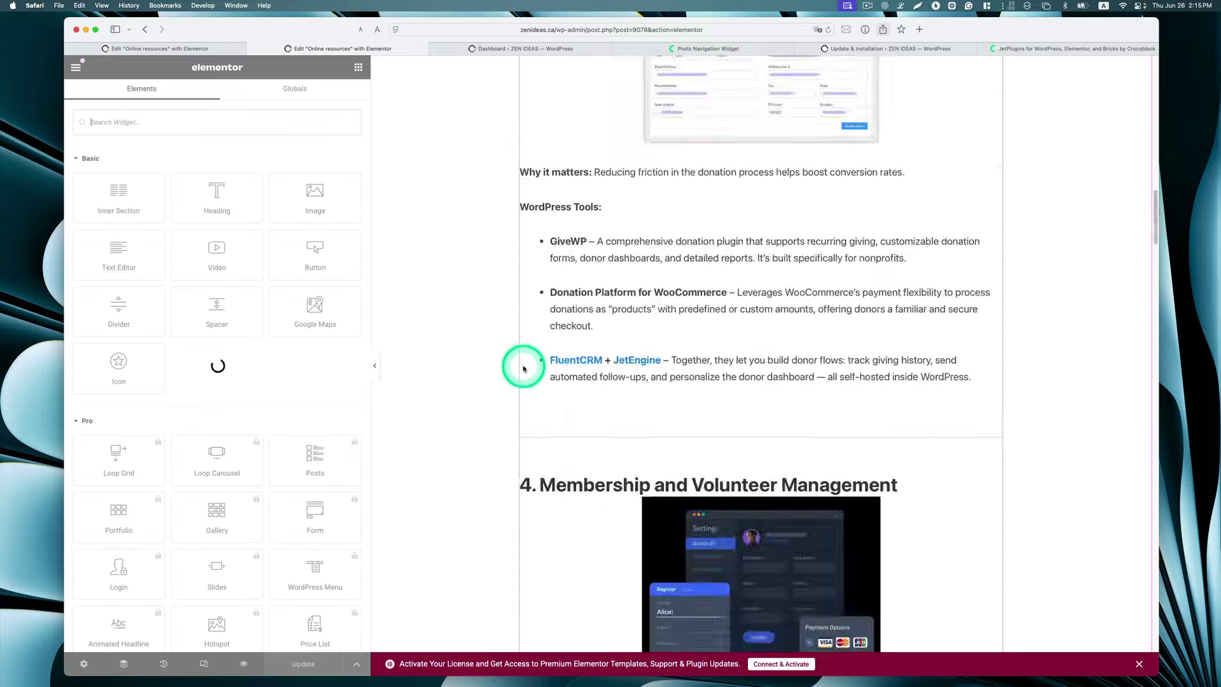
scroll(540, 357, "up", 10)
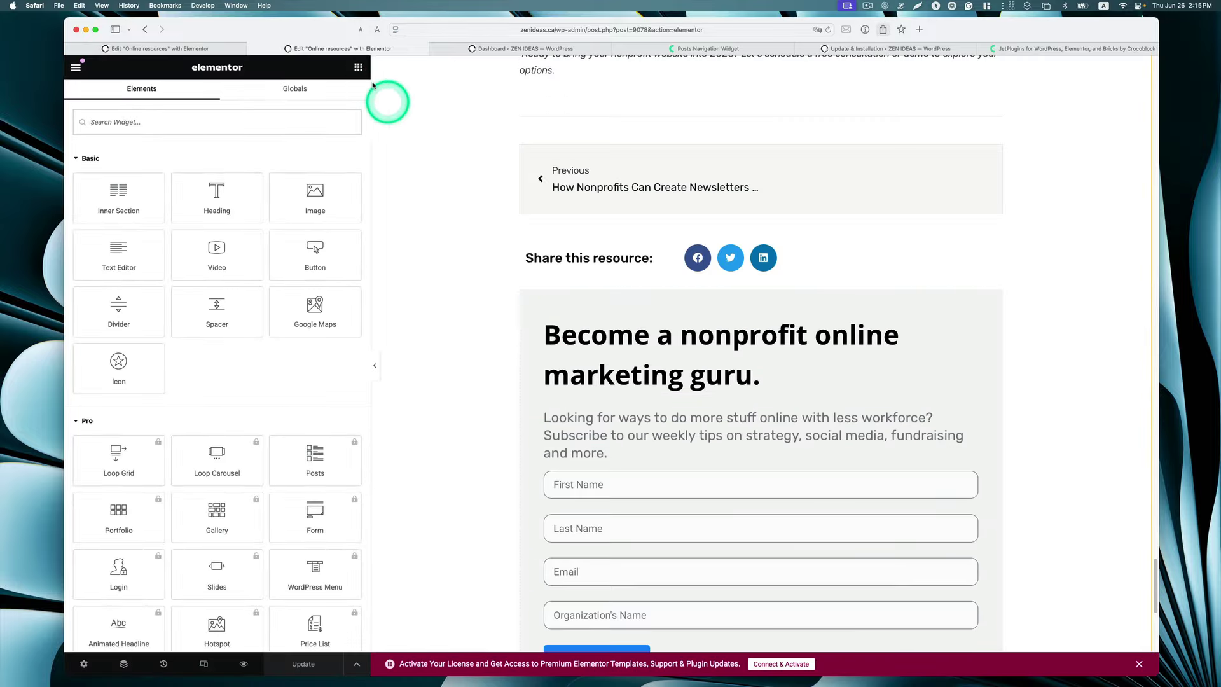
left_click(291, 127)
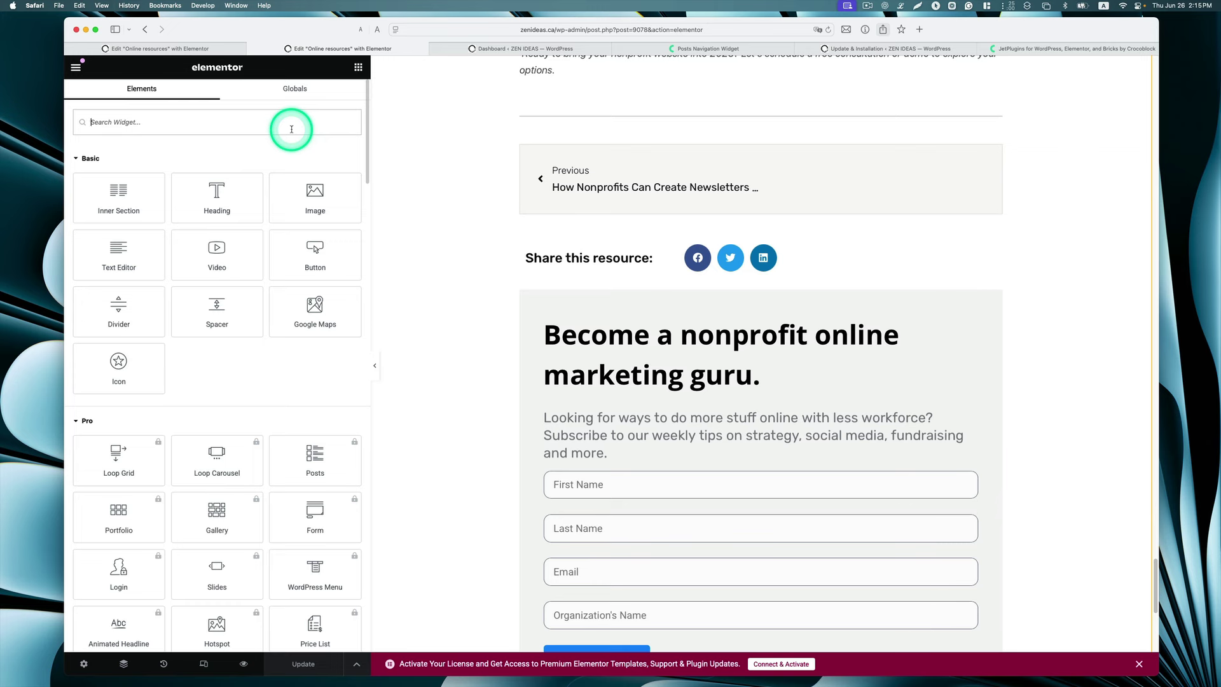
type("navigat")
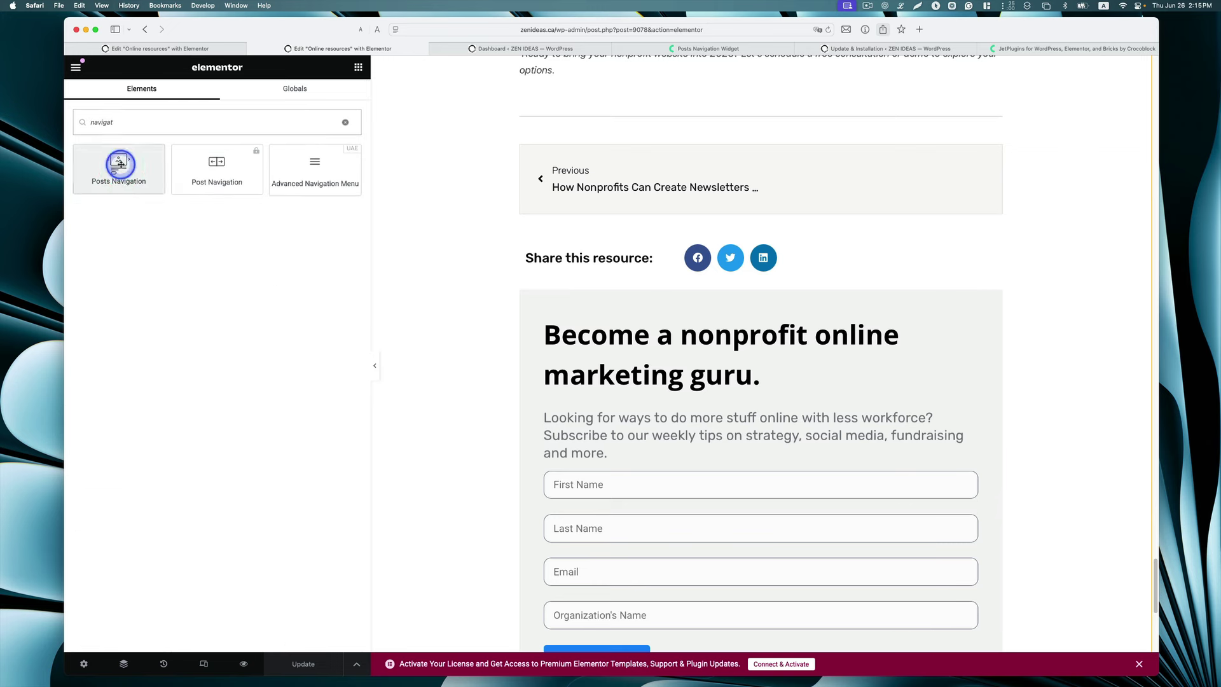
left_click_drag(120, 165, 642, 151)
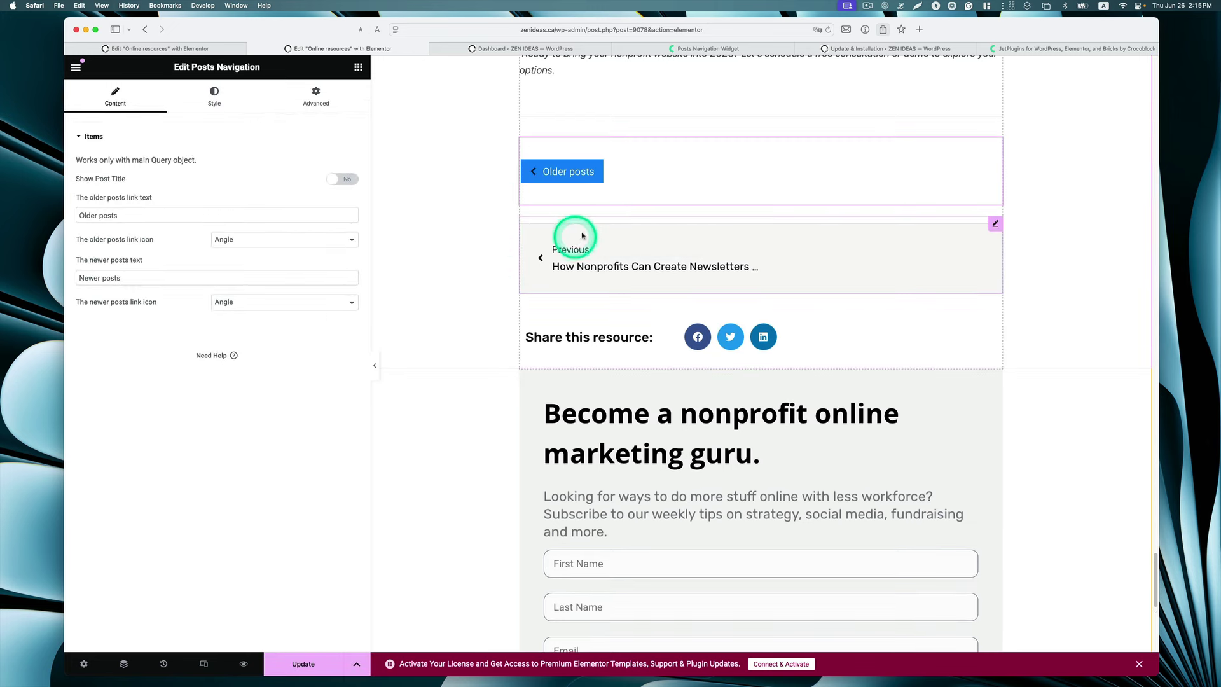
Try showing the post title in the Posts Navigation widget and switch the option off again.
scroll(677, 229, "up", 4)
scroll(687, 229, "down", 3)
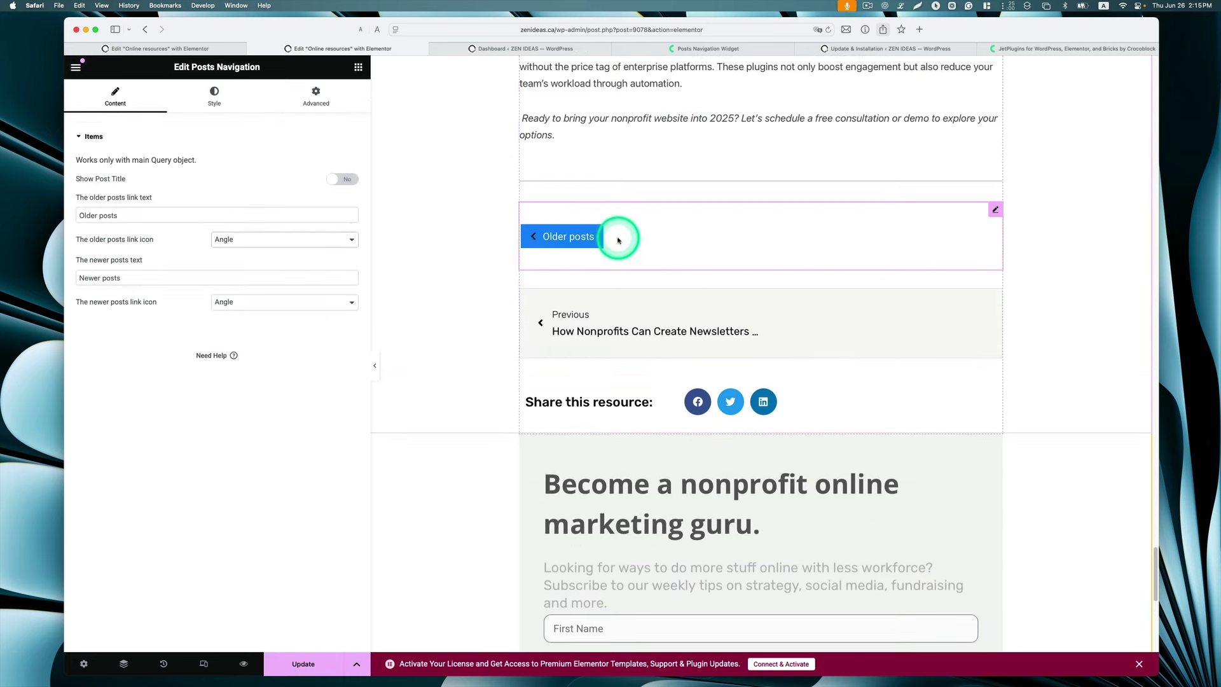
left_click(344, 180)
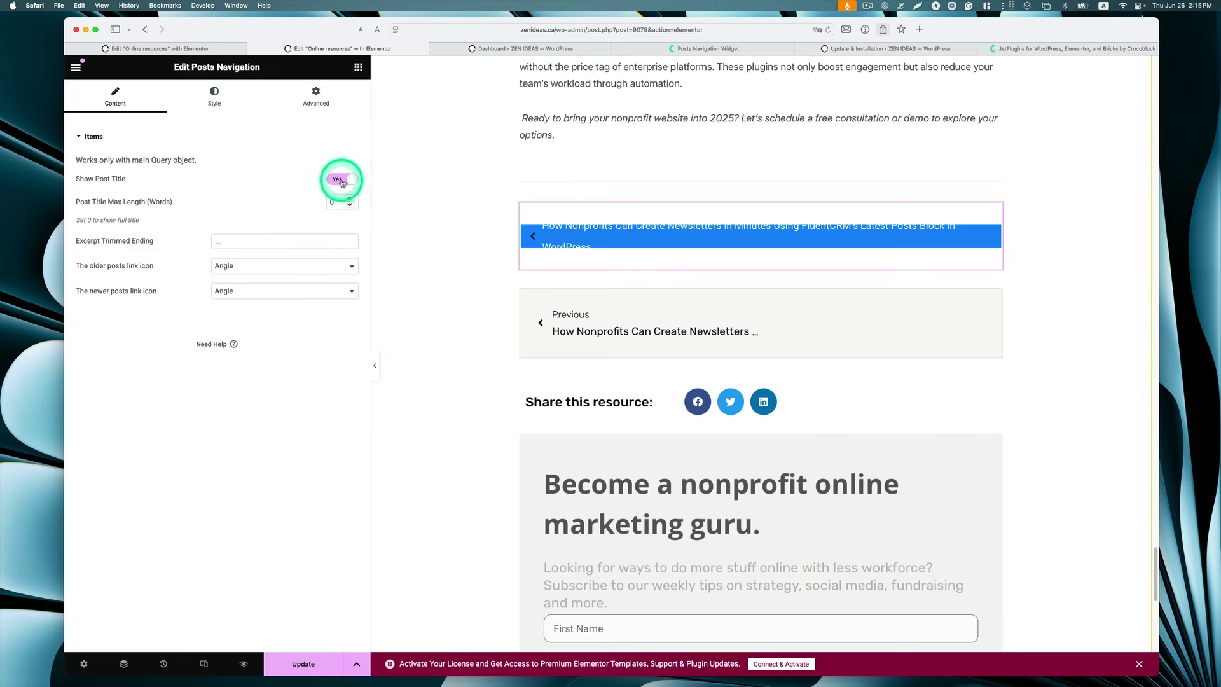
left_click(343, 181)
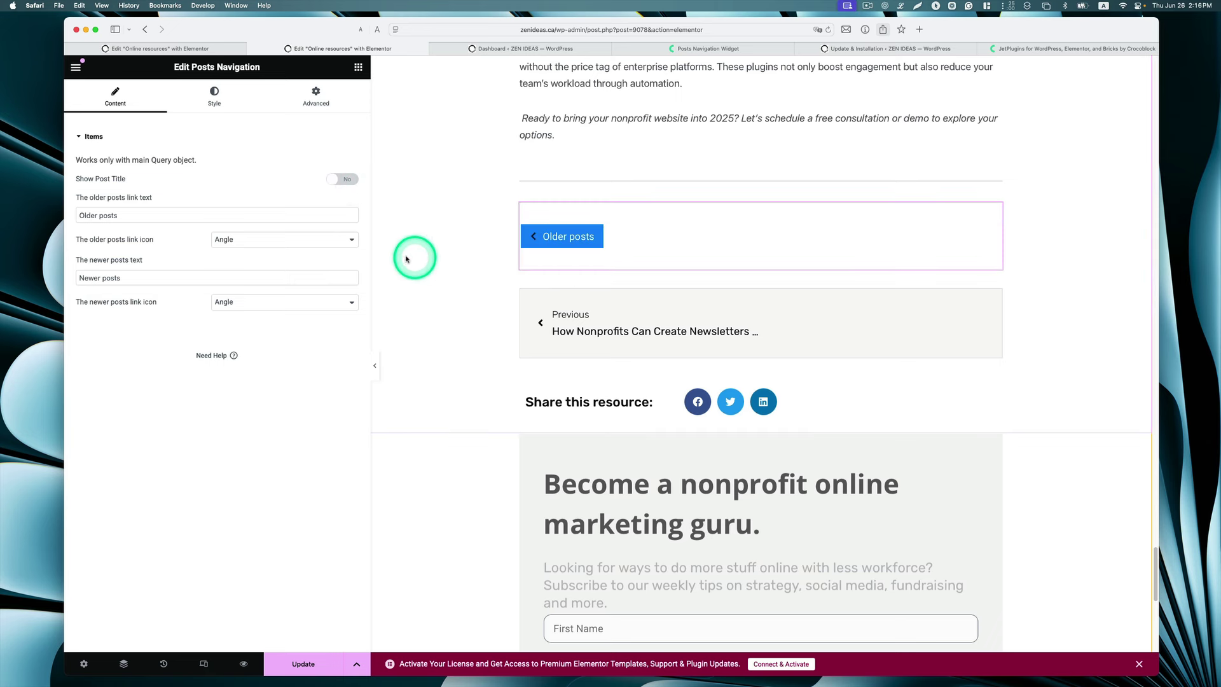
Try Angle Double for the older posts link icon, set it to Arrow, and open the widget's style settings.
left_click(317, 246)
left_click(322, 257)
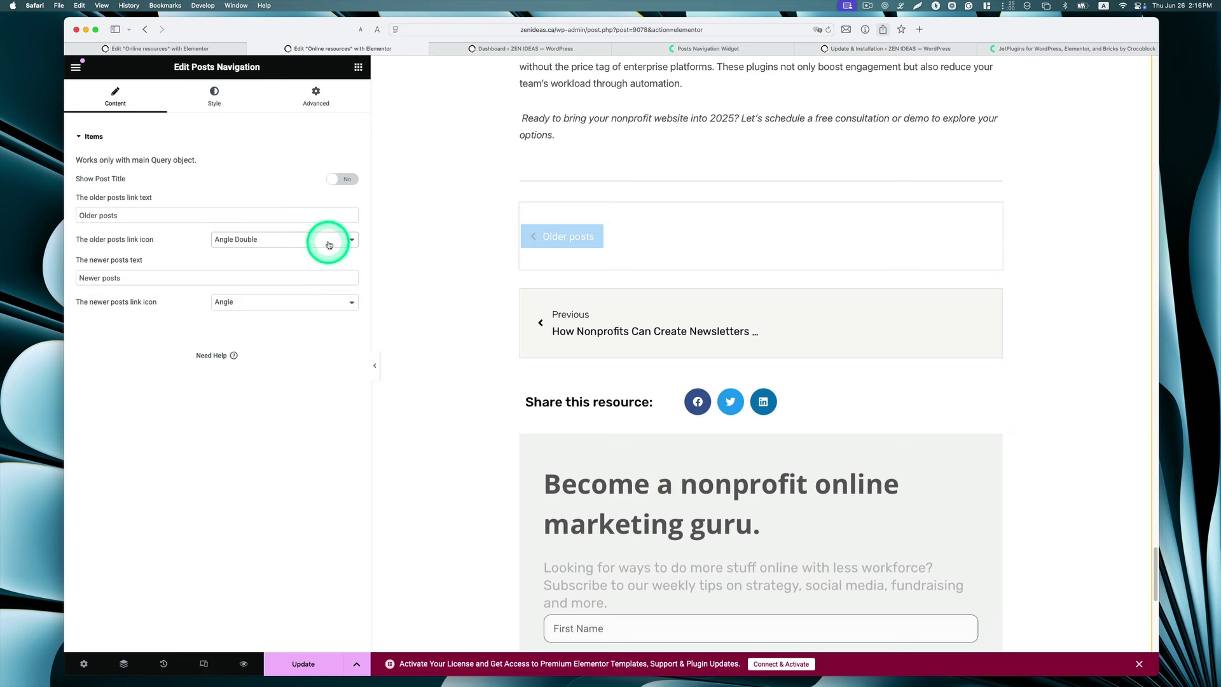
left_click(329, 244)
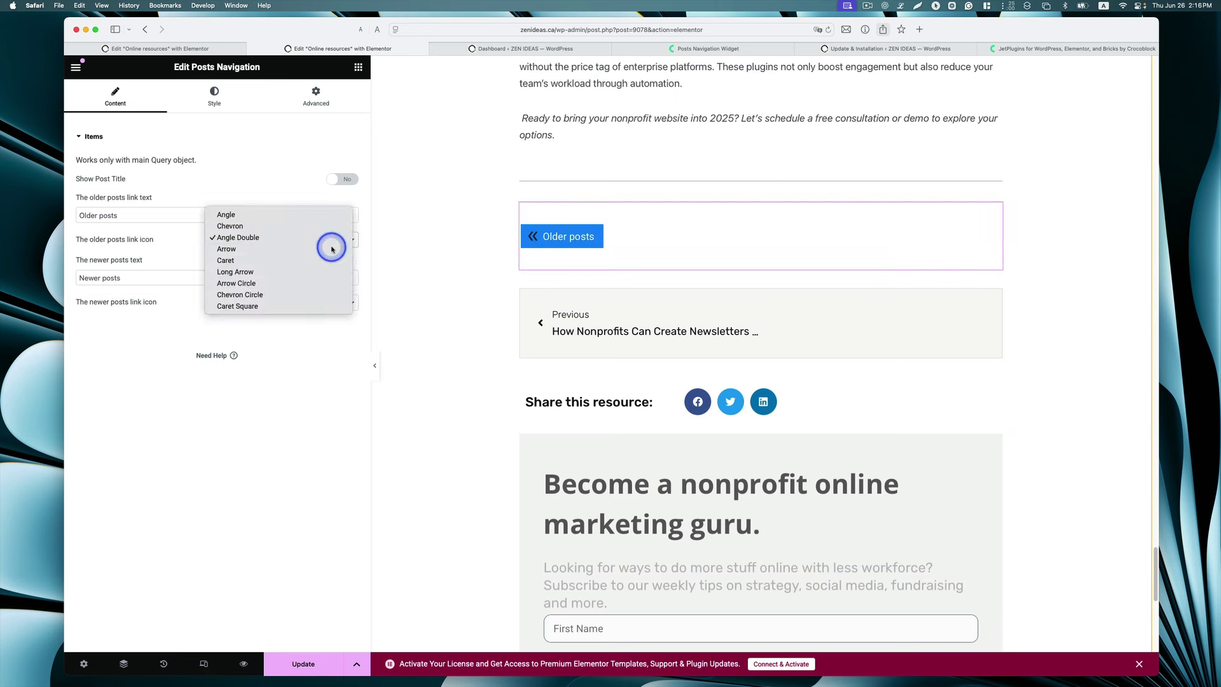
left_click(331, 250)
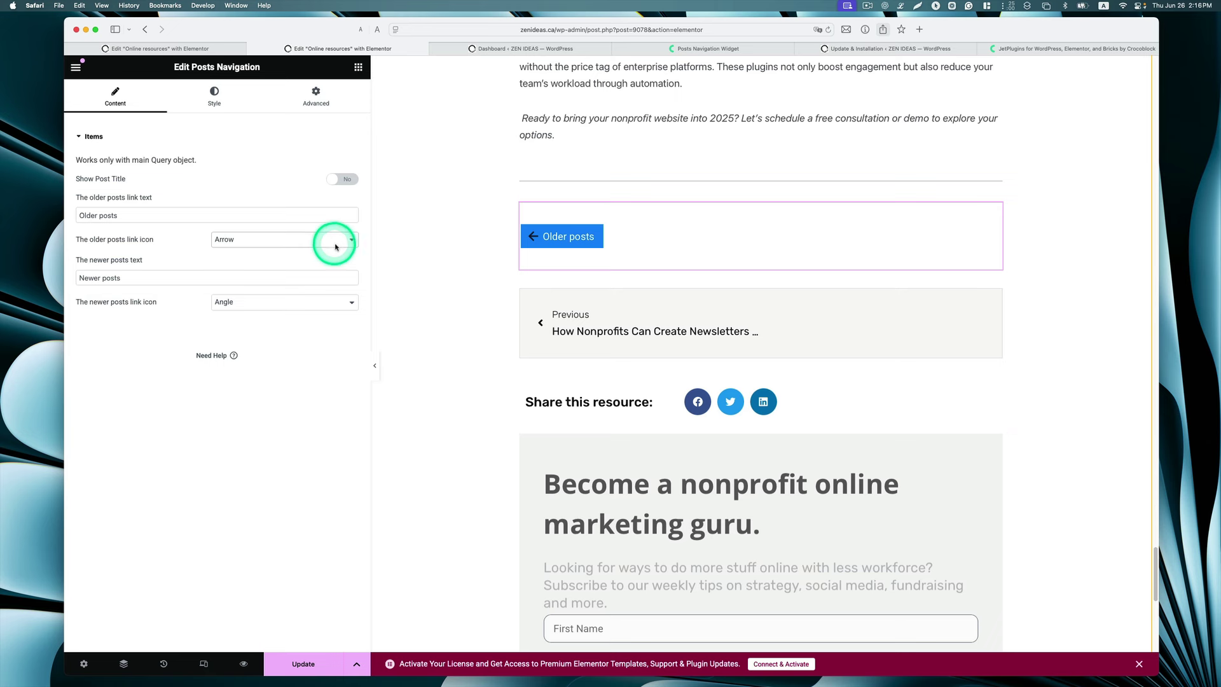
left_click(215, 110)
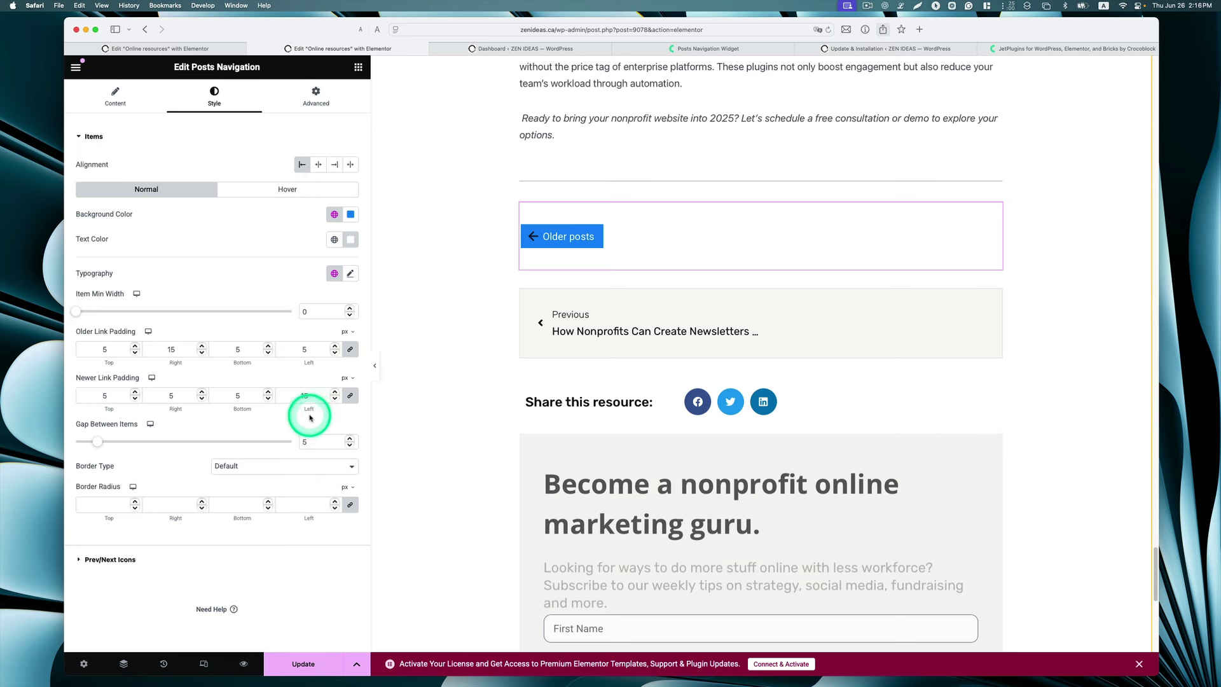
Set the Posts Navigation widget's prev/next icon color to the global White and update the template.
left_click(130, 560)
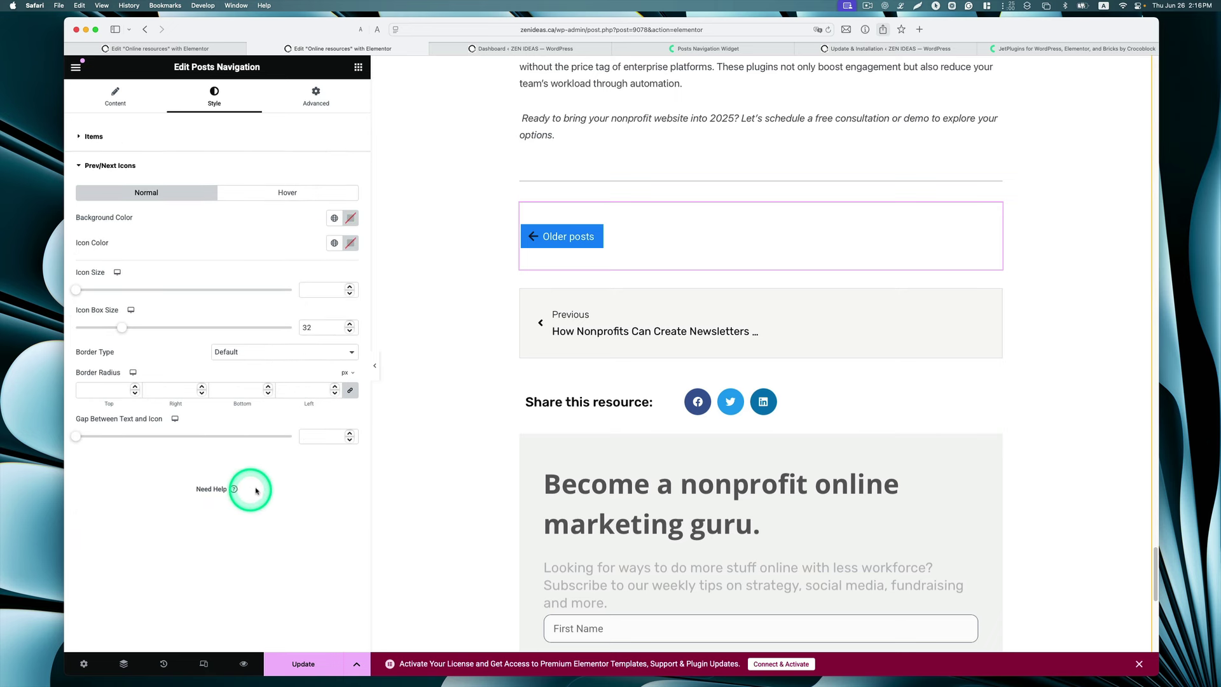
left_click(335, 245)
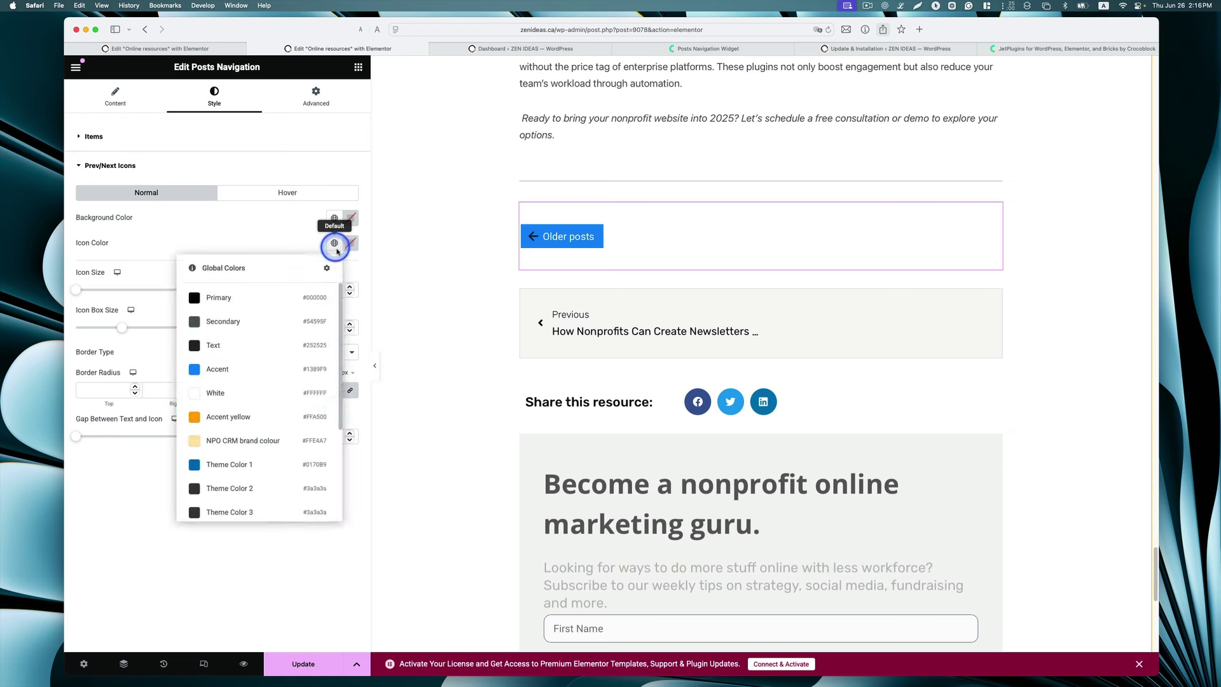
left_click(331, 393)
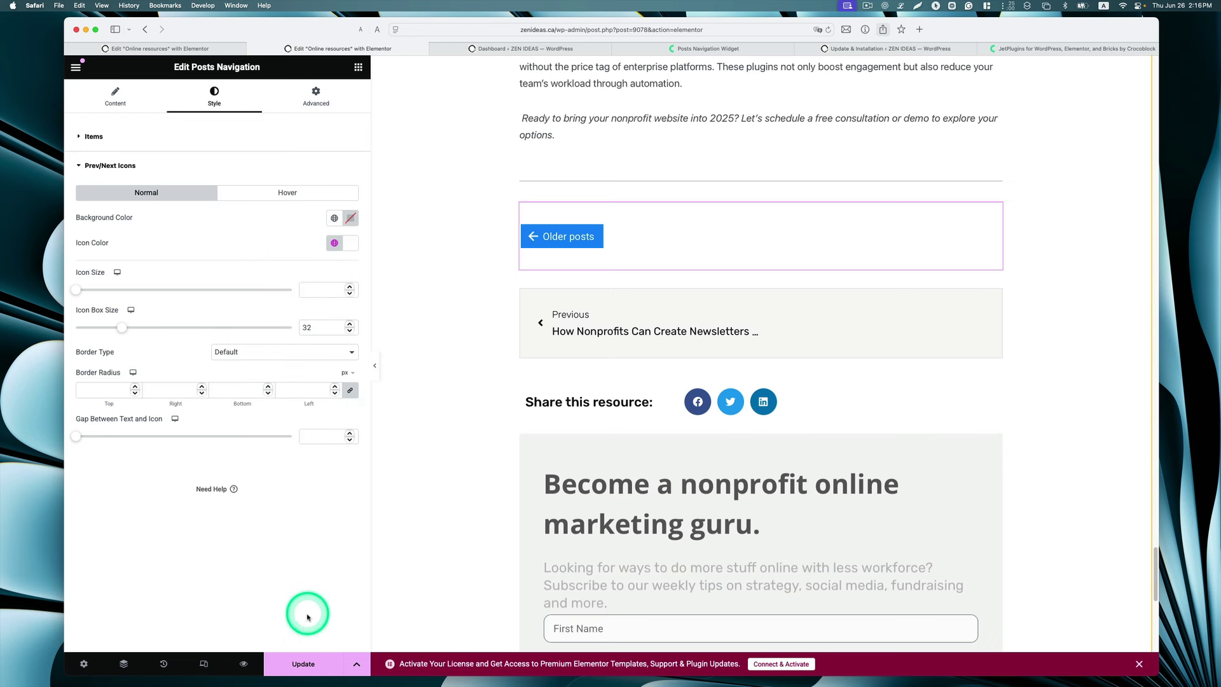
left_click(309, 659)
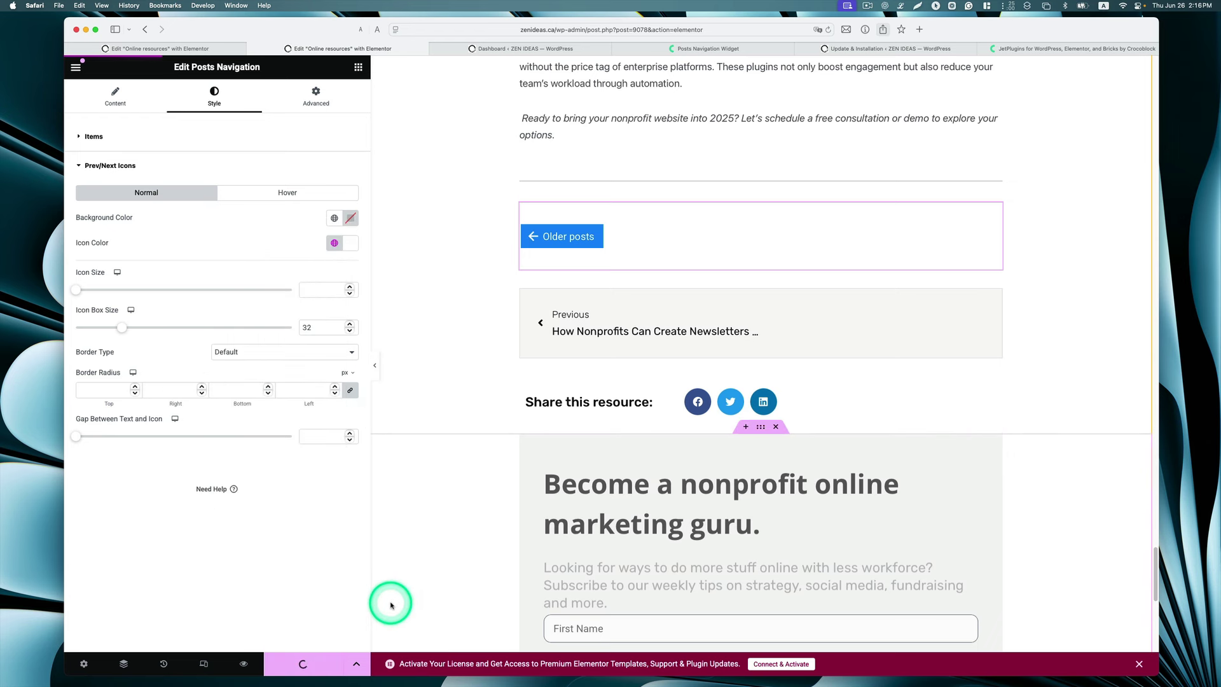
scroll(392, 605, "up", 2)
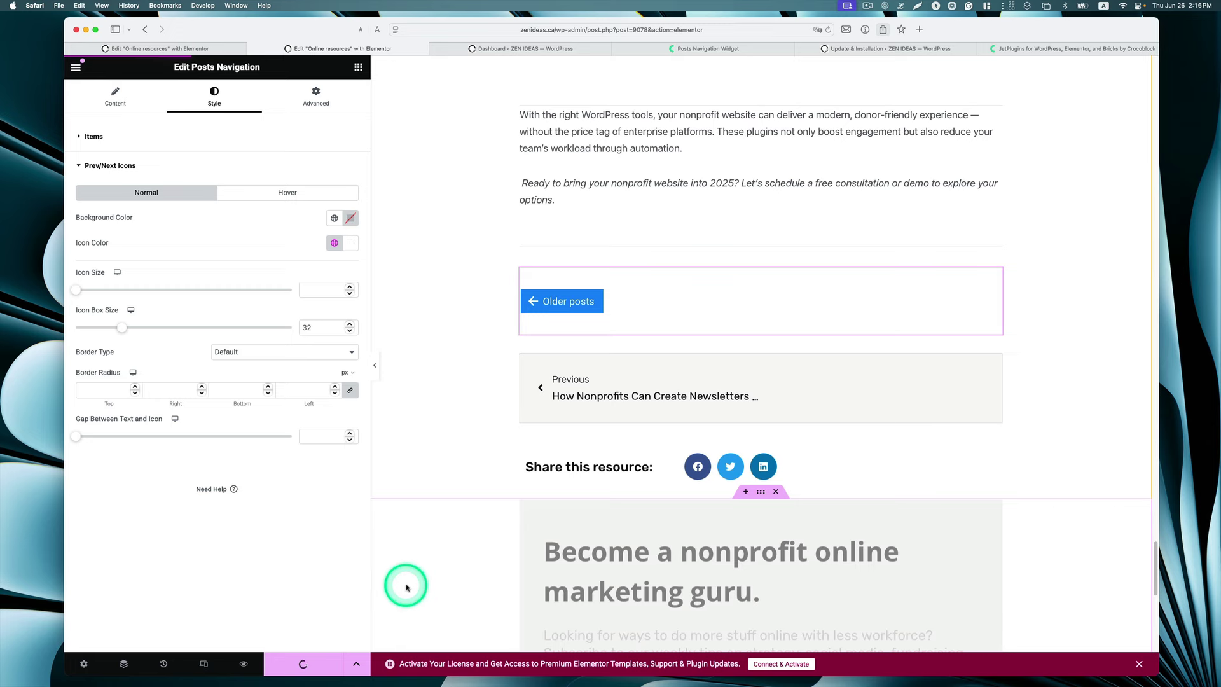
scroll(407, 587, "down", 2)
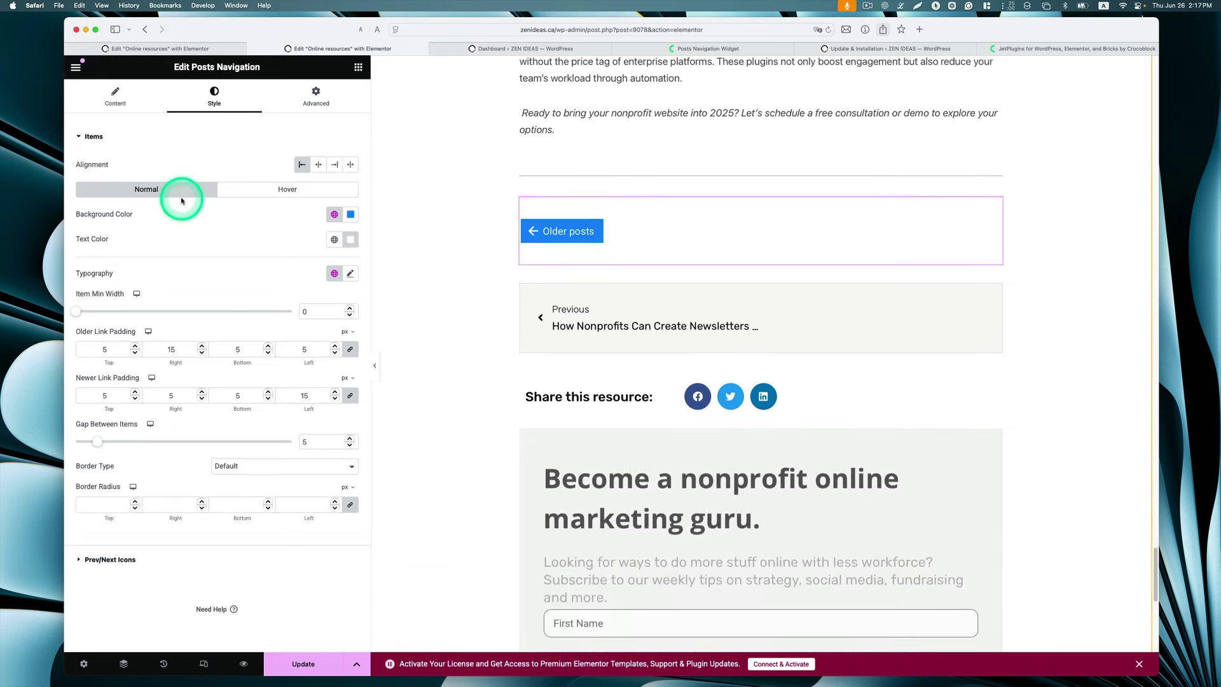
Give the Posts Navigation items a border radius of 7 px on all corners and update the template.
left_click(95, 136)
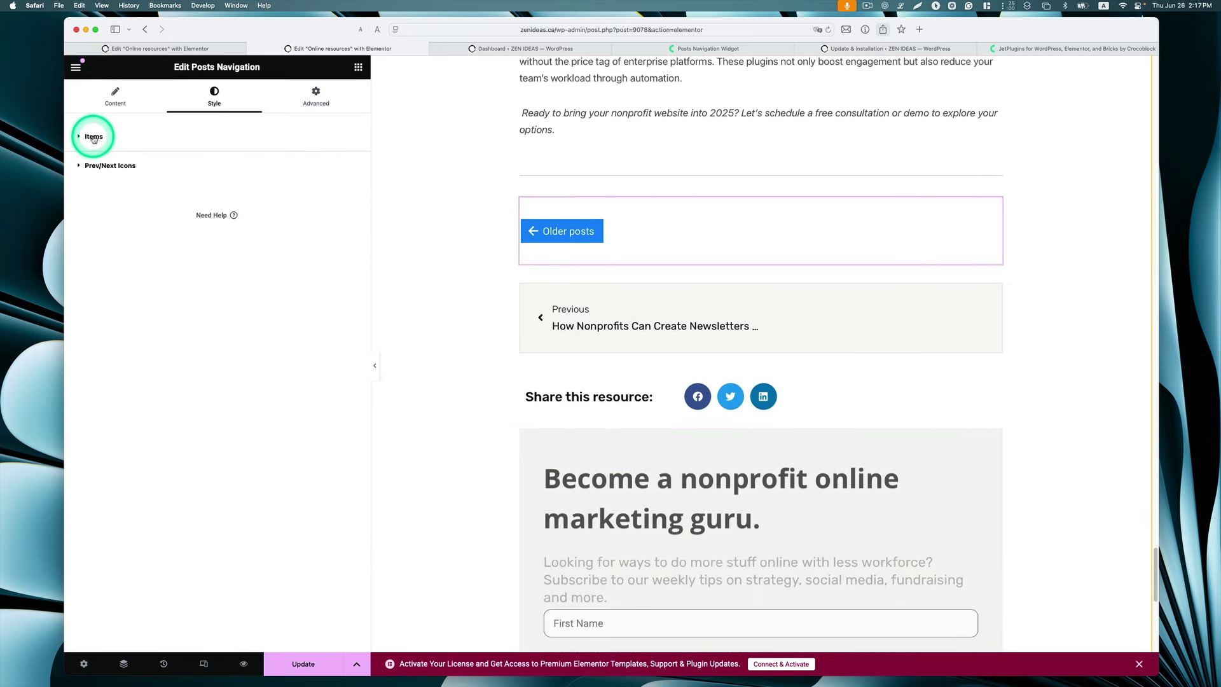
left_click(94, 135)
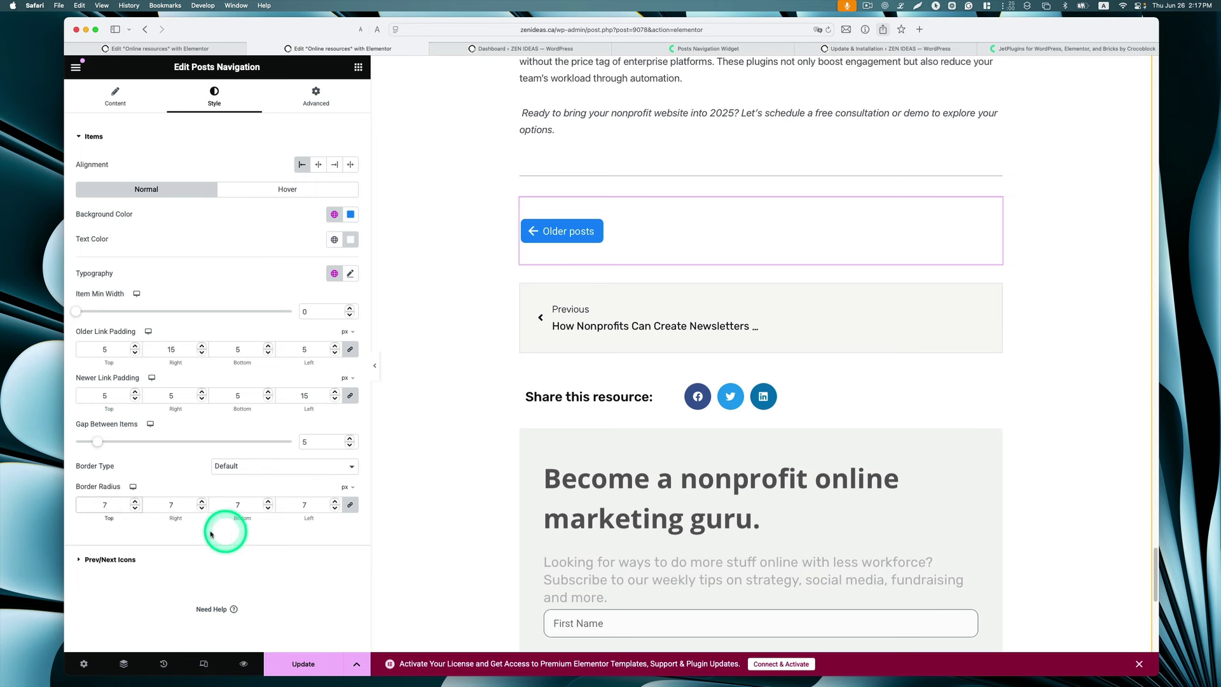
left_click(305, 664)
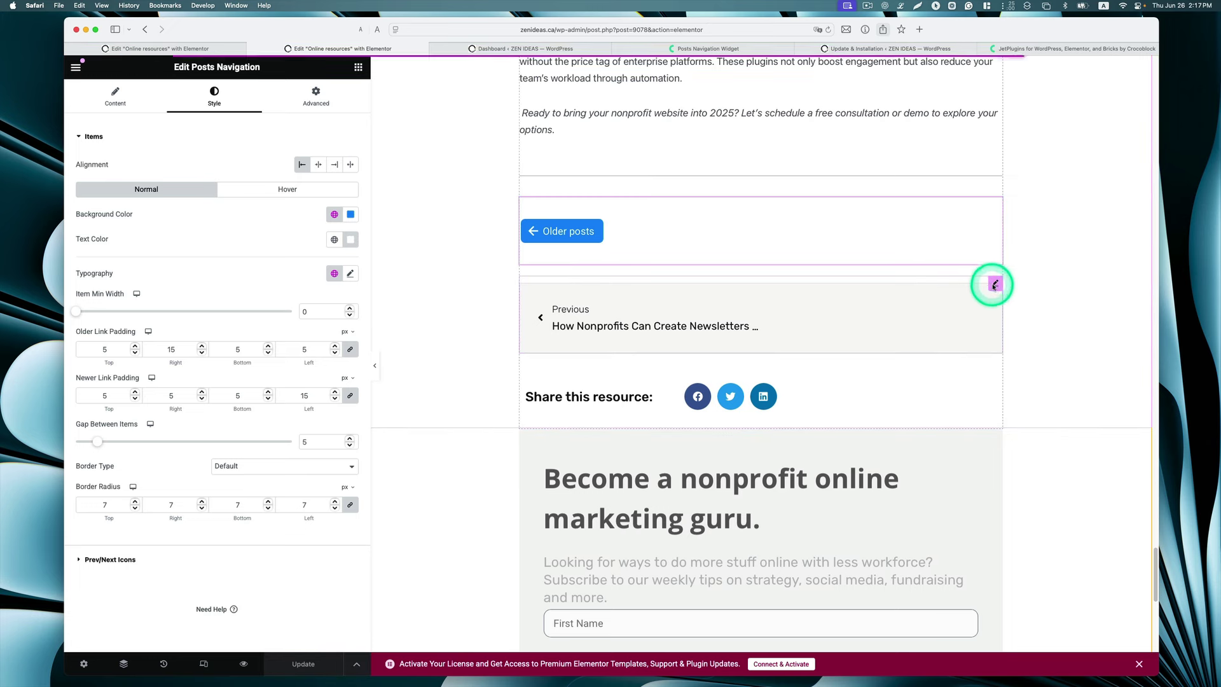
Delete the old Post Navigation widget above the share row and select the new Posts Navigation widget.
right_click(994, 291)
left_click(1019, 524)
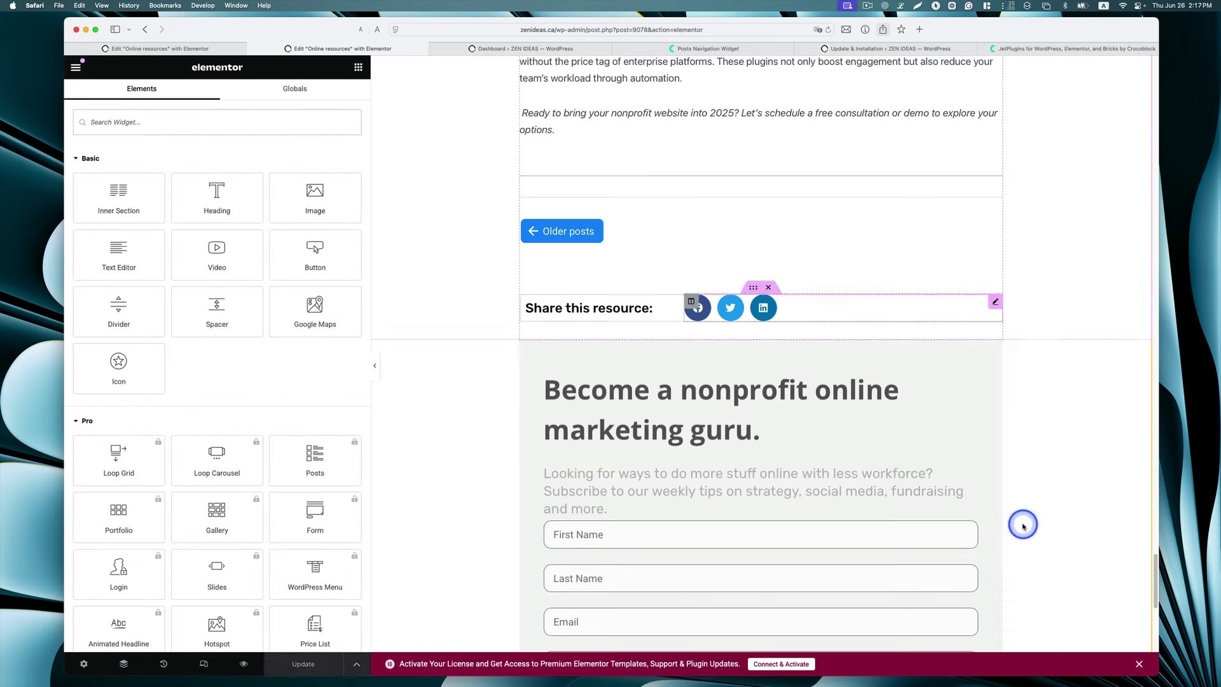
left_click(986, 227)
left_click(869, 7)
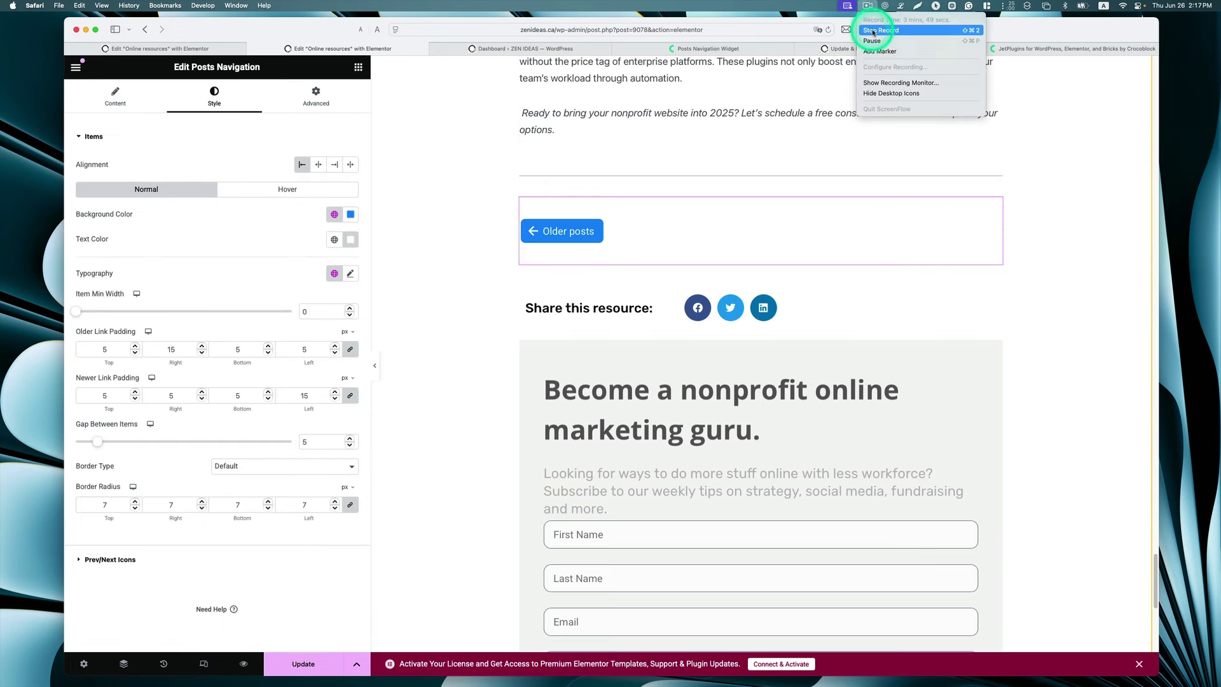
left_click(875, 37)
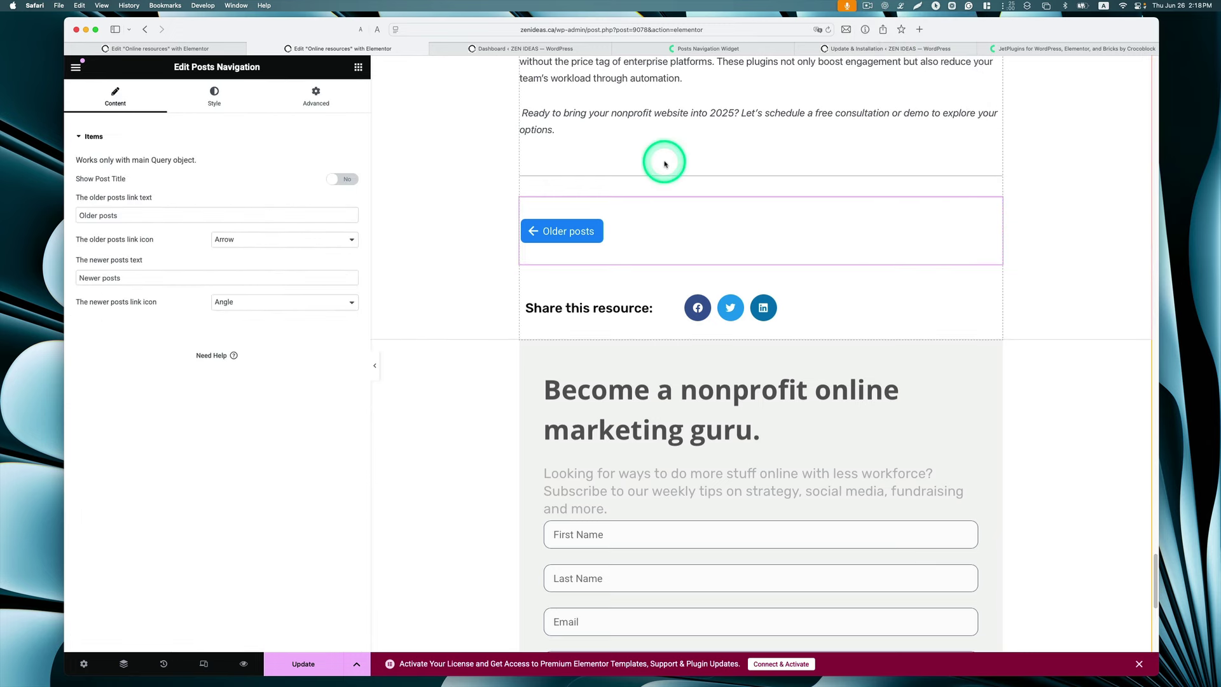
Show the post title in the Posts Navigation widget with a maximum length of 7 words and update the template.
scroll(708, 167, "down", 1)
scroll(708, 166, "up", 3)
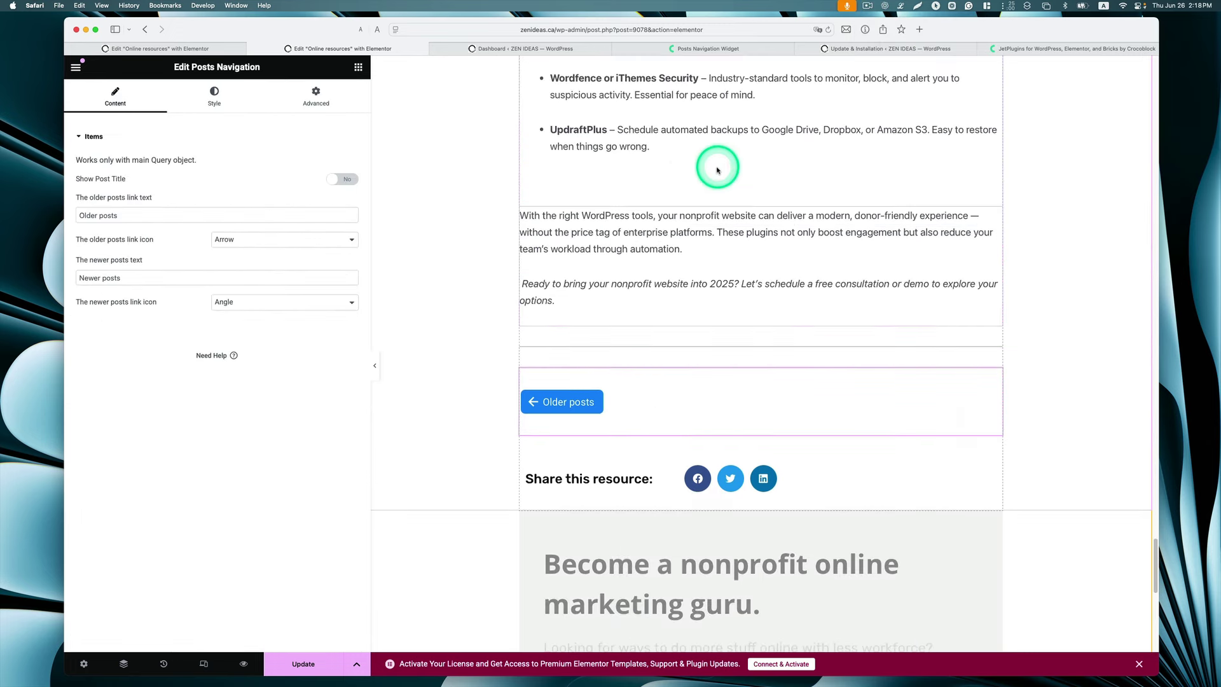
left_click(353, 178)
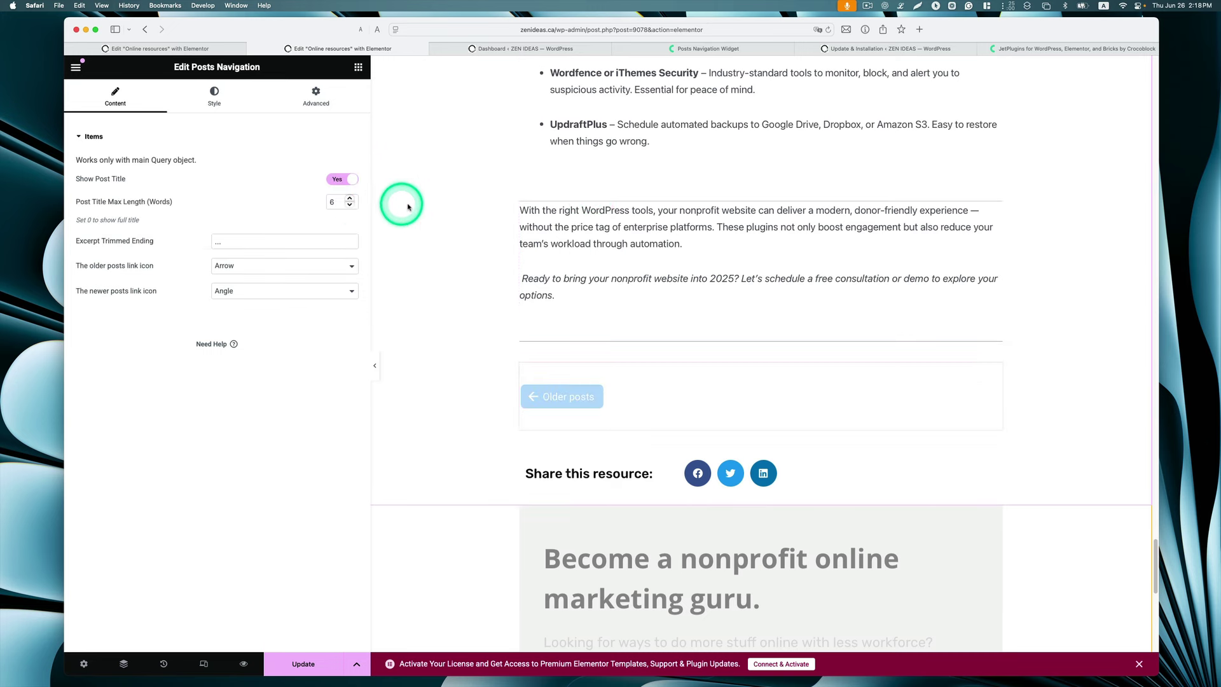
scroll(516, 201, "down", 1)
left_click(350, 201)
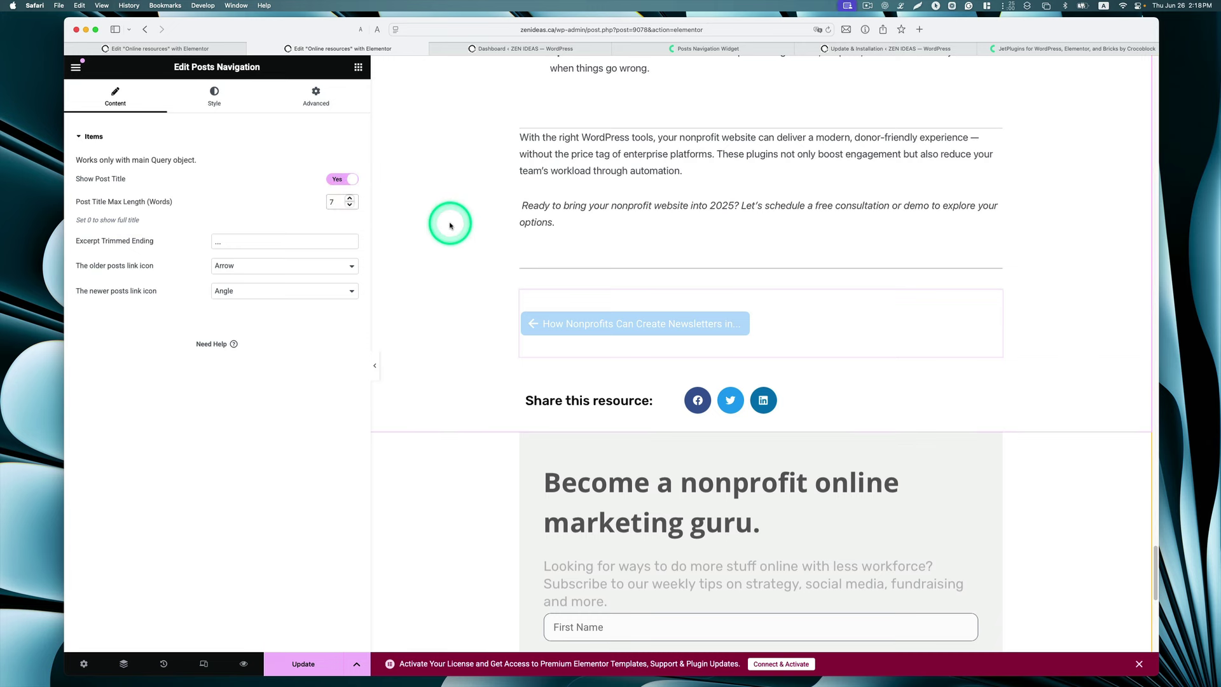
scroll(450, 224, "down", 1)
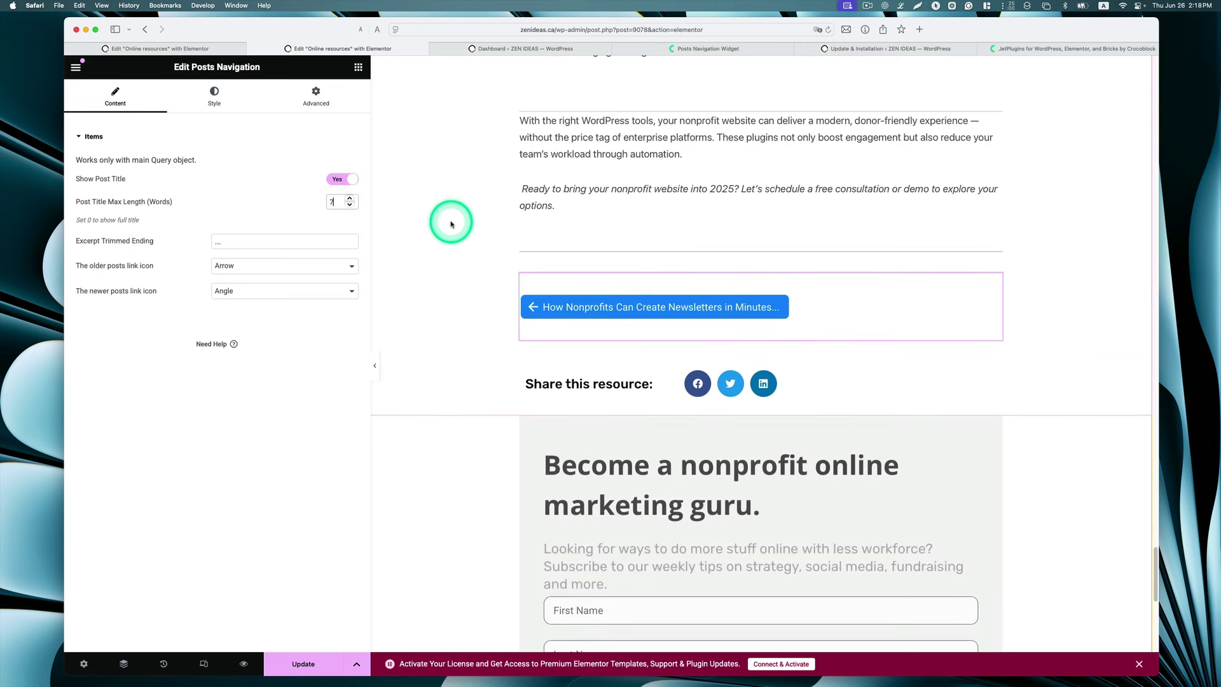
scroll(536, 414, "down", 1)
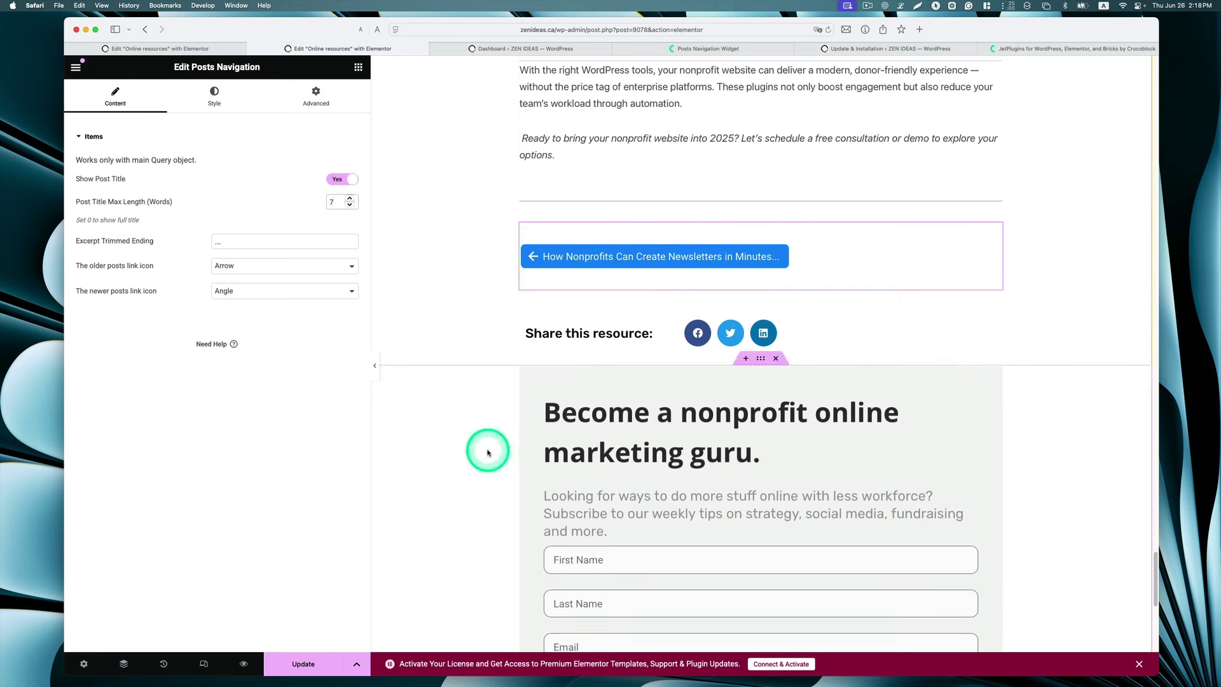
left_click(303, 663)
scroll(497, 213, "up", 6)
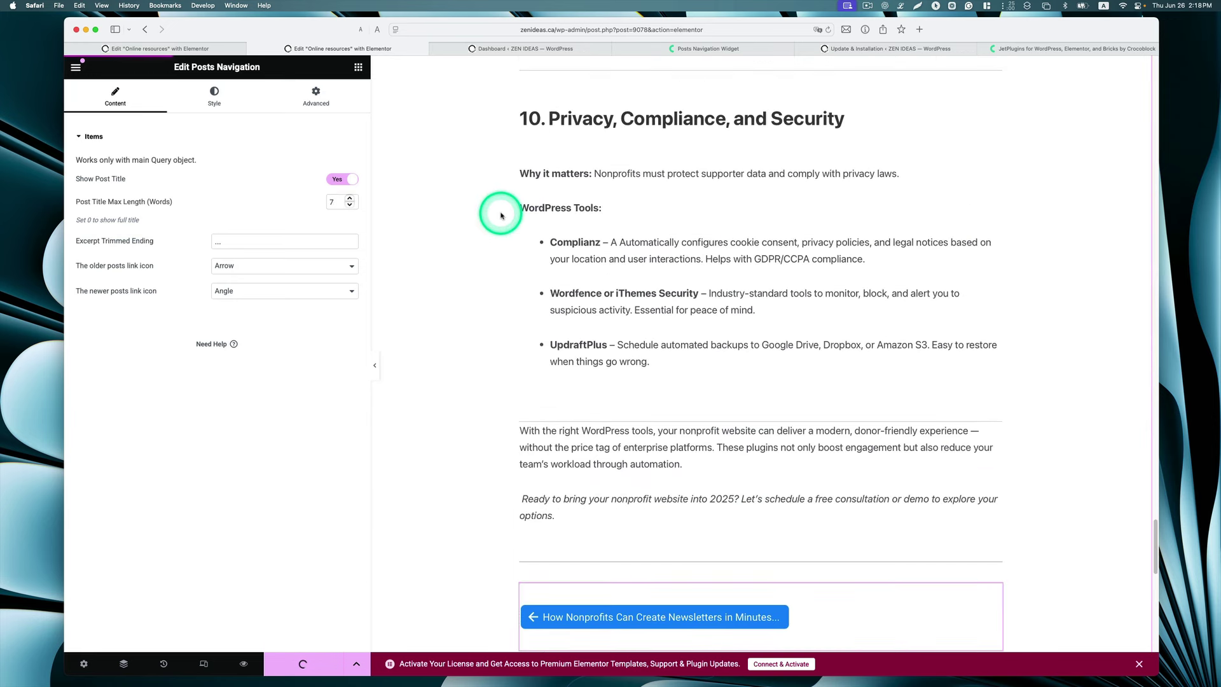
scroll(502, 215, "down", 3)
scroll(500, 213, "down", 1)
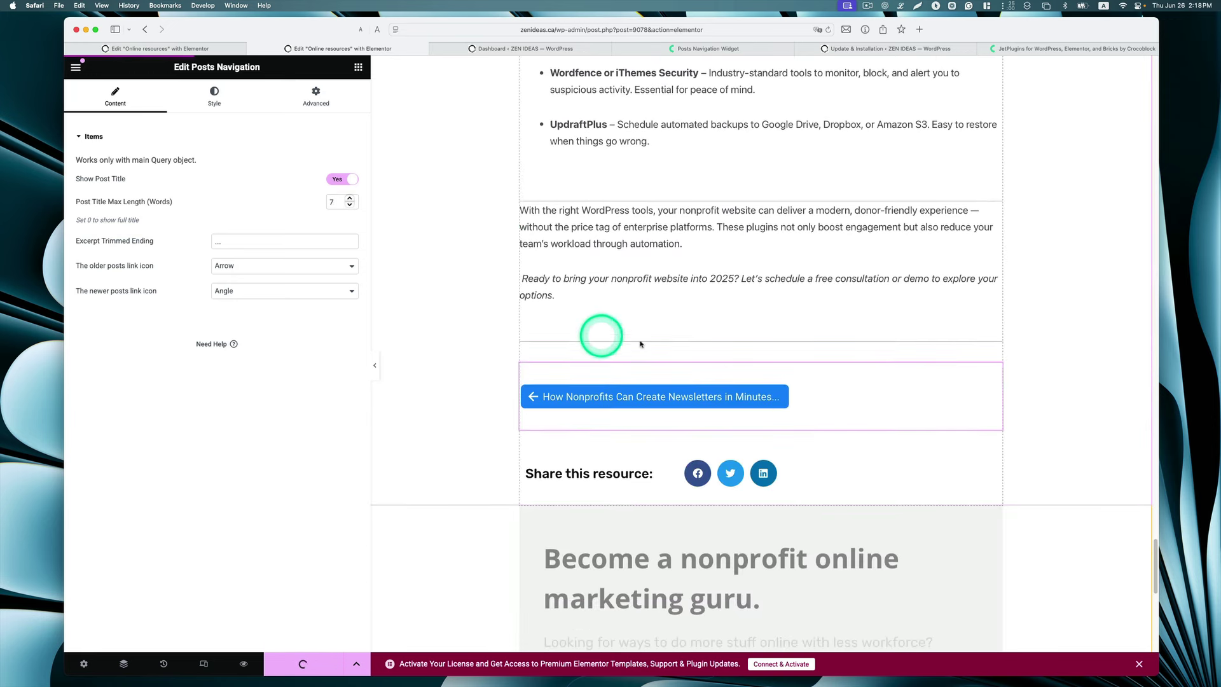
scroll(711, 393, "down", 1)
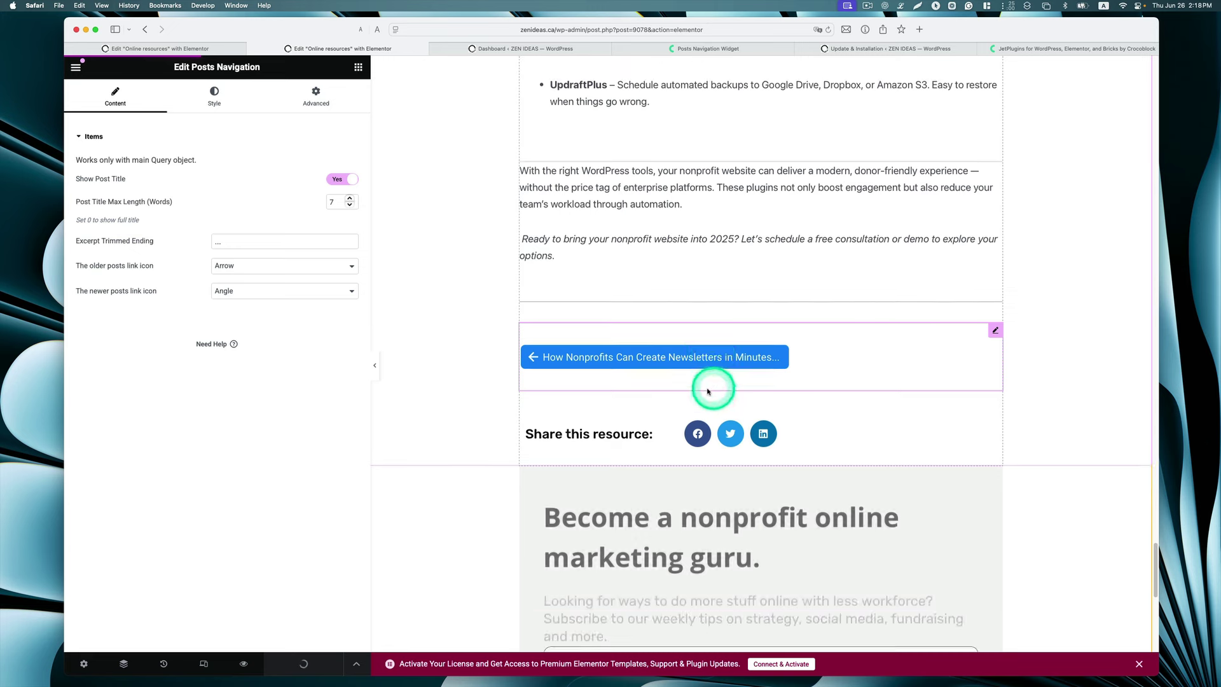
Examine the settings of the Share Buttons widget and of the newsletter sign-up Form widget below it.
left_click(762, 426)
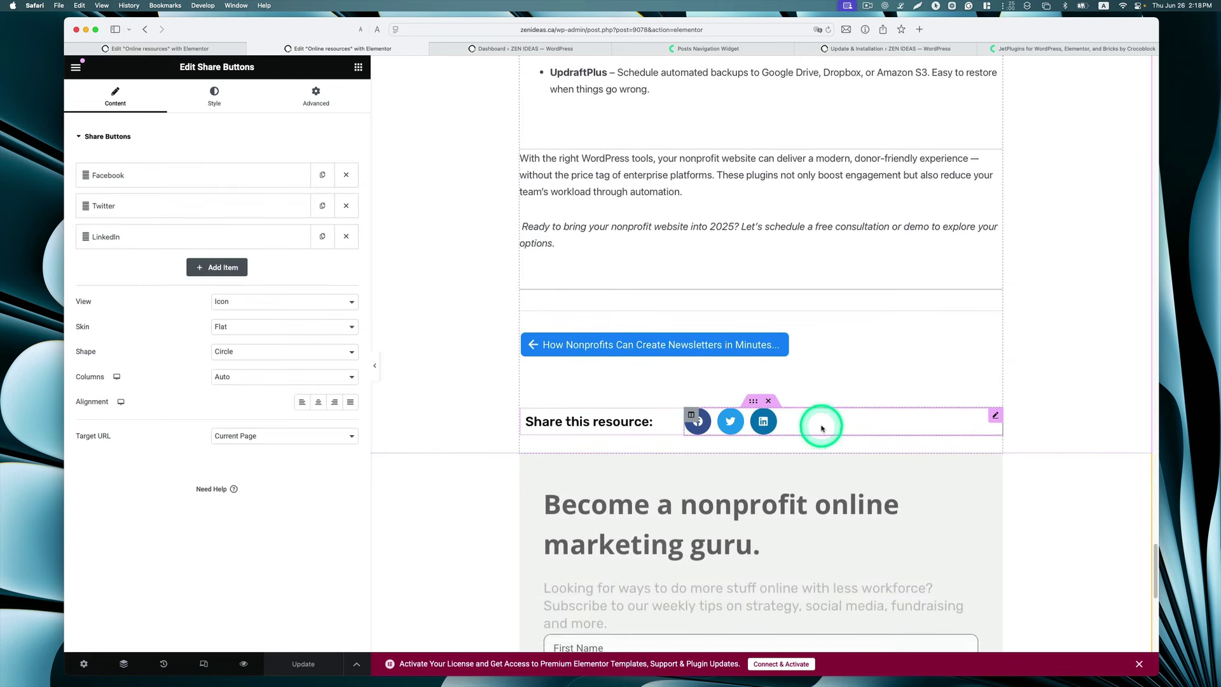
scroll(821, 426, "down", 2)
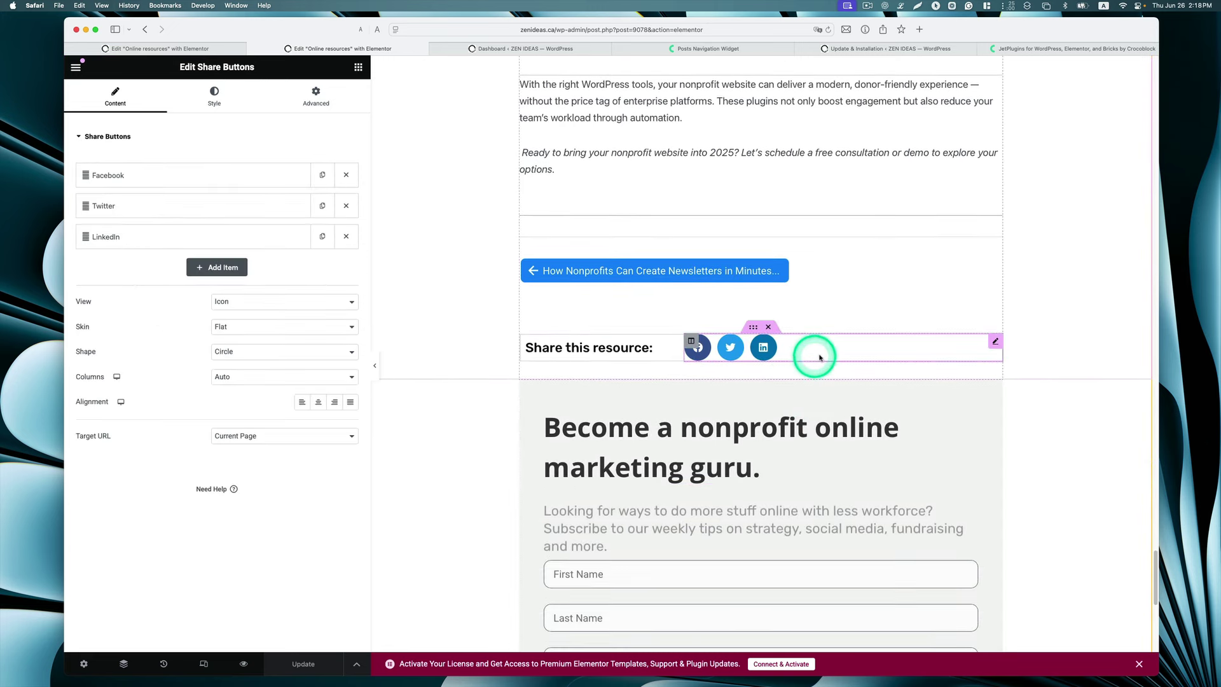
scroll(846, 354, "down", 1)
scroll(846, 355, "down", 2)
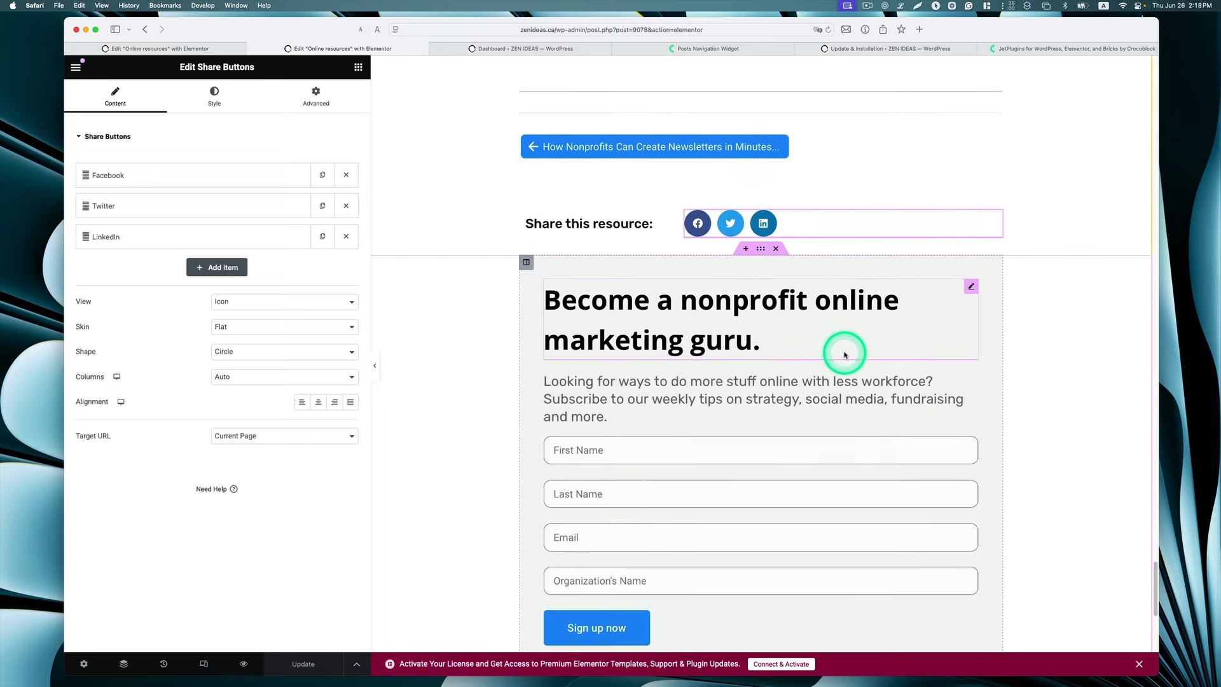
scroll(882, 334, "down", 1)
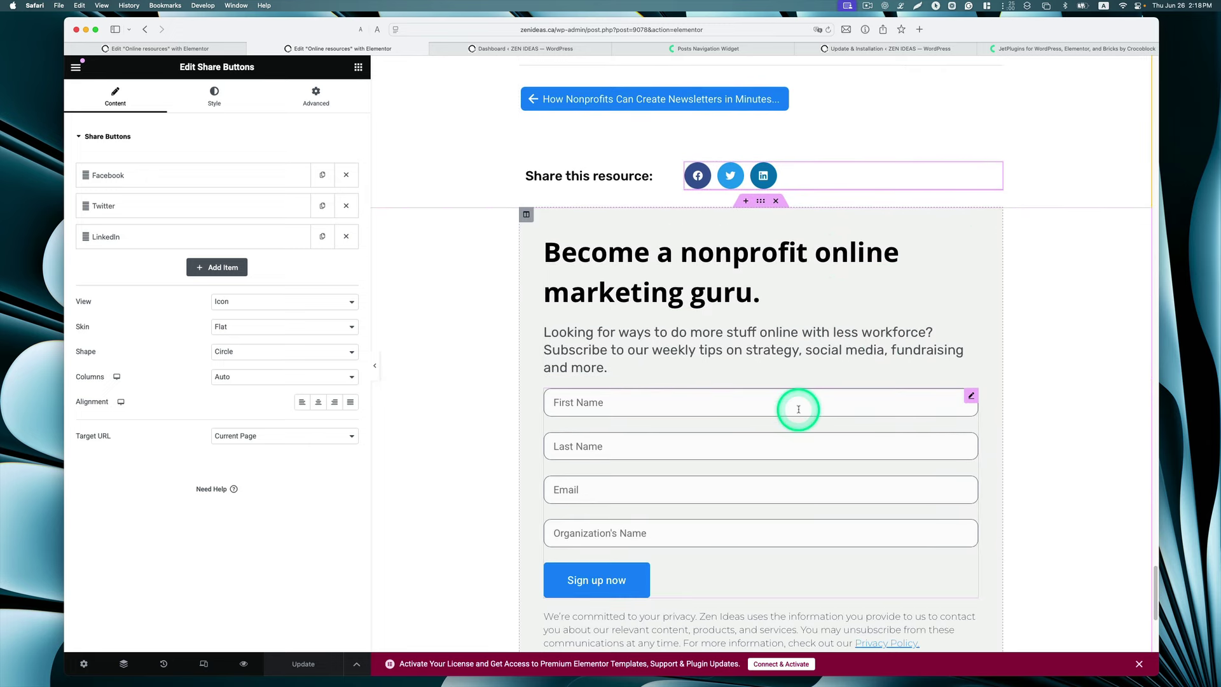
left_click(970, 397)
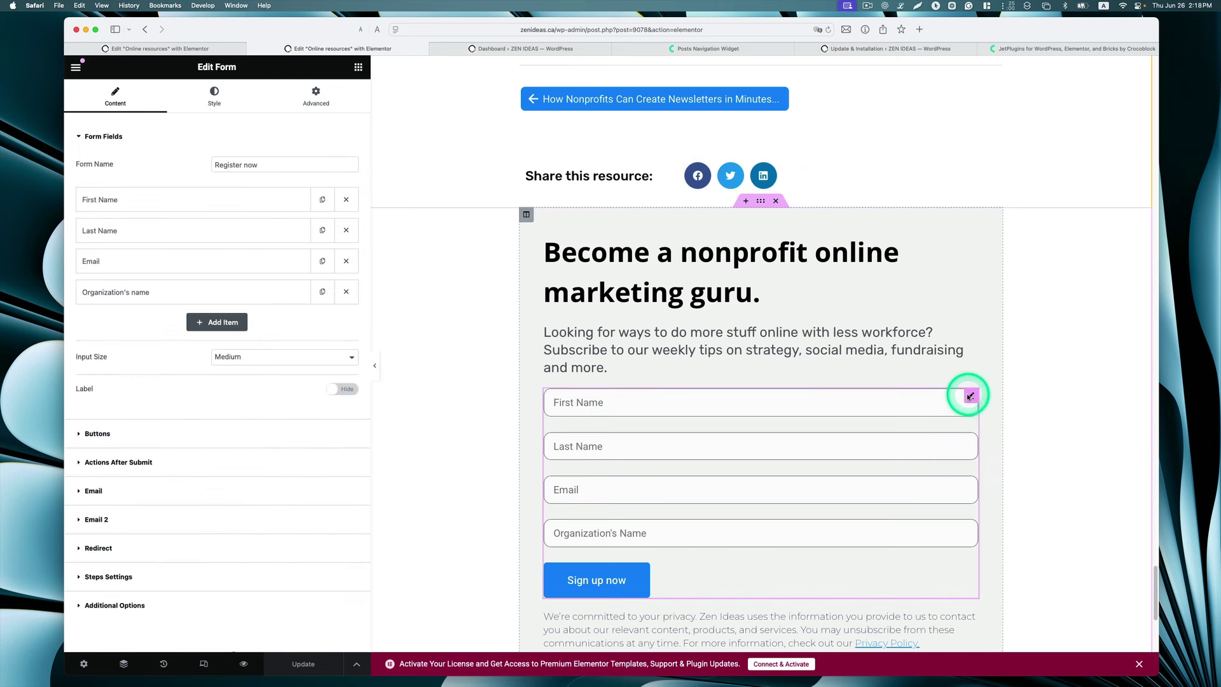
scroll(945, 396, "down", 1)
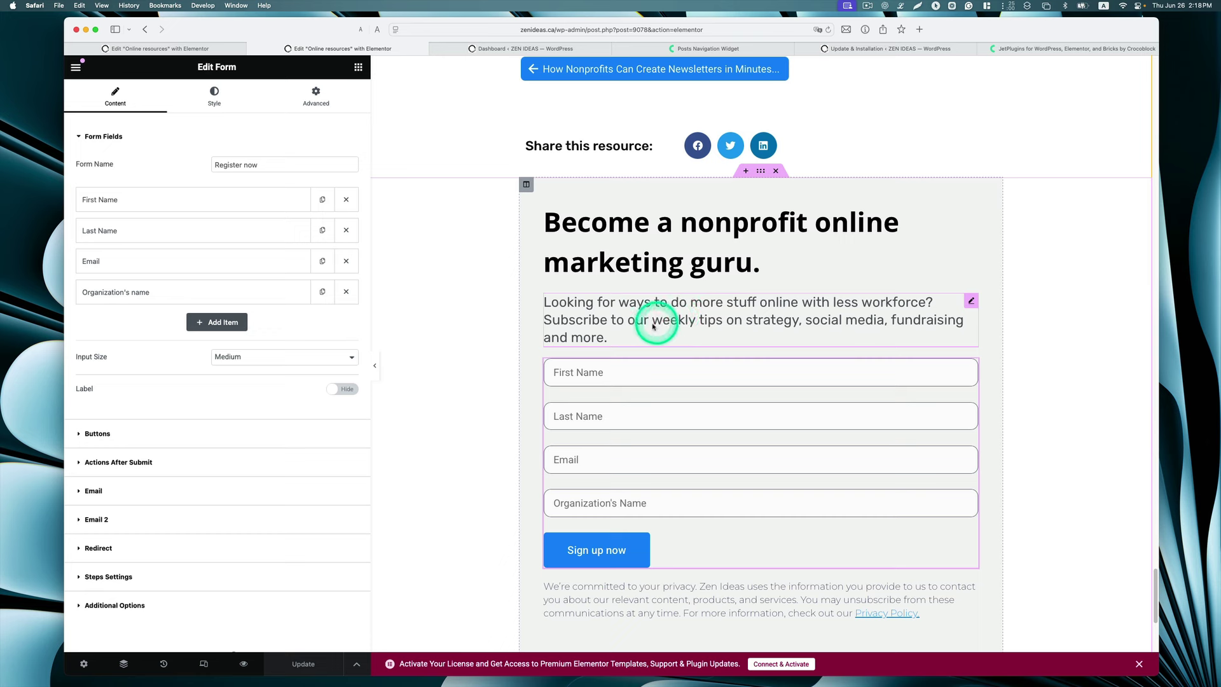
scroll(719, 314, "down", 1)
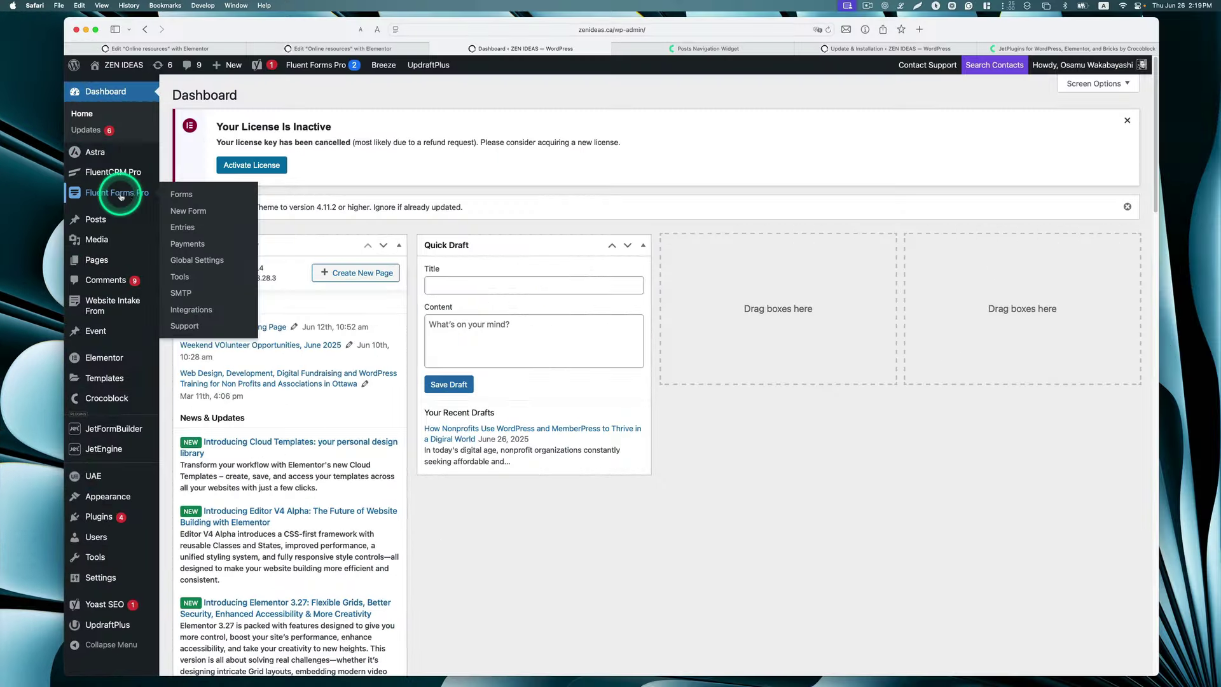
Open Fluent Forms from the WordPress dashboard and create a new form from the "Subscribe to our newsletter" template.
left_click(226, 199)
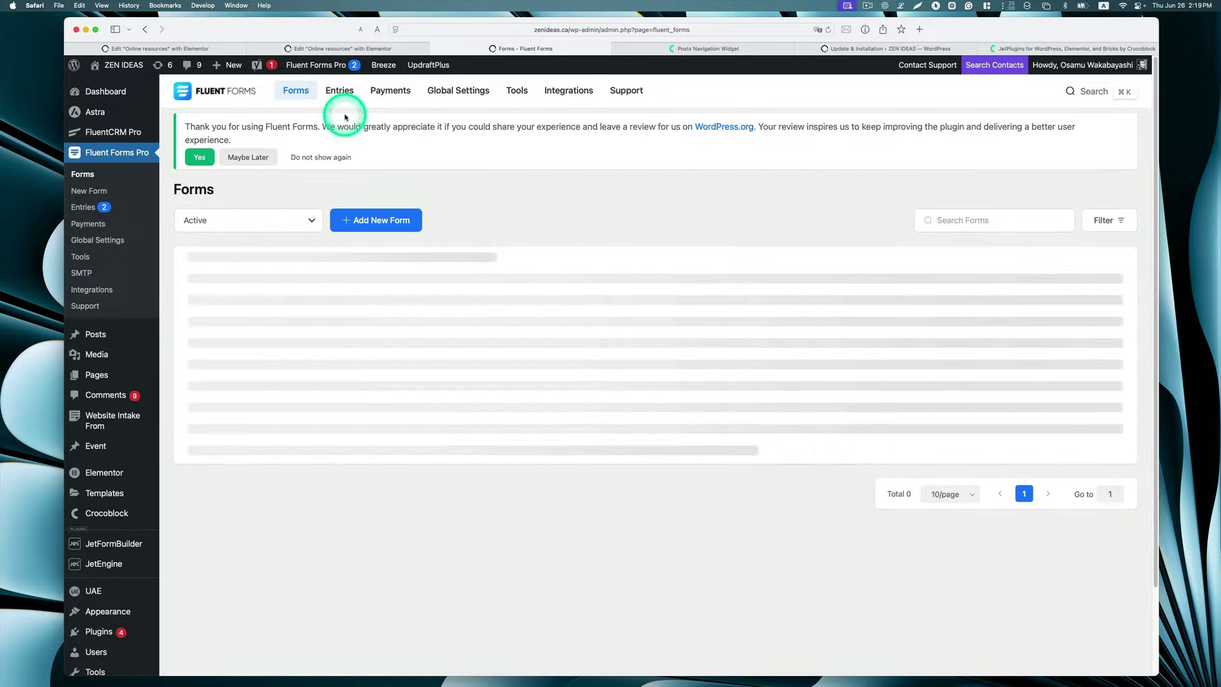
left_click(385, 229)
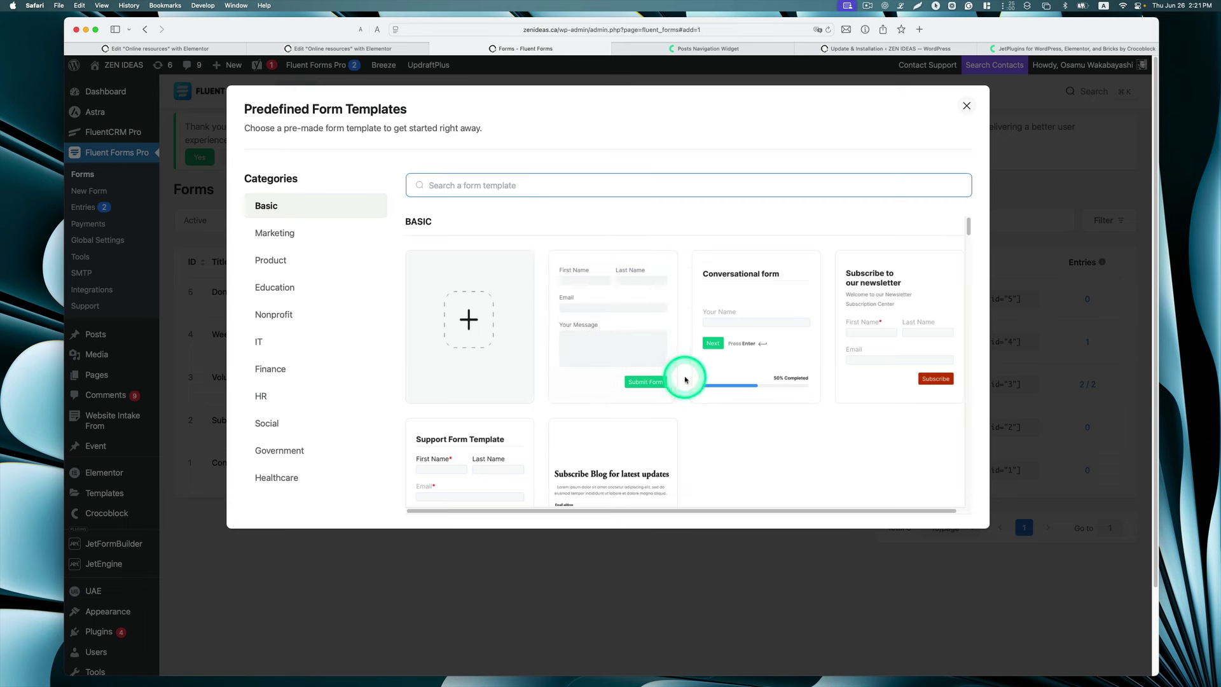
left_click(900, 335)
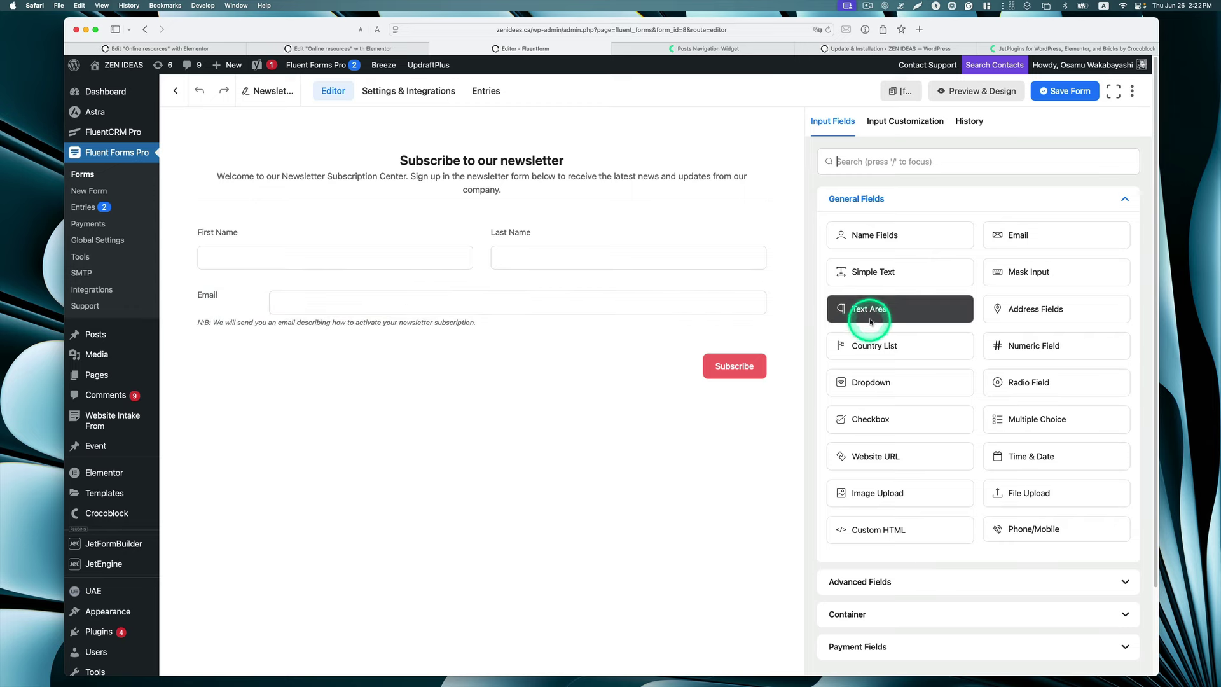
left_click_drag(893, 310, 514, 369)
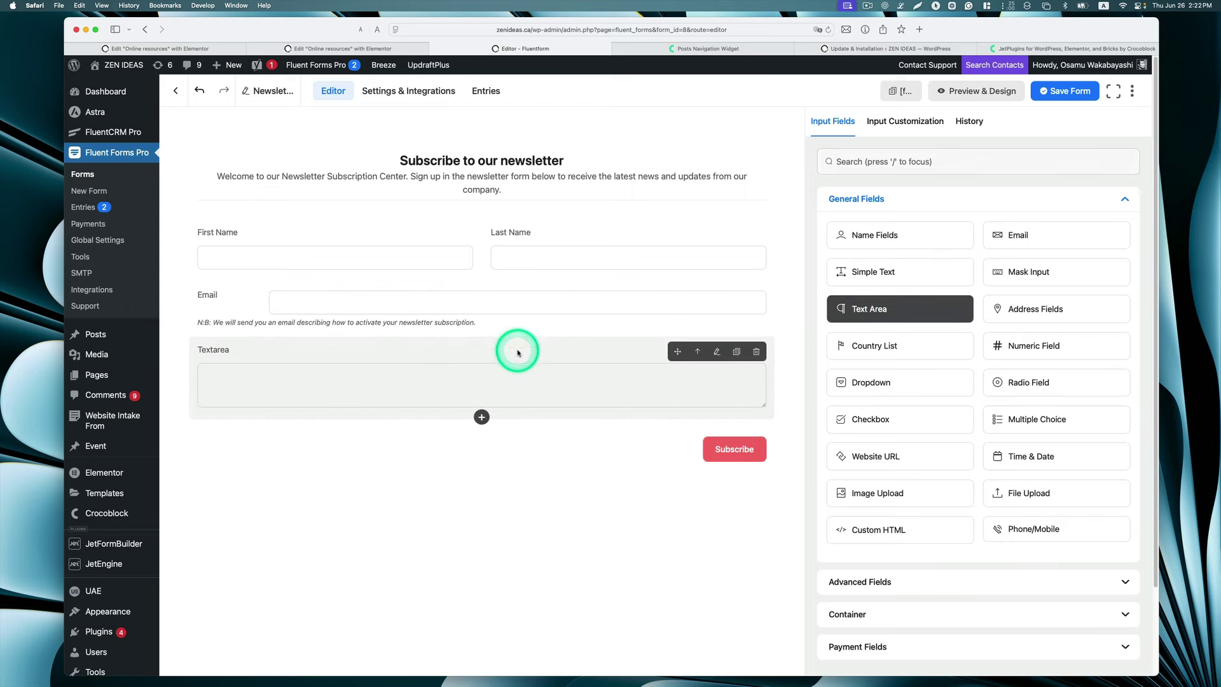
left_click(754, 353)
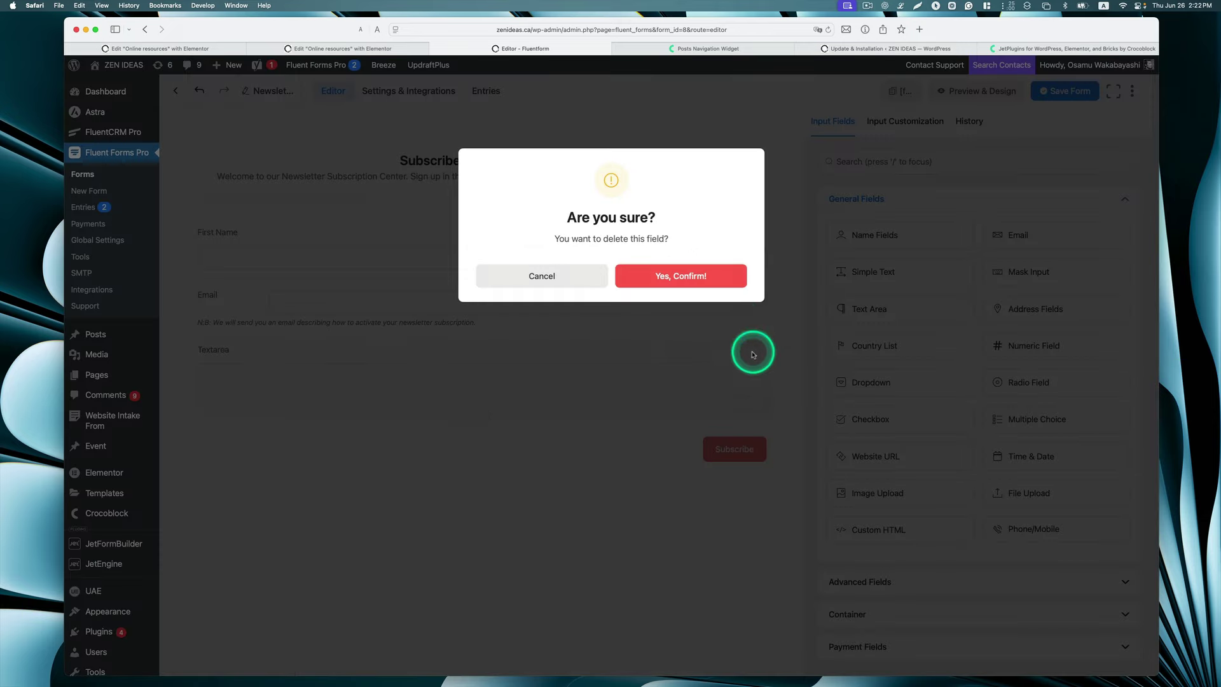
left_click(703, 275)
Add a Simple Text field between the Email field and the Subscribe button and label it "Your Organization Name".
left_click_drag(907, 280, 532, 360)
left_click(519, 387)
left_click_drag(900, 206, 809, 213)
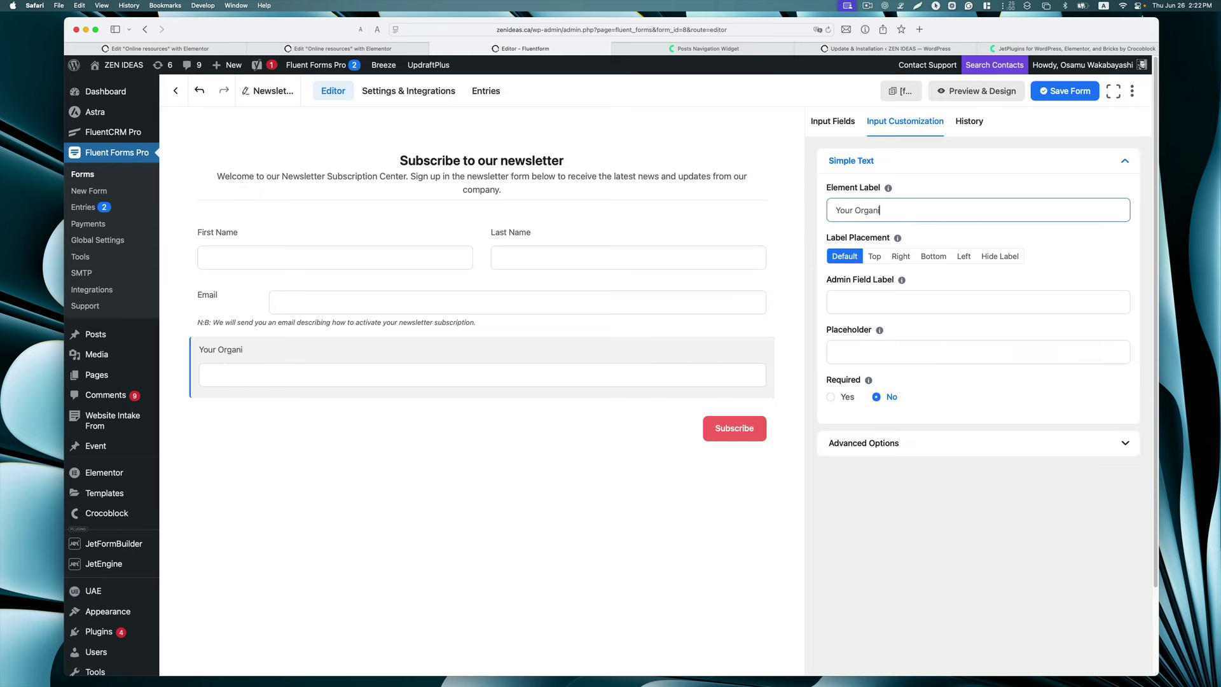
type("Your Organization Name")
Set the Subscribe button's style to Default.
left_click(573, 432)
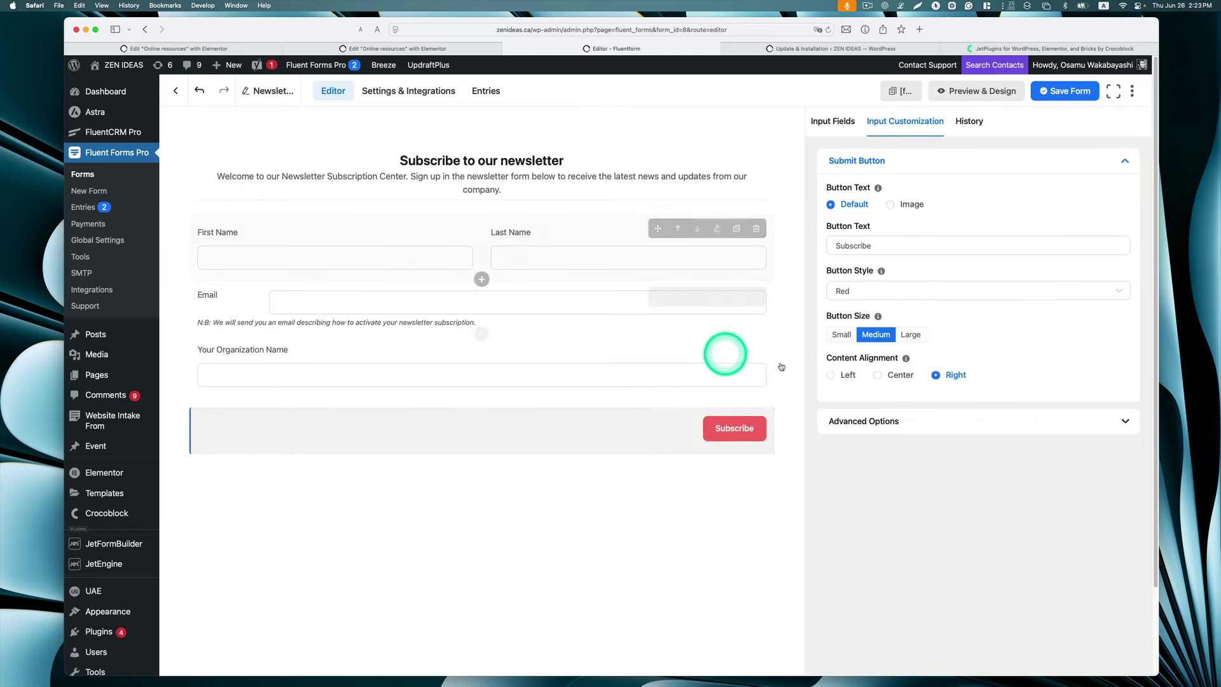
left_click(859, 294)
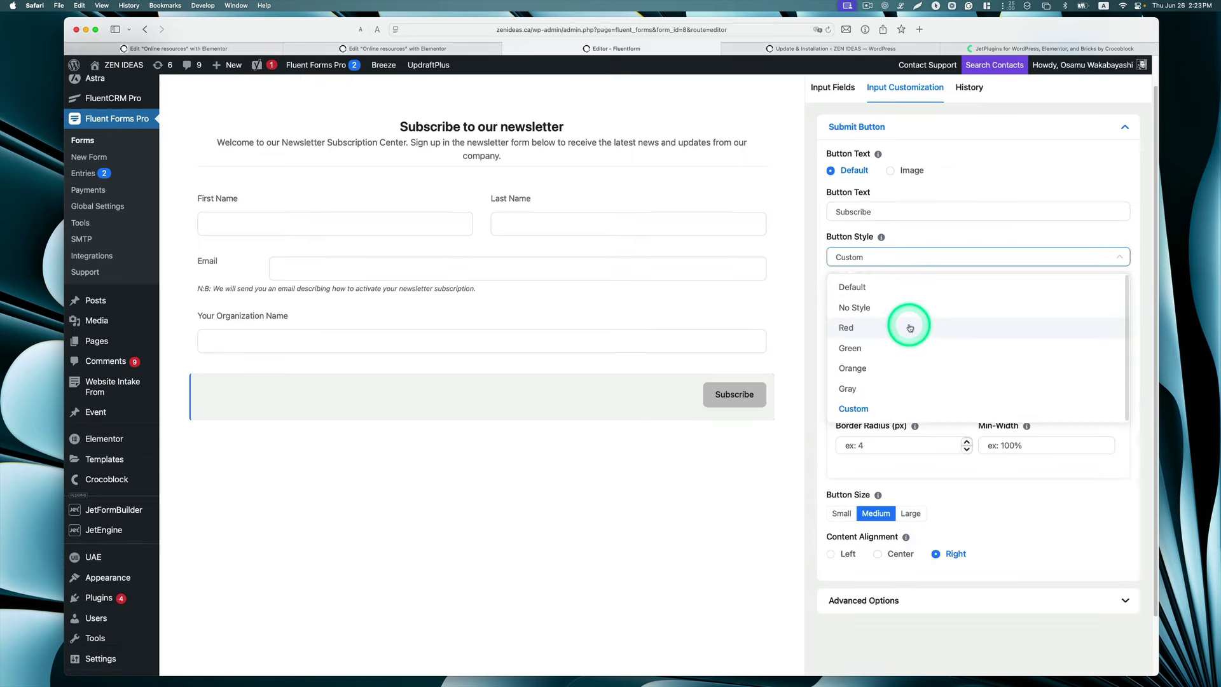
scroll(899, 305, "up", 1)
left_click(894, 302)
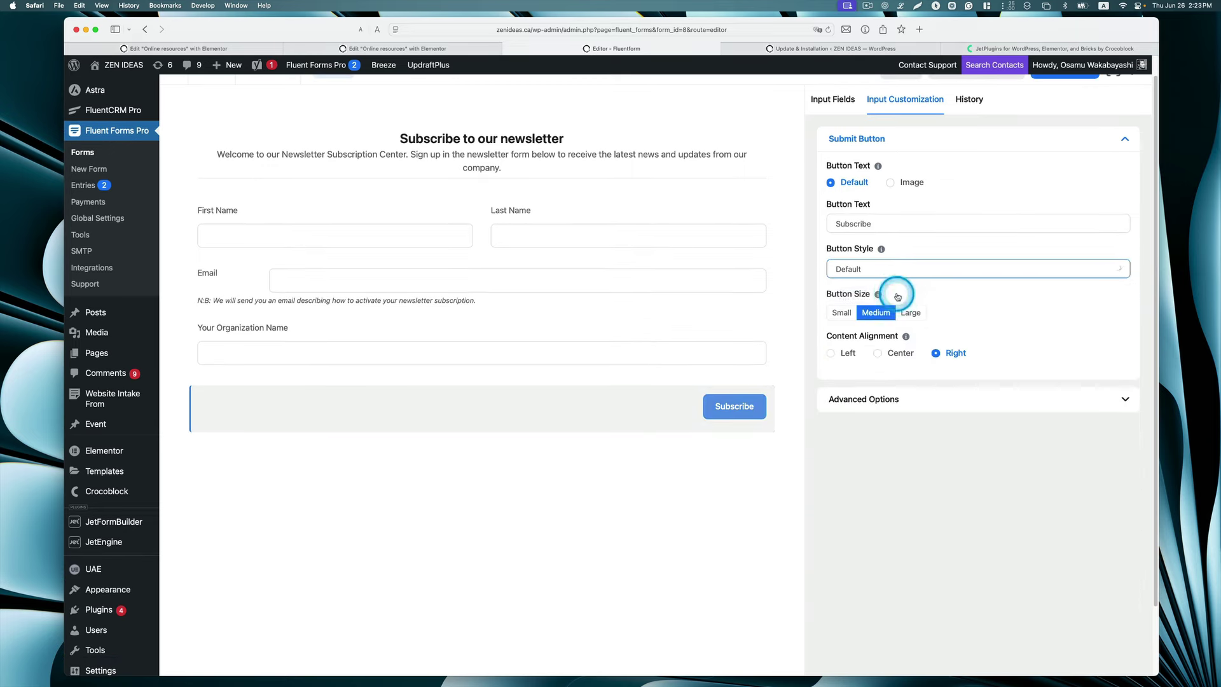
scroll(820, 474, "up", 1)
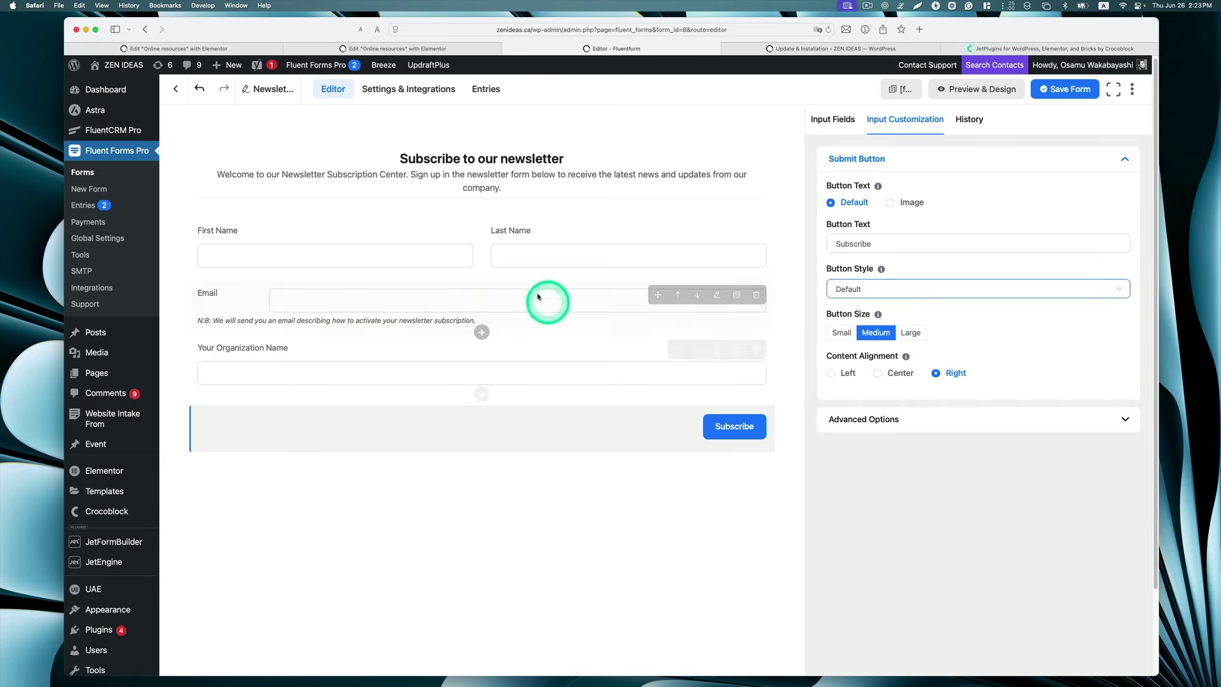
Make the First Name part of the form's name fields required.
left_click(547, 274)
left_click(1121, 257)
scroll(990, 458, "down", 1)
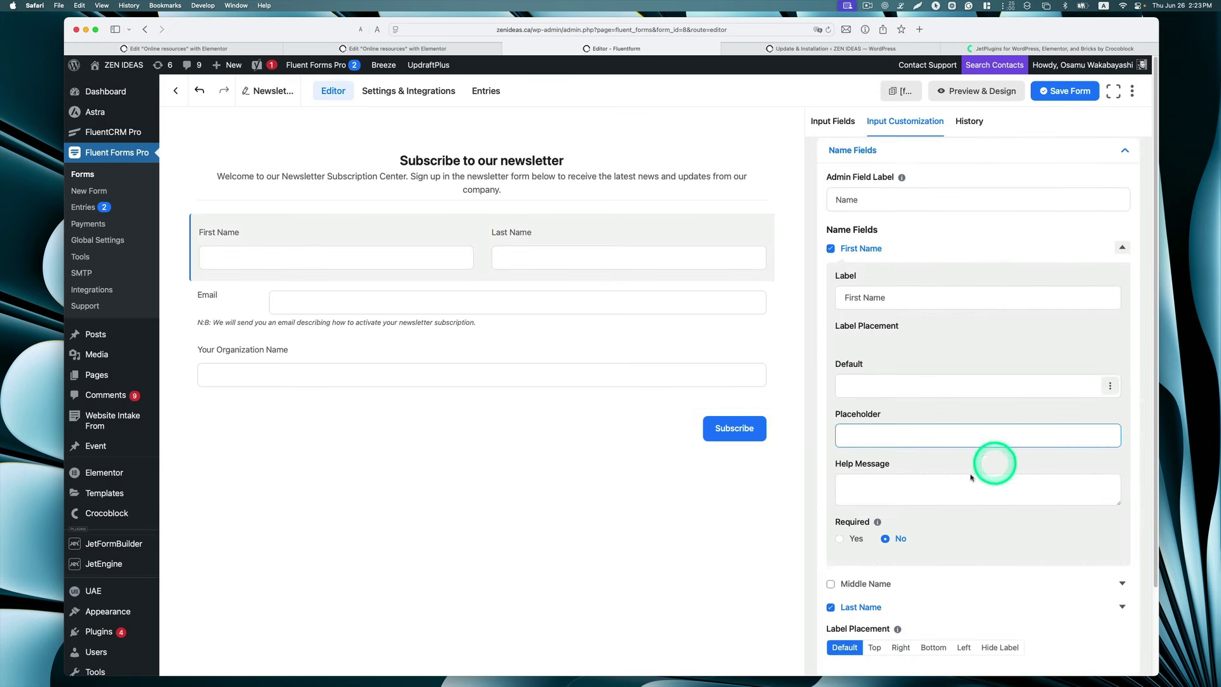
left_click(840, 539)
left_click(854, 479)
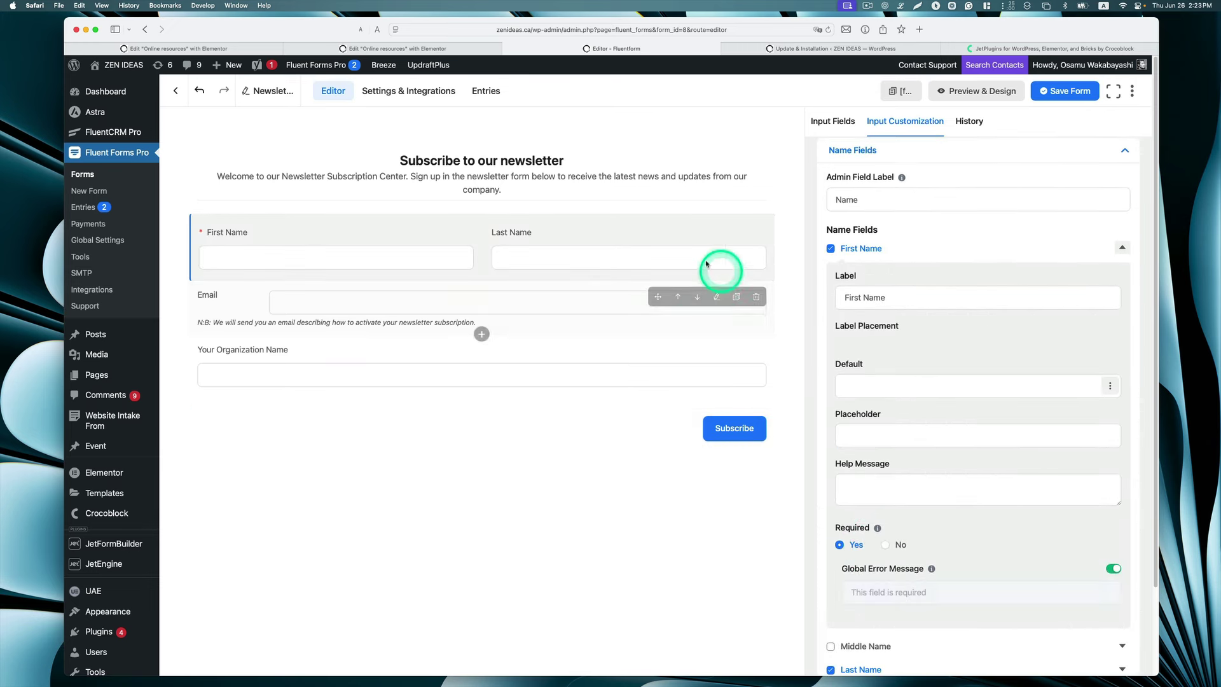
Make the Last Name and Email fields of the form required.
left_click(608, 239)
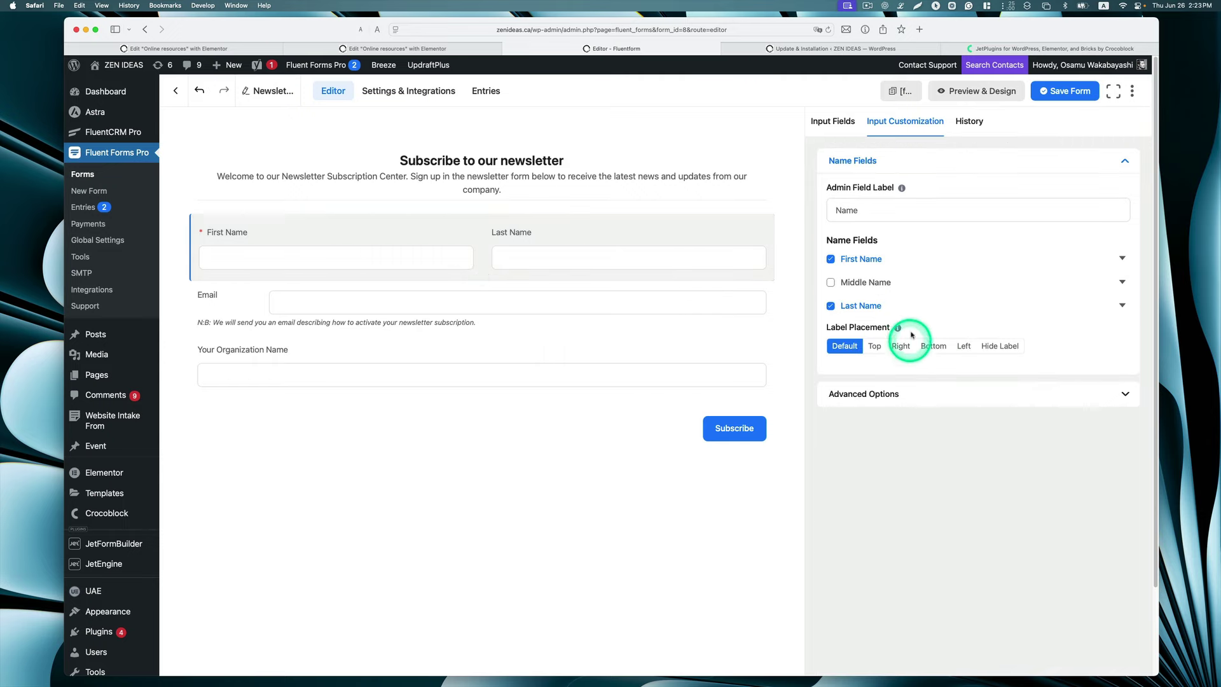
left_click(1121, 307)
scroll(927, 477, "down", 2)
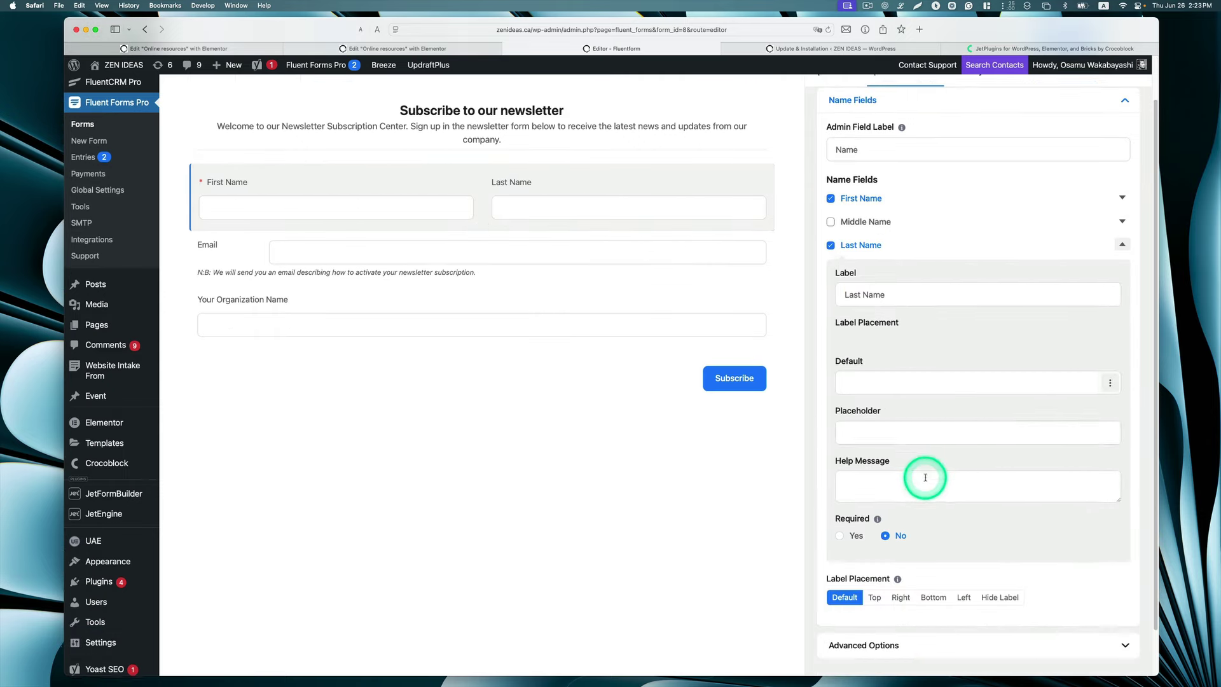
left_click(927, 479)
left_click(854, 527)
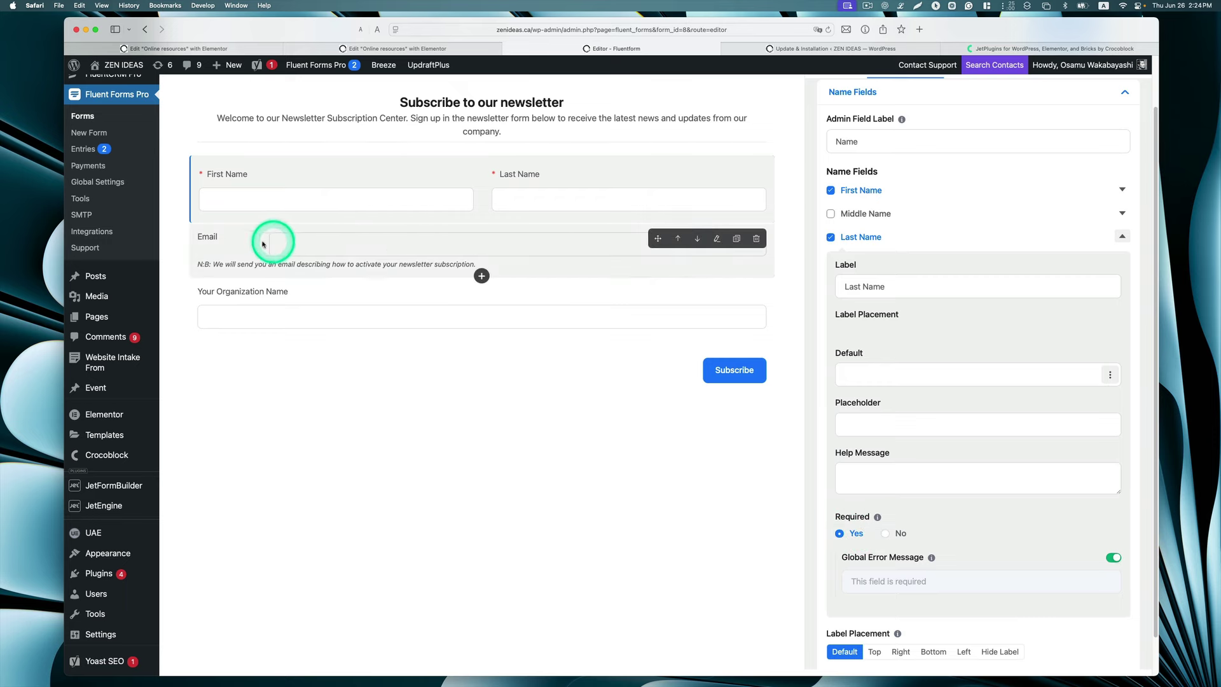
left_click(238, 240)
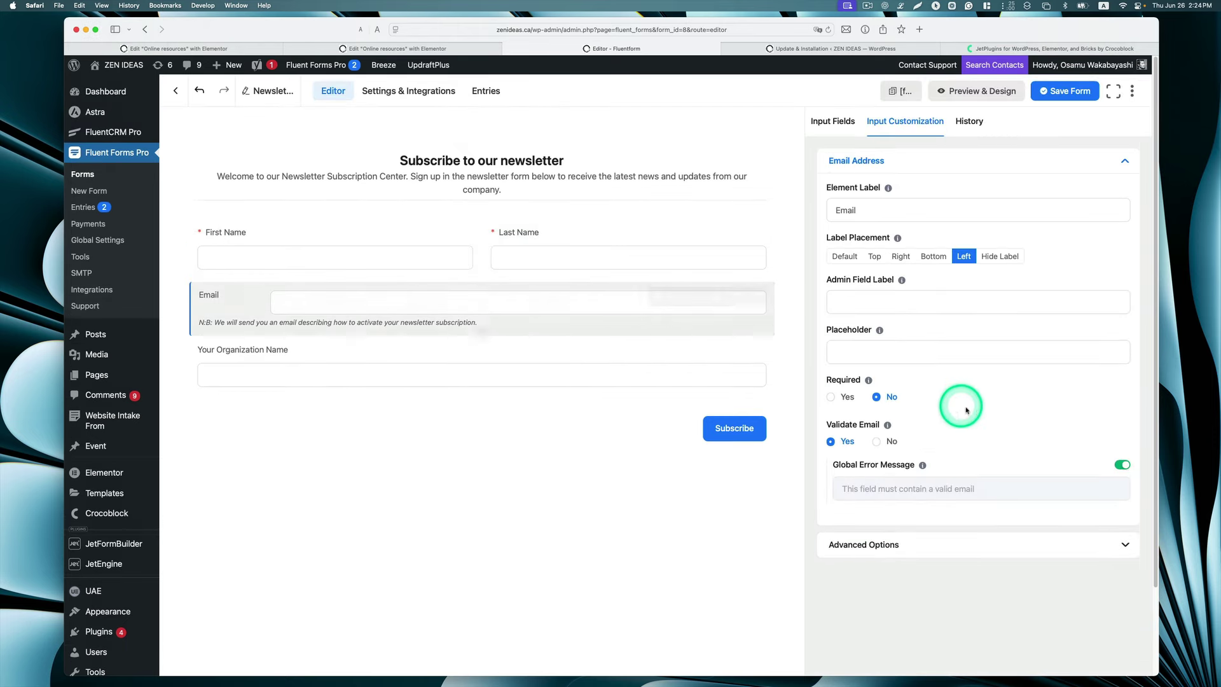
left_click(831, 398)
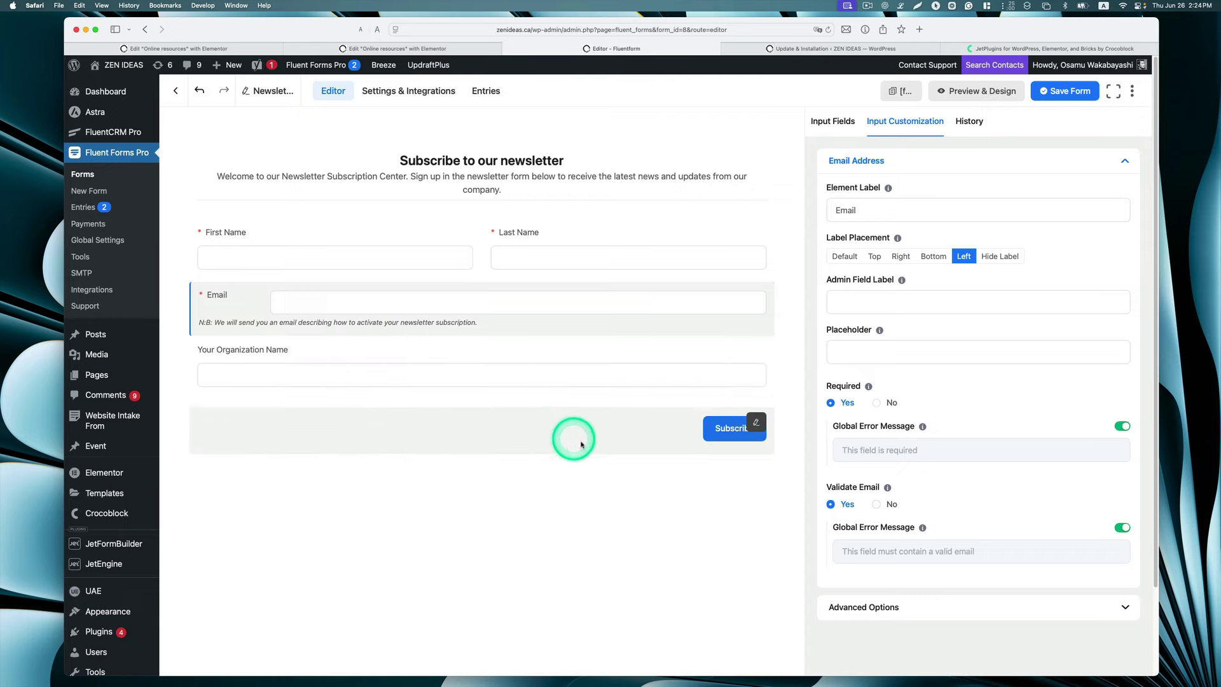
Delete the "Subscribe to our newsletter" heading section from the form and save the form.
left_click(605, 164)
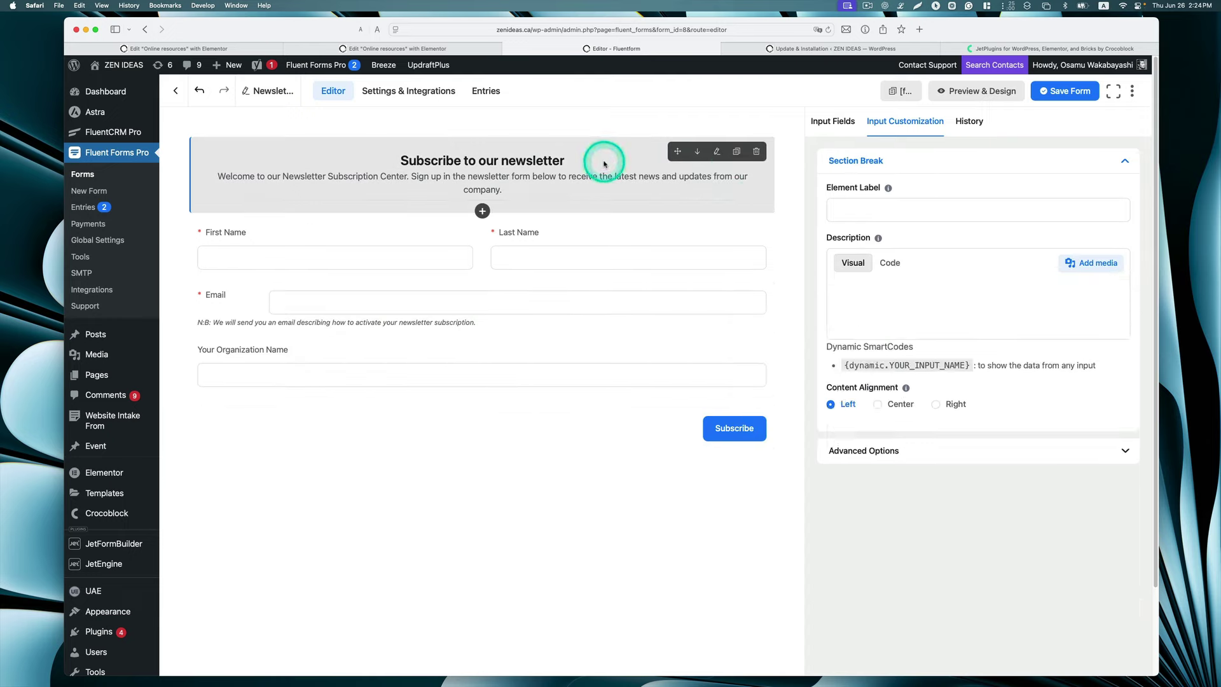
left_click(757, 151)
left_click(683, 280)
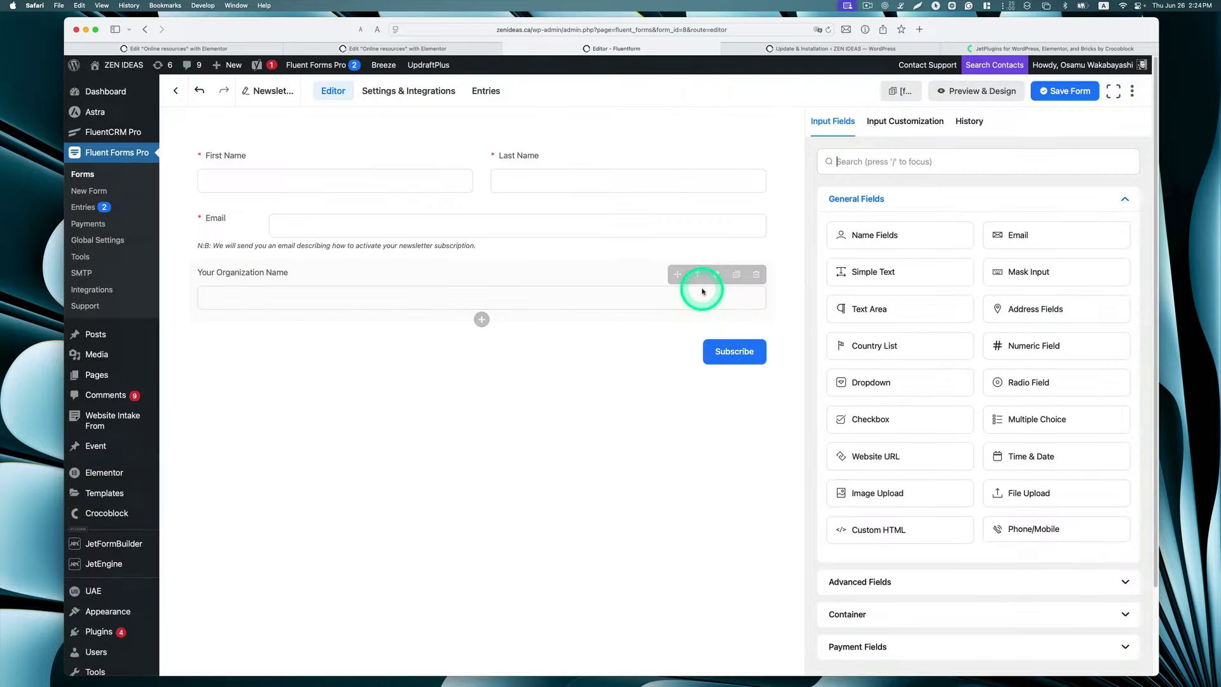
left_click(1068, 91)
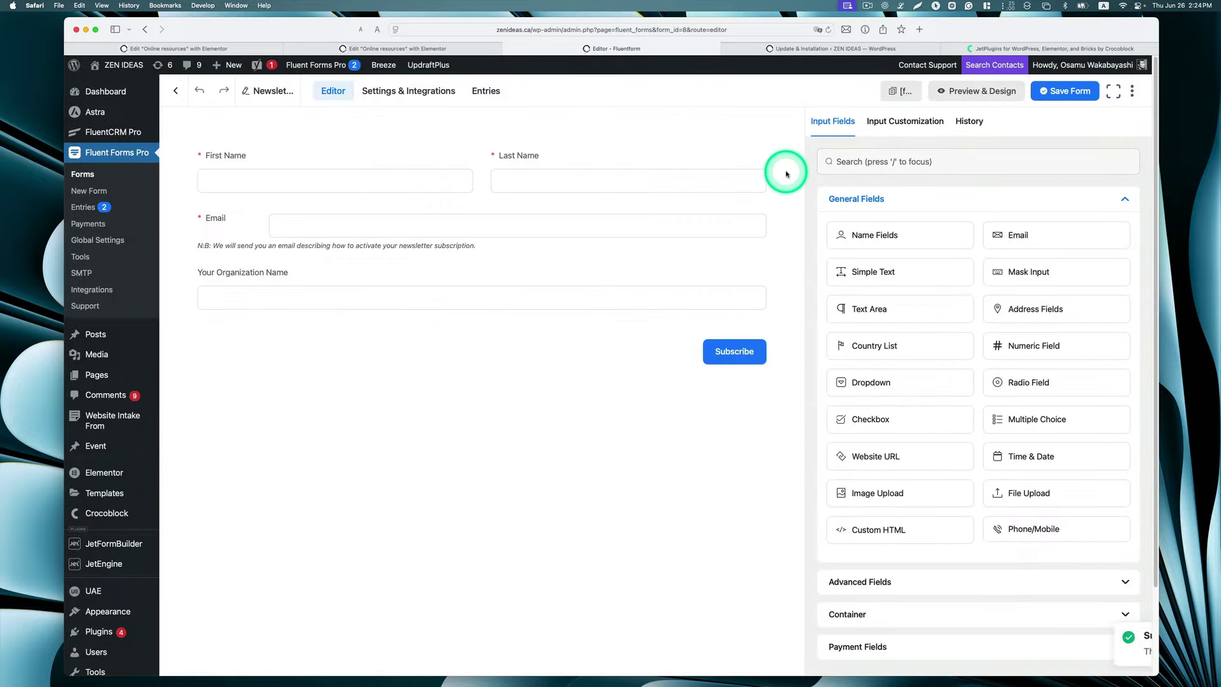
Change the form's confirmation message to "Thank you for subscribing.".
left_click(442, 93)
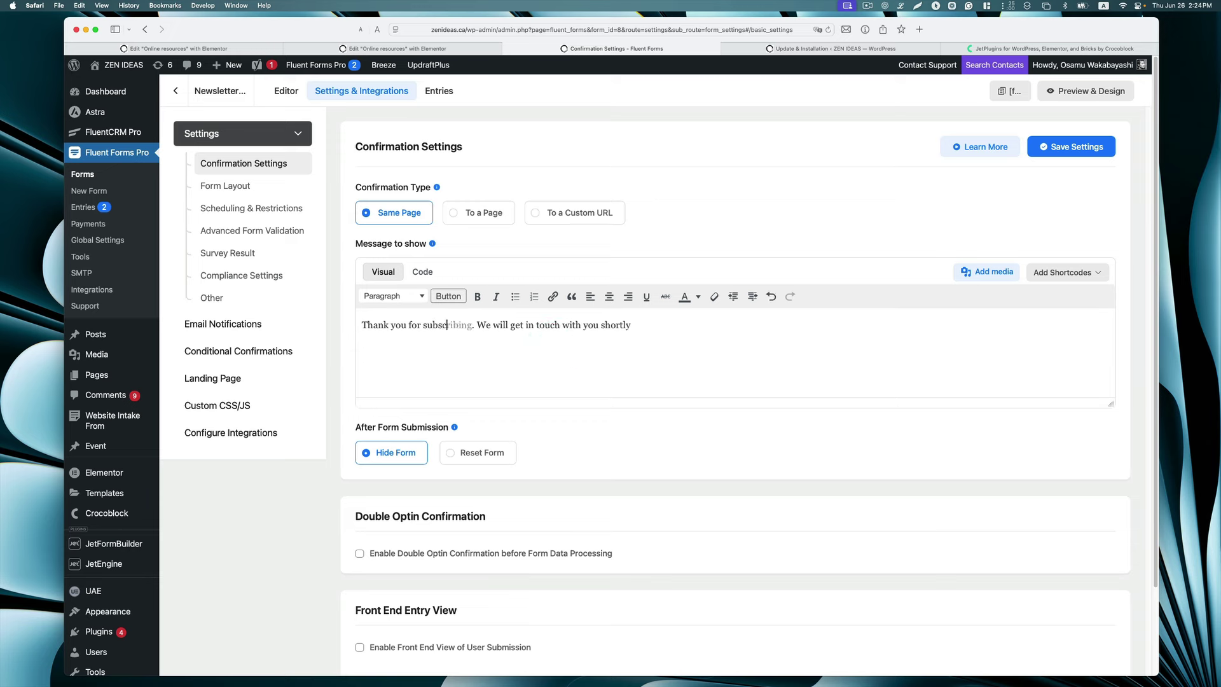
type(".")
left_click_drag(478, 325, 678, 323)
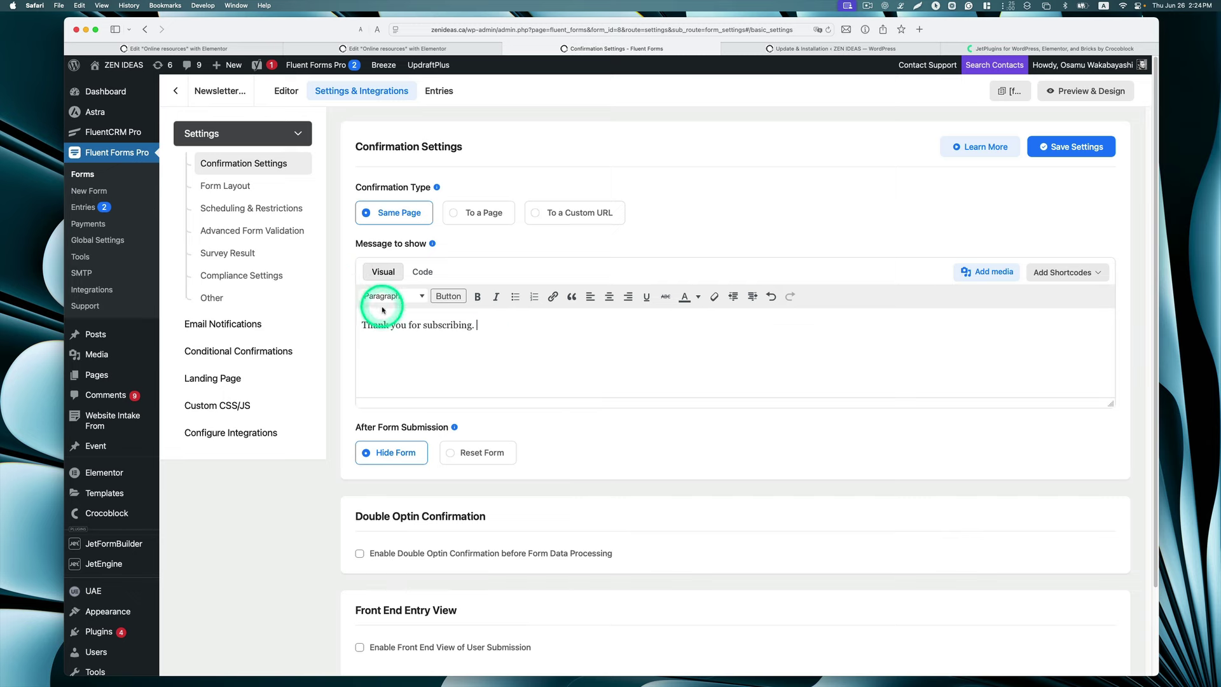
scroll(348, 324, "down", 10)
Edit the Admin Notification Email so it is sent to the site owner's e-mail address.
left_click(240, 318)
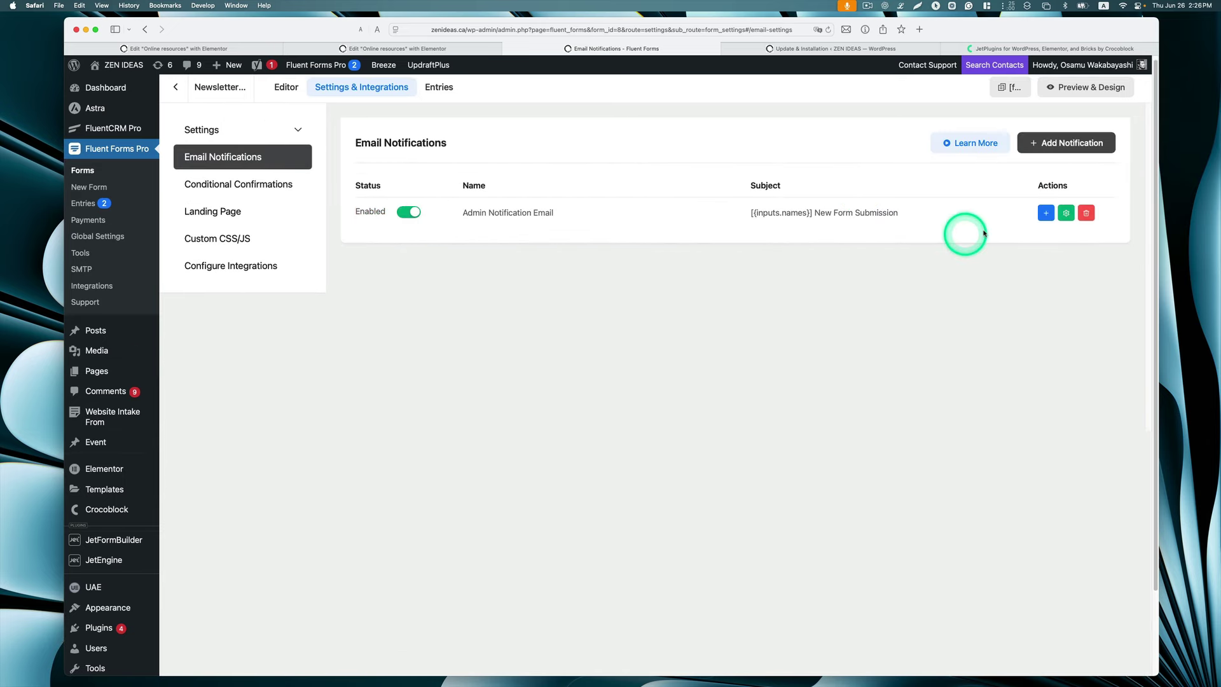
left_click(1066, 213)
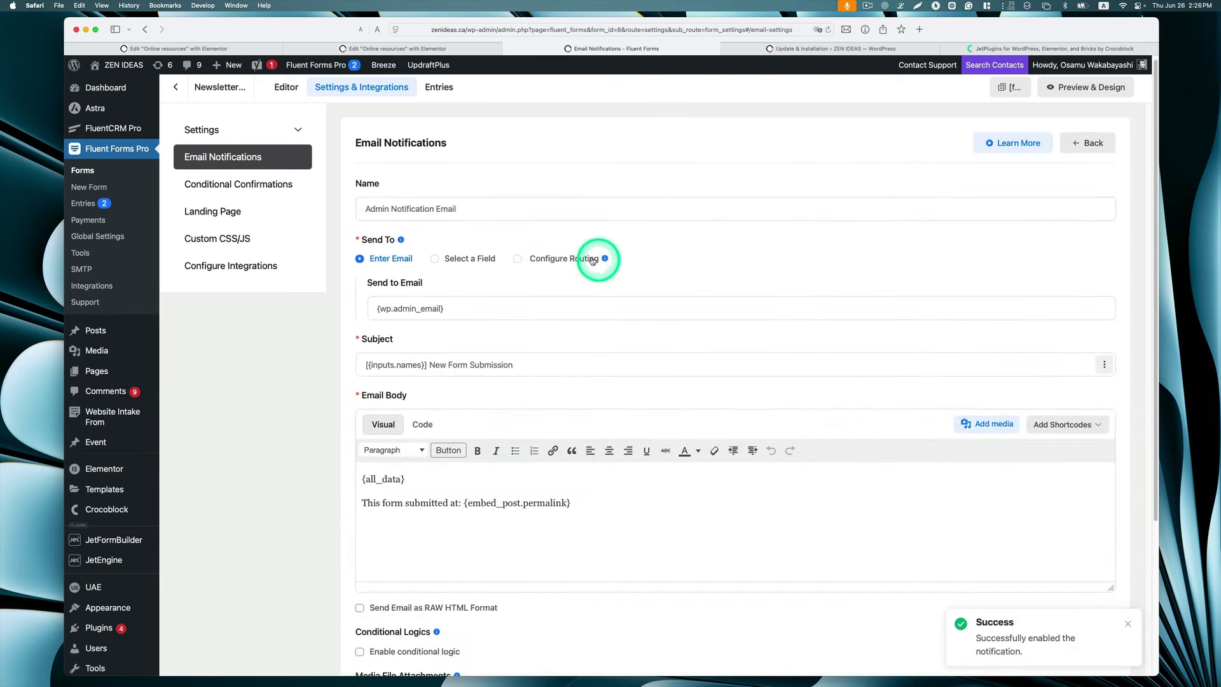
scroll(545, 302, "down", 1)
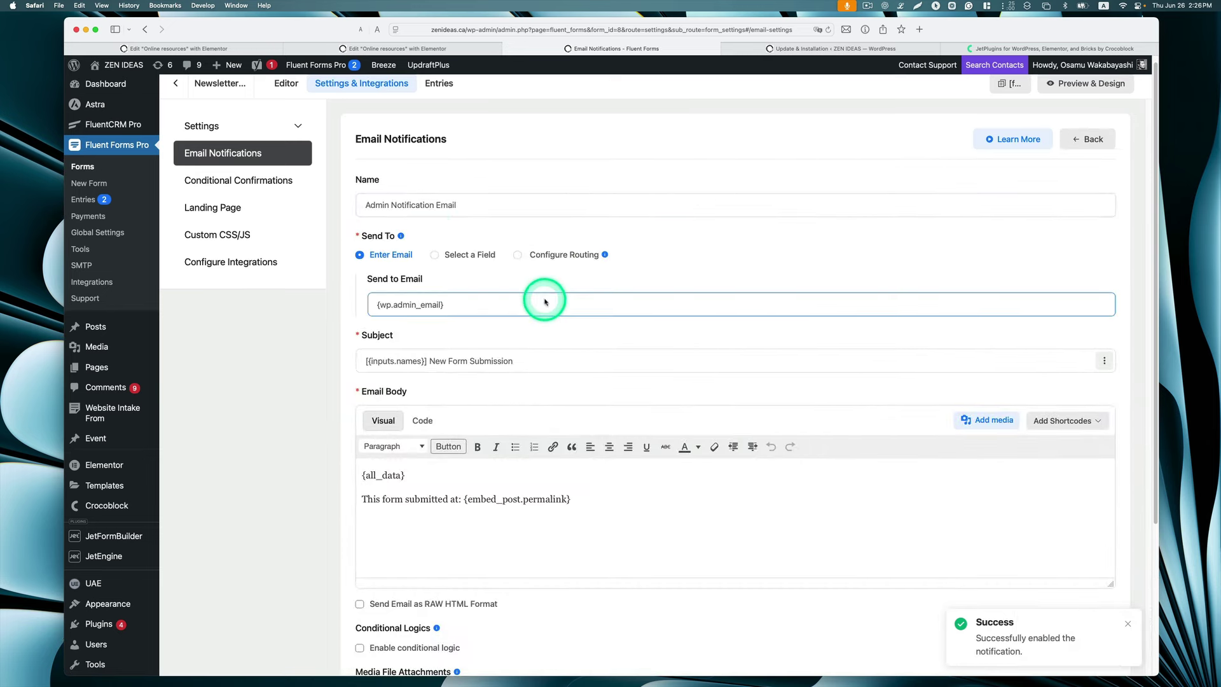
scroll(553, 297, "down", 1)
triple_click(466, 290)
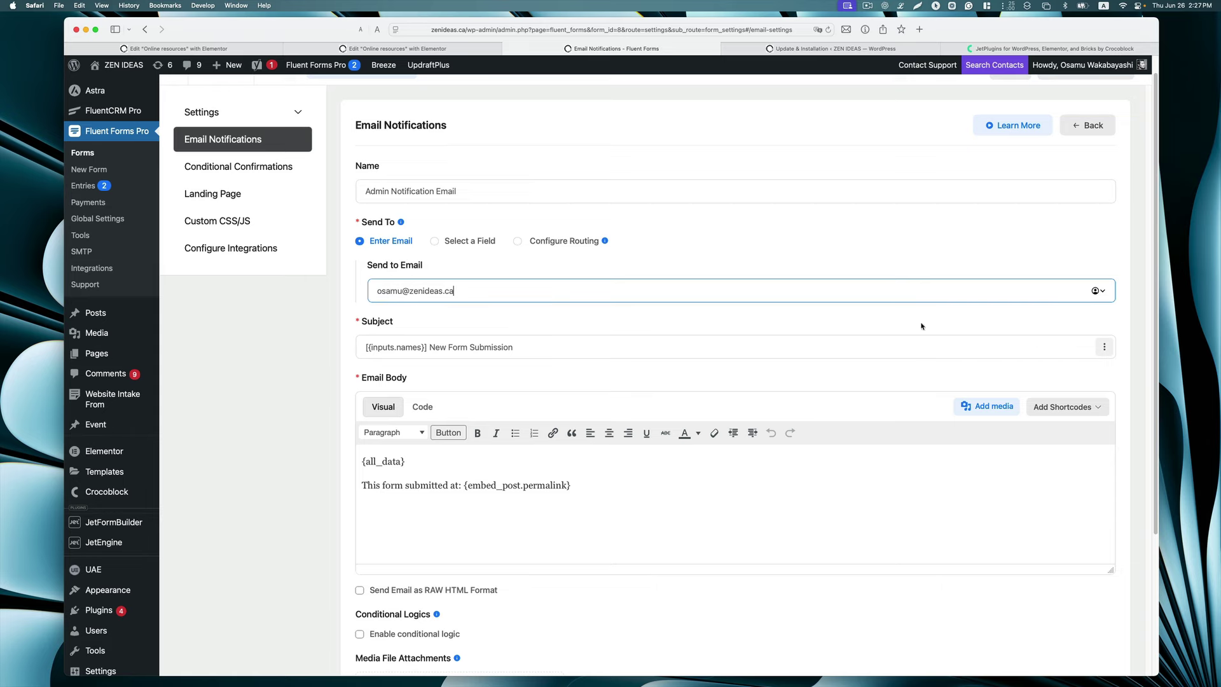
Reword the notification subject to "New Subscription" after the names shortcode and save the notification.
scroll(758, 387, "down", 1)
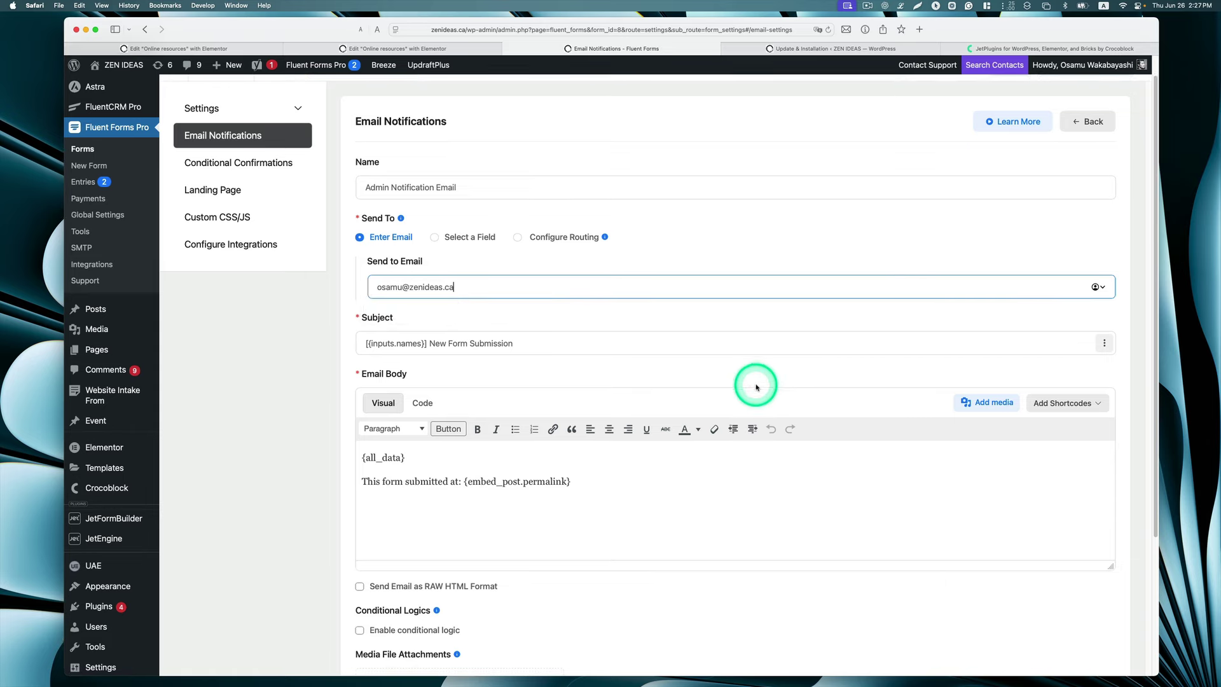
double_click(480, 343)
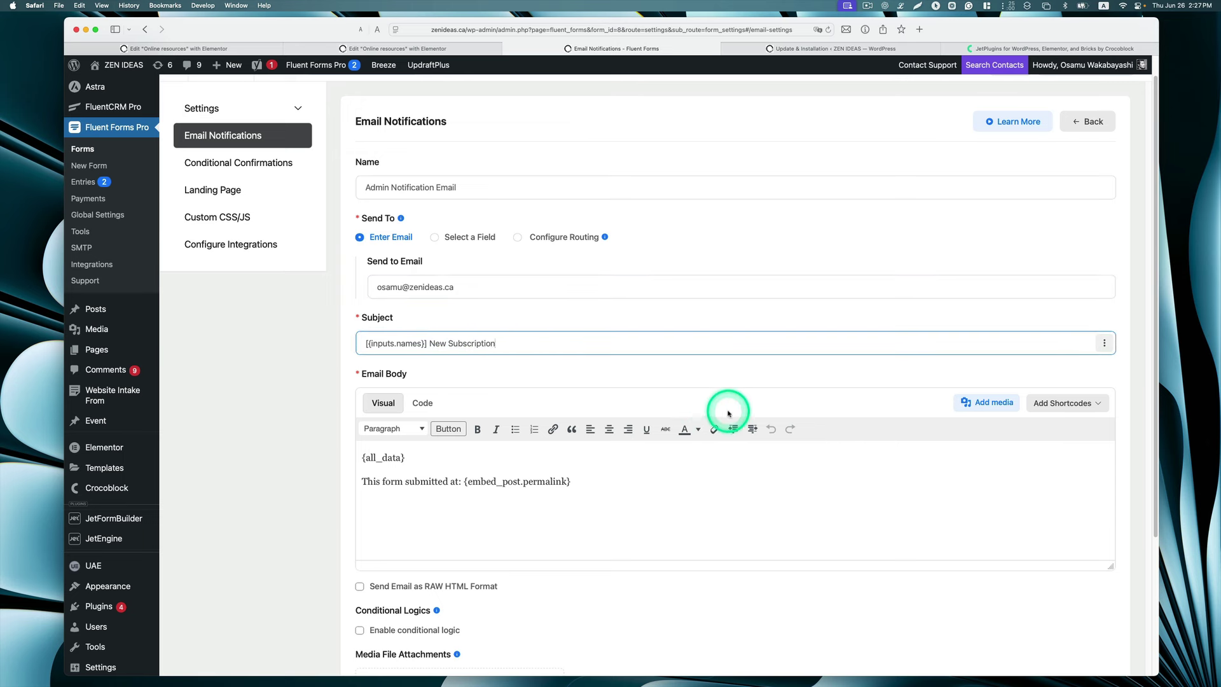
scroll(729, 413, "down", 5)
left_click(395, 611)
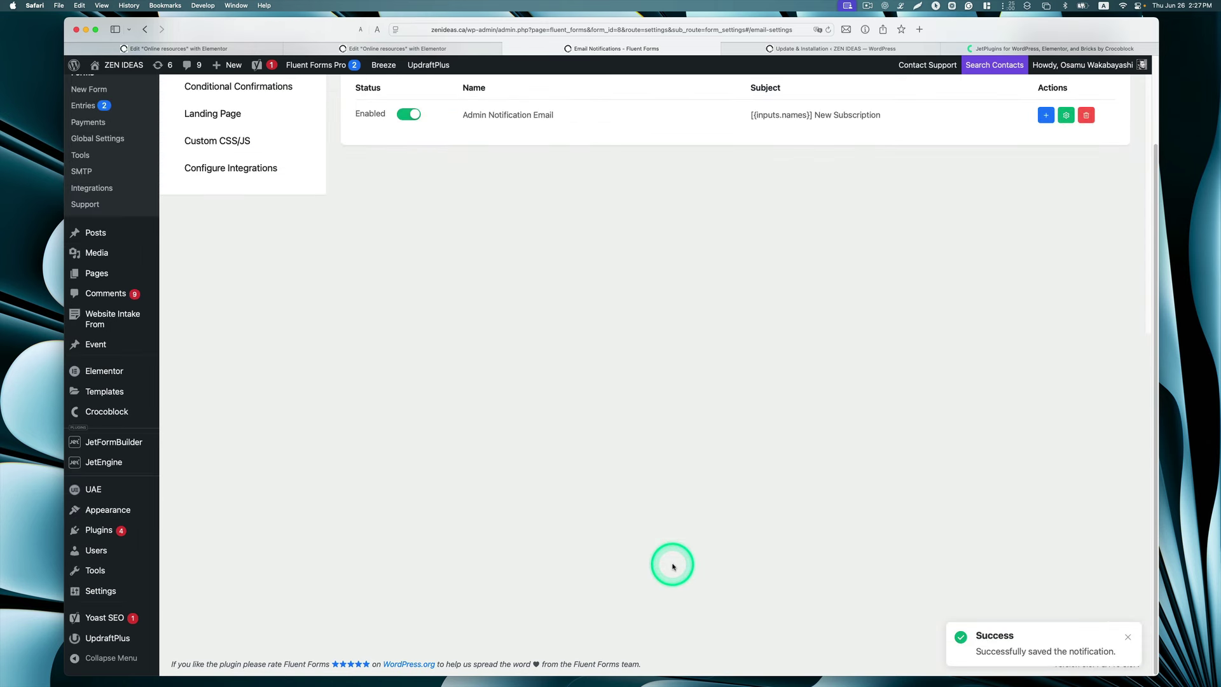
Add a new FluentCRM integration feed to the newsletter form.
scroll(684, 413, "up", 3)
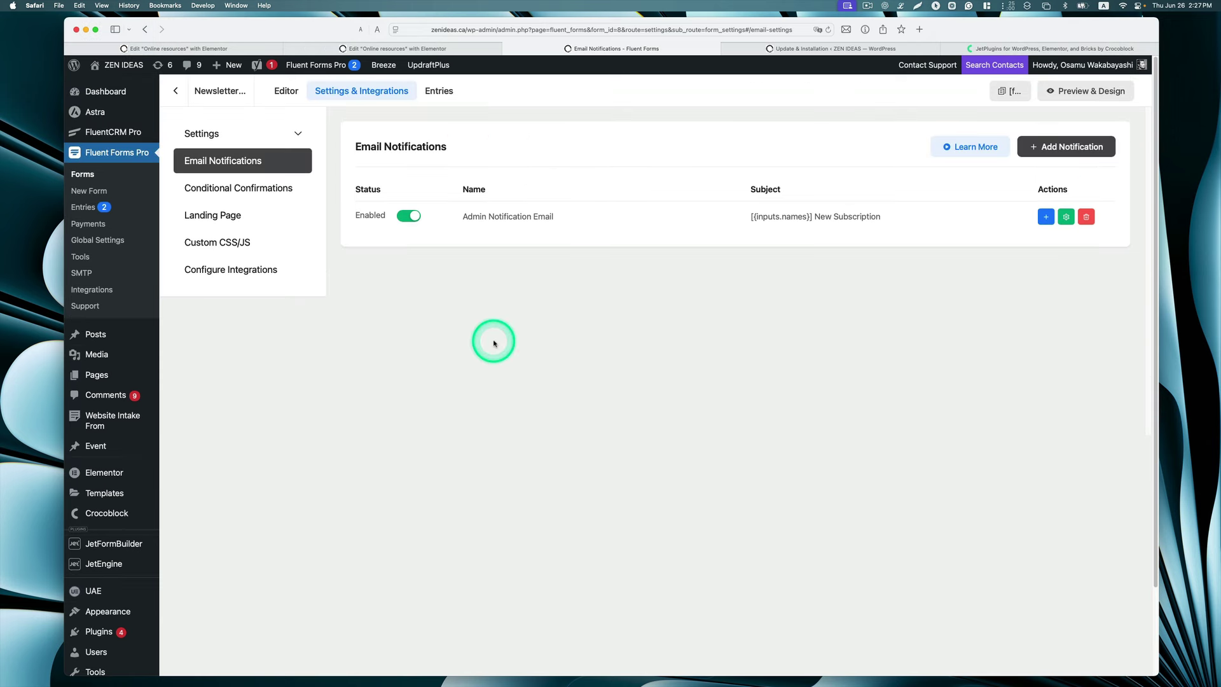
left_click(213, 268)
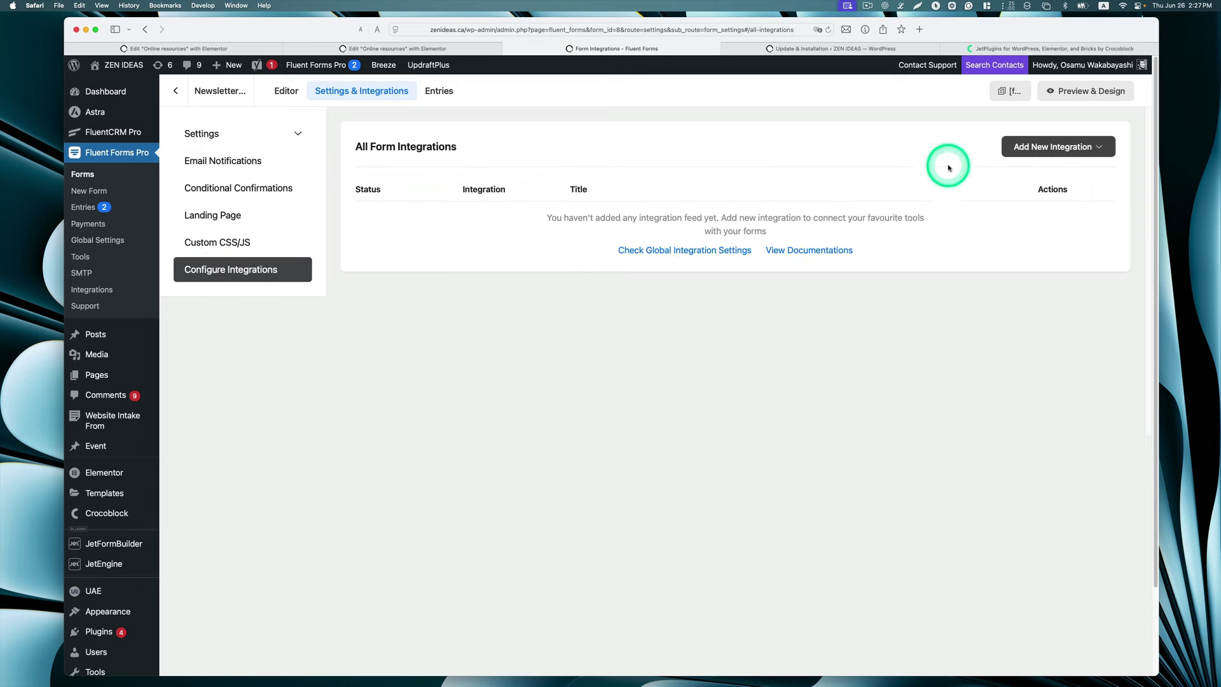
left_click(1034, 151)
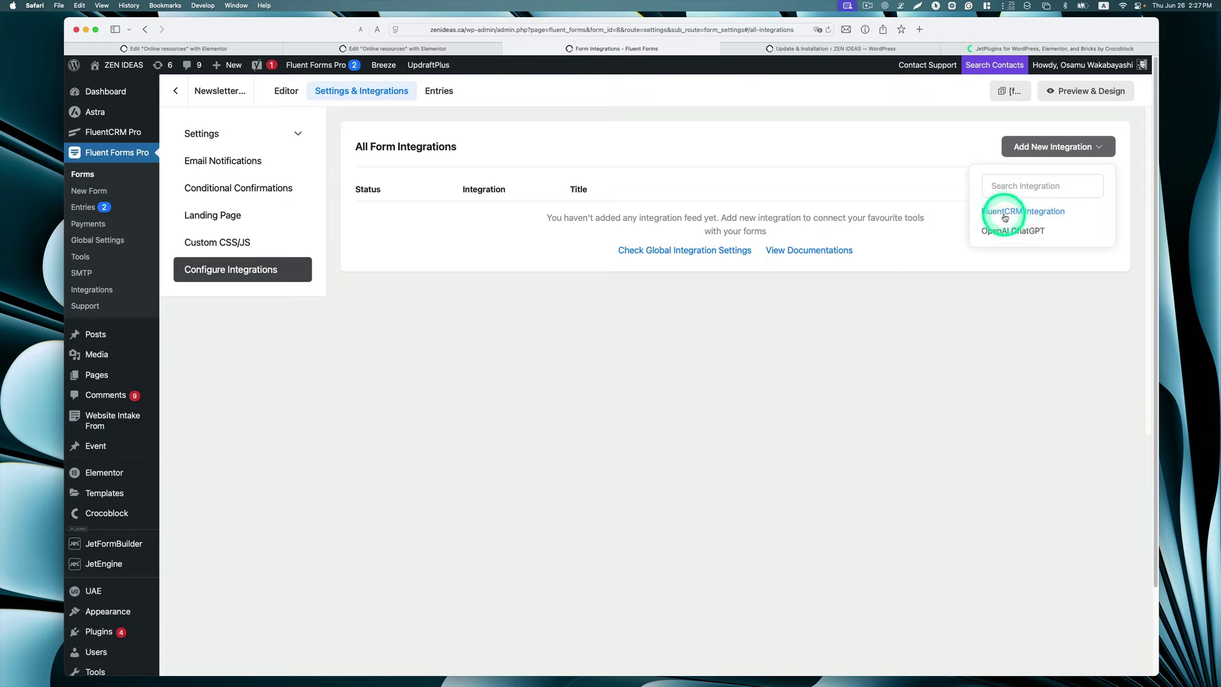
left_click(1008, 215)
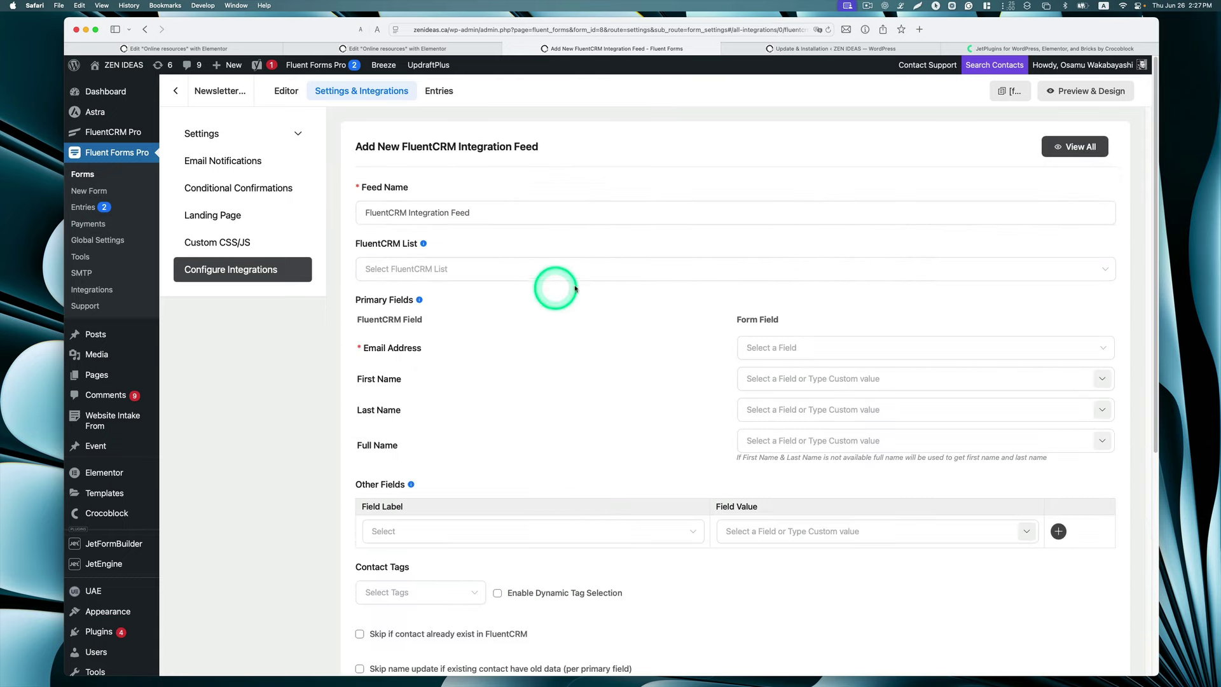
Select "Nonprofit organization" as the FluentCRM list for the integration feed.
left_click(549, 274)
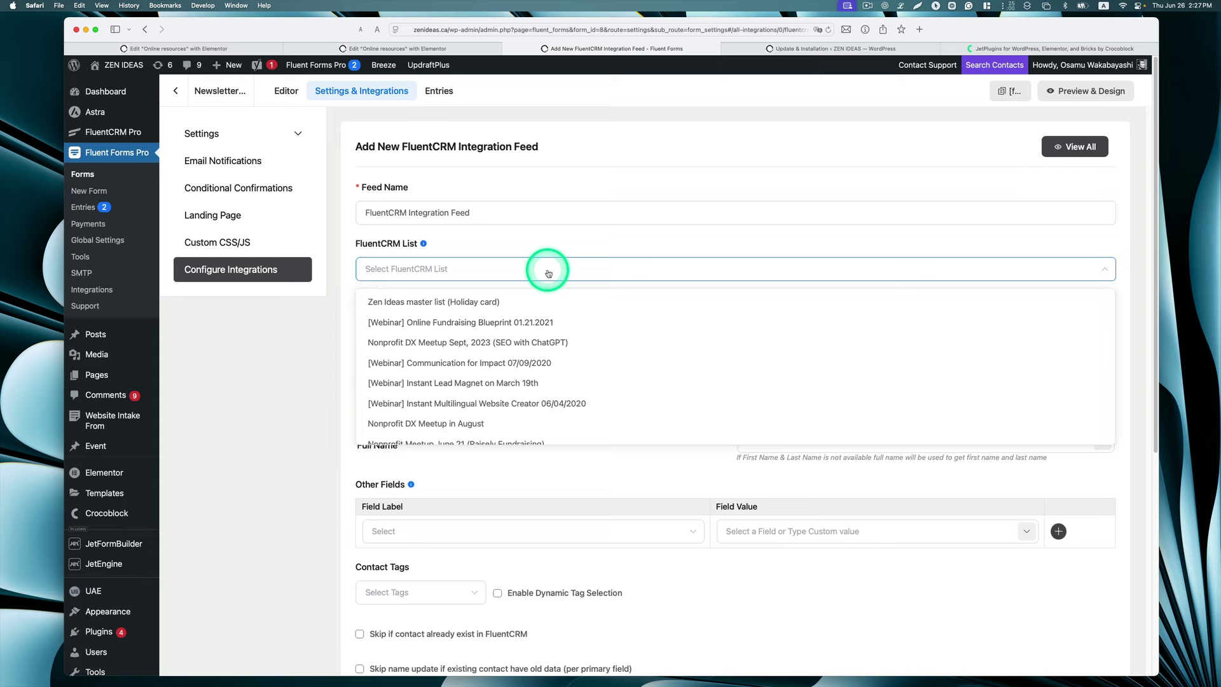
scroll(630, 299, "down", 1)
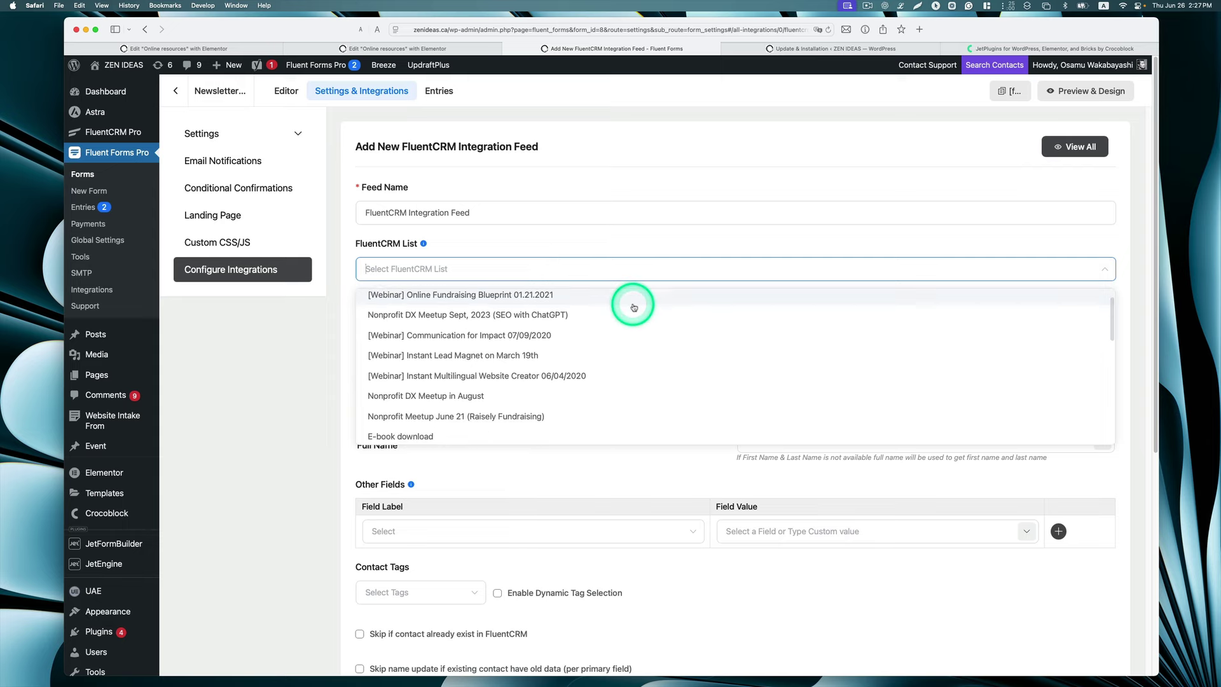
scroll(634, 308, "down", 5)
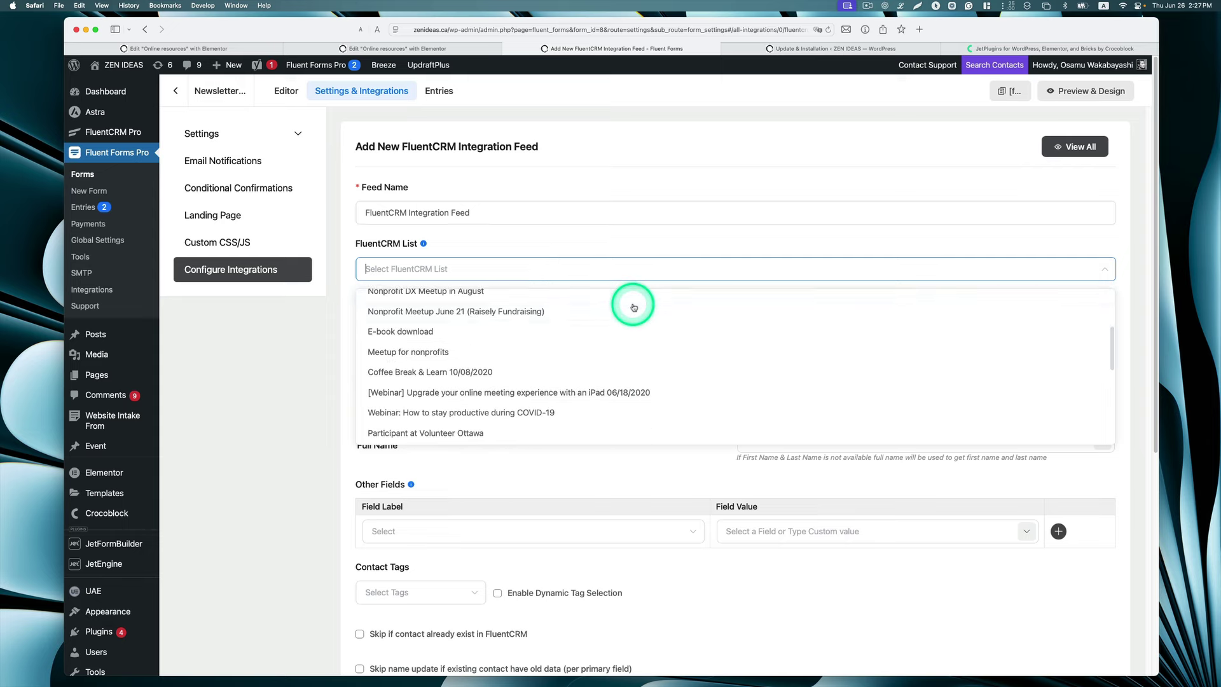
scroll(633, 308, "down", 6)
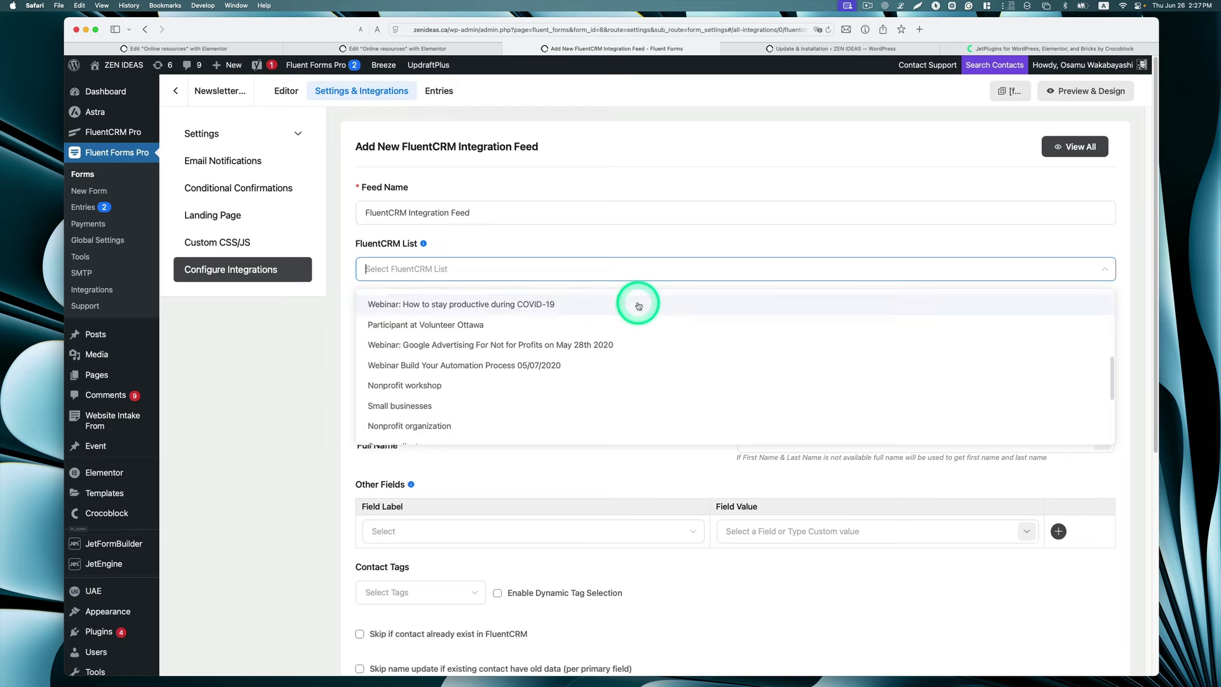
scroll(636, 304, "down", 1)
left_click(453, 402)
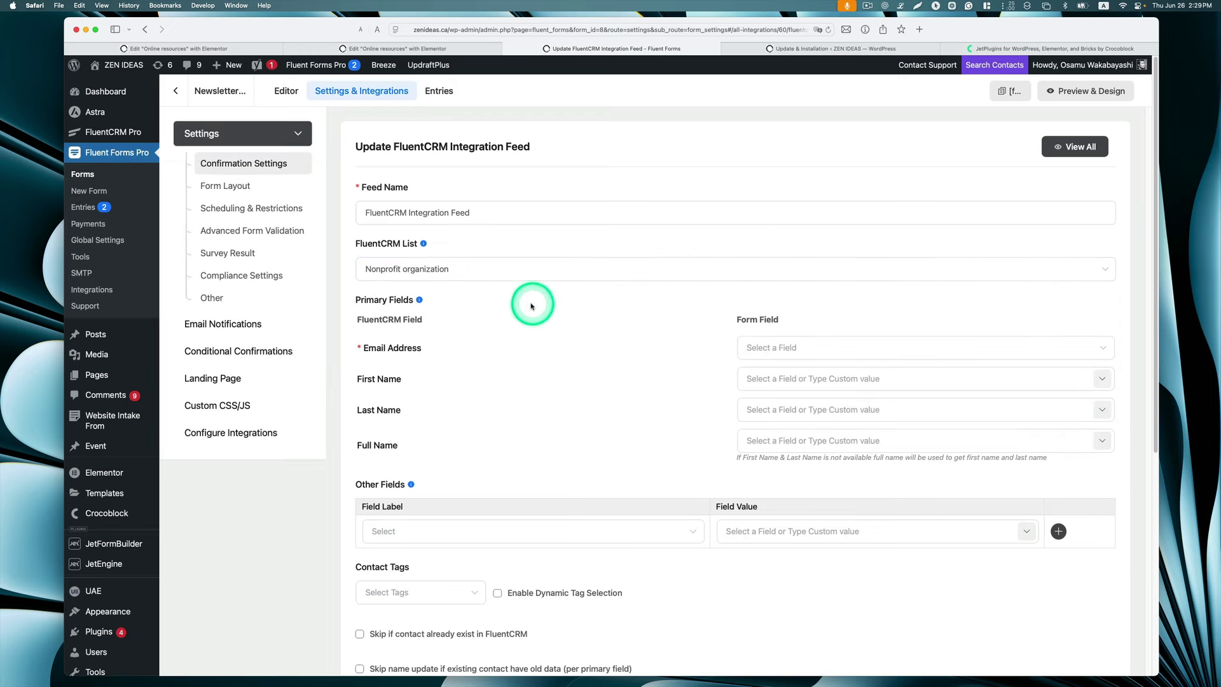
Map the feed's Email Address to the Email form field and its First Name to names[First Name].
left_click(782, 348)
left_click(785, 376)
left_click(815, 379)
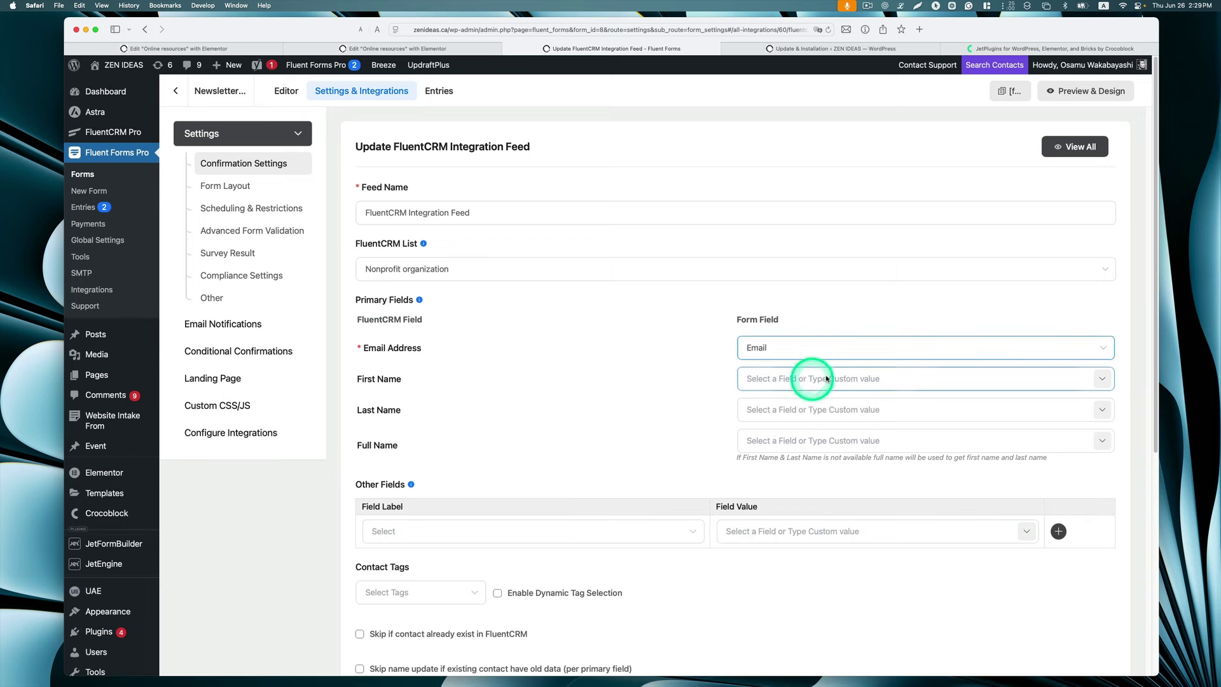
left_click(1100, 379)
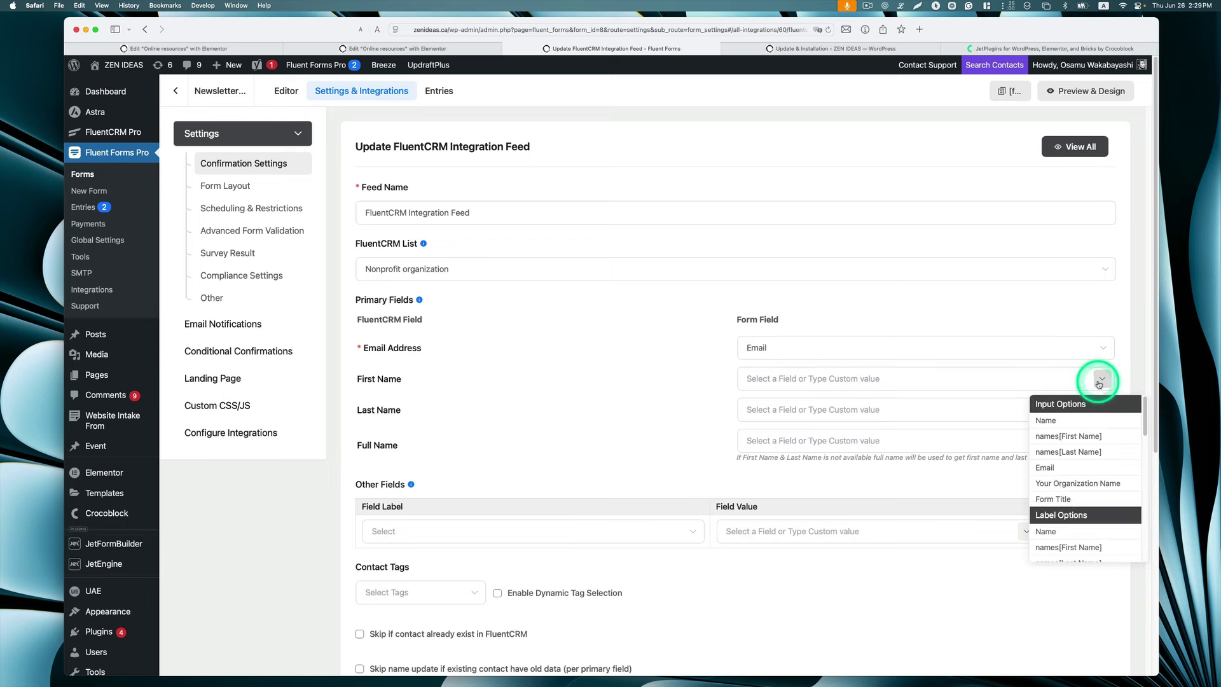
Map the feed's Last Name to names[Last Name] and its Full Name to the Name input.
left_click(959, 410)
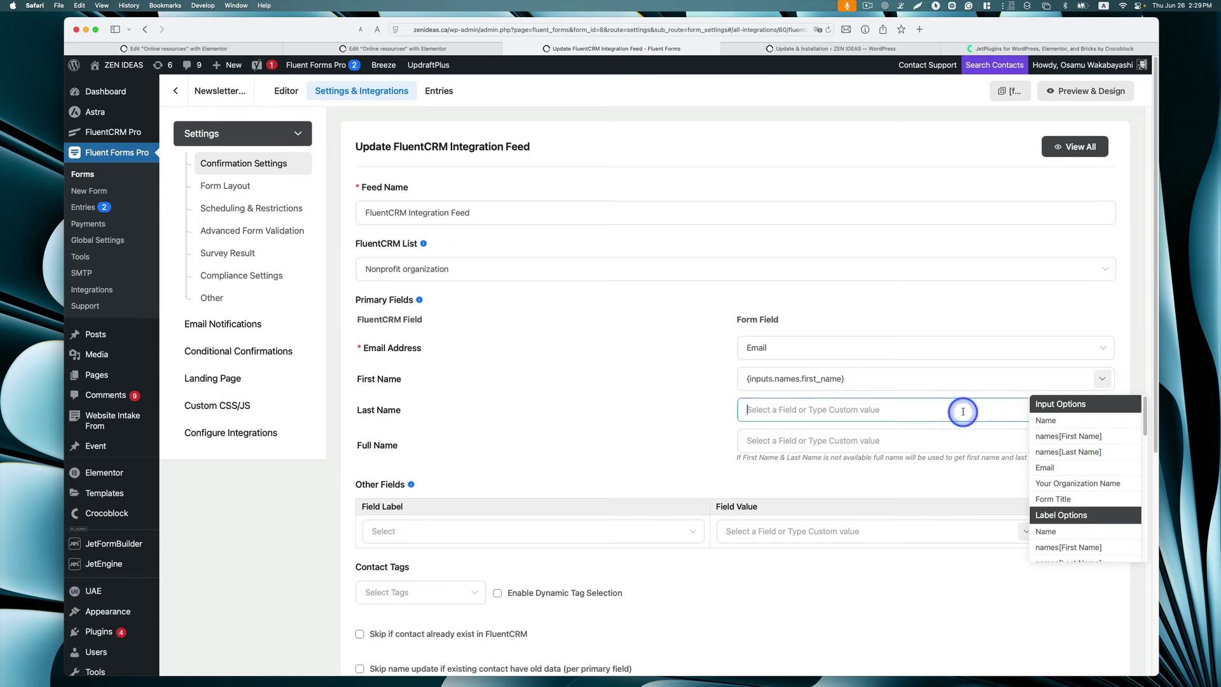
left_click(1102, 410)
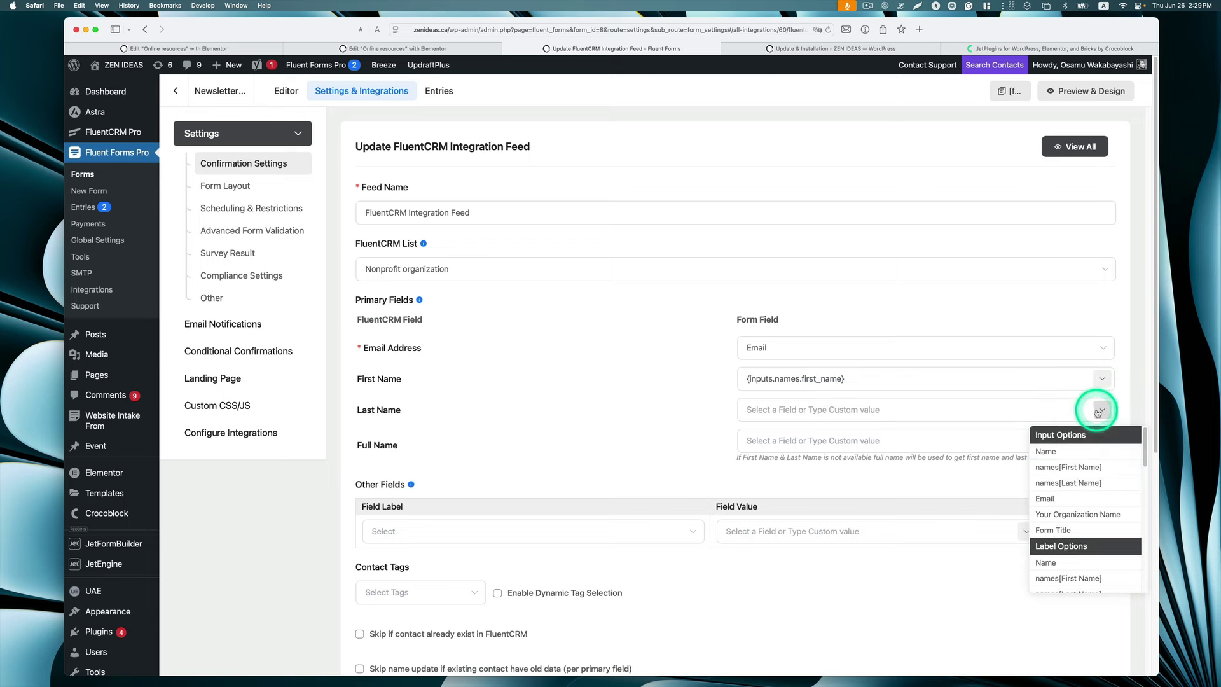
left_click(1081, 483)
left_click(888, 449)
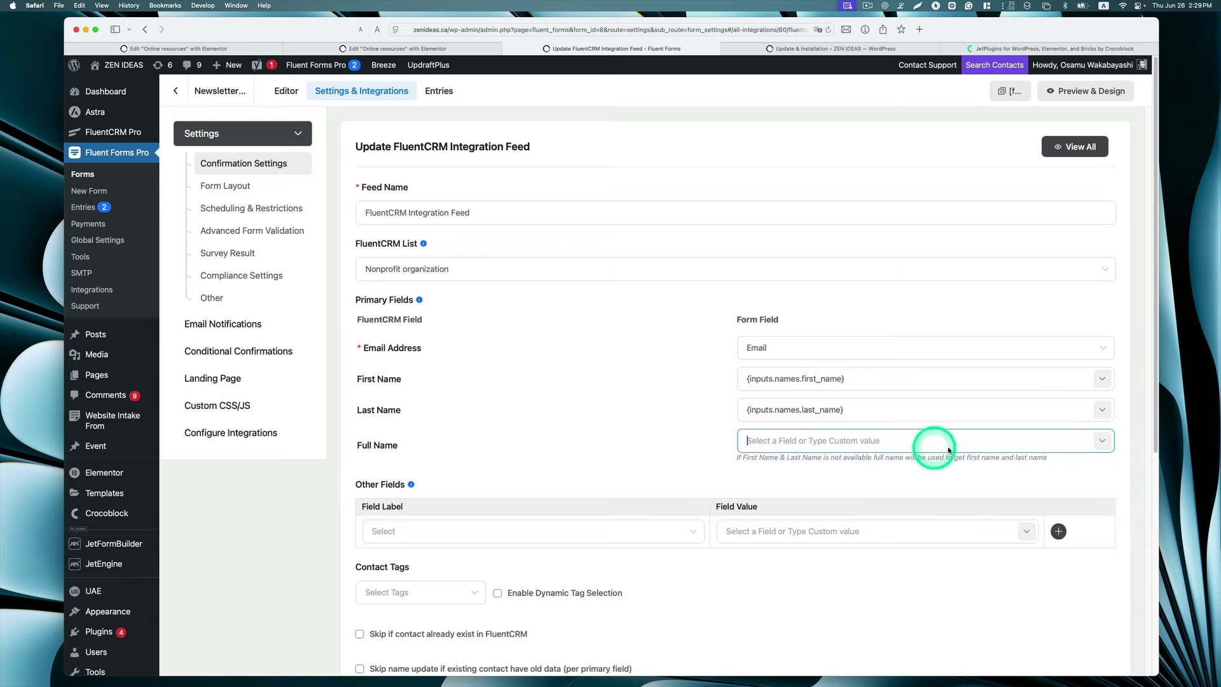
left_click(1100, 447)
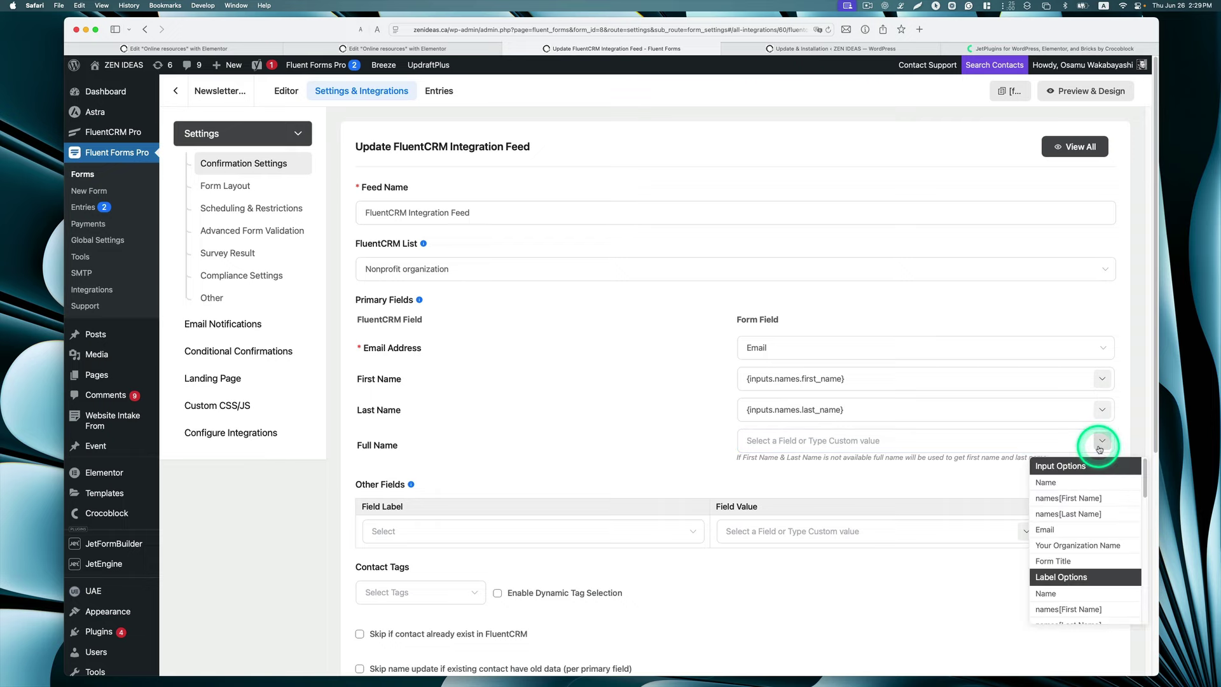
left_click(1055, 482)
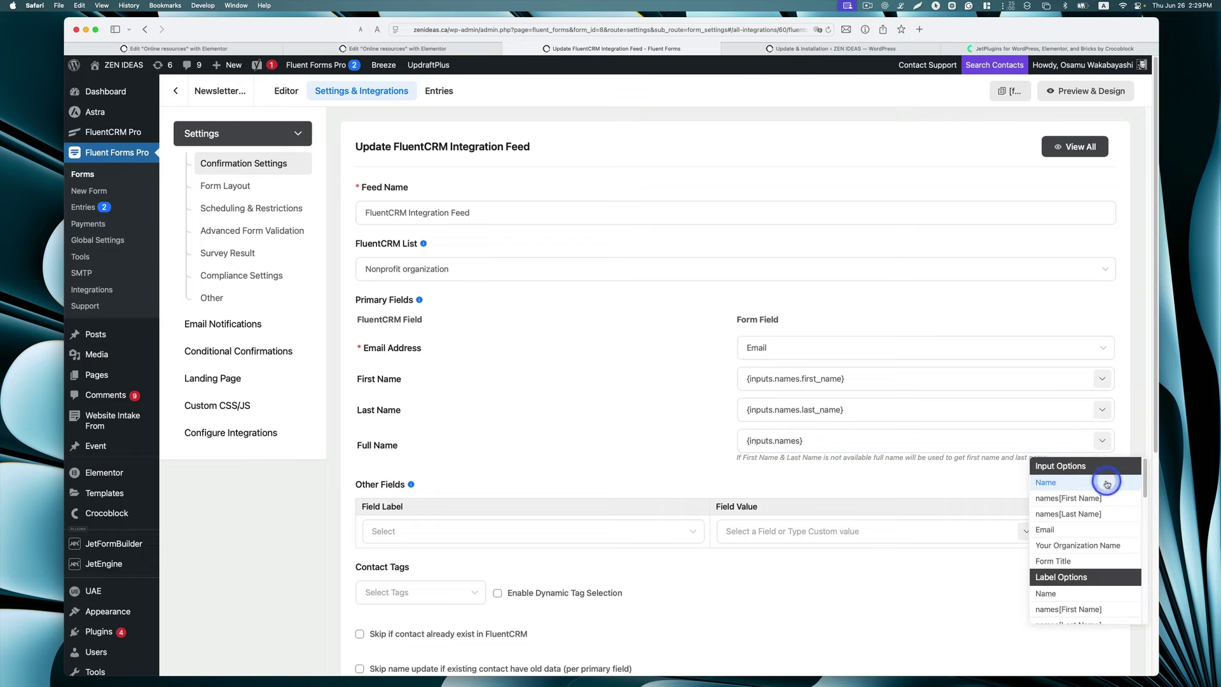
left_click(861, 483)
Under Other Fields, map the Organization label to the Your Organization Name form input.
scroll(860, 485, "down", 1)
scroll(860, 485, "down", 3)
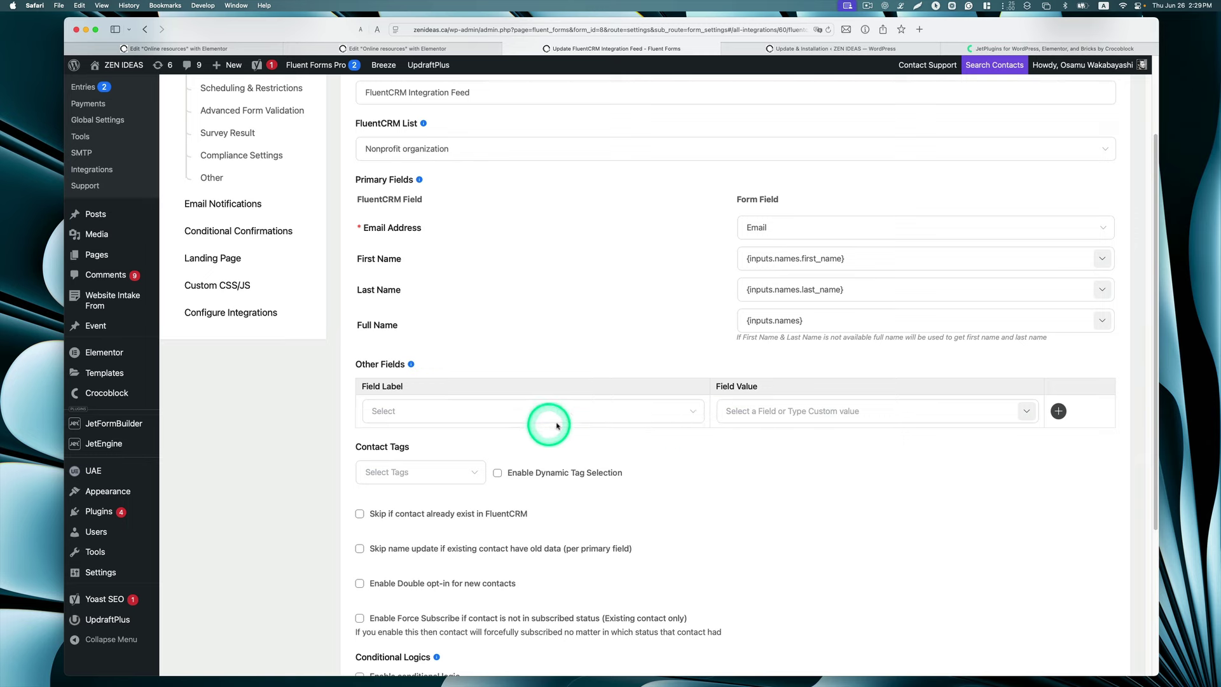
left_click(648, 418)
left_click(689, 415)
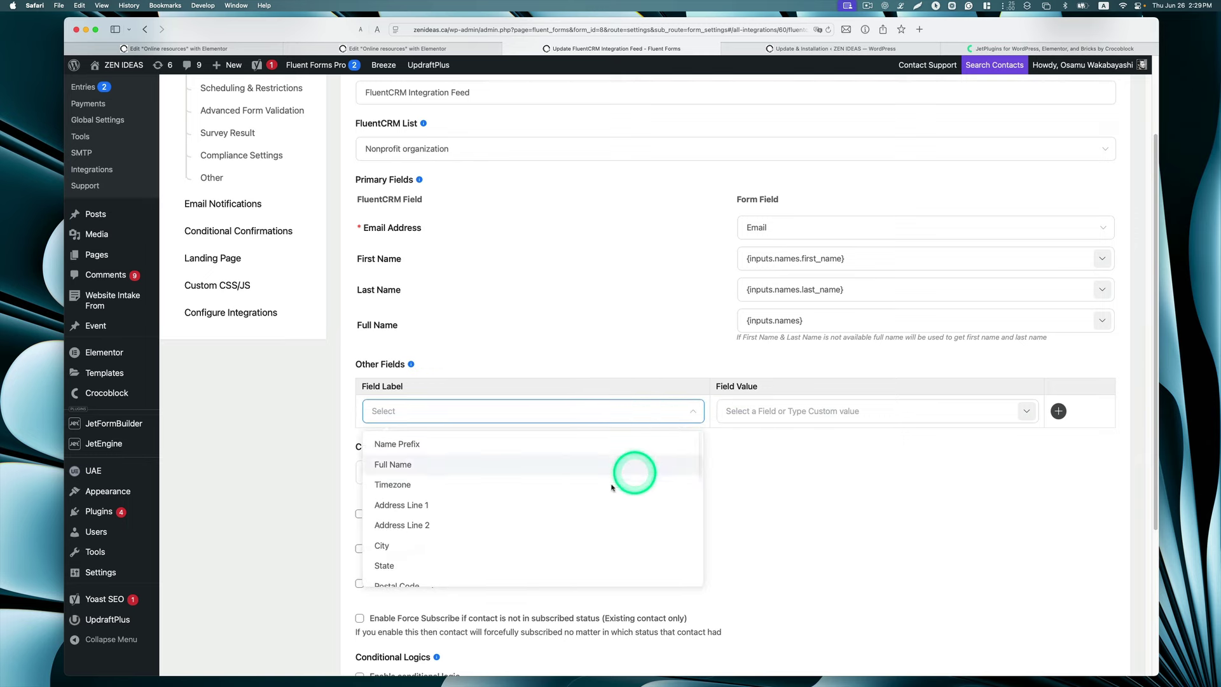
scroll(587, 495, "down", 2)
scroll(589, 500, "down", 4)
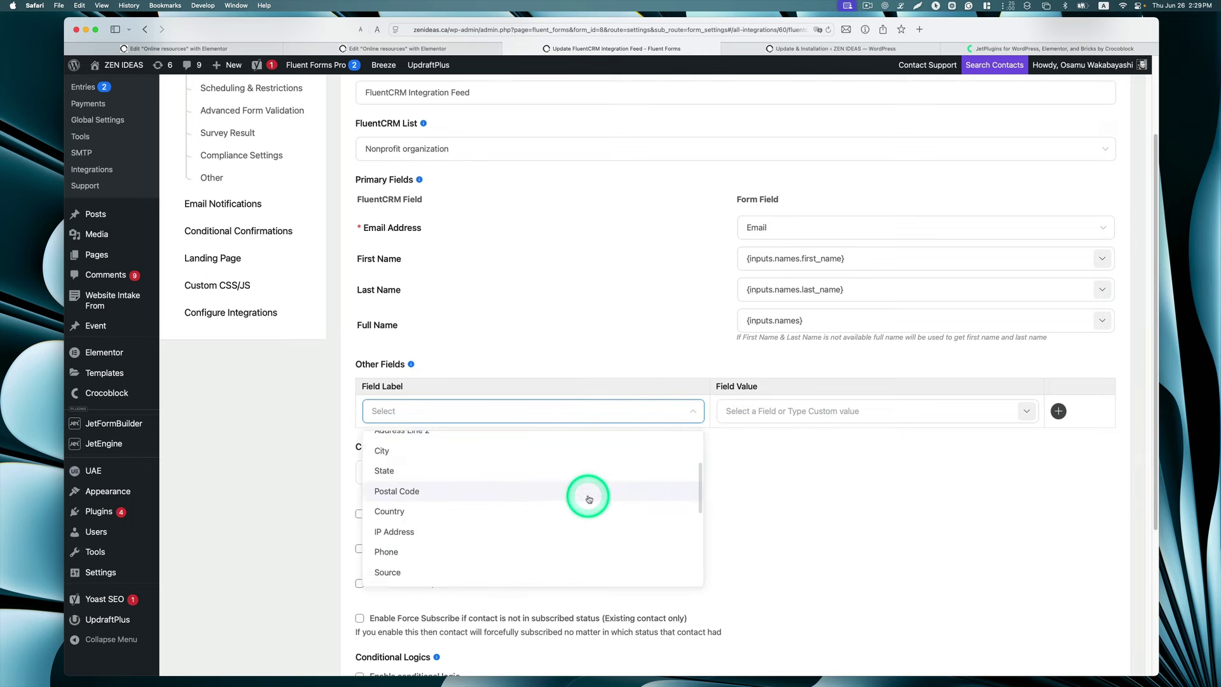
scroll(590, 499, "down", 1)
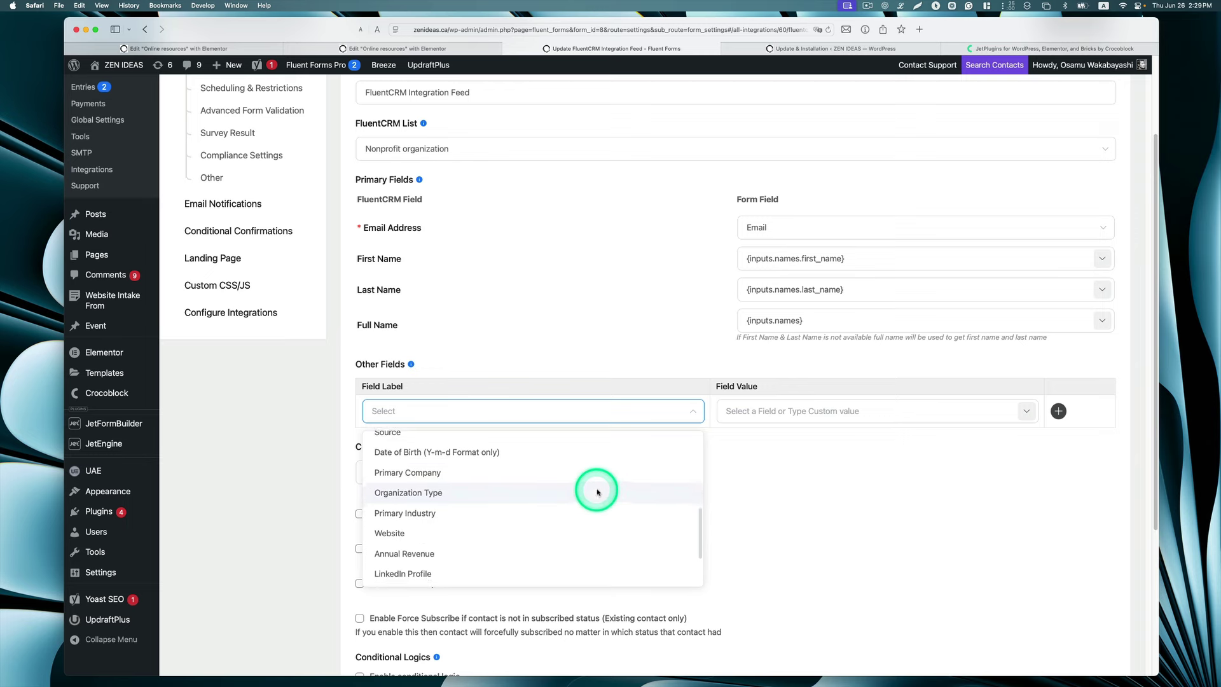
scroll(595, 493, "down", 3)
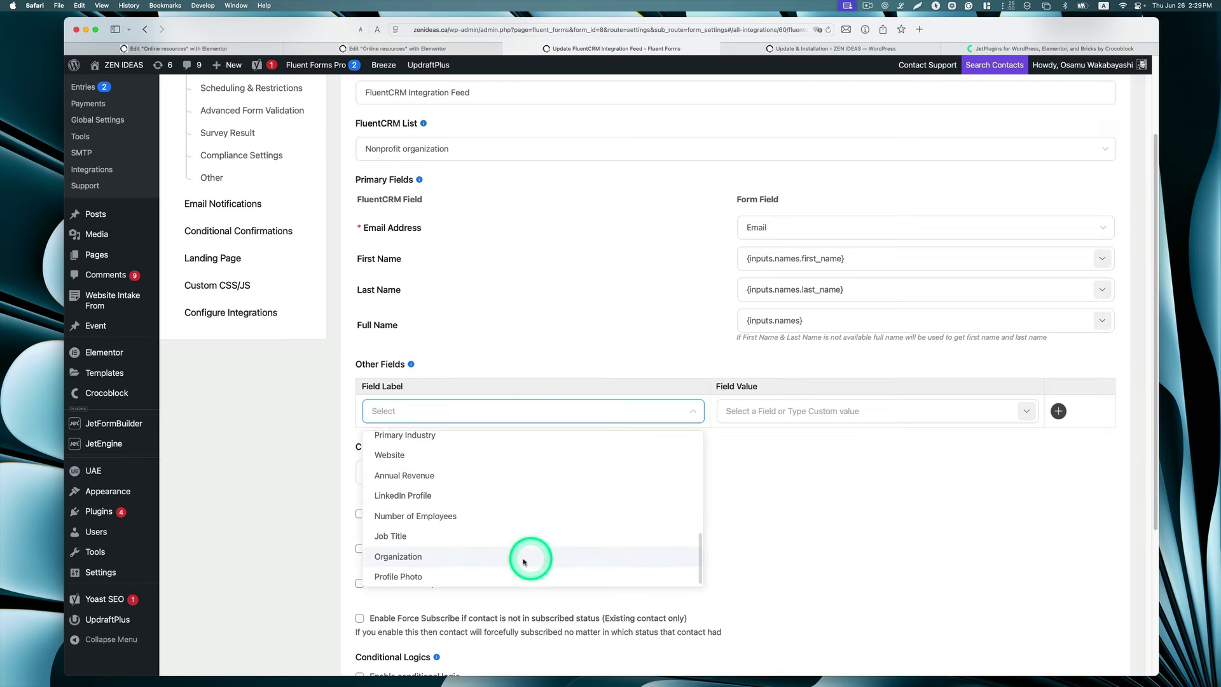
left_click(443, 558)
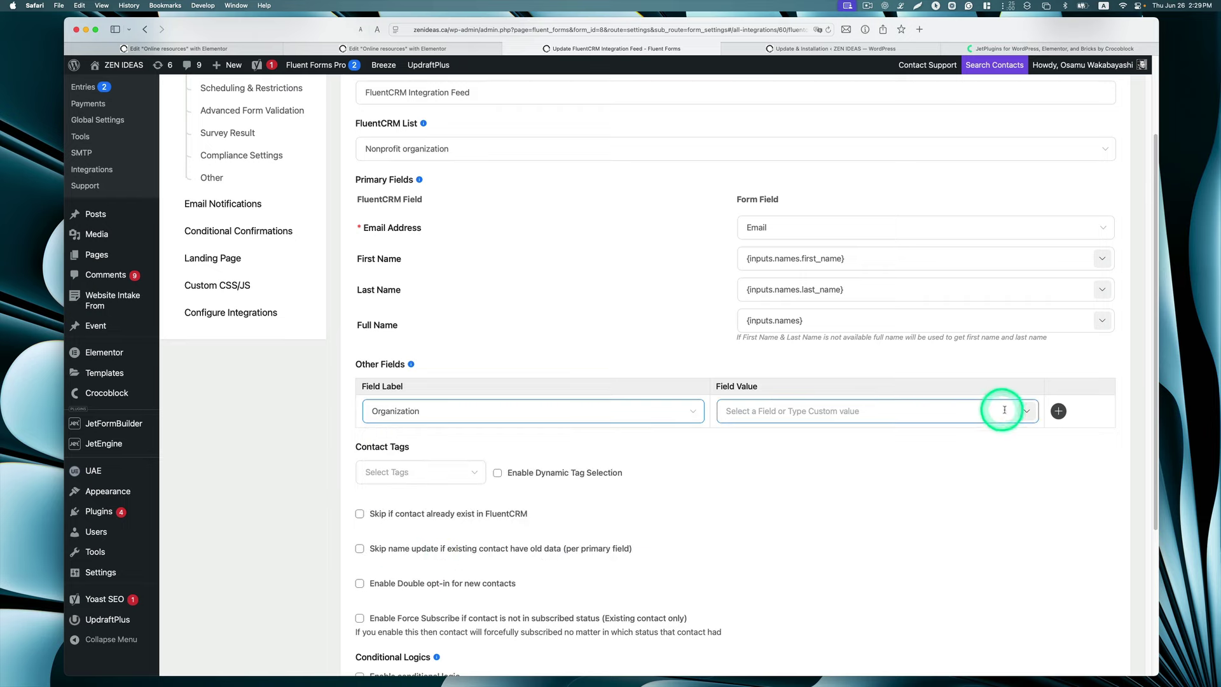
left_click(1025, 411)
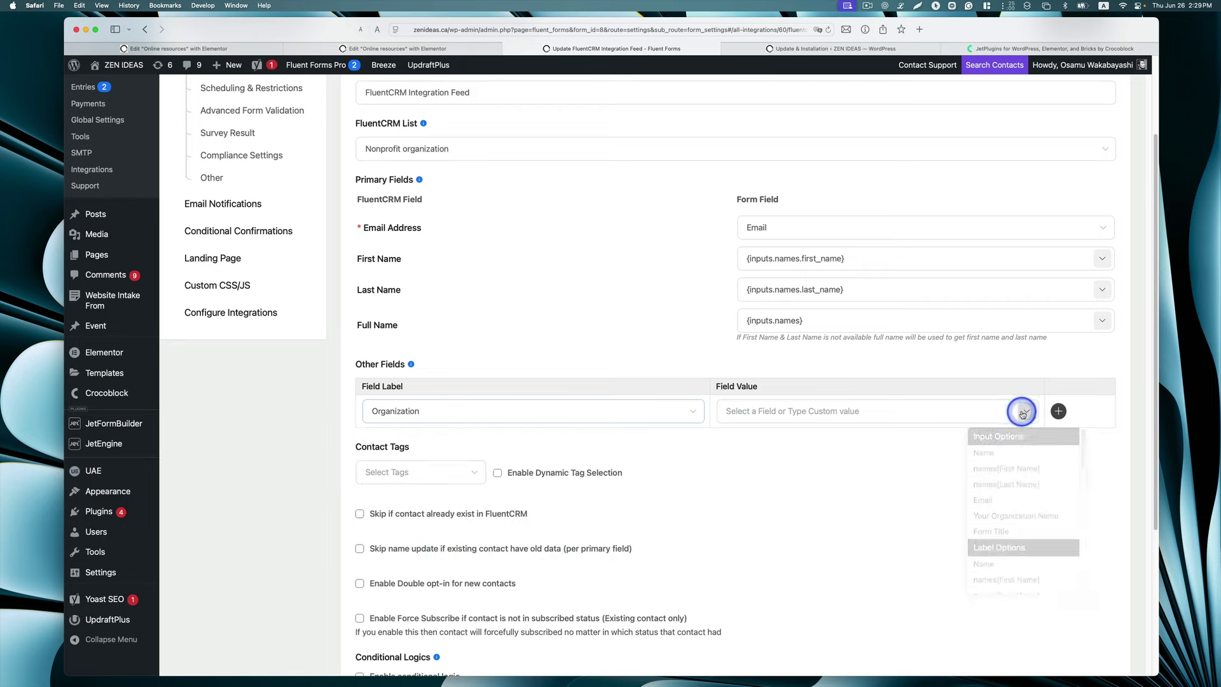
left_click(1032, 515)
Assign the "Online Resources" contact tag to the integration feed.
scroll(744, 482, "down", 2)
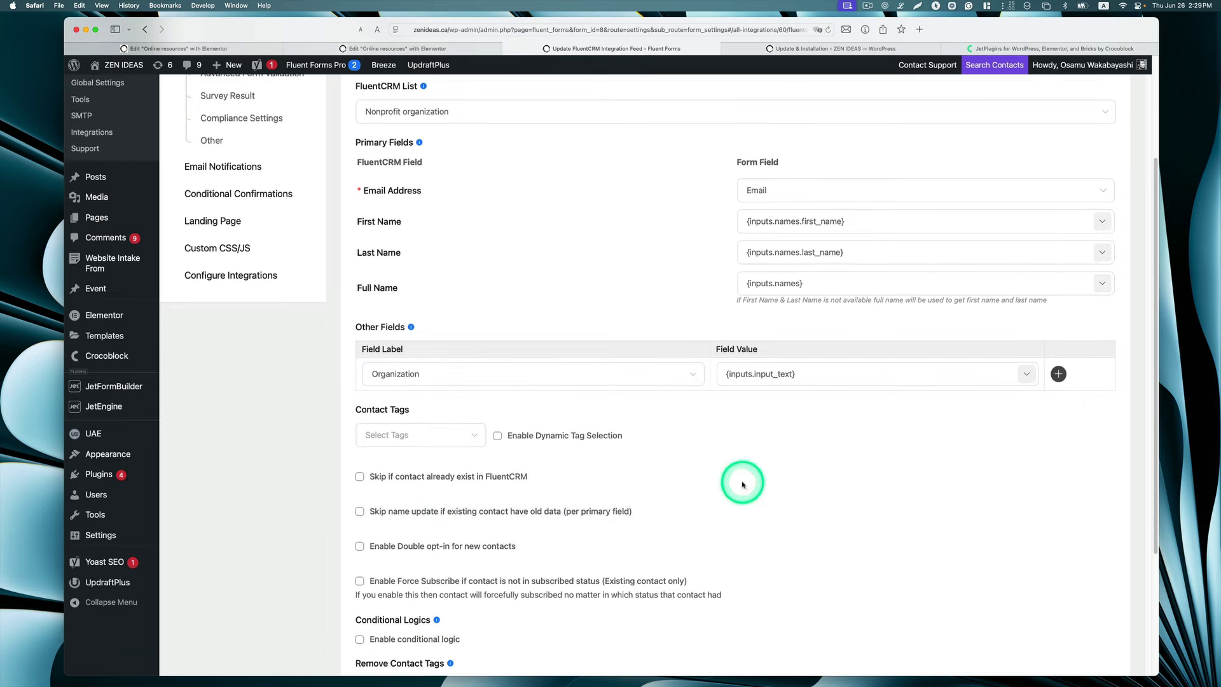
left_click(470, 439)
scroll(515, 508, "down", 3)
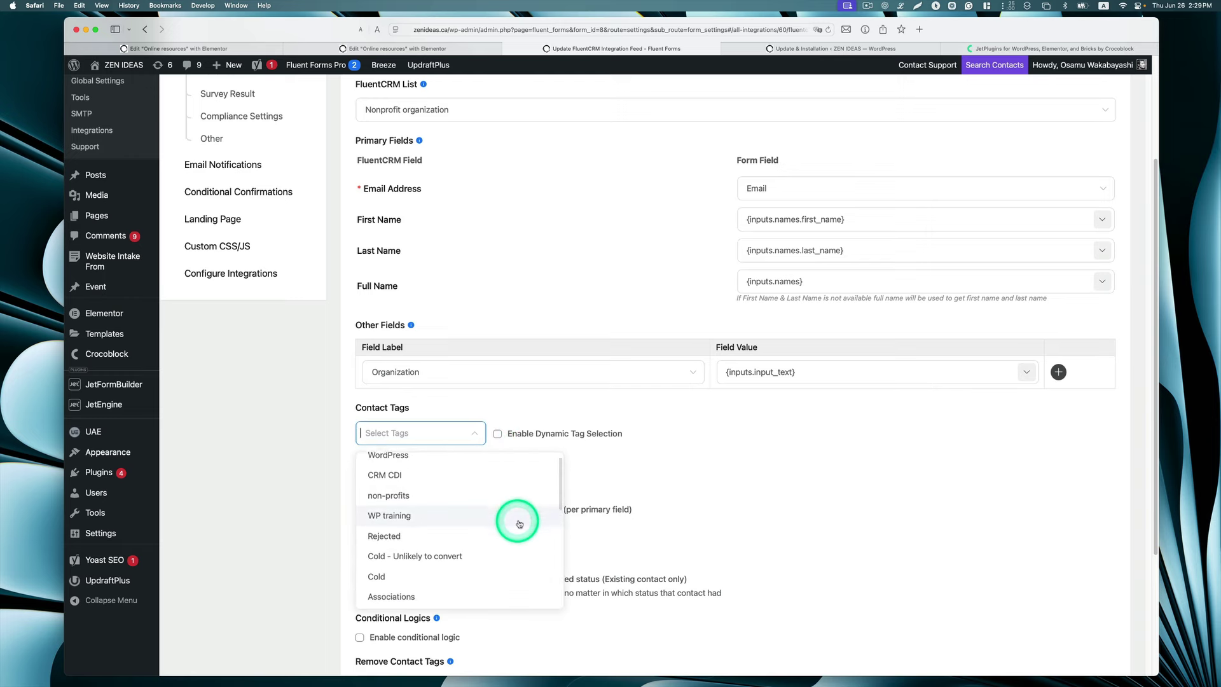
scroll(521, 522, "down", 5)
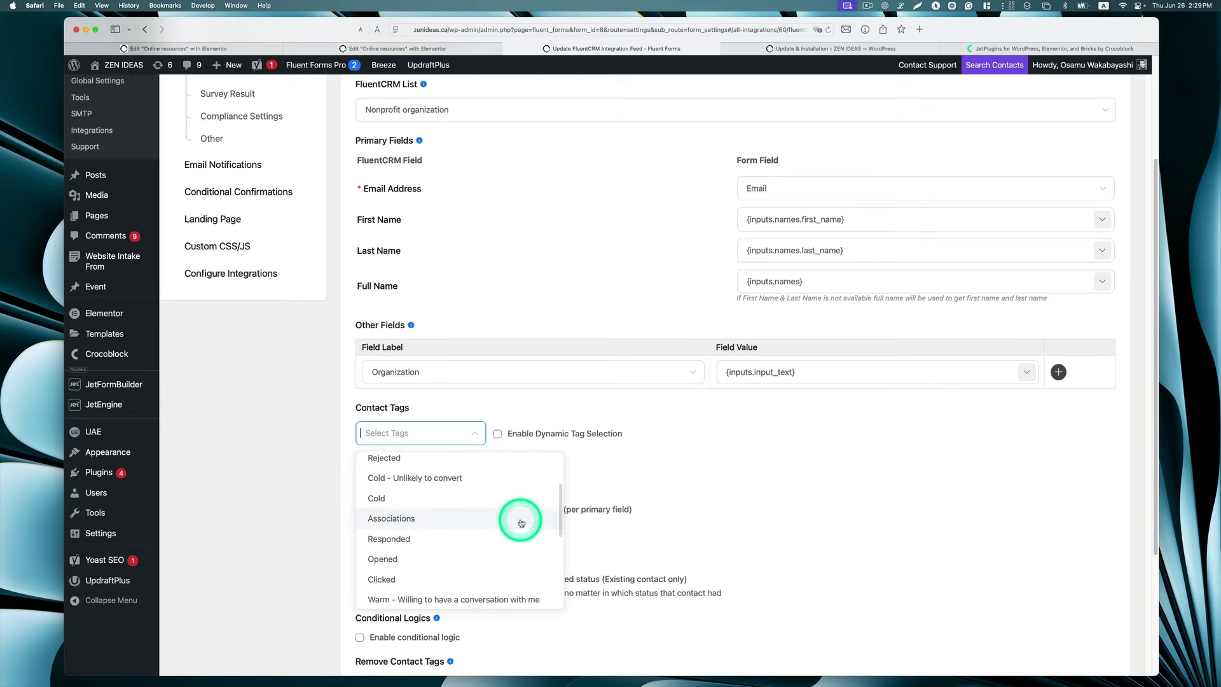
left_click(441, 581)
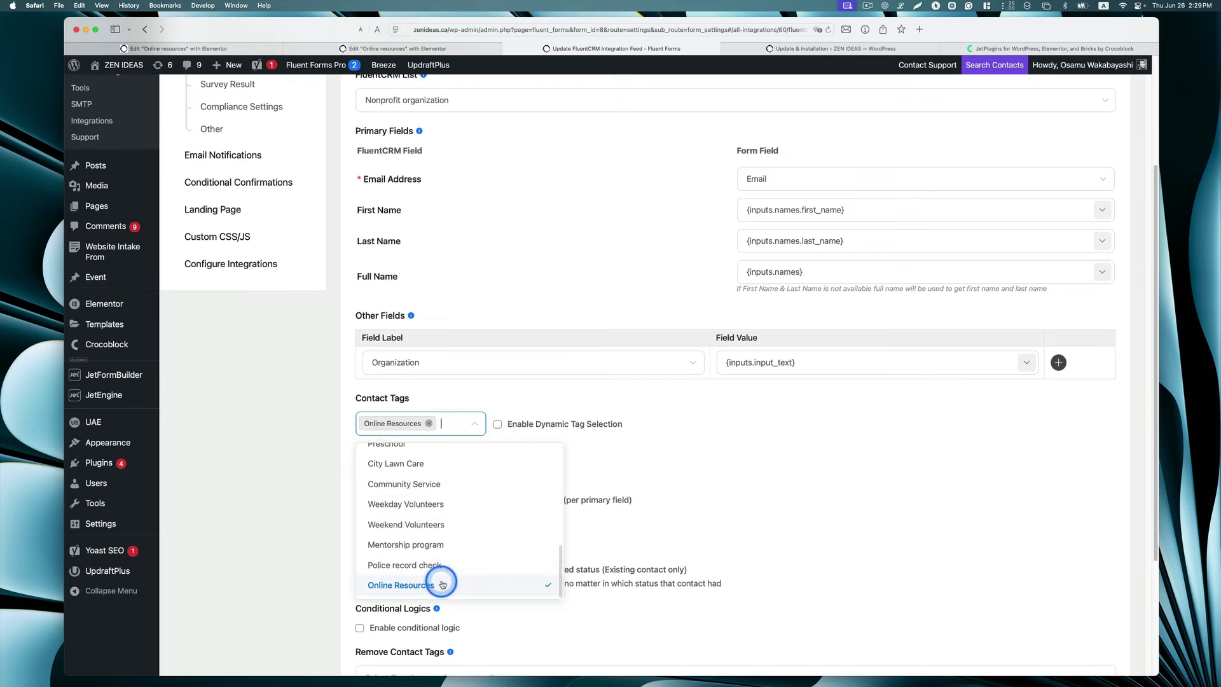
left_click(758, 500)
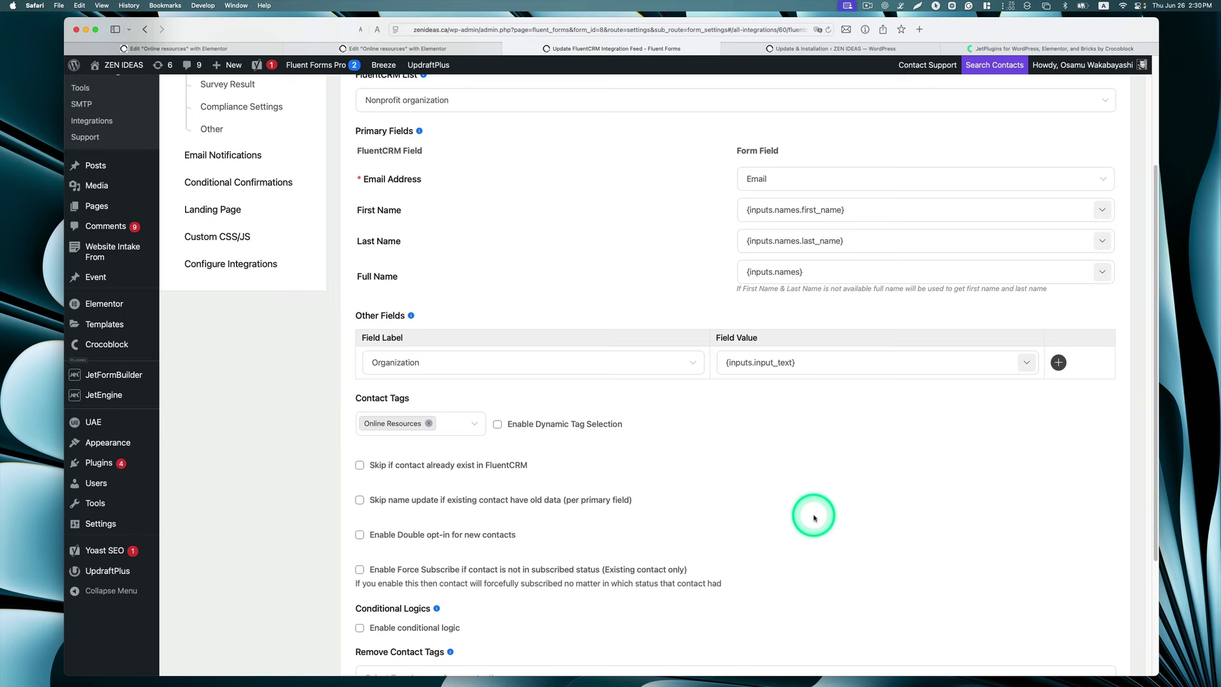
Set the feed to skip contacts that already exist in FluentCRM and enable double opt-in for new contacts.
scroll(814, 516, "down", 1)
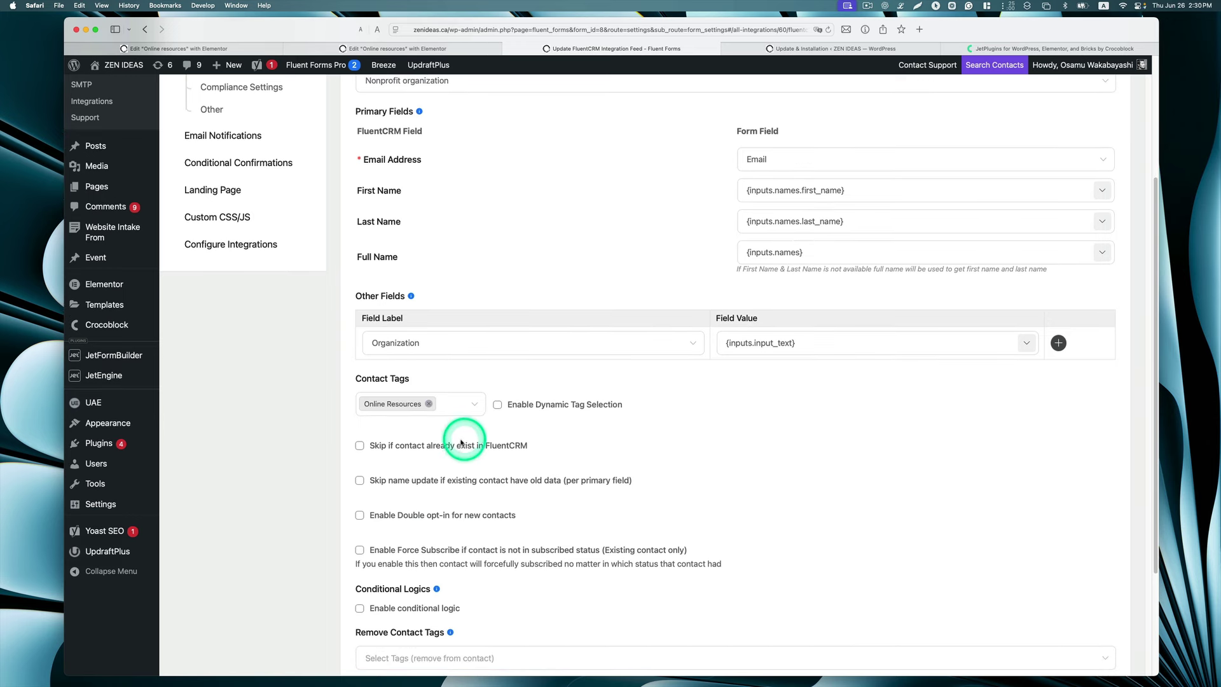
left_click(359, 446)
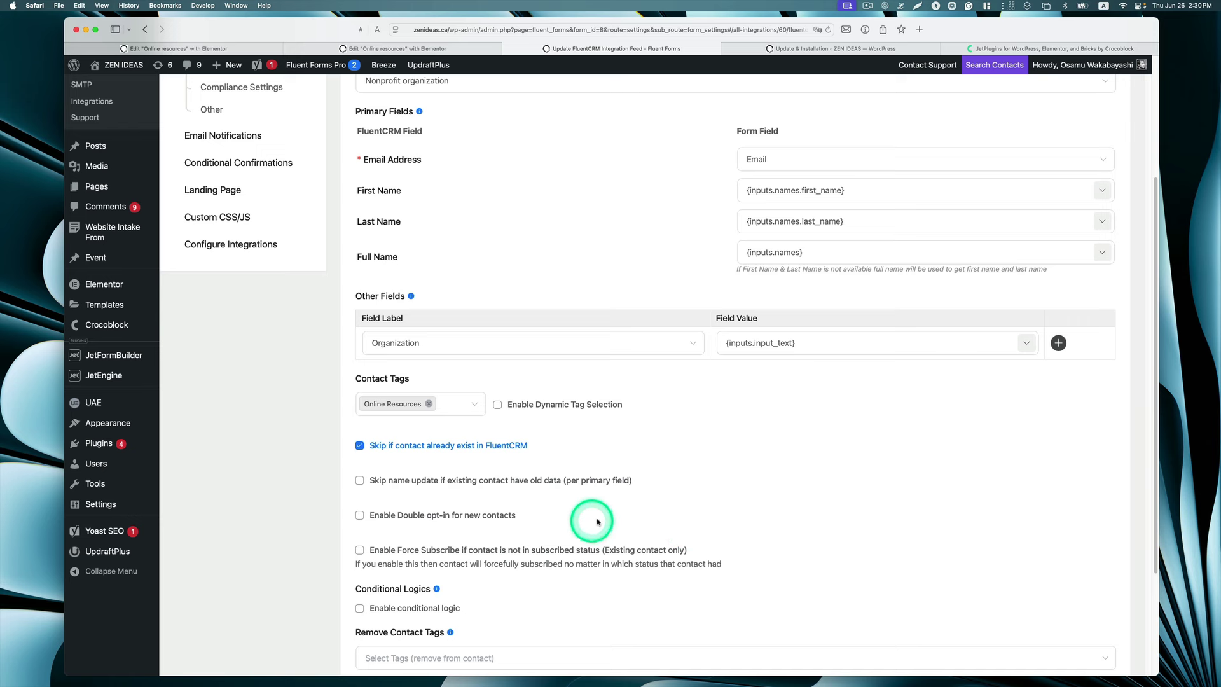
left_click(360, 517)
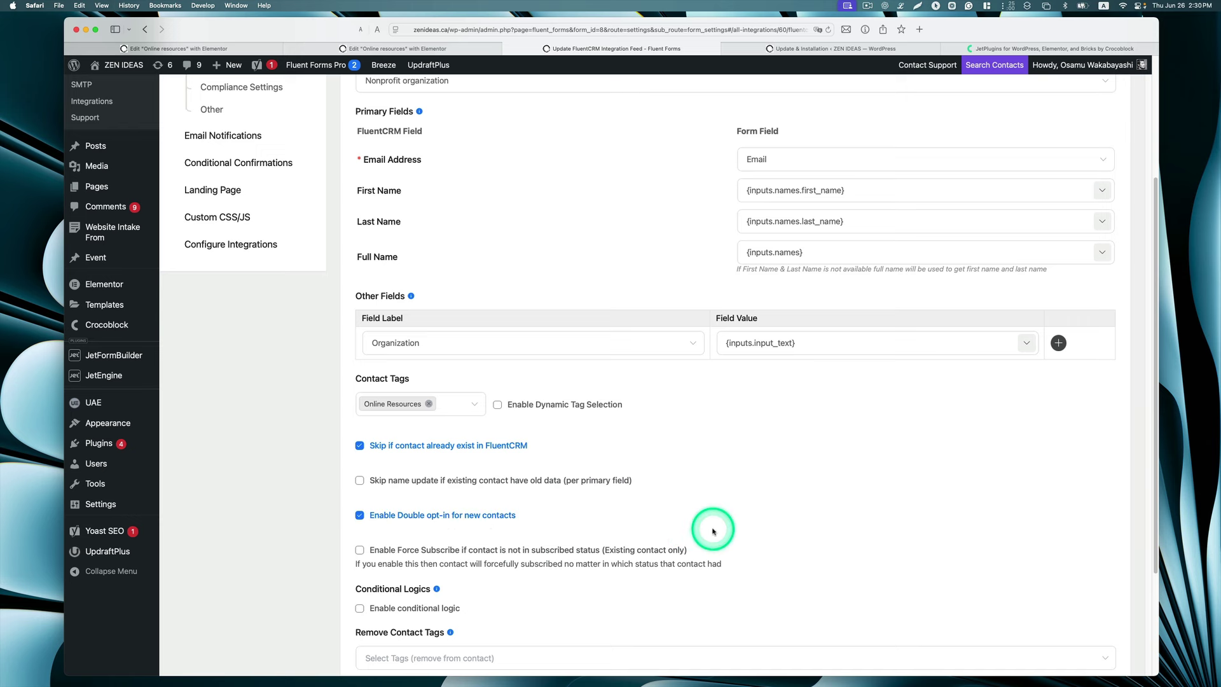
Save the FluentCRM integration feed with the feed status kept enabled.
scroll(722, 531, "down", 3)
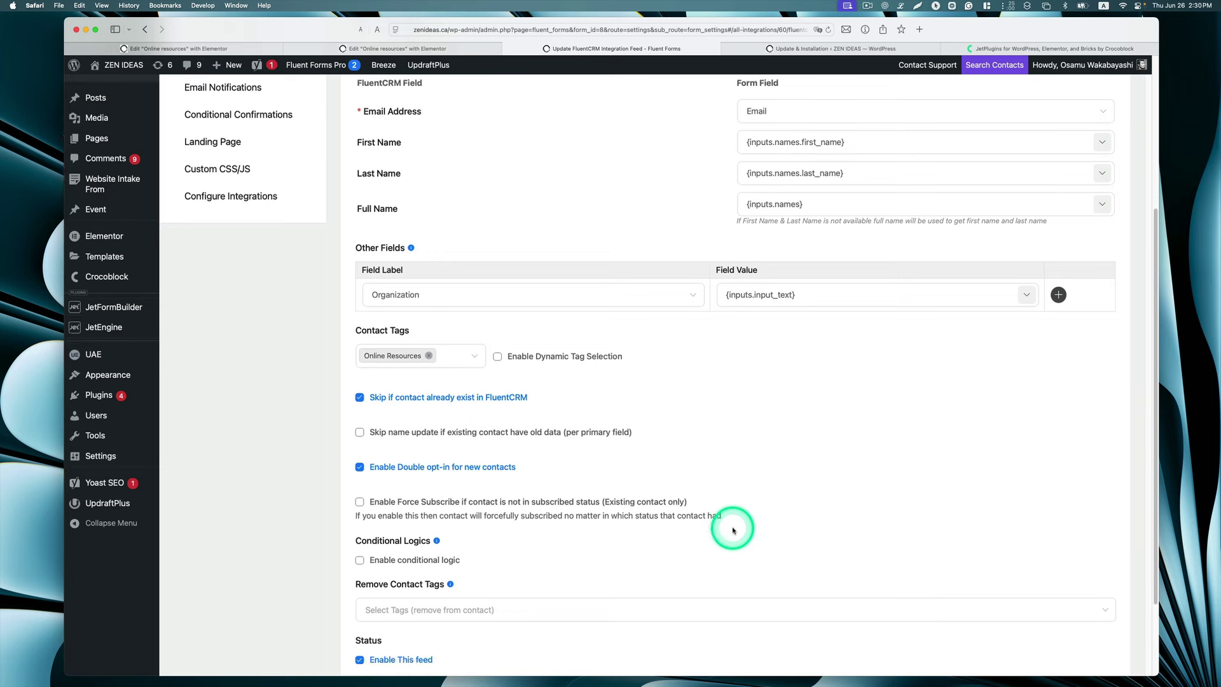
scroll(738, 530, "down", 1)
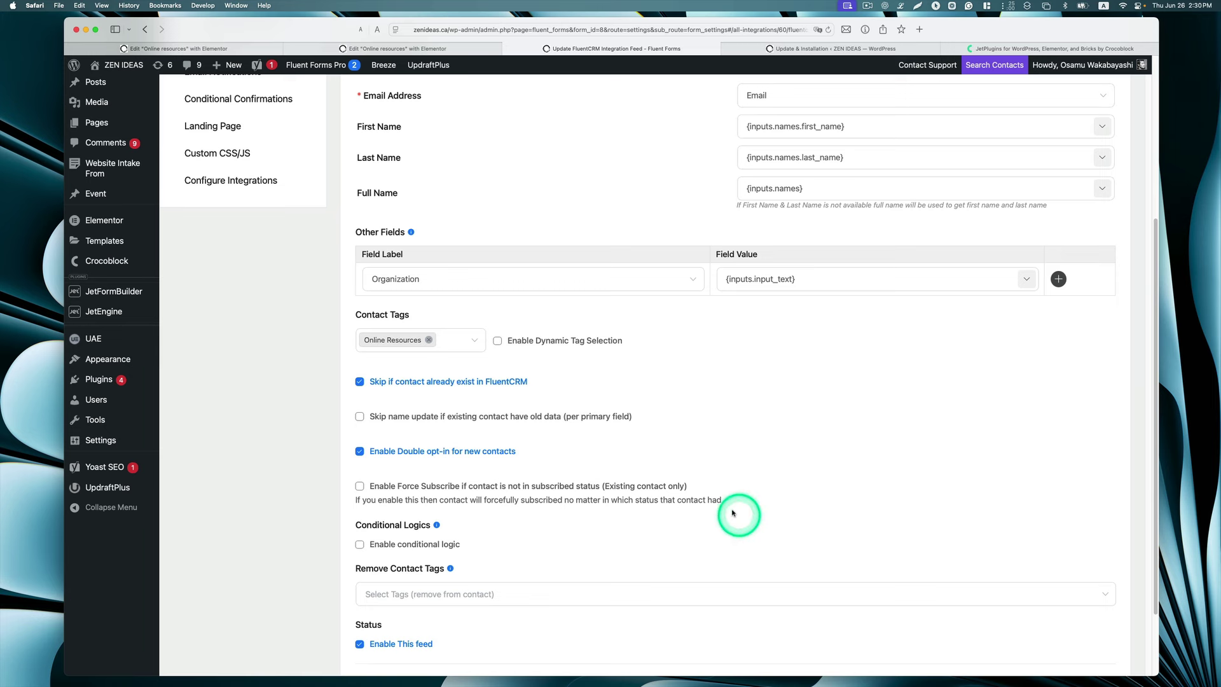
scroll(823, 487, "down", 2)
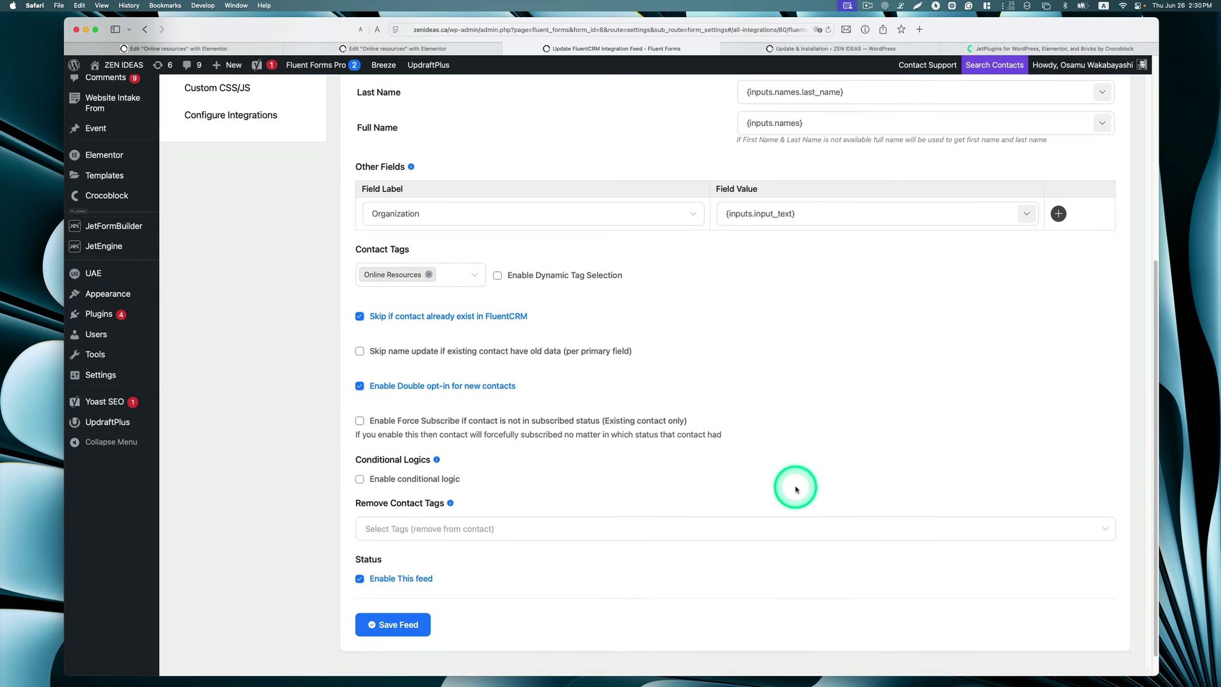
scroll(796, 488, "down", 1)
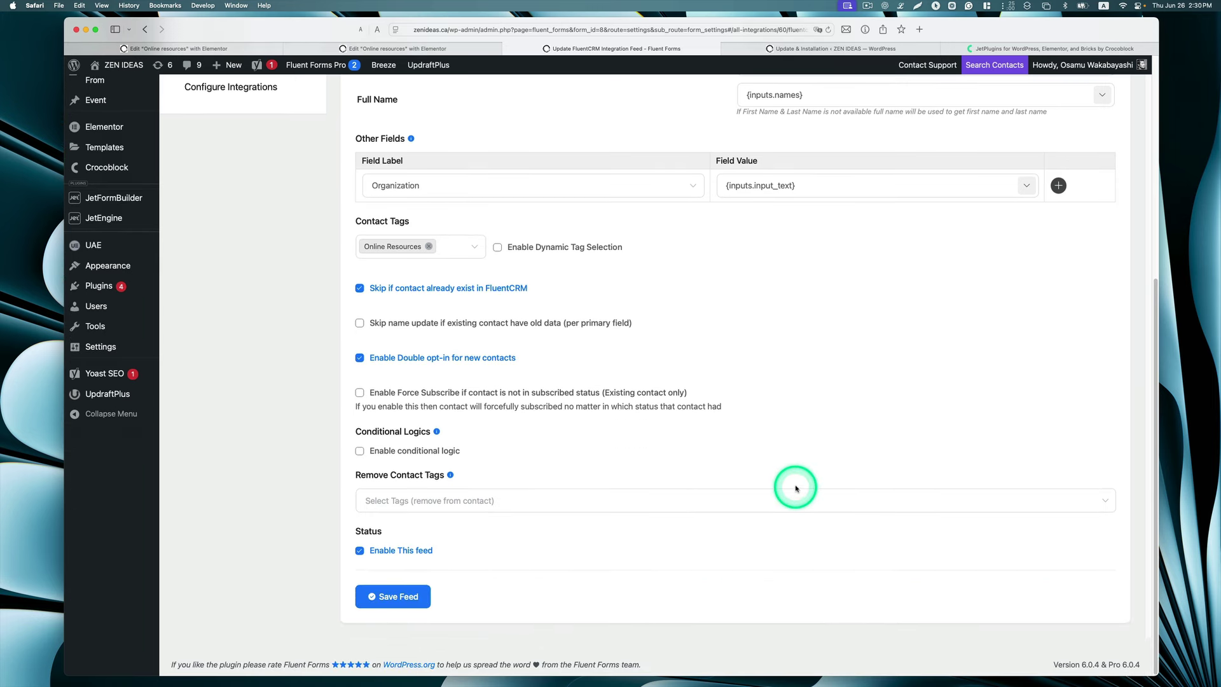
left_click(411, 605)
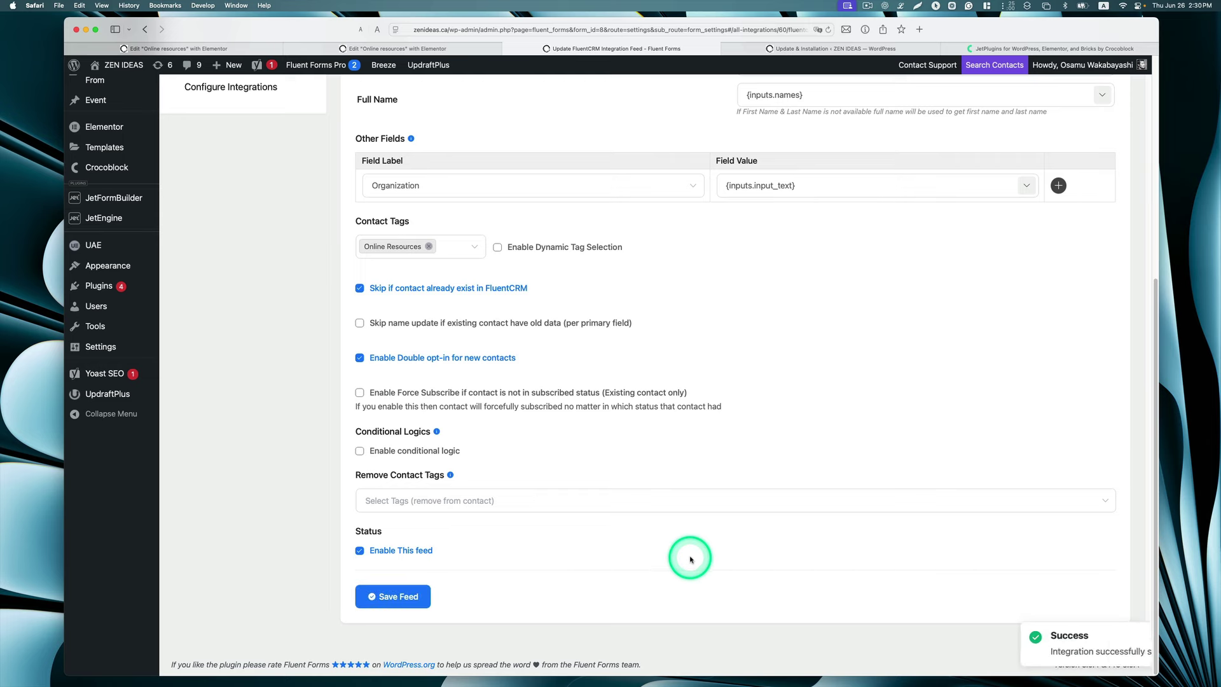
Switch to the "Online resources" template in Elementor, update it and reload the editor.
left_click(458, 49)
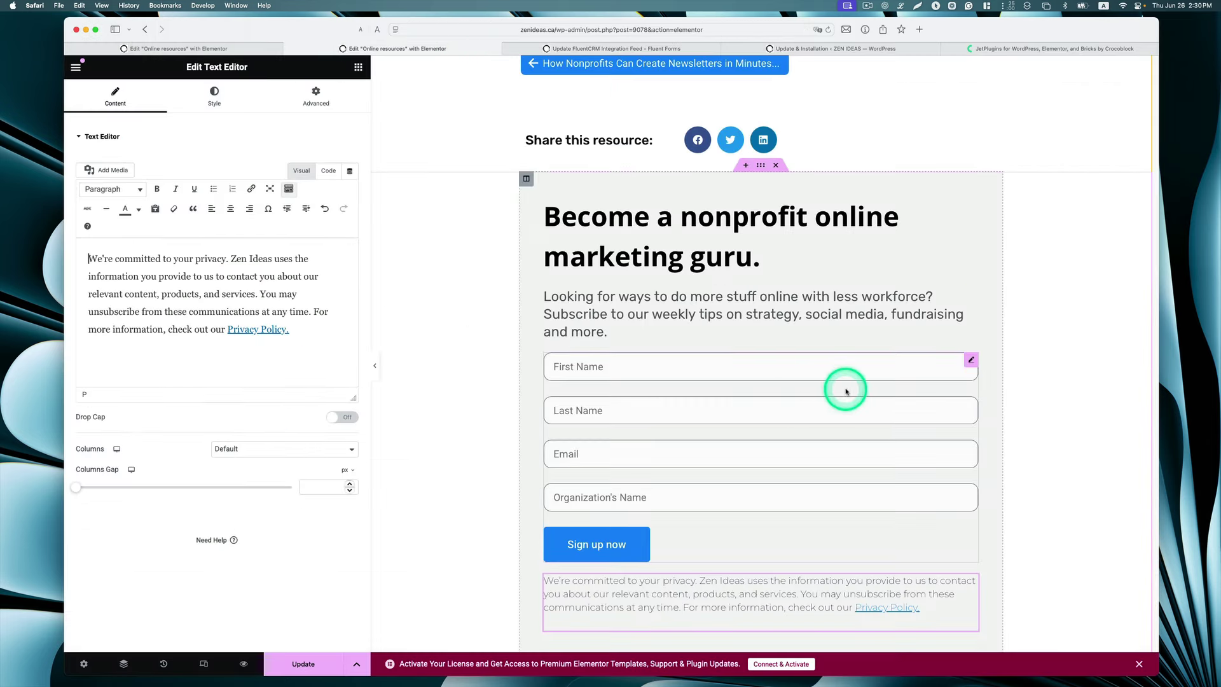
scroll(846, 391, "up", 10)
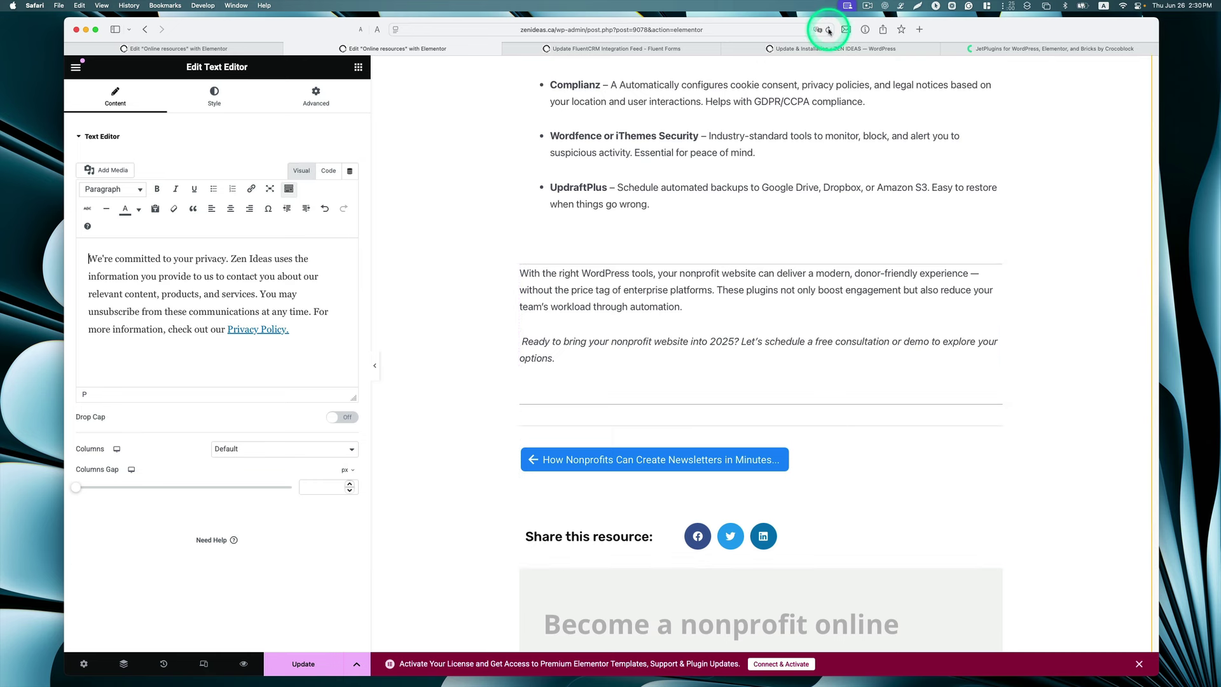
left_click(300, 664)
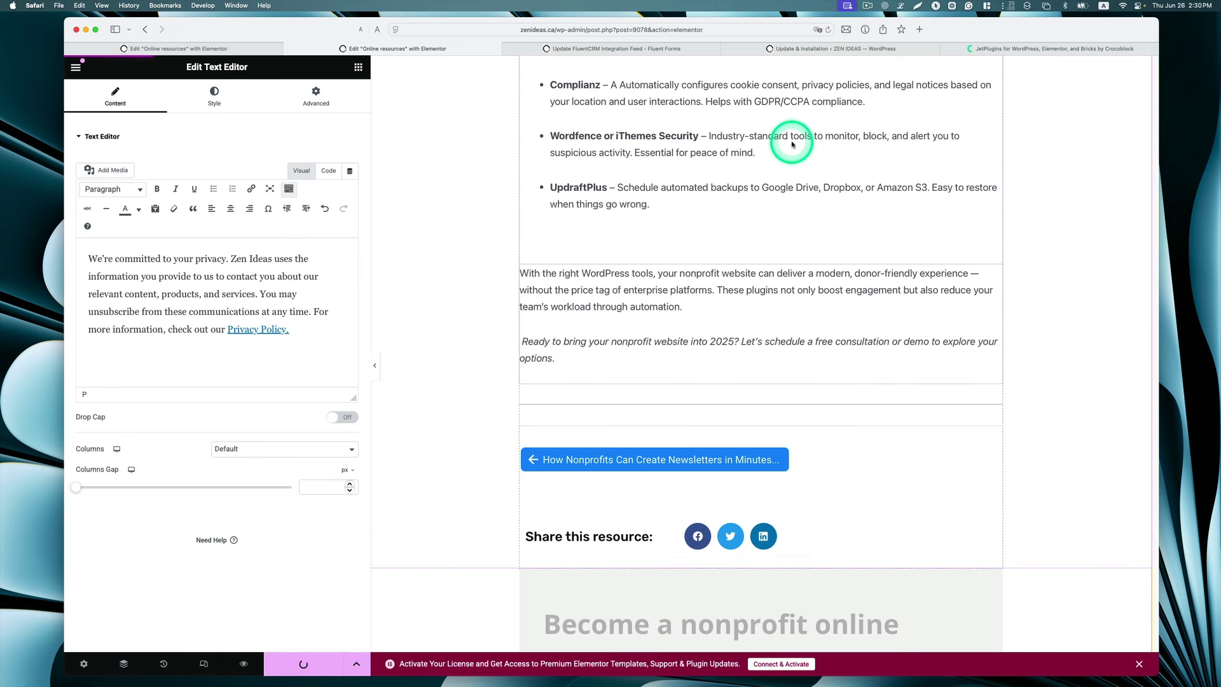
left_click(829, 30)
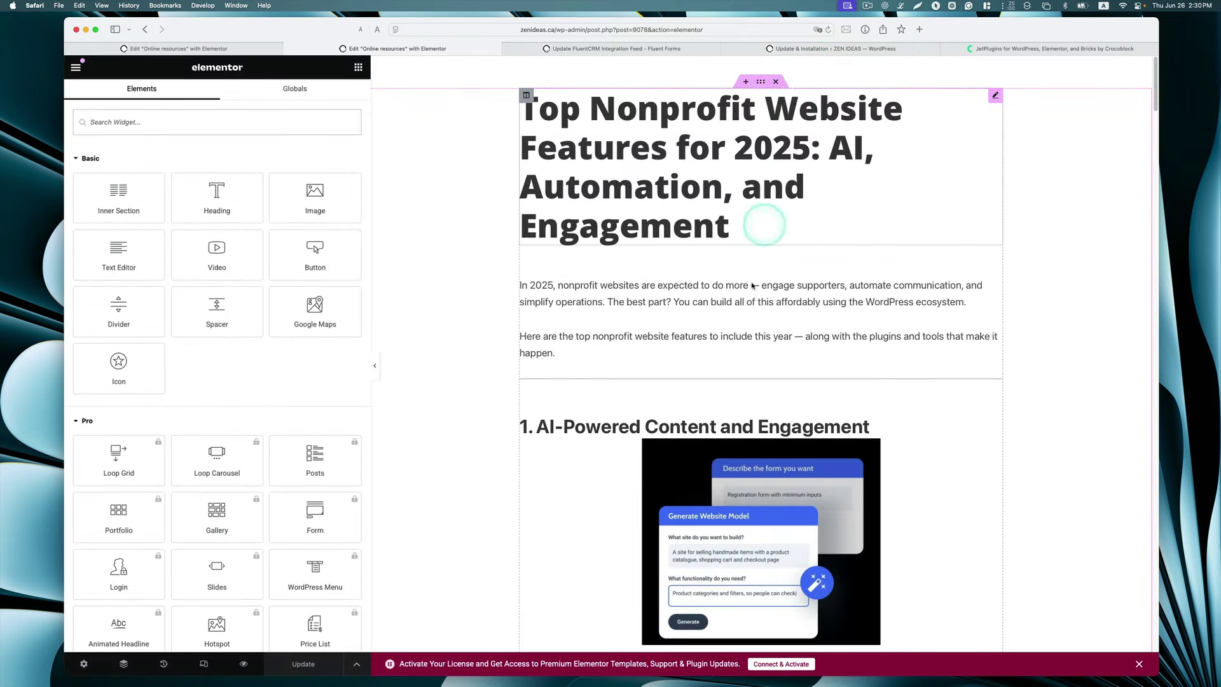
Delete the old Pro sign-up form from the "Become a nonprofit online marketing guru." section of the template.
scroll(929, 349, "down", 20)
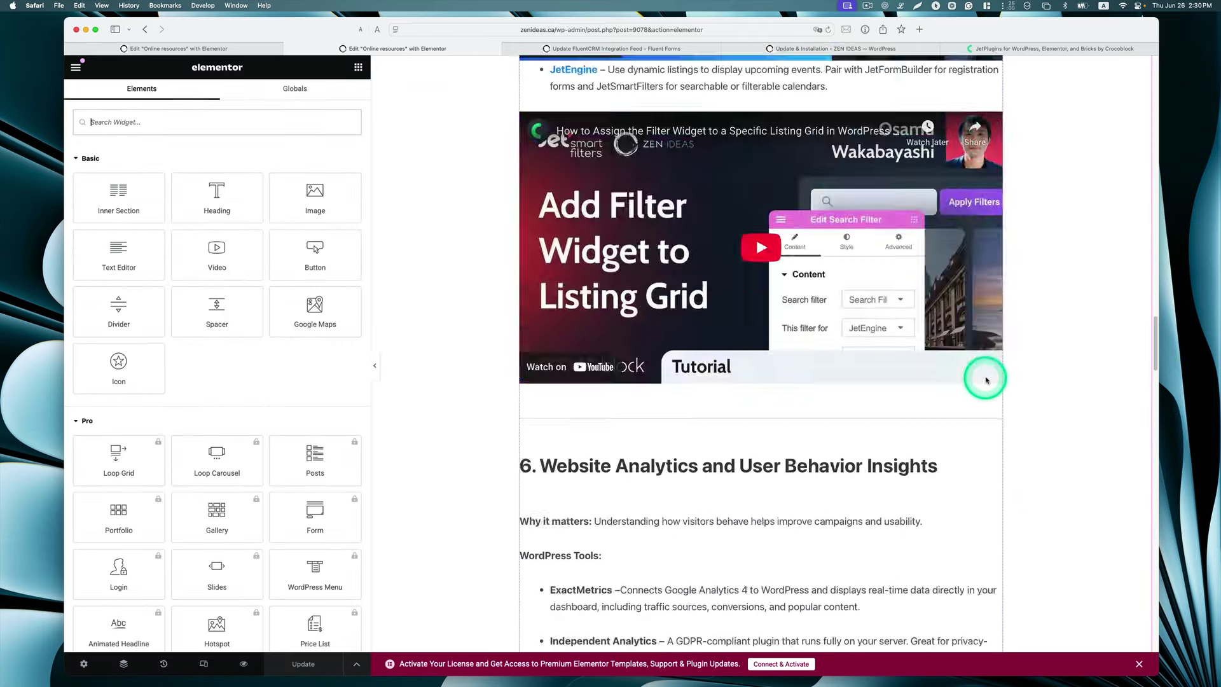
scroll(987, 381, "down", 20)
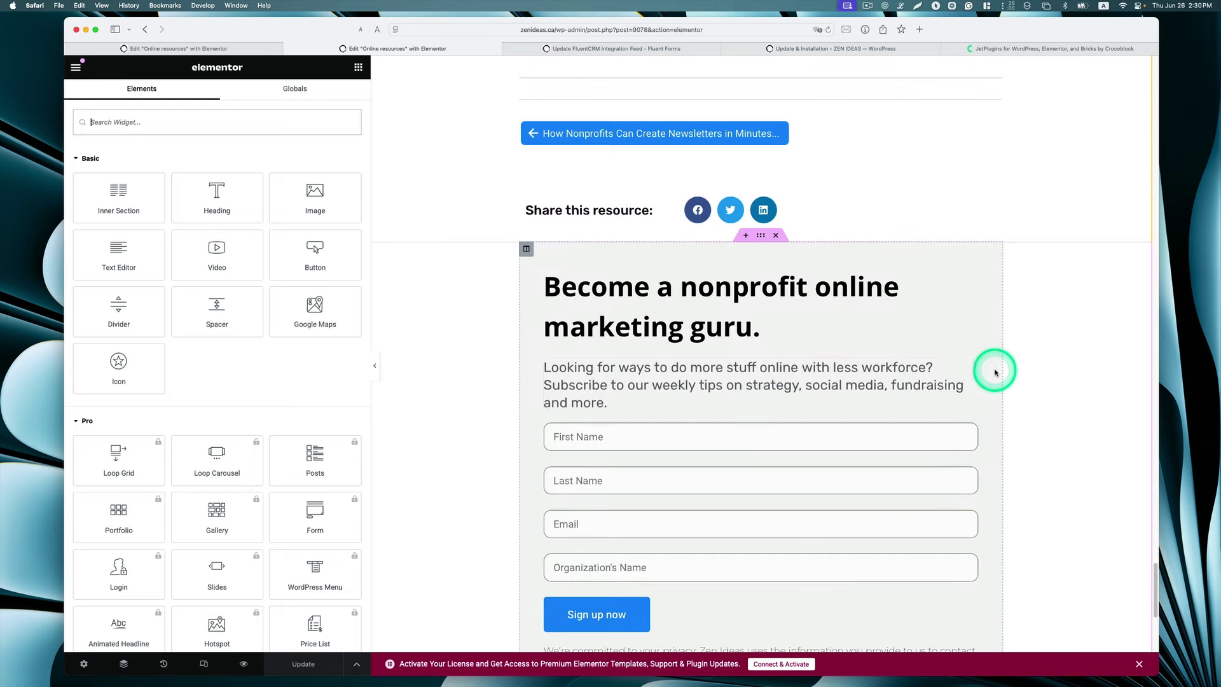
scroll(980, 381, "down", 1)
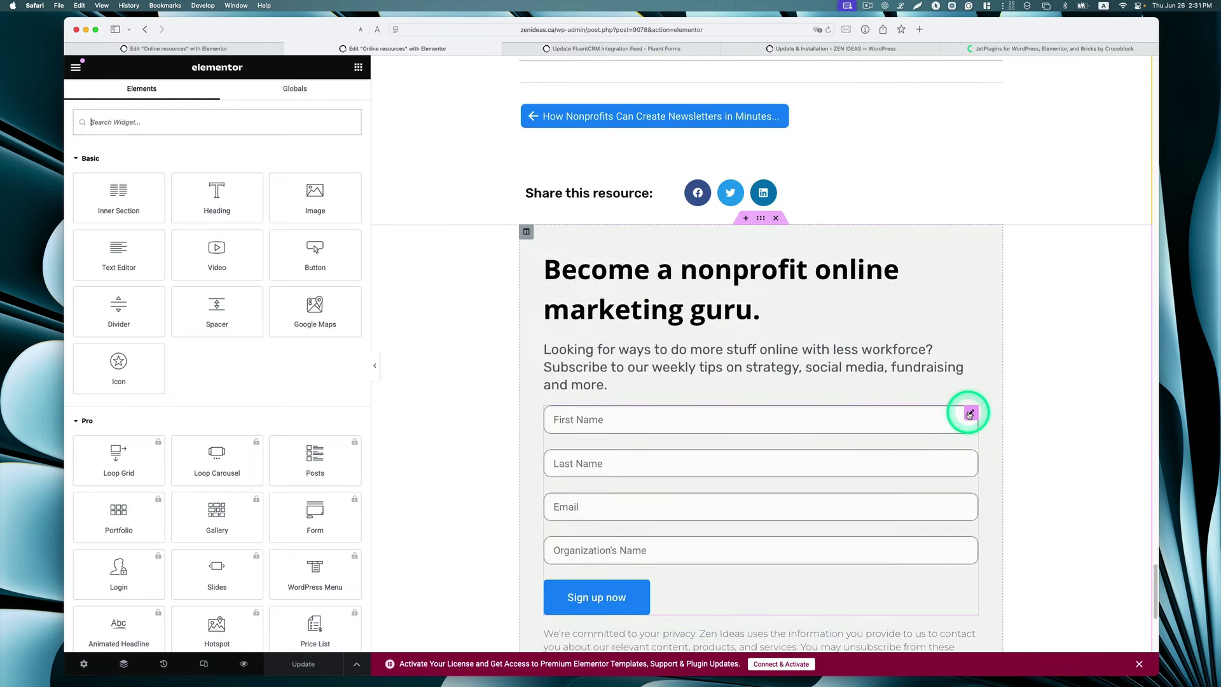
right_click(969, 414)
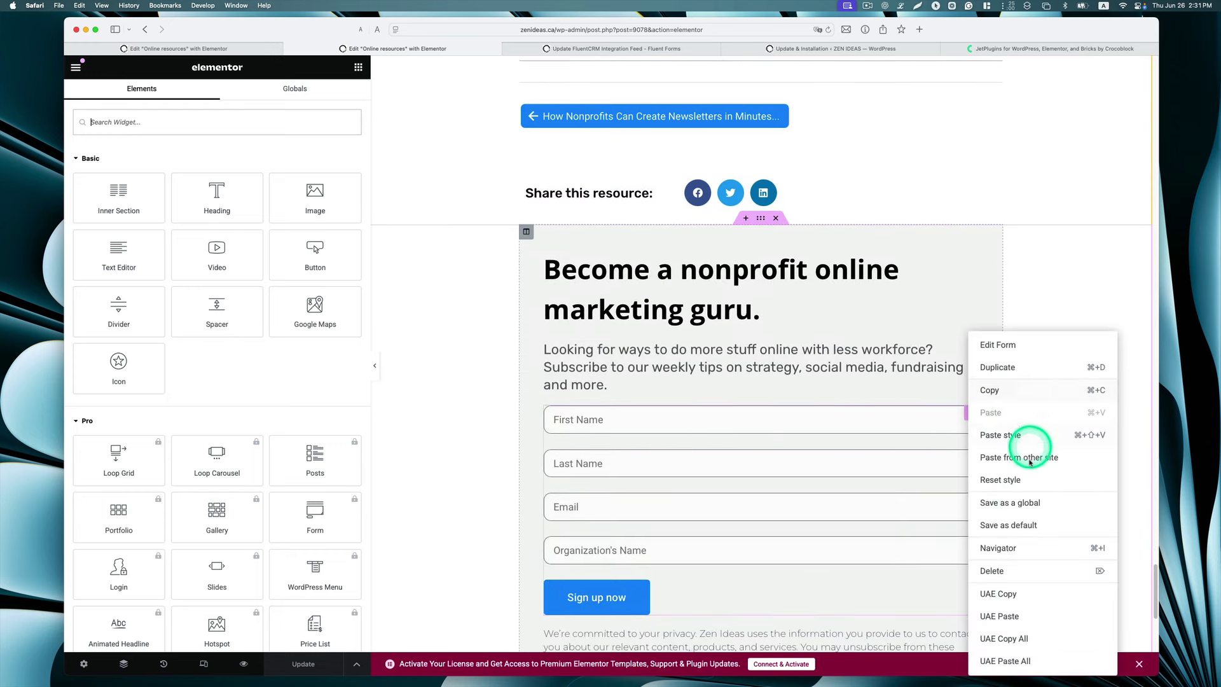
left_click(1034, 570)
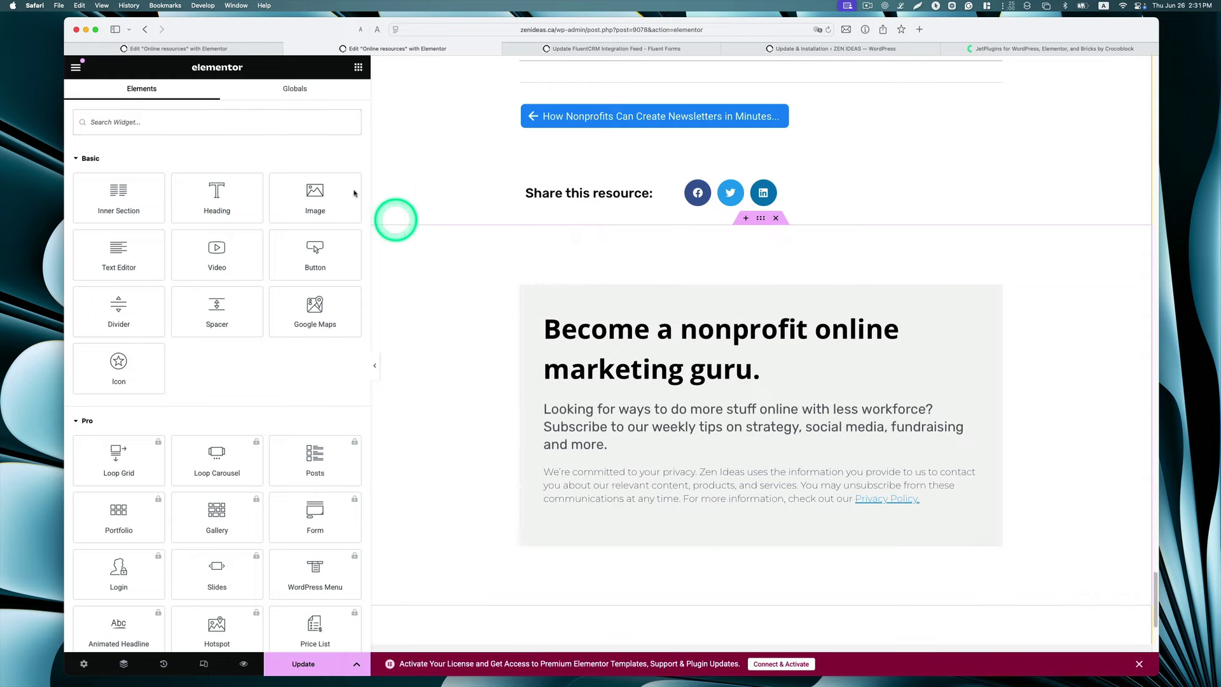
Add a Fluent Forms widget below the "Become a nonprofit online marketing guru." heading and have it show Newsletter Form (#8).
left_click(288, 121)
type("form")
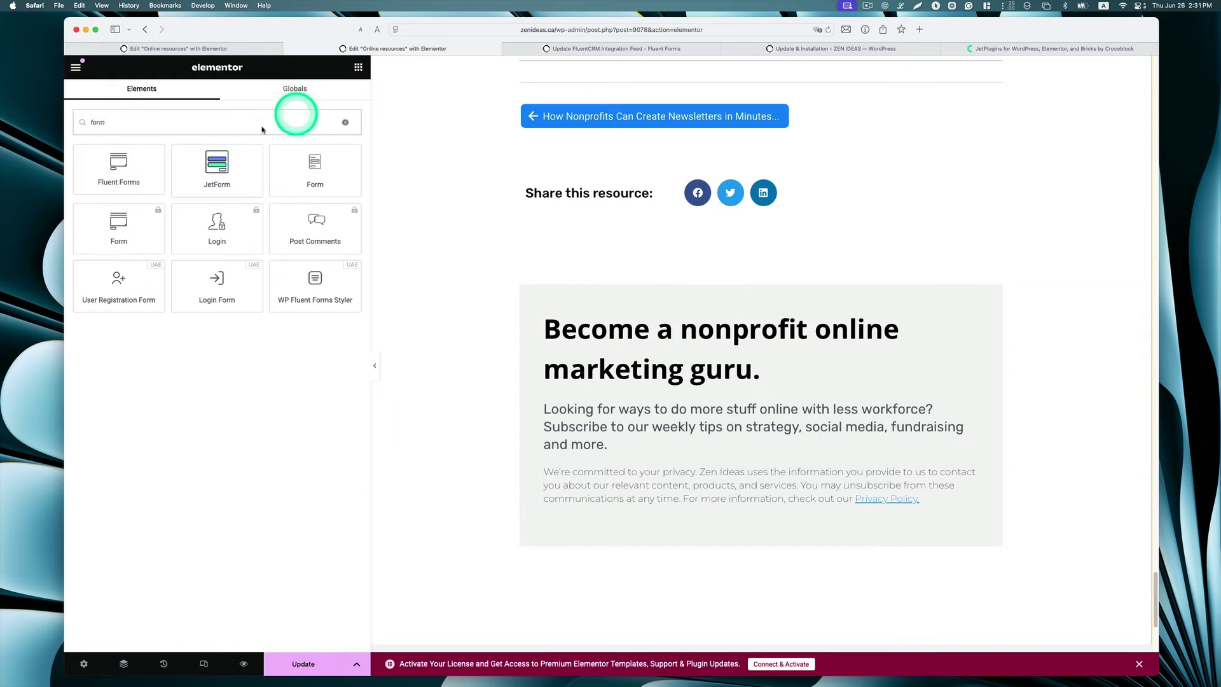
left_click_drag(119, 164, 777, 436)
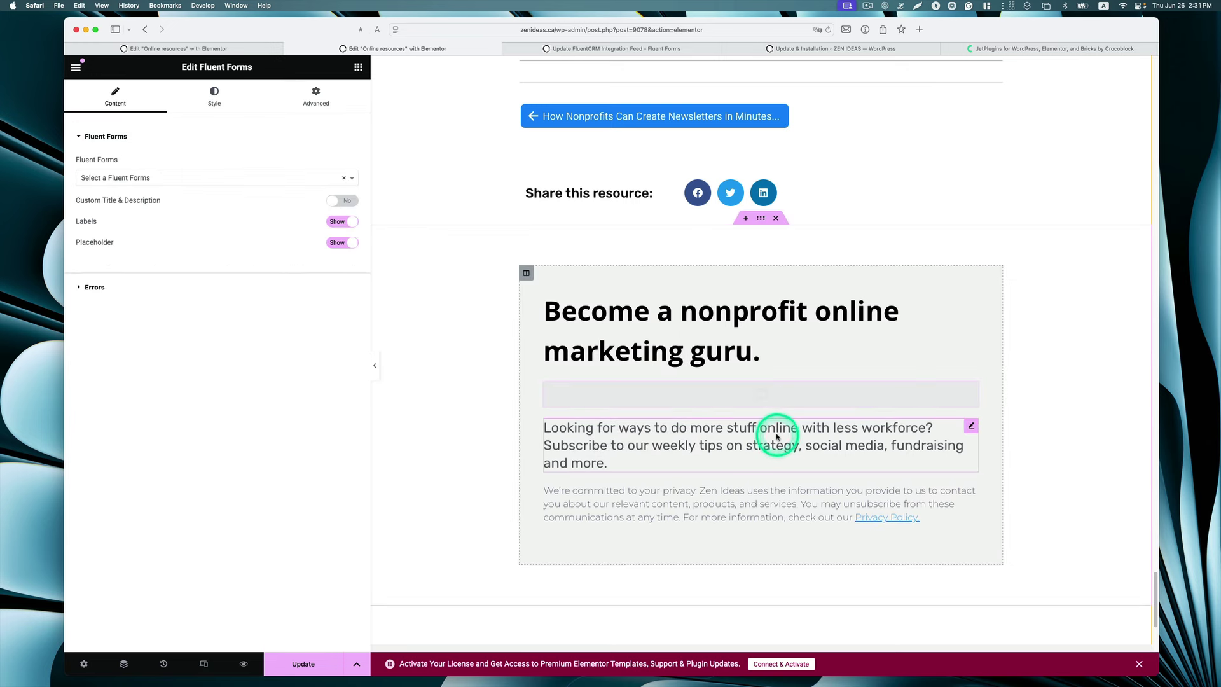
left_click(149, 181)
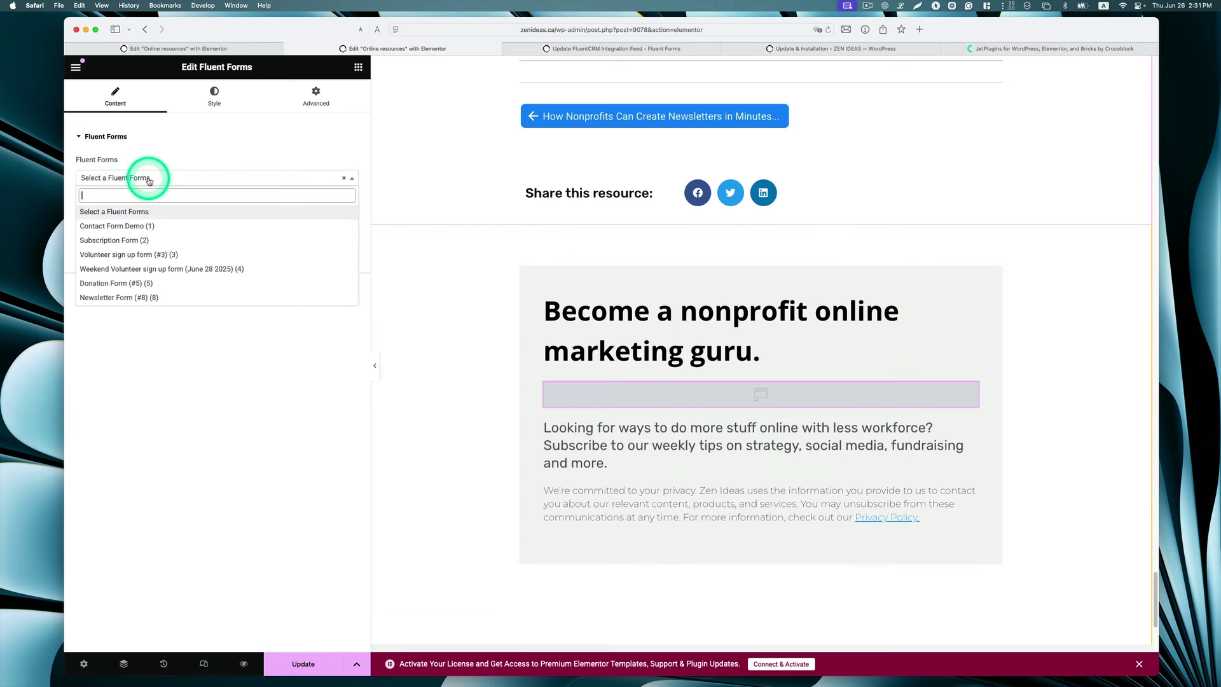
left_click(124, 299)
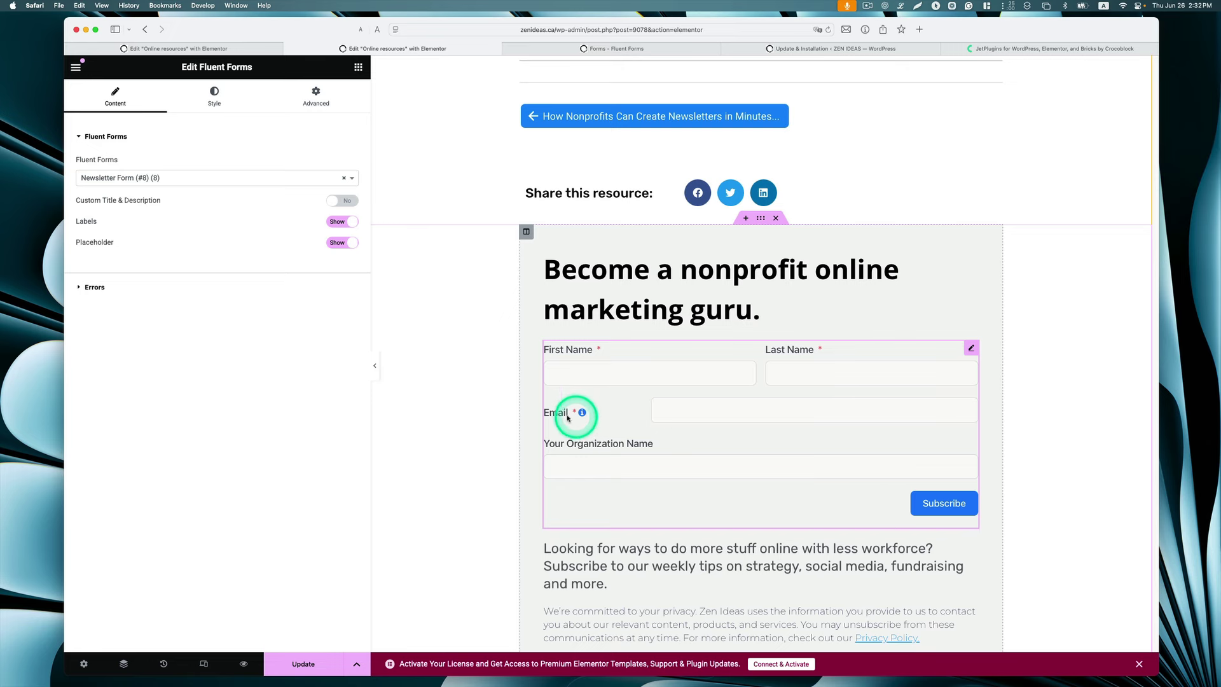
Open Newsletter Form (#8) in Fluent Forms, set the Email field's label placement to Top and save the form.
left_click(601, 49)
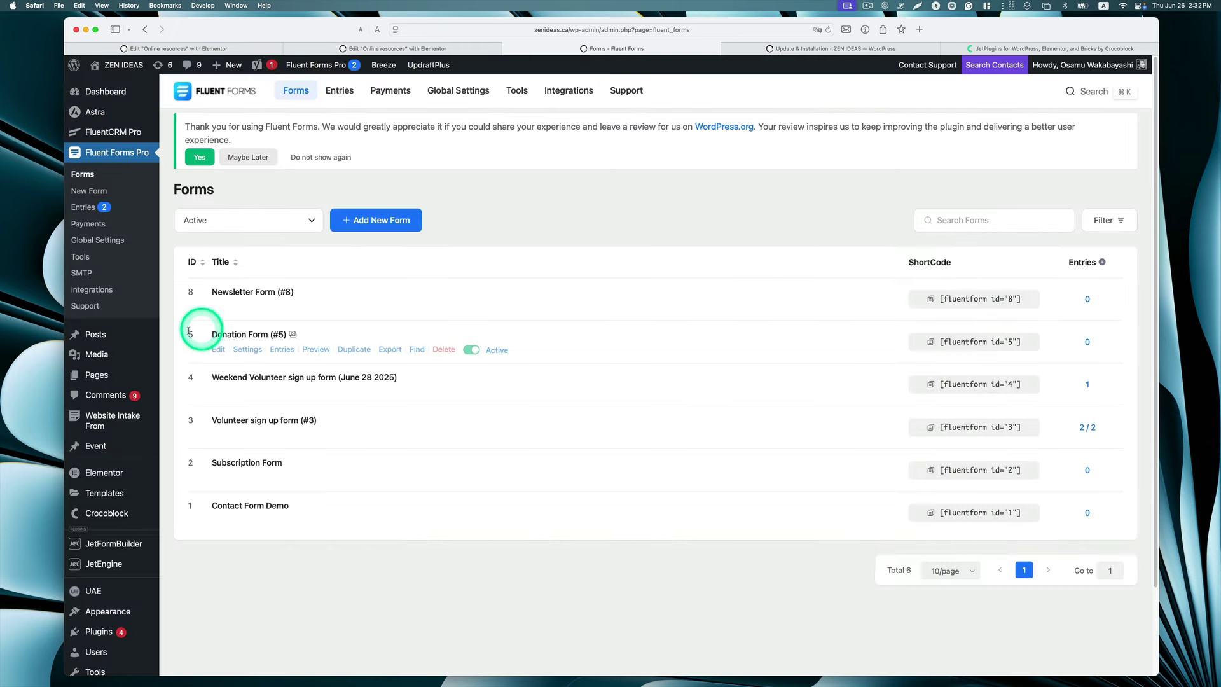
left_click(220, 308)
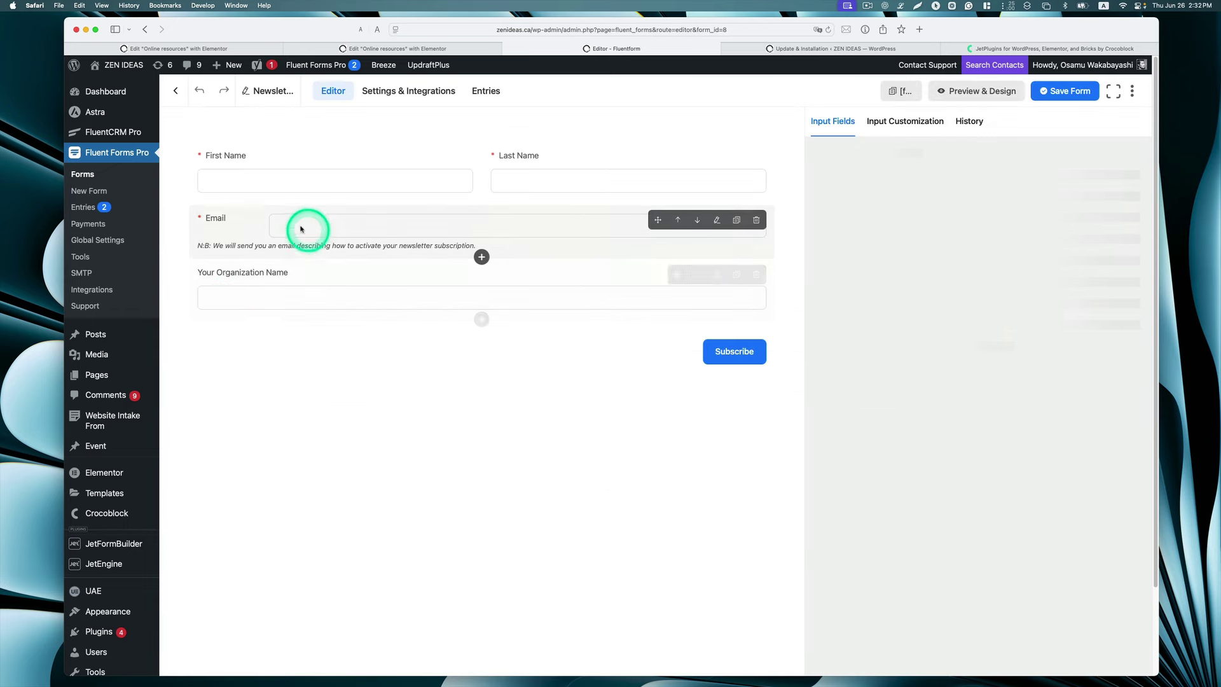
left_click(257, 216)
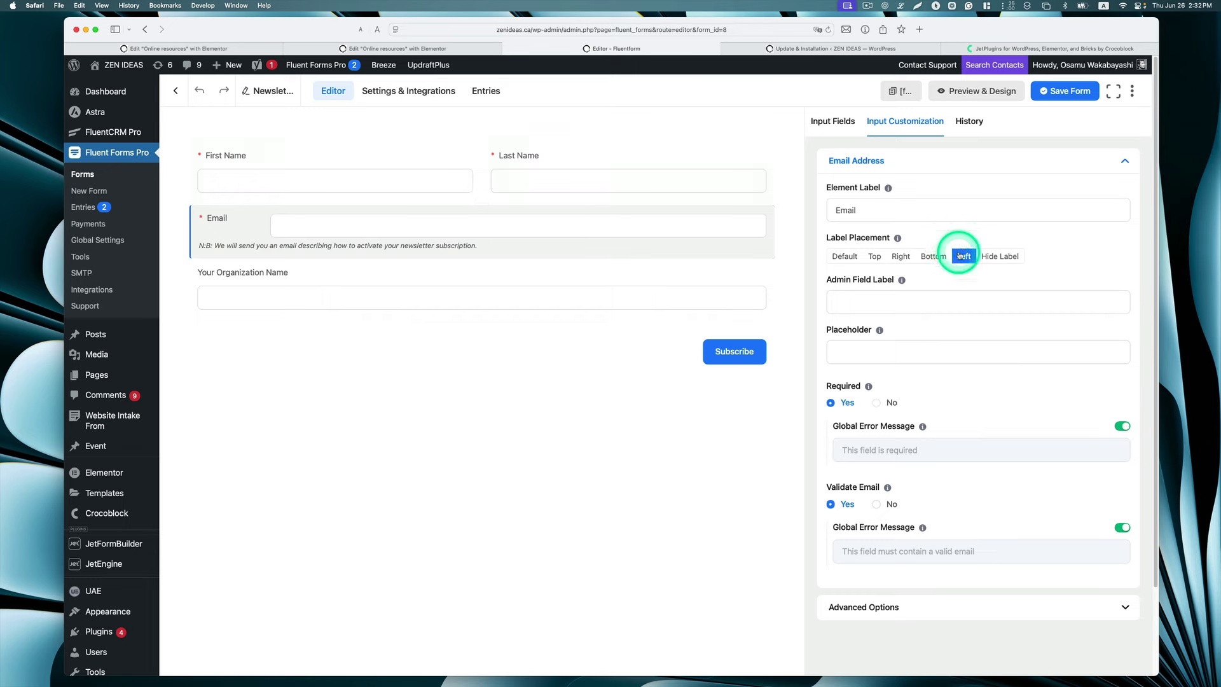
left_click(876, 257)
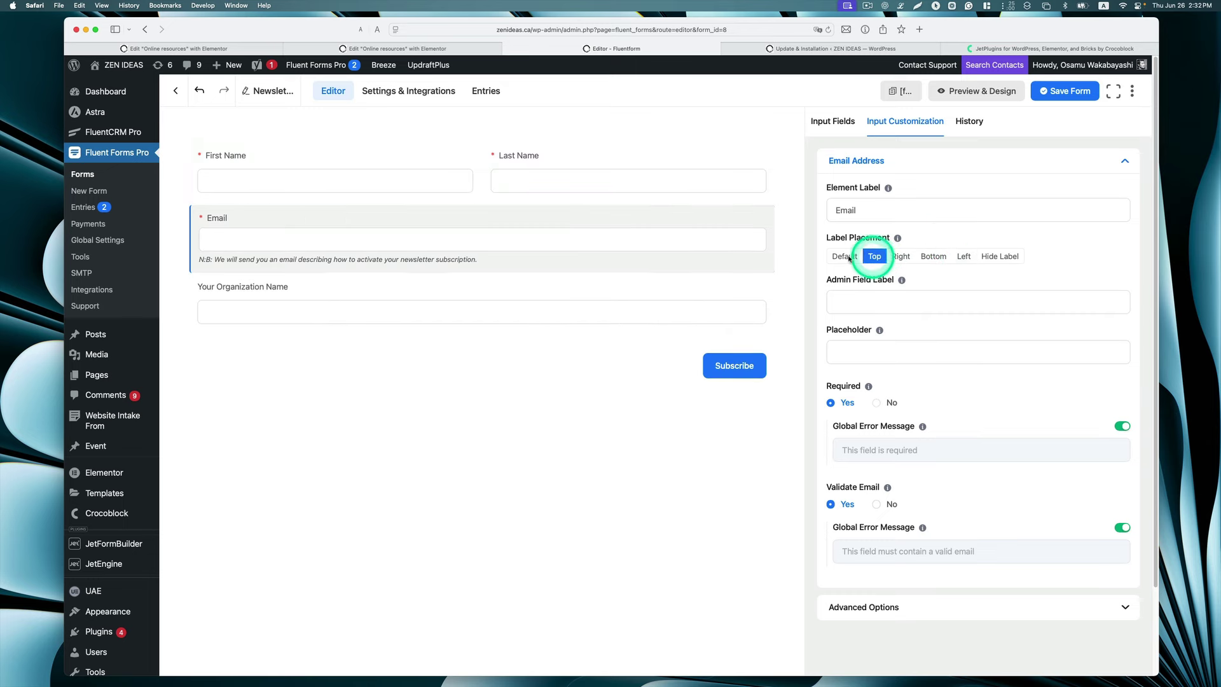
left_click(1044, 92)
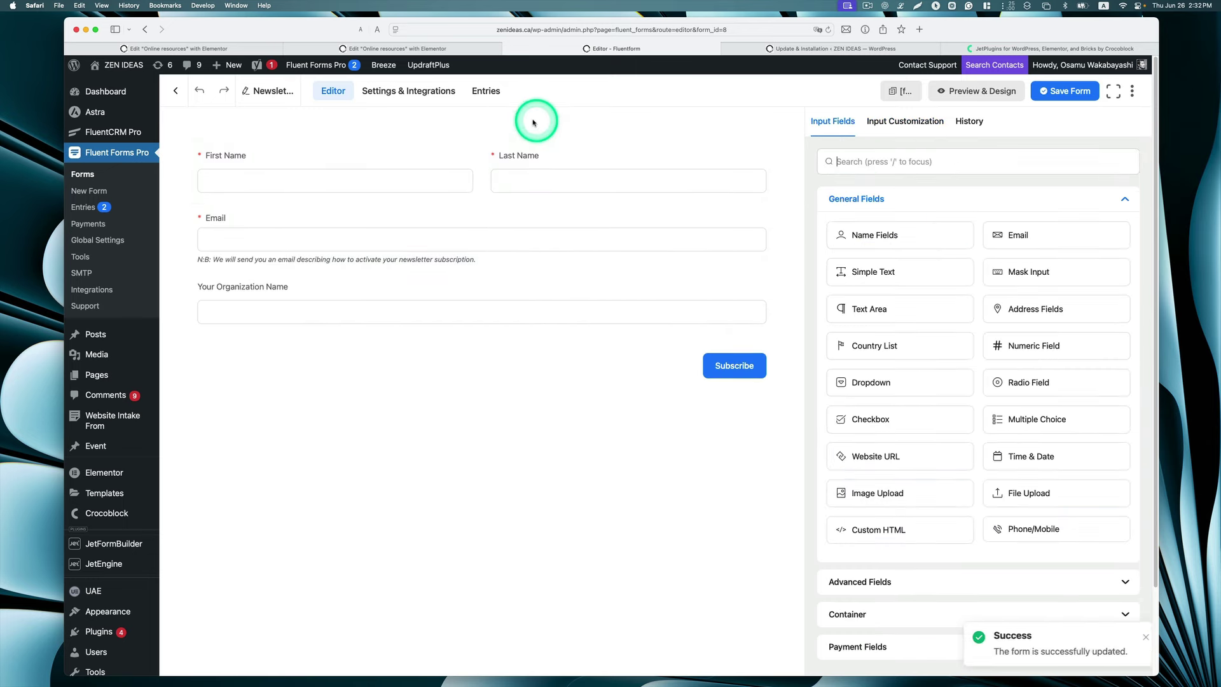
Return to the "Online resources" template in Elementor and save the update with the new newsletter form.
left_click(433, 49)
scroll(722, 324, "down", 3)
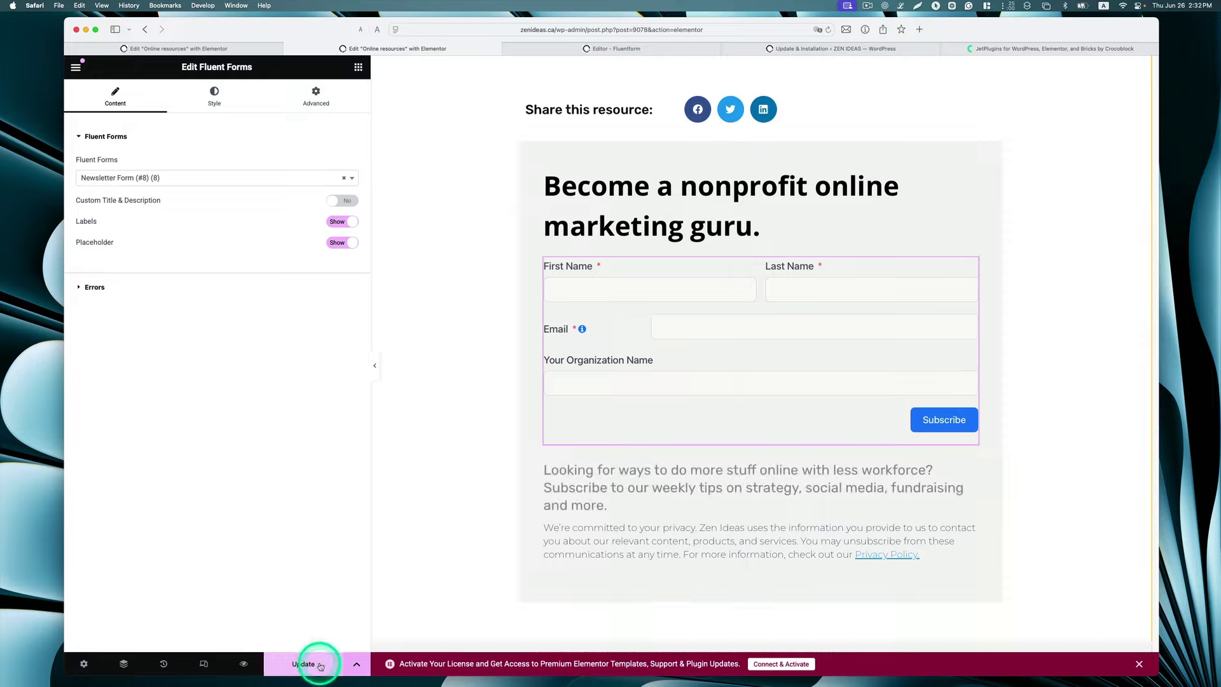
left_click(303, 663)
Review the template's page content and open the settings of the posts widget under Related Resources.
scroll(630, 406, "up", 15)
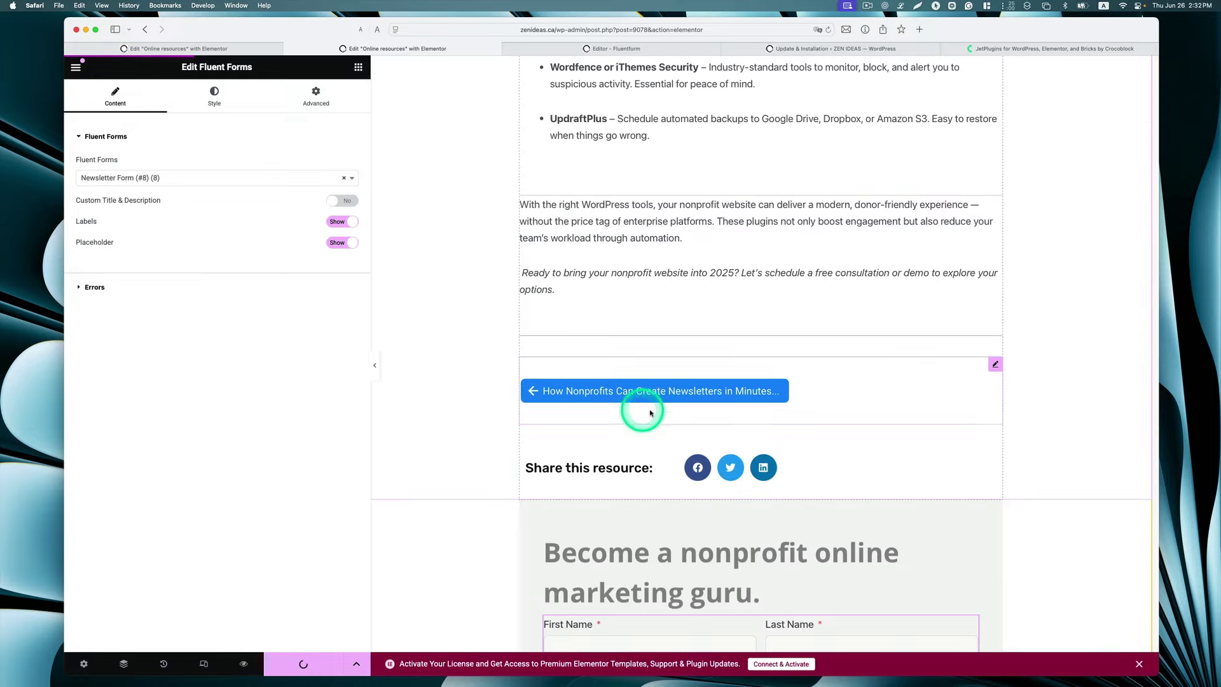
scroll(575, 371, "up", 20)
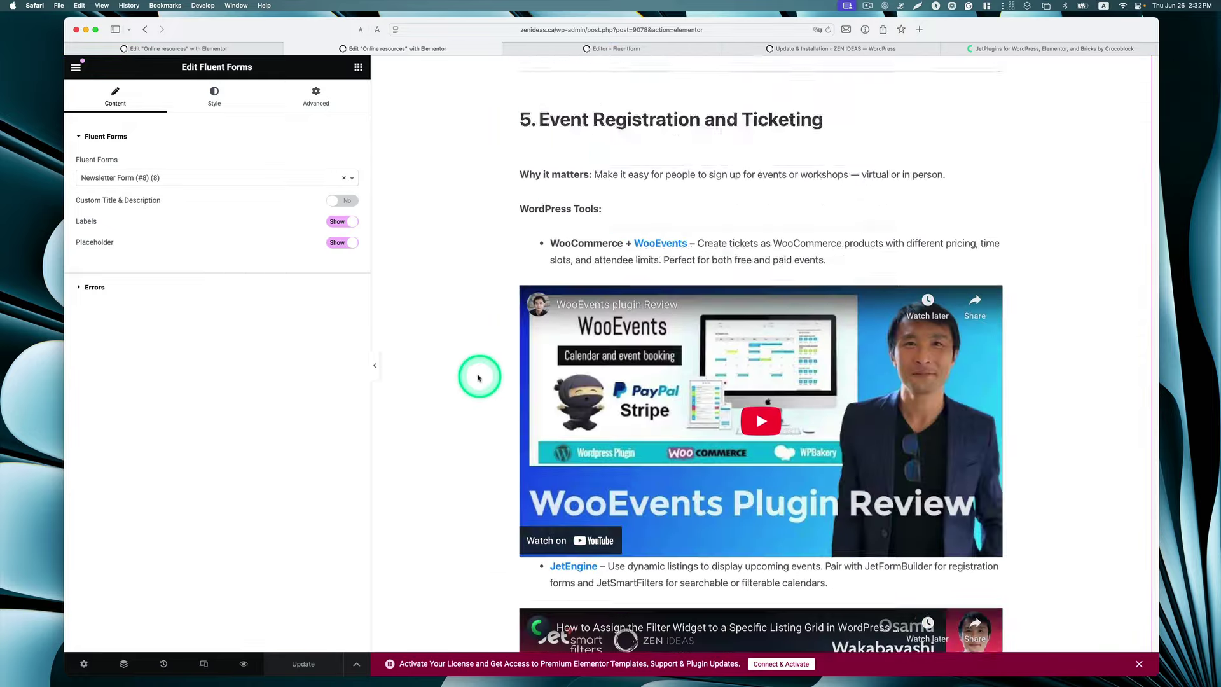
scroll(487, 374, "up", 7)
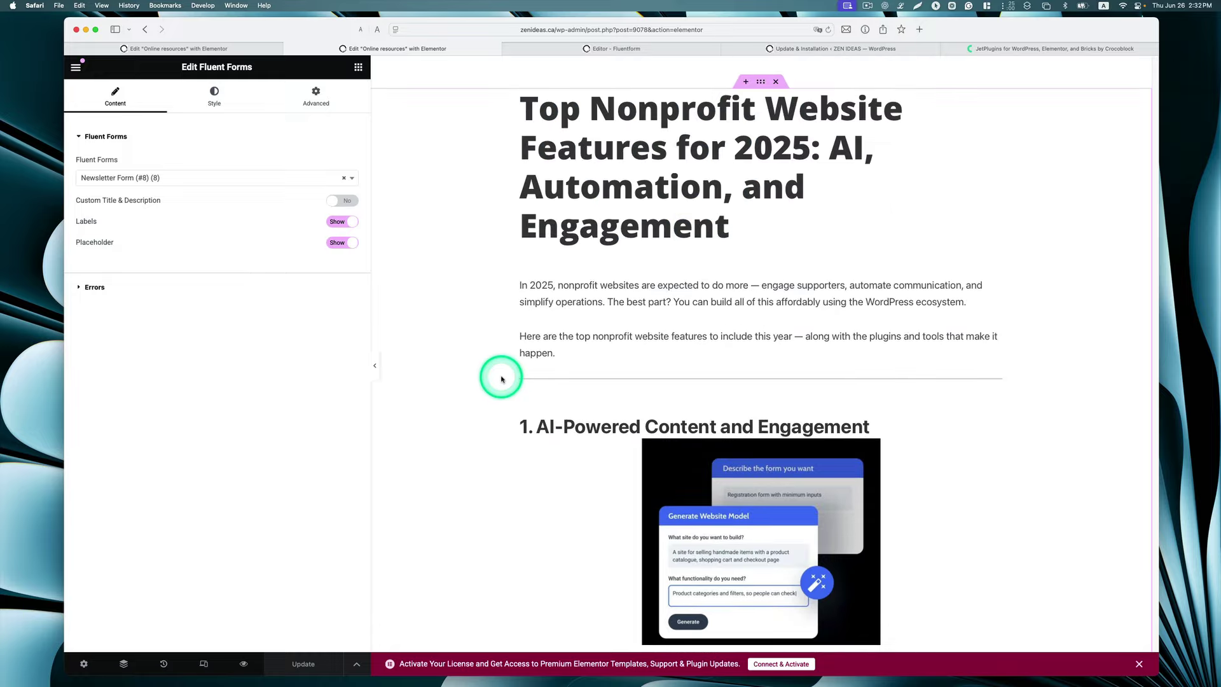
scroll(503, 378, "down", 14)
scroll(506, 381, "down", 20)
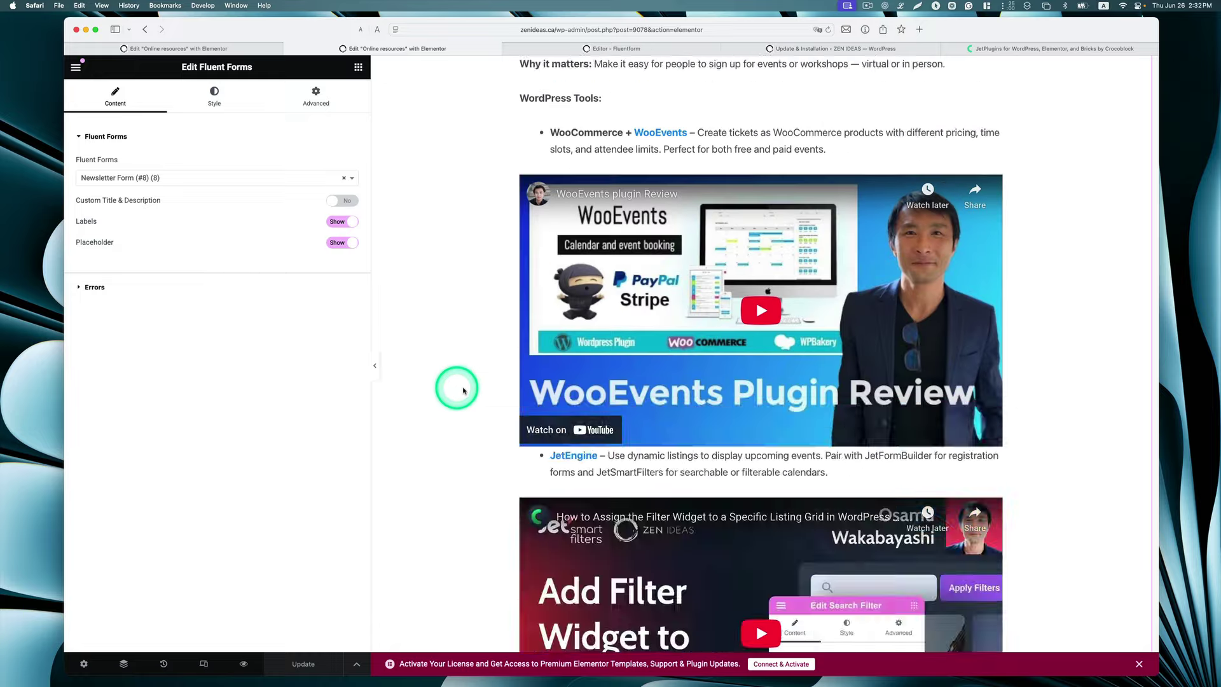
scroll(463, 389, "down", 20)
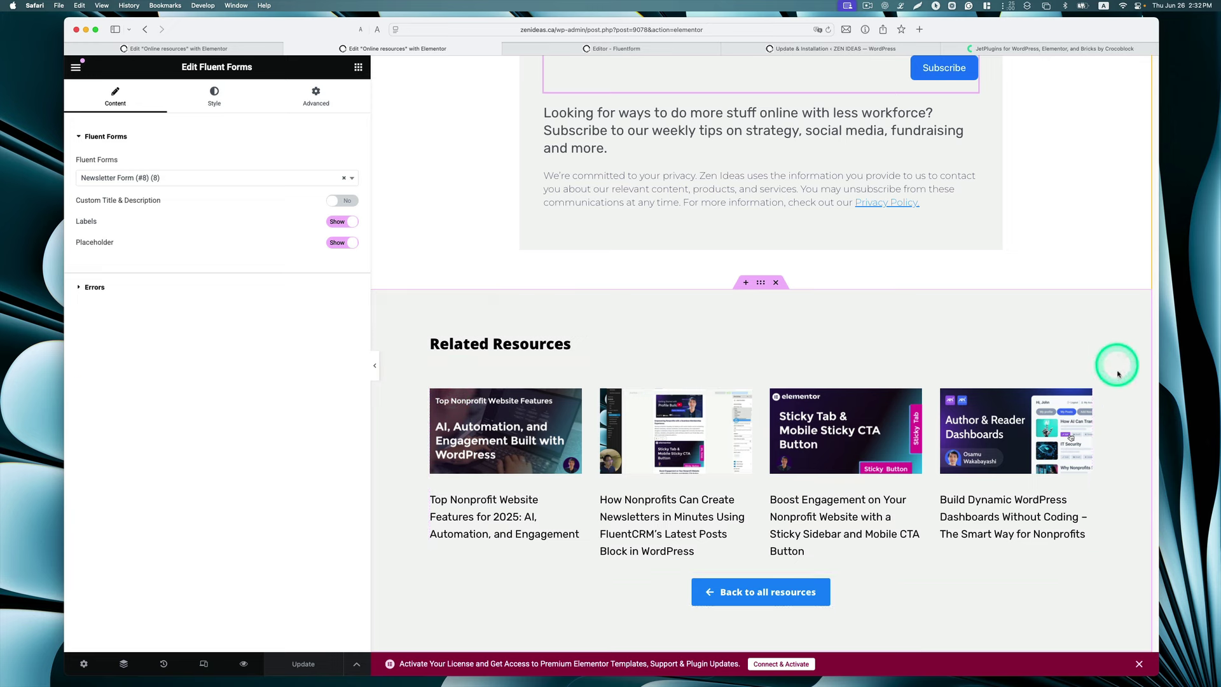
left_click(1086, 368)
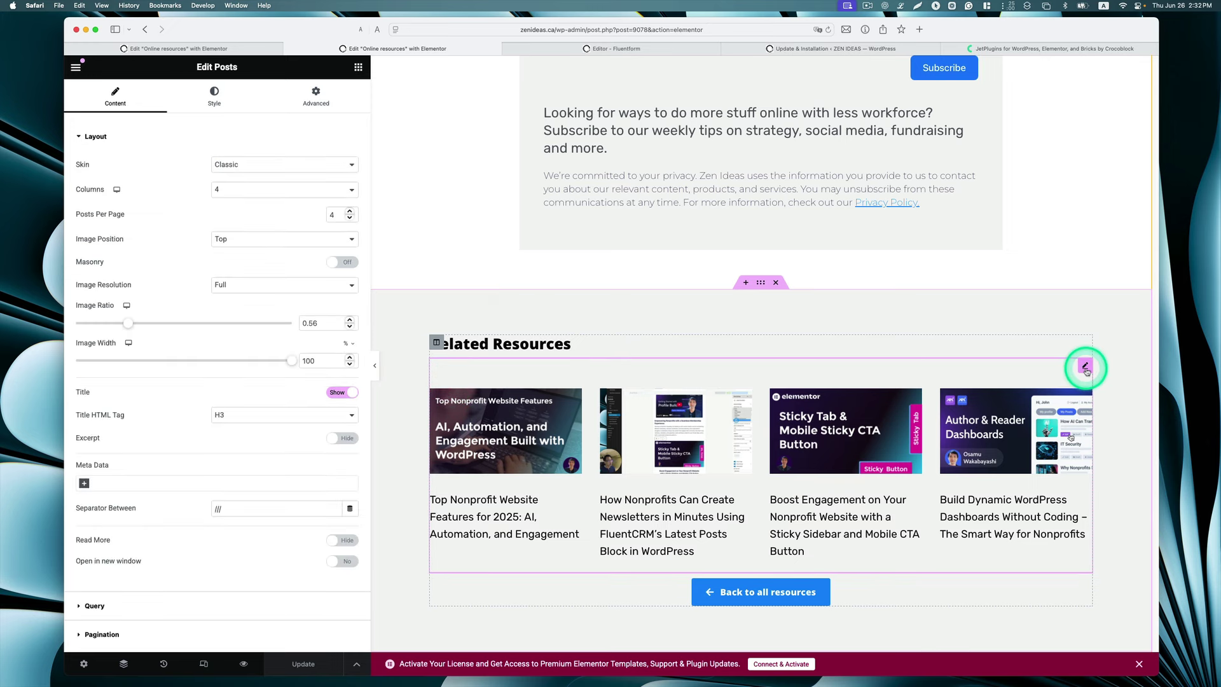
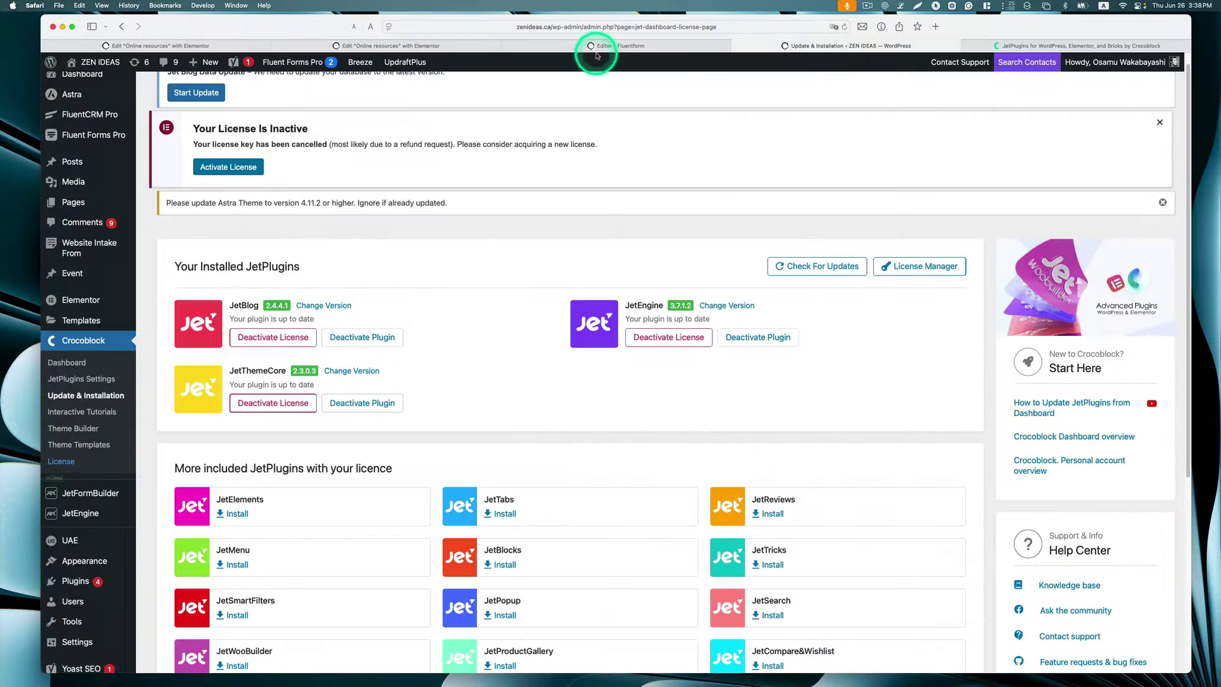
Open JetEngine's Listings/Components page in the WordPress admin and start a new listing item.
left_click(457, 45)
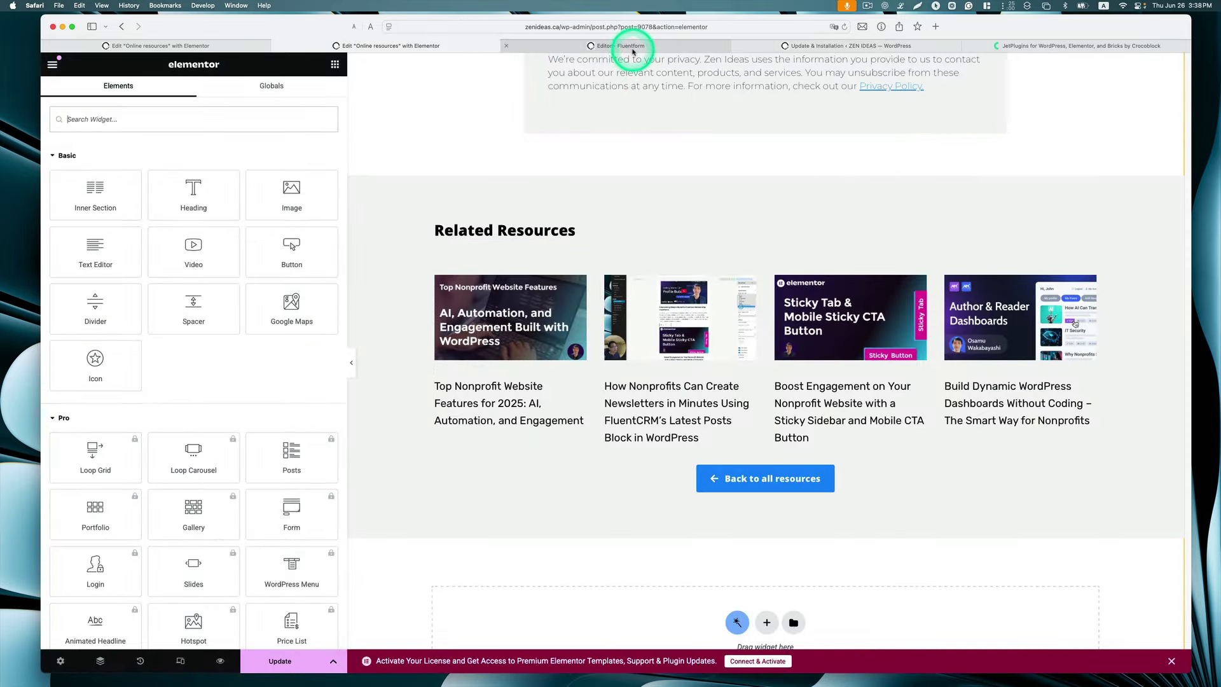
left_click(796, 46)
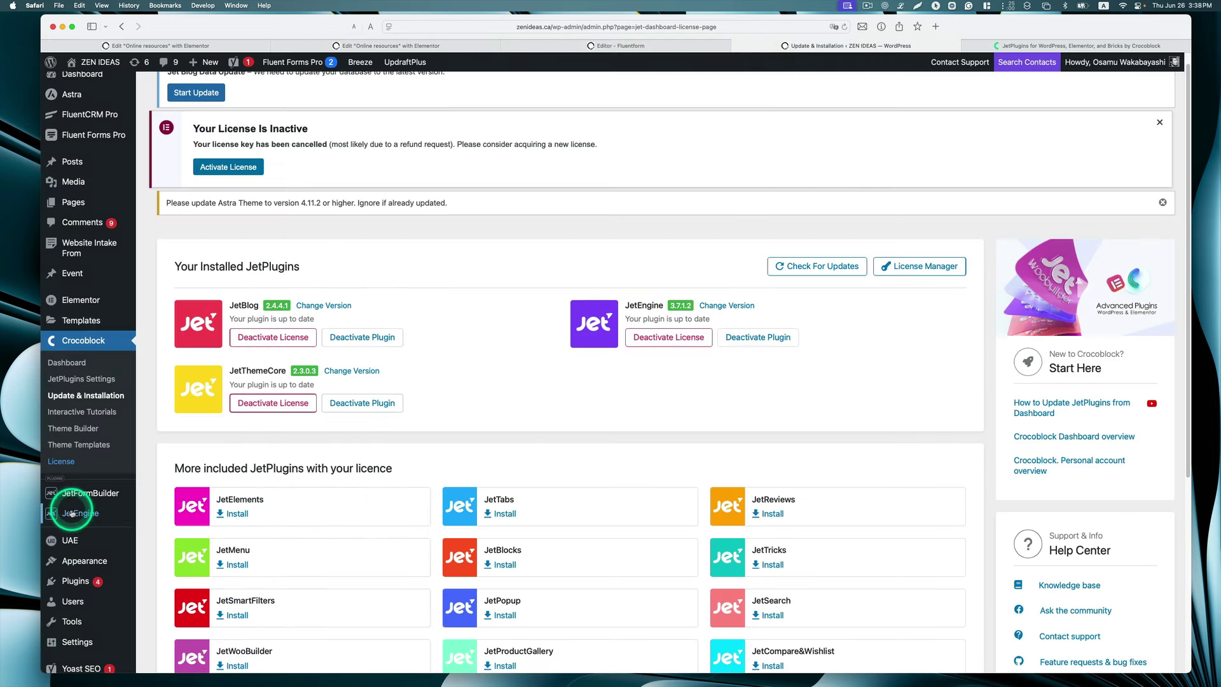
mouse_move(96, 511)
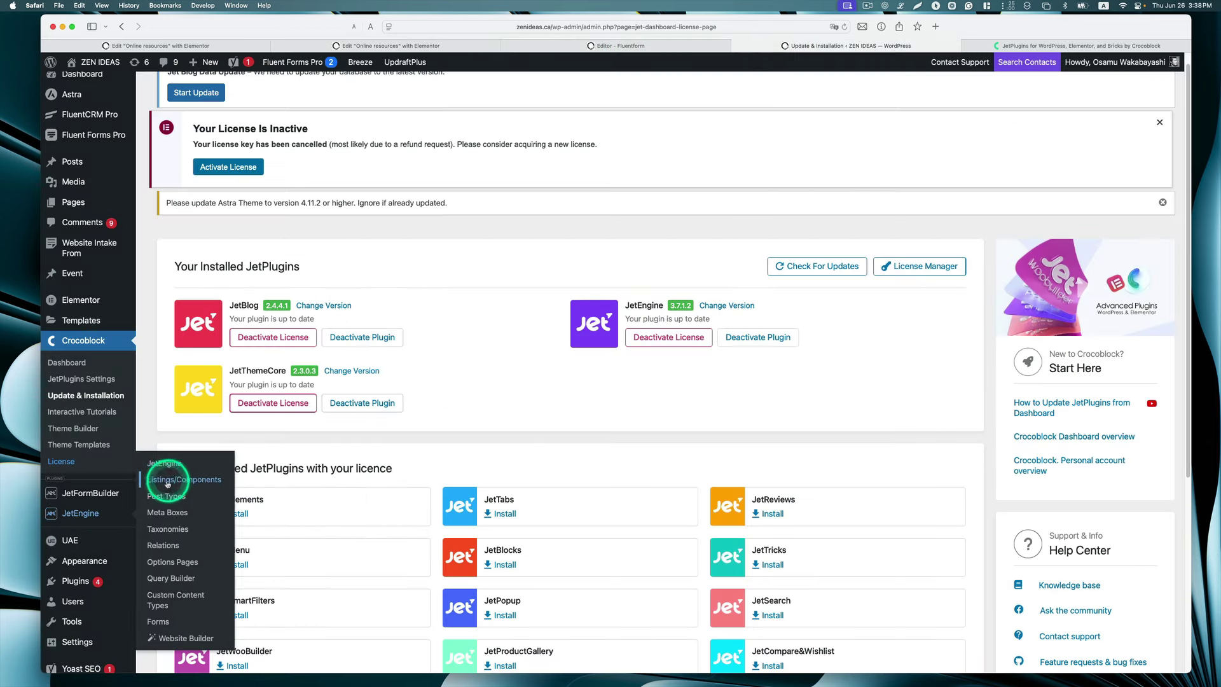
left_click(167, 483)
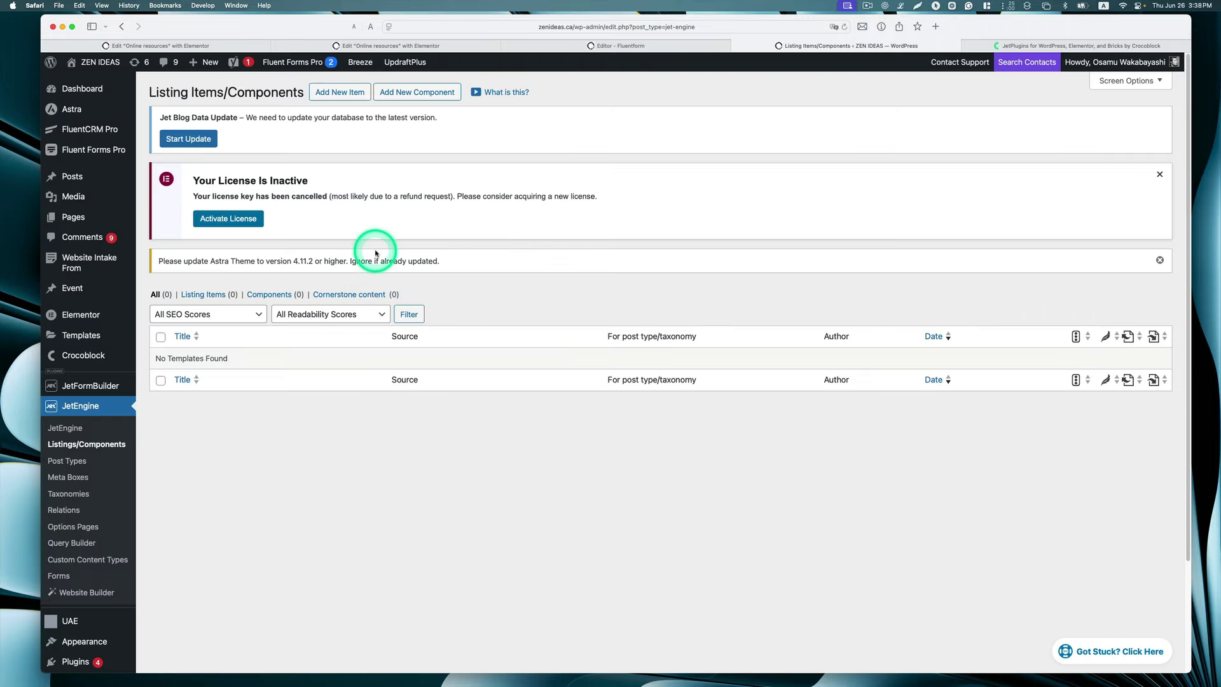
left_click(357, 99)
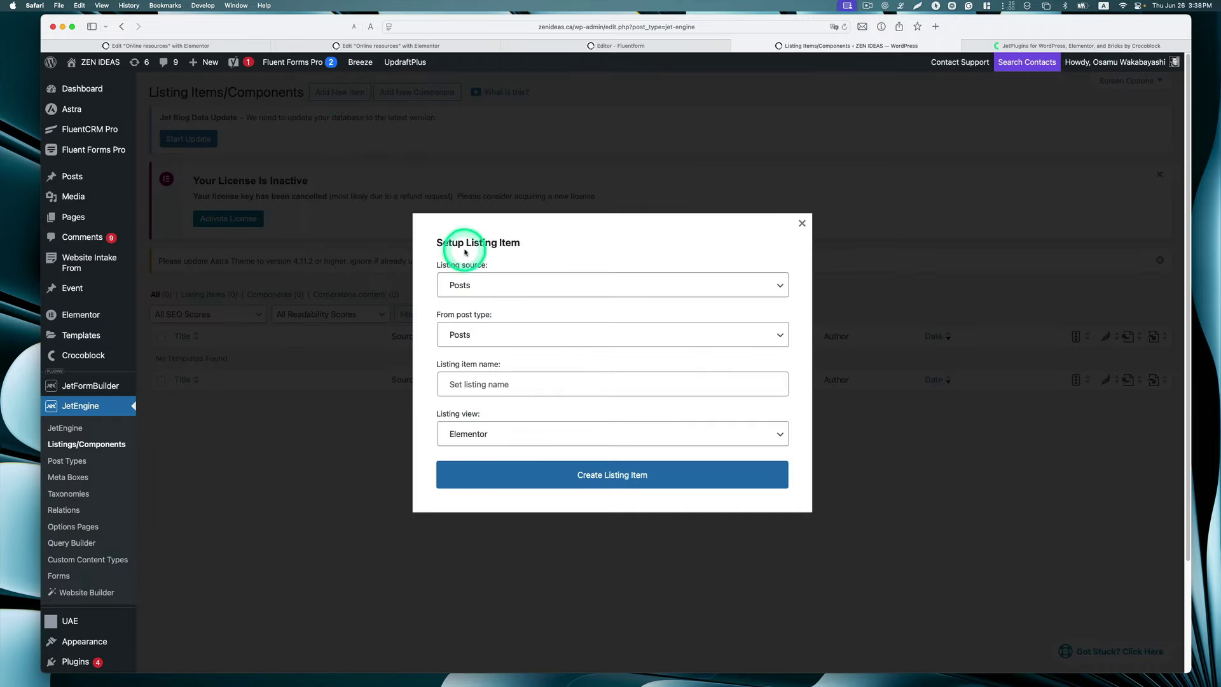
Create the listing item "Online resources" with Posts as listing source, Posts as post type and Elementor as listing view.
left_click(481, 280)
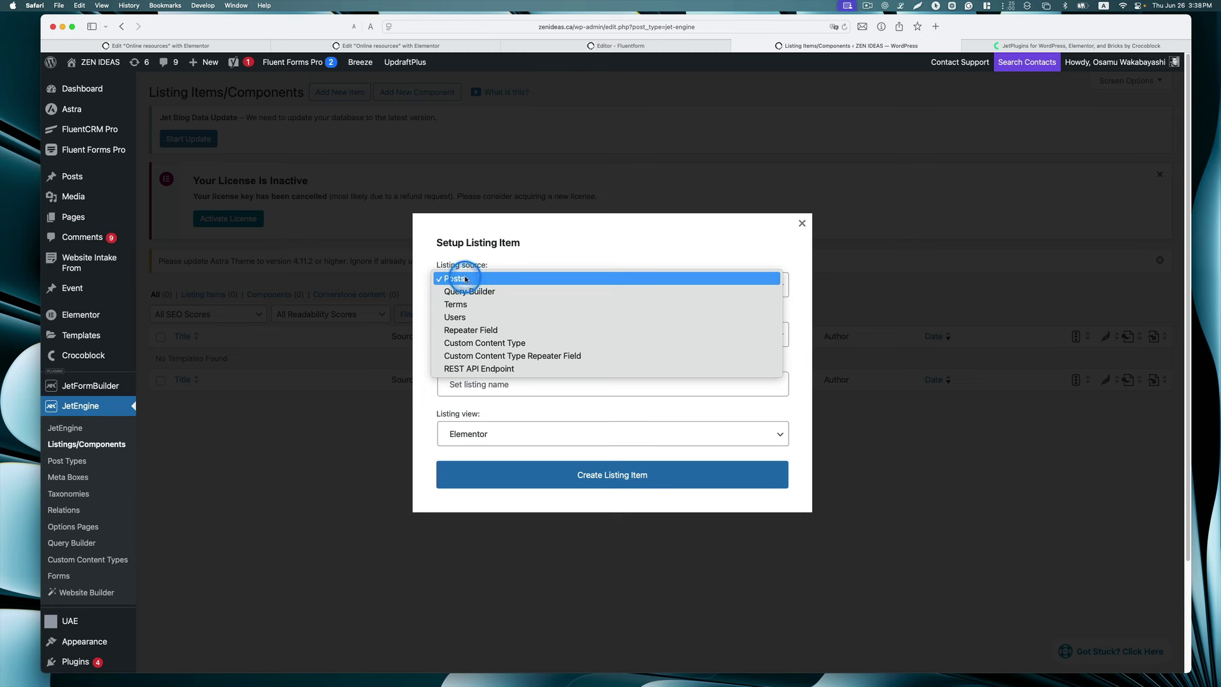
left_click(466, 279)
left_click(560, 332)
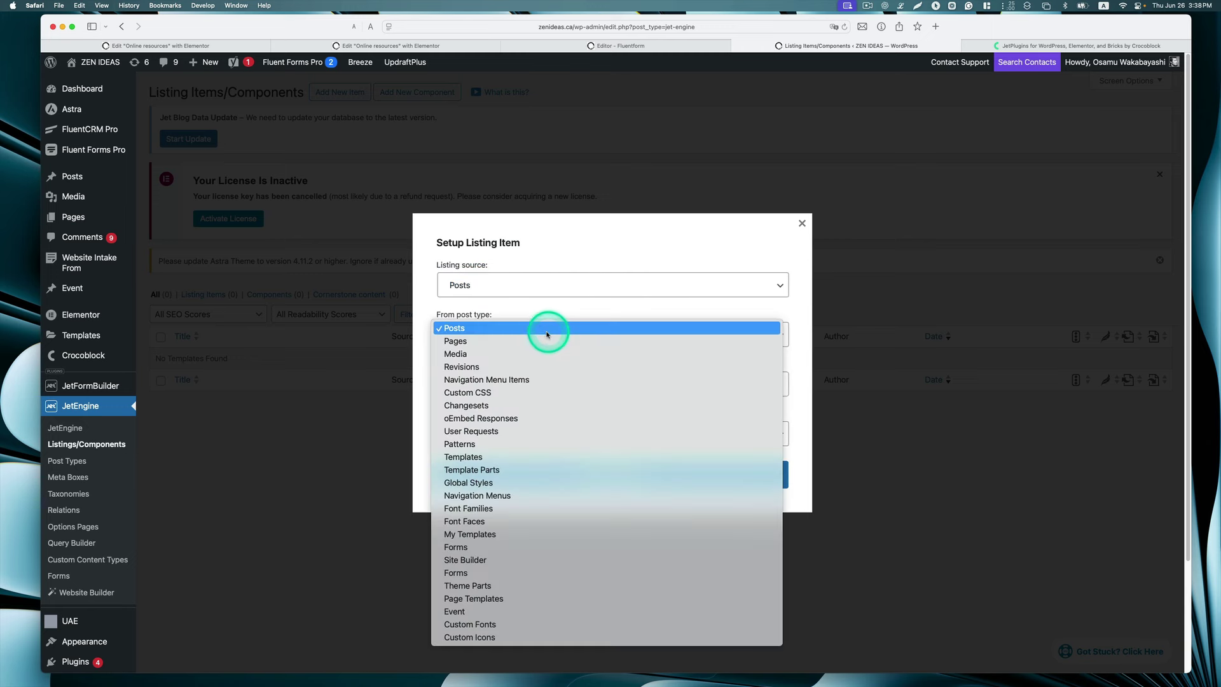
left_click(502, 330)
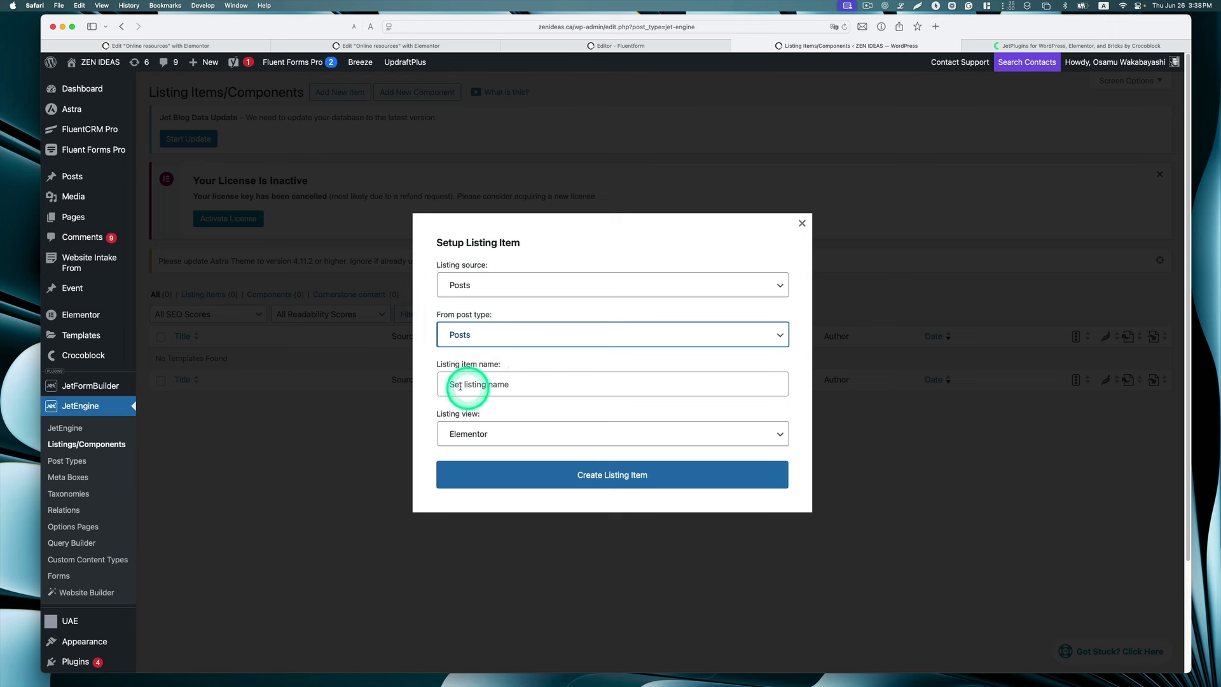
left_click(467, 385)
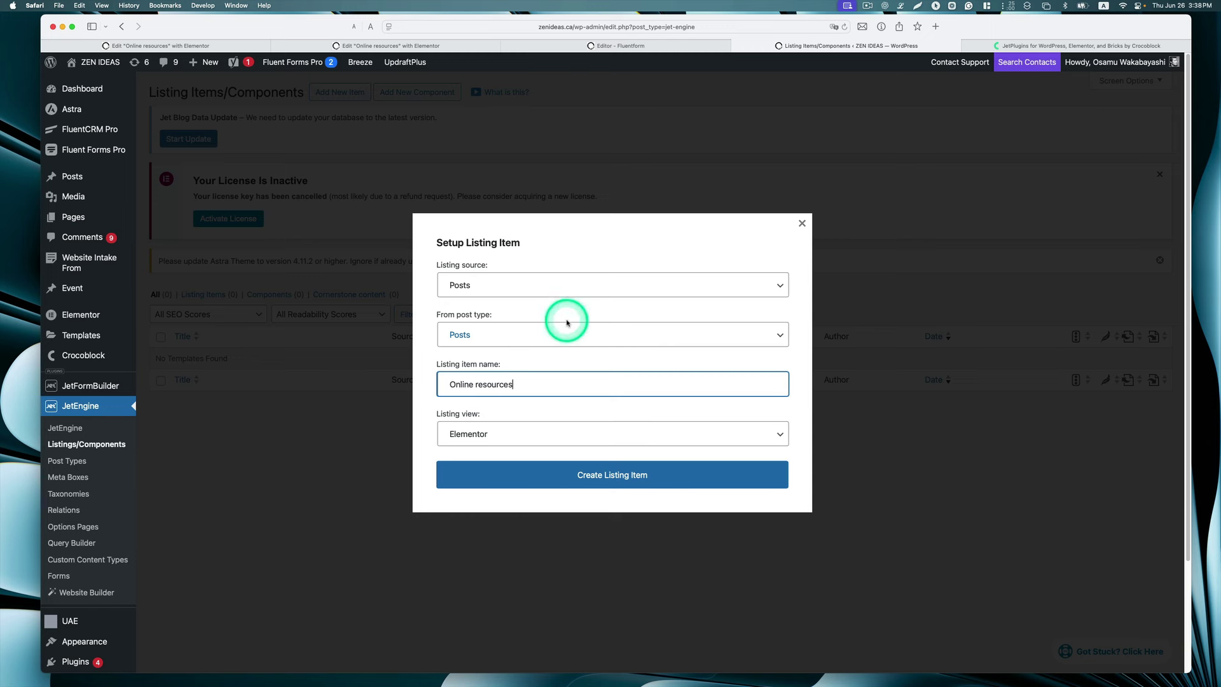
left_click(569, 486)
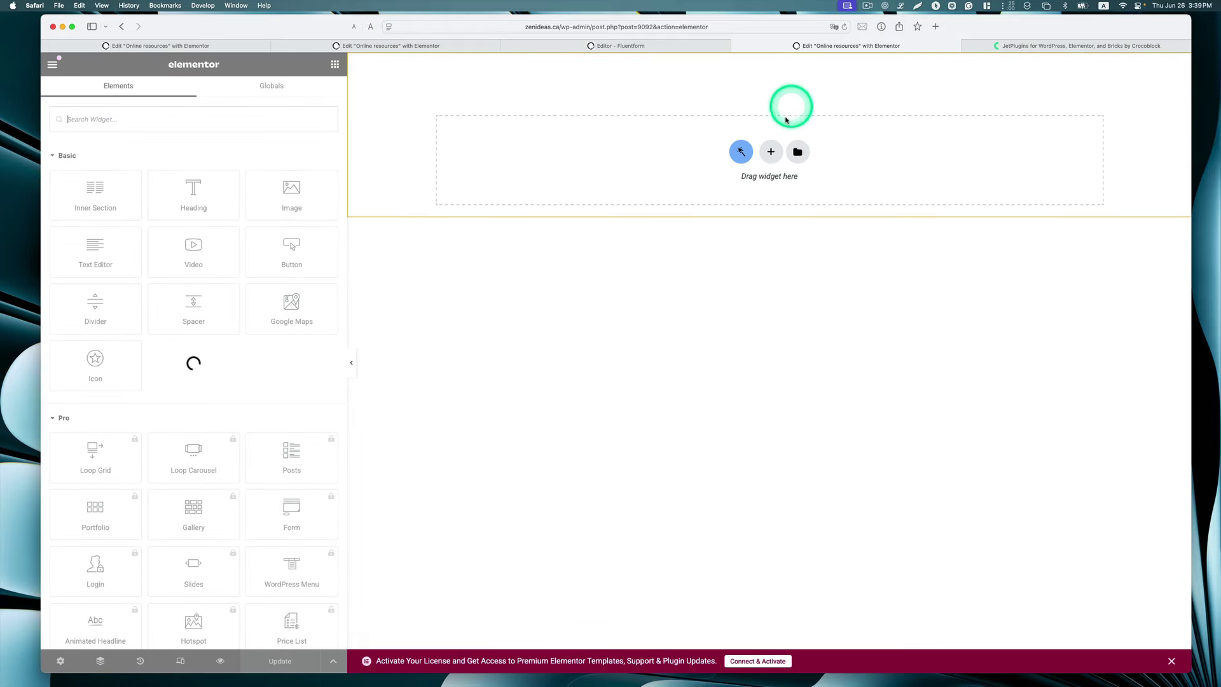
Add a single-column section to the listing item and set its boxed content width to 400.
left_click(771, 152)
left_click(623, 172)
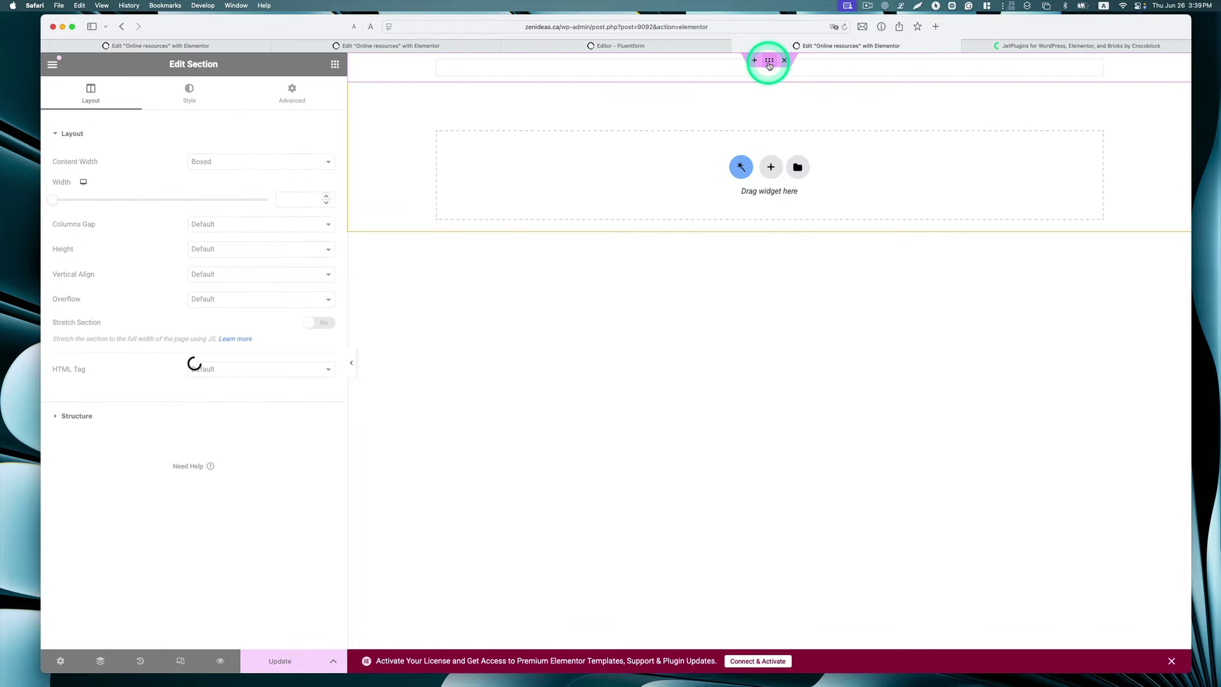
left_click(307, 199)
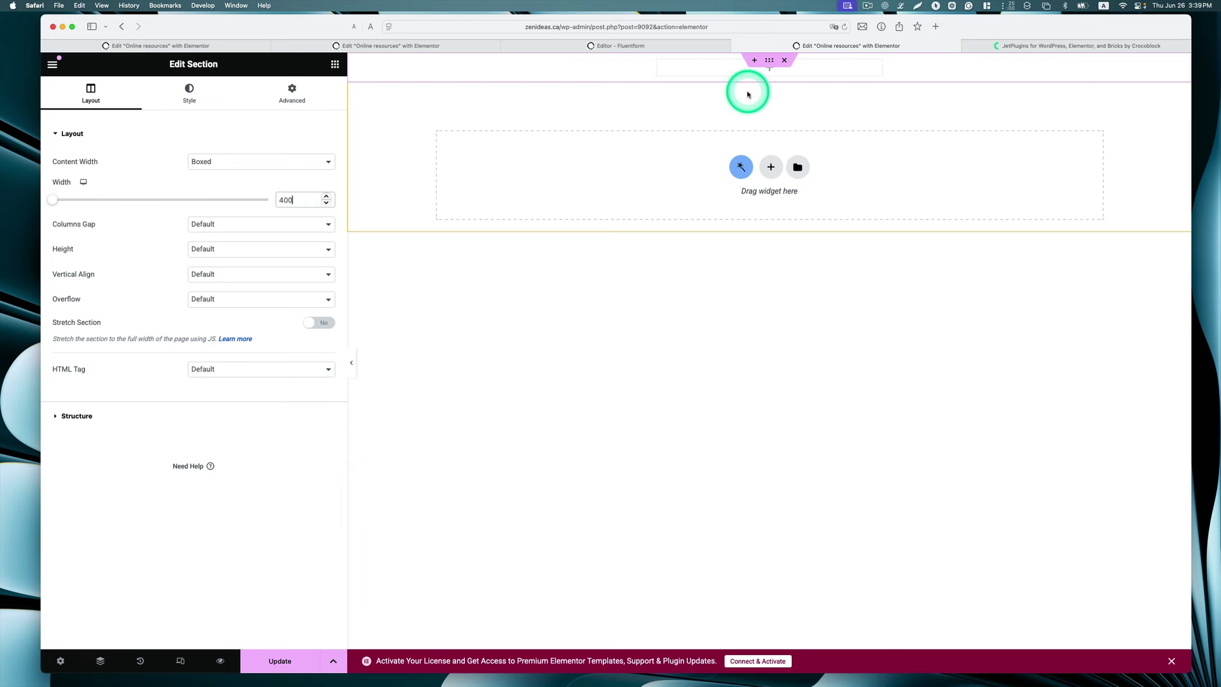
Search the widgets for "feature", clear the search and browse the widget list down to the Listing Elements group.
left_click(333, 67)
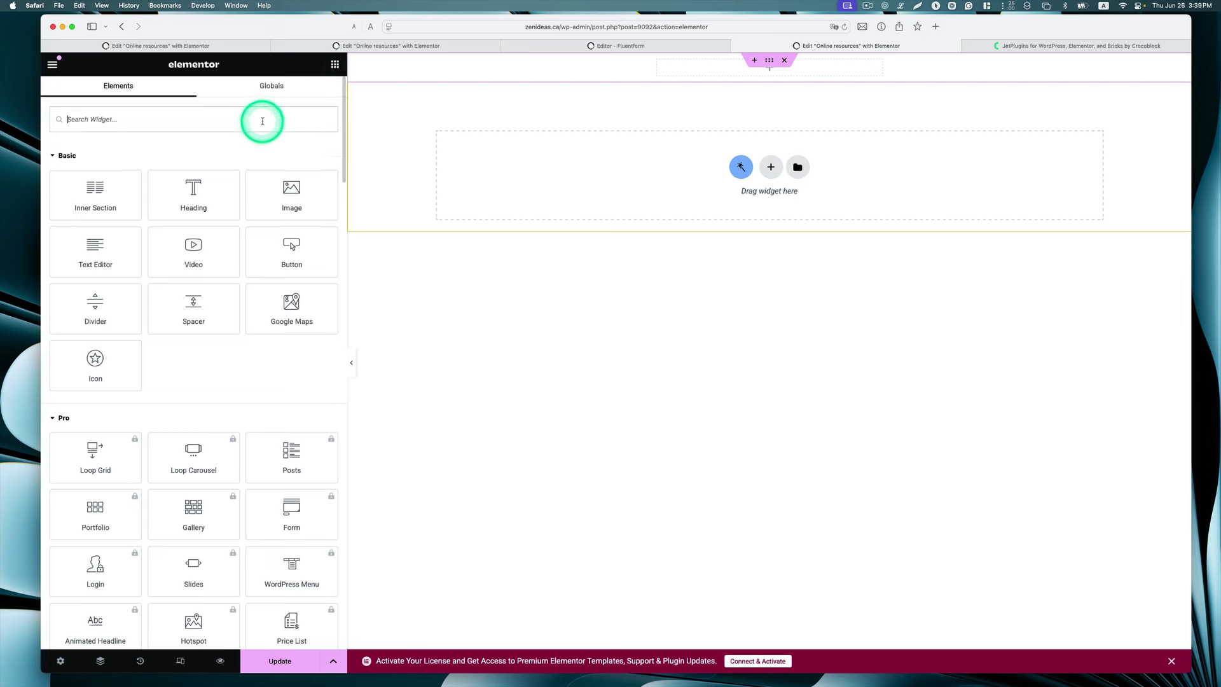
type("feature")
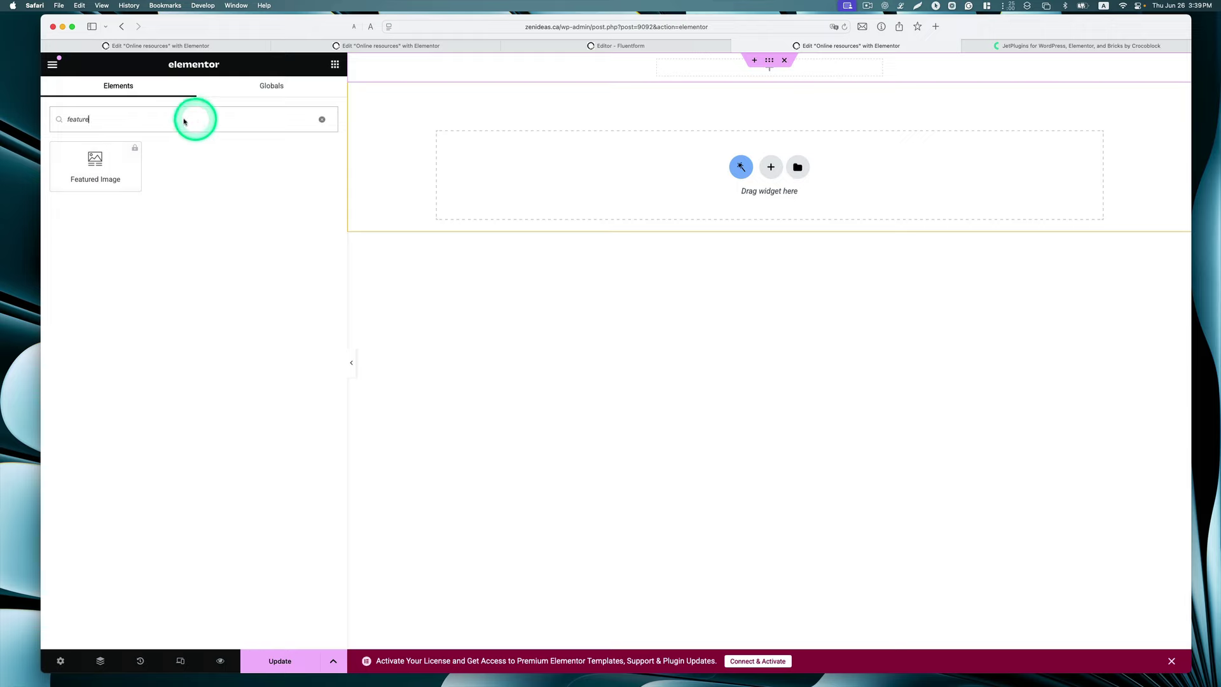
left_click_drag(183, 117, 61, 117)
key("BackSpace")
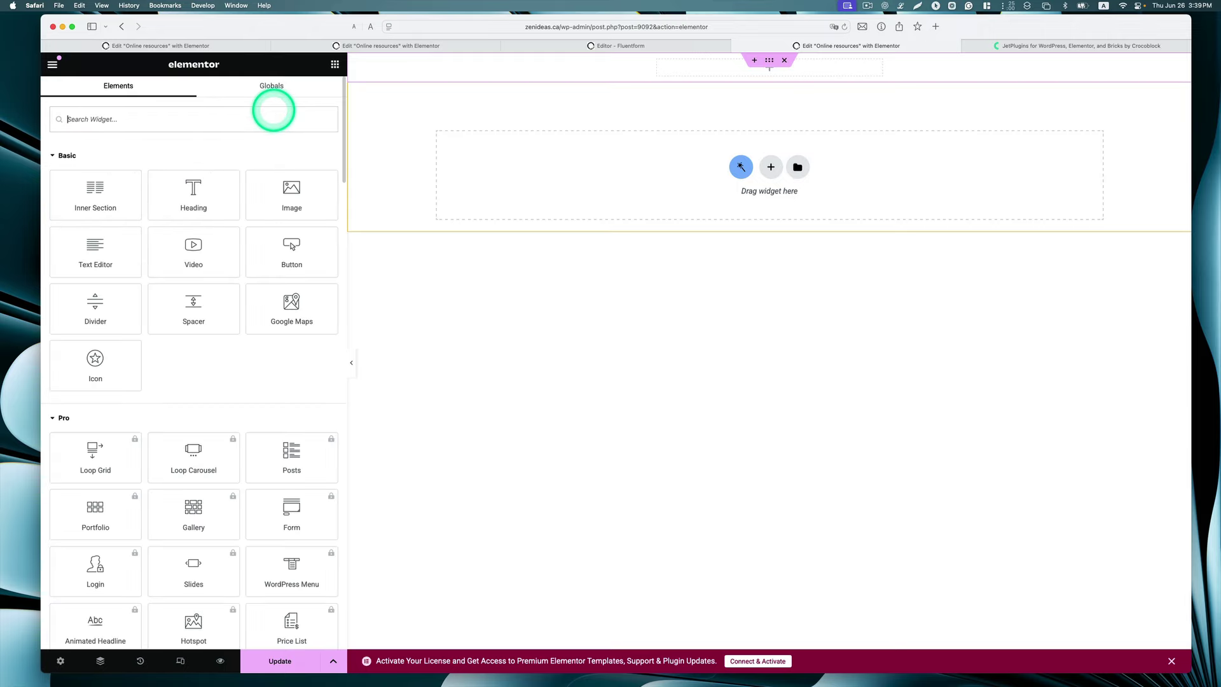
scroll(311, 165, "down", 15)
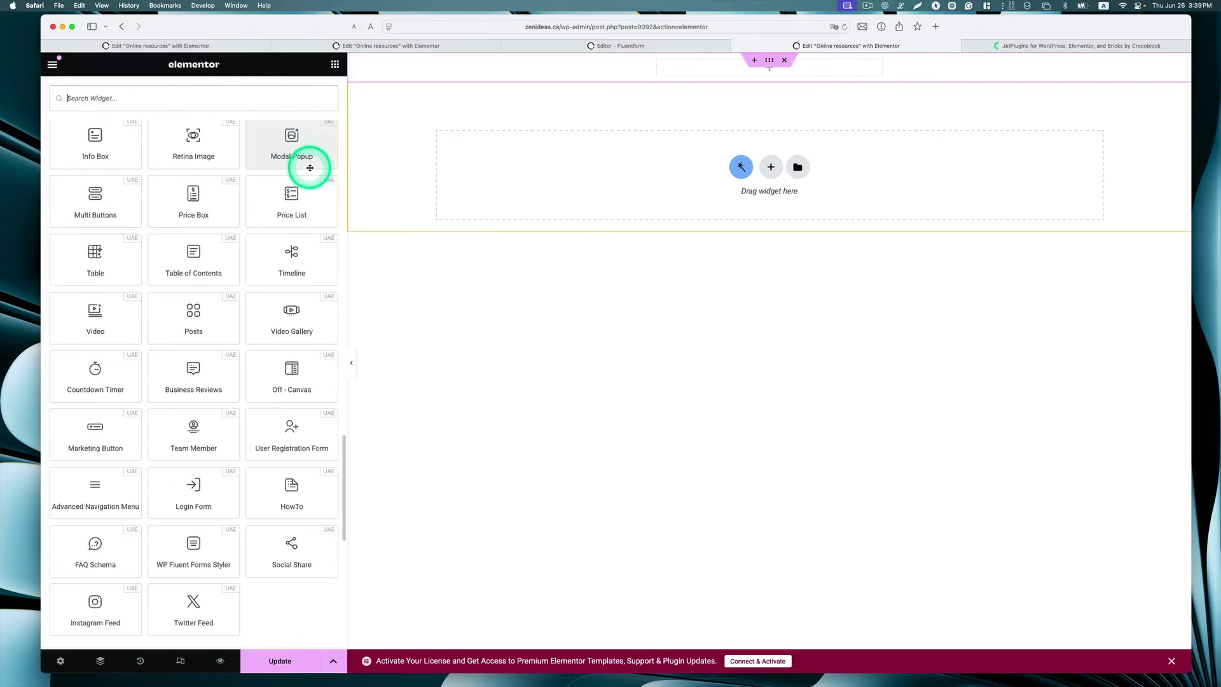
scroll(311, 167, "down", 10)
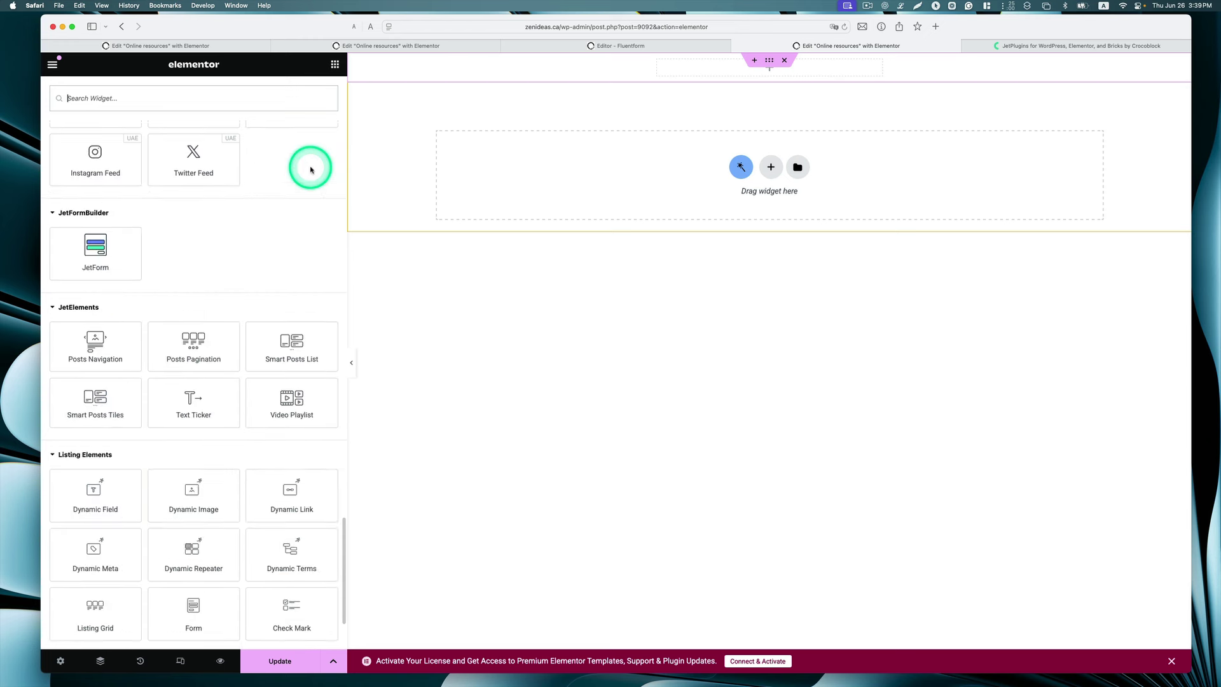
Add a Dynamic Image widget to the empty column and a Dynamic Field widget directly beneath it.
scroll(311, 168, "down", 2)
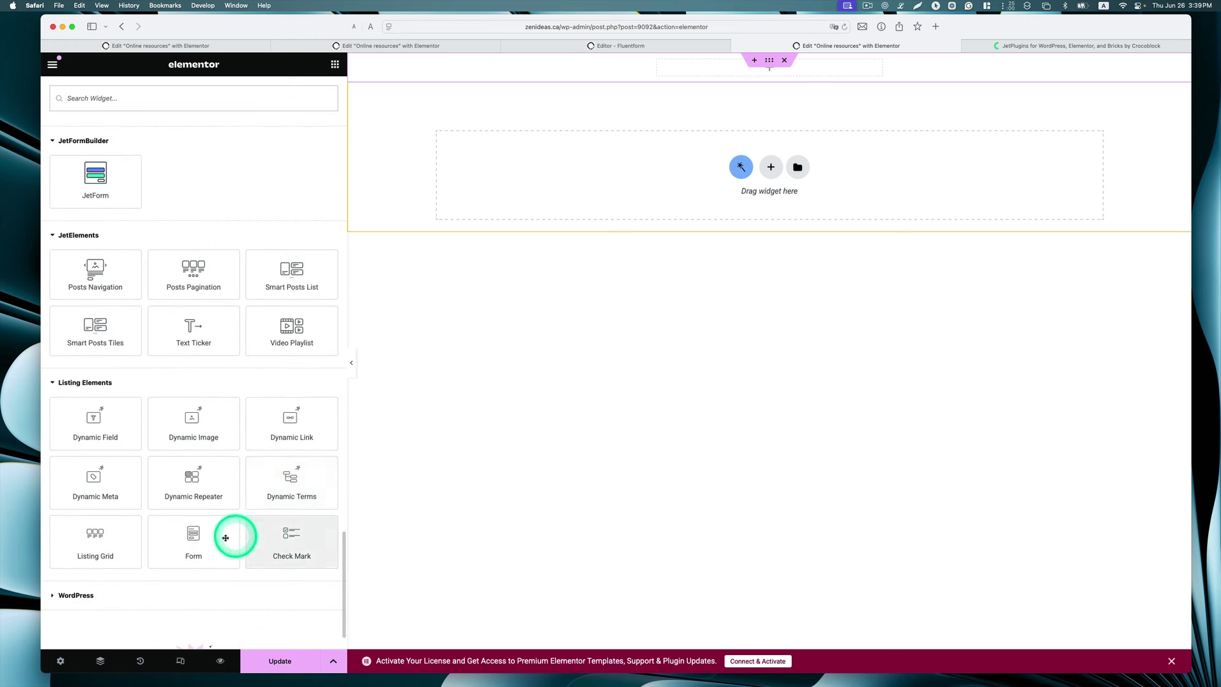
left_click_drag(186, 441, 700, 71)
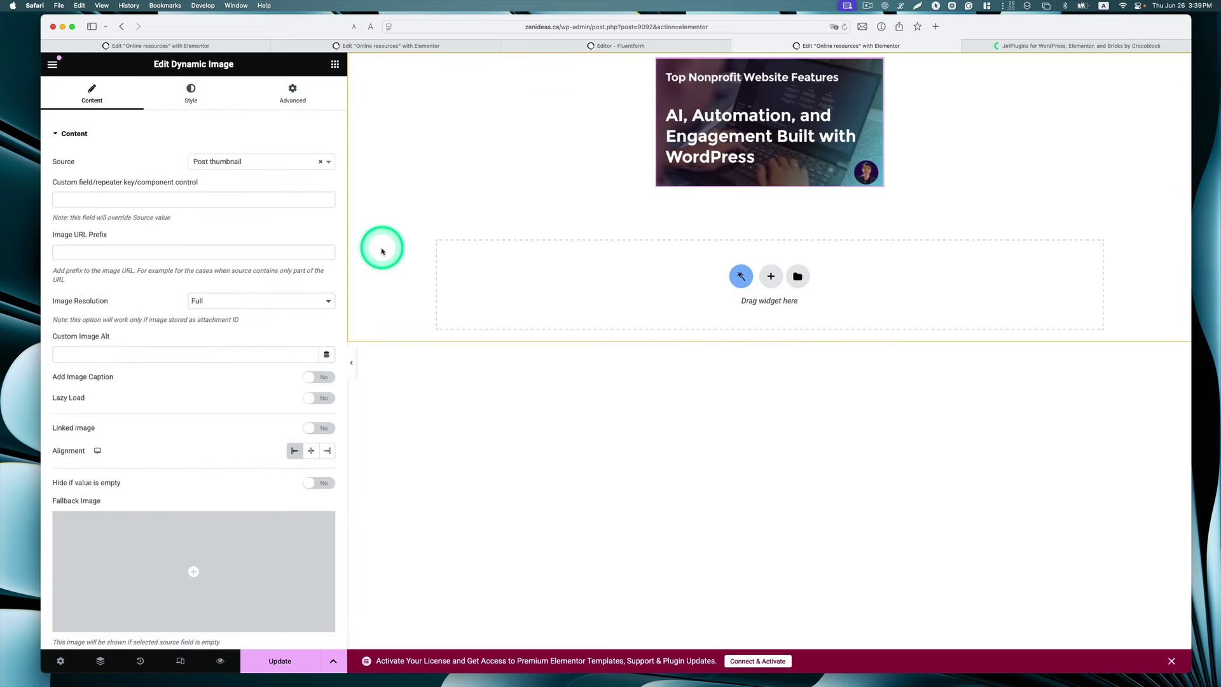
left_click(336, 66)
scroll(312, 414, "down", 15)
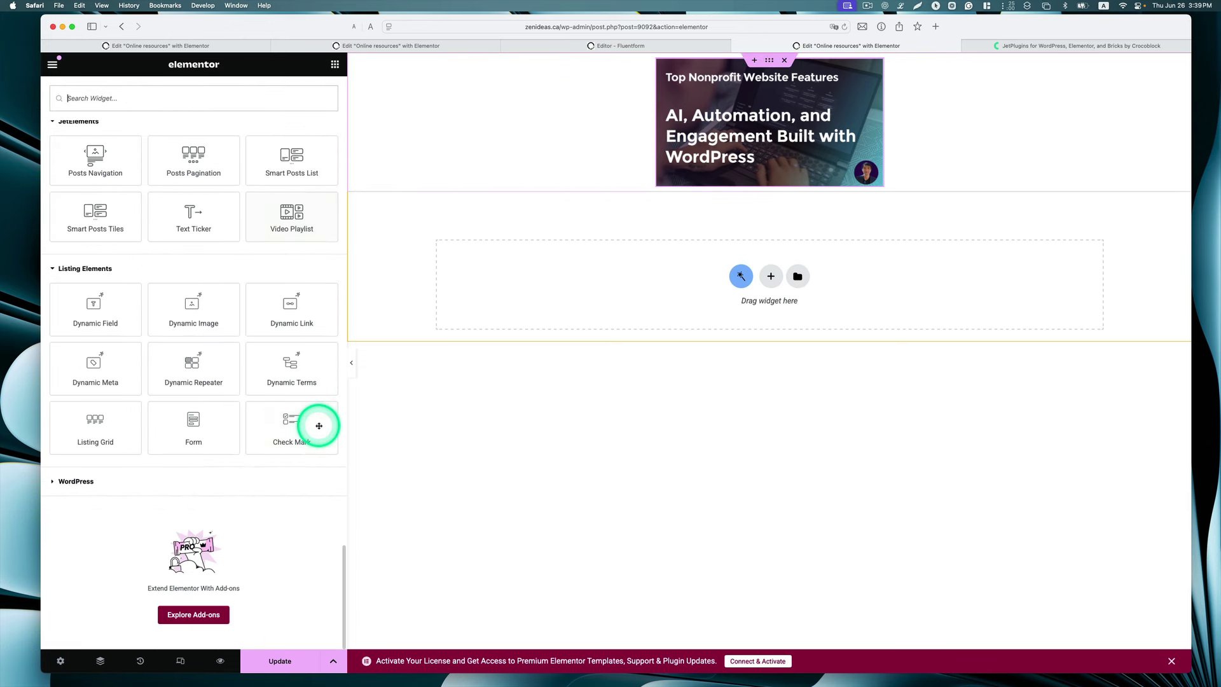
scroll(319, 425, "up", 3)
scroll(319, 426, "down", 1)
left_click_drag(115, 467, 771, 186)
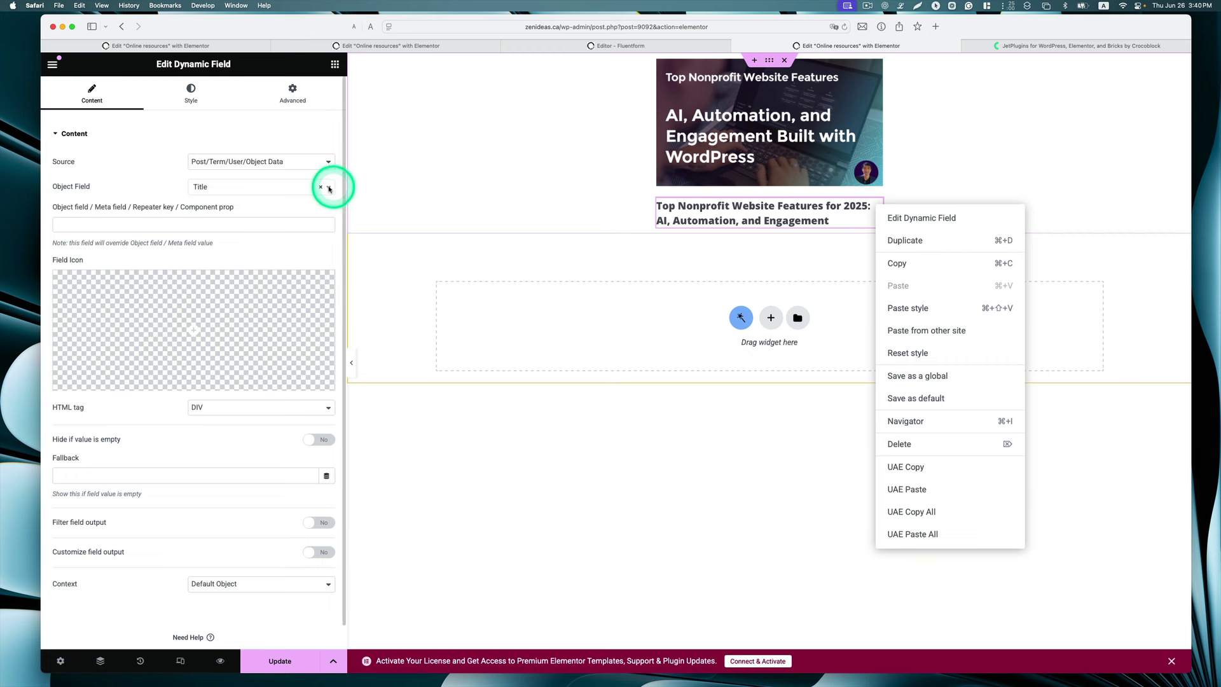
Set the Dynamic Field's object field to Excerpt.
left_click(329, 189)
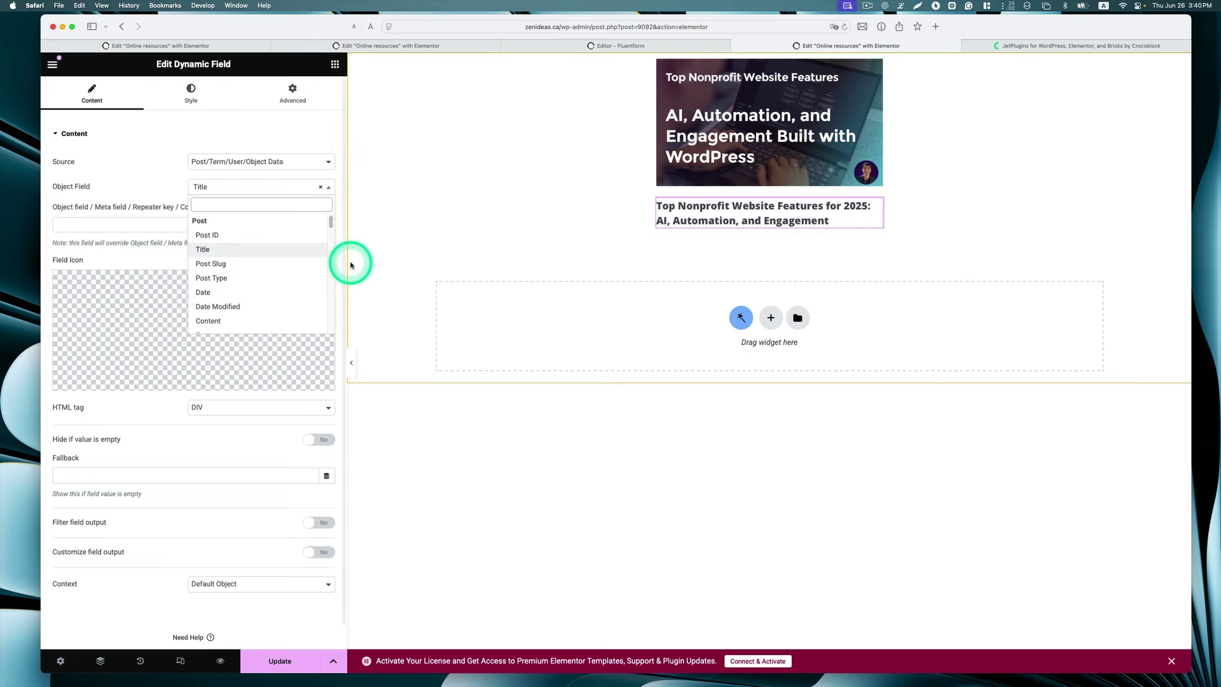
scroll(309, 275, "down", 2)
left_click(267, 298)
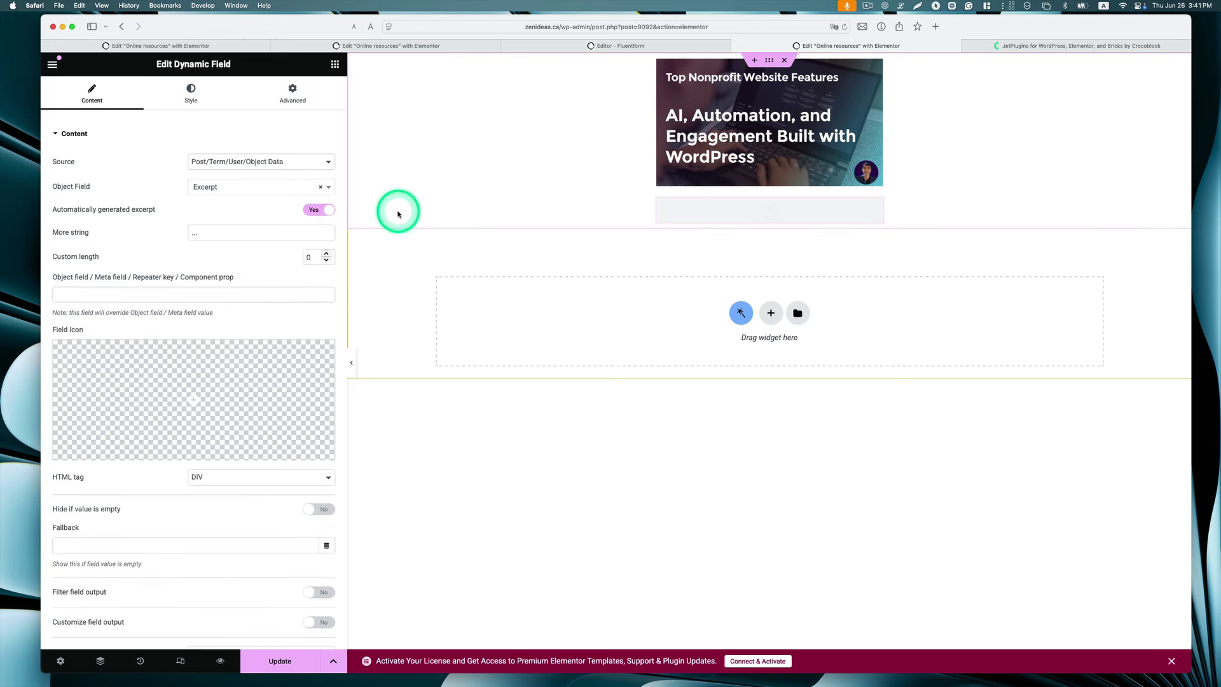
Try custom lengths of 30 and 10 for the automatically generated excerpt.
double_click(312, 259)
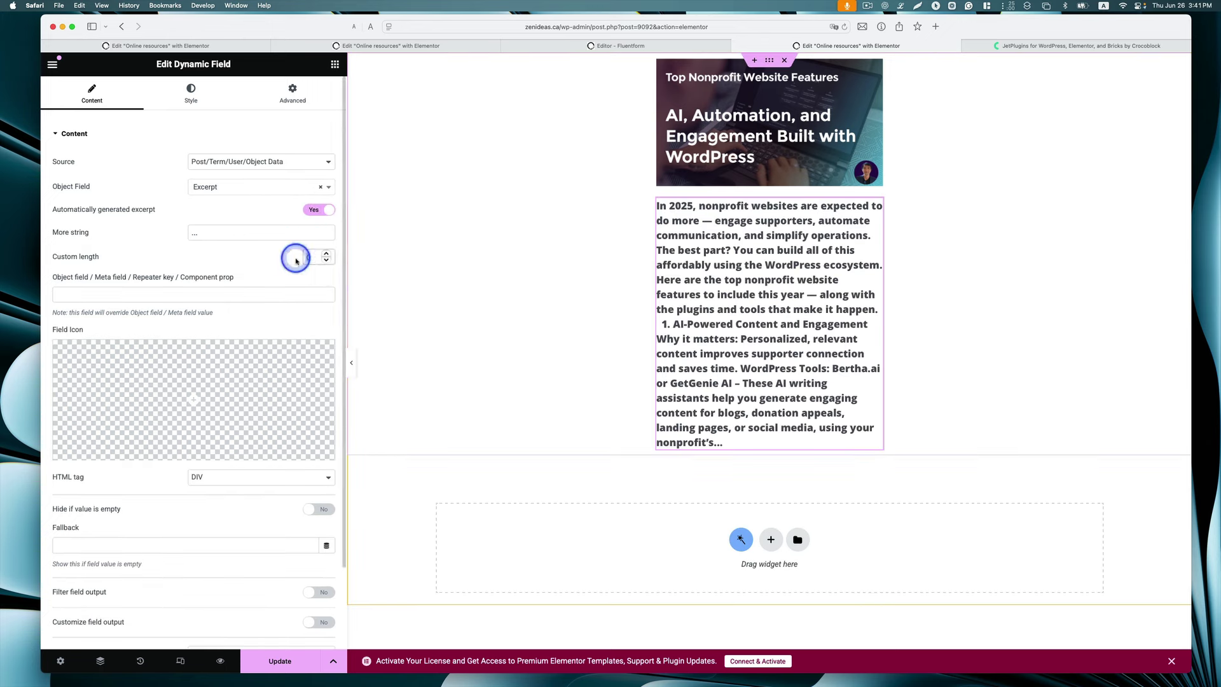
type("30")
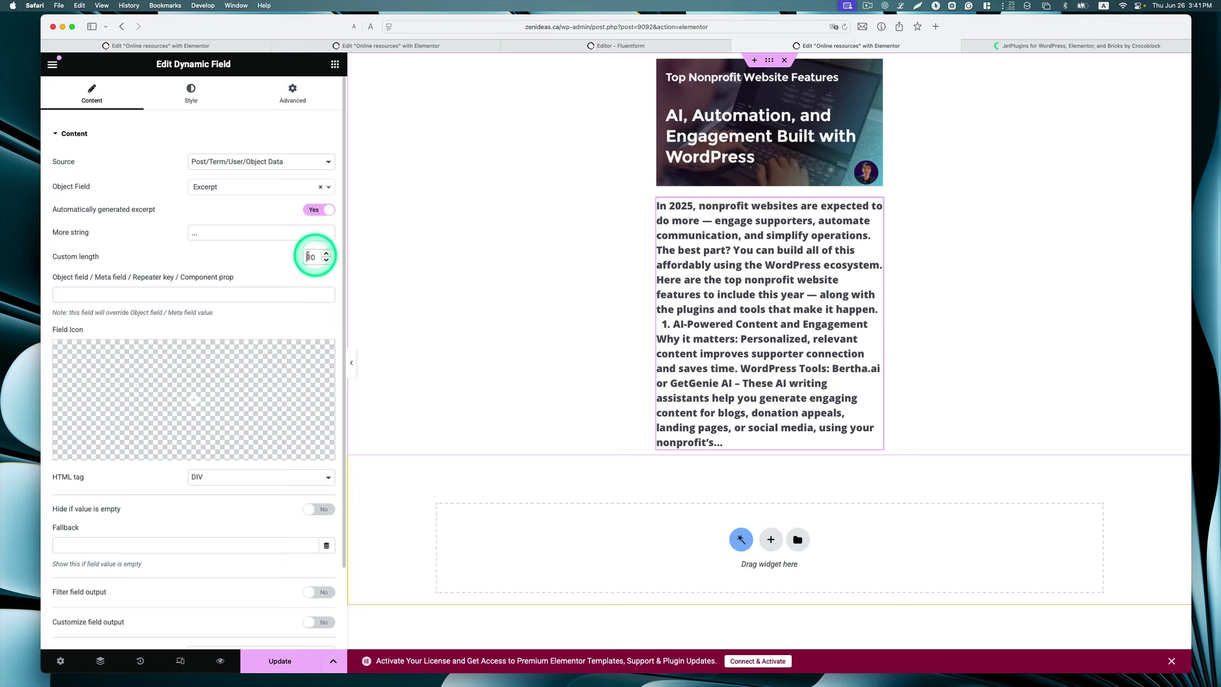
double_click(308, 257)
type("10")
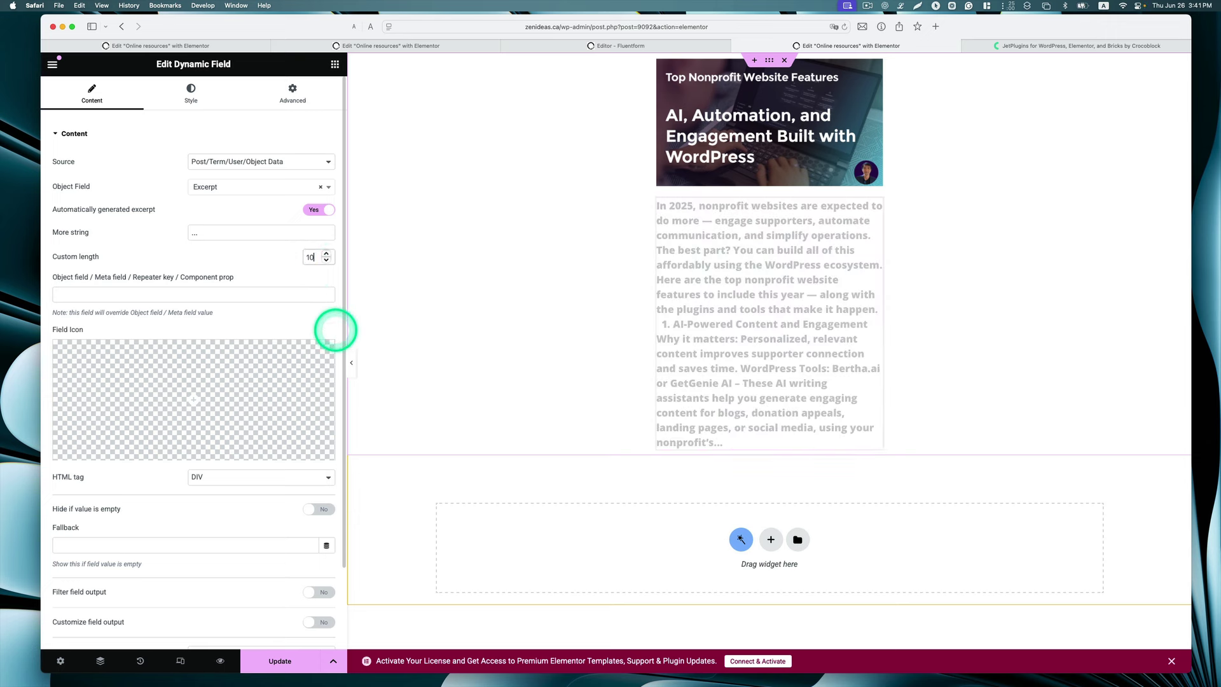
left_click(326, 262)
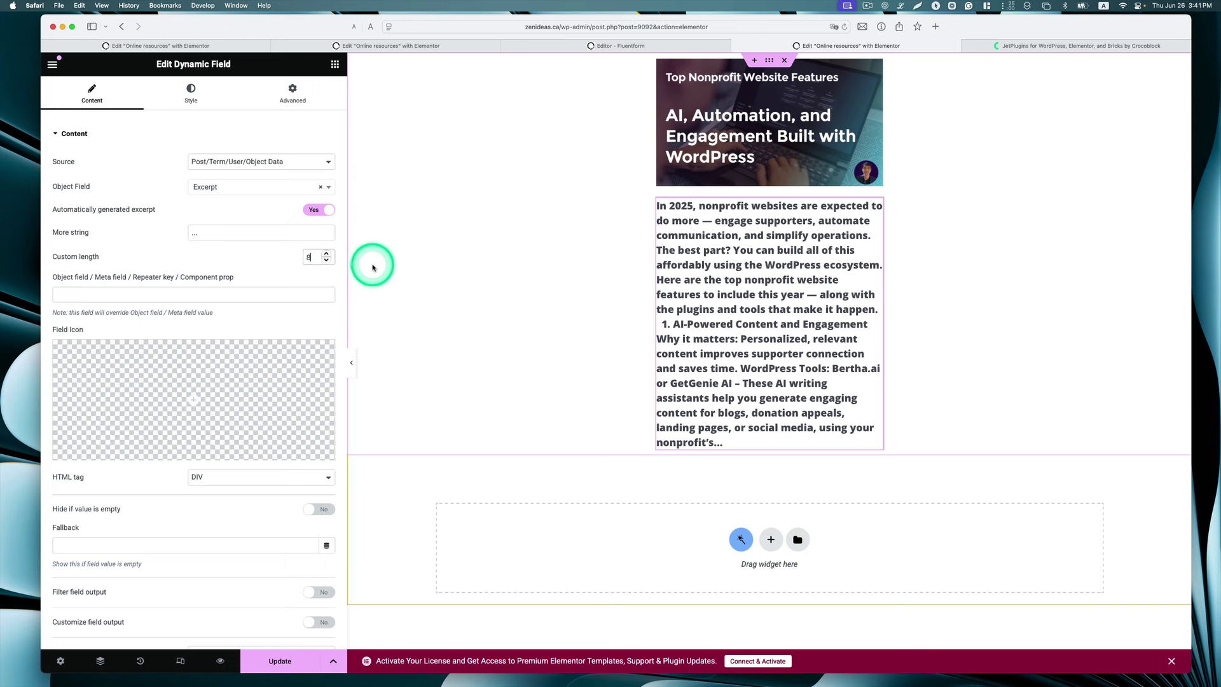
Apply the global Text font to the excerpt field's typography.
left_click(190, 93)
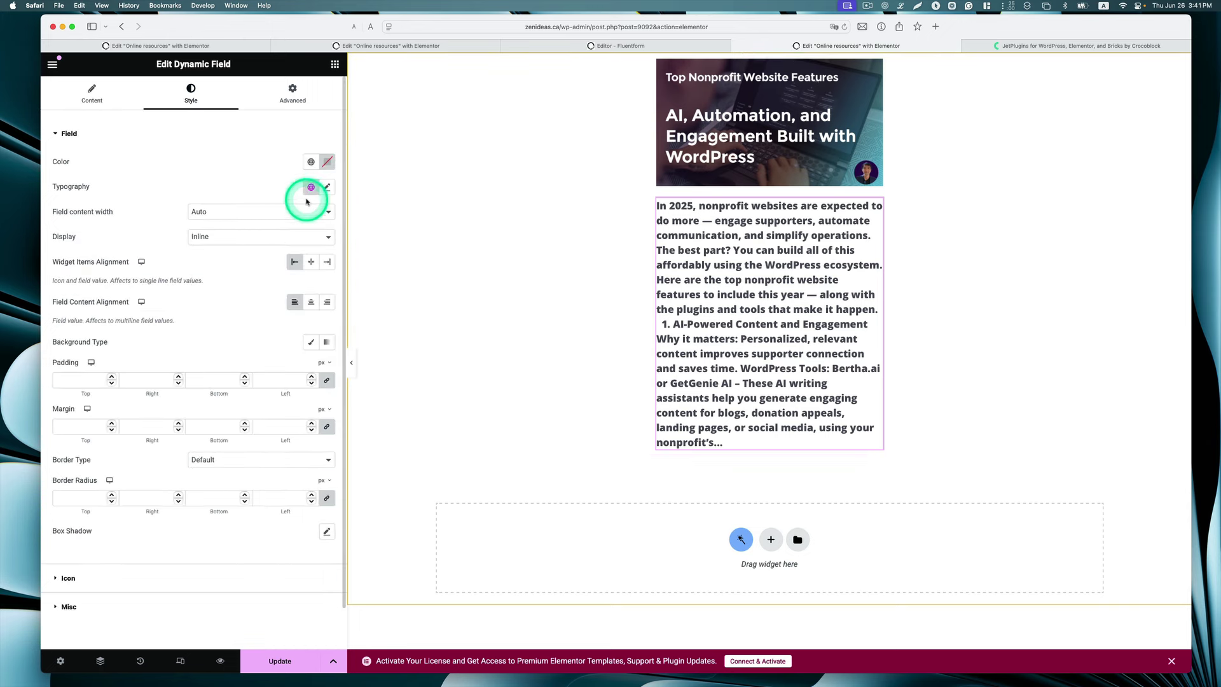
left_click(311, 193)
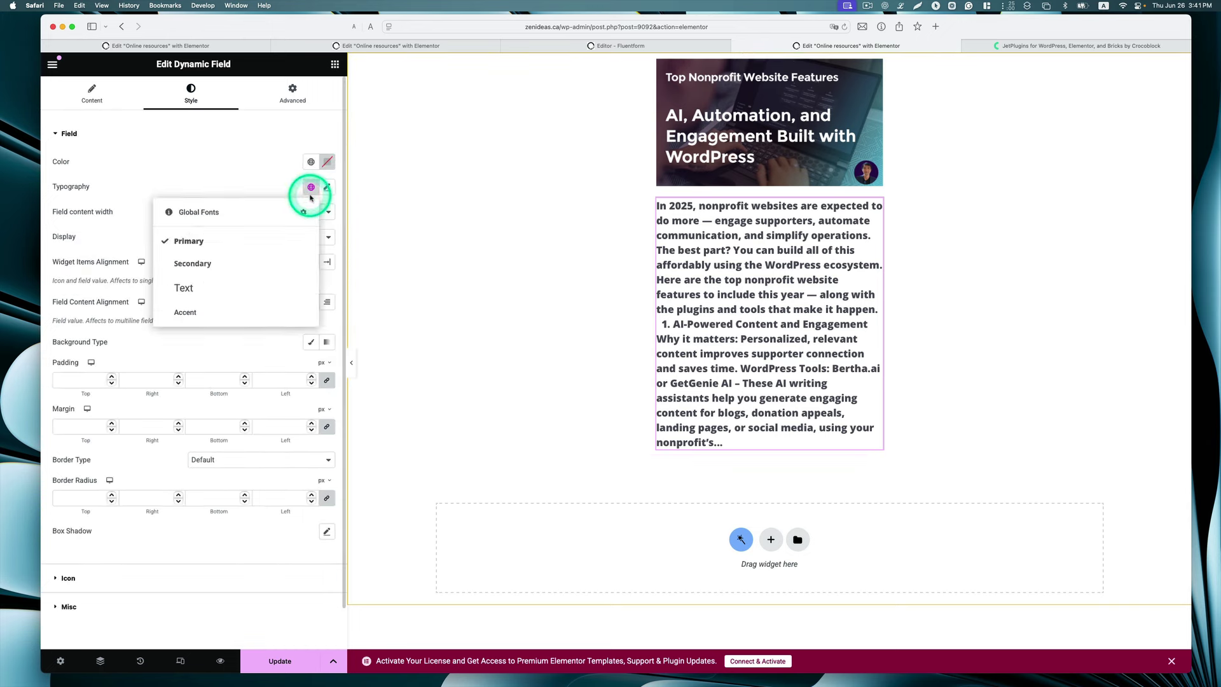
left_click(273, 284)
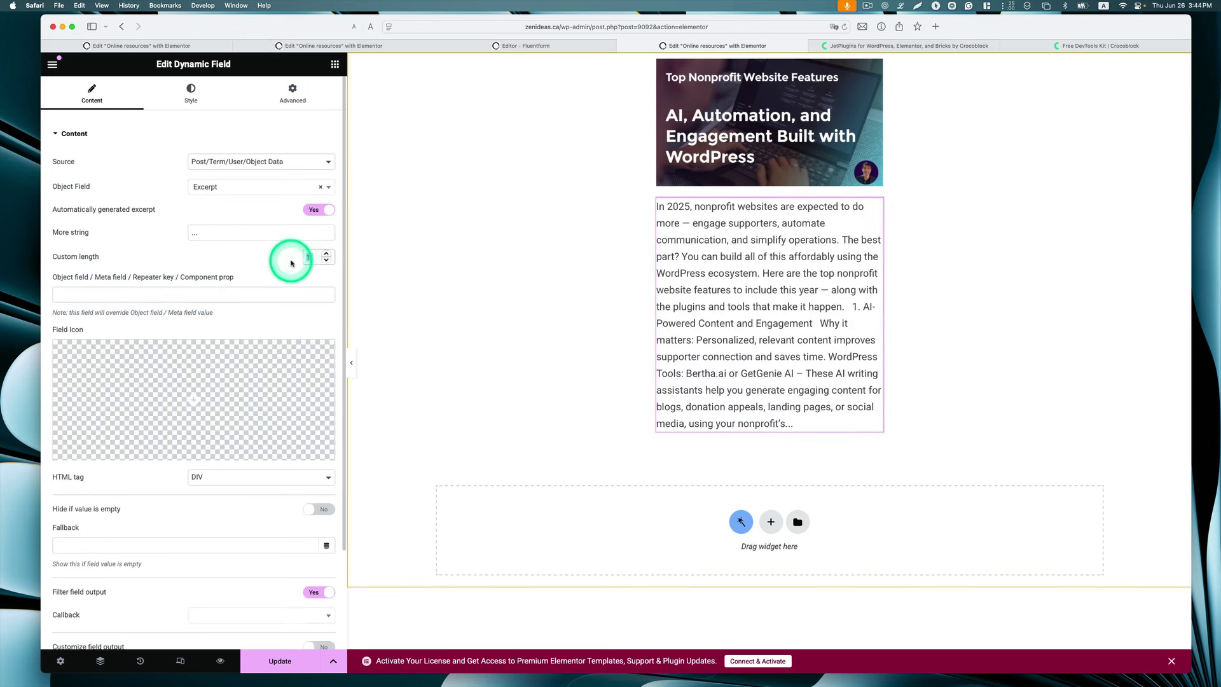
double_click(310, 257)
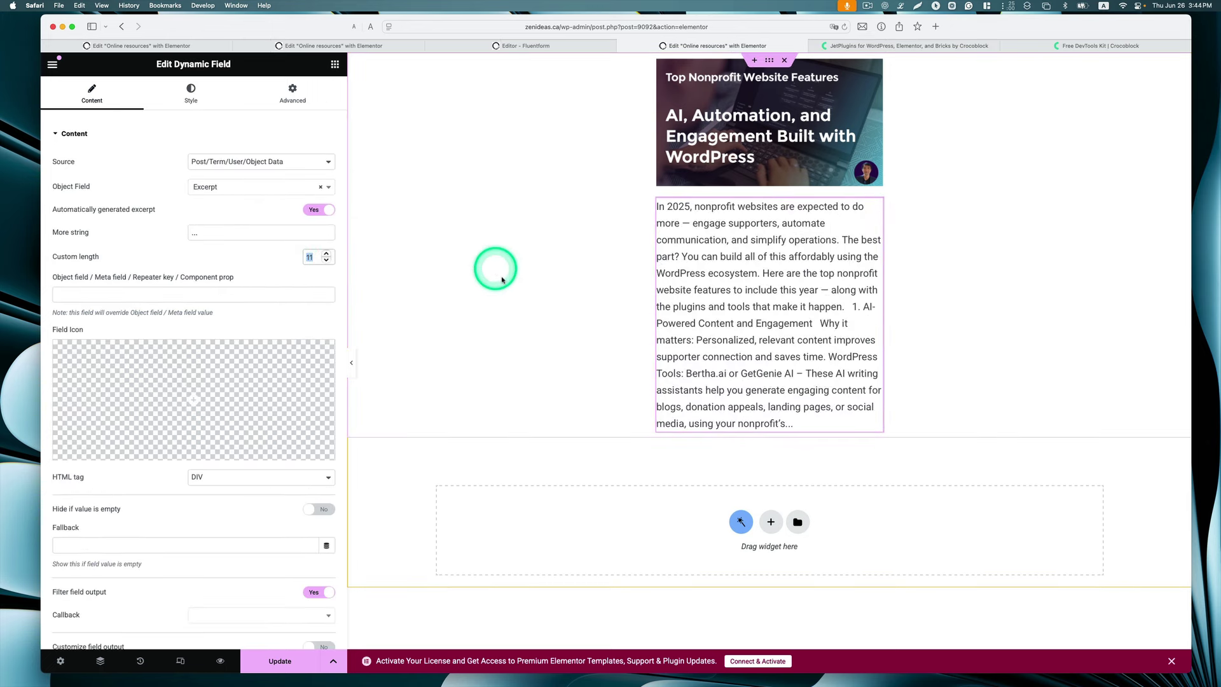
Switch to Crocoblock's Free DevTools page and download the JetEngine Trim string callback addon.
left_click(1075, 50)
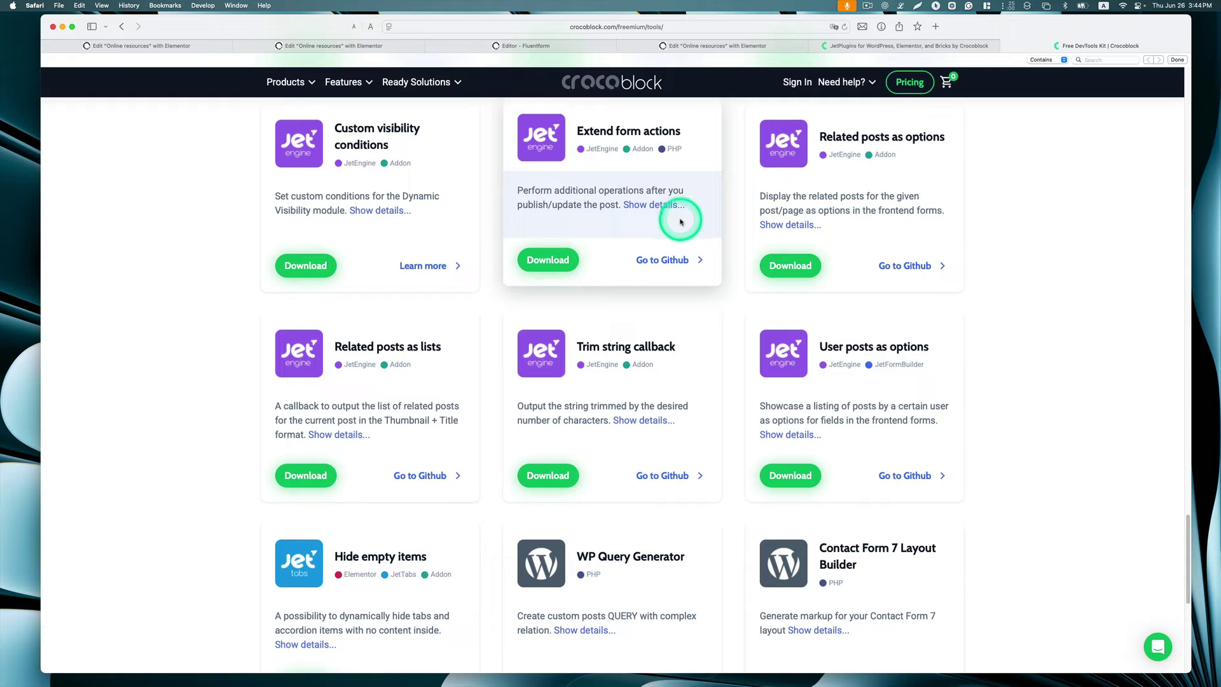
scroll(672, 383, "up", 2)
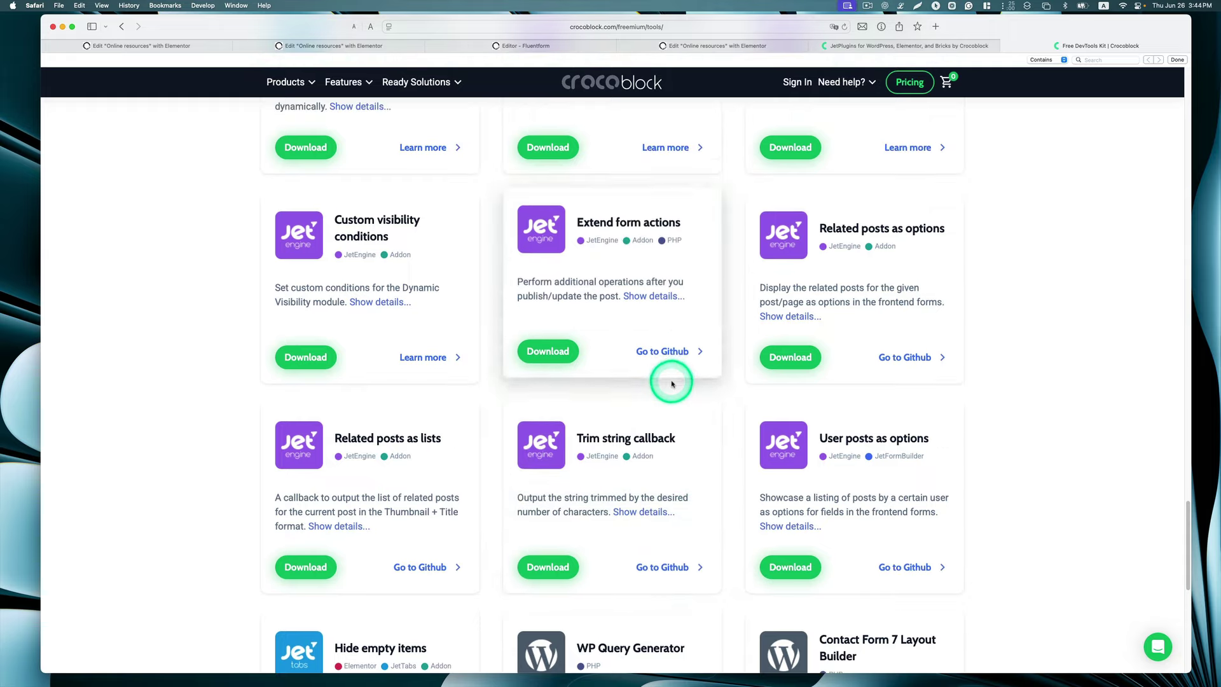
scroll(672, 383, "down", 15)
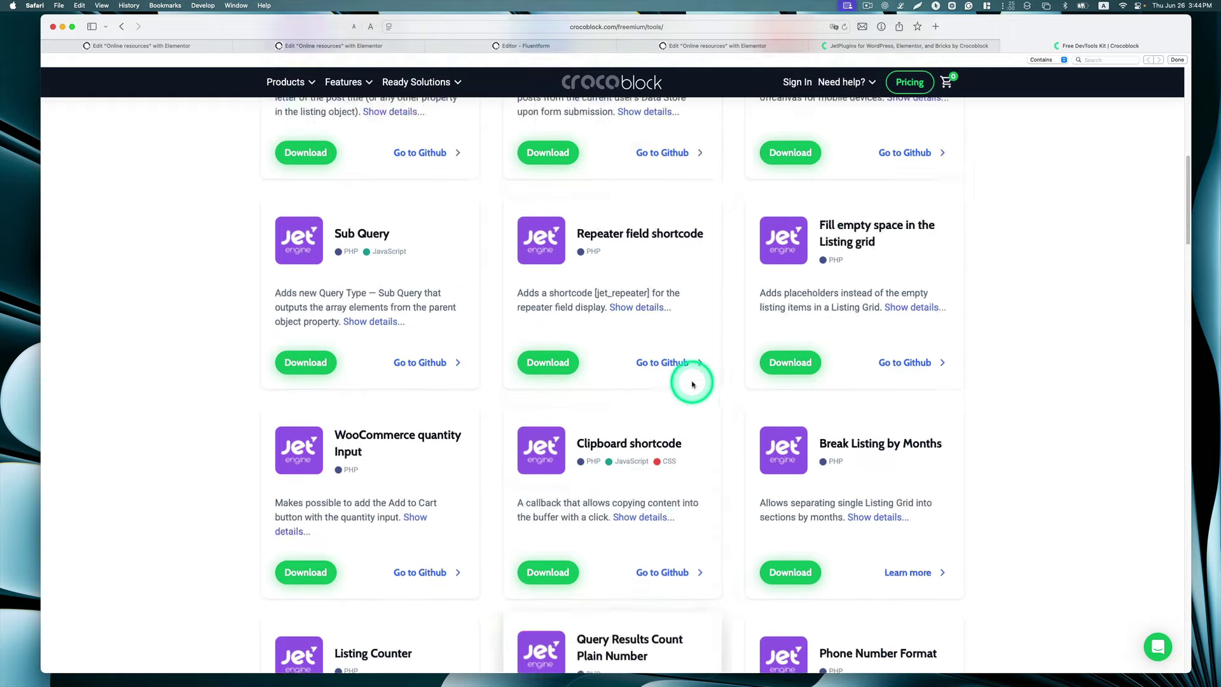
scroll(693, 384, "up", 12)
scroll(694, 383, "down", 17)
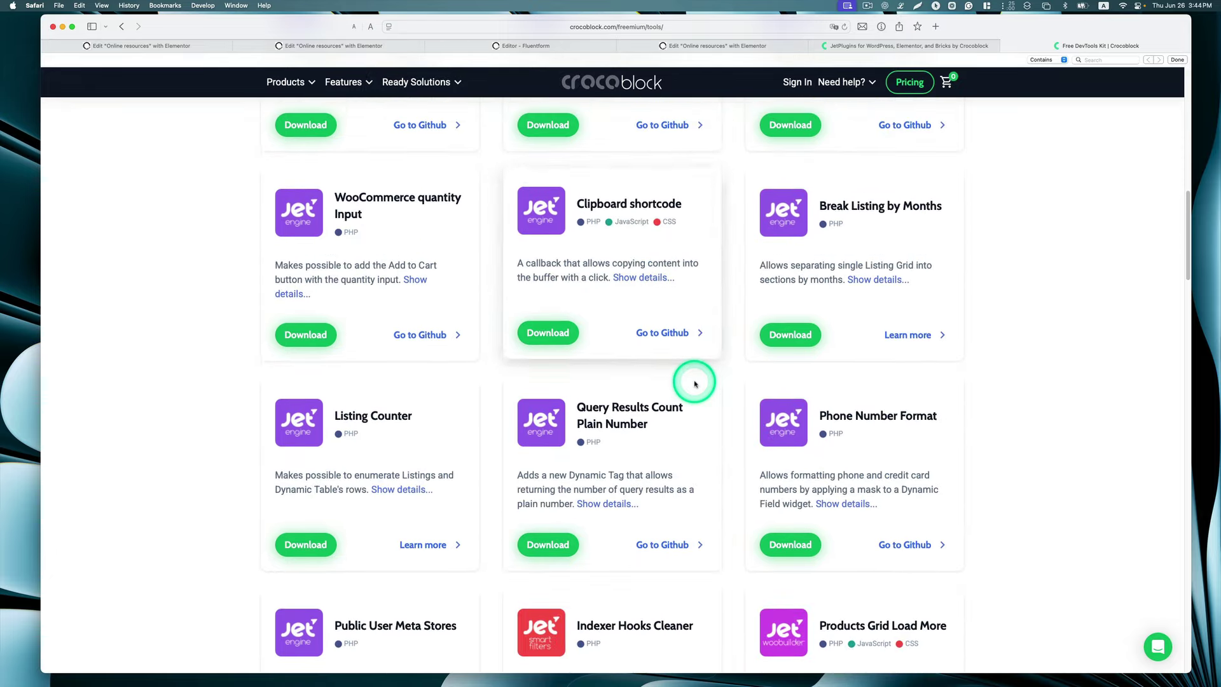
scroll(695, 384, "down", 10)
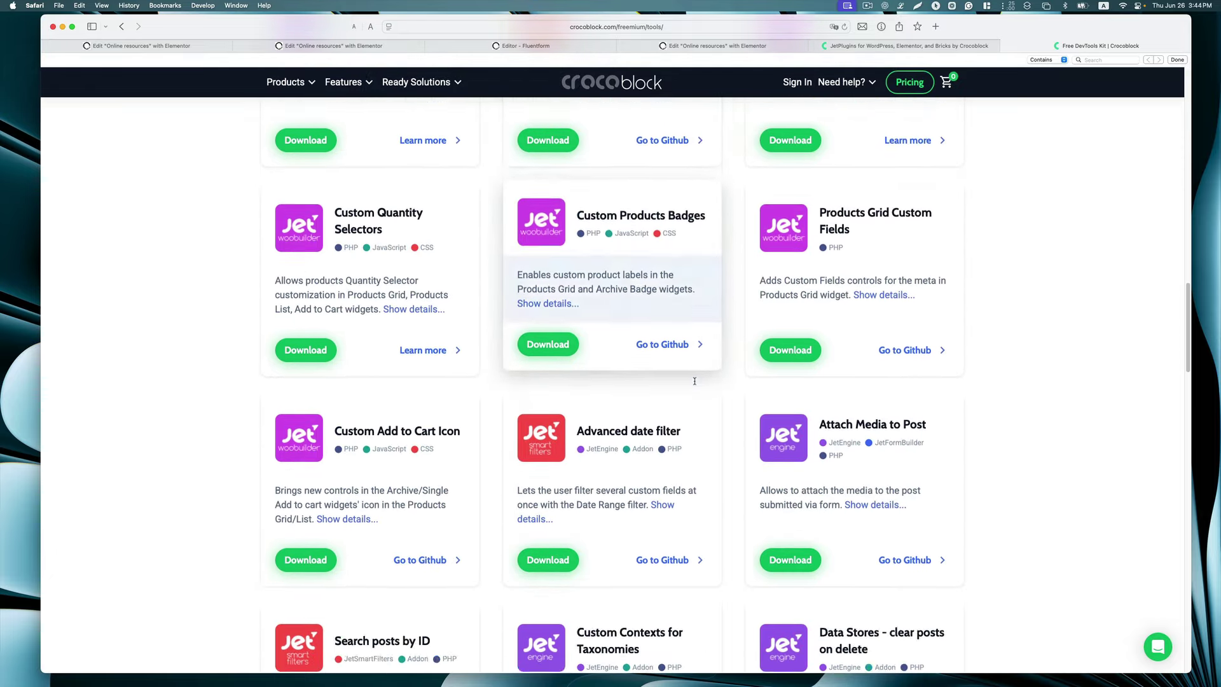
scroll(695, 381, "down", 9)
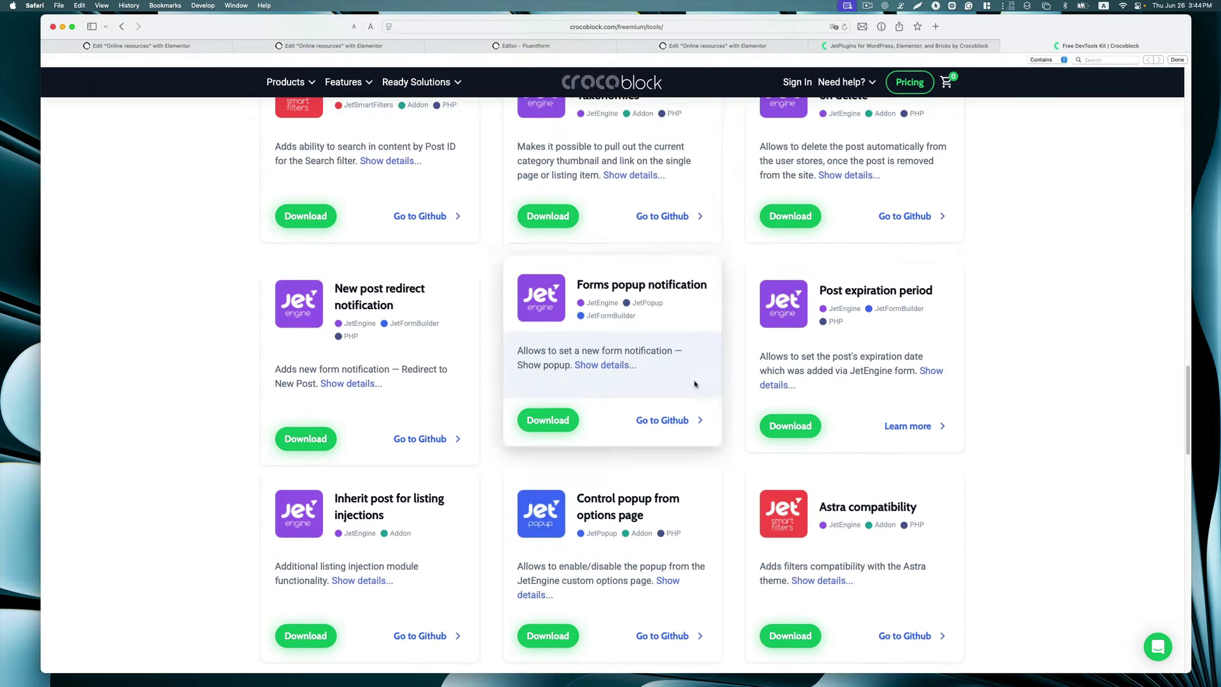
scroll(694, 383, "down", 11)
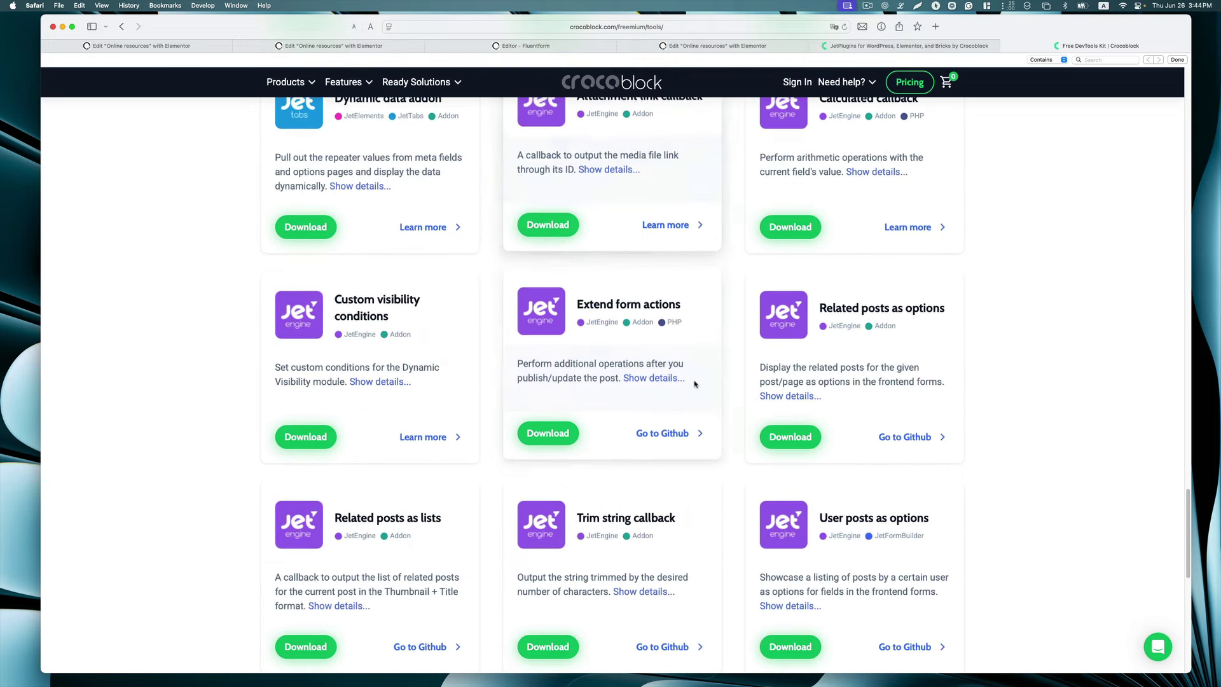
scroll(699, 384, "down", 1)
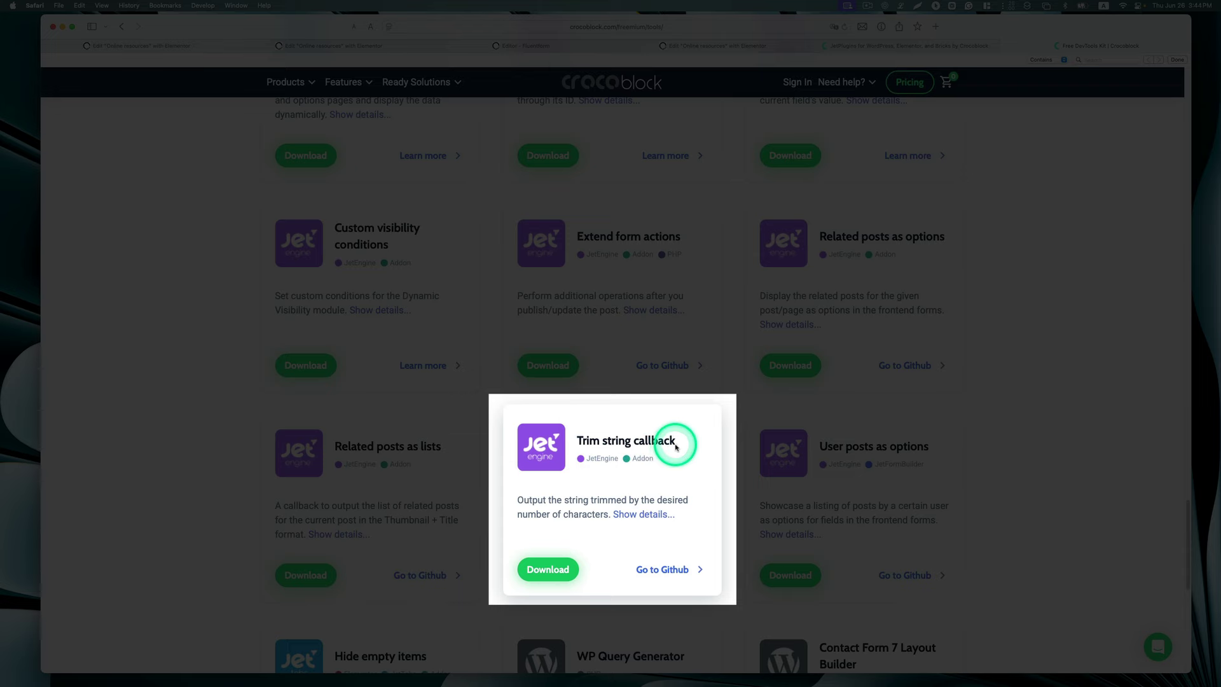
scroll(676, 445, "down", 1)
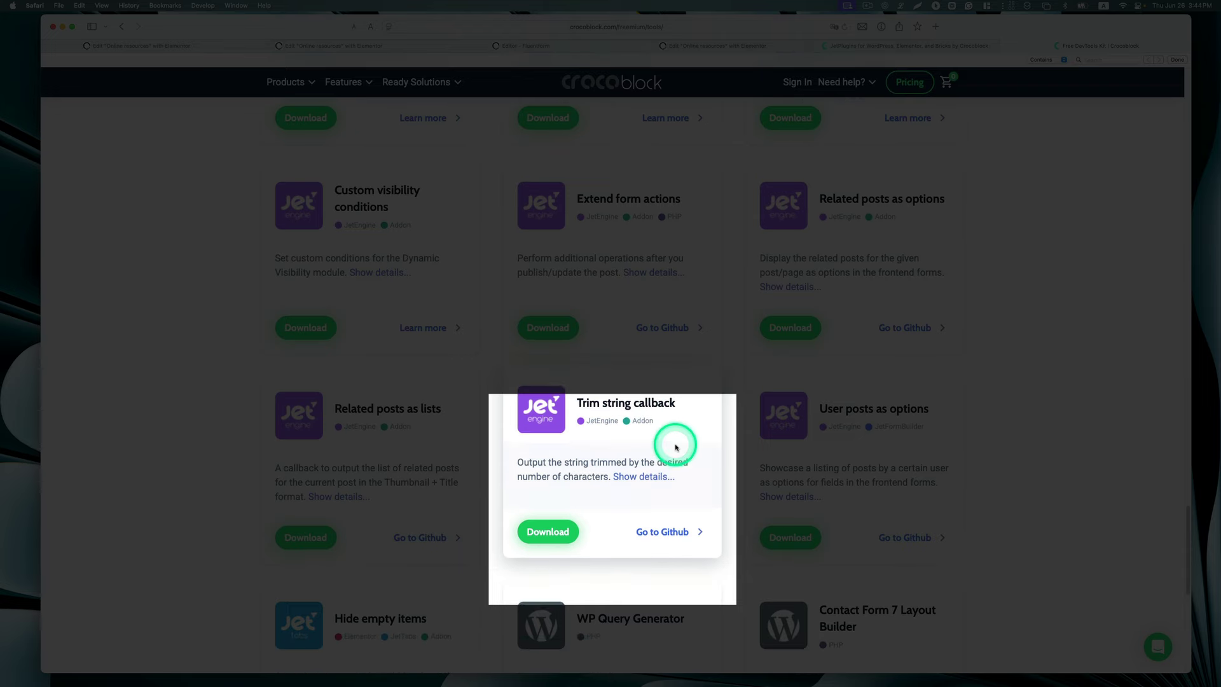
left_click(554, 533)
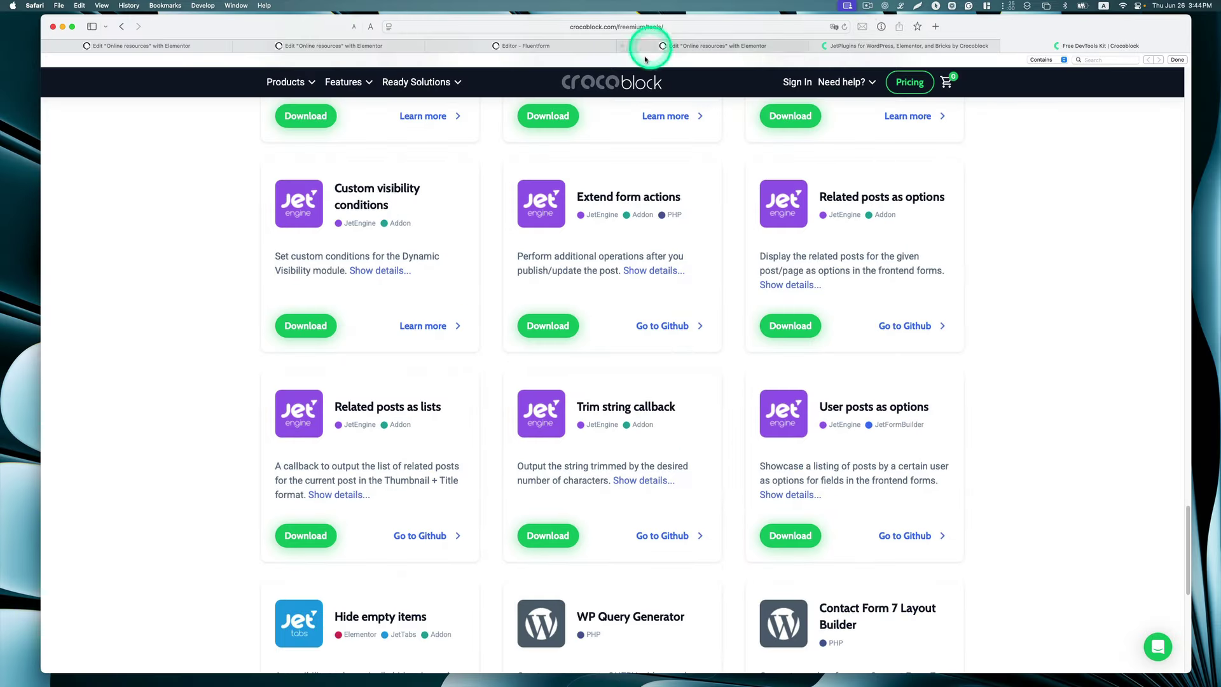
In the WordPress admin, upload jet-engine-trim-callback-master.zip from the Desktop as a new plugin and install it.
left_click(542, 47)
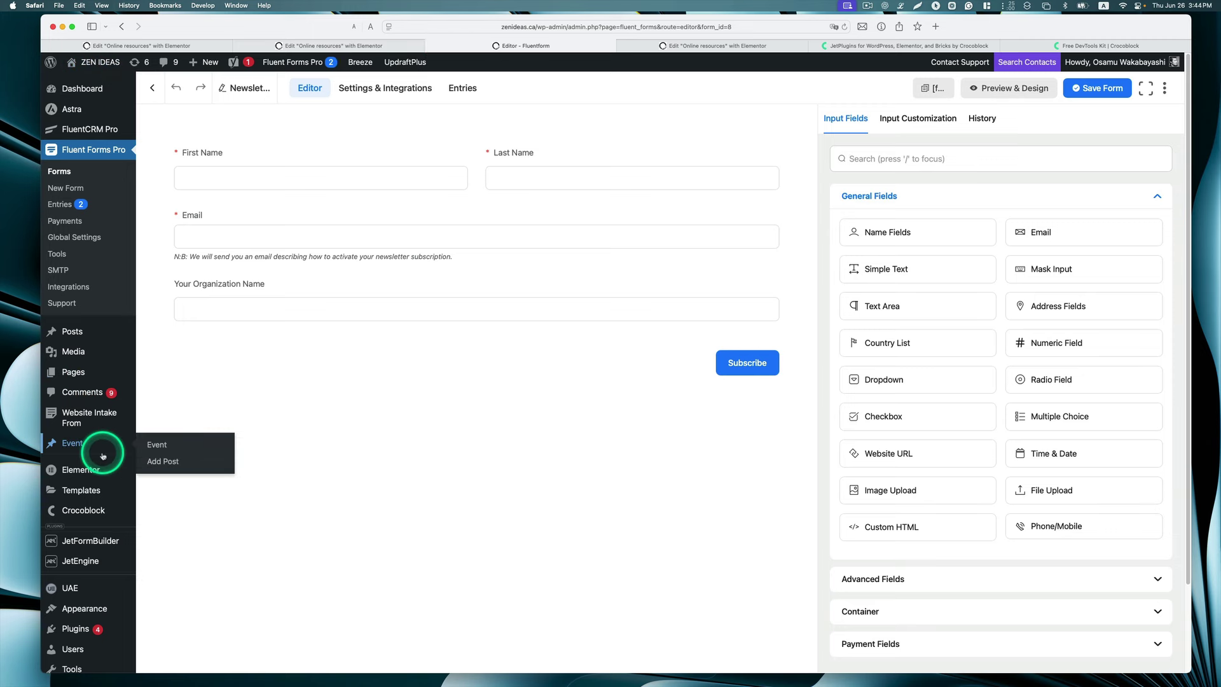
mouse_move(86, 629)
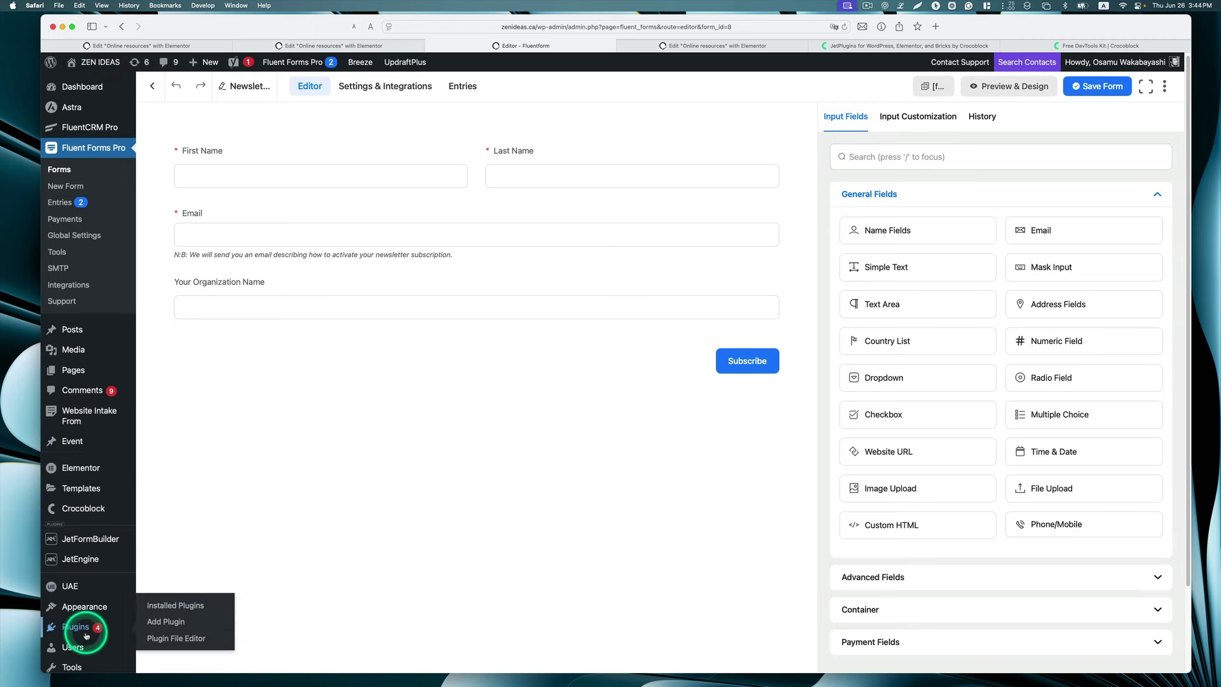
left_click(180, 621)
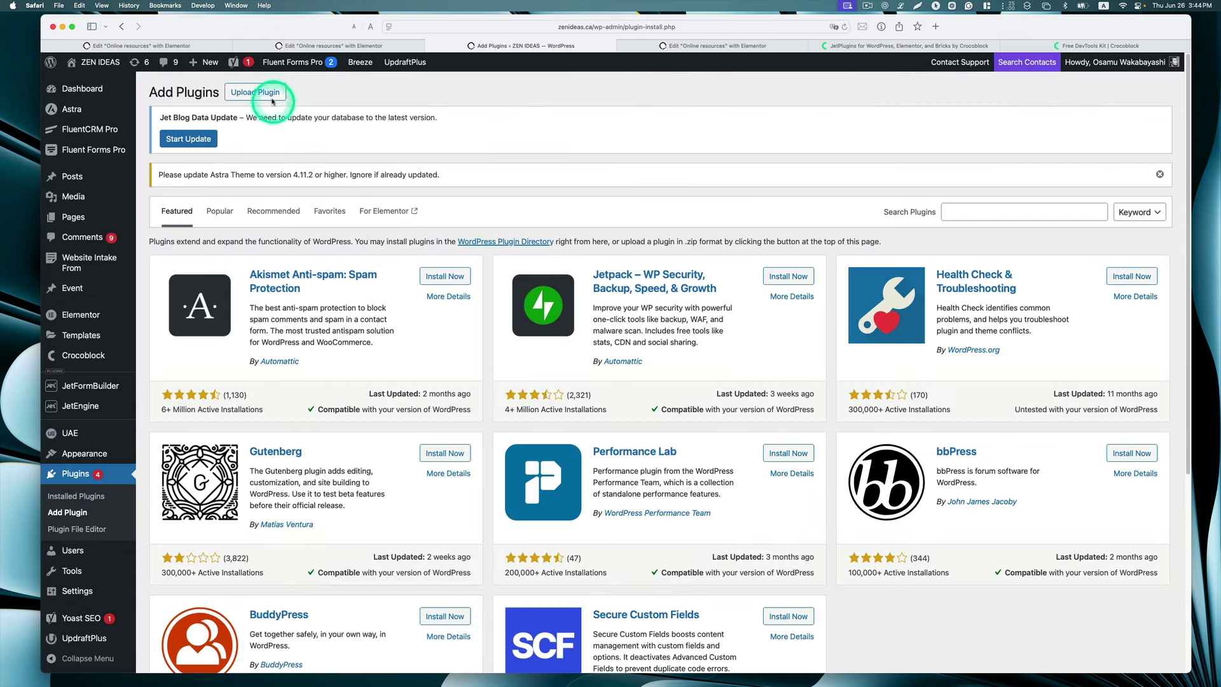
left_click(257, 92)
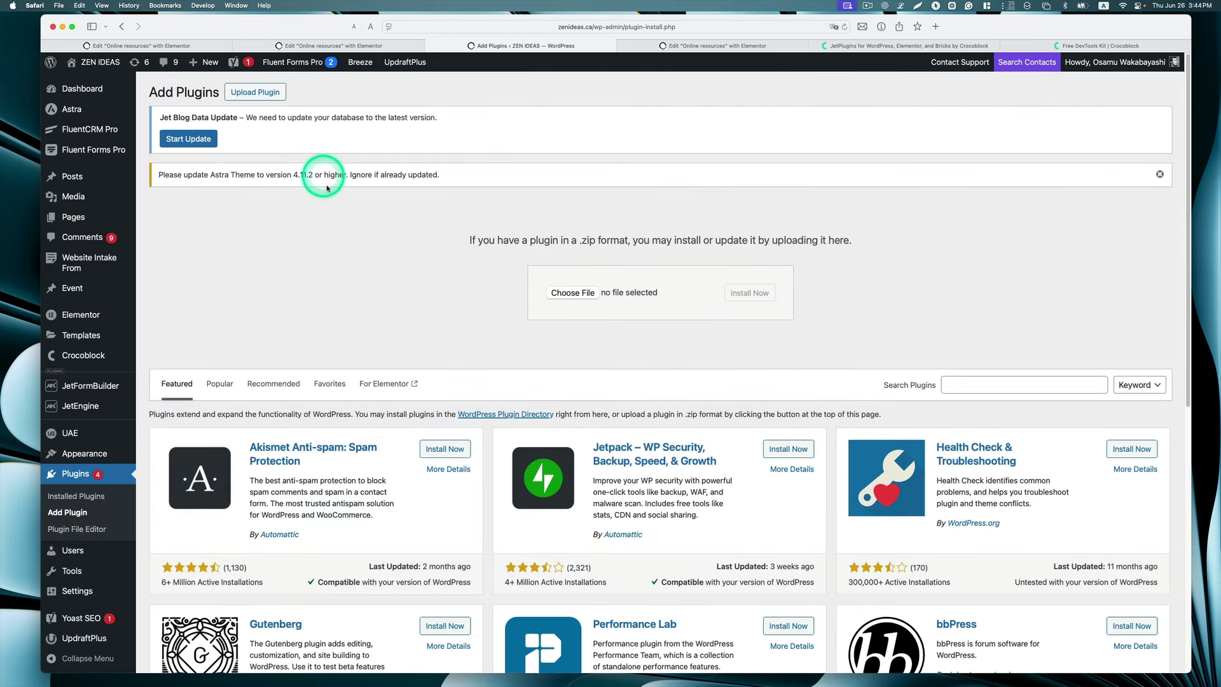
left_click(562, 294)
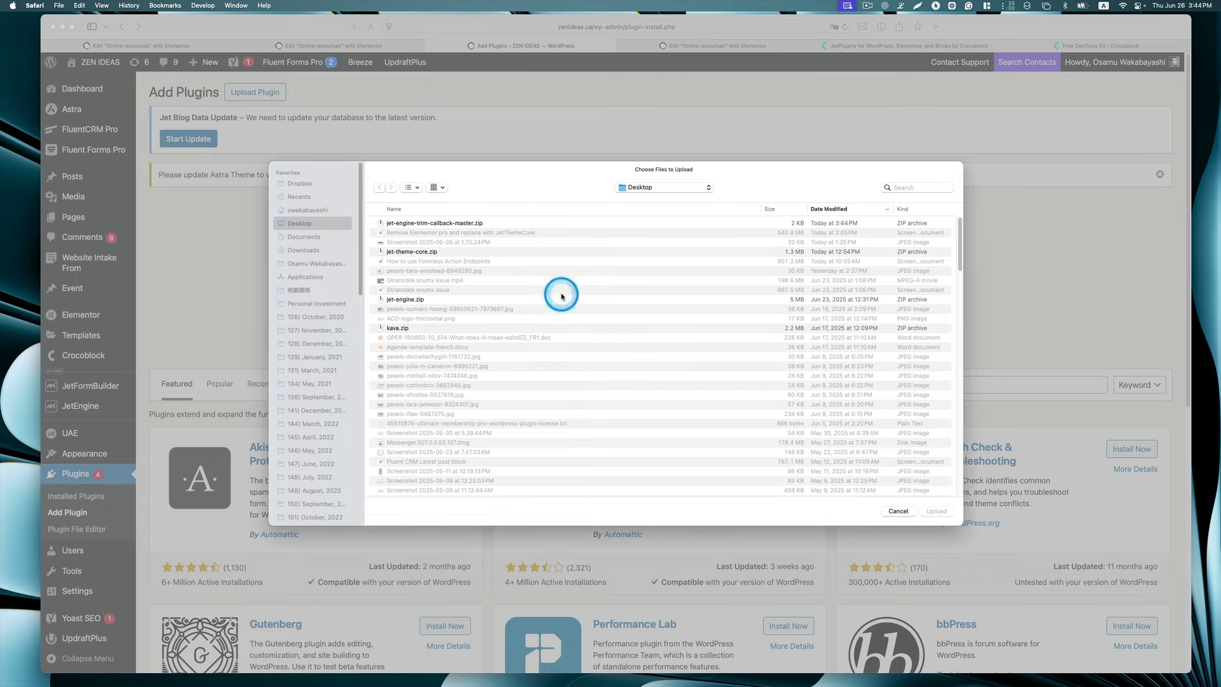
left_click(474, 223)
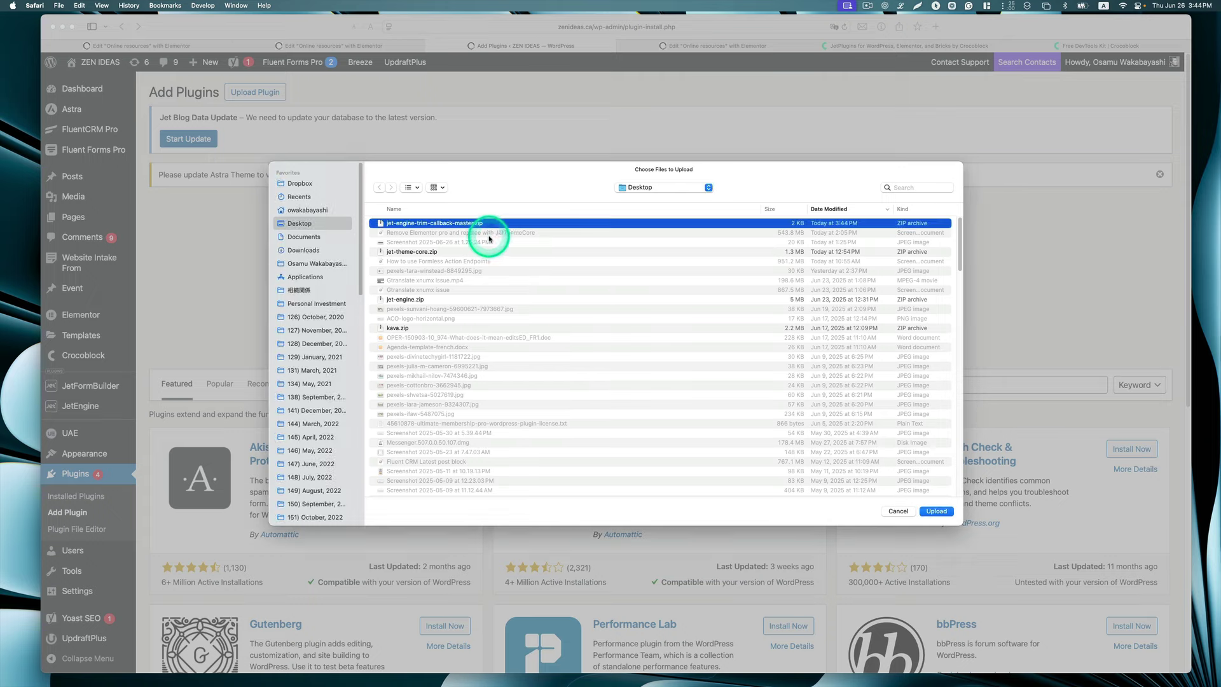
left_click(928, 512)
left_click(759, 299)
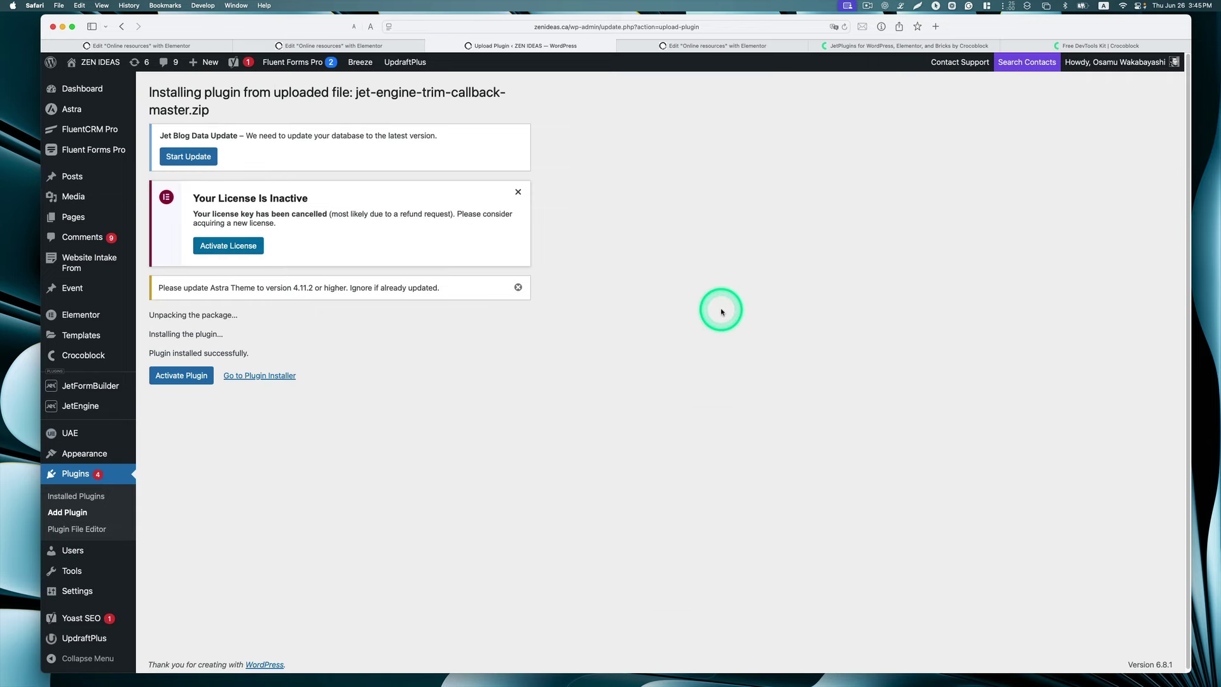
Activate the uploaded trim callback plugin and find its entry among the installed plugins.
left_click(171, 375)
left_click(209, 489)
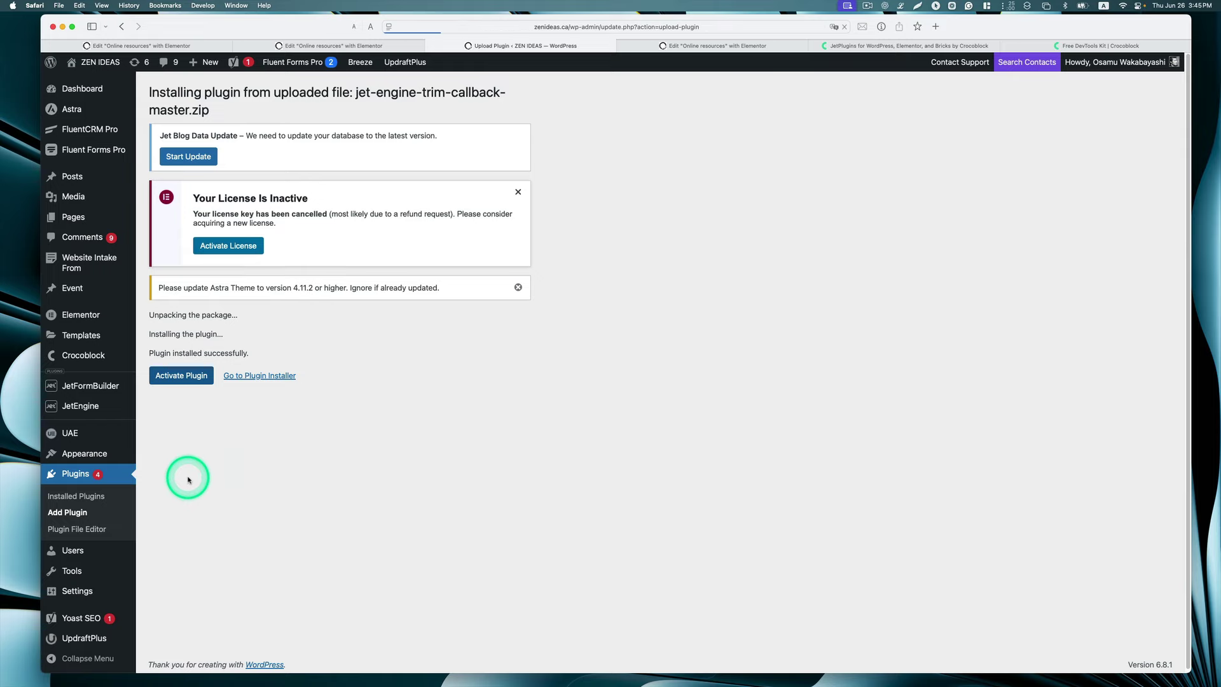
scroll(381, 499, "down", 10)
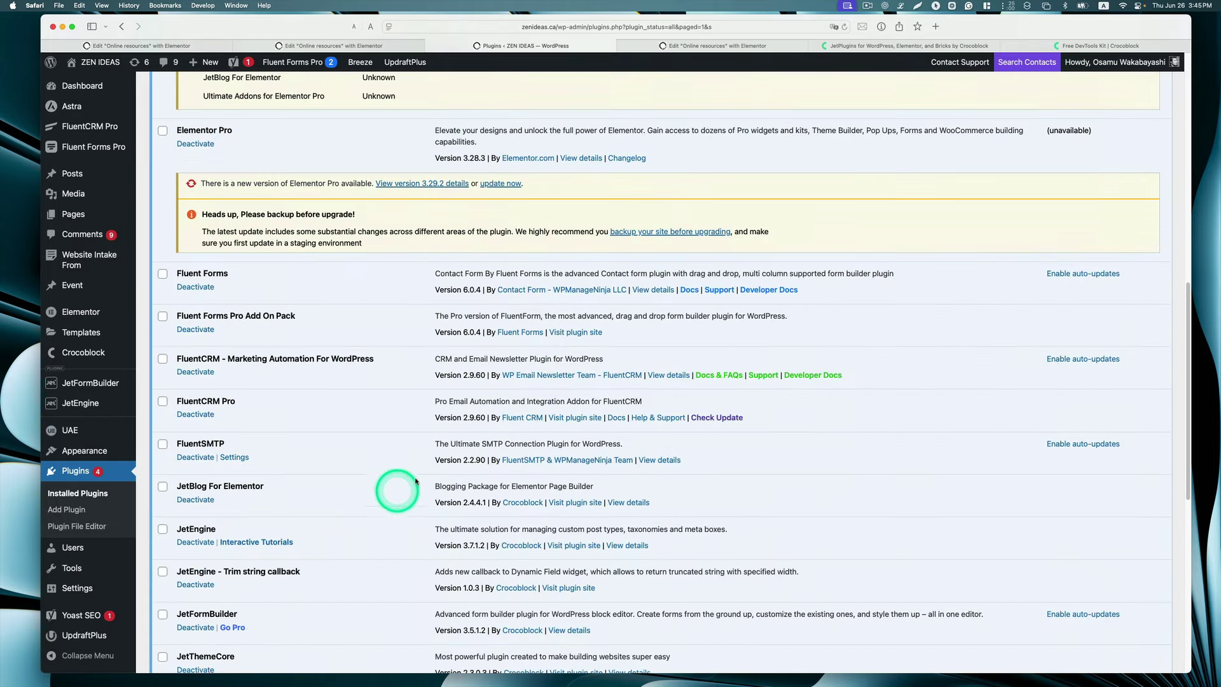
Return to the Elementor editor with the excerpt field and save the listing template.
left_click(686, 46)
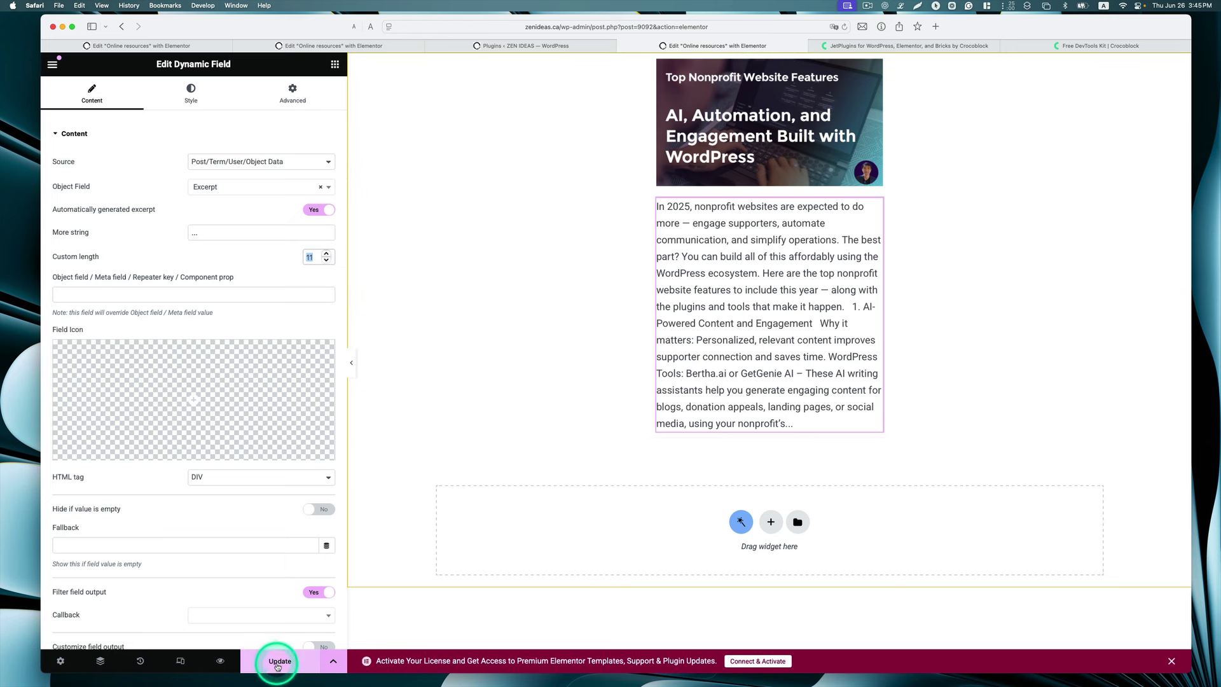
left_click(202, 514)
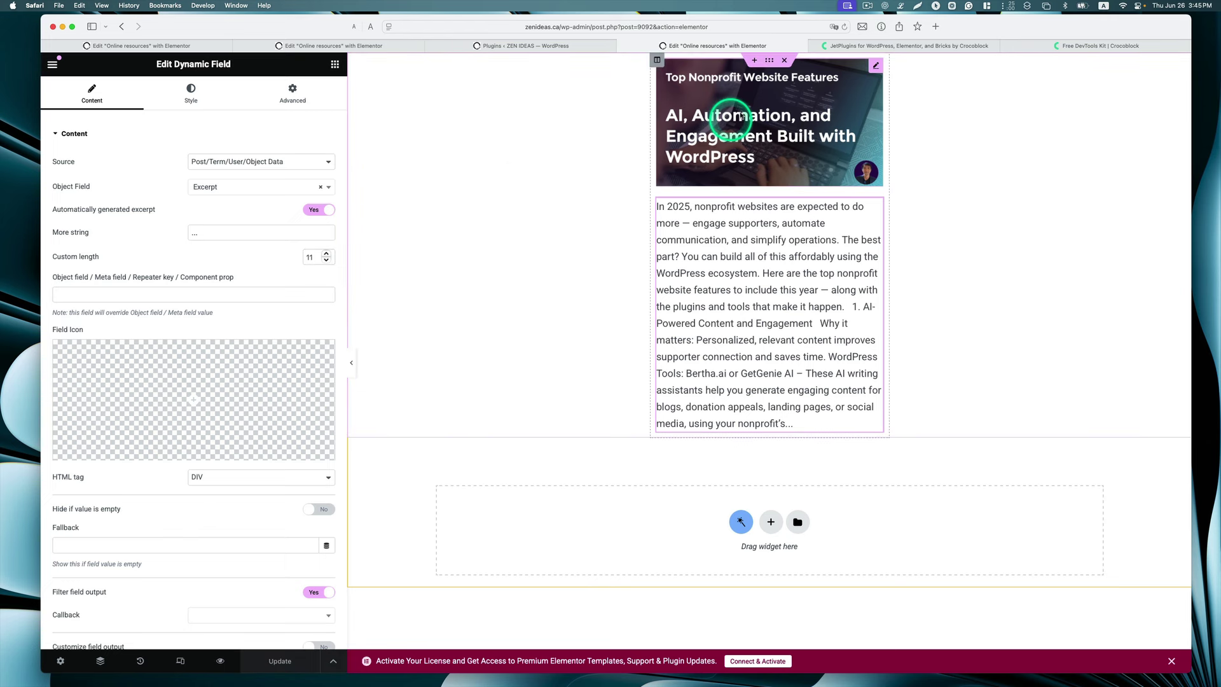
Reload the listing template in the Elementor editor and set the text's dynamic field to use Content as its object field.
left_click(749, 44)
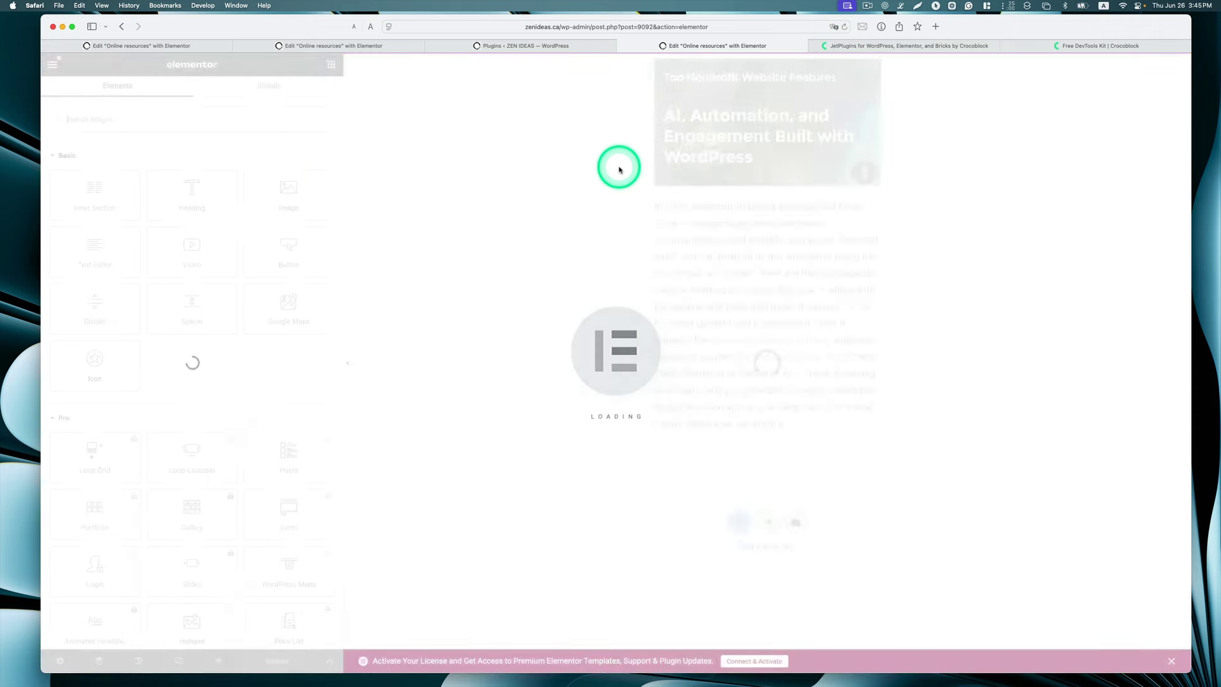
left_click(787, 239)
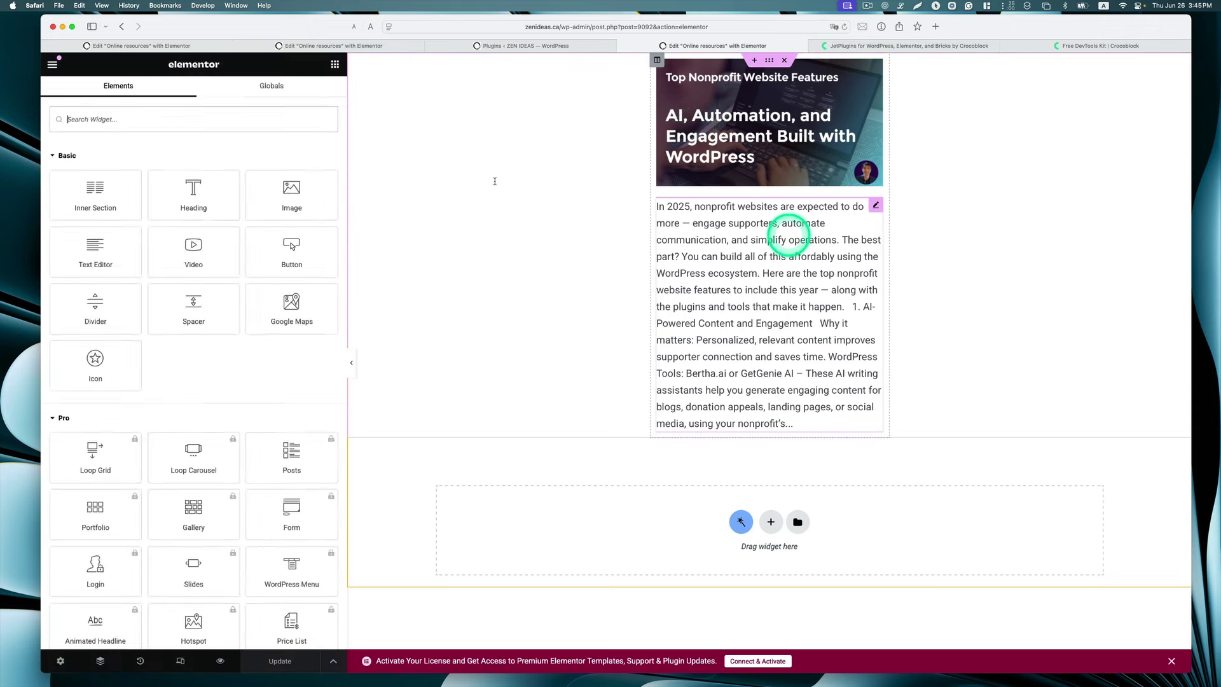
left_click(239, 186)
left_click(262, 316)
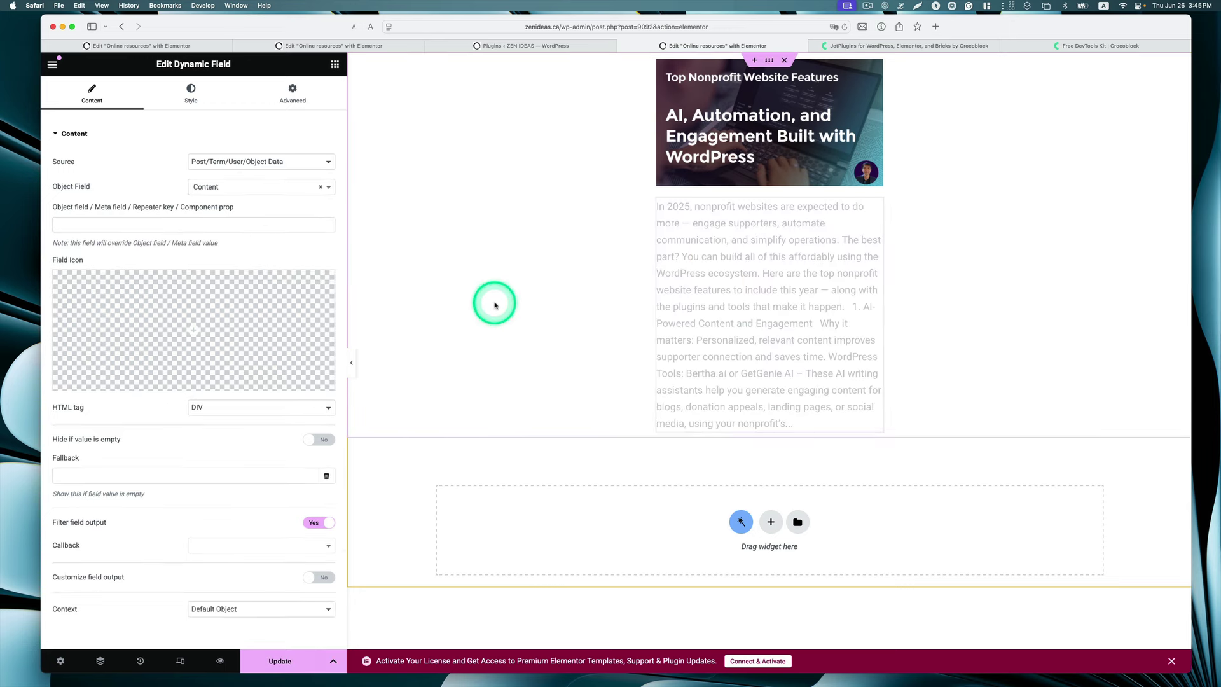
Enable filtered output for the dynamic field and choose the callback "Trim string by chars or words".
scroll(237, 337, "down", 2)
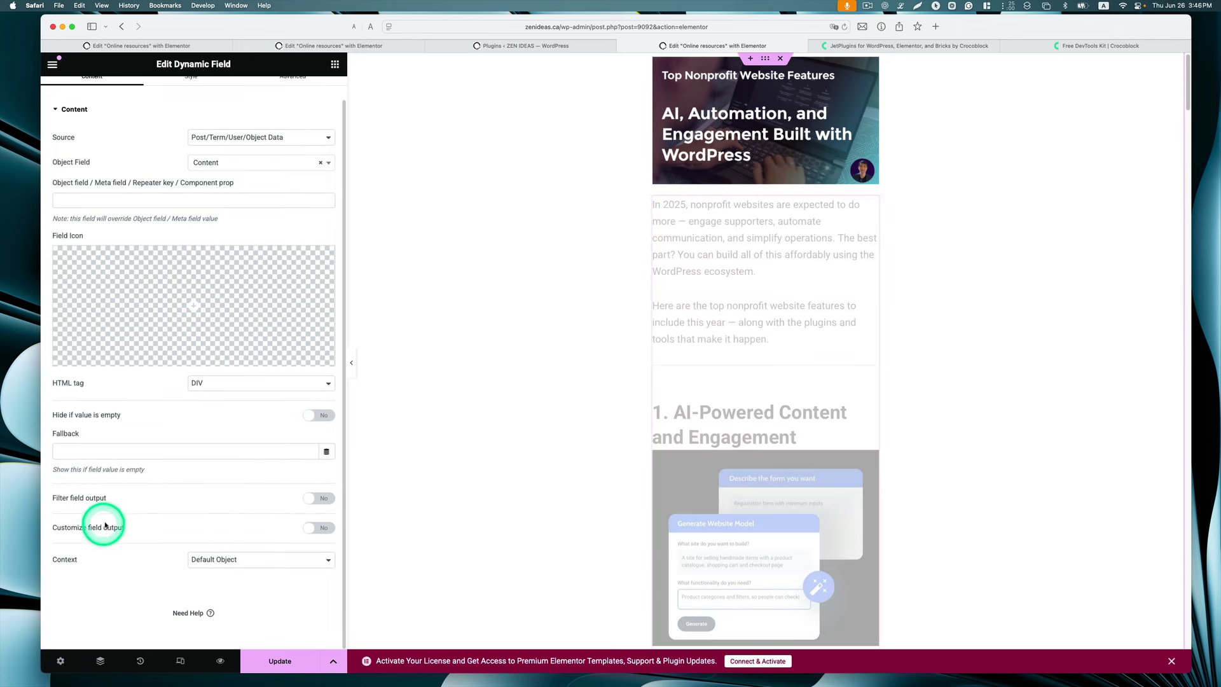
left_click(318, 498)
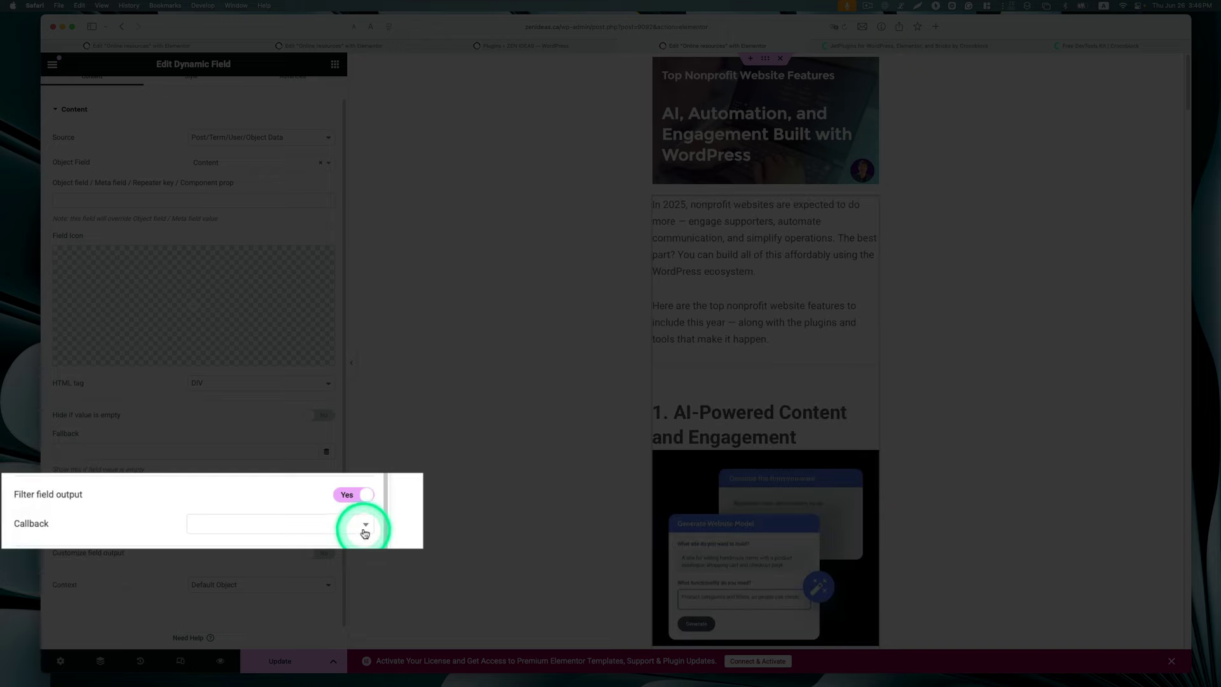
left_click(327, 521)
scroll(287, 564, "down", 10)
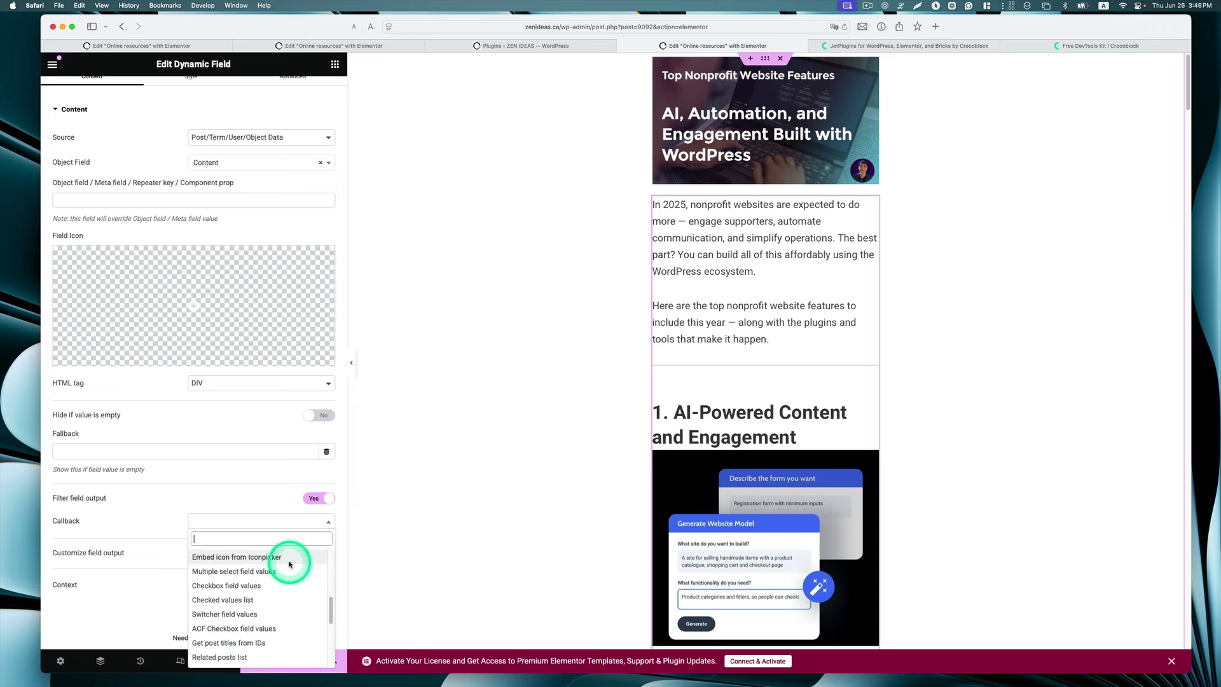
scroll(289, 564, "down", 5)
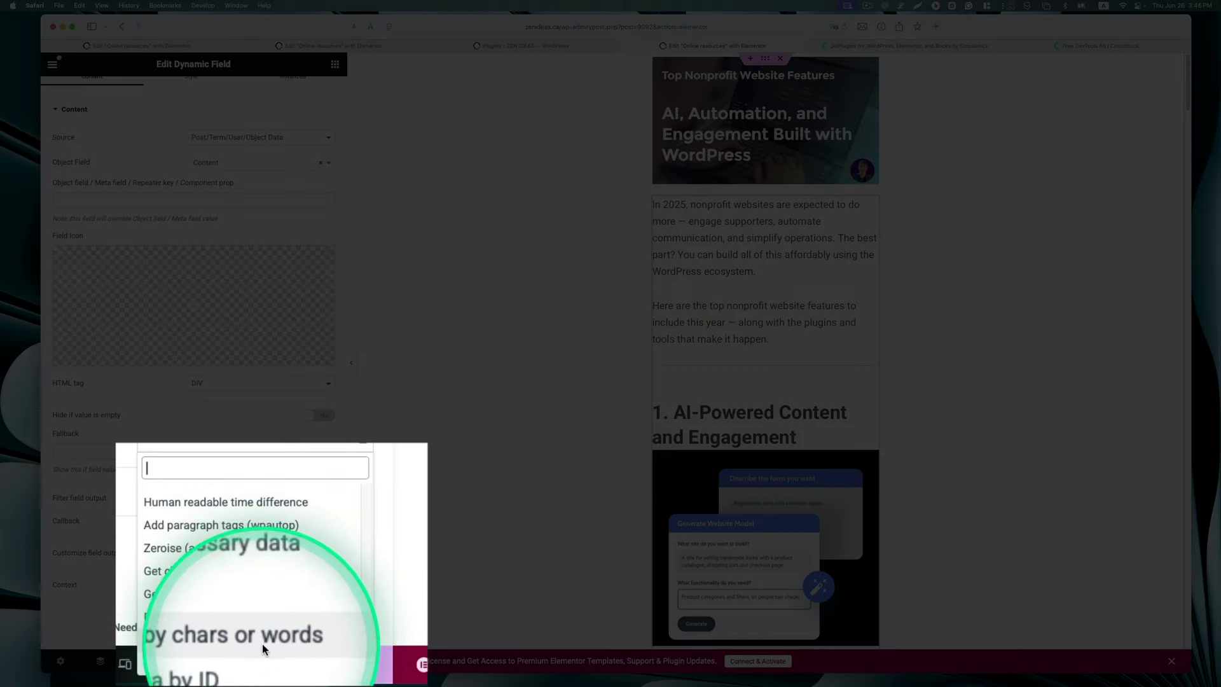
scroll(261, 642, "up", 15)
scroll(274, 636, "down", 15)
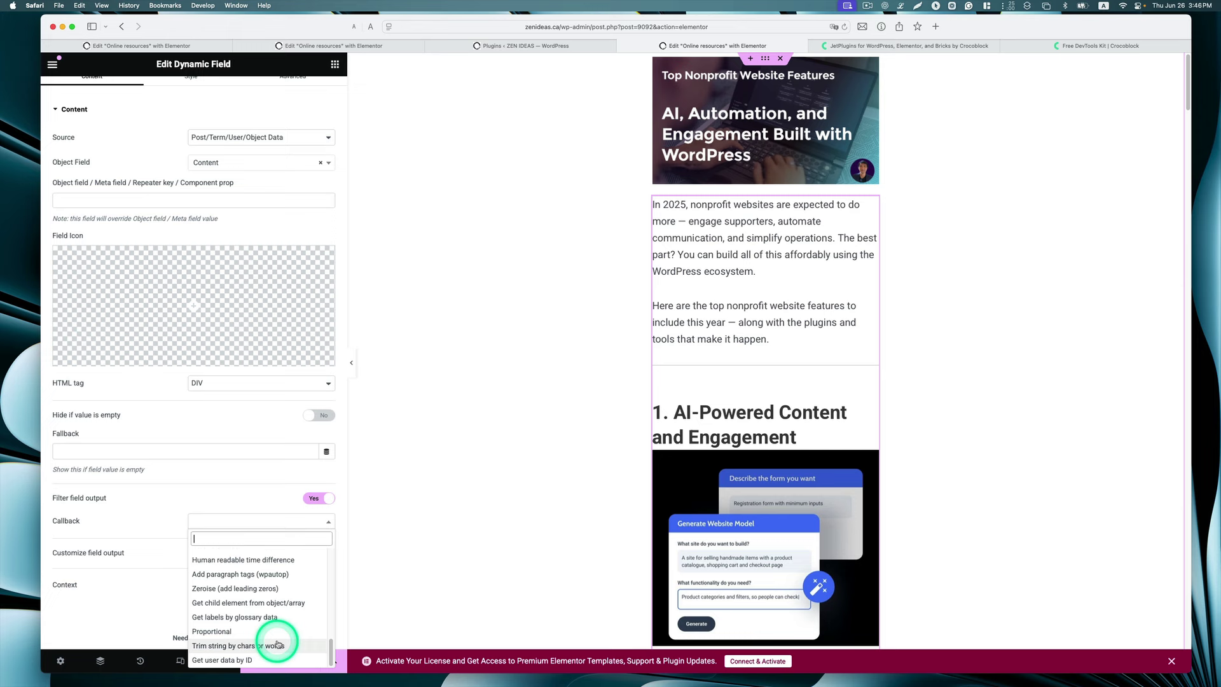
left_click(273, 646)
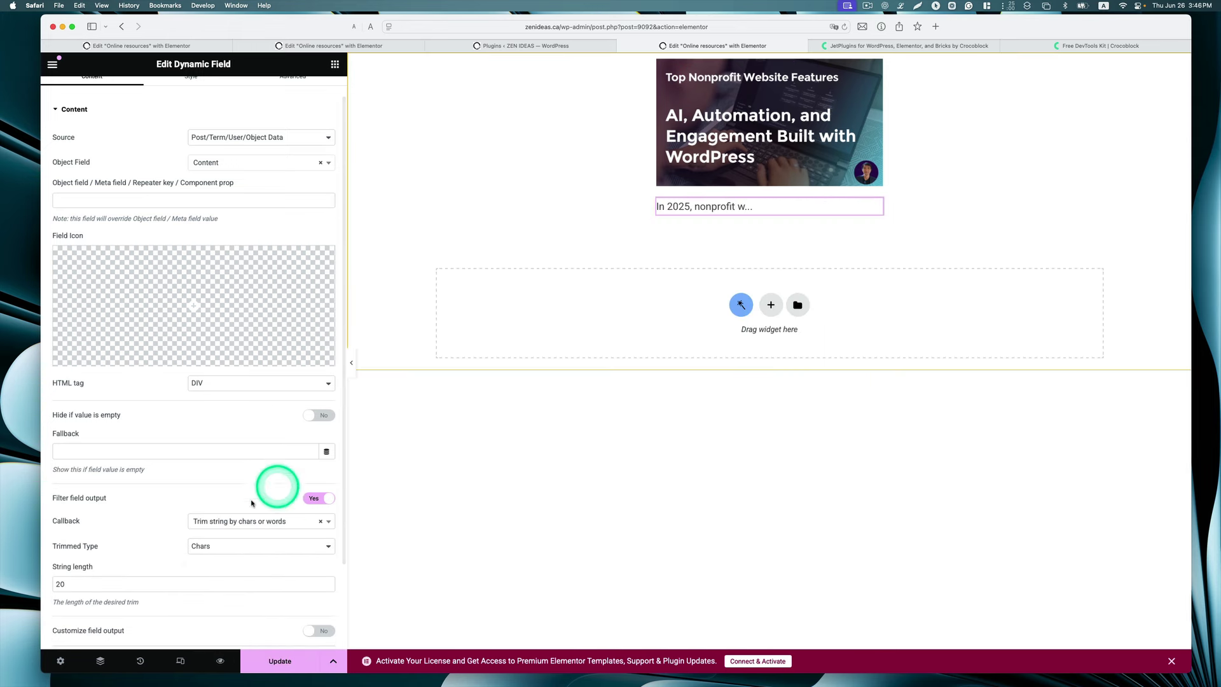
Set the trim callback to count Words with a string length of 25.
left_click(231, 546)
left_click(234, 555)
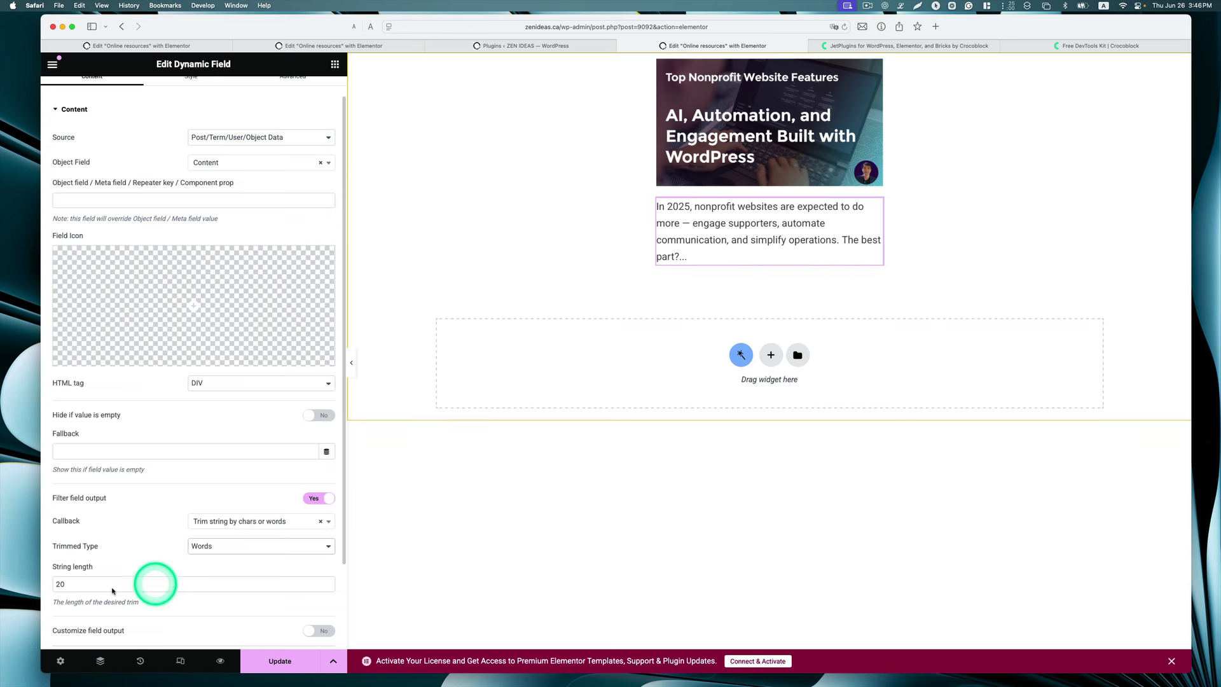
left_click(61, 584)
key("BackSpace")
type("5")
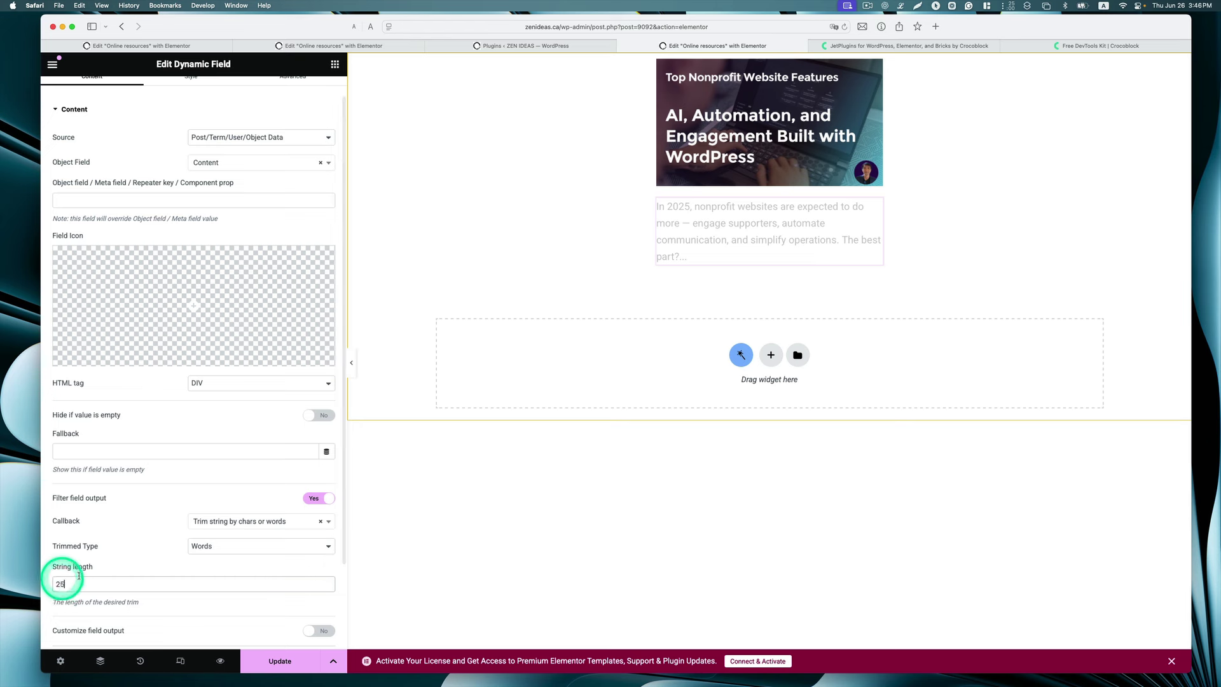
Give the dynamic image a border radius of 10 px on all corners.
scroll(171, 457, "down", 1)
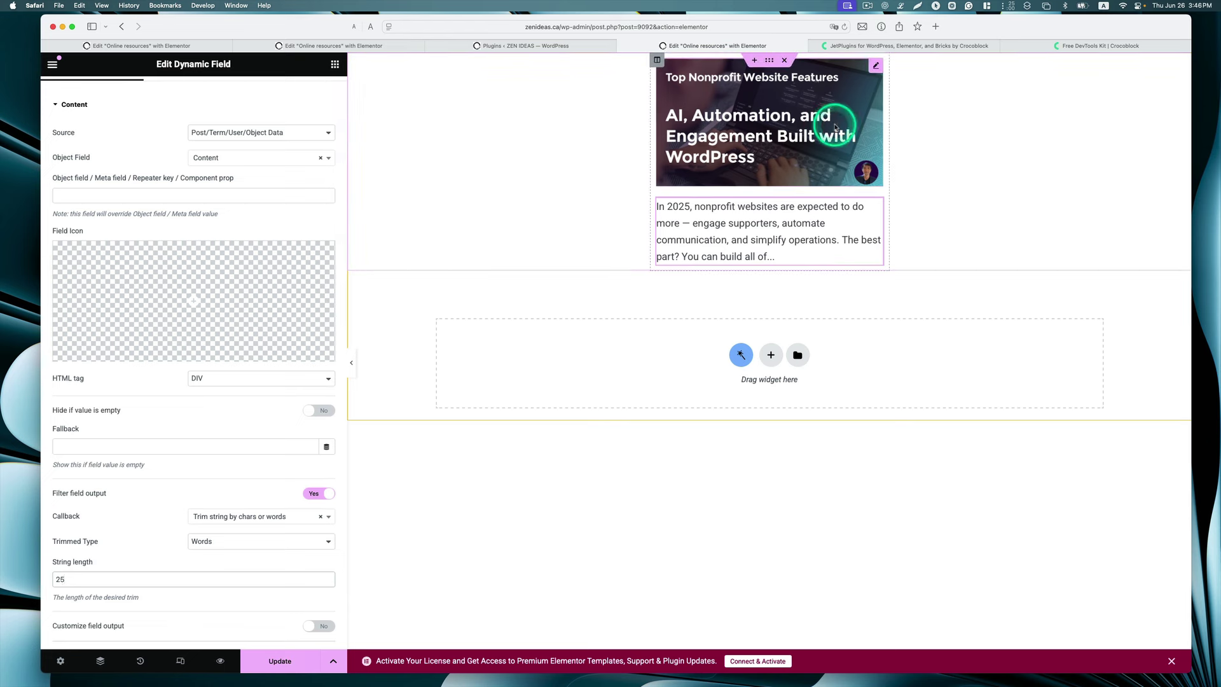
left_click(876, 65)
left_click(191, 94)
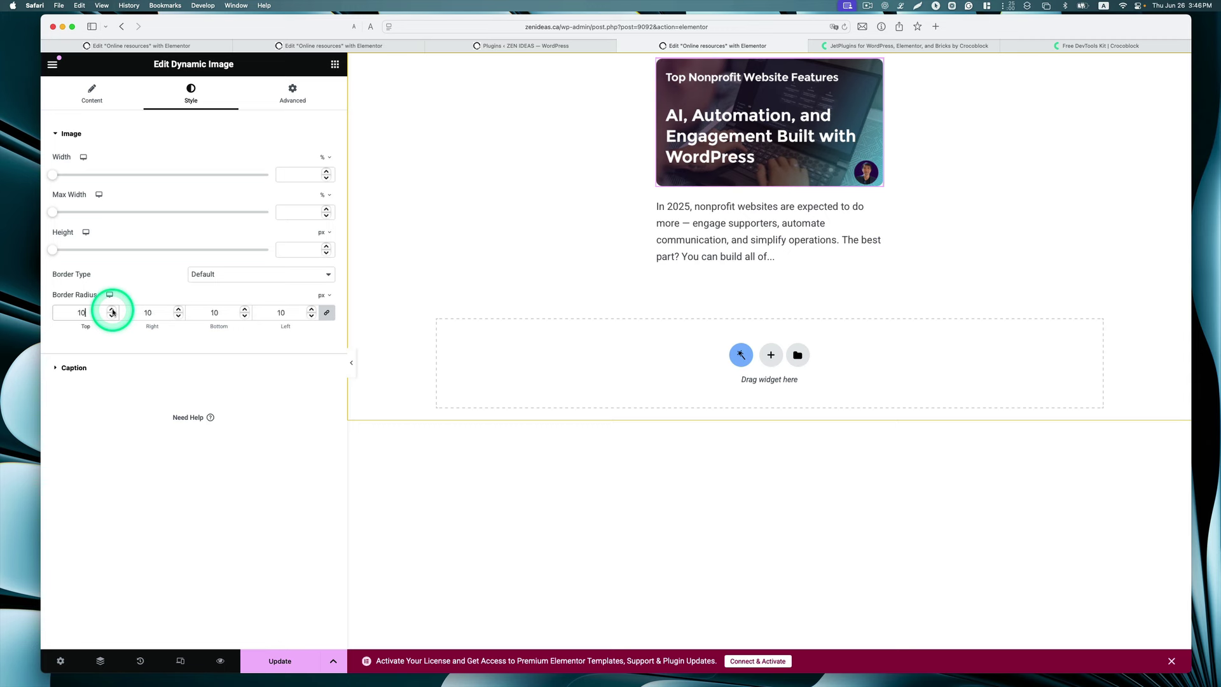
Insert a Divider widget between the dynamic image and the trimmed text, with its width set to 49%.
left_click(335, 64)
type("d")
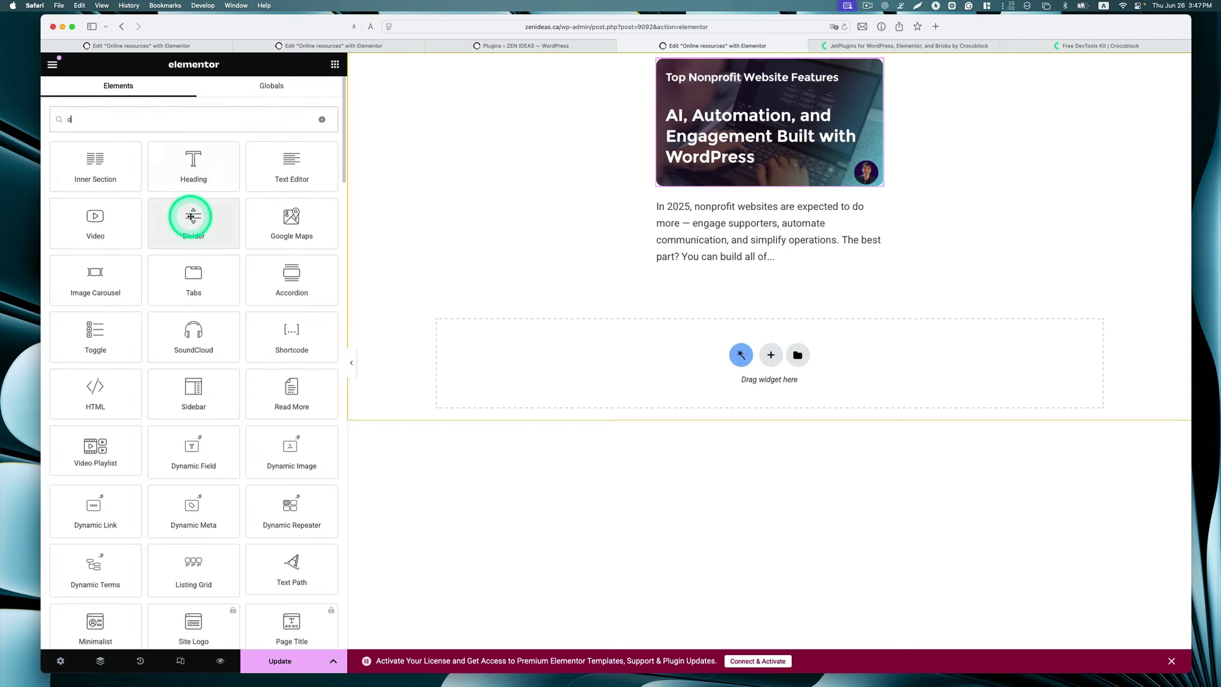
left_click_drag(188, 216, 705, 198)
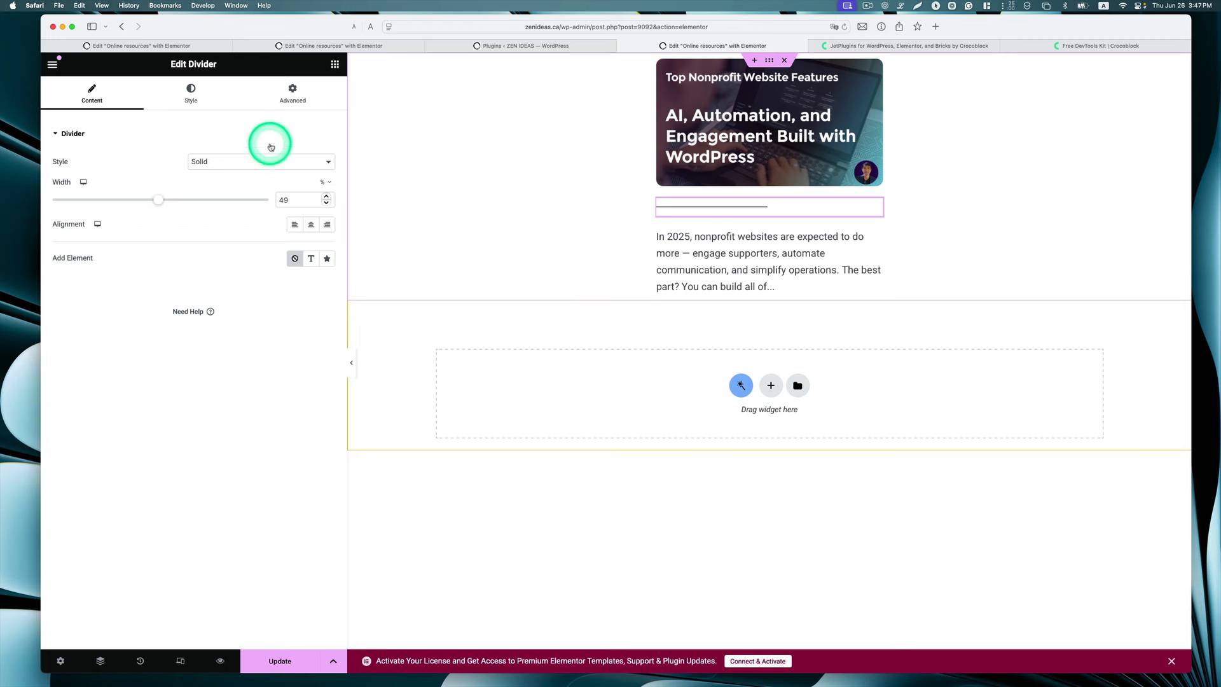
Style the divider with a weight of 2.3 px and the blue global color.
left_click(191, 94)
left_click_drag(58, 203, 59, 202)
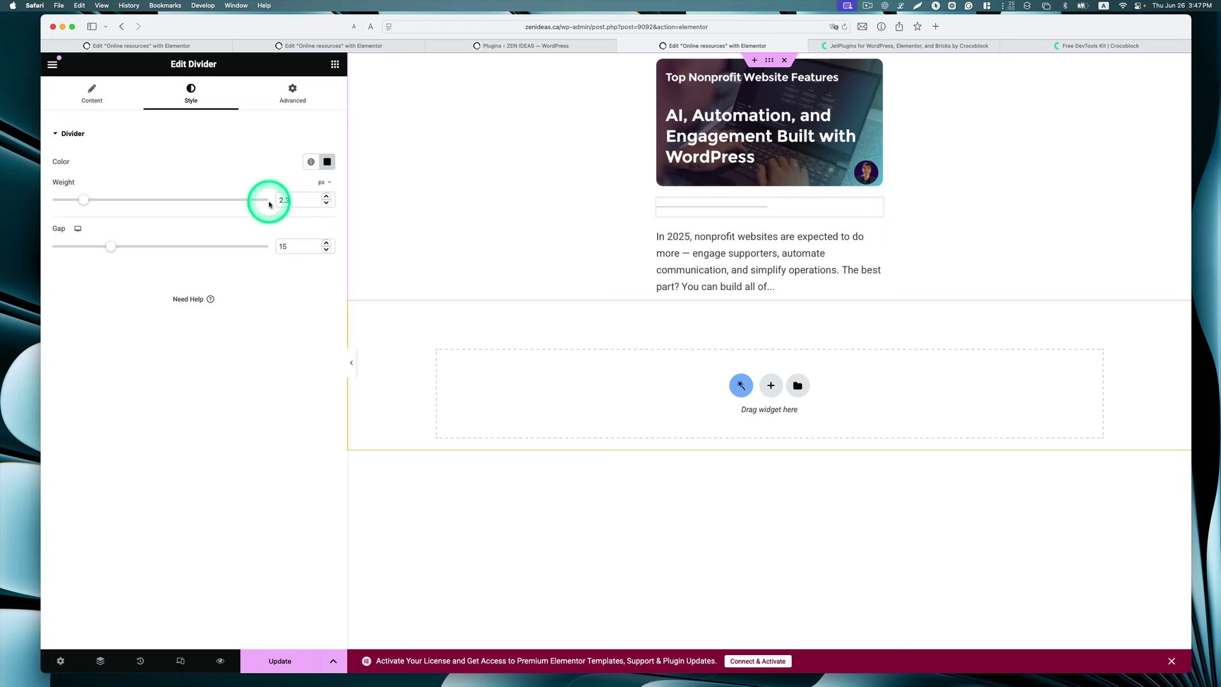
left_click(327, 161)
left_click(311, 161)
left_click(257, 267)
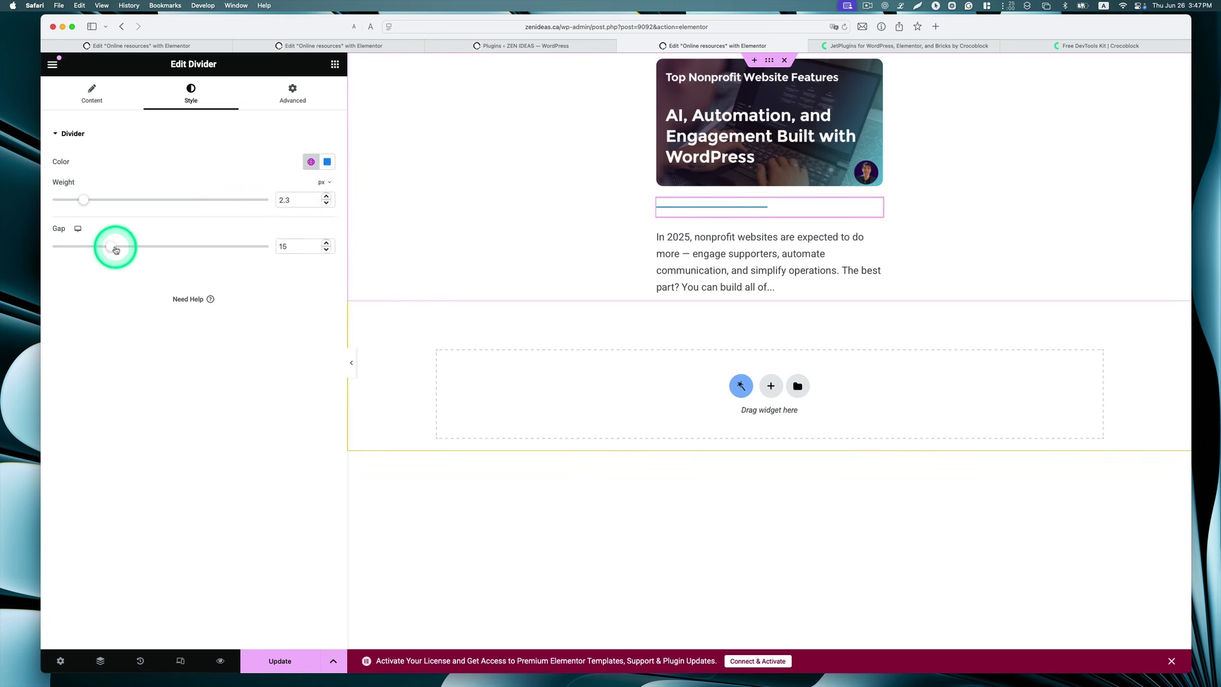
Reduce the divider's gap to 2 and save the listing template.
left_click_drag(112, 246, 74, 247)
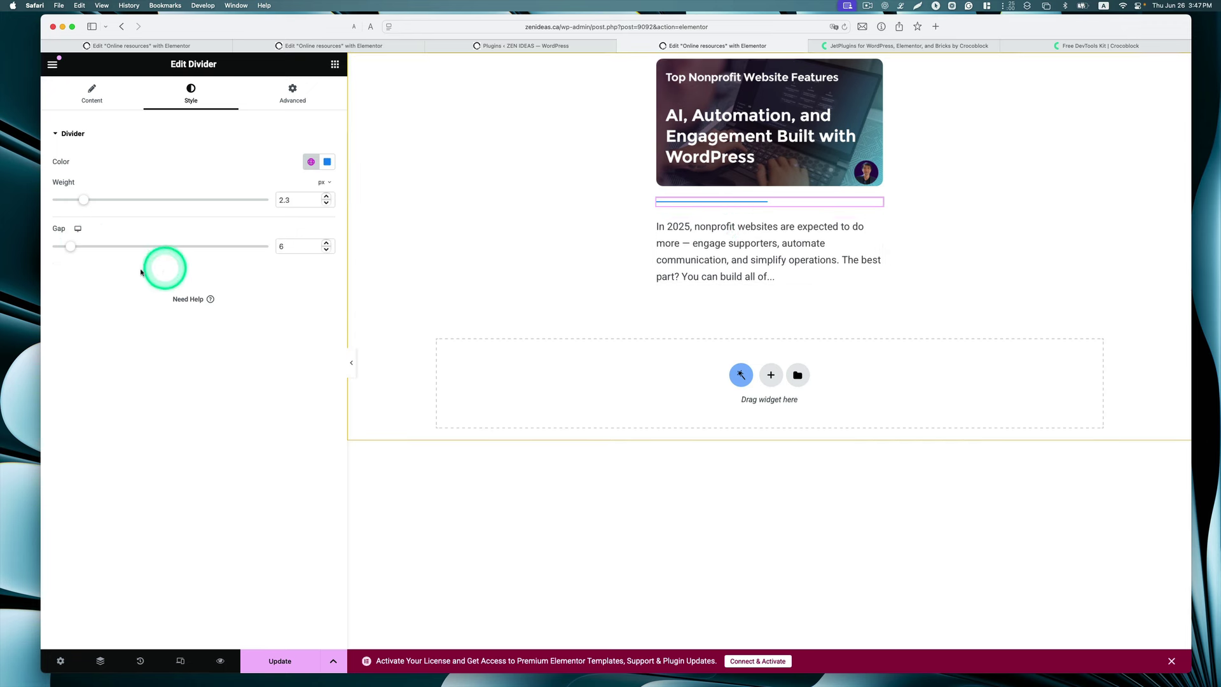
left_click_drag(75, 249, 32, 246)
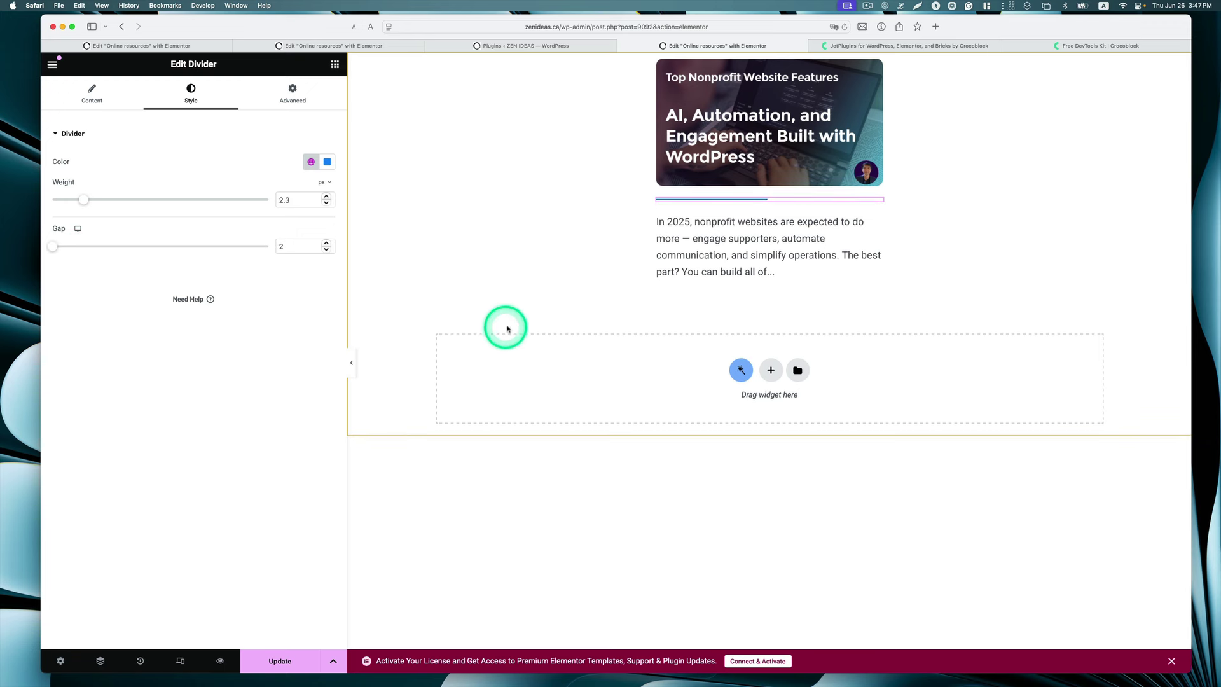
left_click(273, 658)
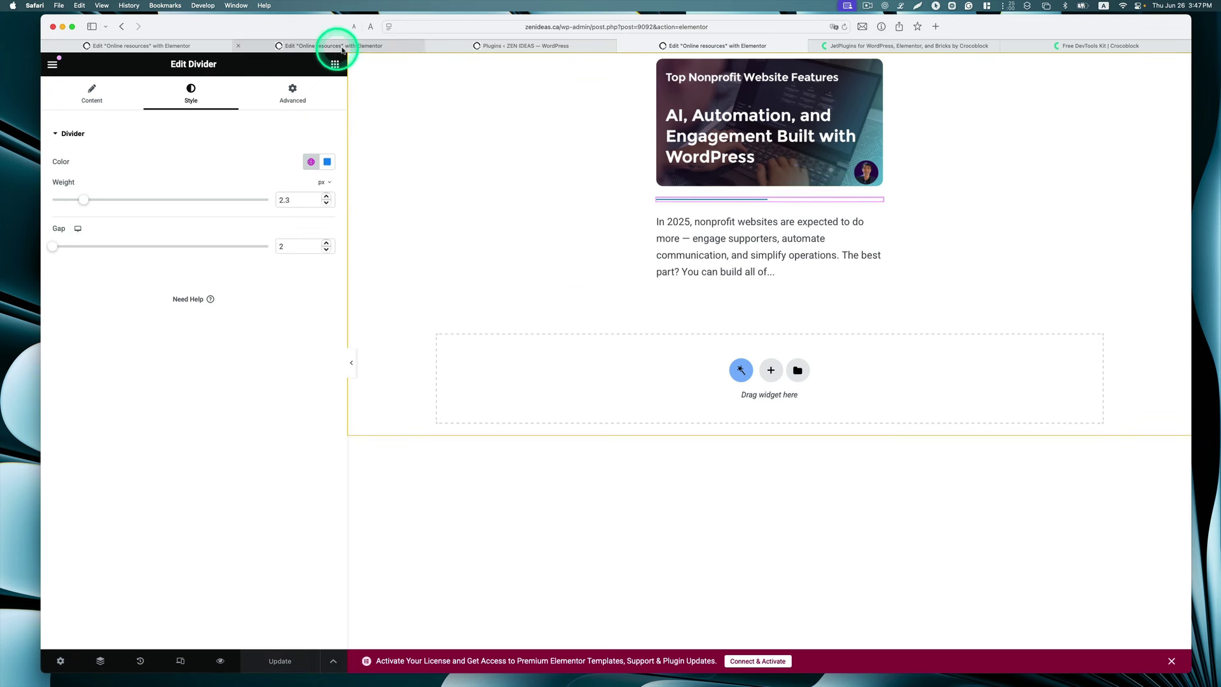
Switch to the other Online resources template containing the Related Resources section and add a Listing Grid directly below that section's heading.
left_click(367, 49)
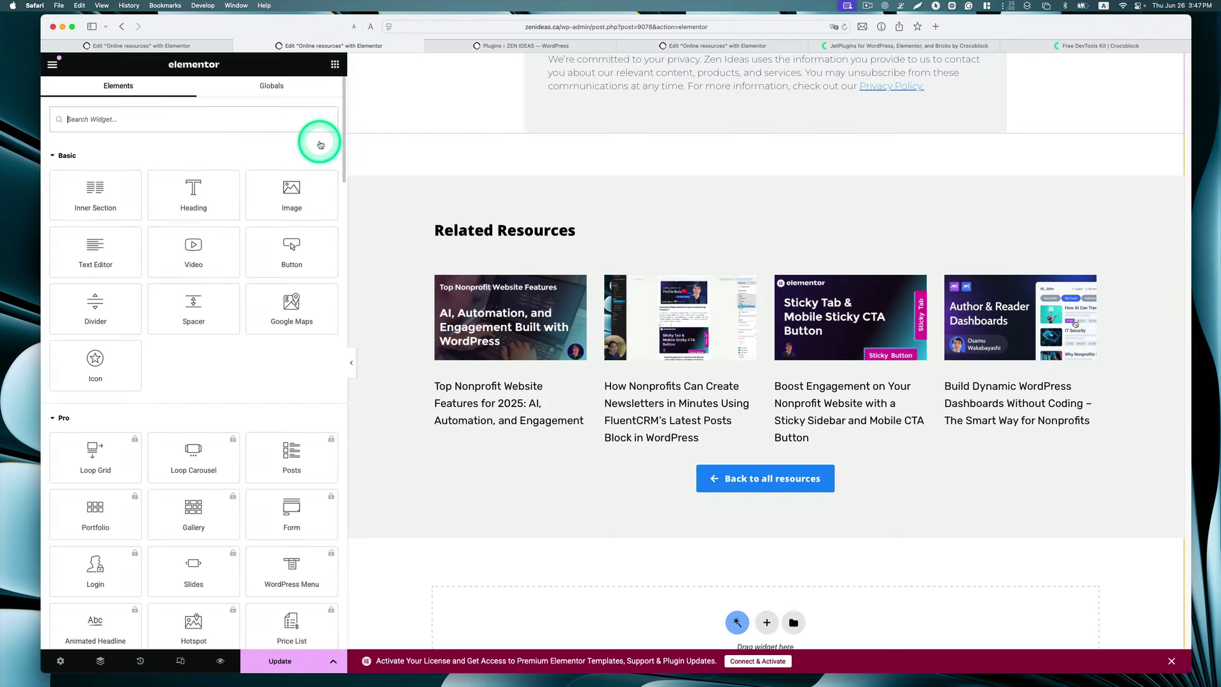
type("listing")
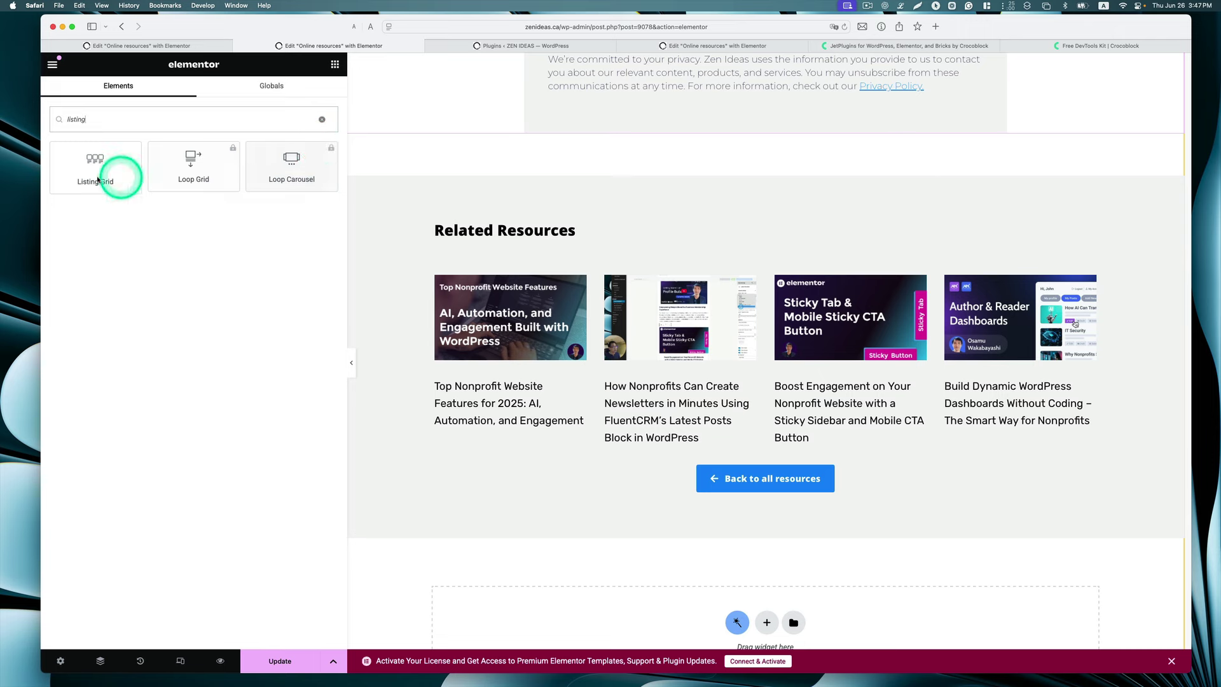
left_click_drag(120, 177, 483, 255)
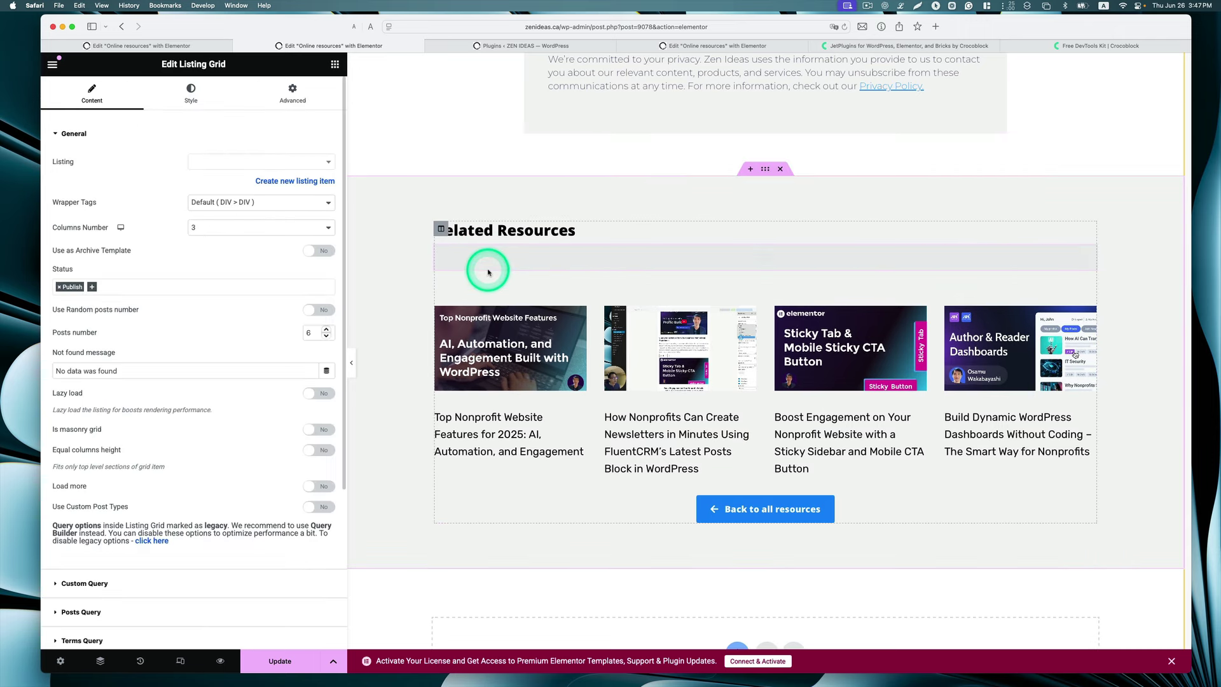
Assign the Online resources listing to the new Listing Grid and check the resulting cards.
left_click(329, 163)
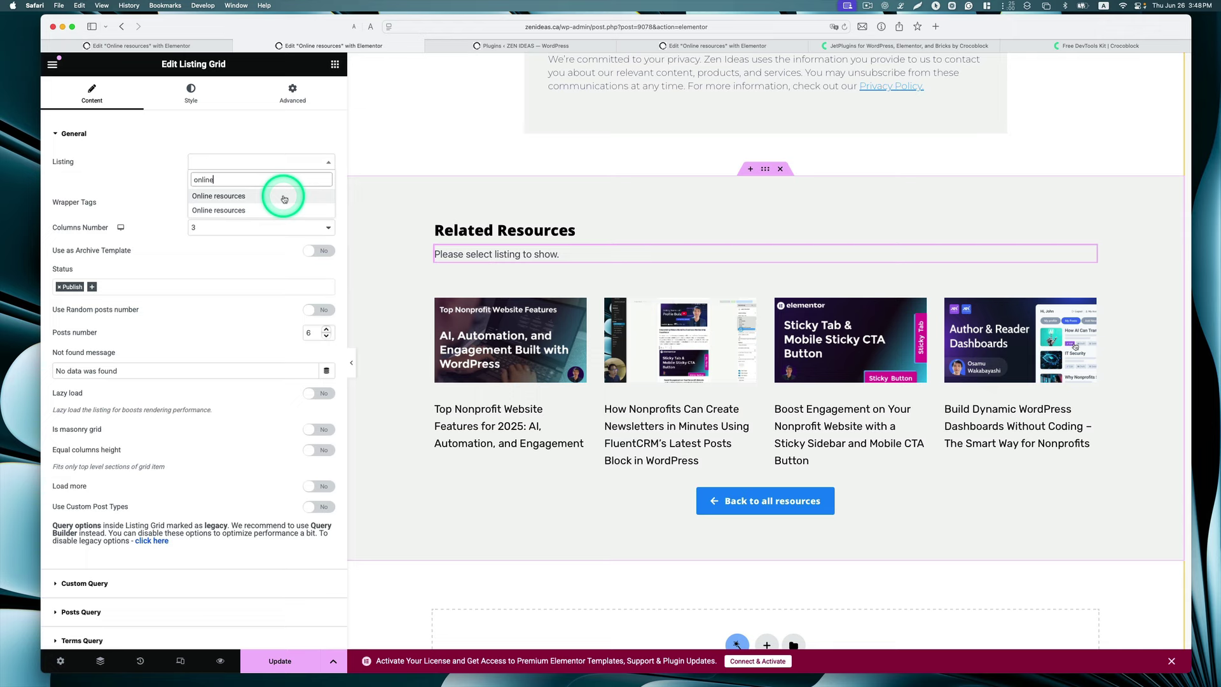
left_click(285, 201)
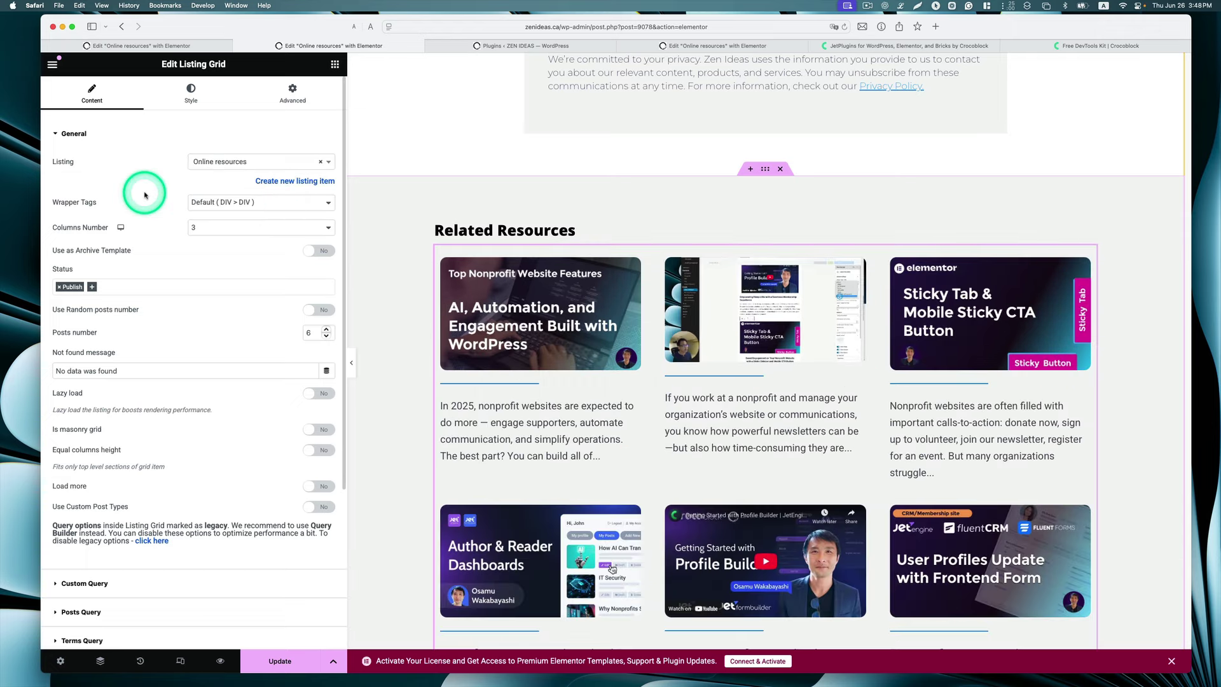
scroll(716, 302, "down", 4)
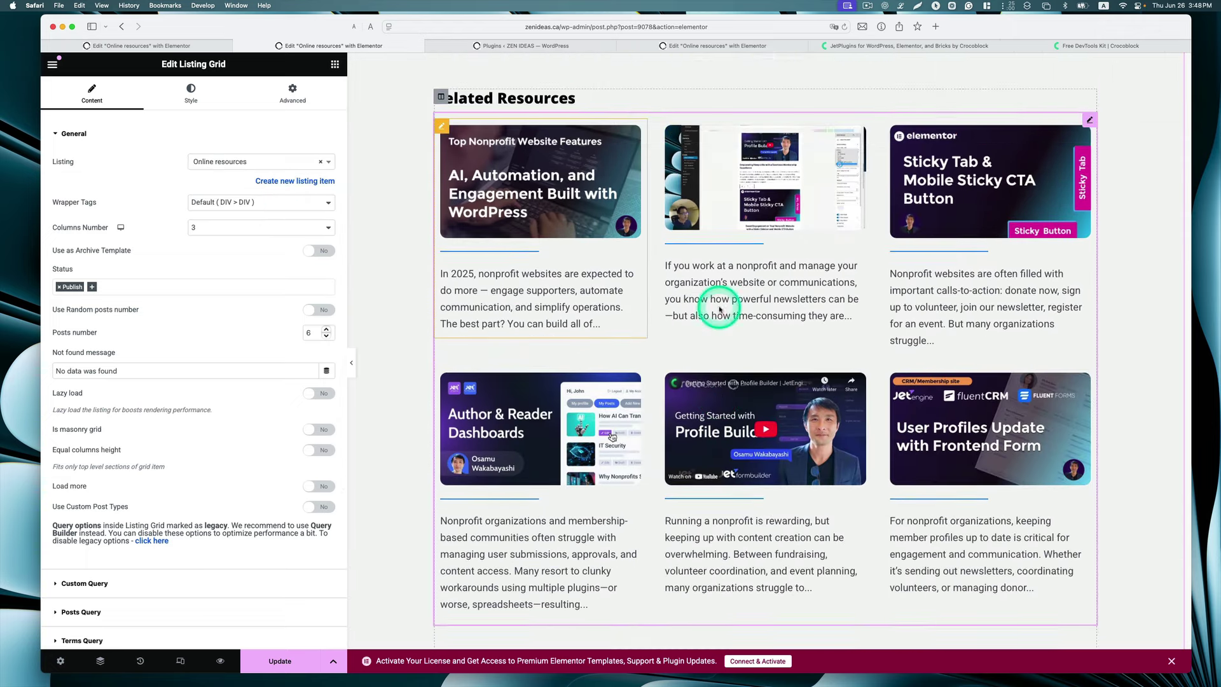
scroll(718, 308, "up", 3)
scroll(719, 308, "down", 2)
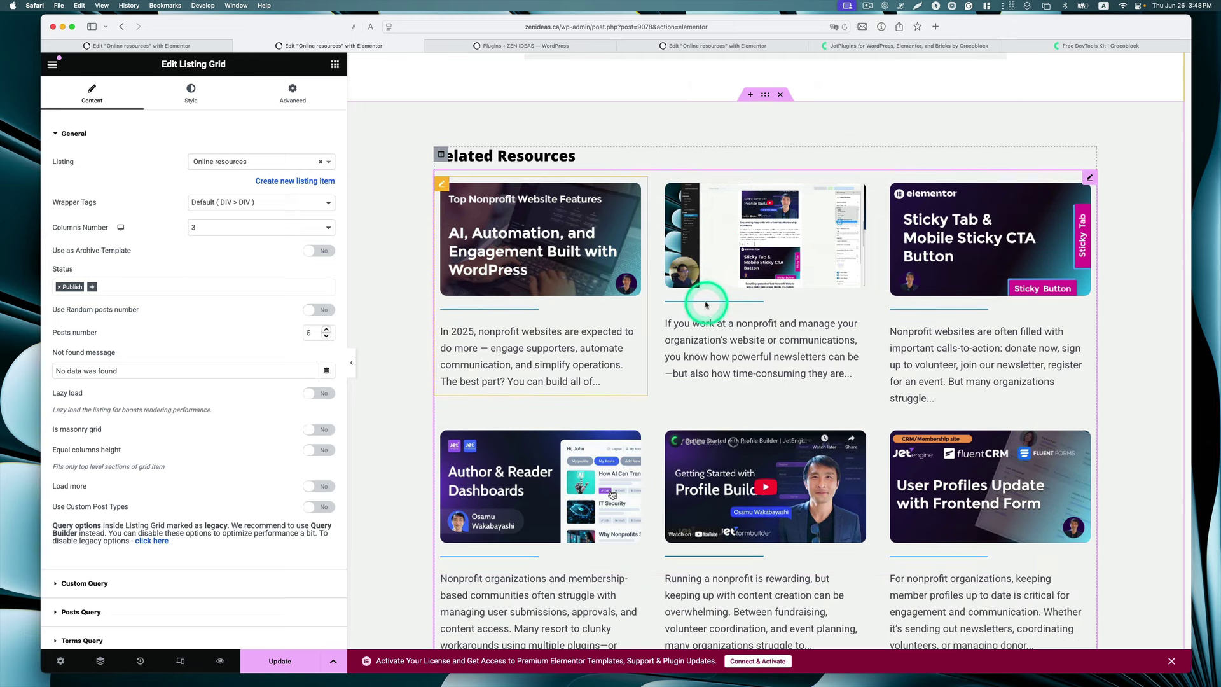
scroll(731, 299, "down", 2)
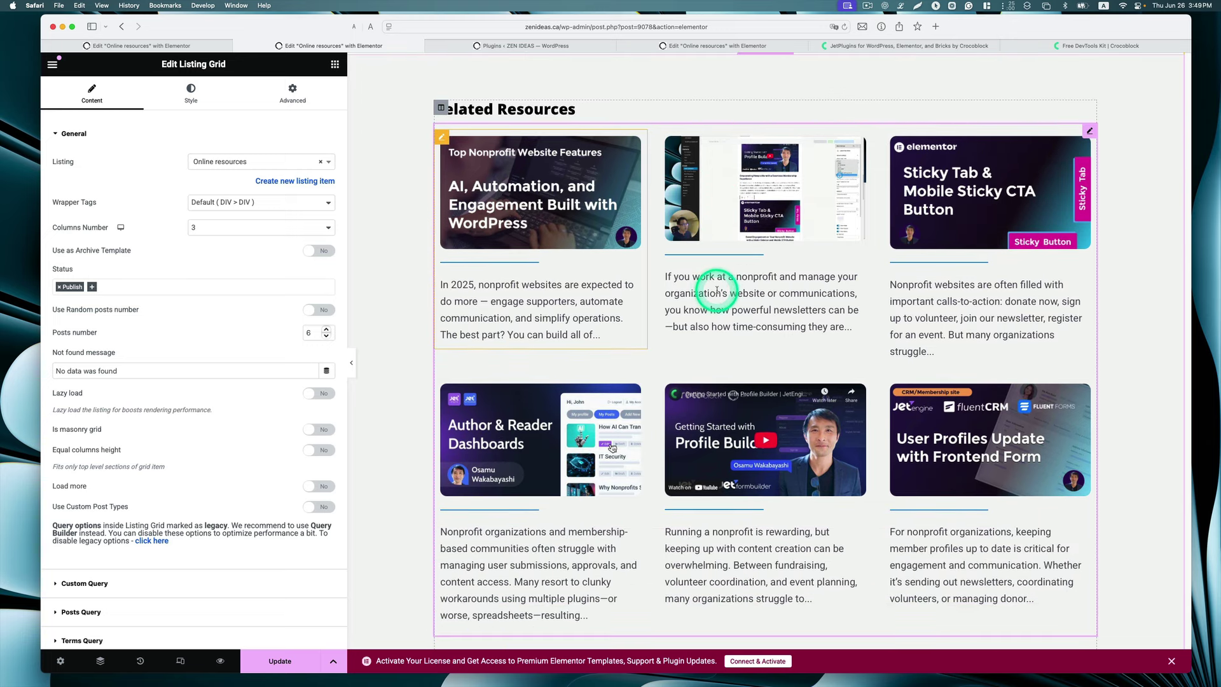
scroll(717, 290, "up", 6)
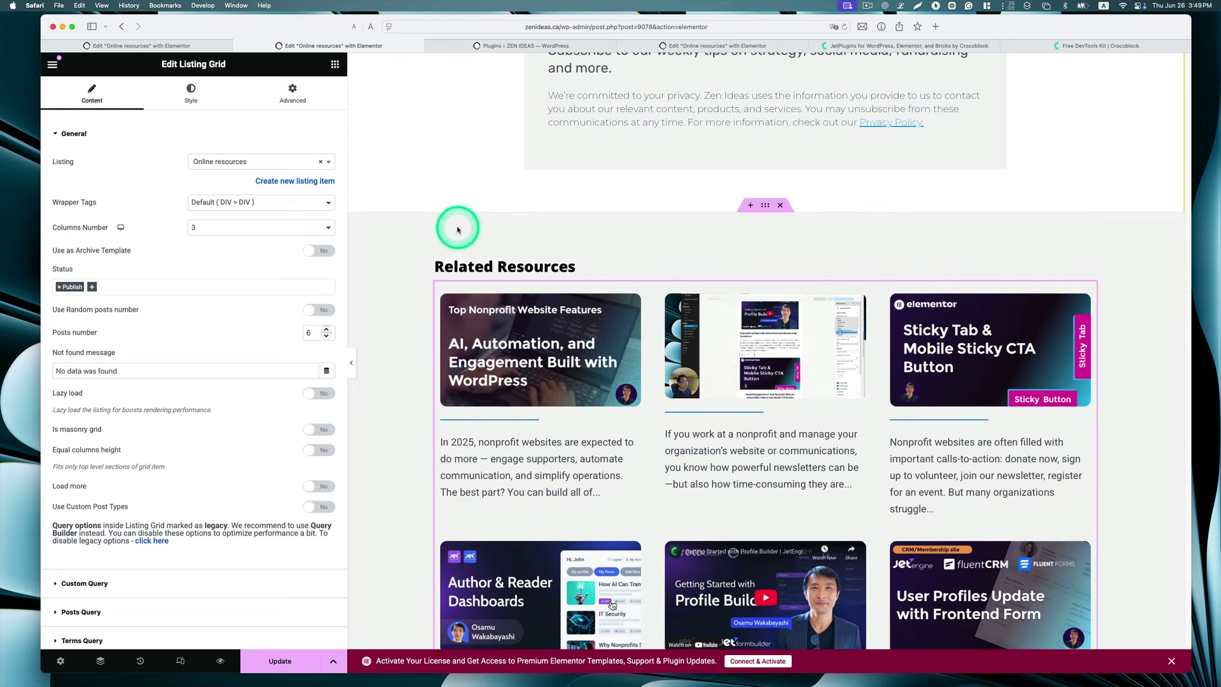
Switch to the WordPress admin, open JetEngine's Query Builder and start a new query.
left_click(455, 45)
scroll(147, 414, "down", 1)
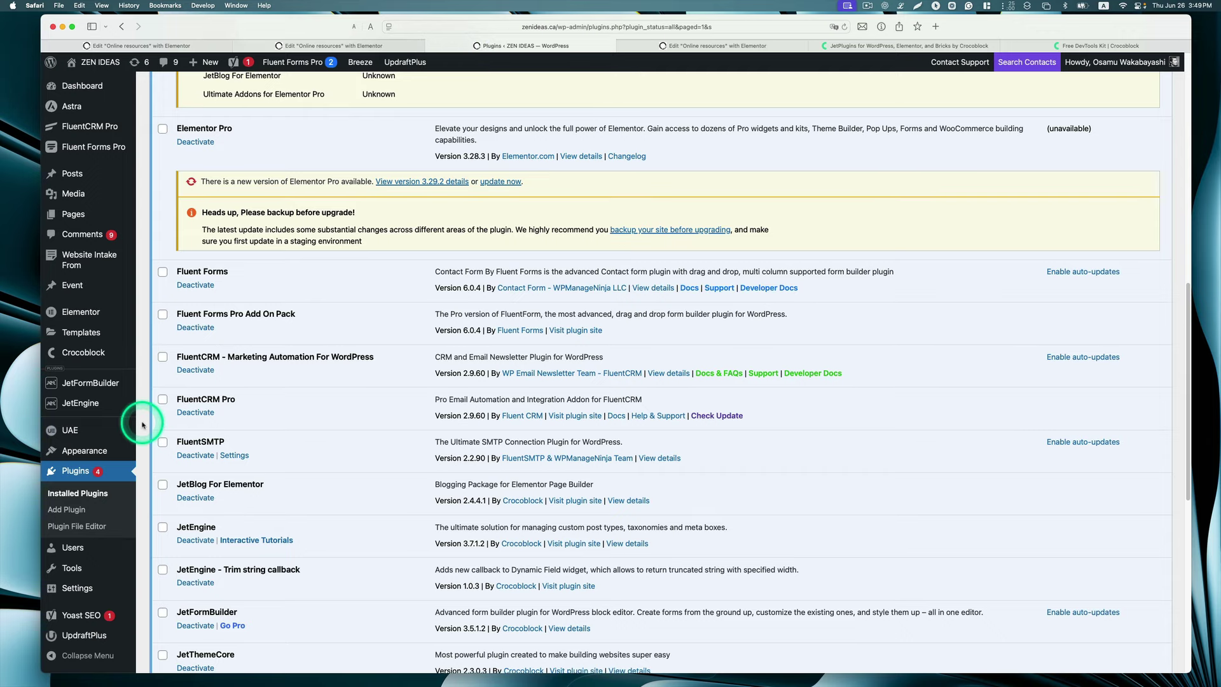
scroll(63, 407, "down", 1)
mouse_move(70, 405)
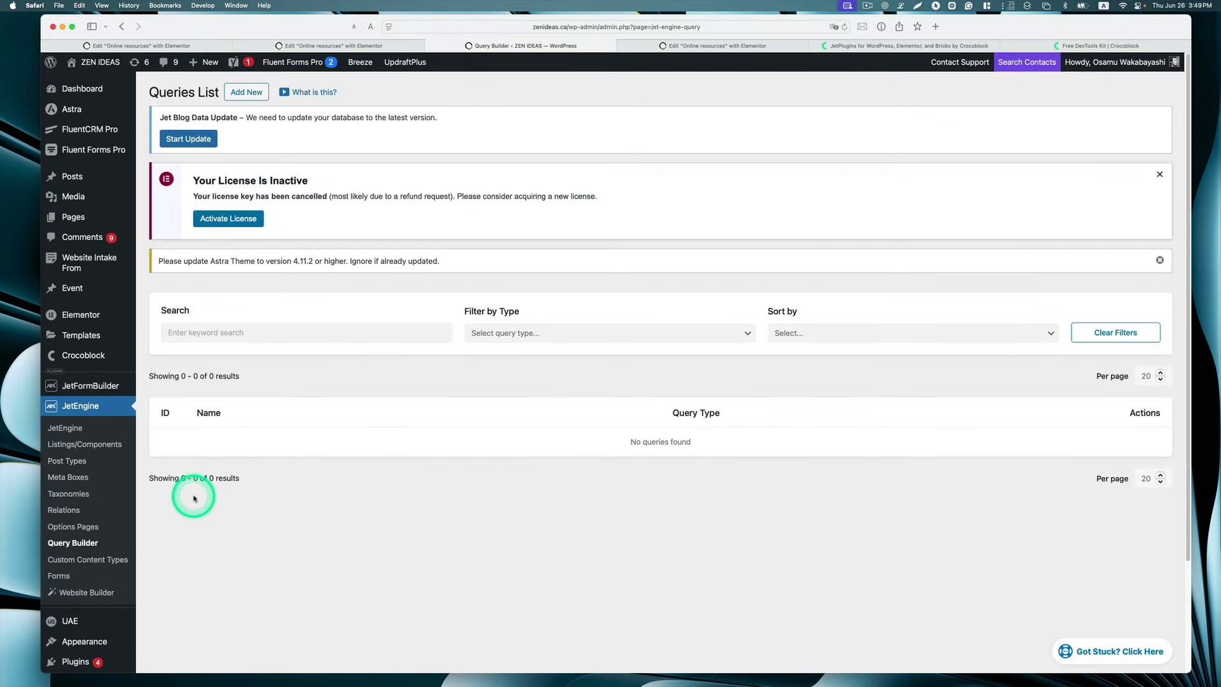
left_click(248, 92)
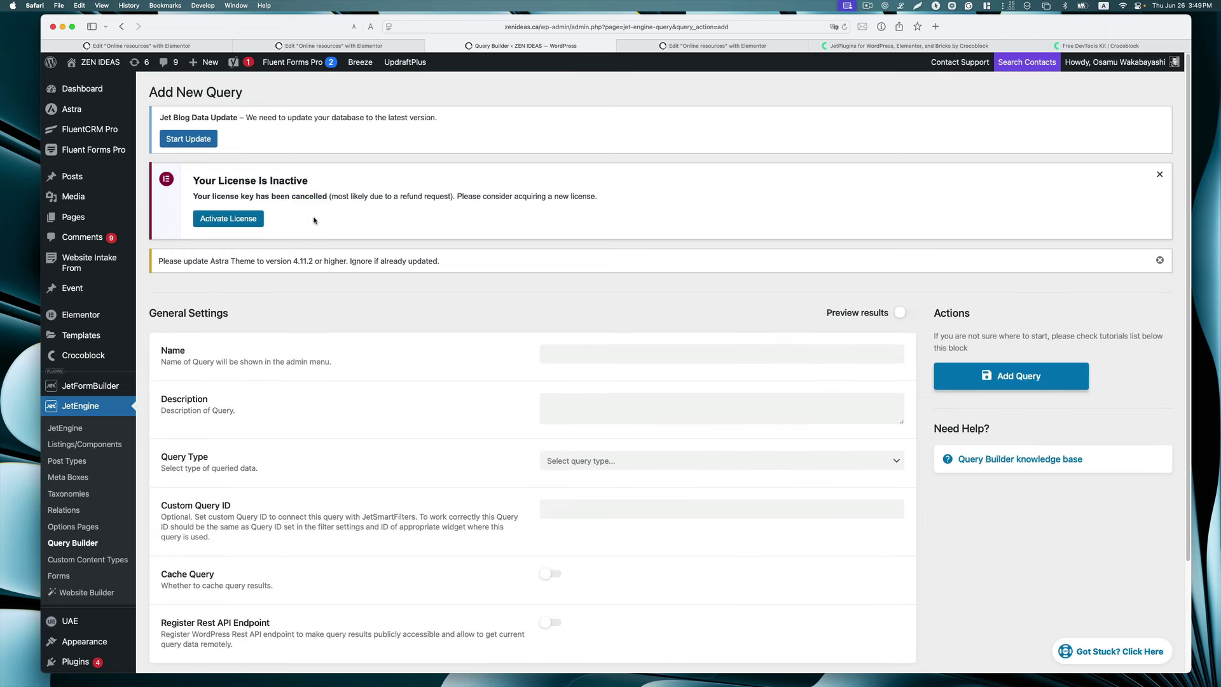
Name the new query "Related online resources" and set its type to Posts Query.
left_click(555, 354)
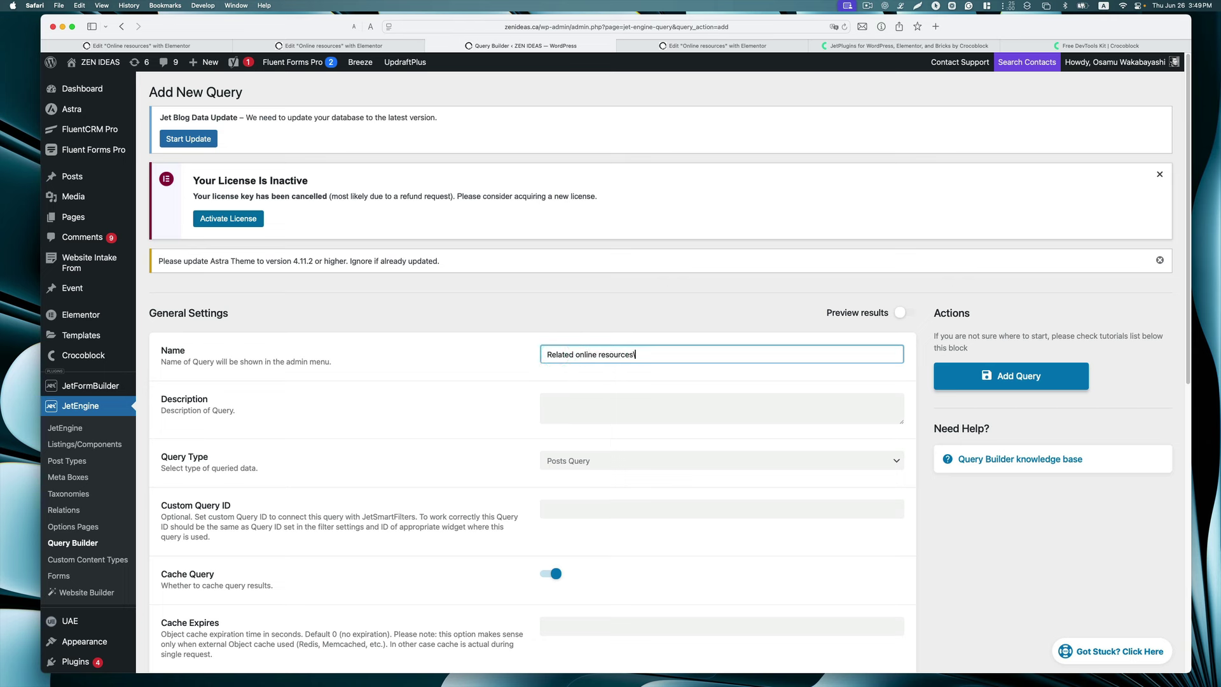
left_click(407, 381)
scroll(458, 366, "down", 3)
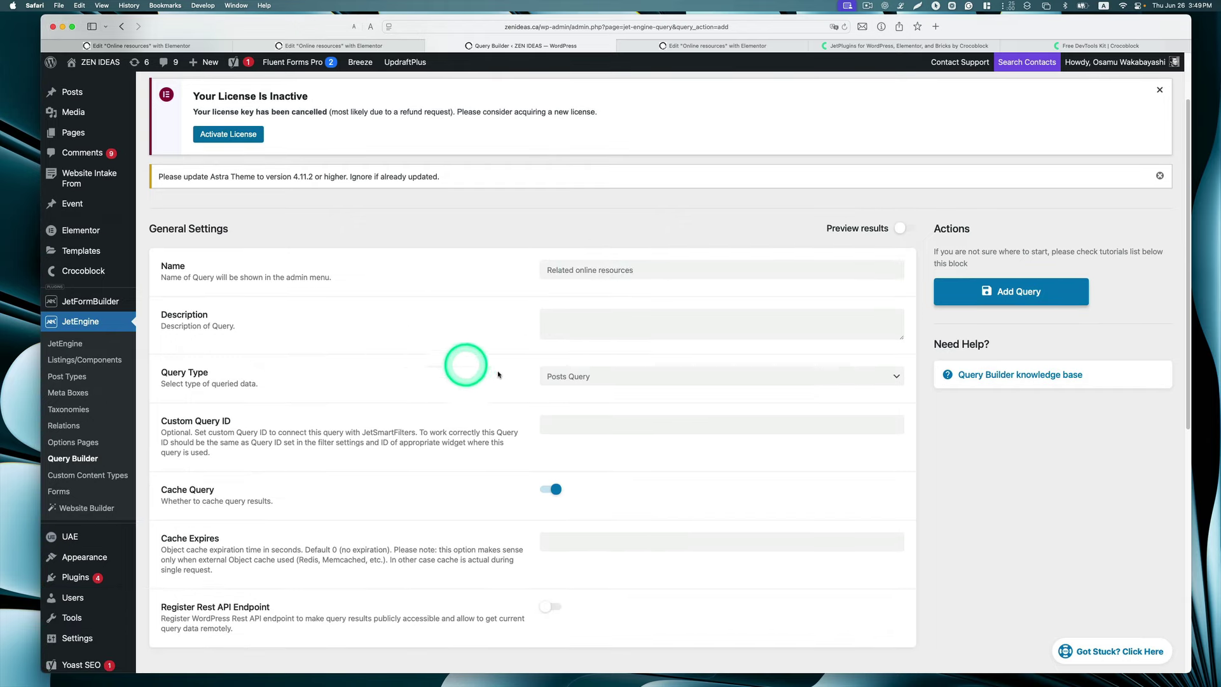
left_click(569, 377)
left_click(564, 376)
scroll(652, 394, "down", 2)
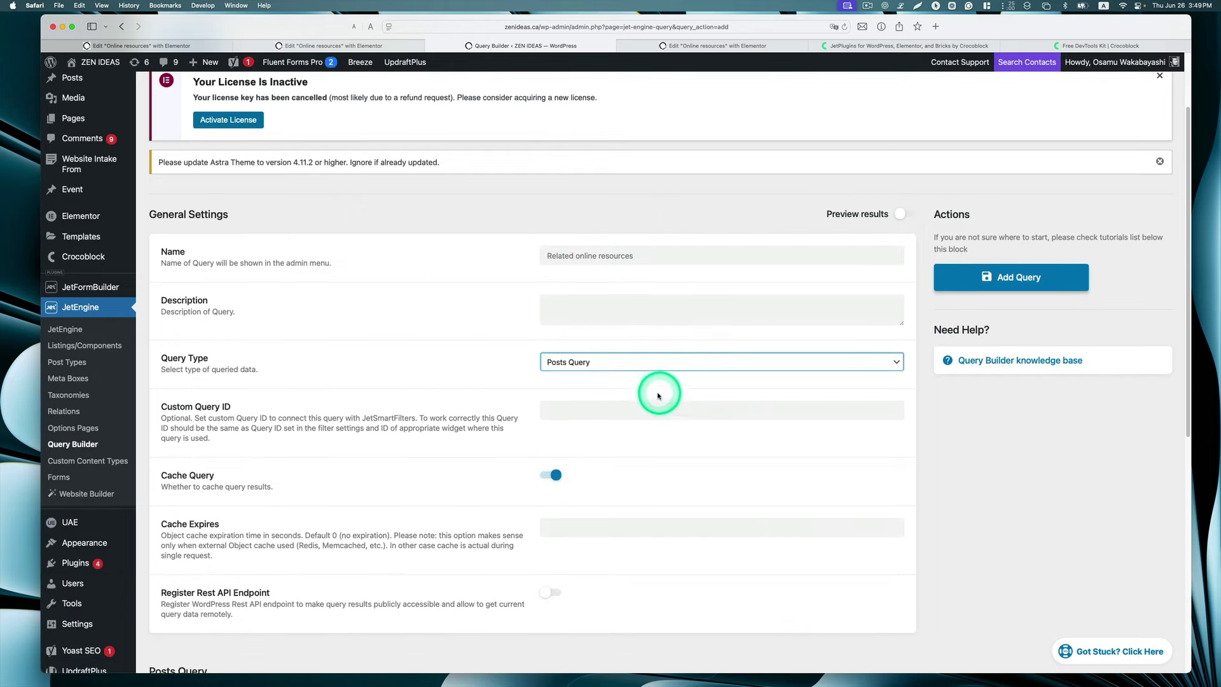
Keep the query type as Posts Query and limit it to the Posts post type with Published (publish) status.
left_click(658, 337)
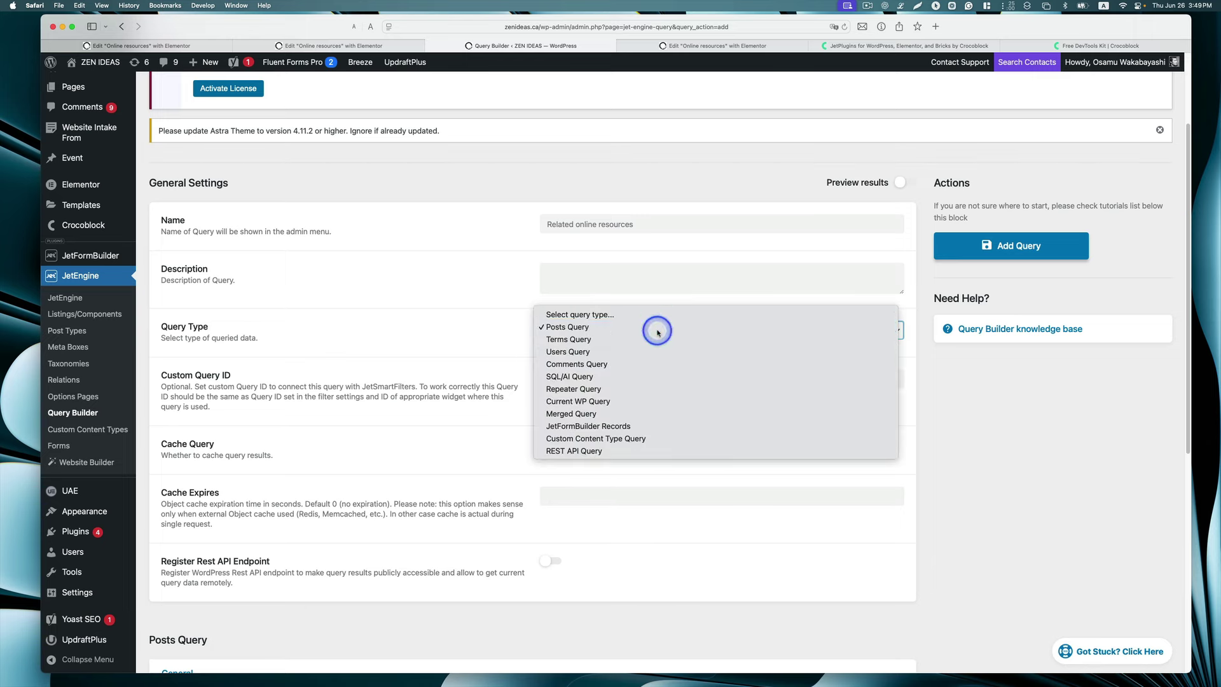
left_click(655, 327)
scroll(569, 342, "down", 6)
scroll(573, 343, "down", 2)
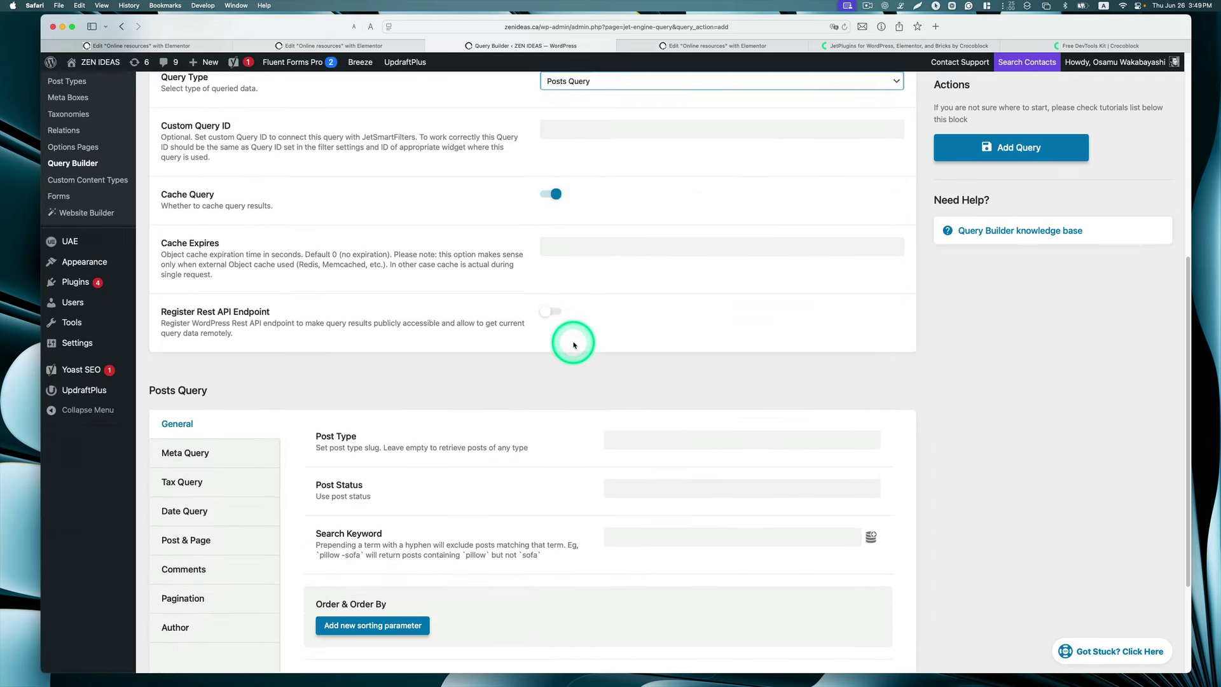
left_click(653, 429)
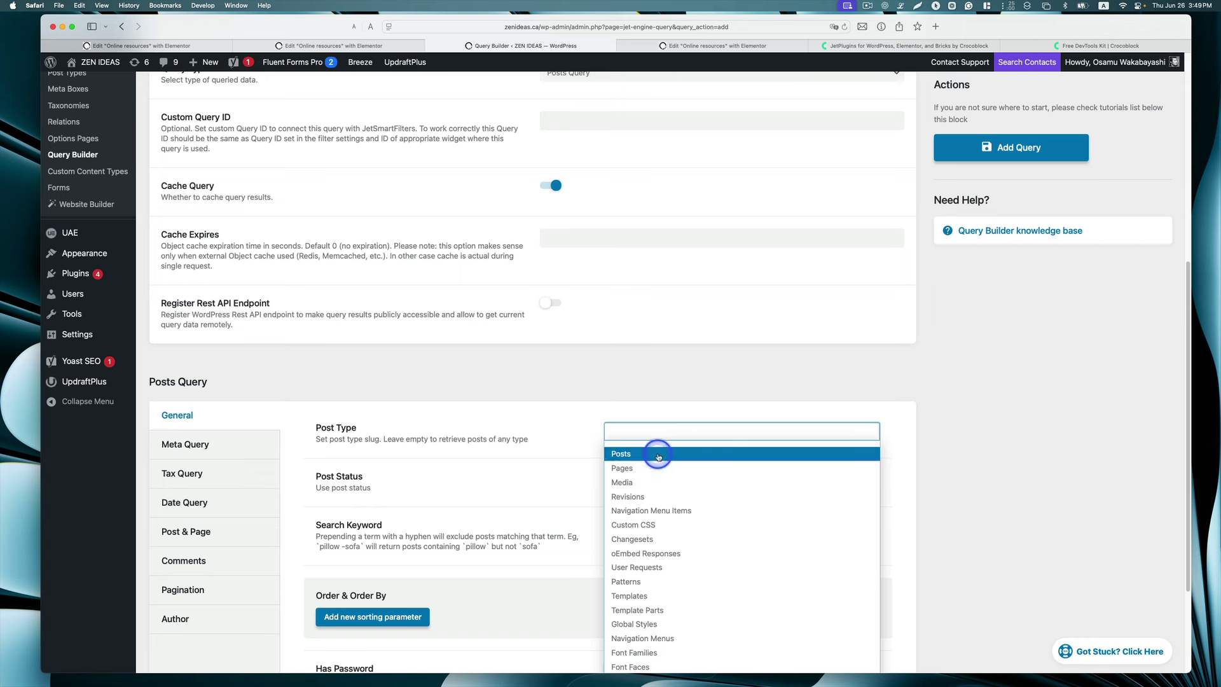
left_click(658, 452)
scroll(662, 439, "down", 2)
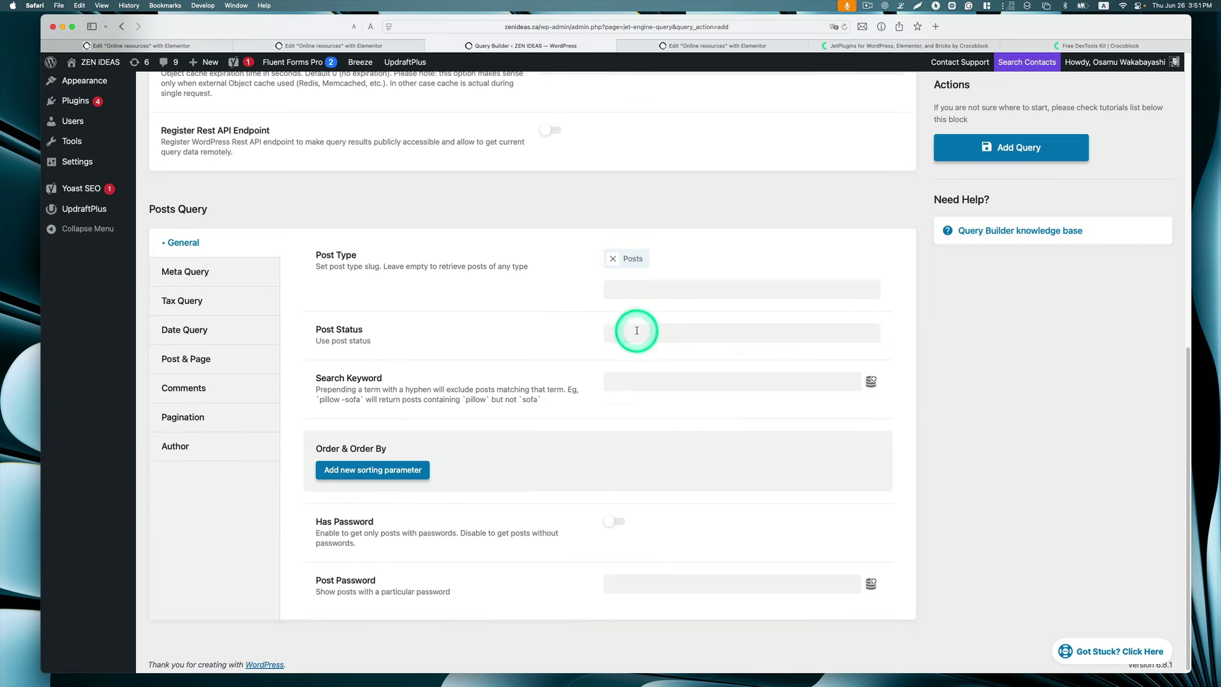
left_click(662, 332)
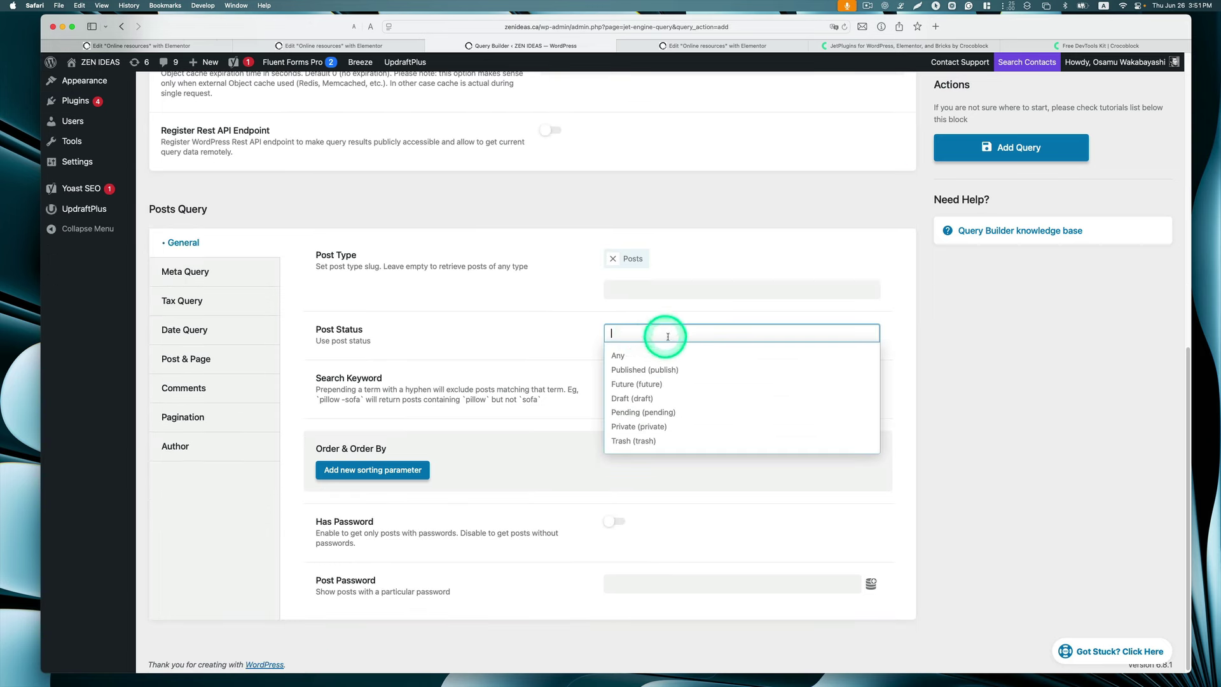
left_click(672, 369)
scroll(535, 364, "down", 1)
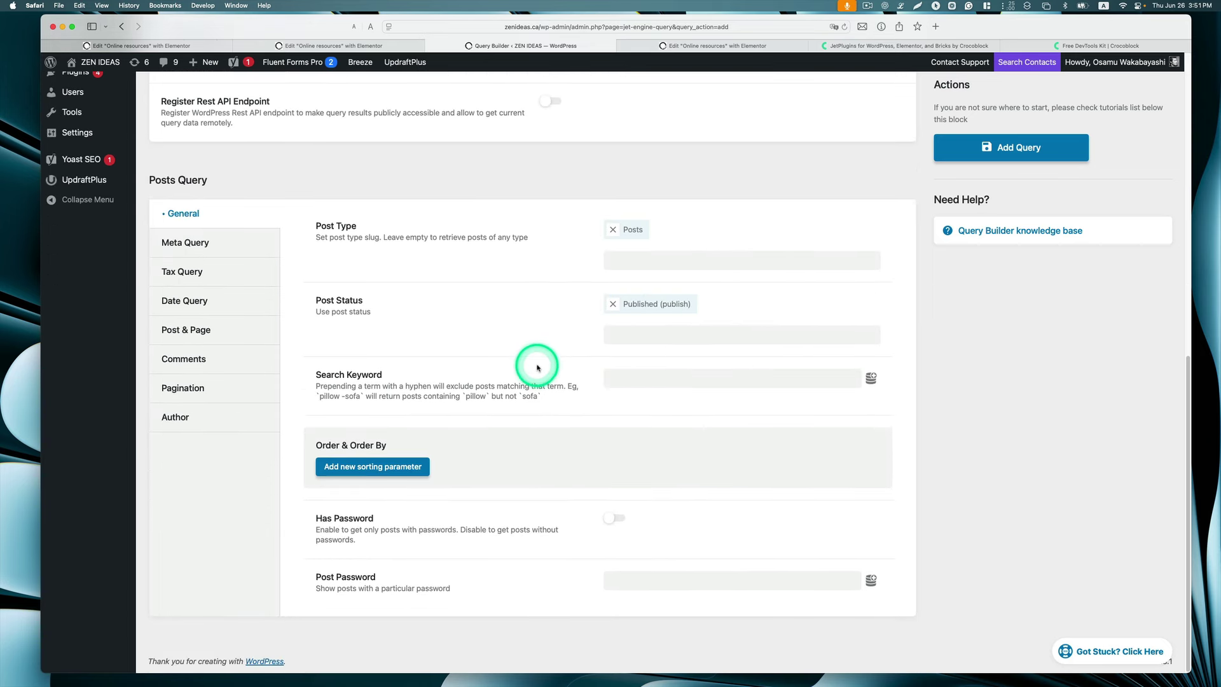
Open the query's Post & Page settings, then review the article and its Related Resources cards in the Online resources template.
left_click(199, 334)
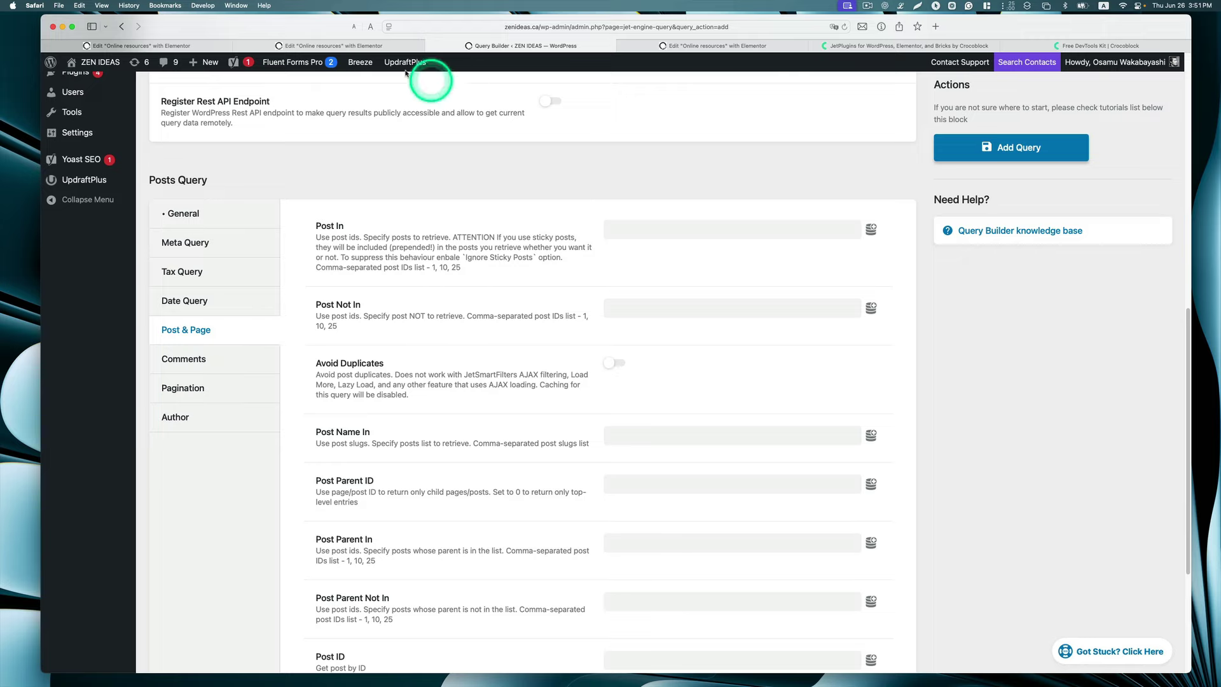
left_click(358, 46)
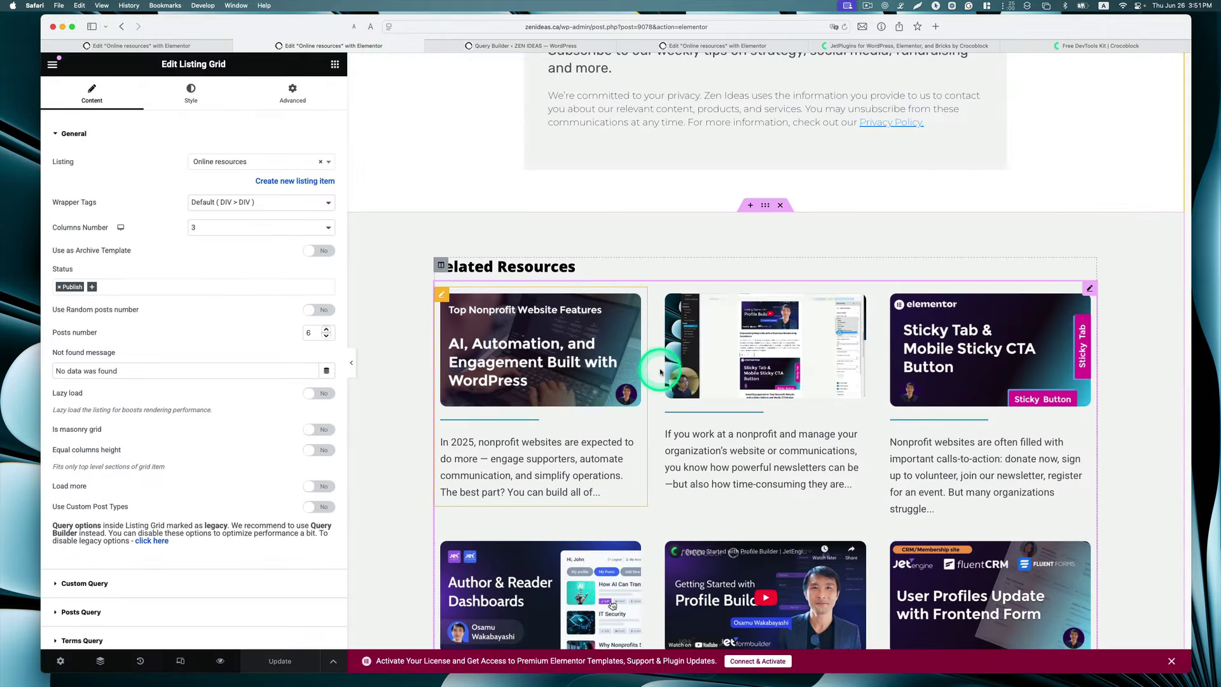
scroll(673, 354, "up", 10)
scroll(704, 282, "up", 15)
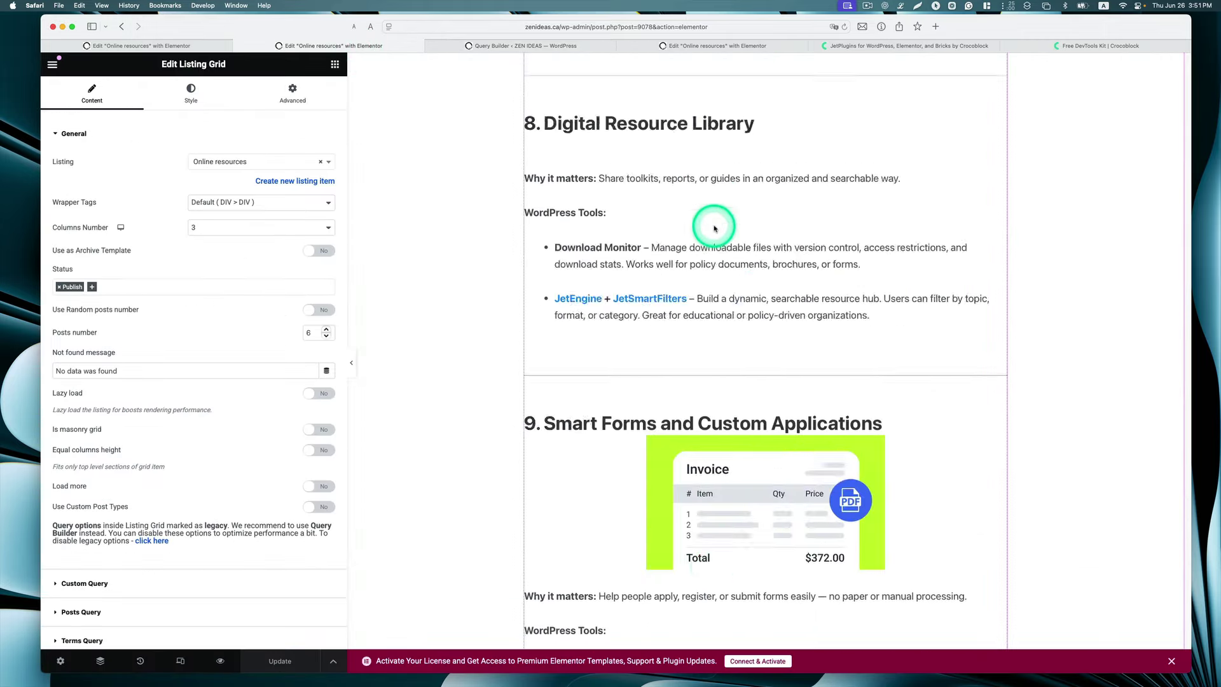
scroll(1069, 292, "down", 10)
scroll(1068, 292, "down", 20)
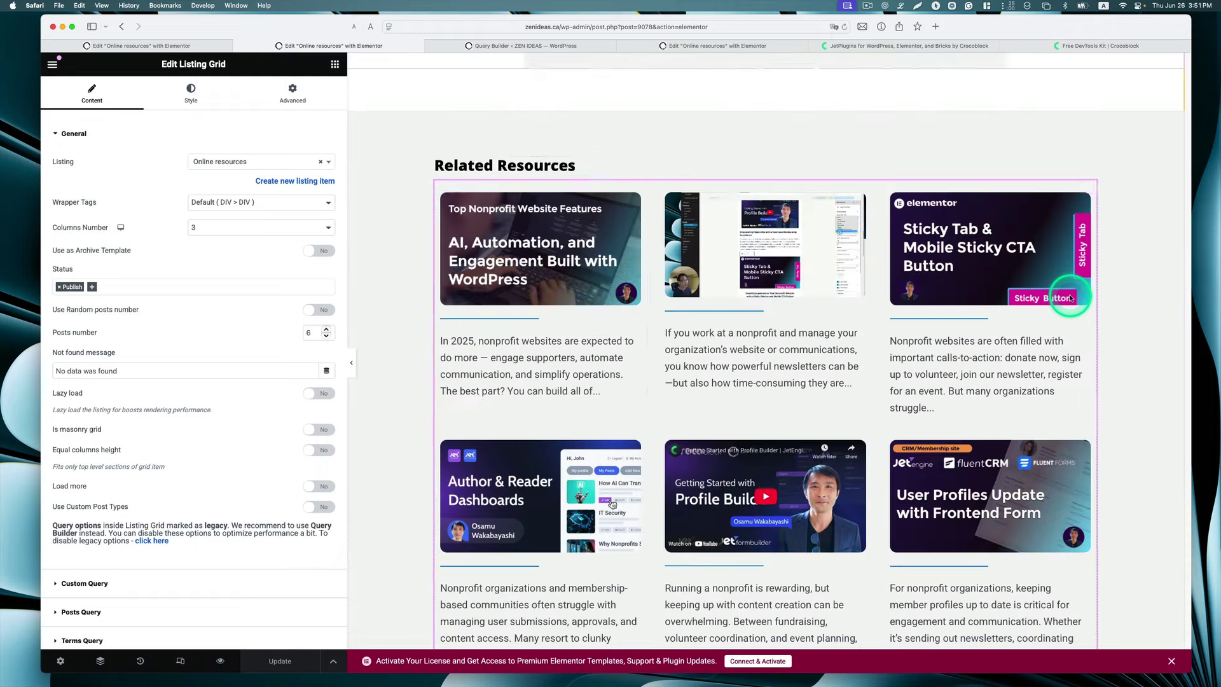
scroll(954, 320, "up", 15)
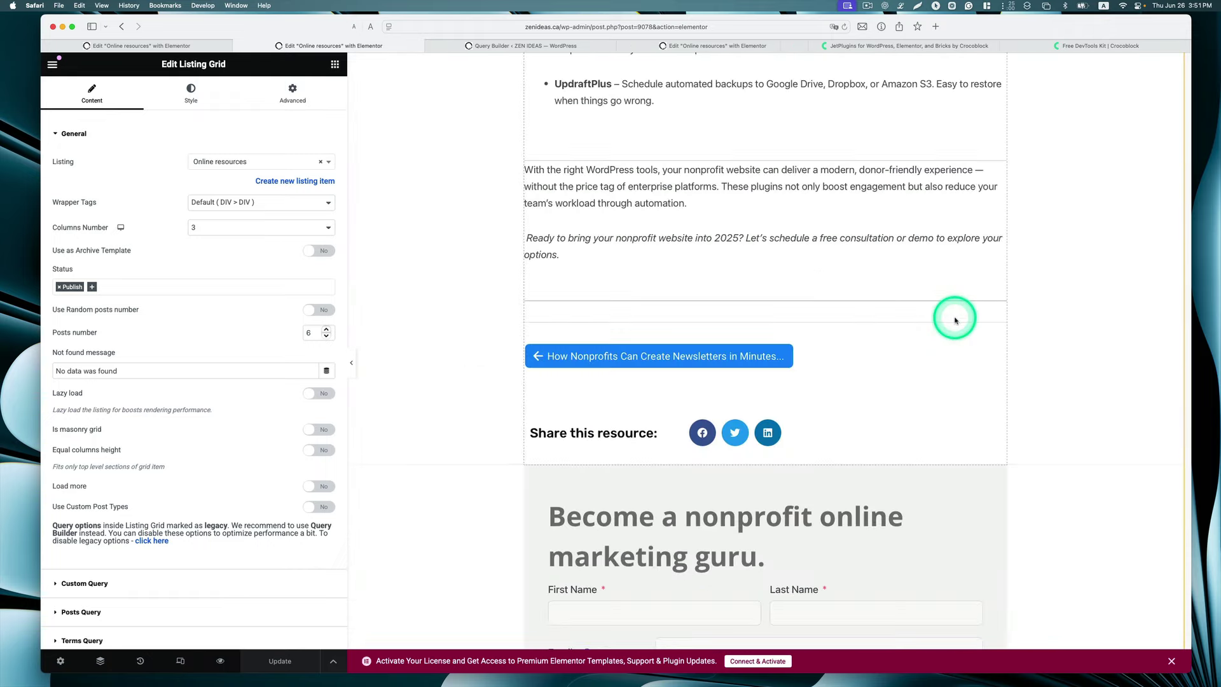
Return to the query, exclude the displayed post by setting Post Not In to the Current ID macro, and add the query.
left_click(509, 46)
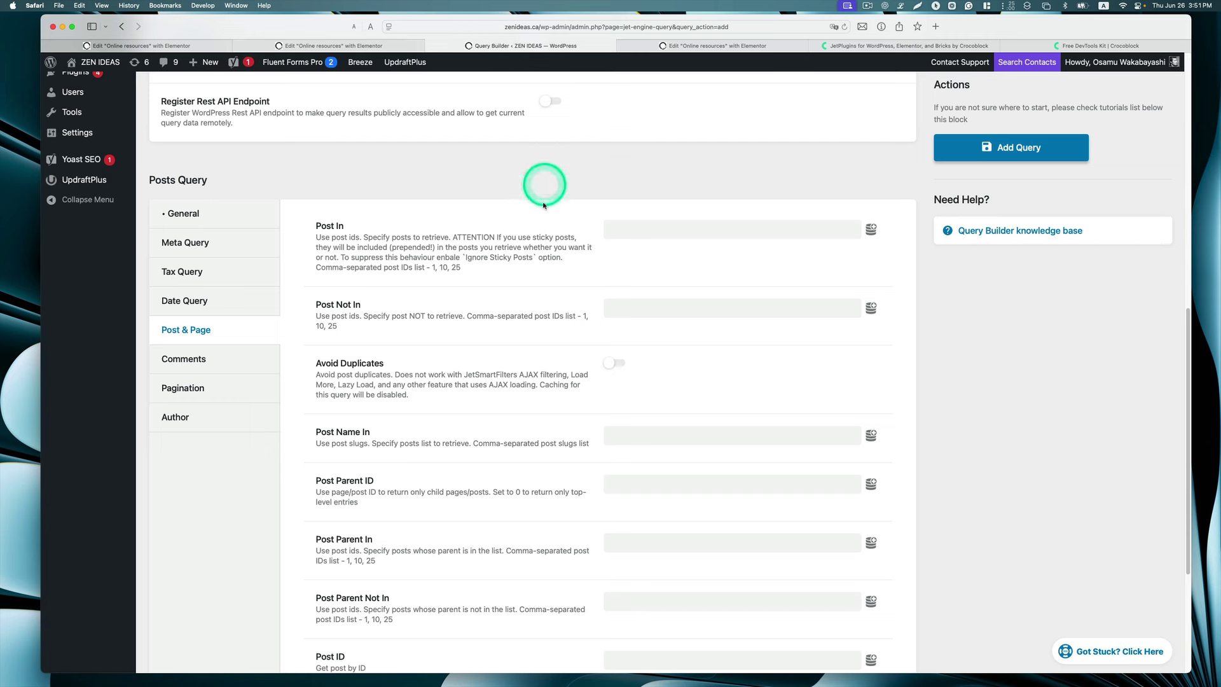
left_click(871, 308)
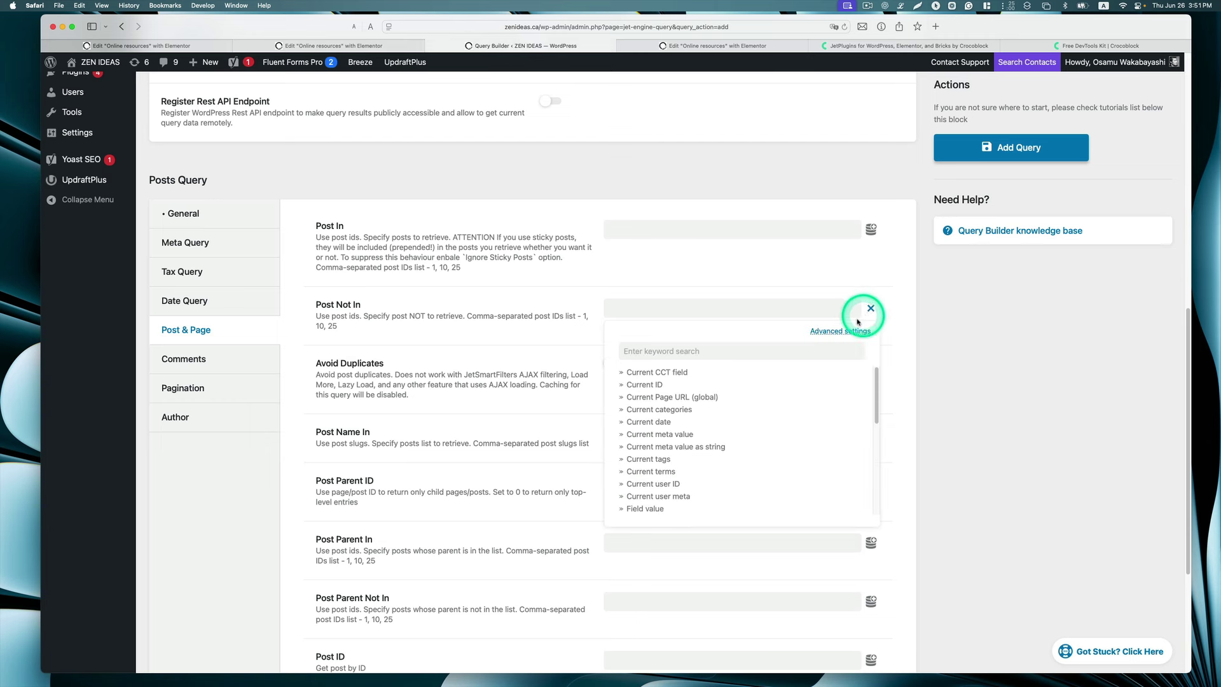
left_click(646, 385)
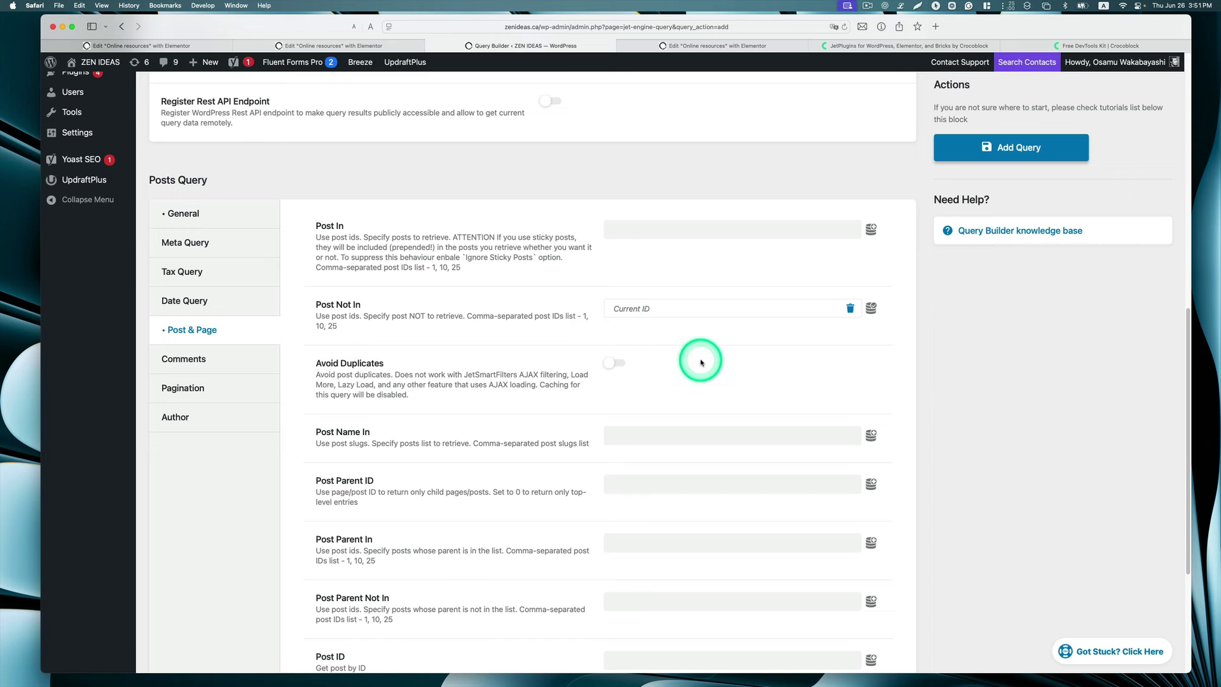
scroll(702, 360, "down", 1)
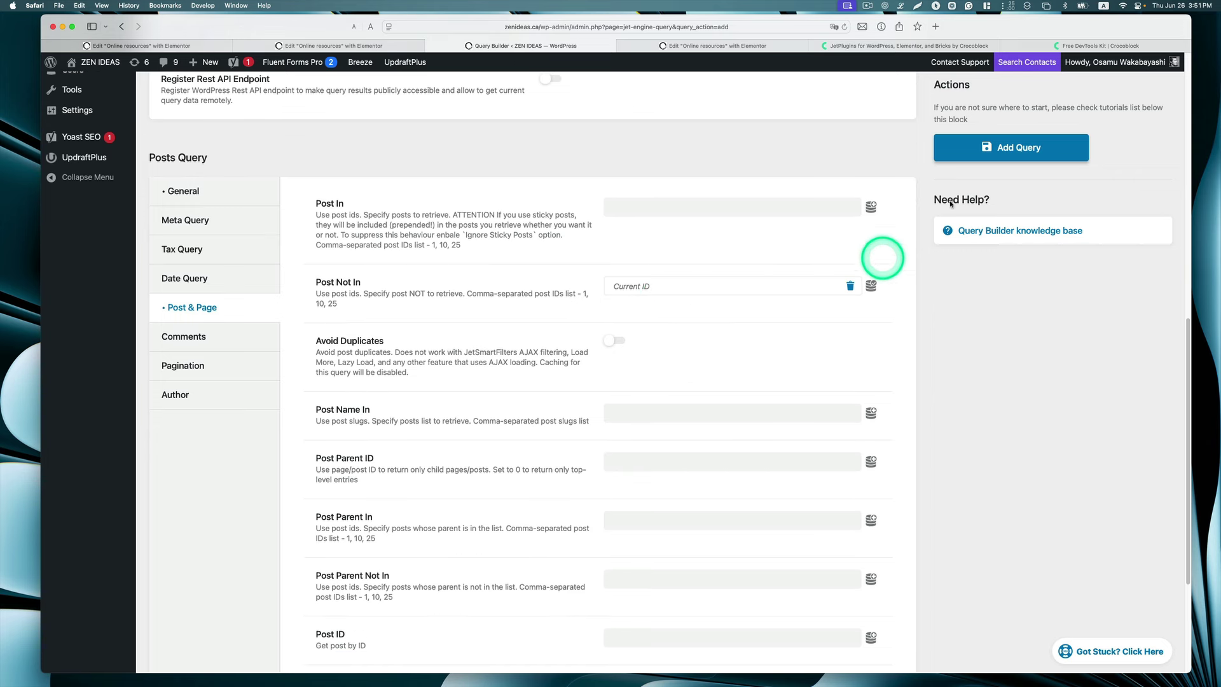
left_click(1037, 148)
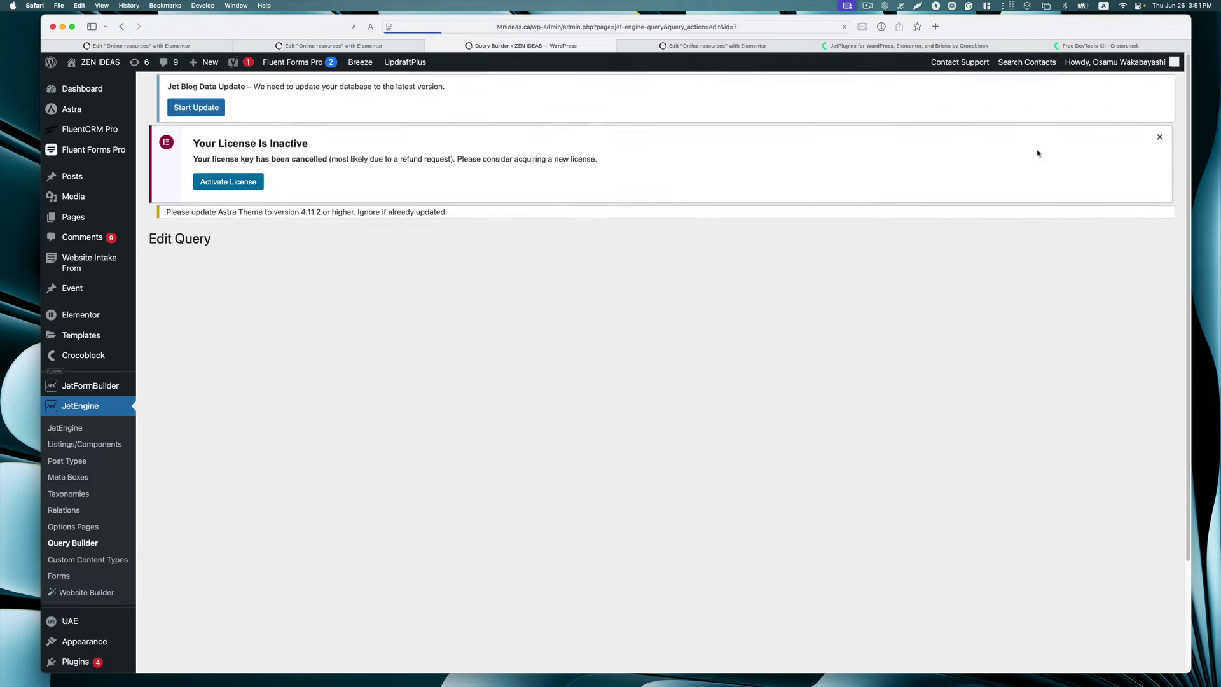
Add a tax query clause with Categories (category) as the taxonomy and Term ID as the field.
scroll(690, 375, "down", 10)
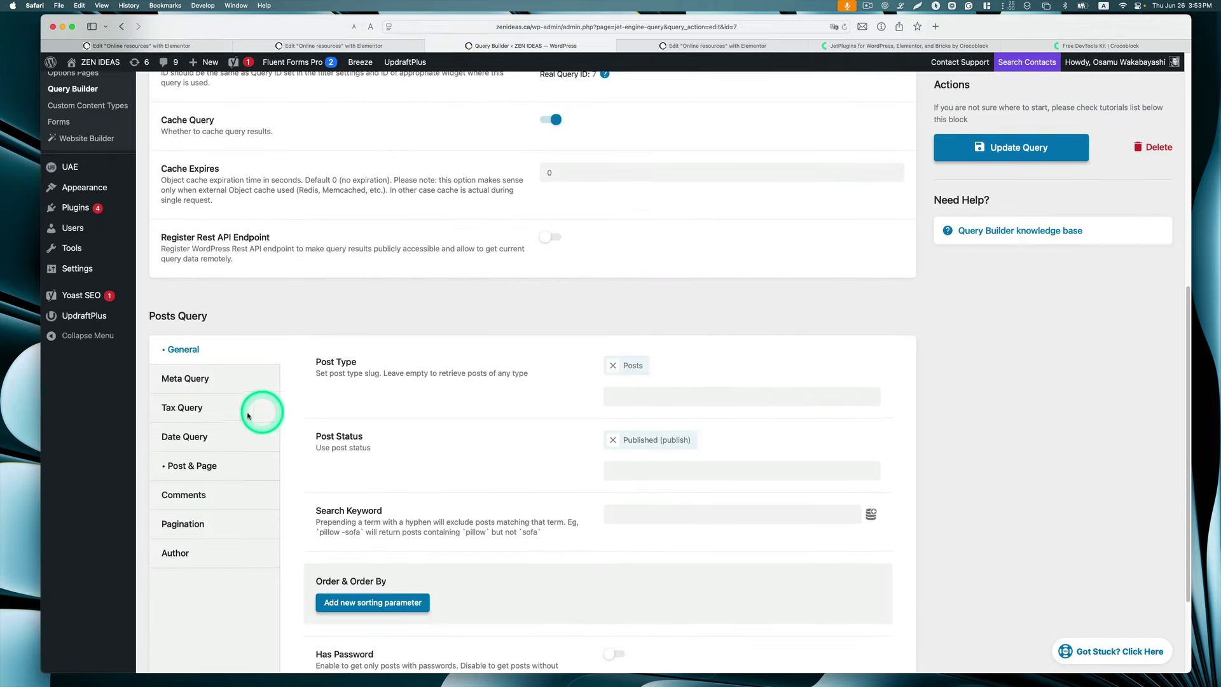
left_click(180, 408)
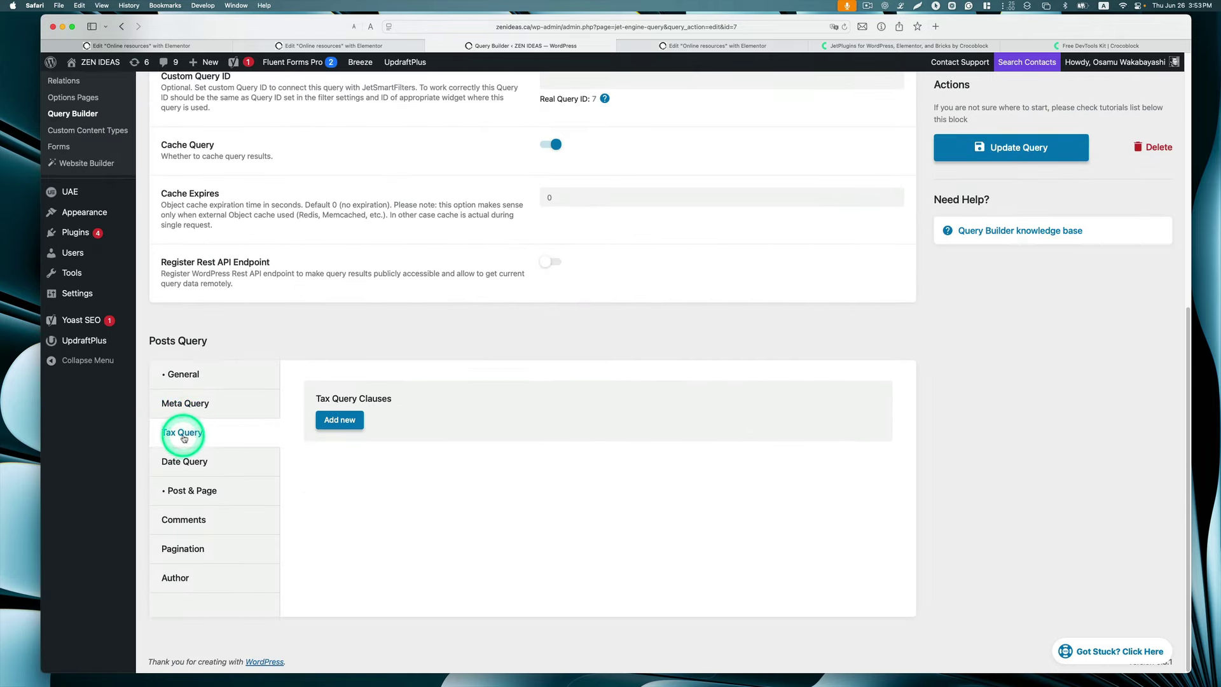
left_click(340, 420)
scroll(621, 443, "down", 1)
left_click(621, 443)
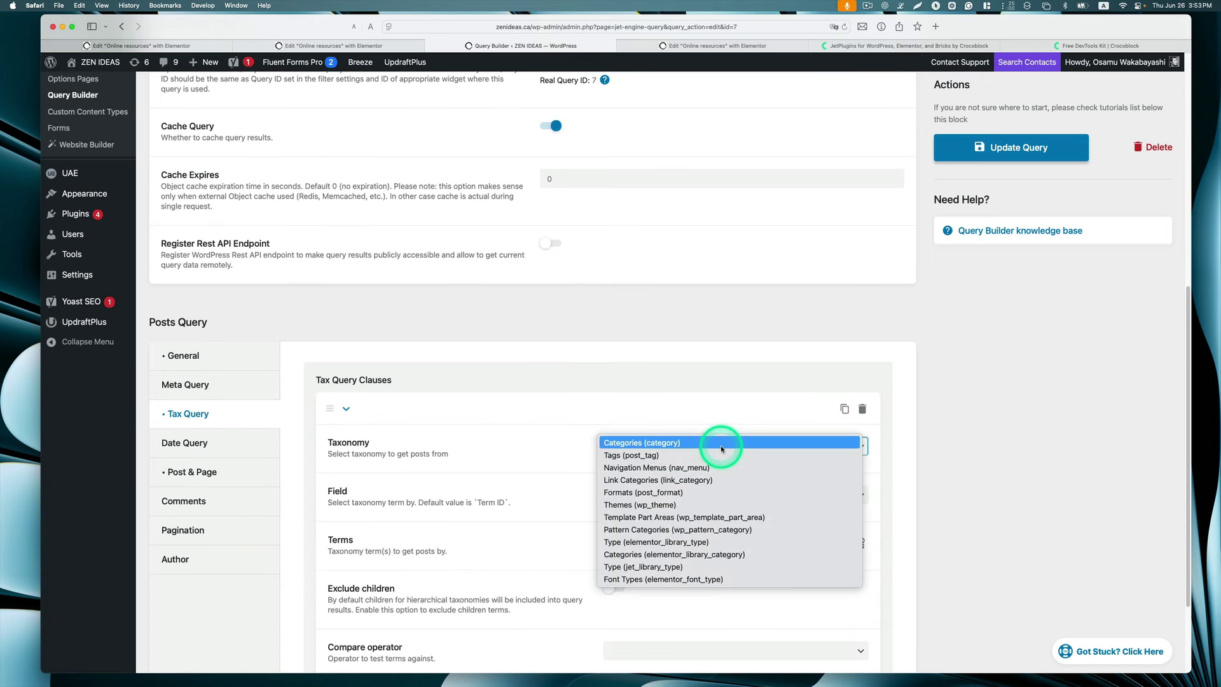
left_click(629, 448)
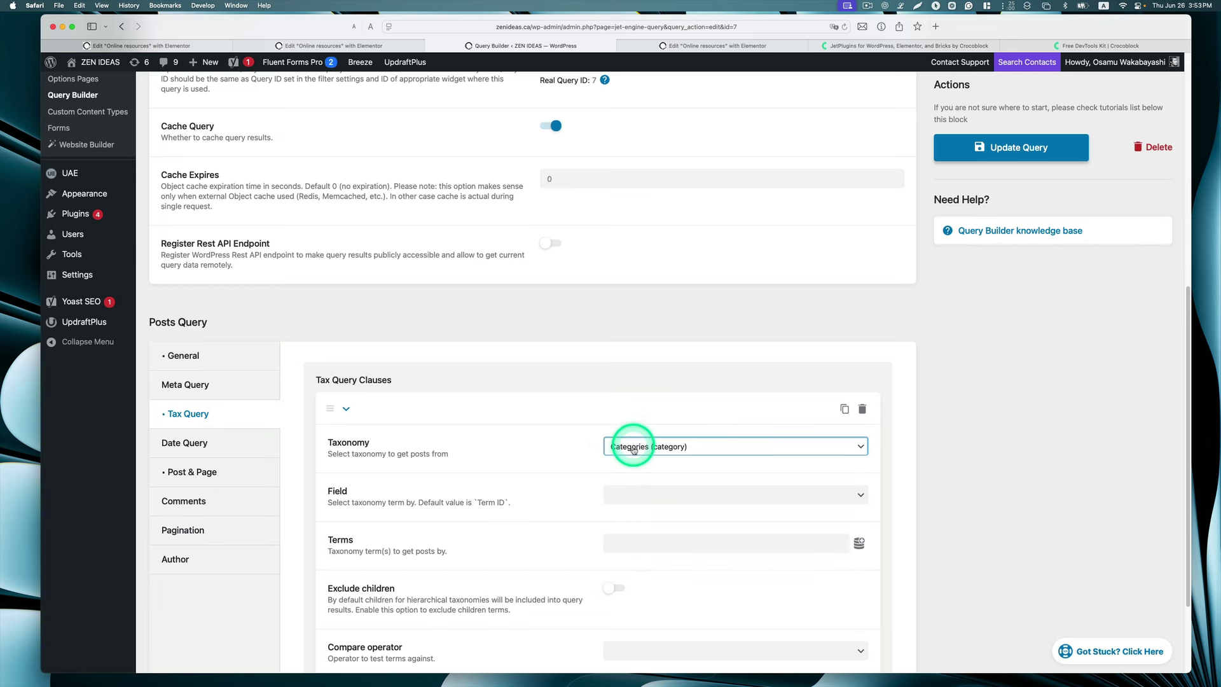
scroll(591, 474, "down", 1)
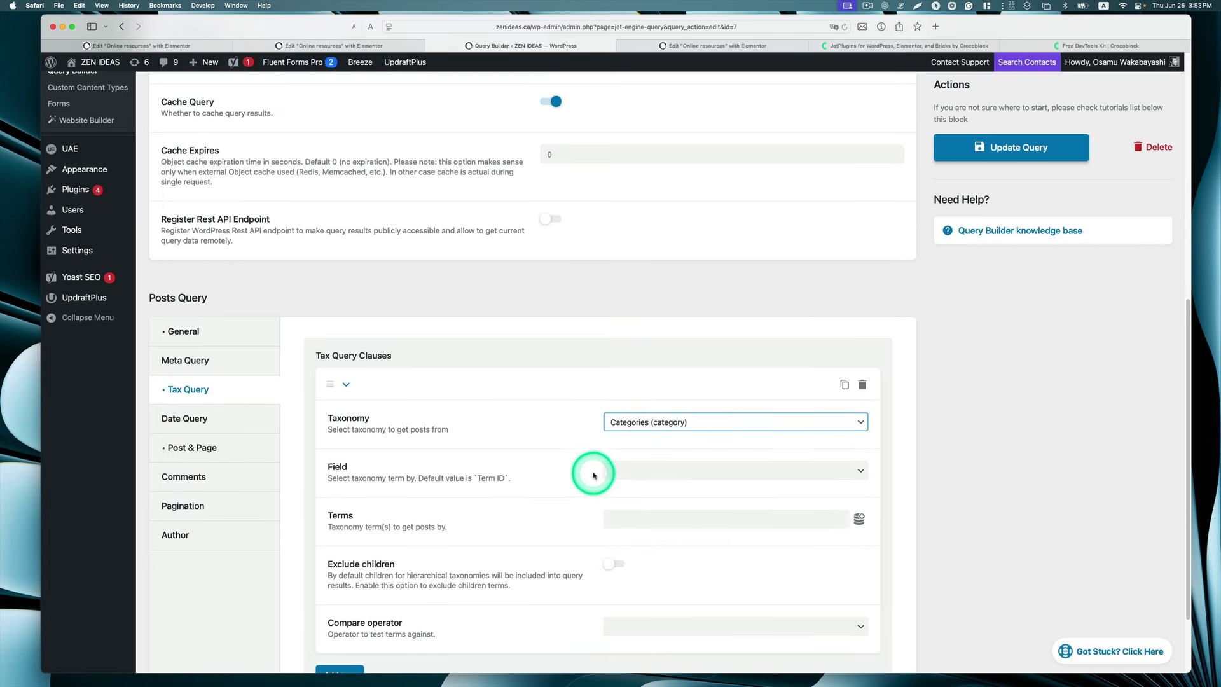
left_click(630, 471)
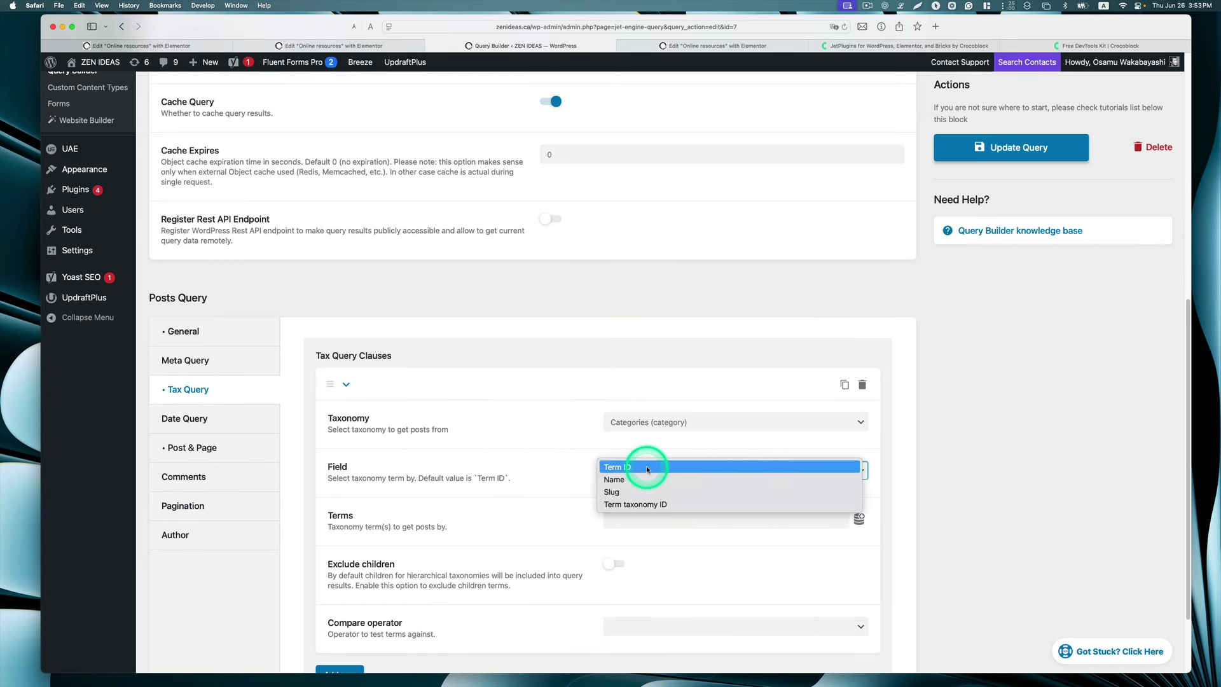
left_click(647, 468)
scroll(655, 464, "down", 2)
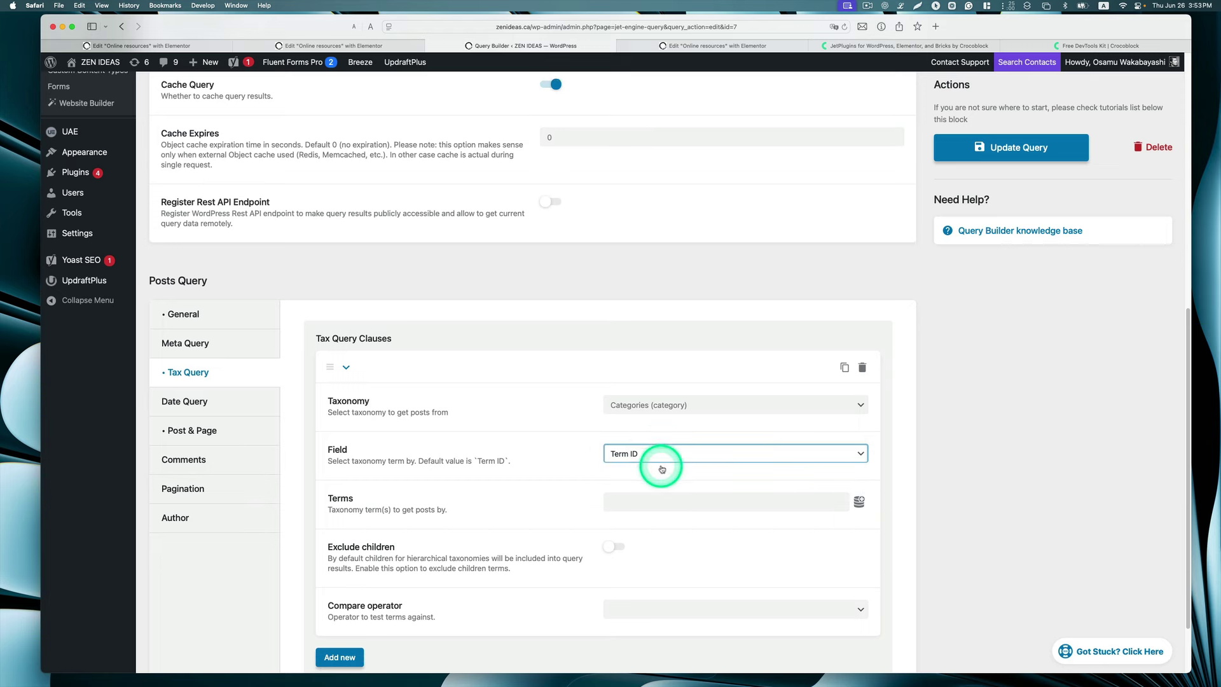
Set the tax clause's terms to the Current terms macro and apply it with the Categories taxonomy.
left_click(858, 455)
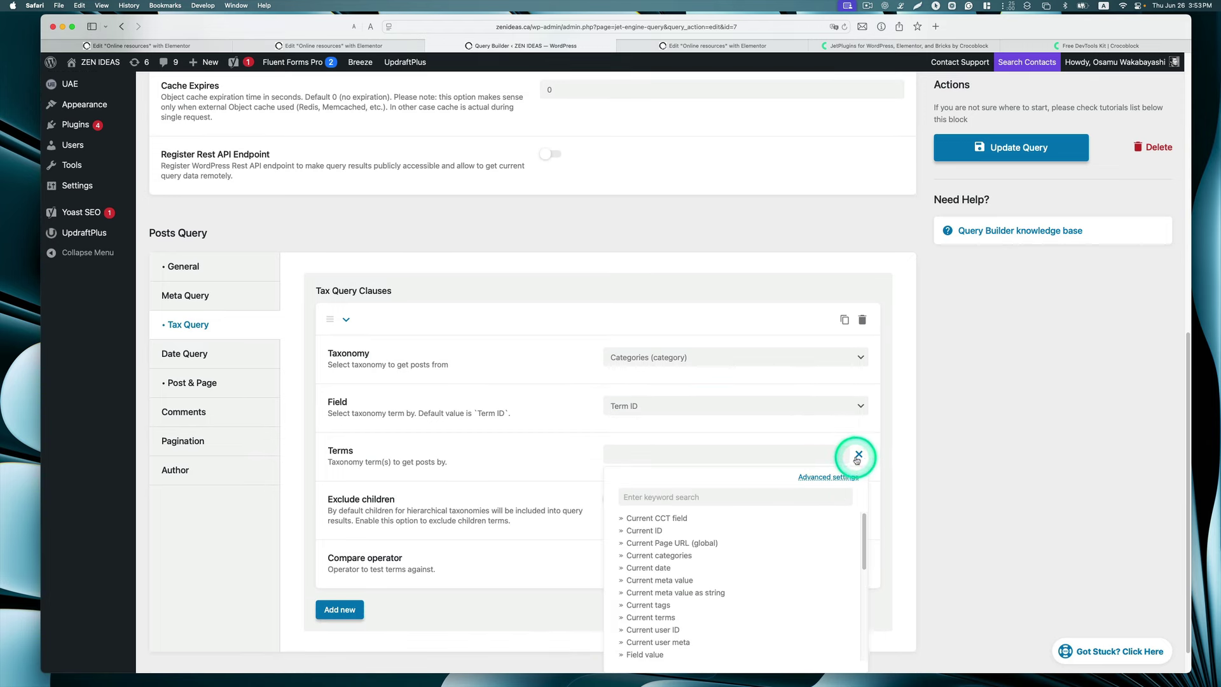
scroll(724, 523, "down", 1)
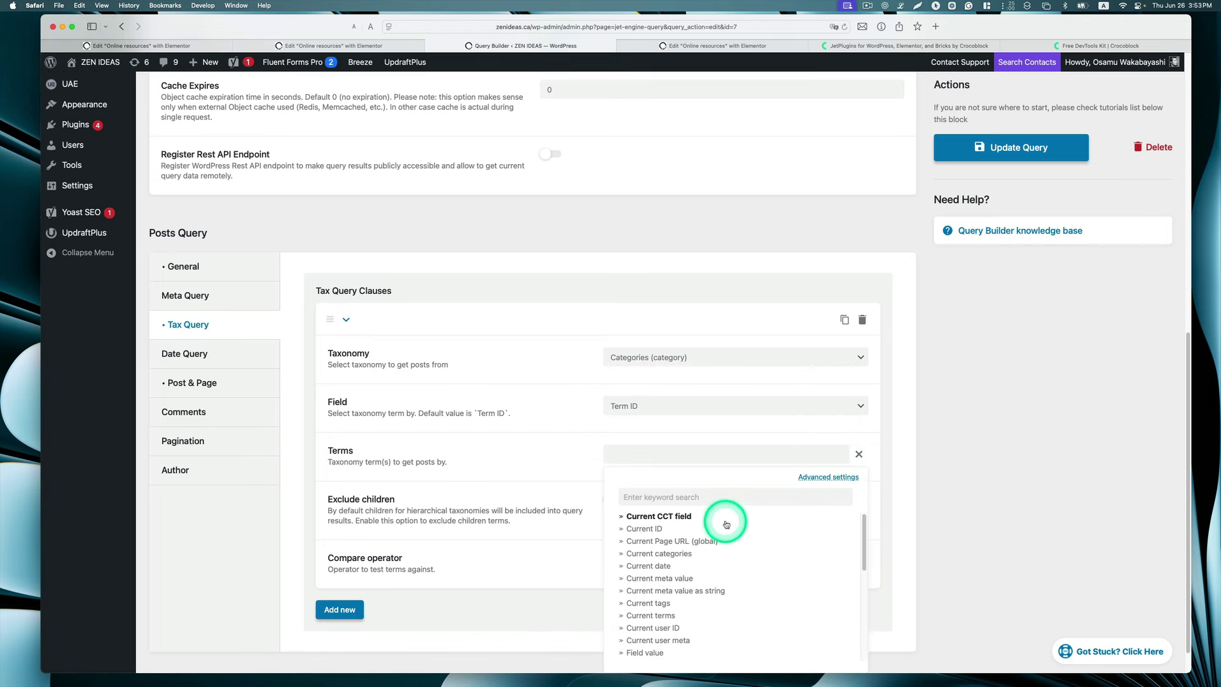
left_click(687, 614)
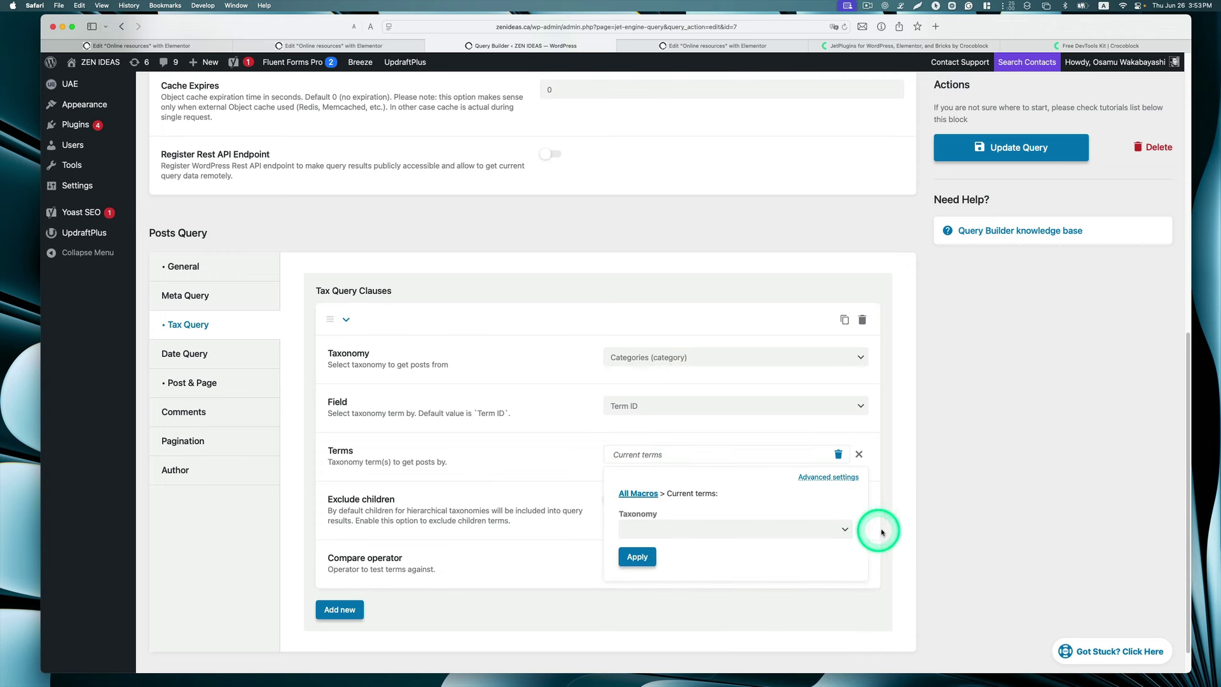
scroll(918, 520, "down", 1)
scroll(918, 520, "down", 1)
left_click(846, 507)
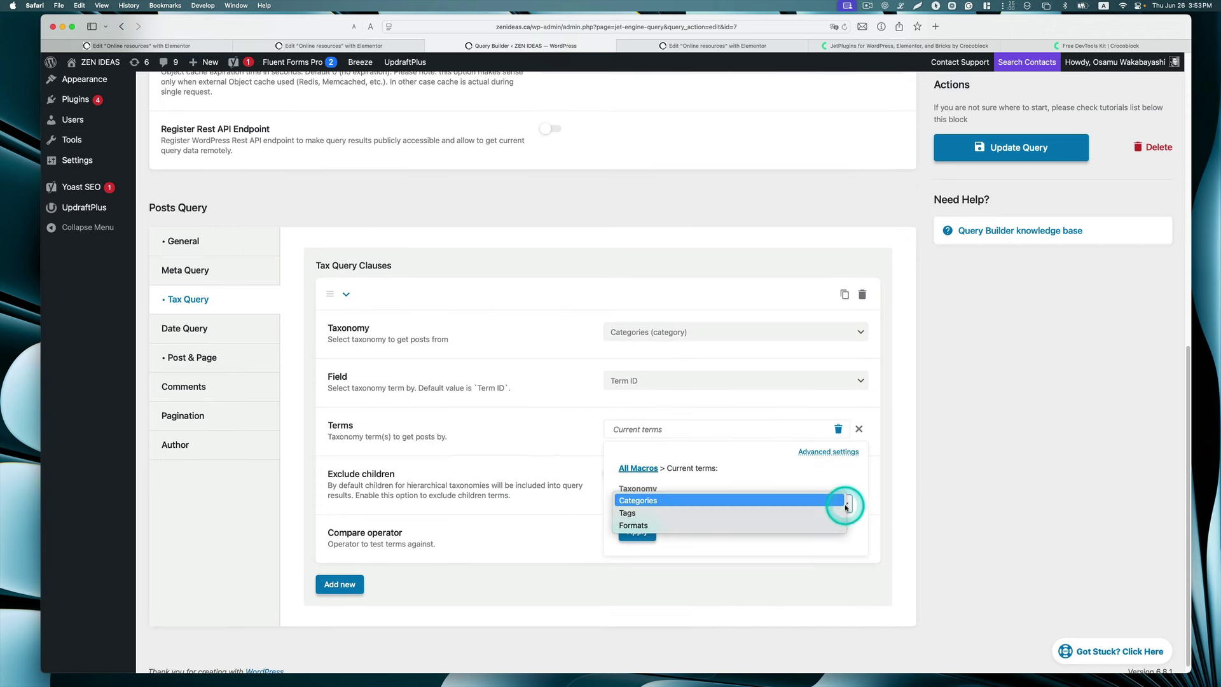
left_click(643, 502)
left_click(637, 532)
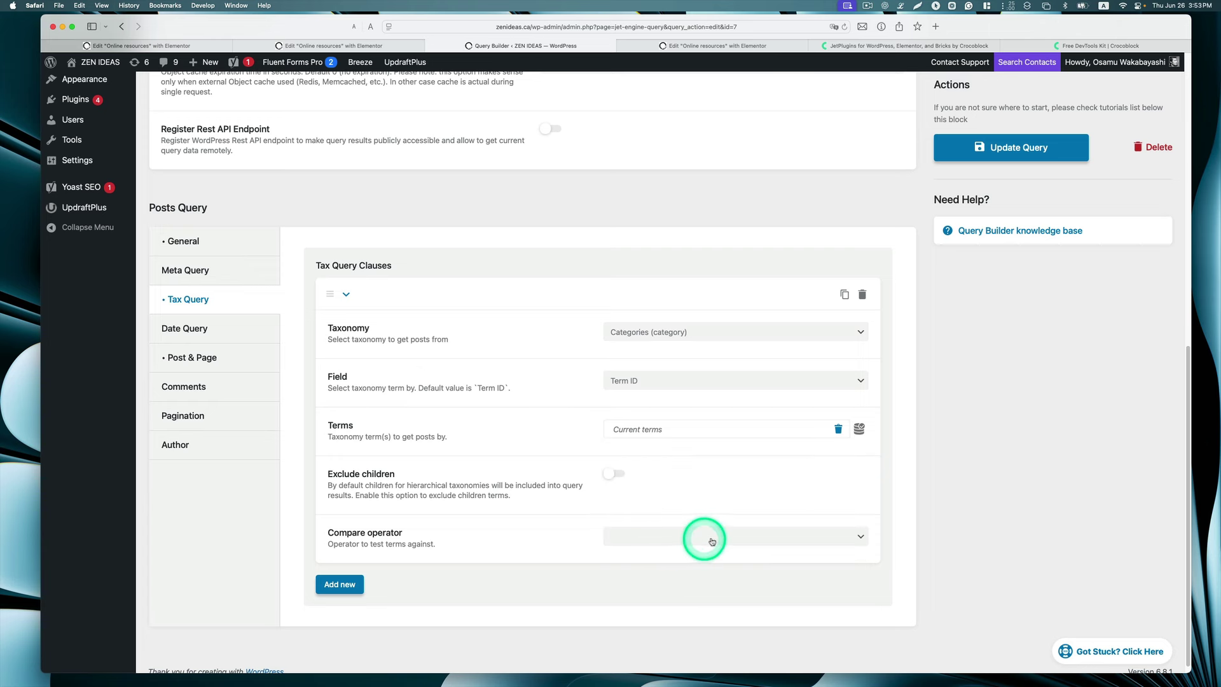
Set the tax clause's compare operator to IN and update the query.
scroll(712, 542, "down", 1)
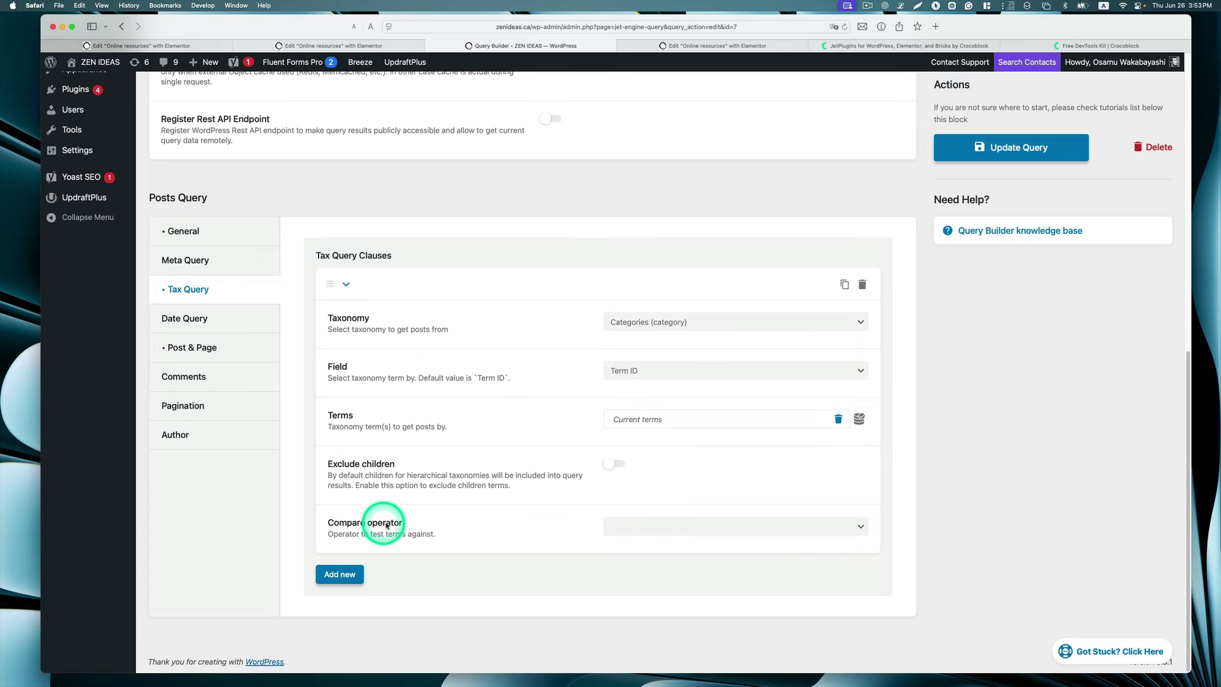
left_click(861, 527)
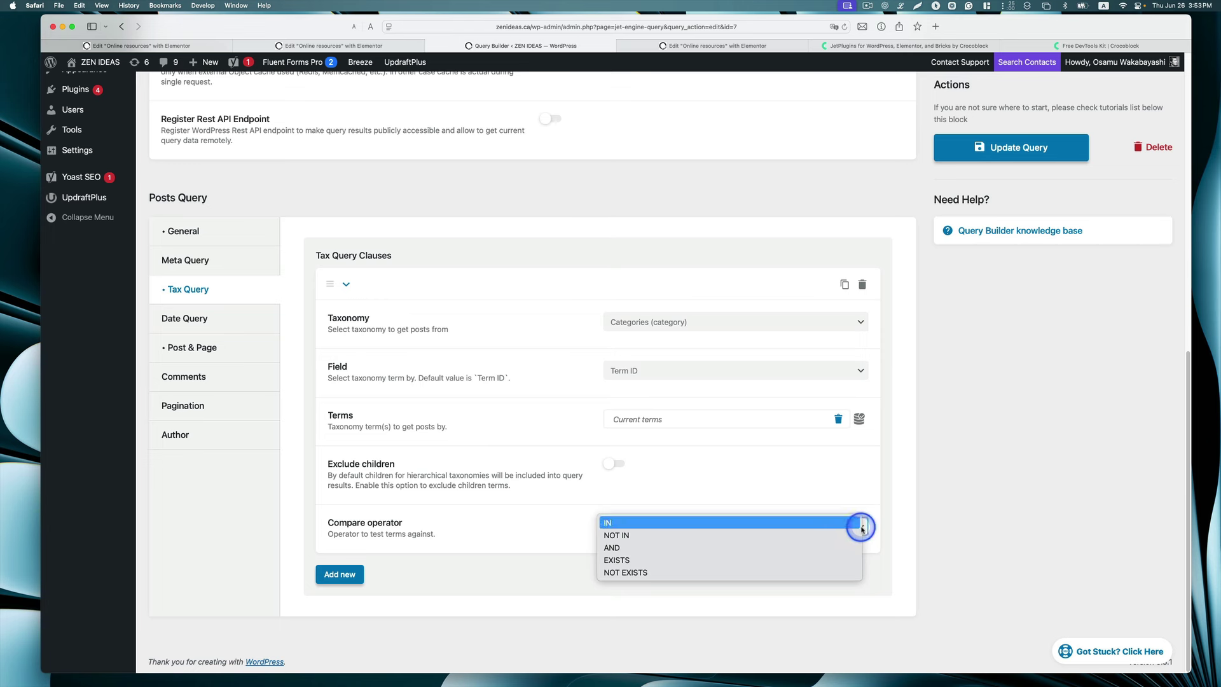
left_click(631, 522)
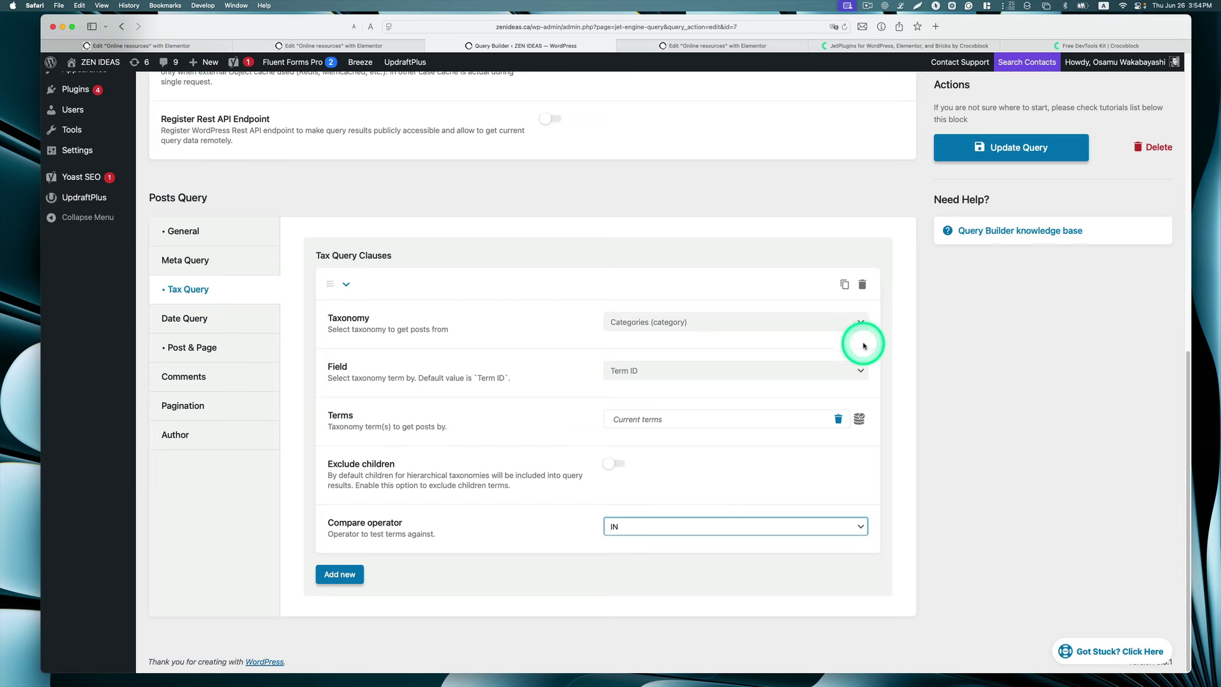
left_click(1011, 147)
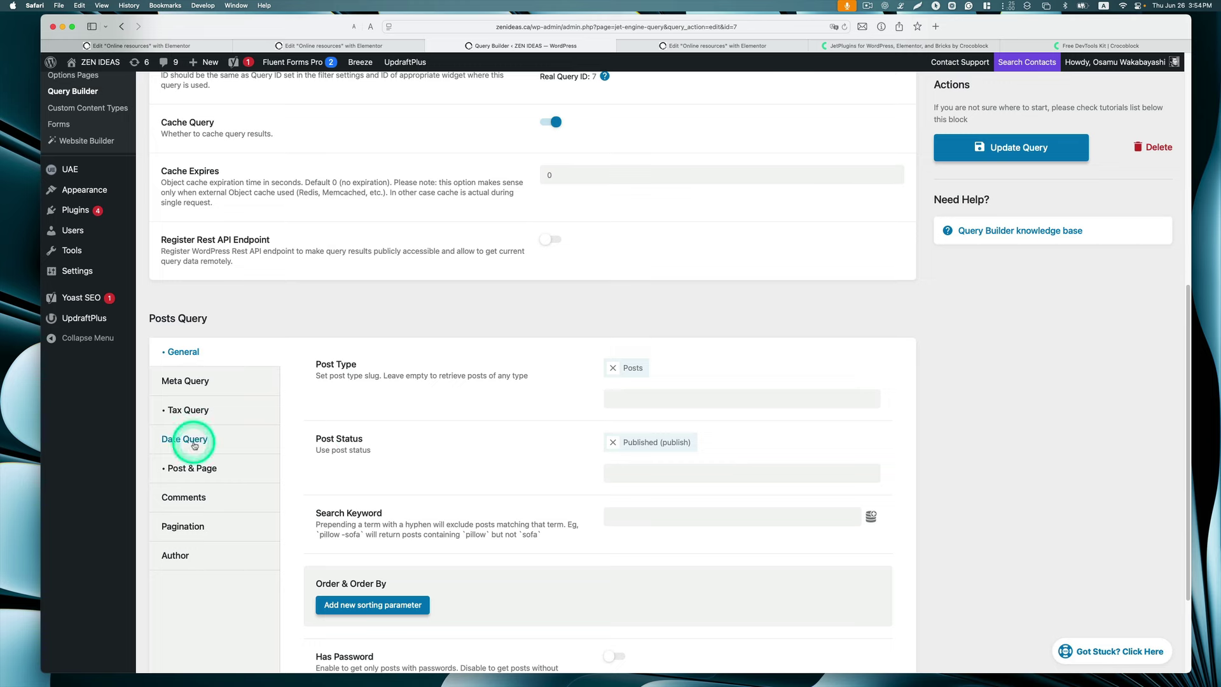
Add a blank date query clause, look over its fields and return to the query's general settings.
left_click(192, 444)
left_click(340, 420)
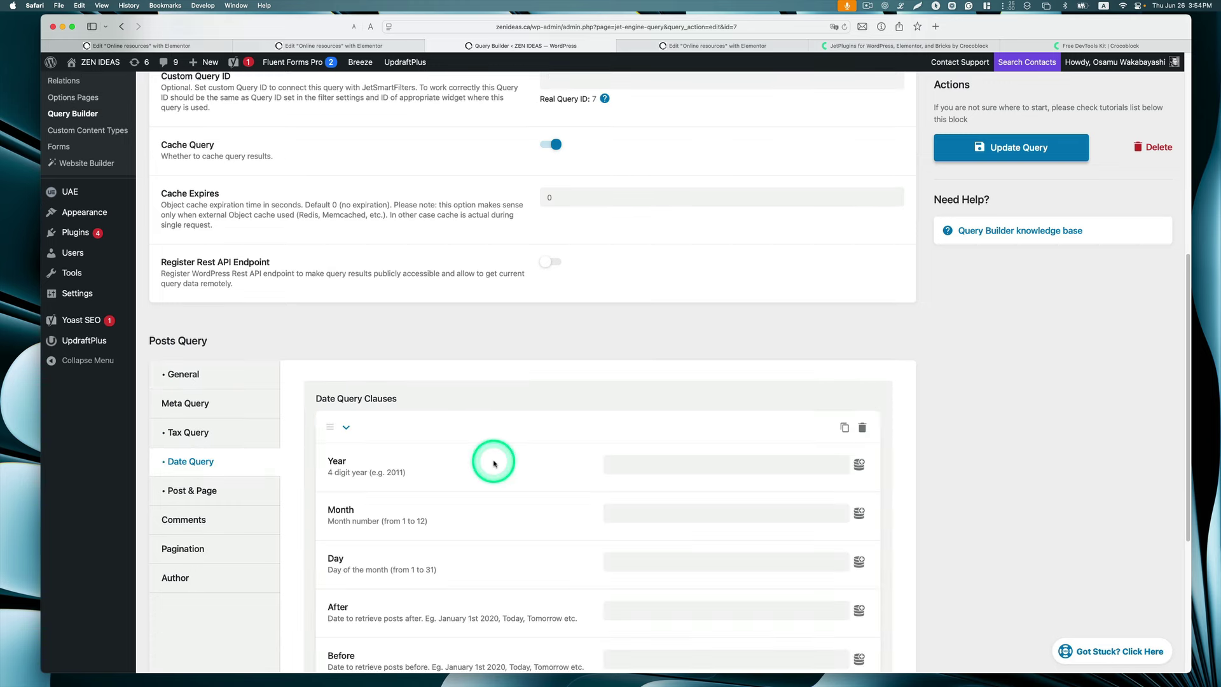
scroll(526, 470, "down", 3)
scroll(526, 471, "down", 3)
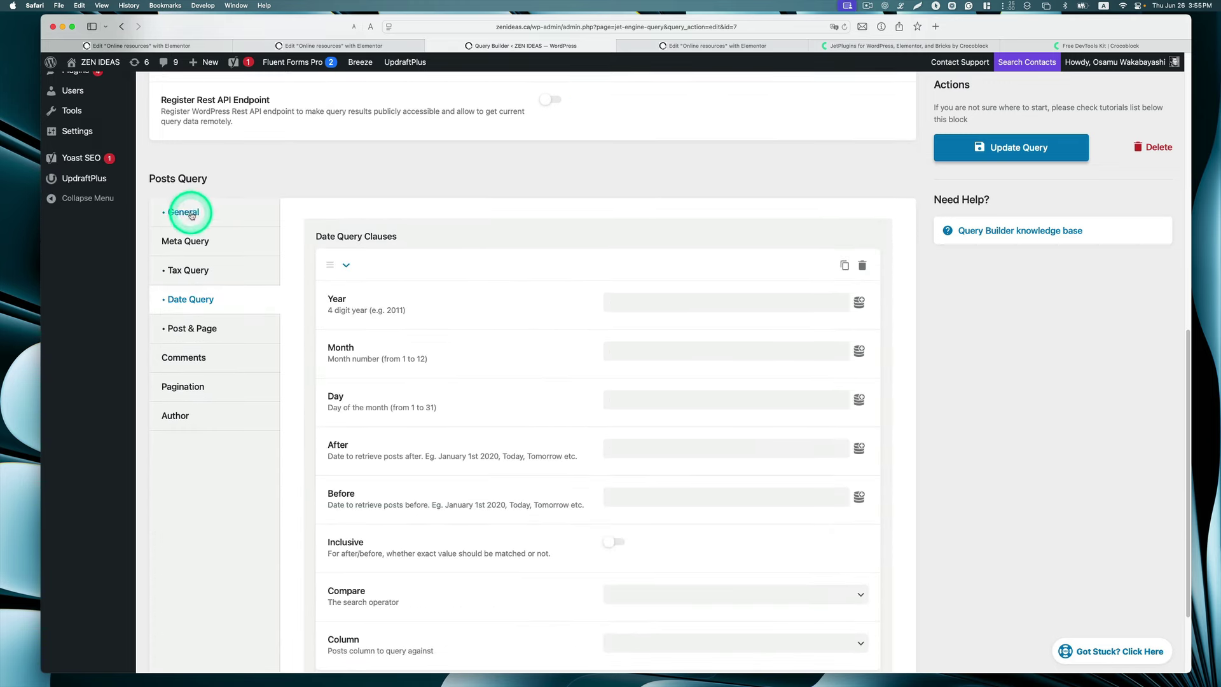
left_click(183, 212)
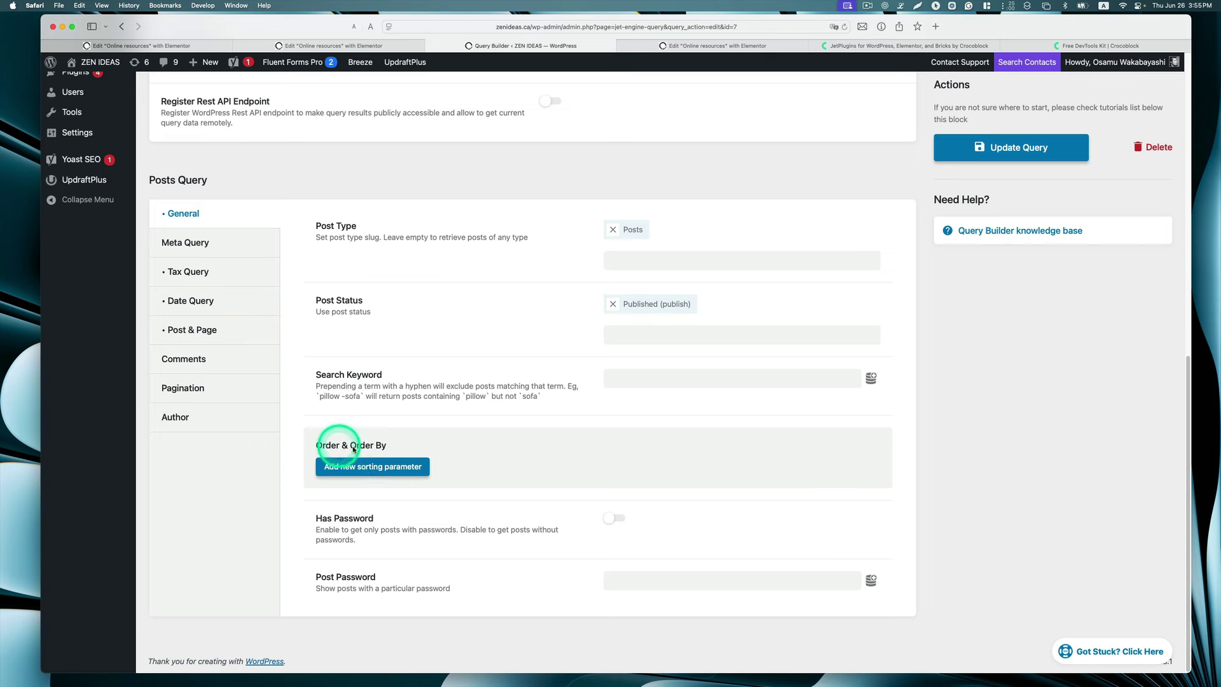
Add a sorting parameter that orders posts by date from lowest to highest values, and update the query.
left_click(378, 467)
scroll(594, 439, "down", 2)
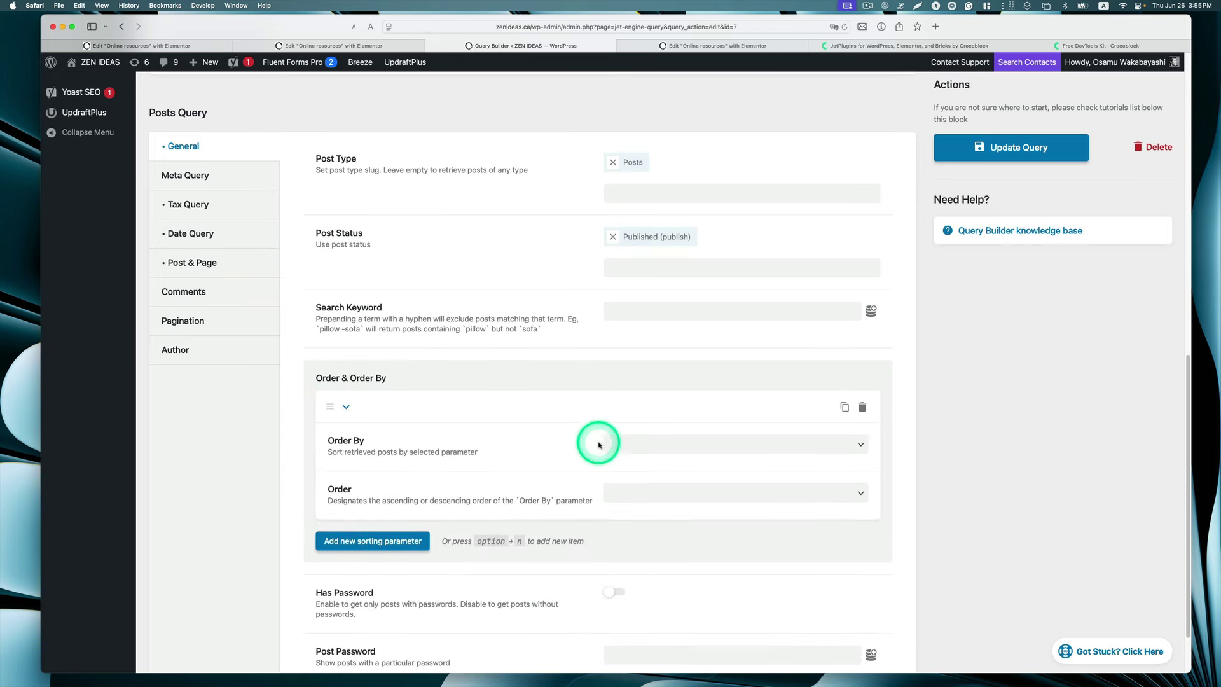
left_click(640, 444)
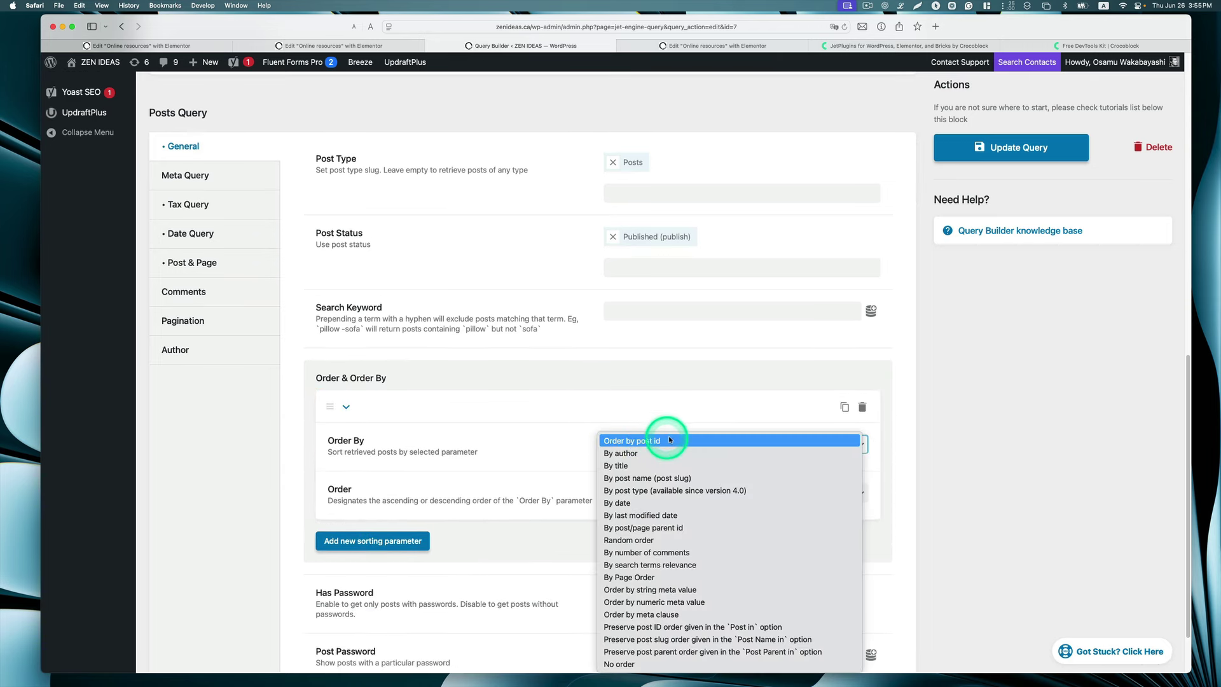
left_click(634, 504)
left_click(658, 495)
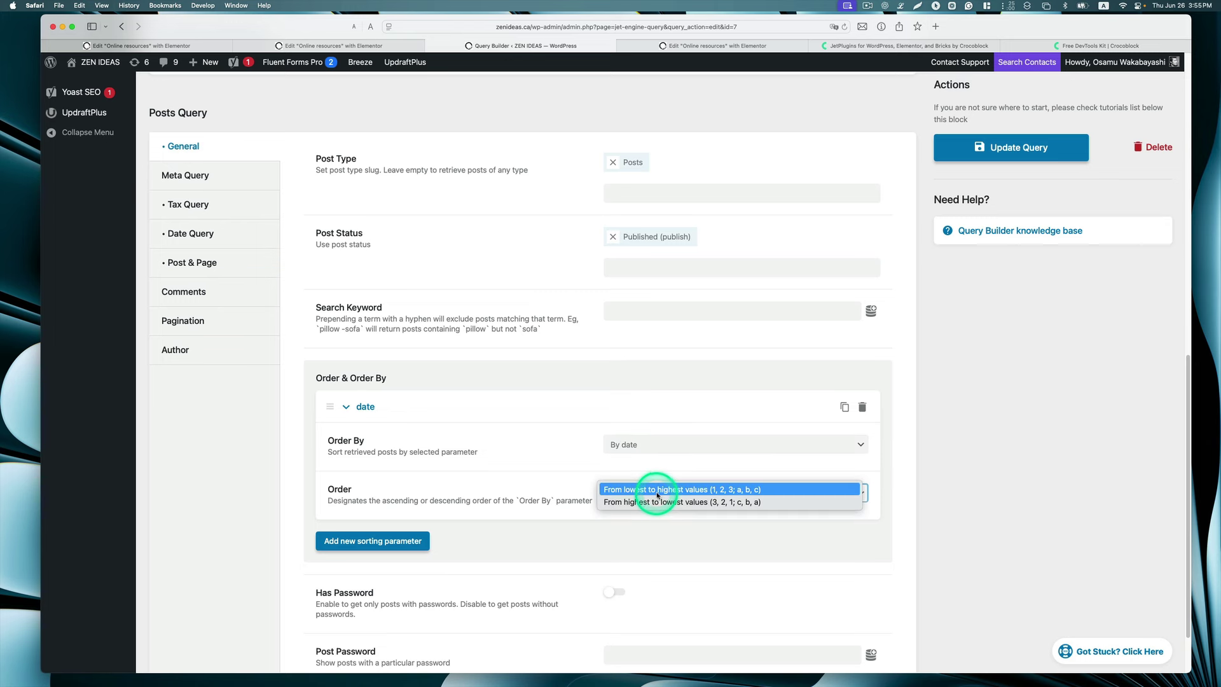
left_click(725, 490)
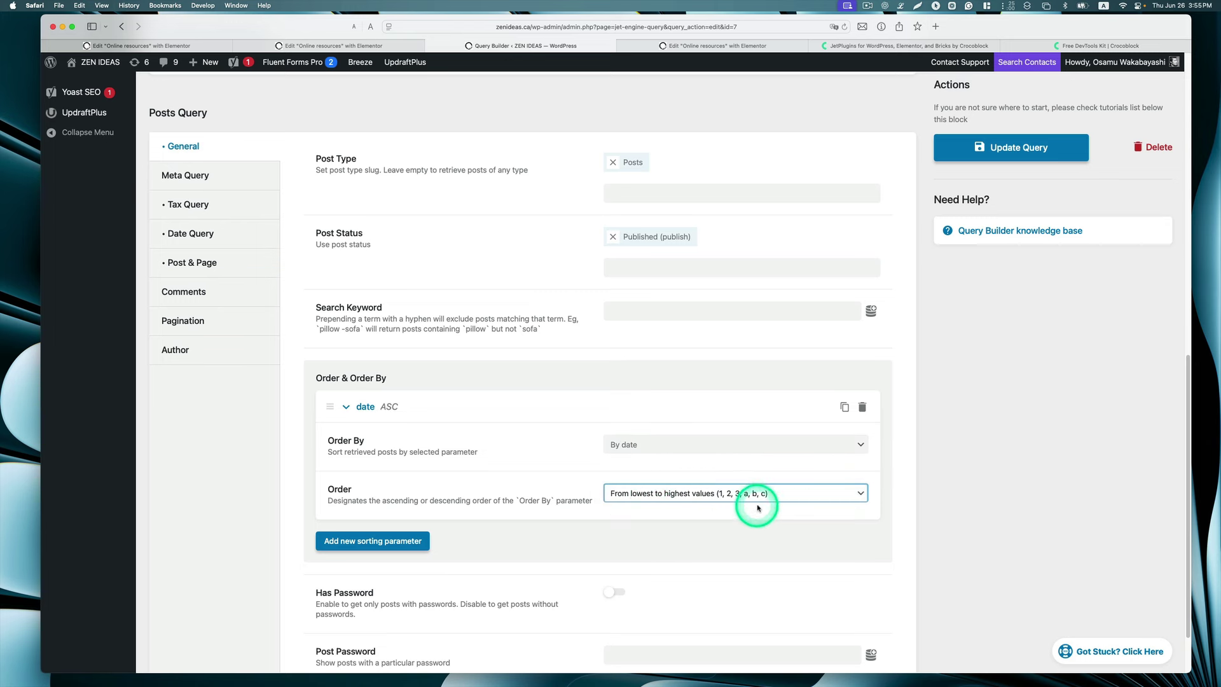
left_click(989, 153)
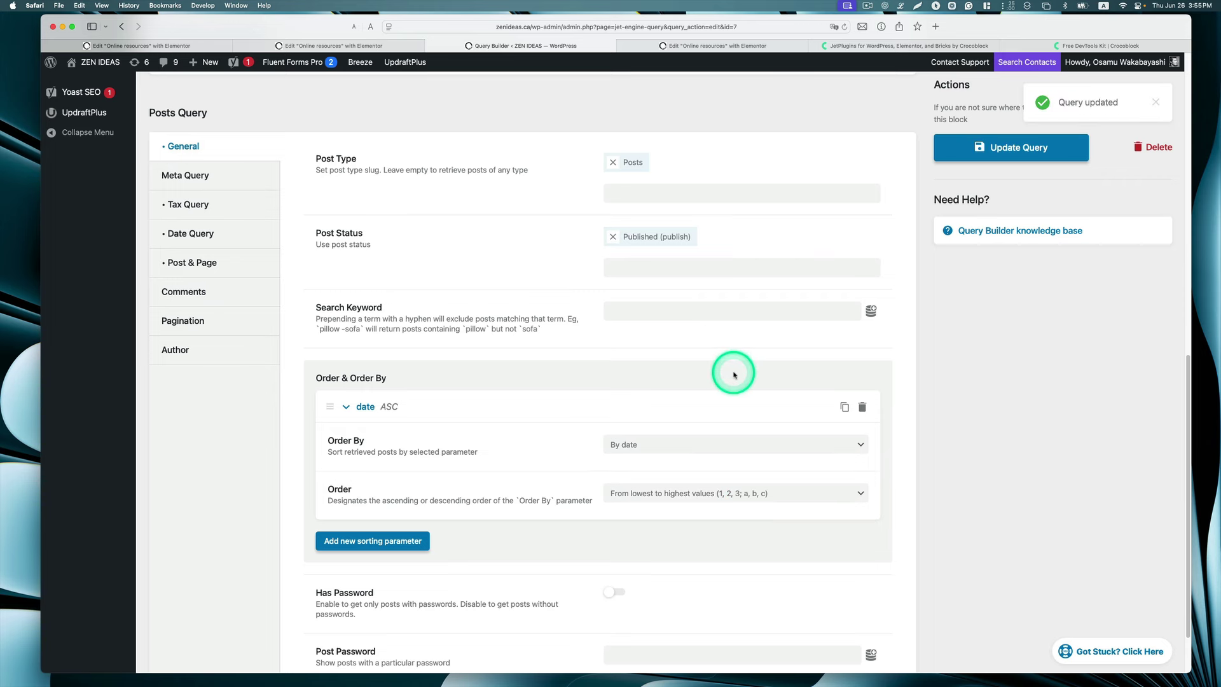
scroll(808, 359, "down", 2)
scroll(821, 280, "up", 2)
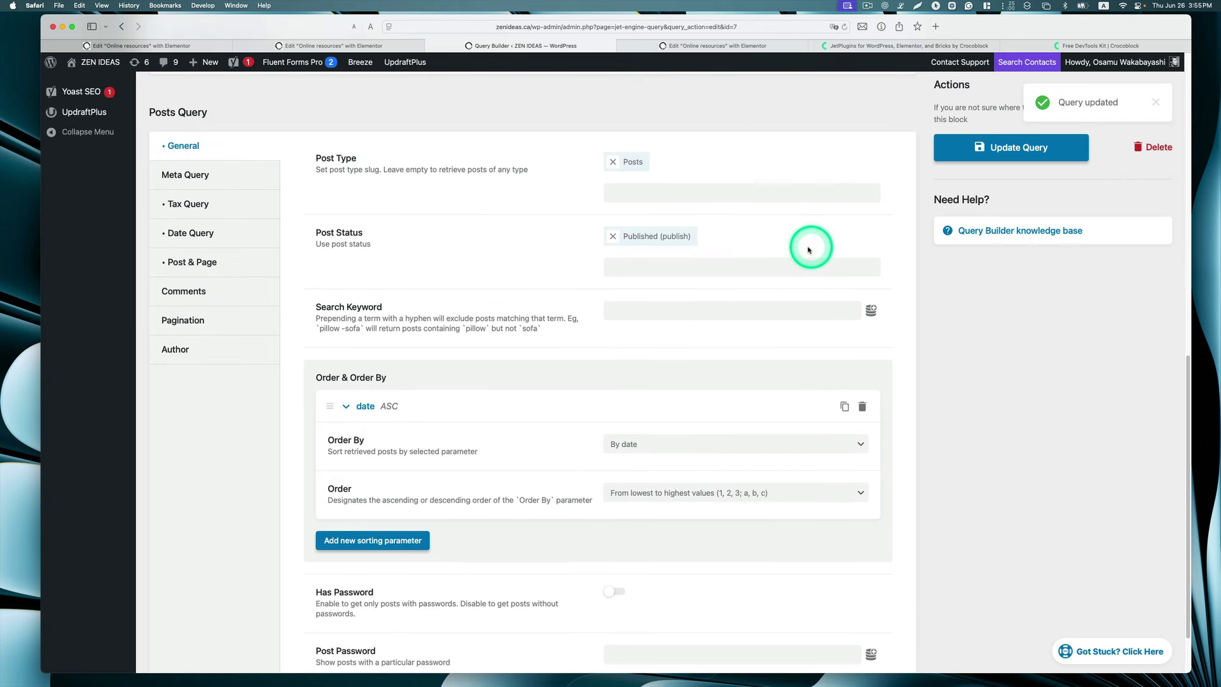
Return to the Elementor page containing the Related Resources grid, look over its custom query settings and reload the editor.
left_click(678, 46)
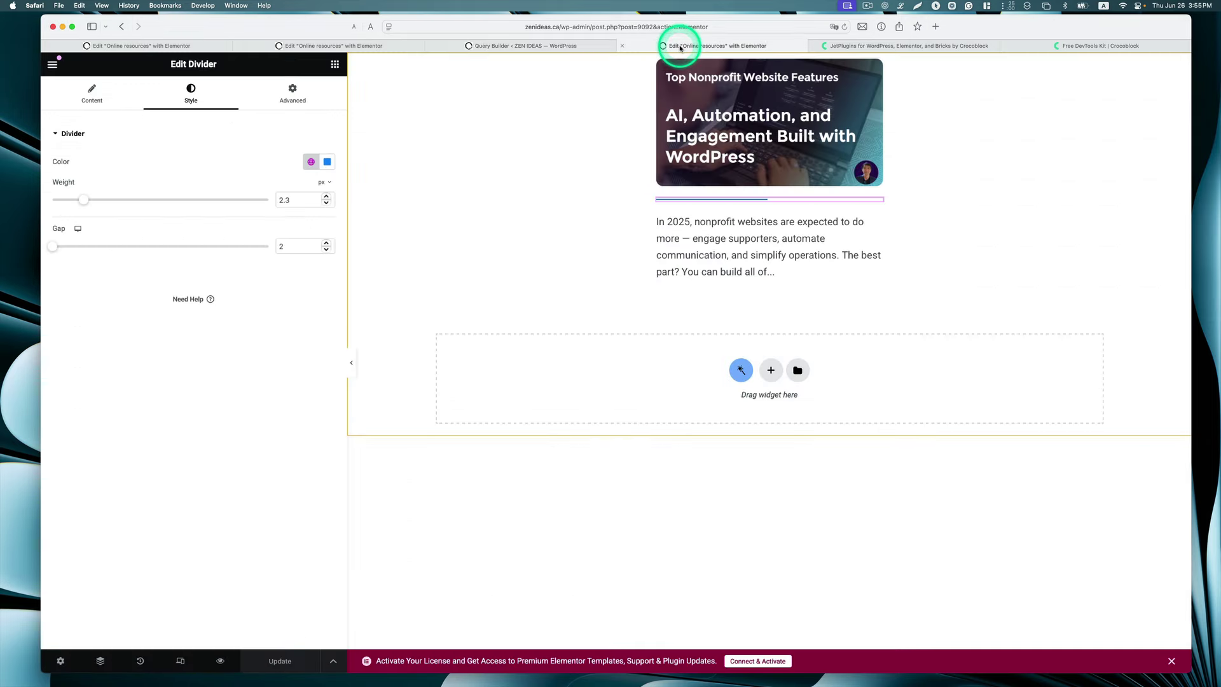
left_click(349, 45)
scroll(645, 191, "down", 8)
scroll(645, 192, "down", 12)
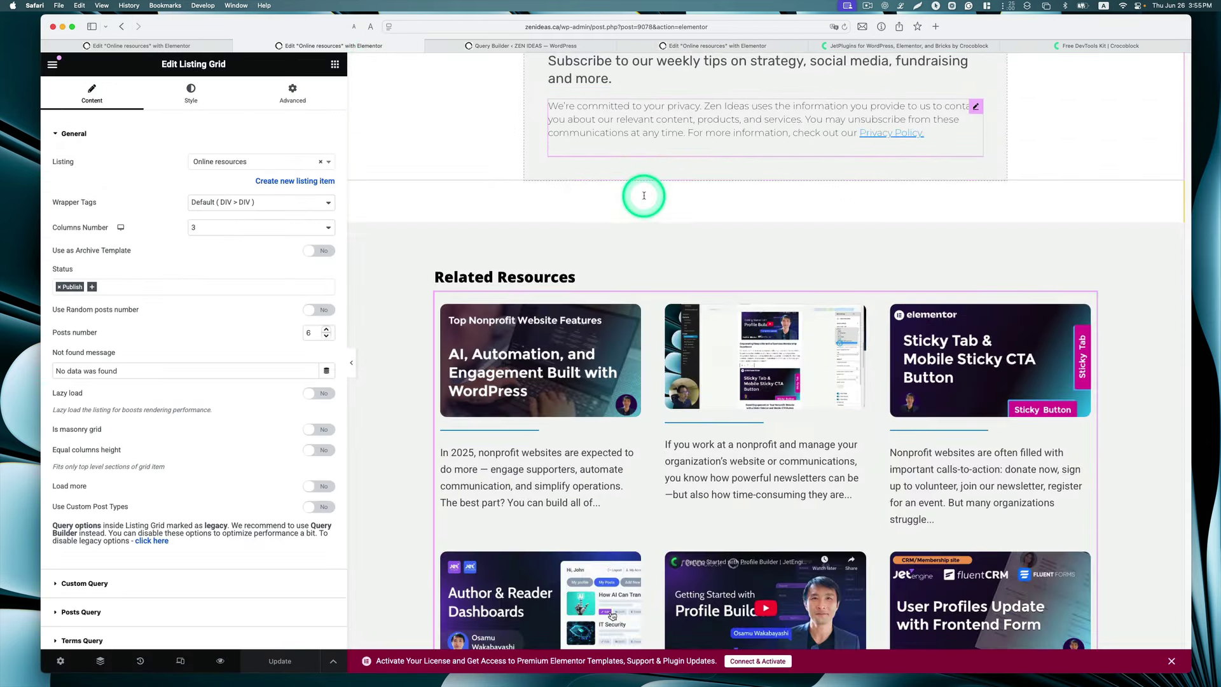
scroll(642, 197, "down", 2)
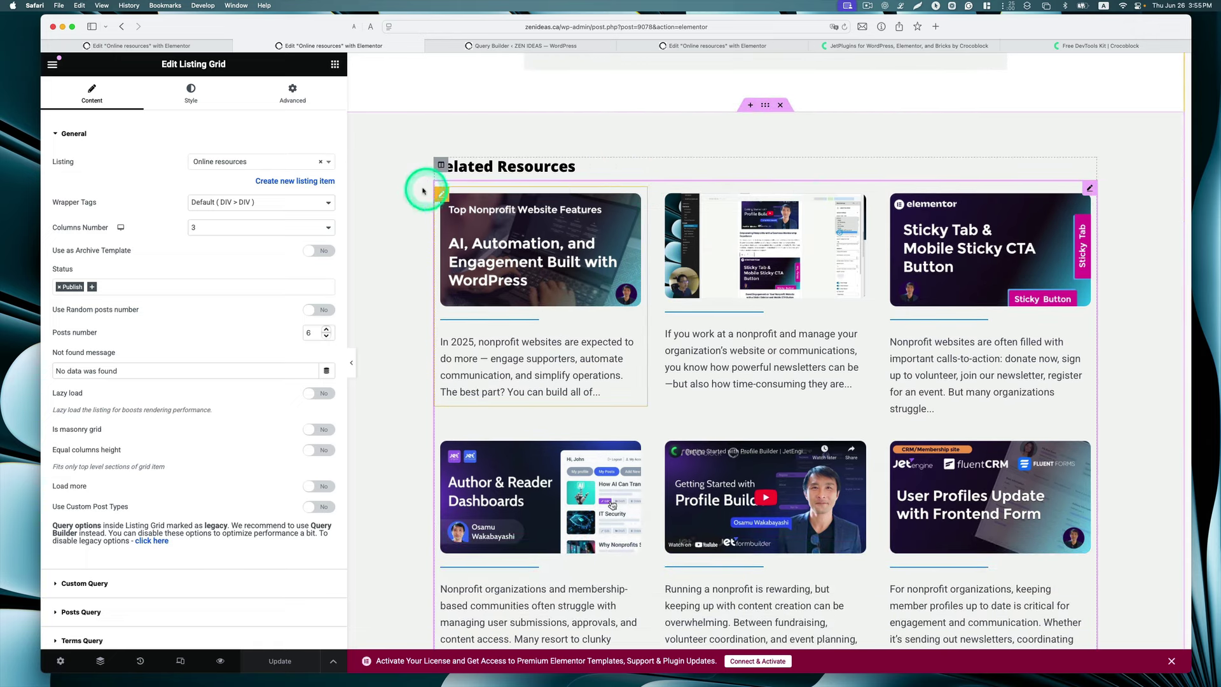
scroll(164, 548, "down", 1)
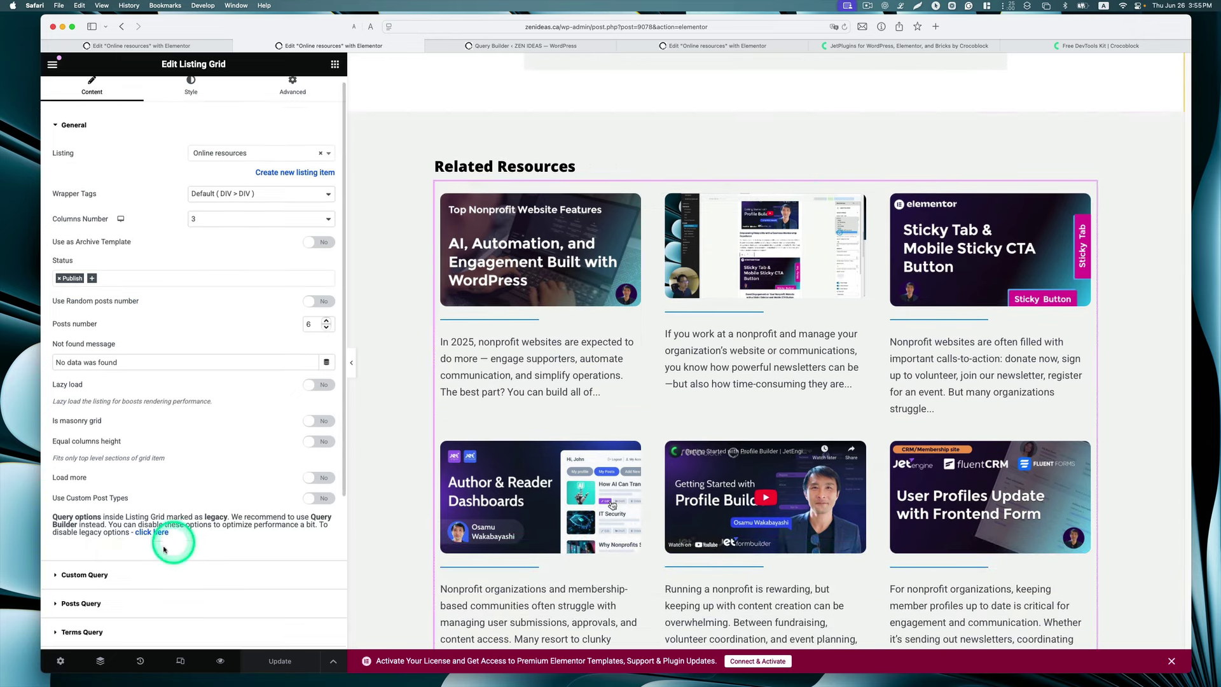
left_click(95, 574)
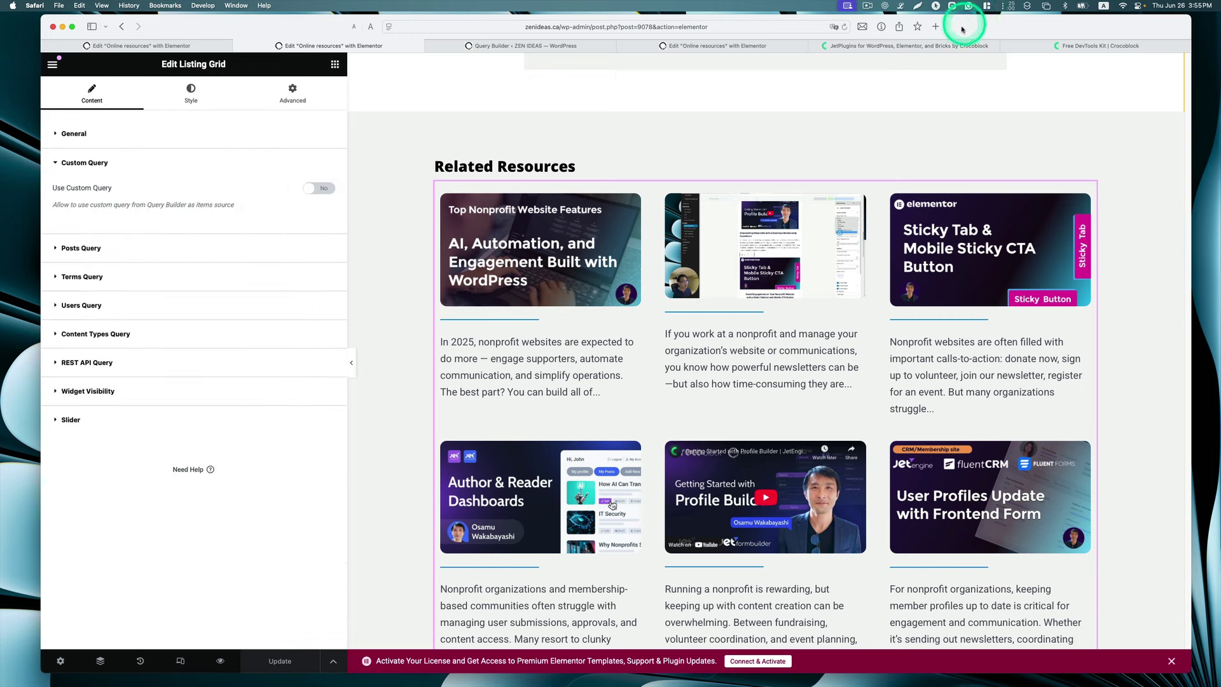
left_click(845, 26)
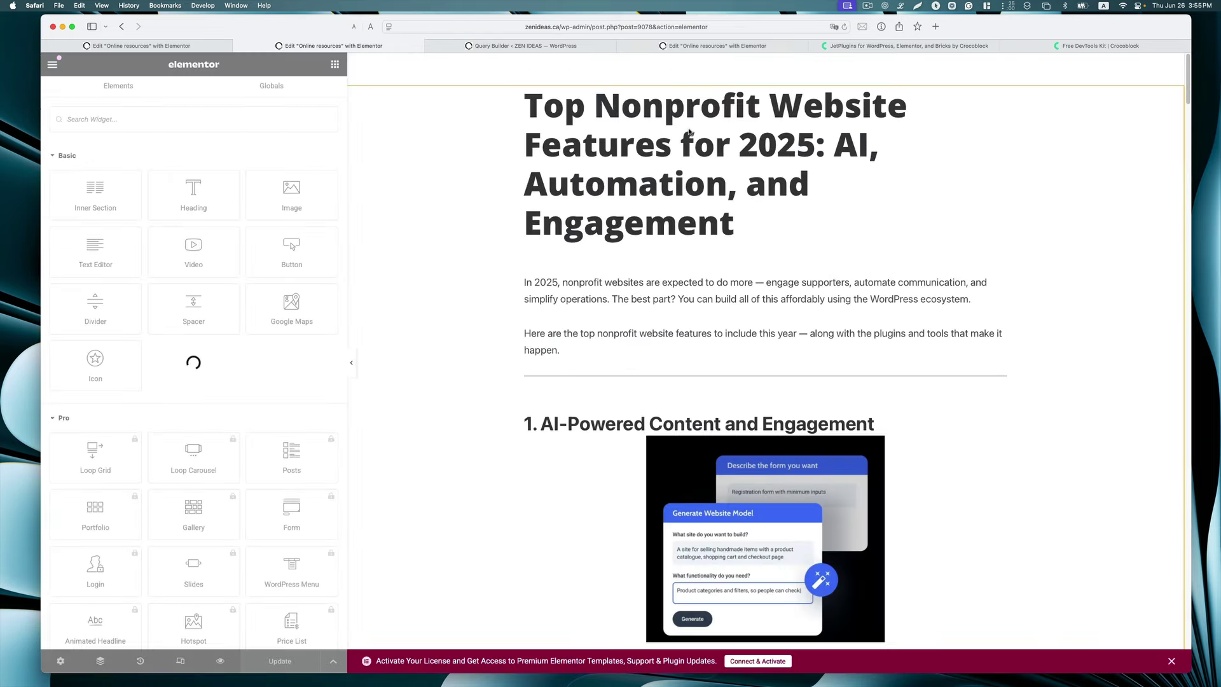
left_click(690, 131)
scroll(952, 208, "down", 20)
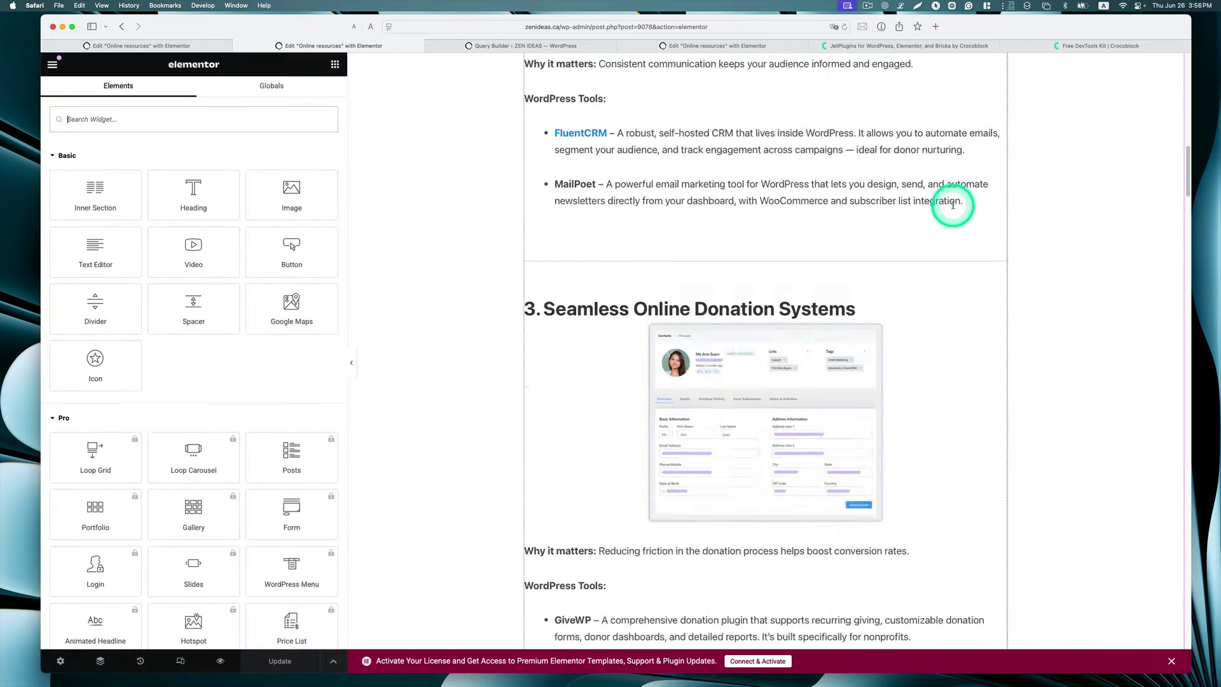
scroll(954, 204, "down", 15)
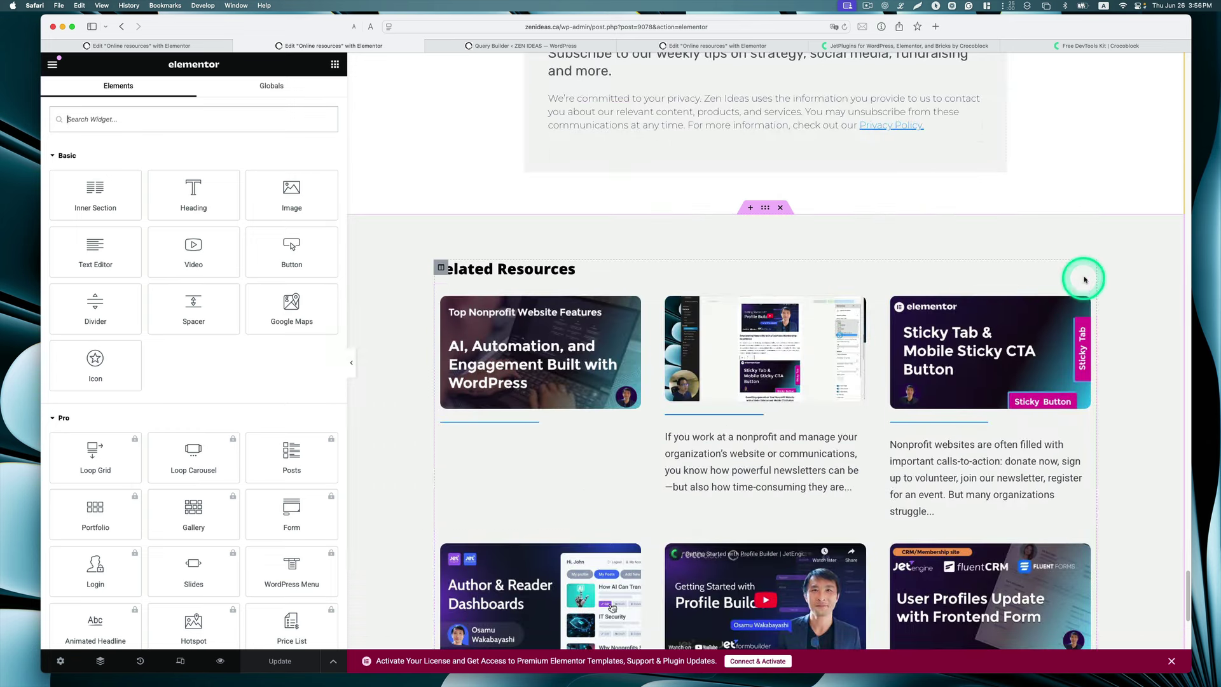
Enable the custom query on the Related Resources listing grid and choose Related online resources as its source.
left_click(1086, 285)
scroll(237, 286, "down", 5)
left_click(164, 354)
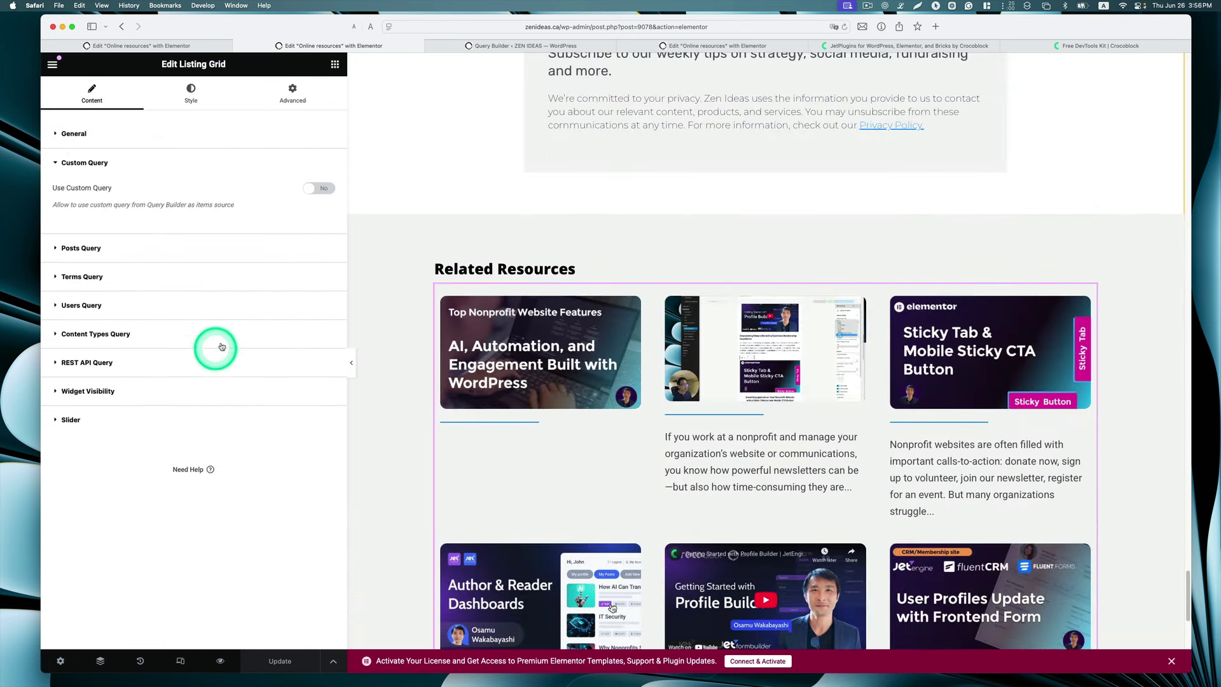
left_click(326, 188)
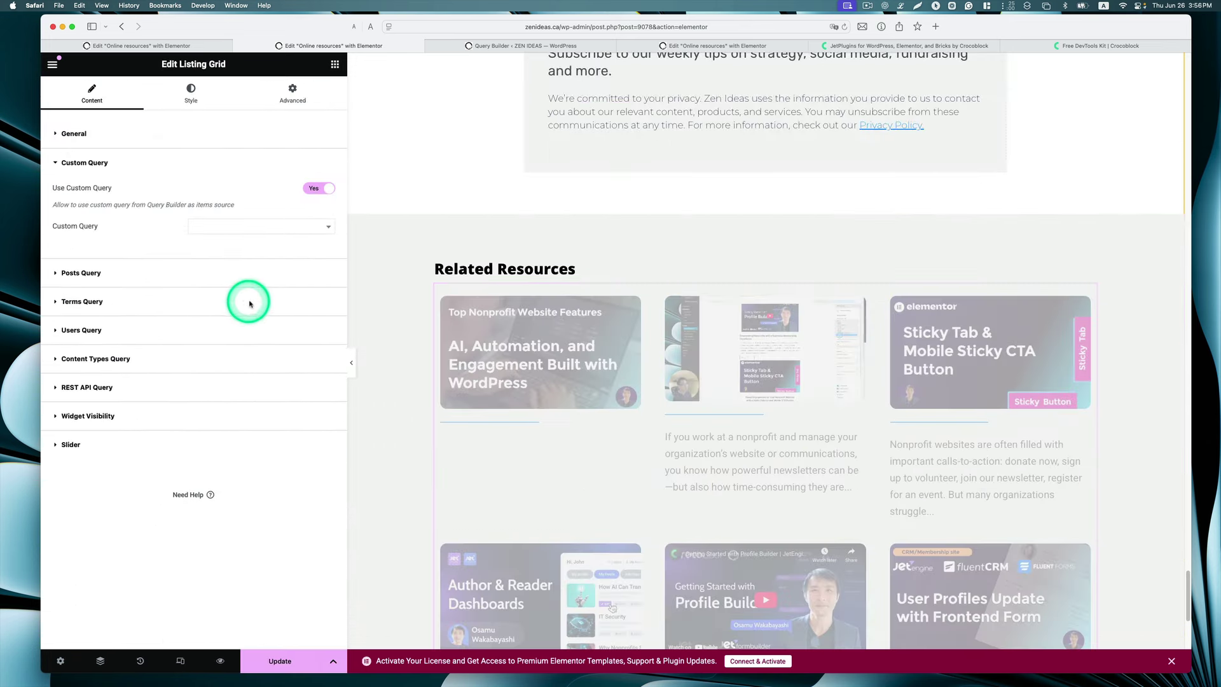
left_click(320, 229)
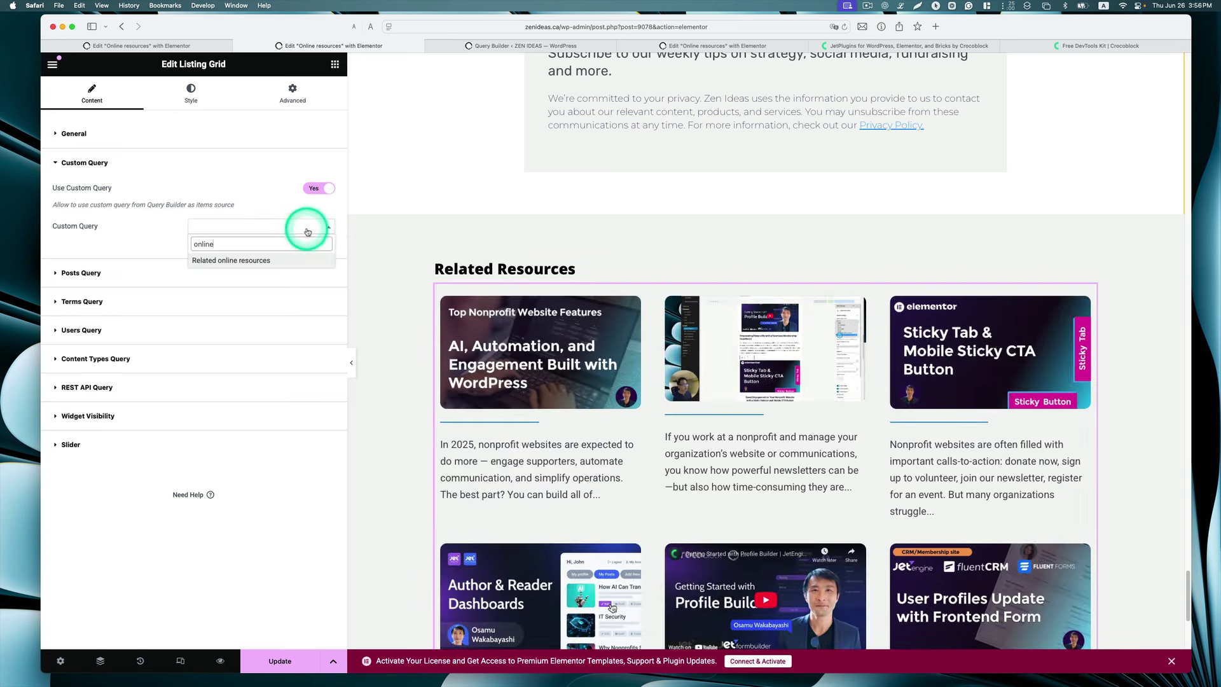
left_click(270, 260)
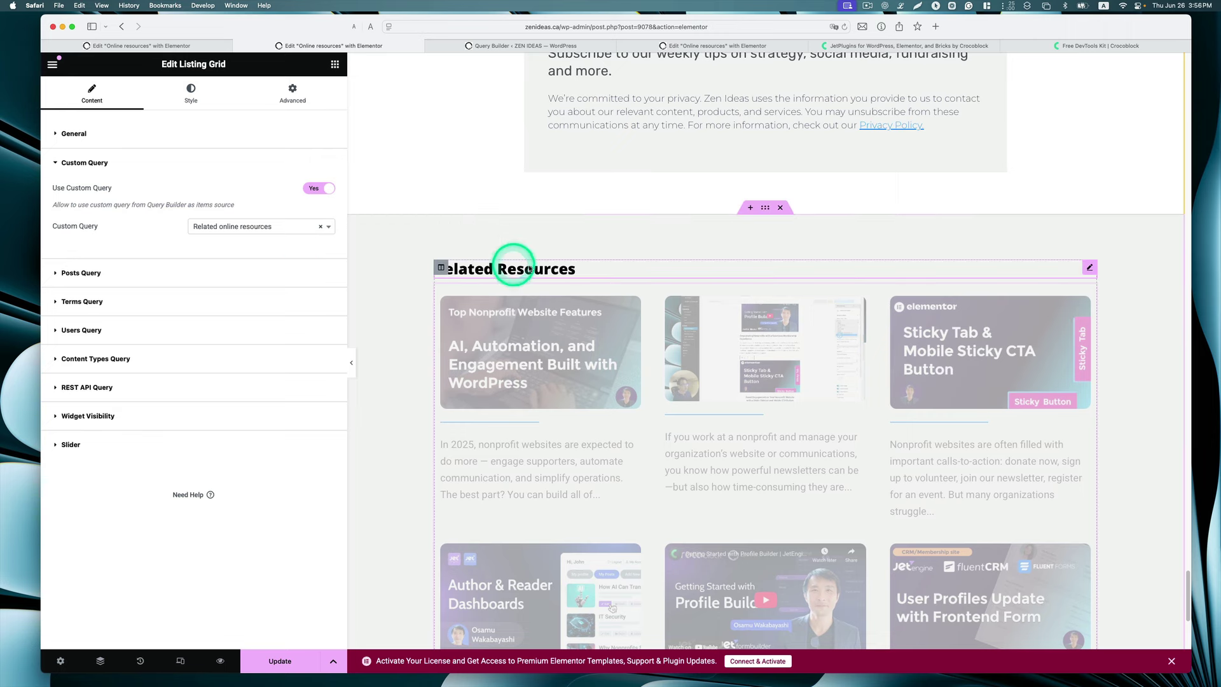
scroll(564, 267, "down", 2)
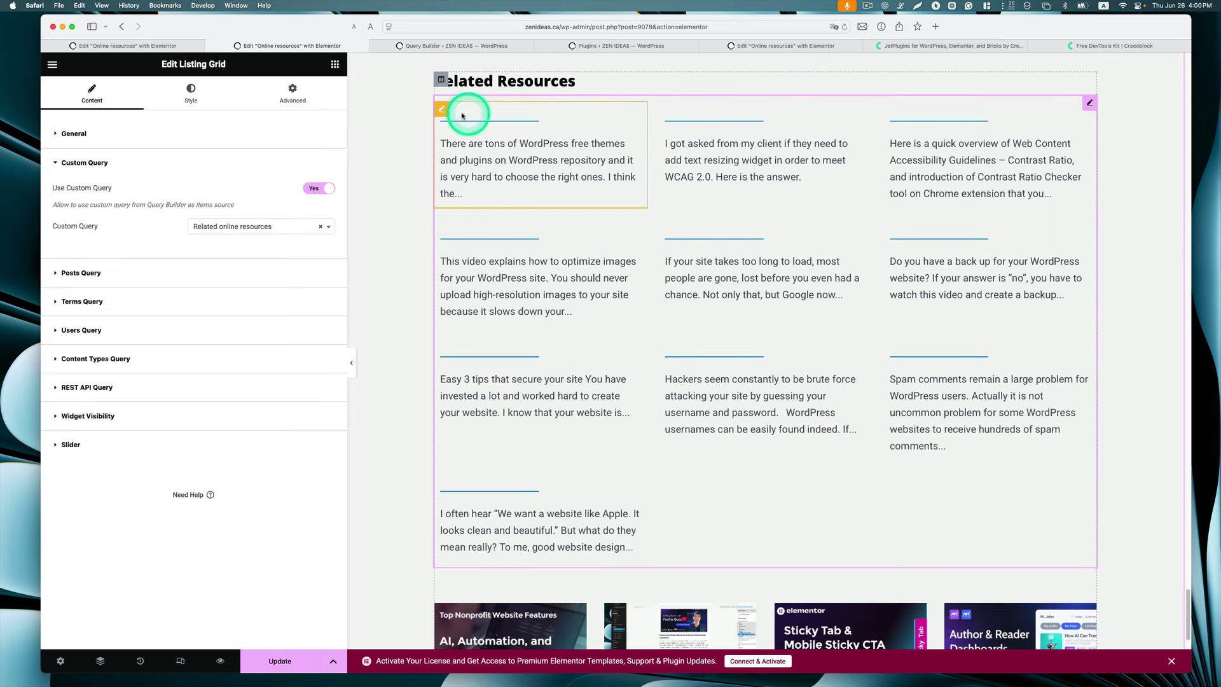
Save the page, open the grid's listing item template for in-place editing, and return to the page.
left_click(442, 109)
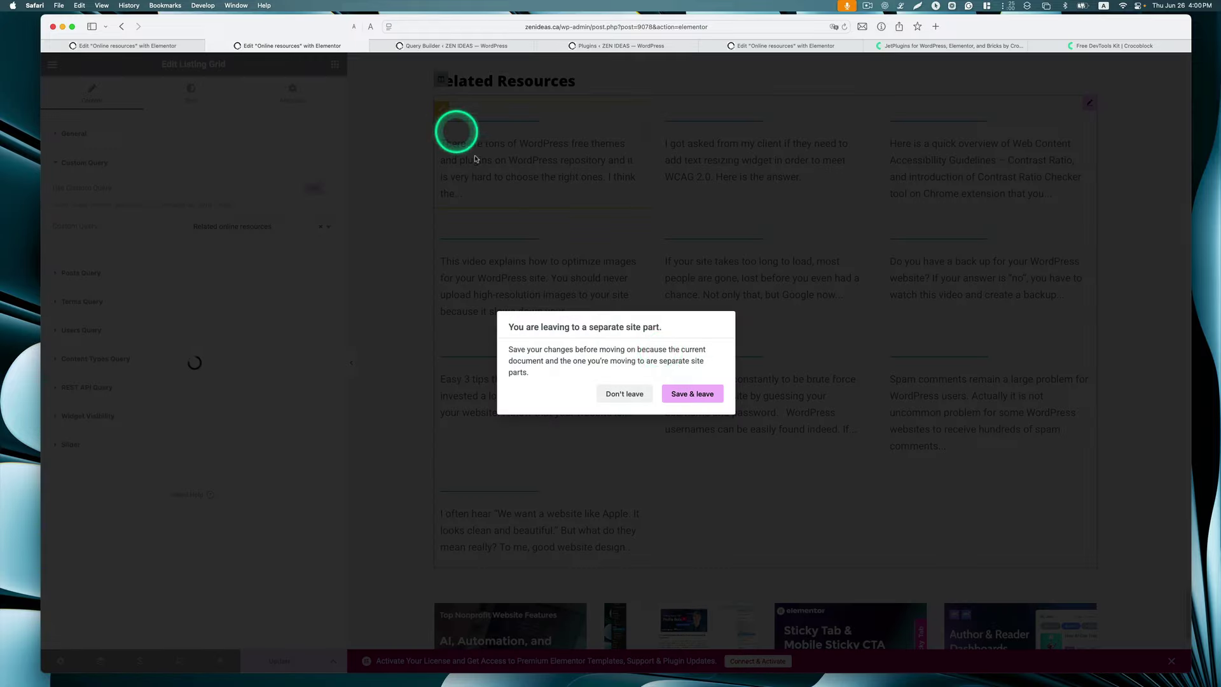
left_click(707, 393)
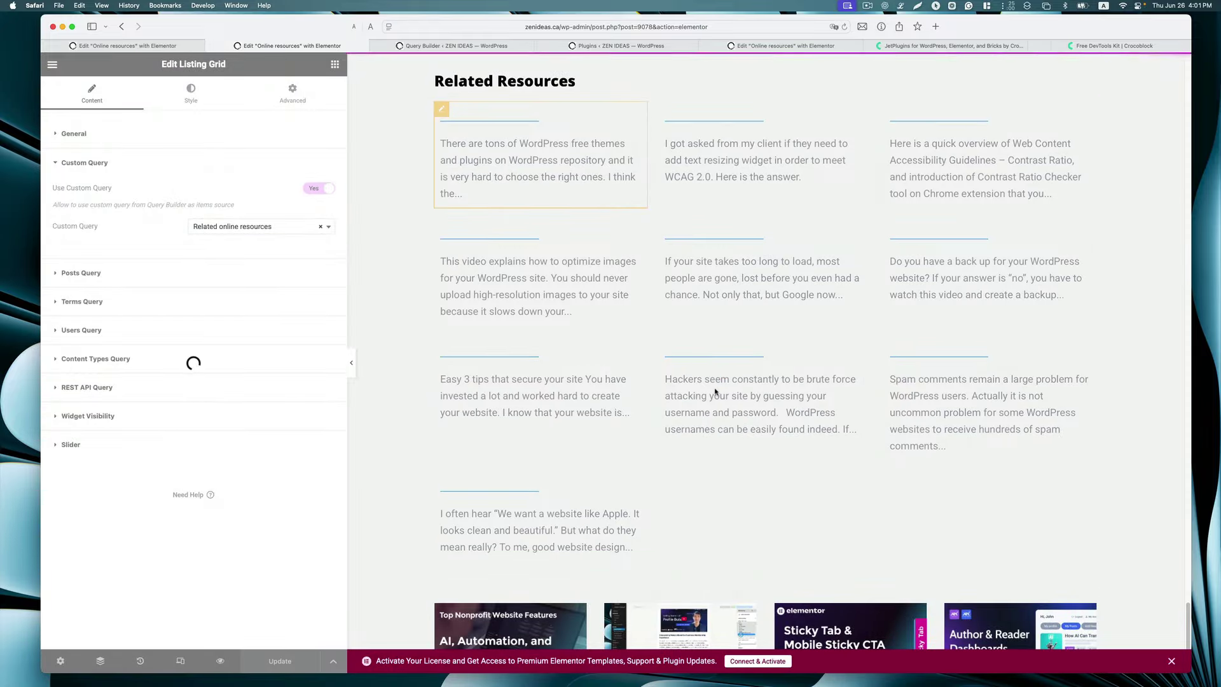
left_click(440, 112)
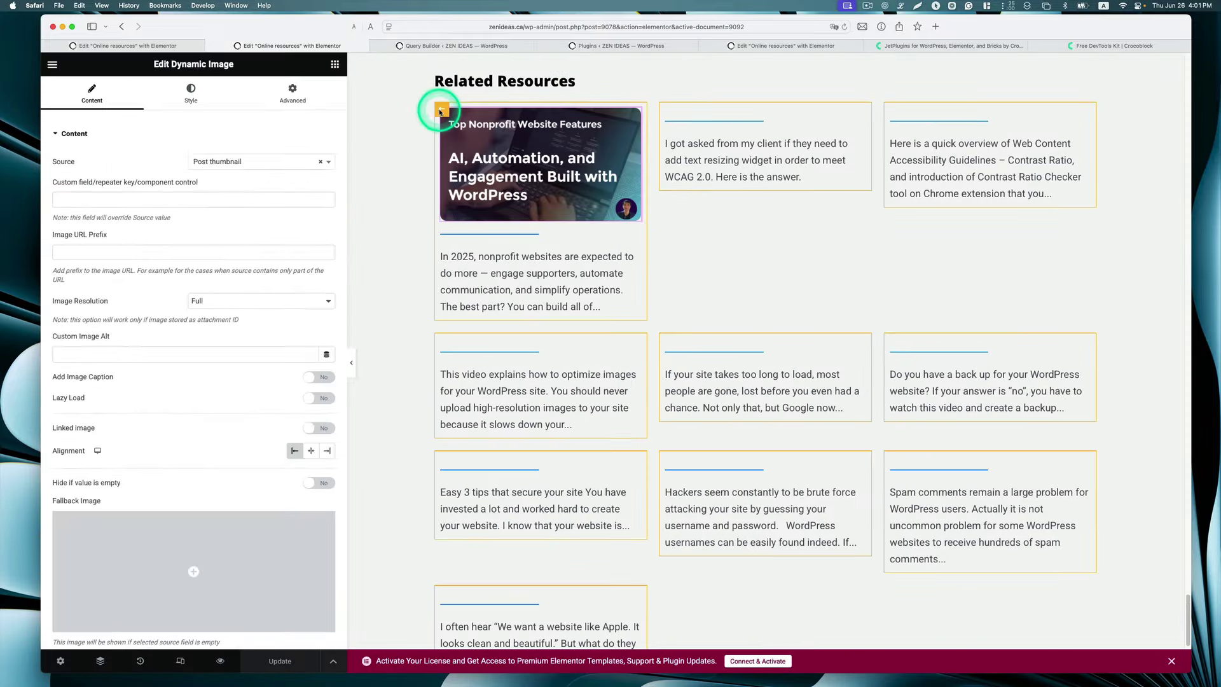
left_click(441, 112)
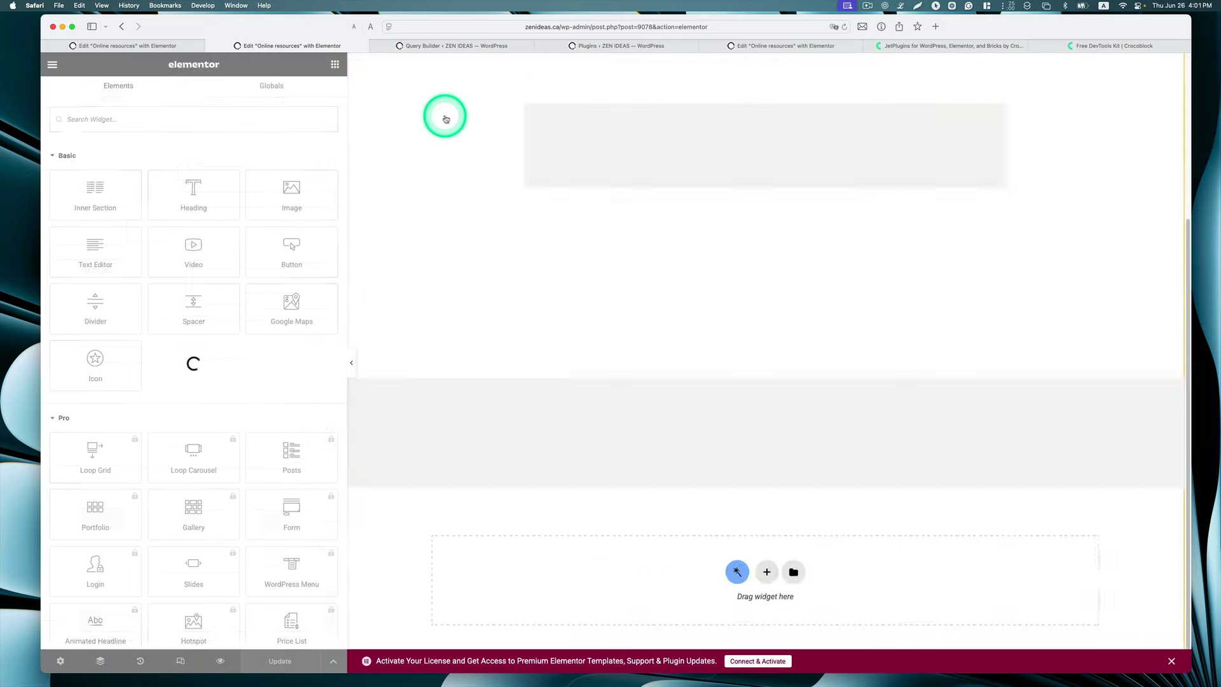
scroll(649, 240, "down", 15)
scroll(657, 243, "down", 20)
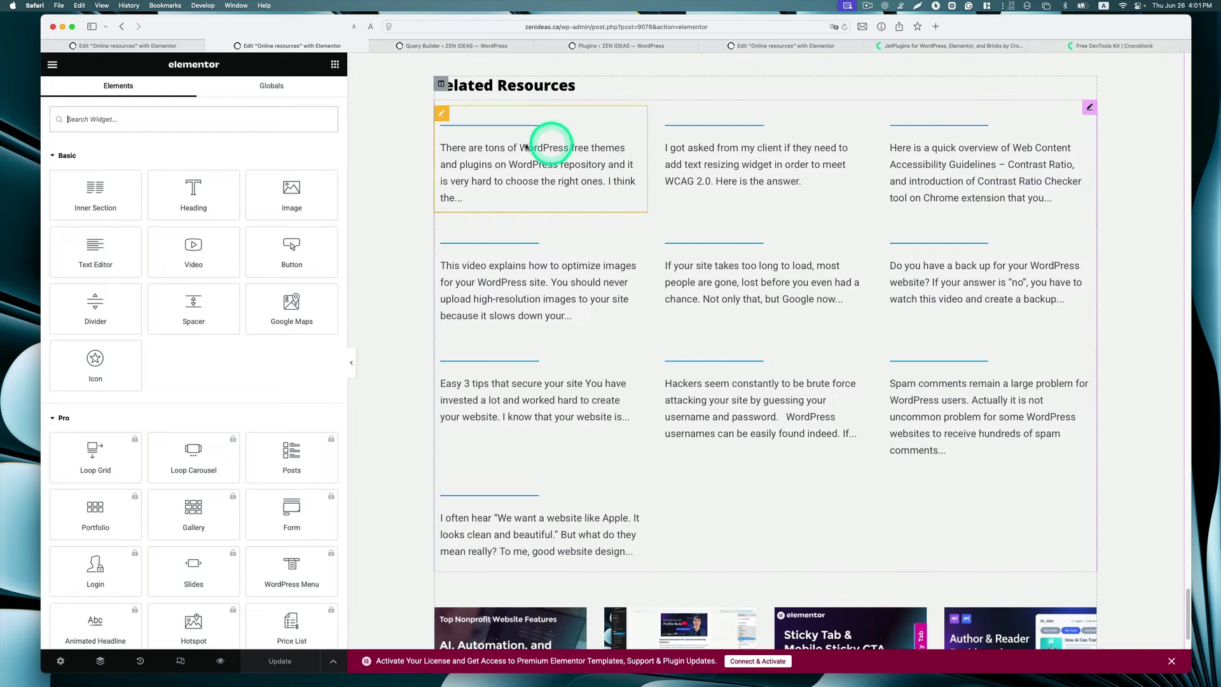
Turn off the custom query for the Related Resources listing grid and review the grid's posts.
left_click(633, 116)
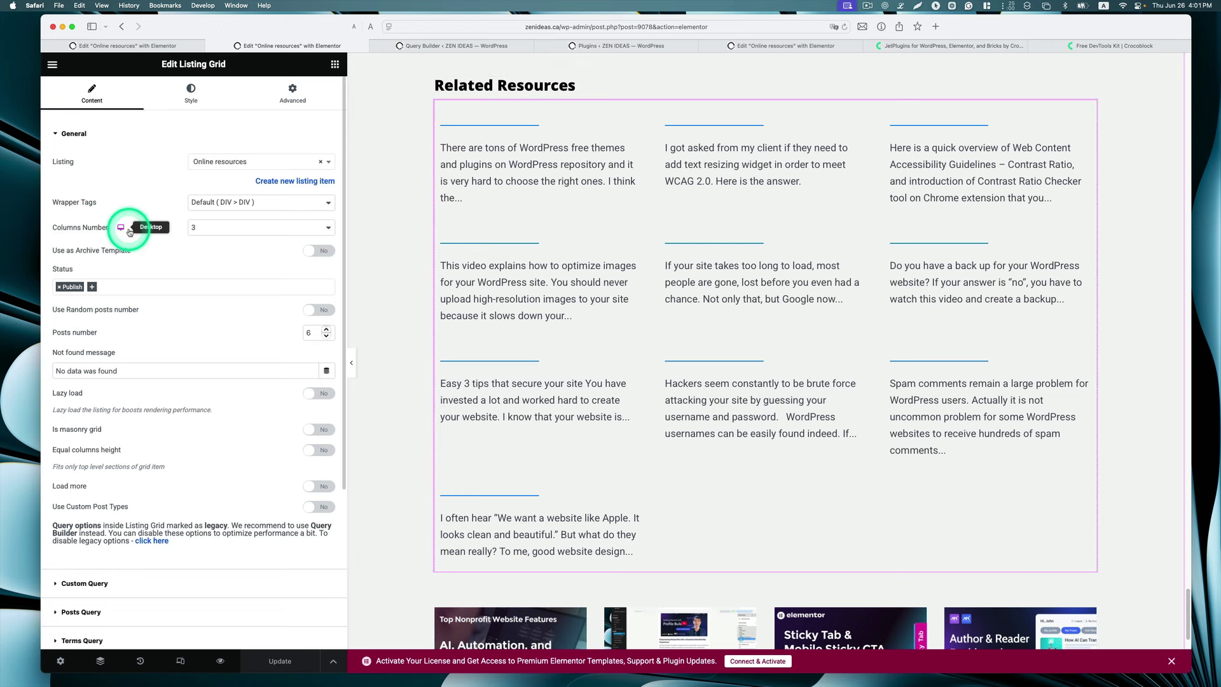
scroll(142, 253, "down", 5)
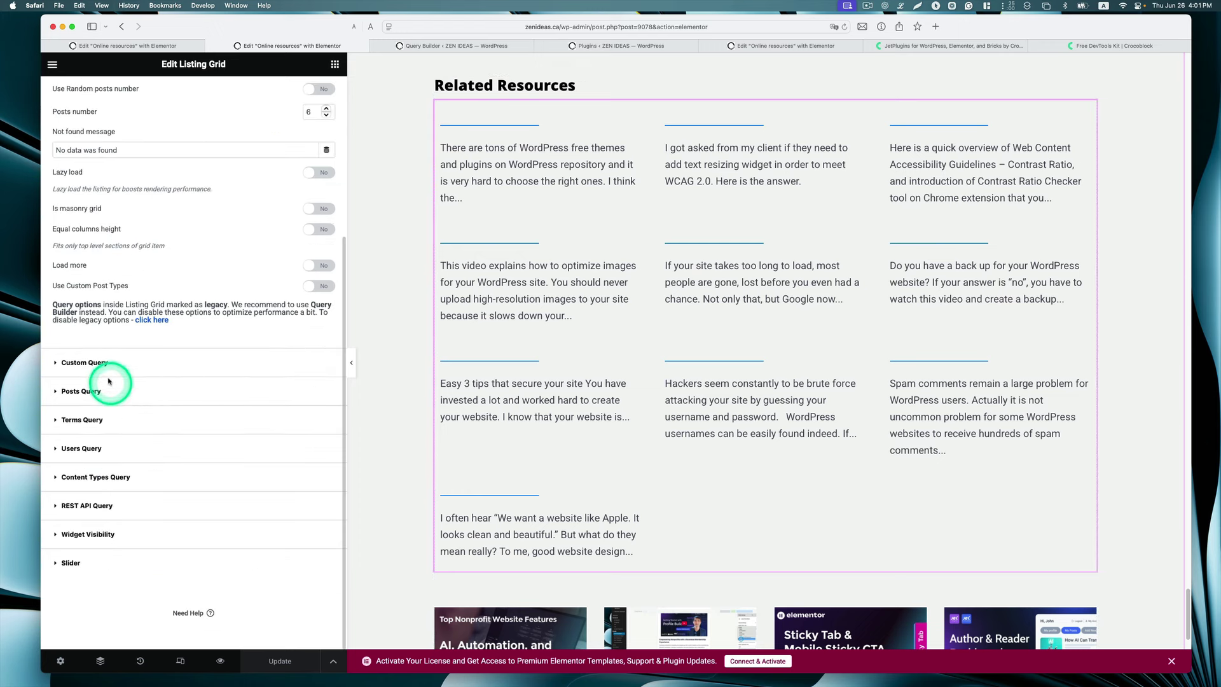
left_click(110, 377)
left_click(319, 188)
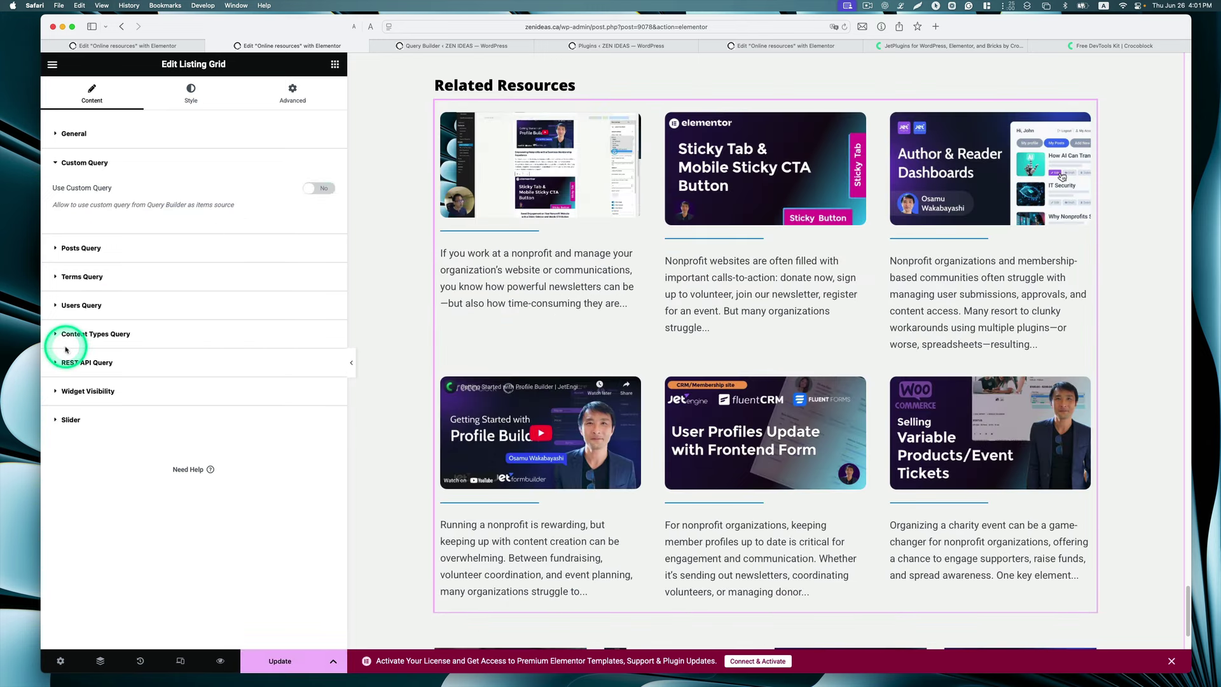
scroll(681, 293, "down", 5)
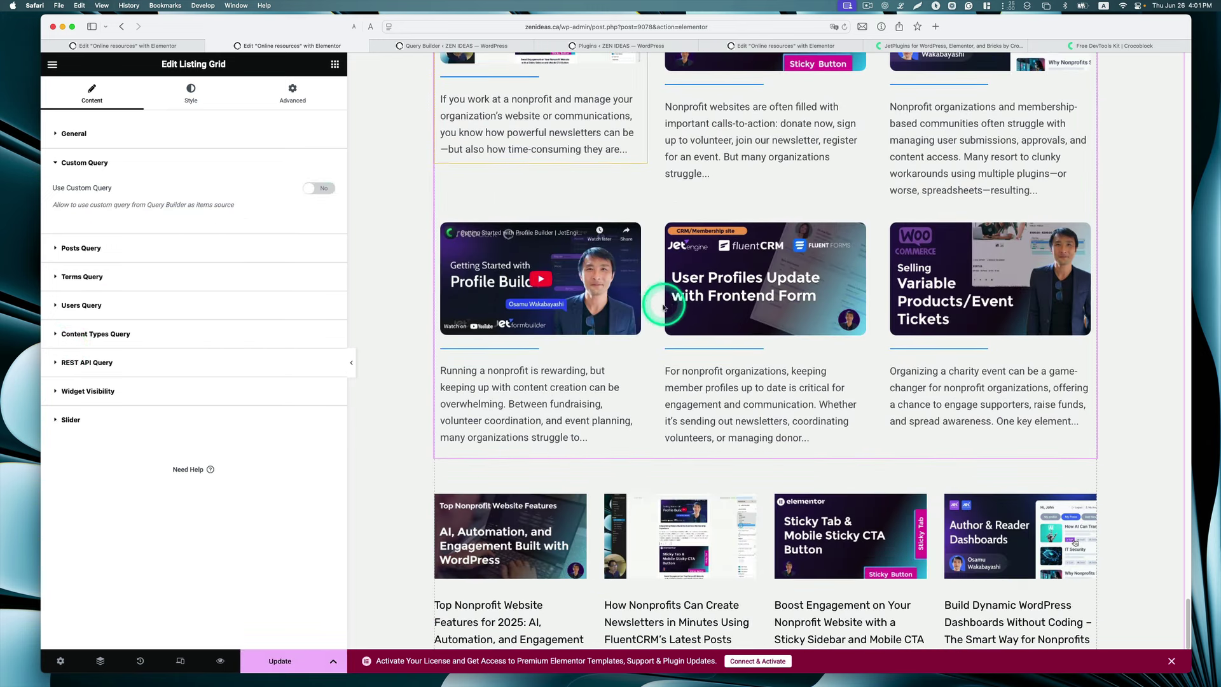
scroll(656, 311, "down", 2)
scroll(655, 310, "up", 5)
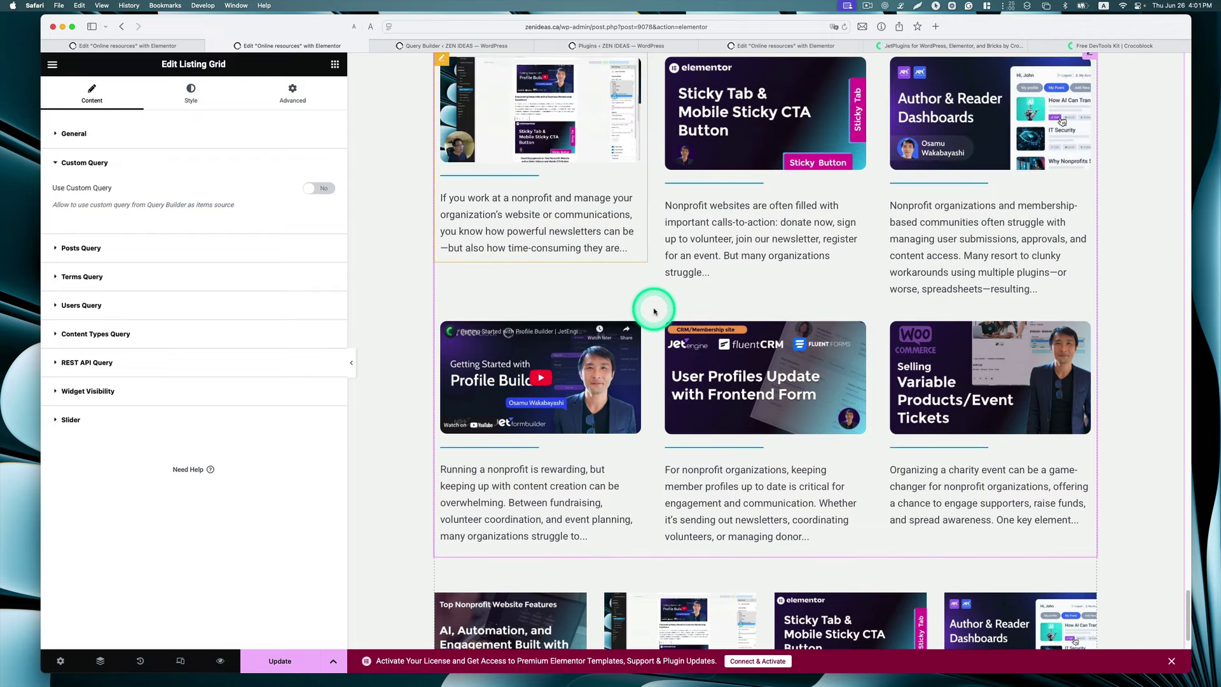
scroll(655, 311, "up", 3)
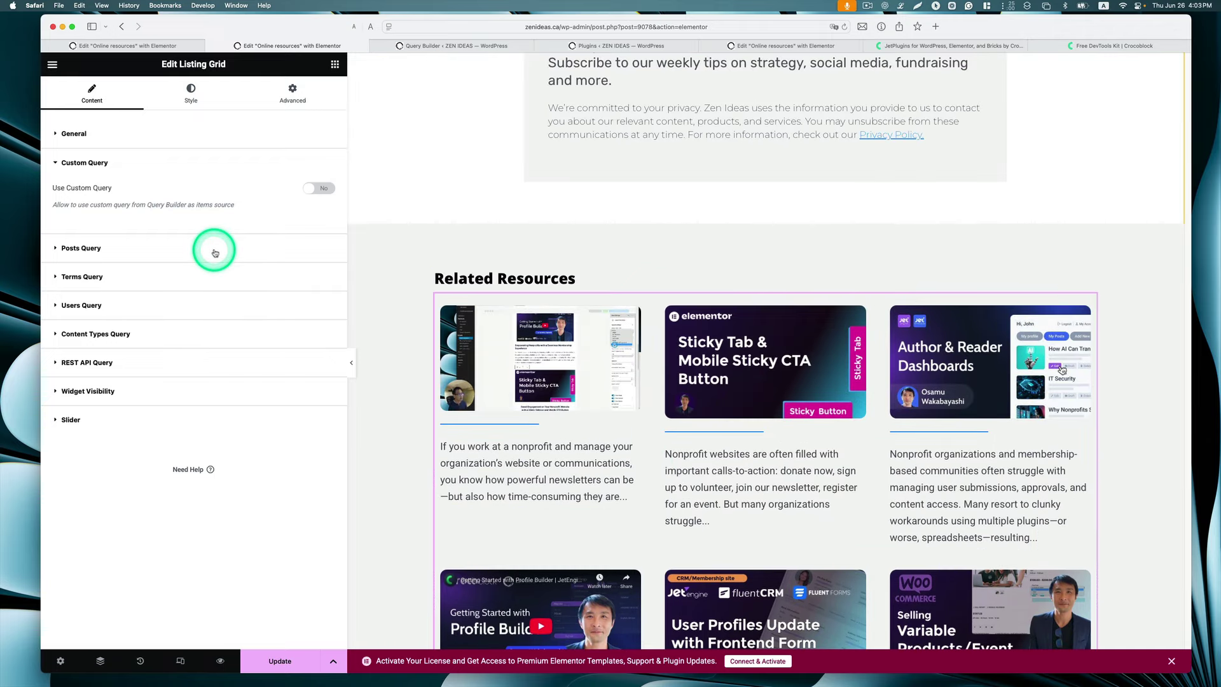
Clear the macro from Exclude posts by IDs in the grid's posts query, keeping the Posts & Author Parameters type.
left_click(91, 249)
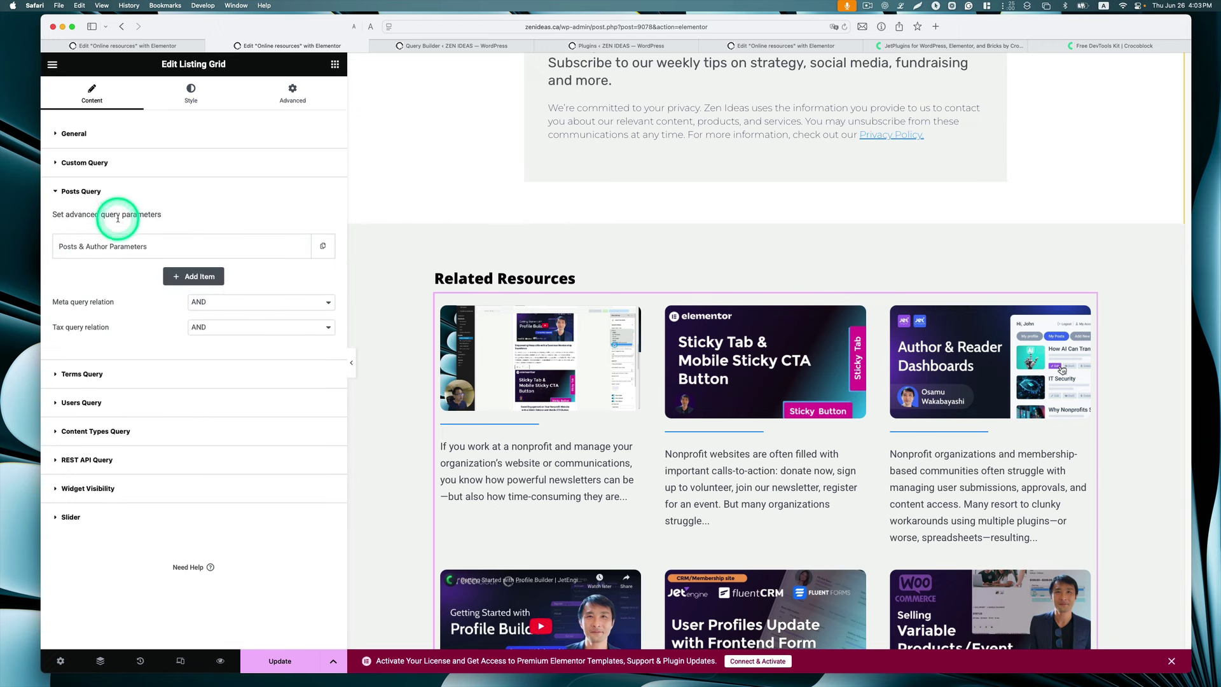
left_click(109, 248)
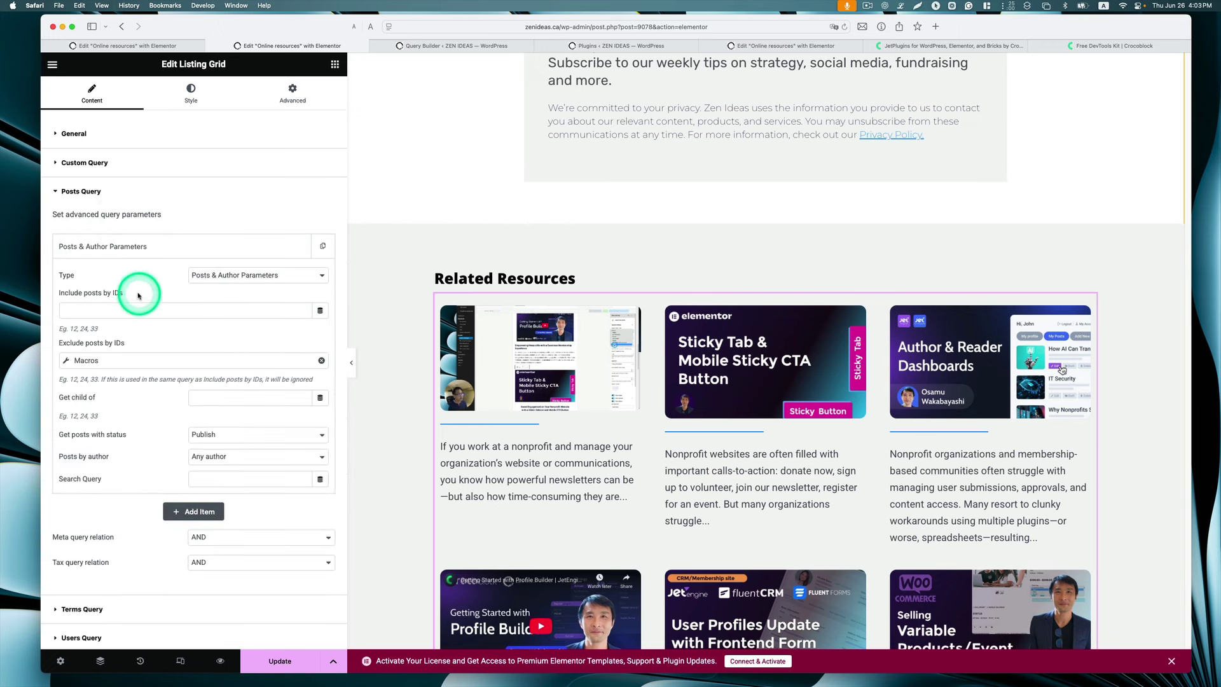
left_click(322, 360)
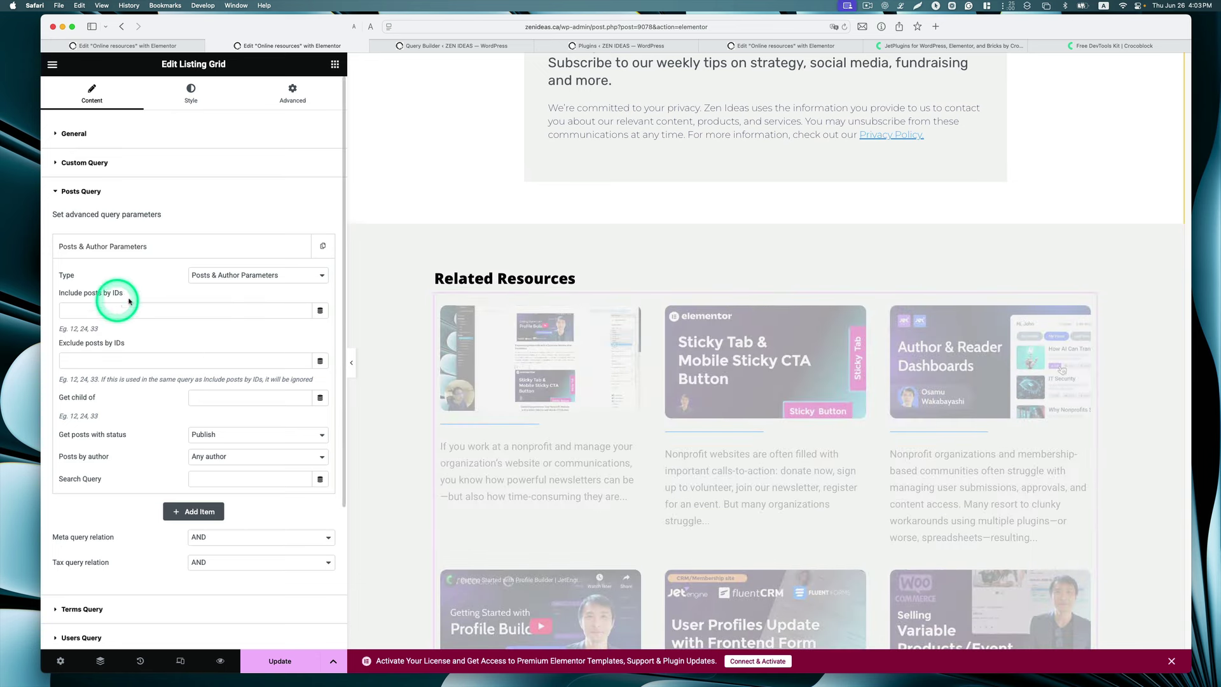
left_click(228, 283)
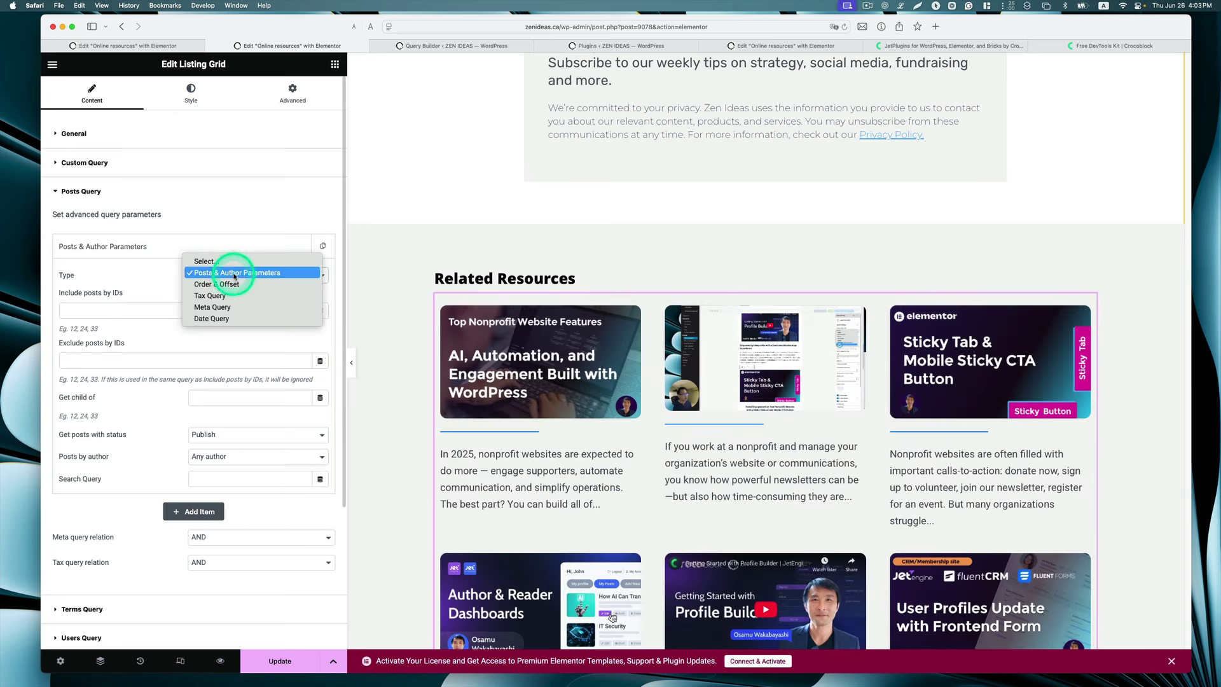
left_click(278, 274)
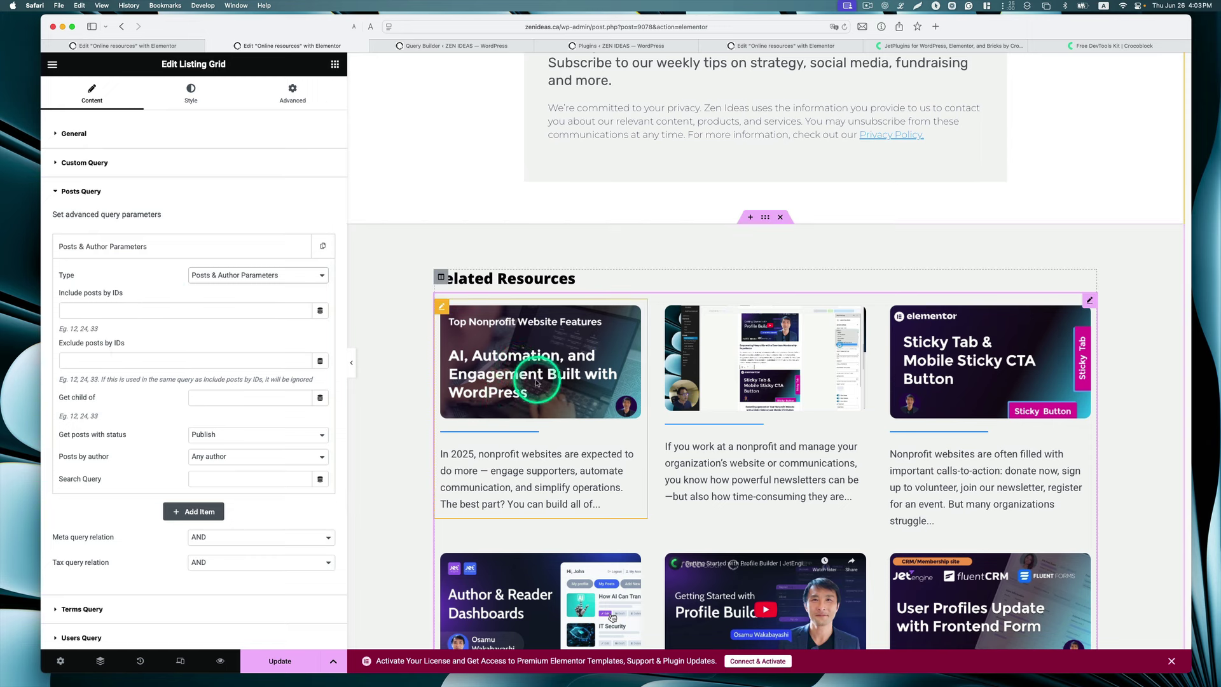
Exclude the current post by setting Exclude posts by IDs to the Current ID macro, and save the page.
left_click(319, 395)
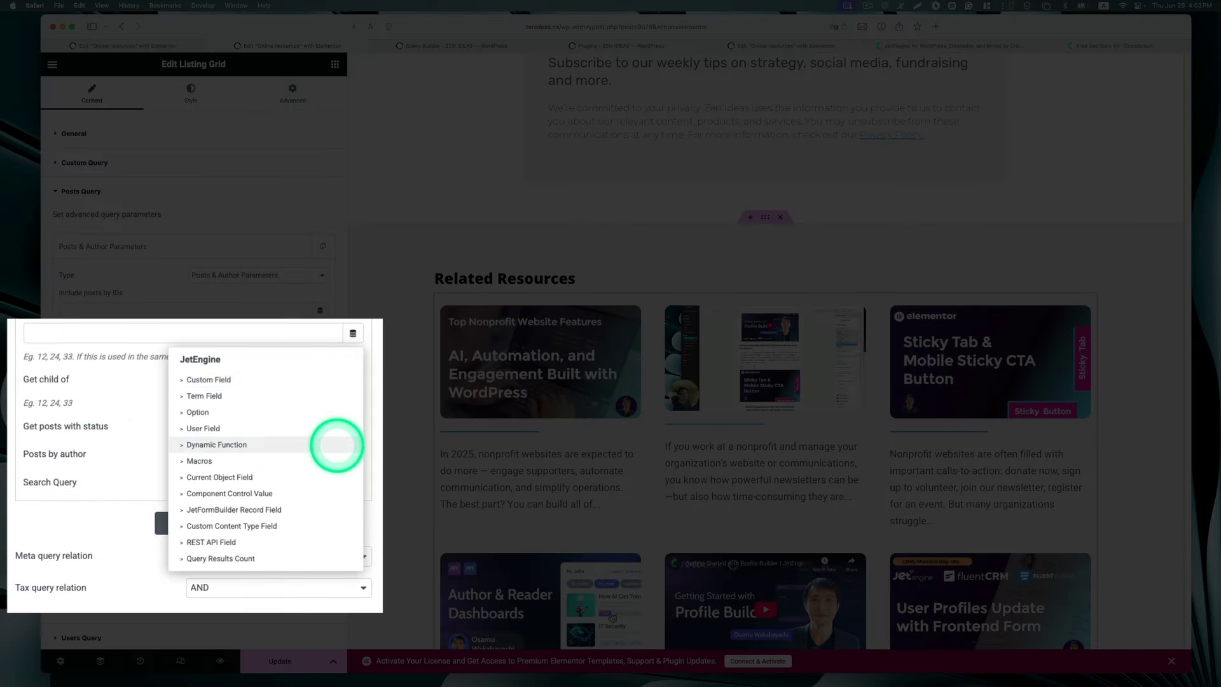
left_click(266, 461)
left_click(194, 401)
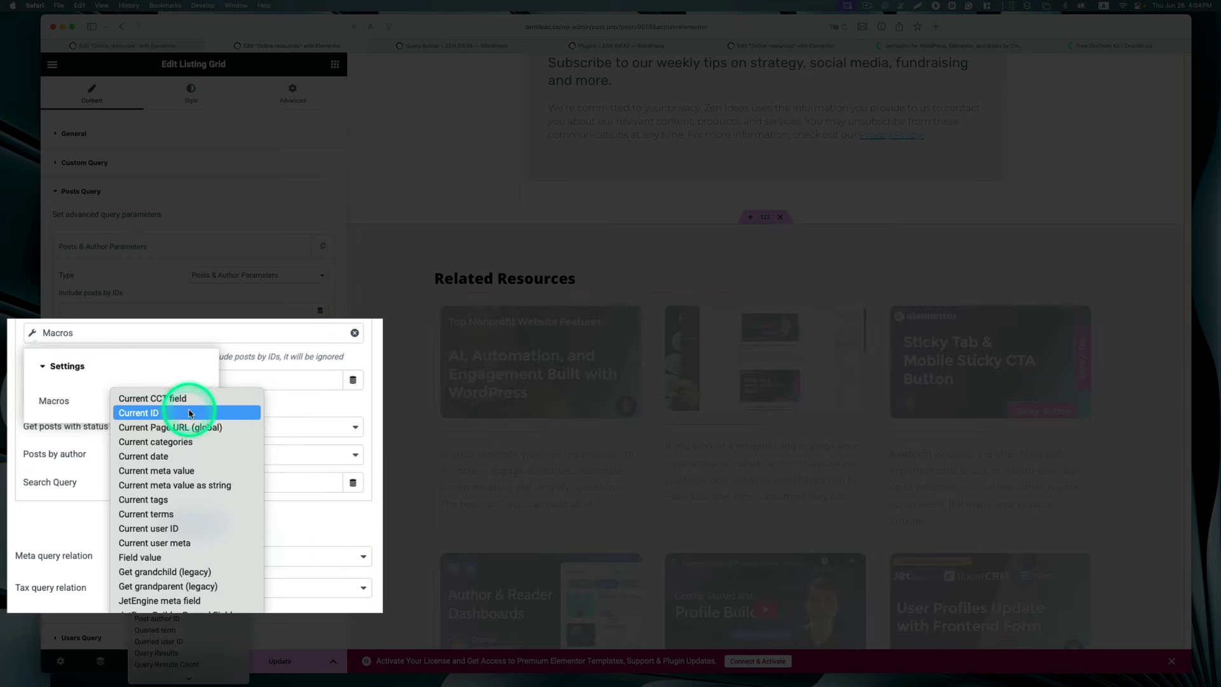
left_click(164, 412)
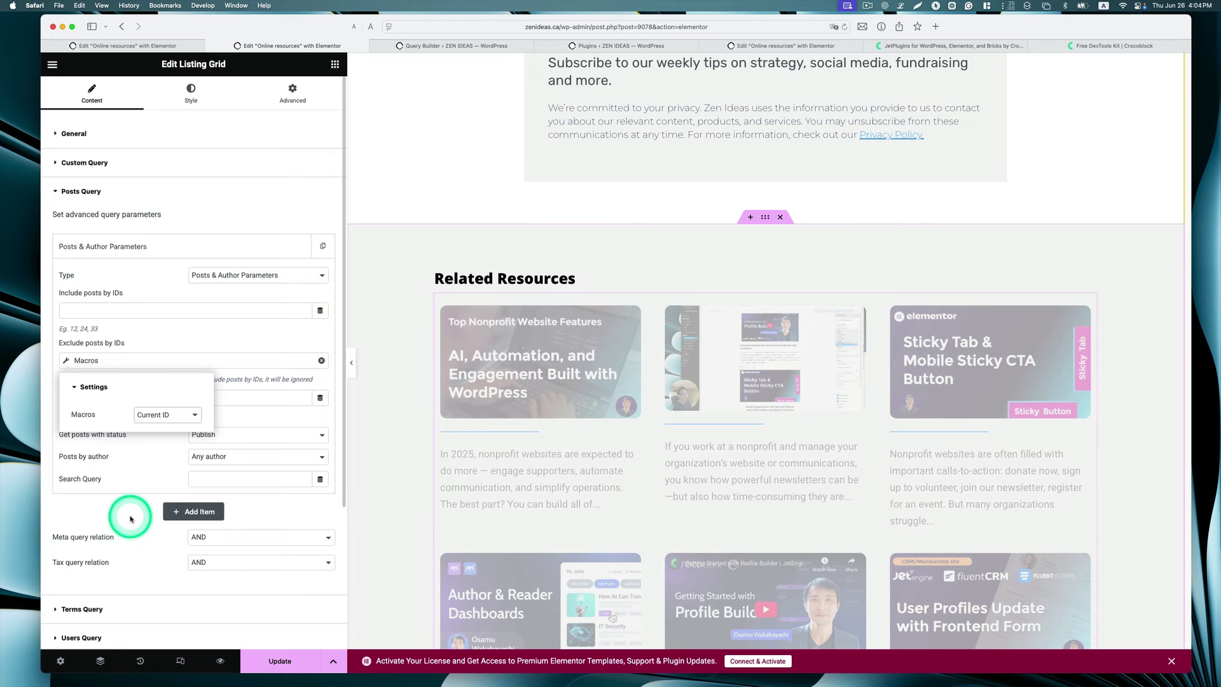
left_click(130, 519)
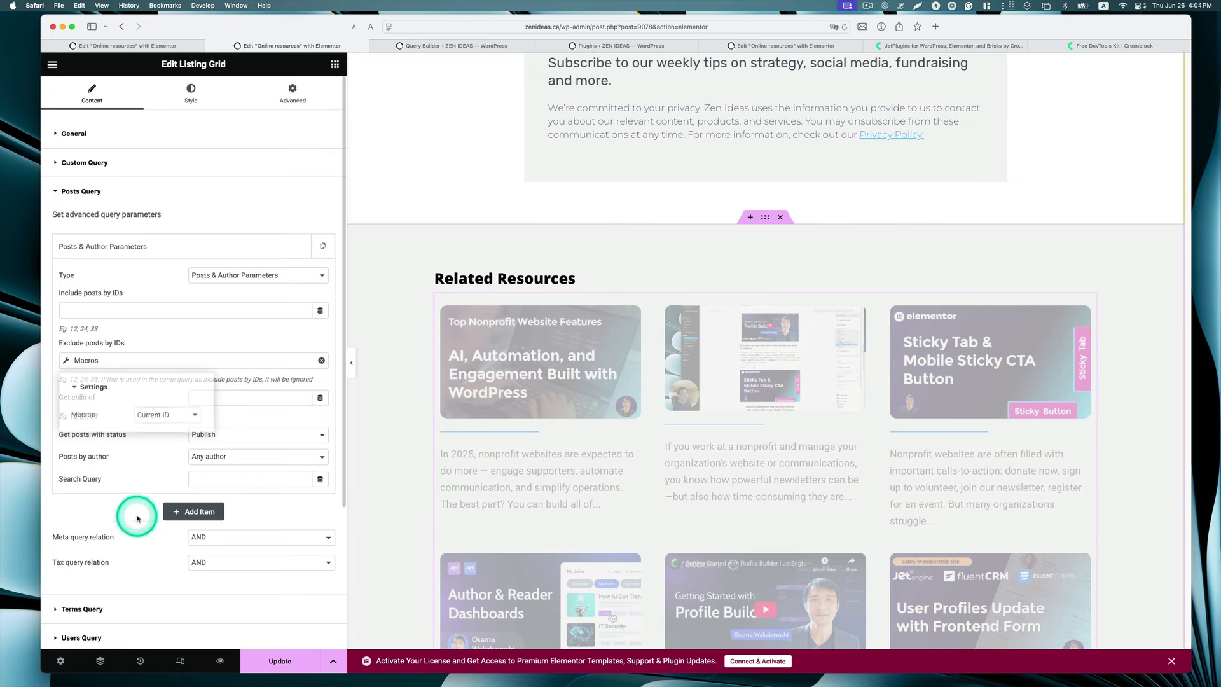
left_click(283, 655)
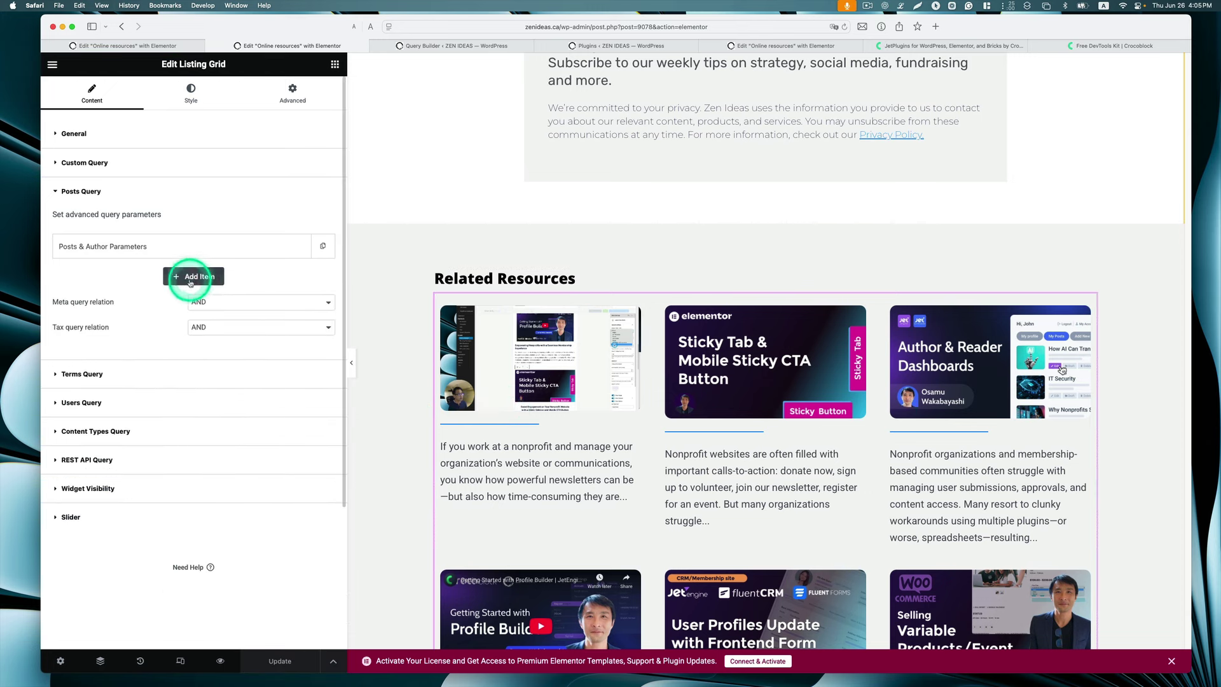
Add a Tax Query item to the grid's posts query with Categories as its taxonomy.
left_click(190, 279)
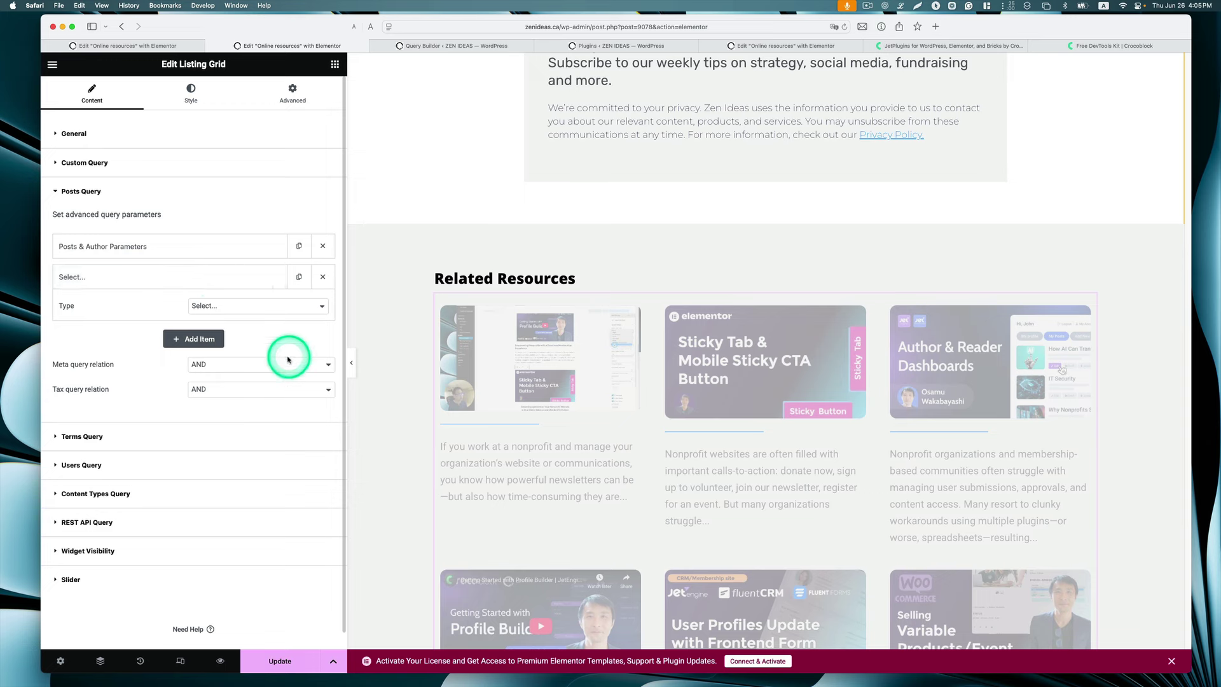
left_click(246, 306)
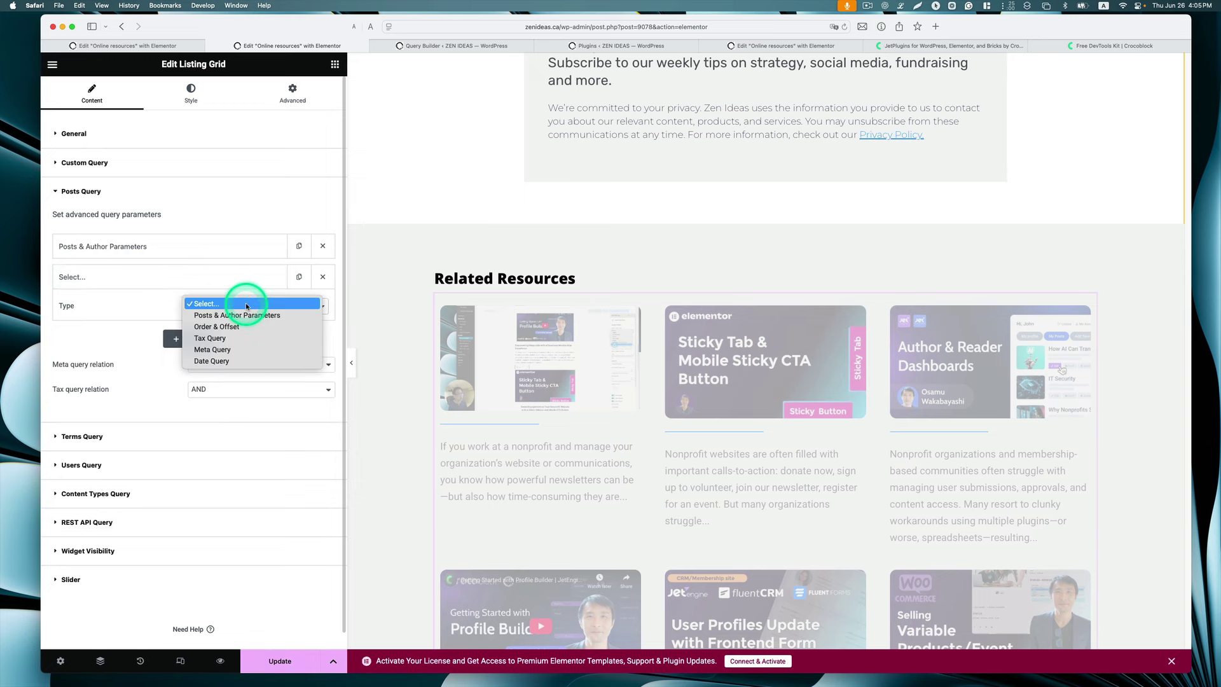
left_click(226, 339)
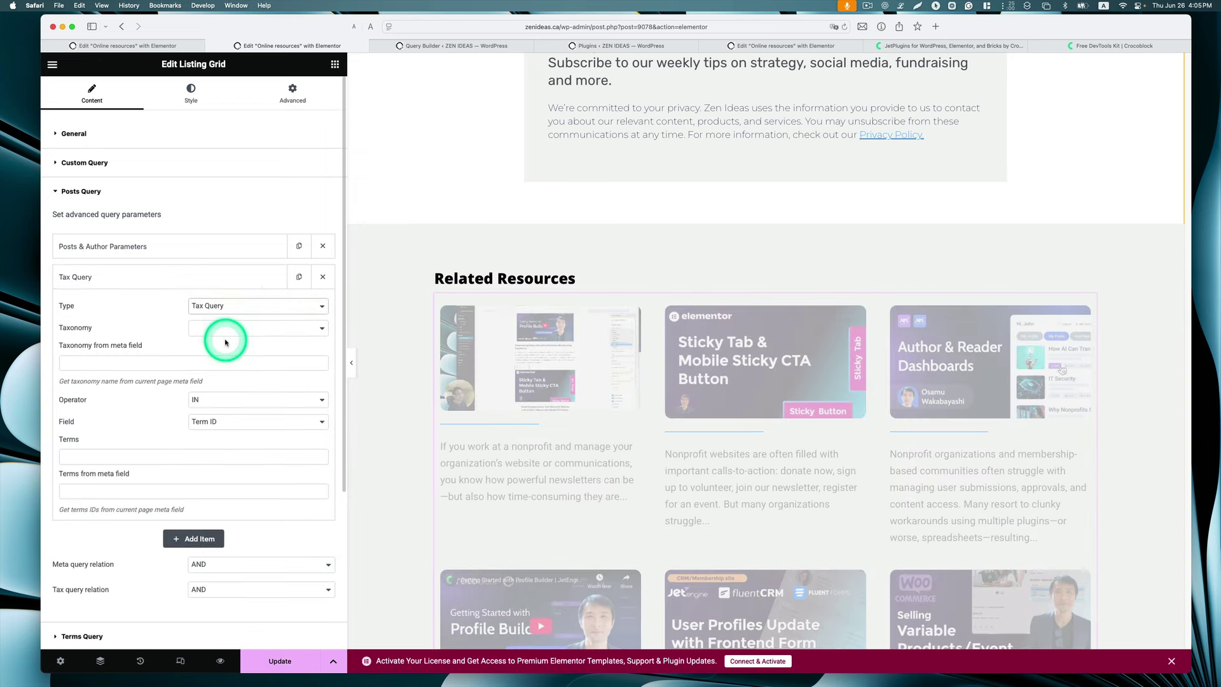
left_click(302, 335)
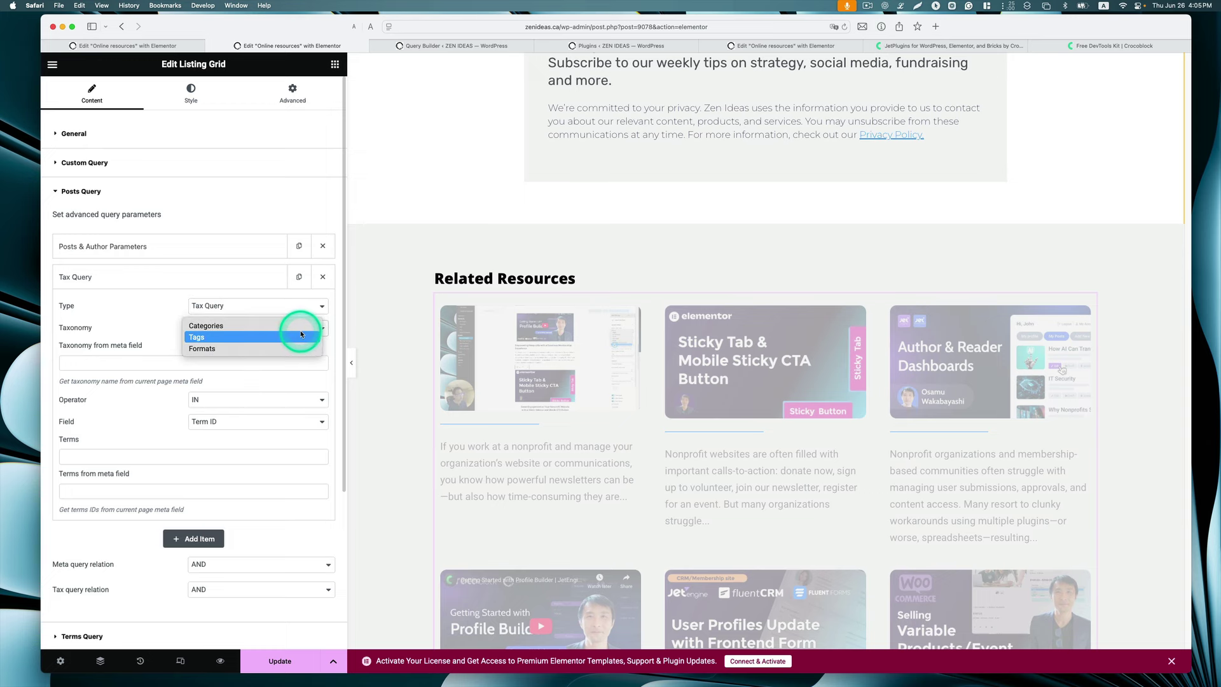
left_click(240, 327)
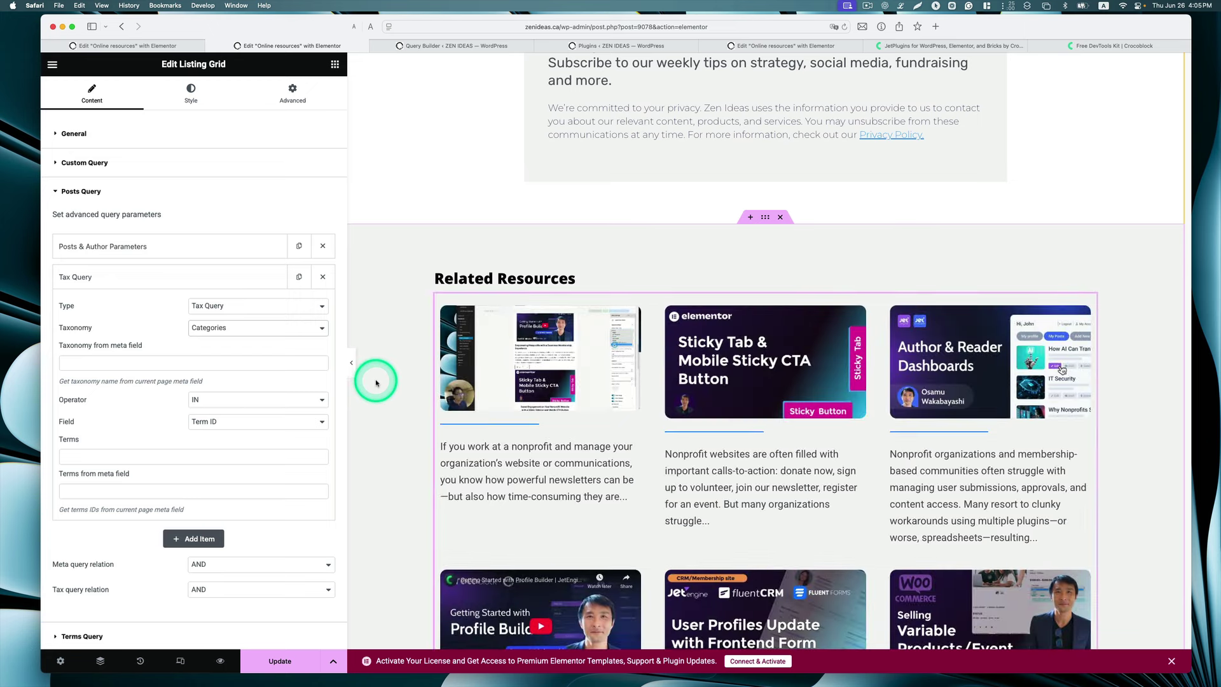
Keep Term ID as the tax query's field and enter %current_terms% as its terms.
left_click(211, 424)
left_click(215, 421)
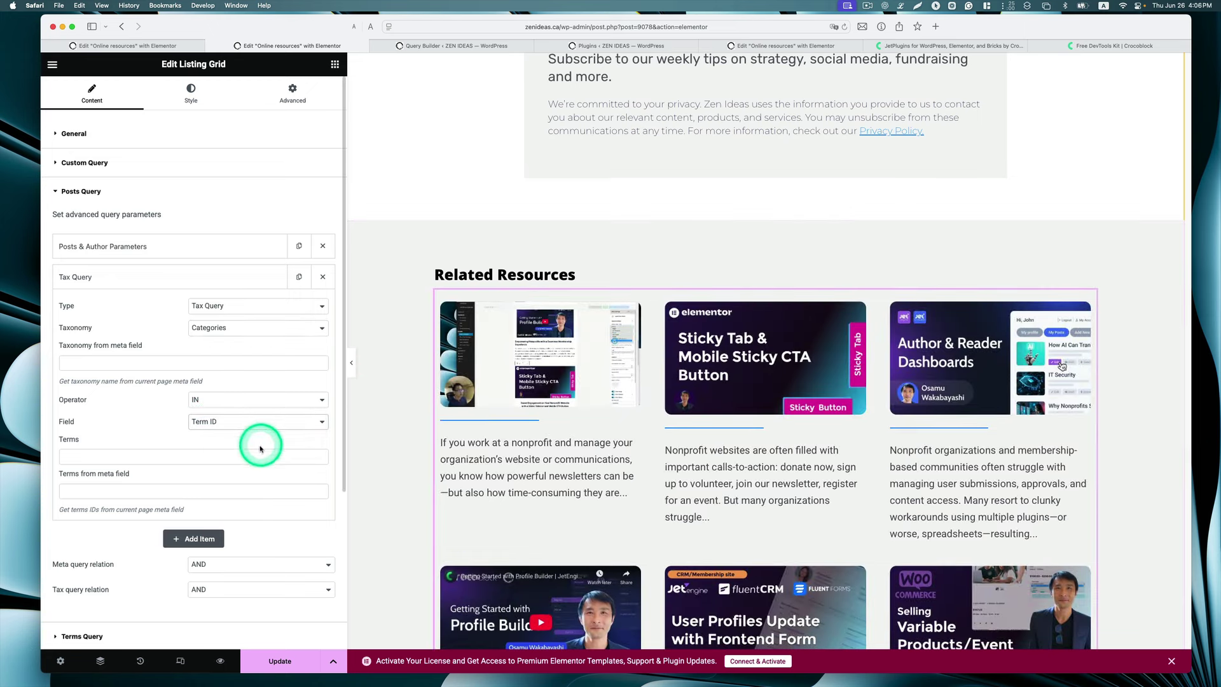
left_click(236, 454)
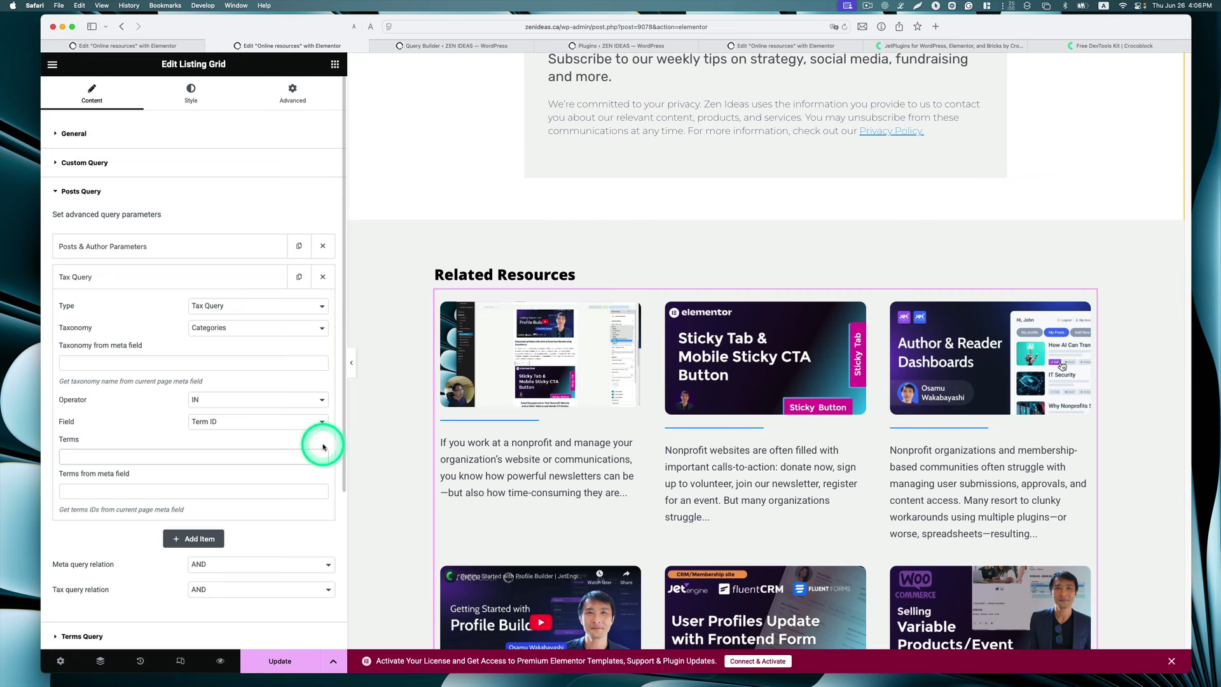
type("%current_terms%")
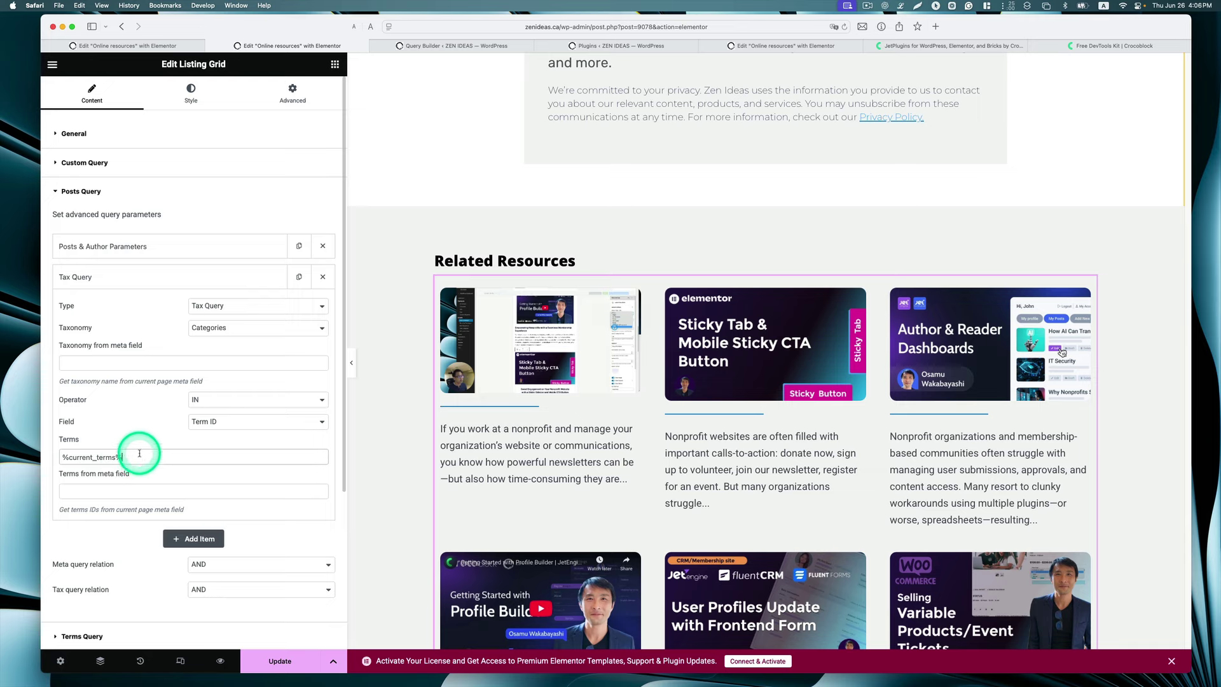
Copy the %current_terms% macro from the tax query and search the web for "%current_terms% crocoblock".
left_click_drag(134, 457, 61, 458)
key("super+c")
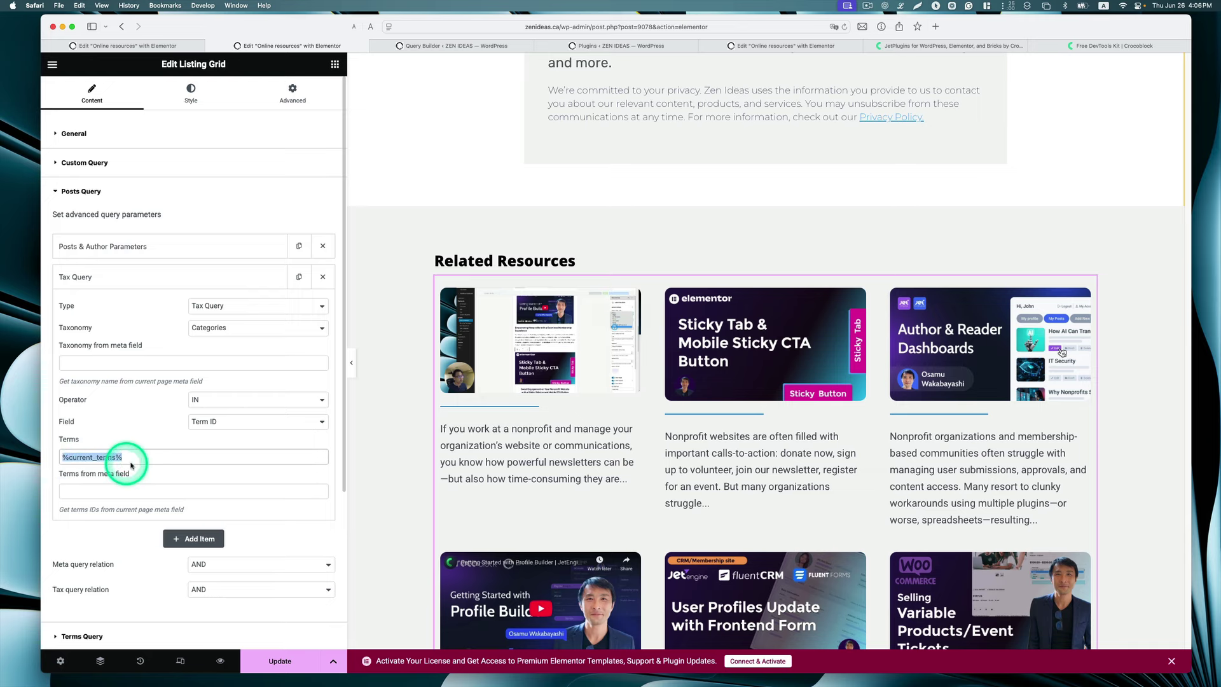
left_click(1050, 46)
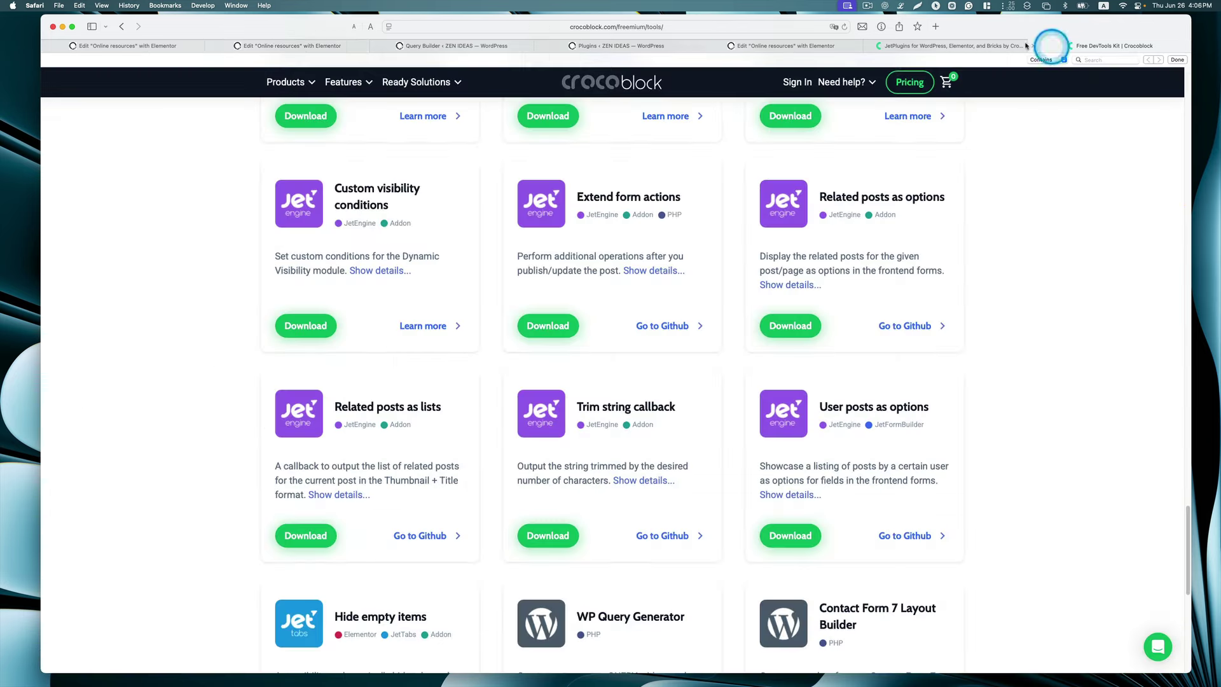
left_click(715, 28)
key("super+v")
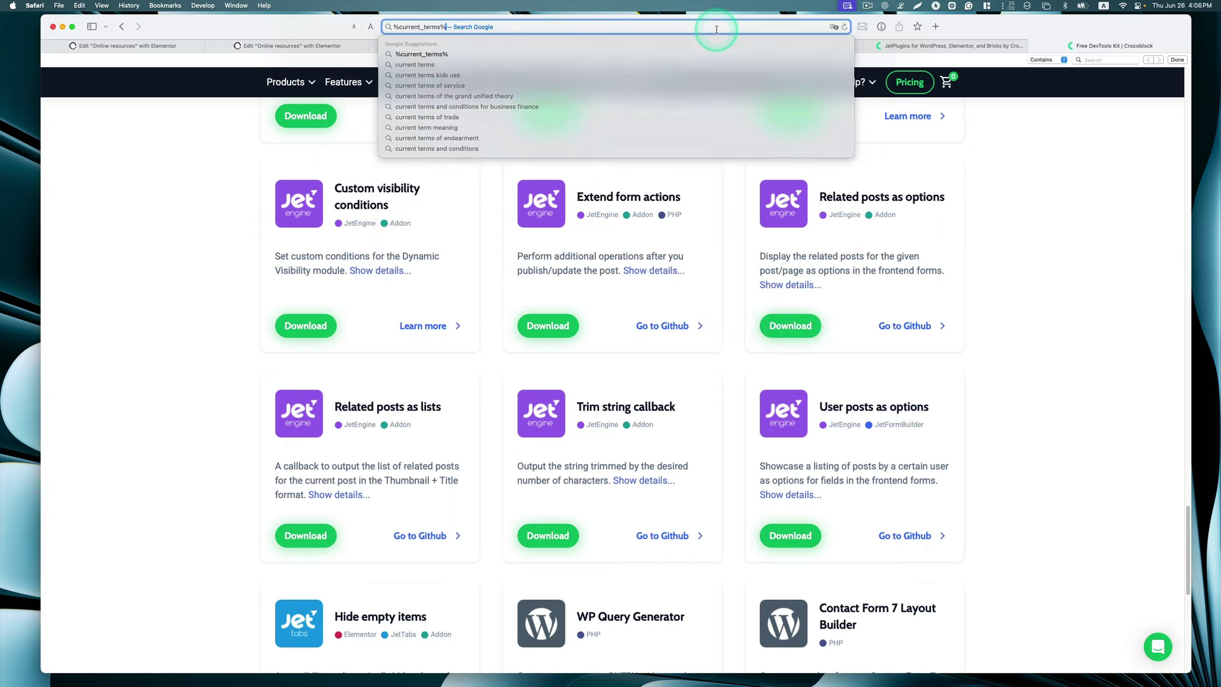
type("crocoblock")
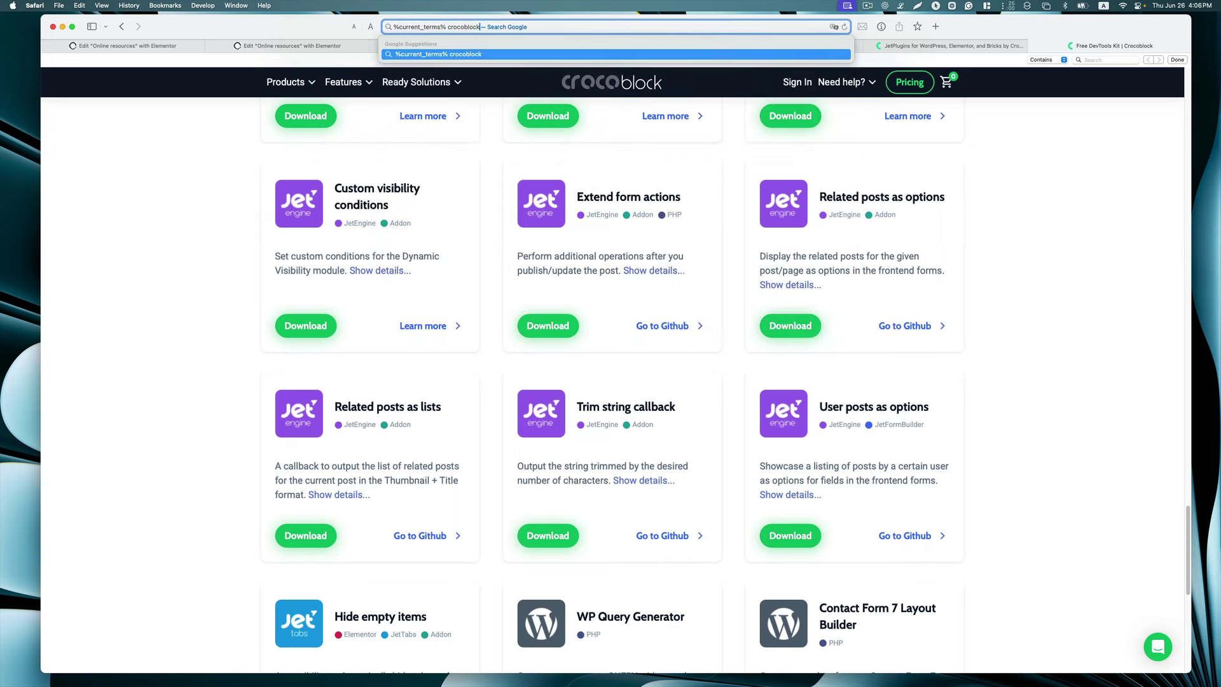
key("Return")
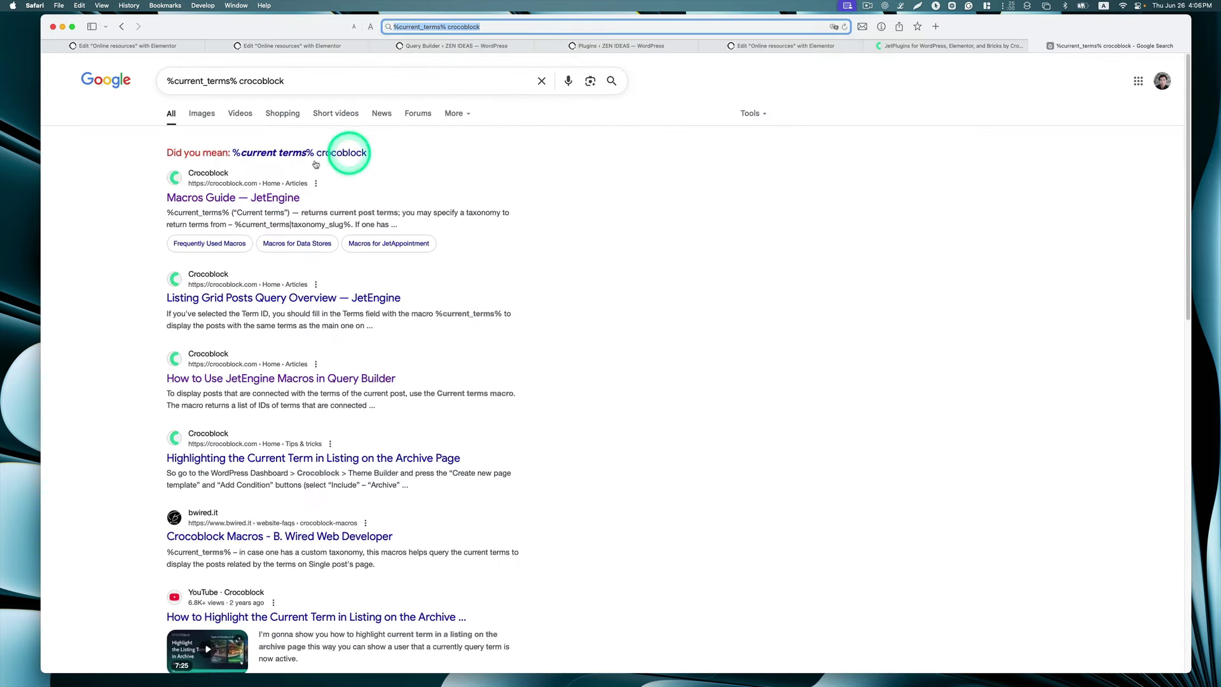
Open Crocoblock's JetEngine Macros Guide and find the explanation of current_term on the page.
left_click(272, 197)
scroll(477, 318, "down", 2)
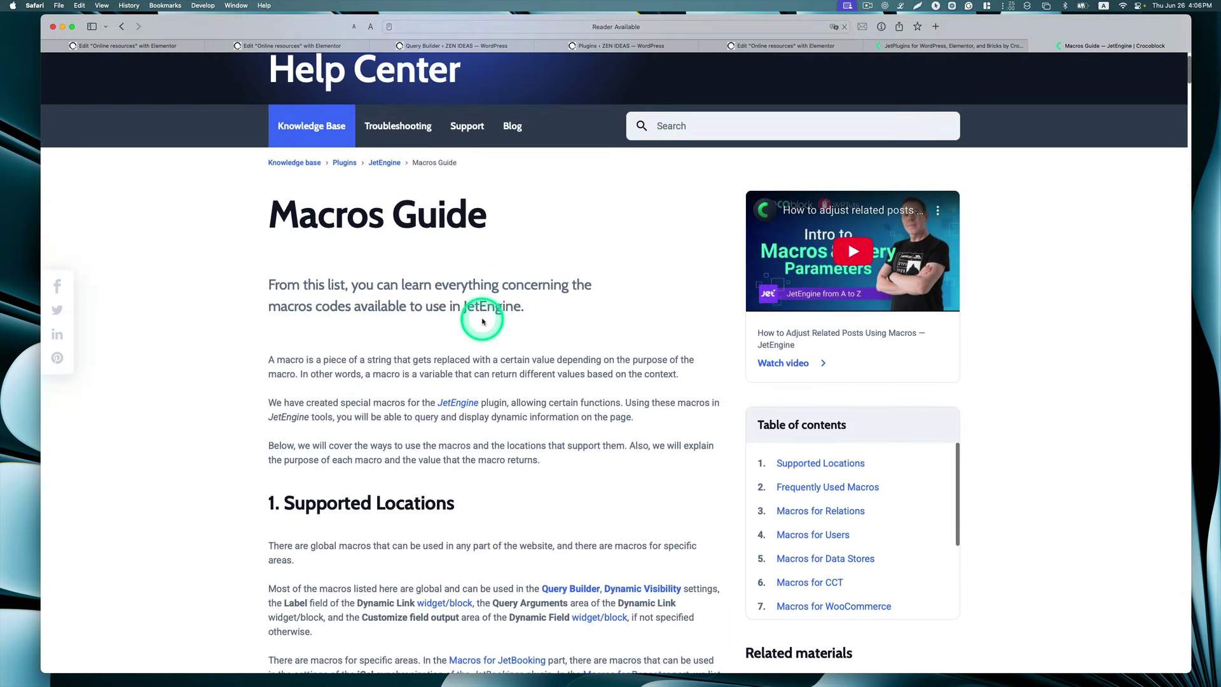
key("super+f")
type("current")
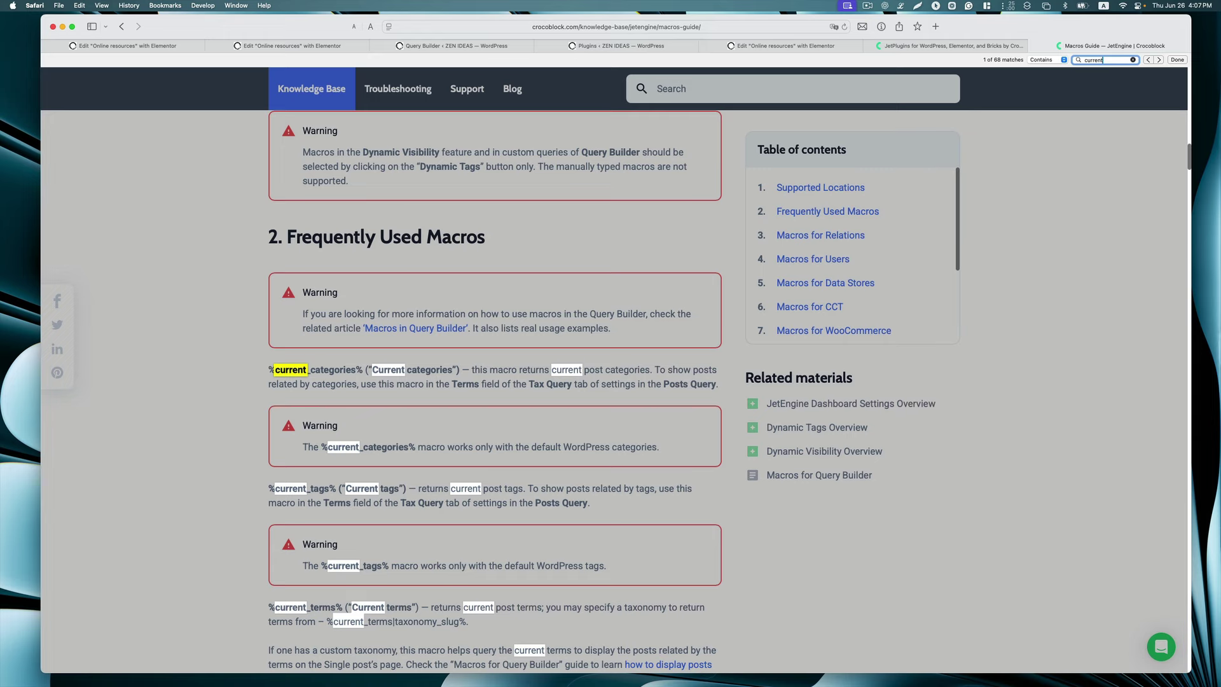
type("_term")
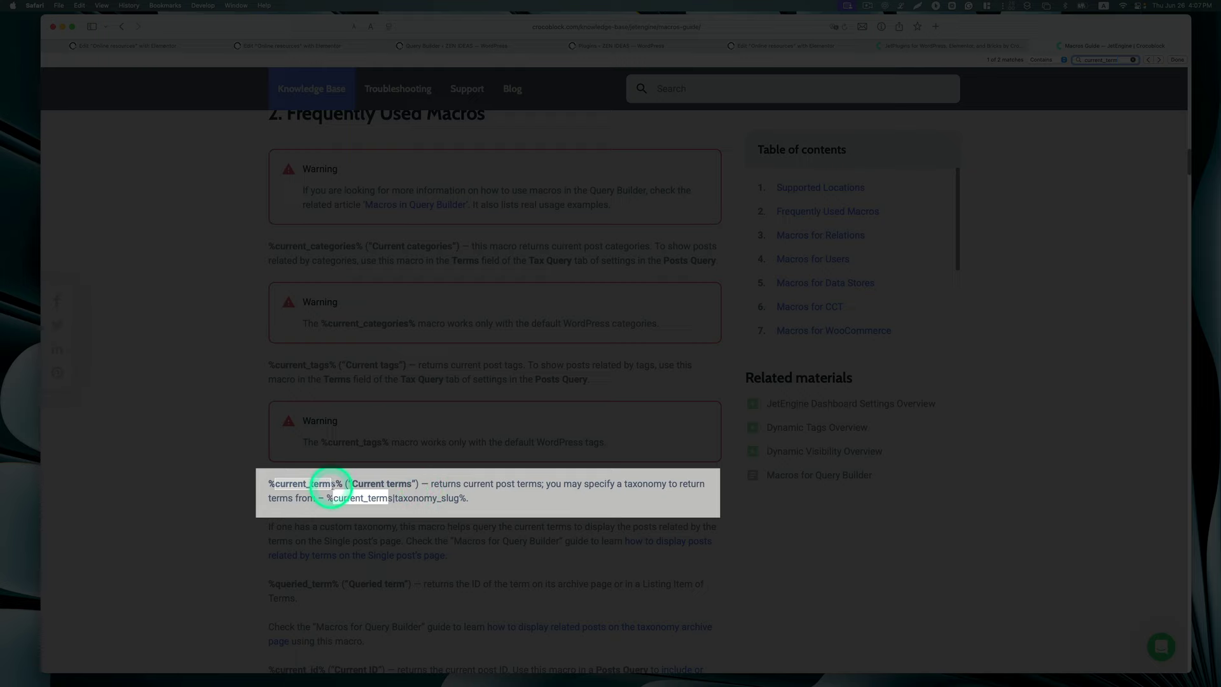
left_click(521, 511)
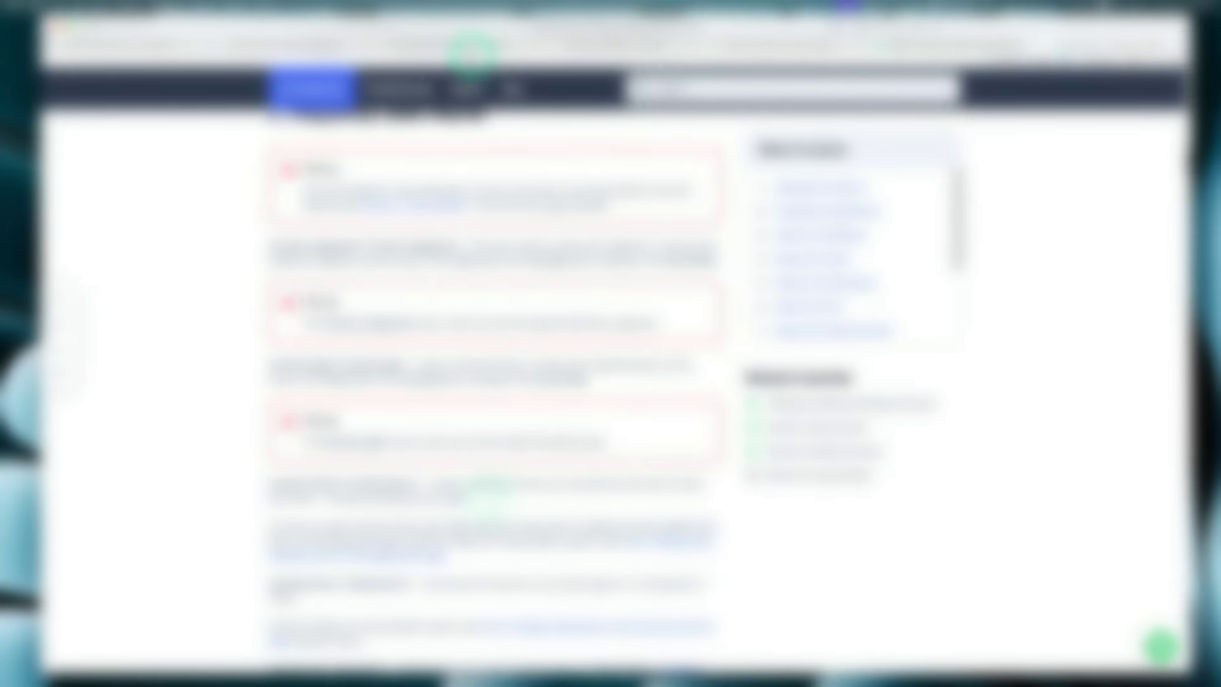
Return to the Elementor page with the listing grid and save the tax query settings.
left_click(468, 46)
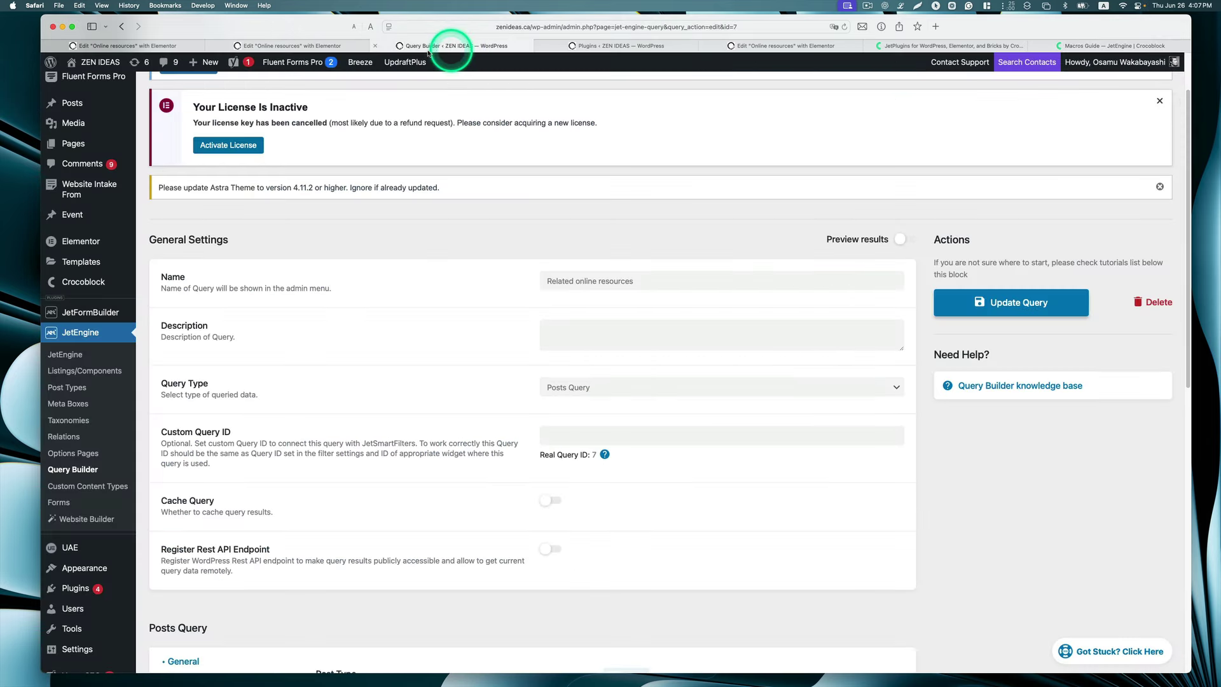
left_click(332, 47)
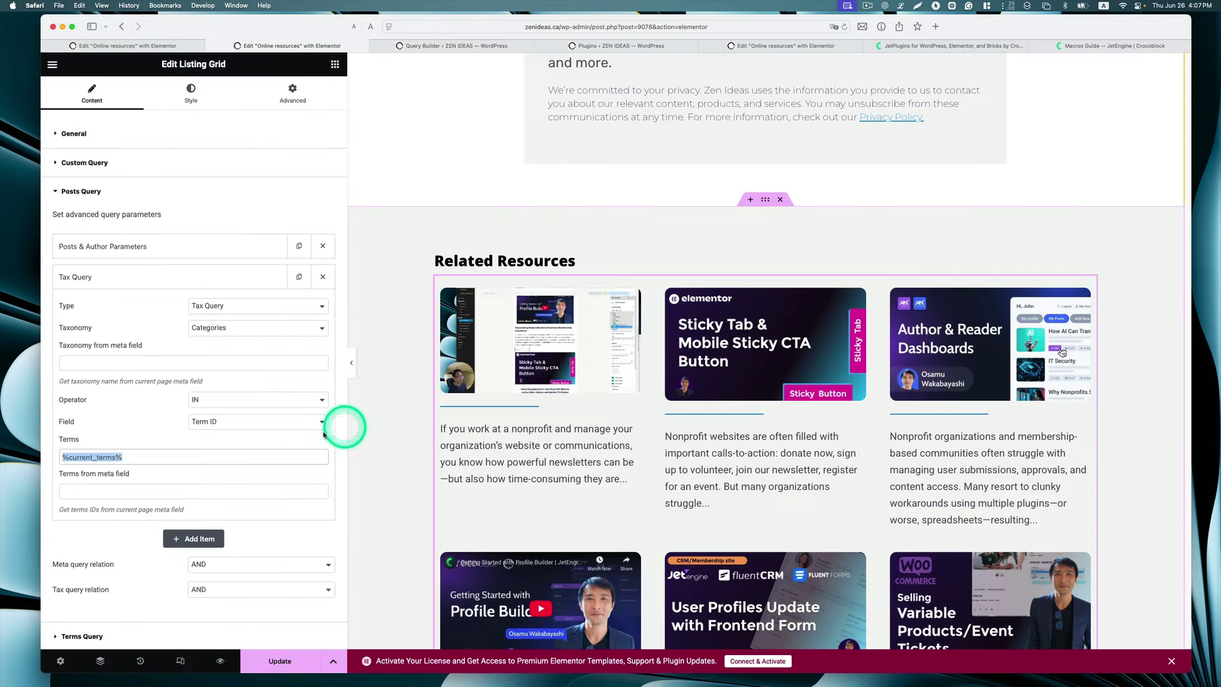
left_click(280, 660)
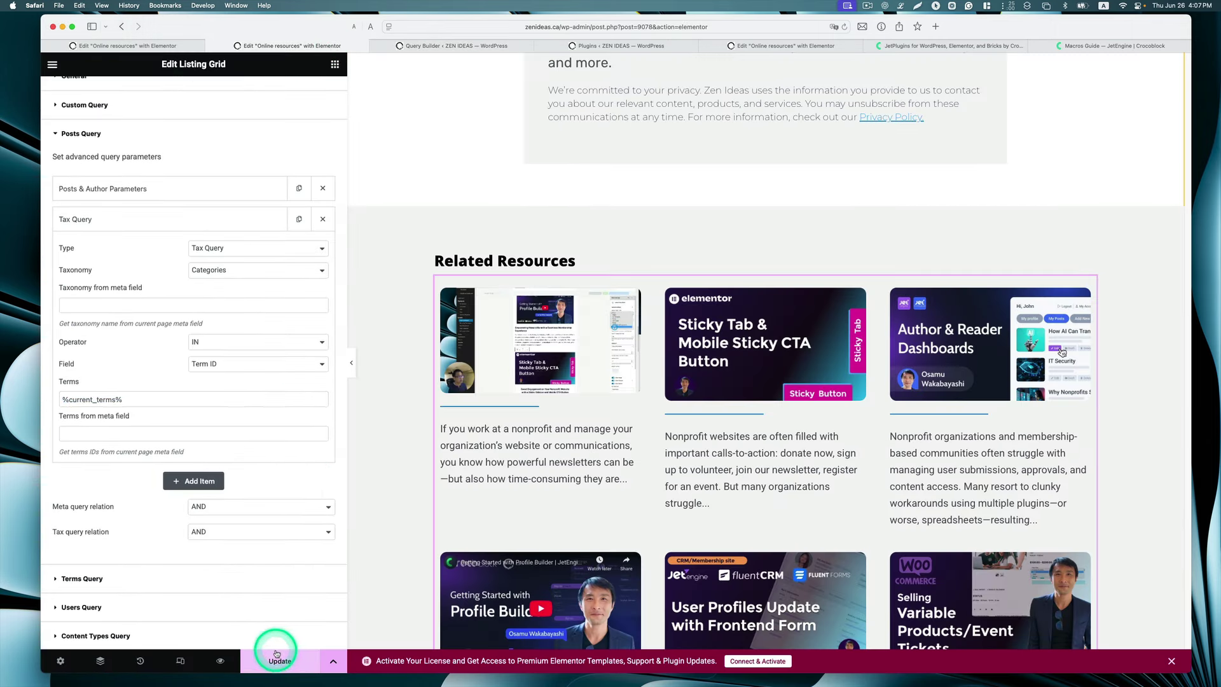
Add a third item to the grid's posts query and set its type to Order & Offset.
left_click(194, 482)
left_click(199, 321)
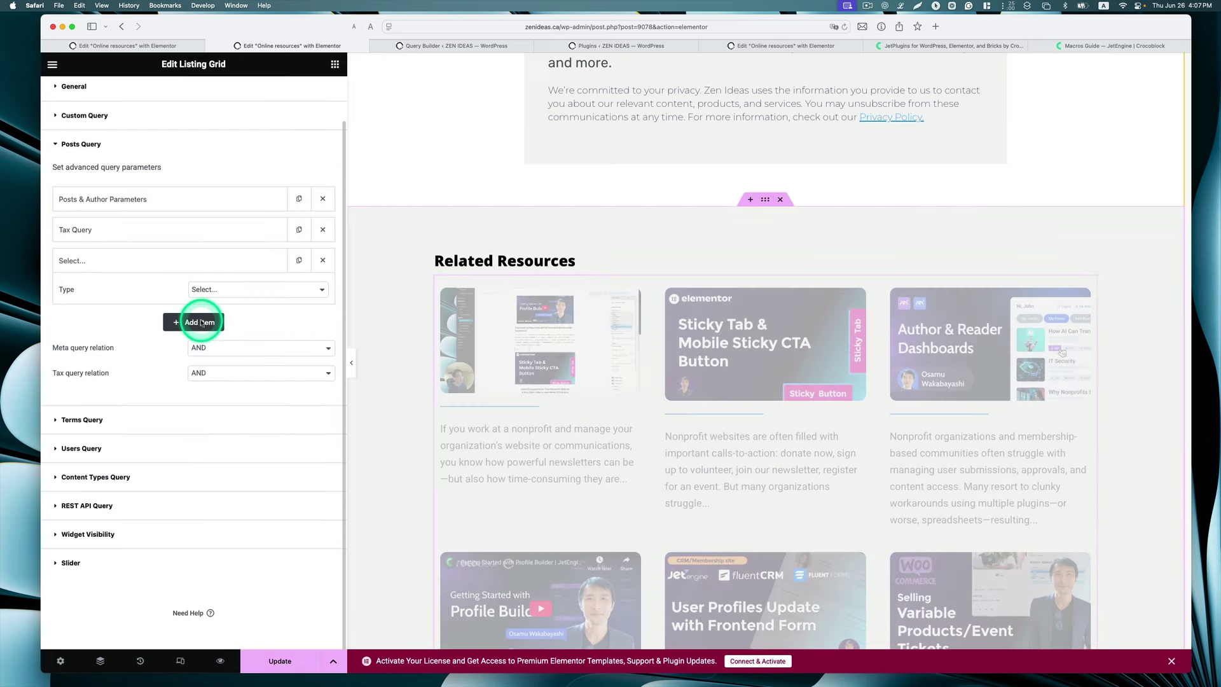
left_click(201, 321)
left_click(204, 288)
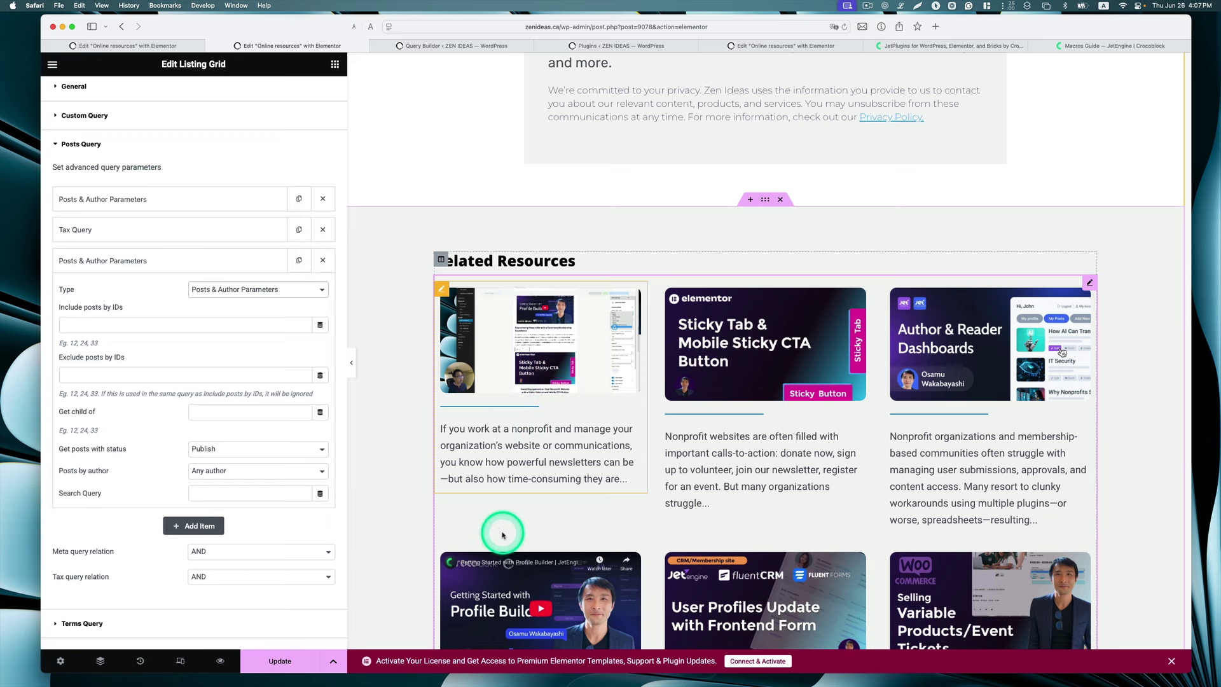
left_click(210, 289)
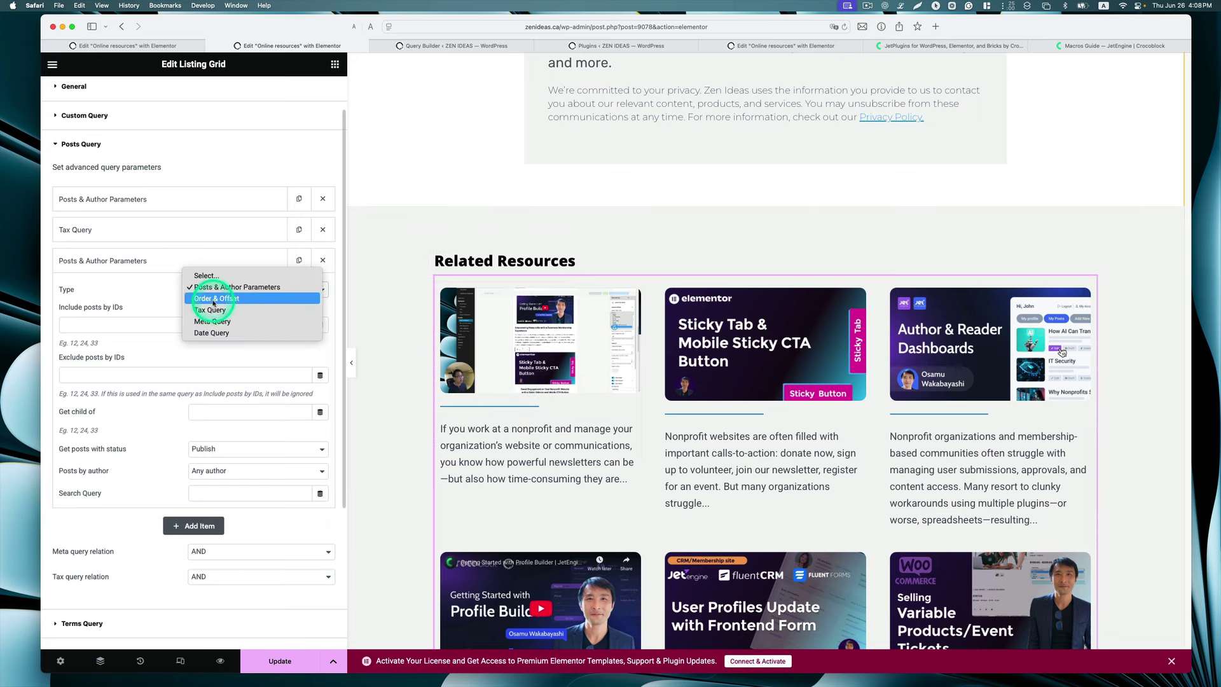
left_click(226, 294)
Try ascending order (ASC) by Date for the grid's posts.
left_click(286, 333)
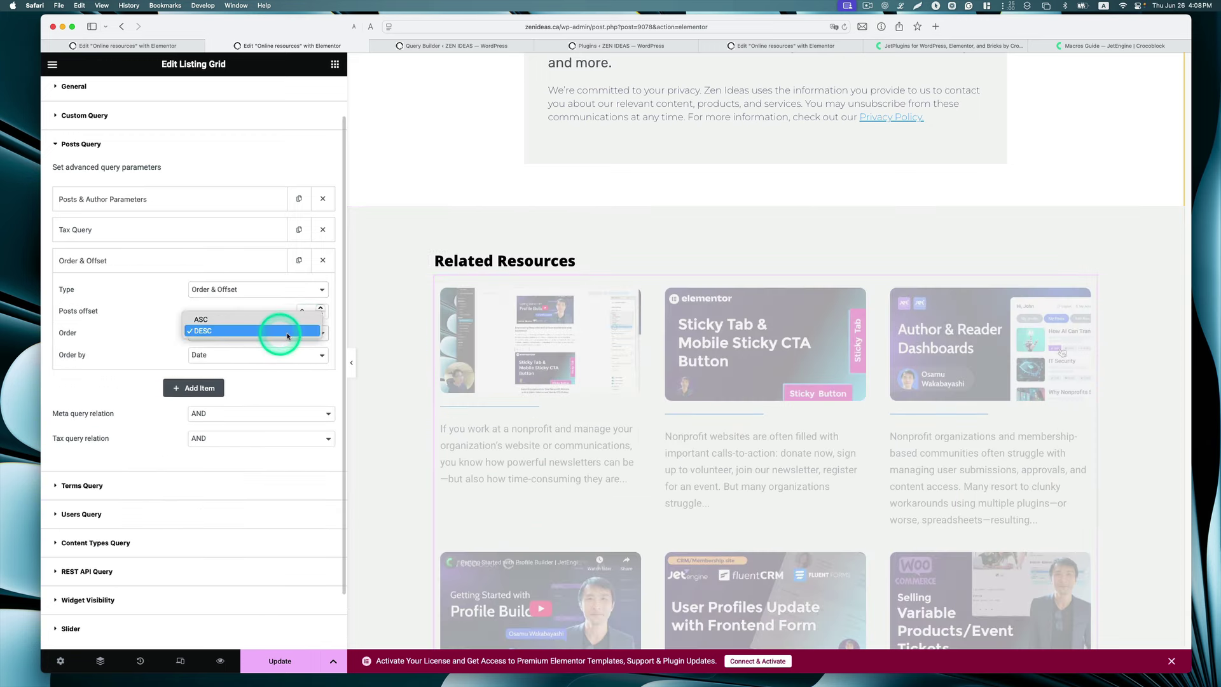
left_click(258, 319)
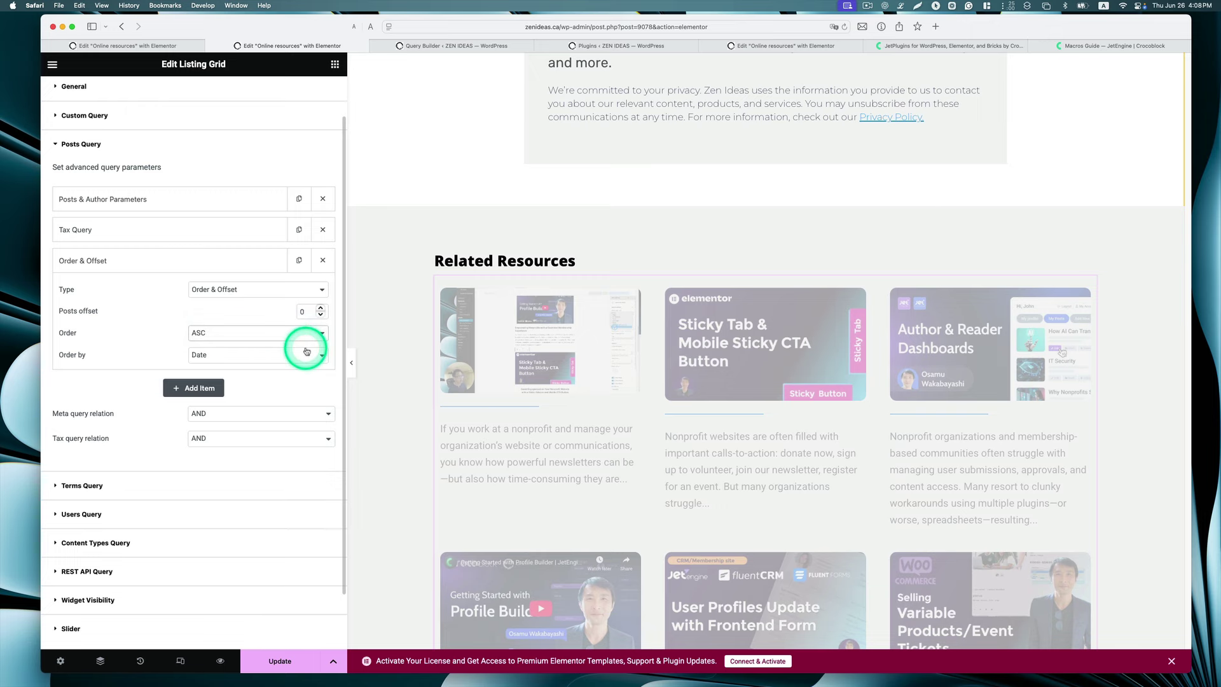
left_click(237, 360)
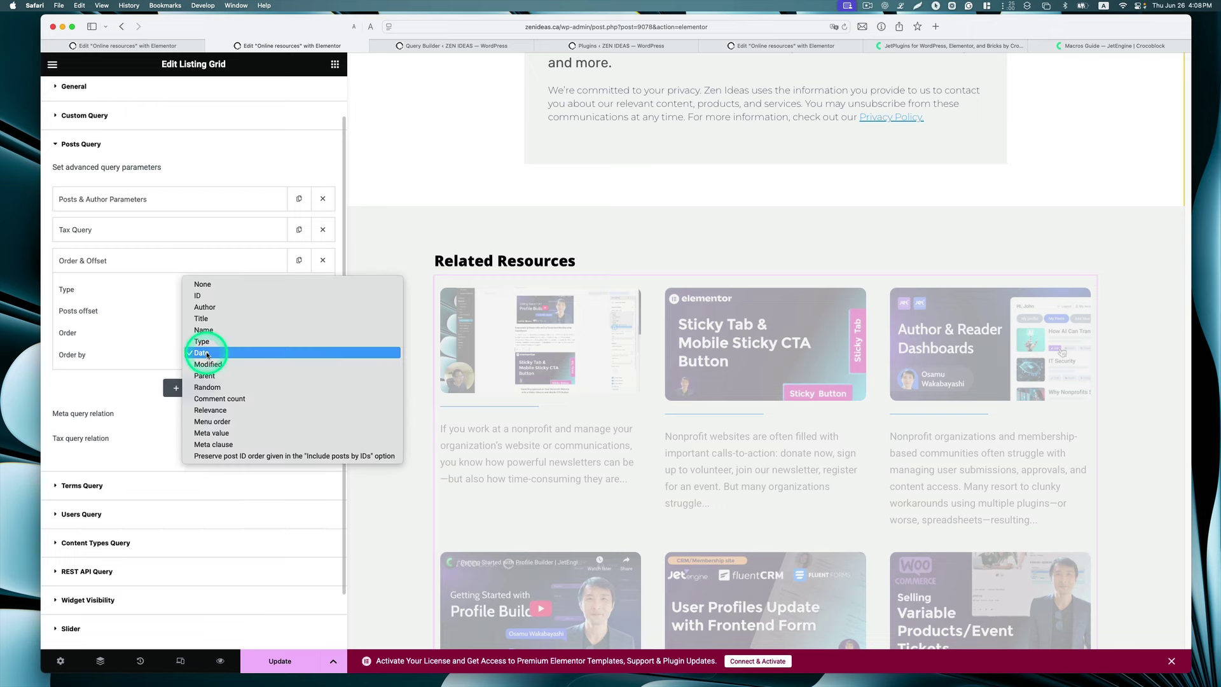
left_click(206, 354)
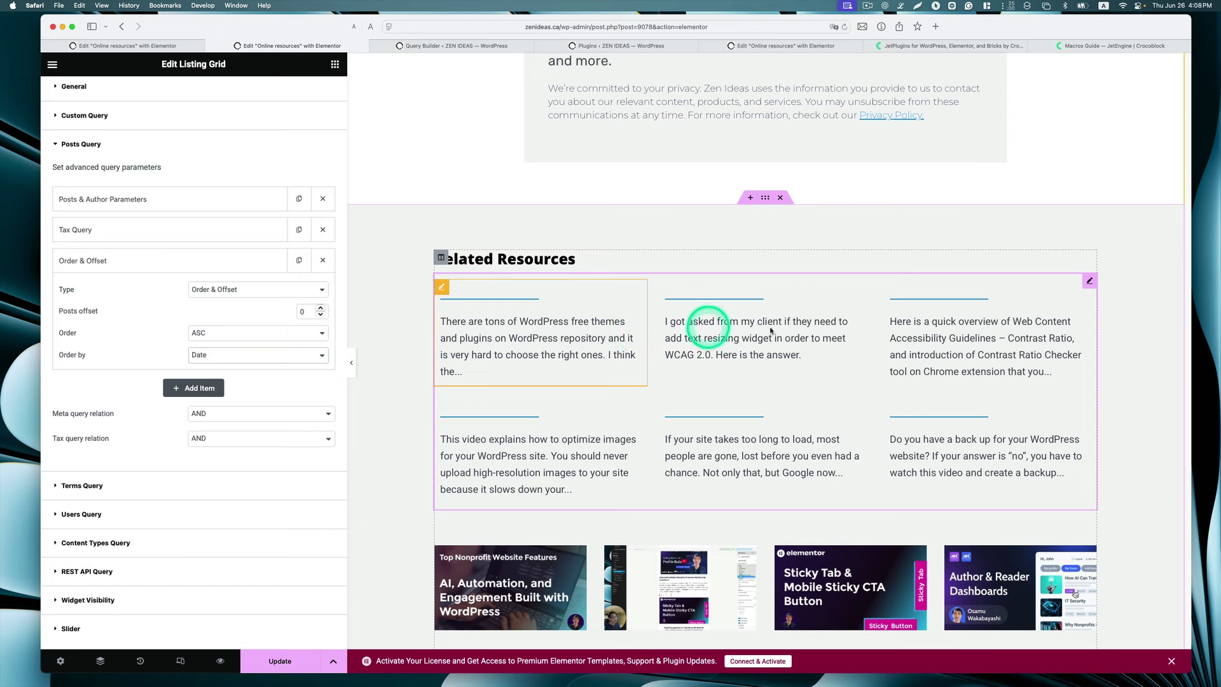
Set the posts' order to DESC with Date as the sort criterion, and review the related resources in the grid.
left_click(267, 365)
left_click(252, 354)
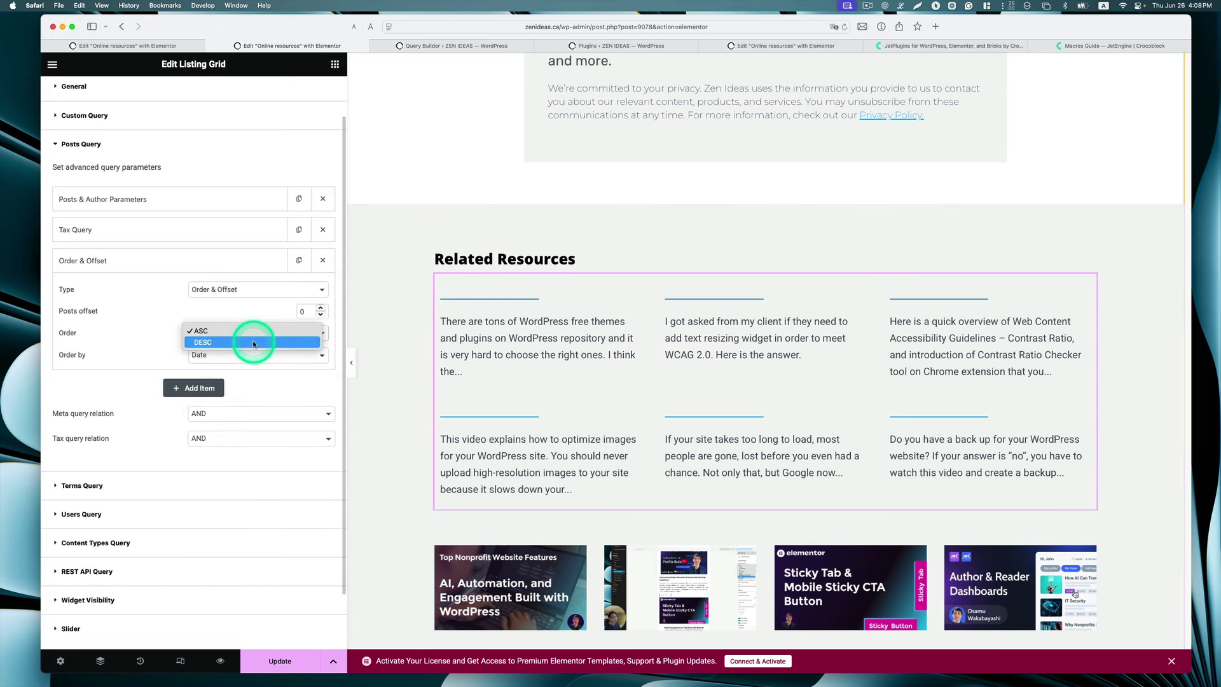
left_click(250, 342)
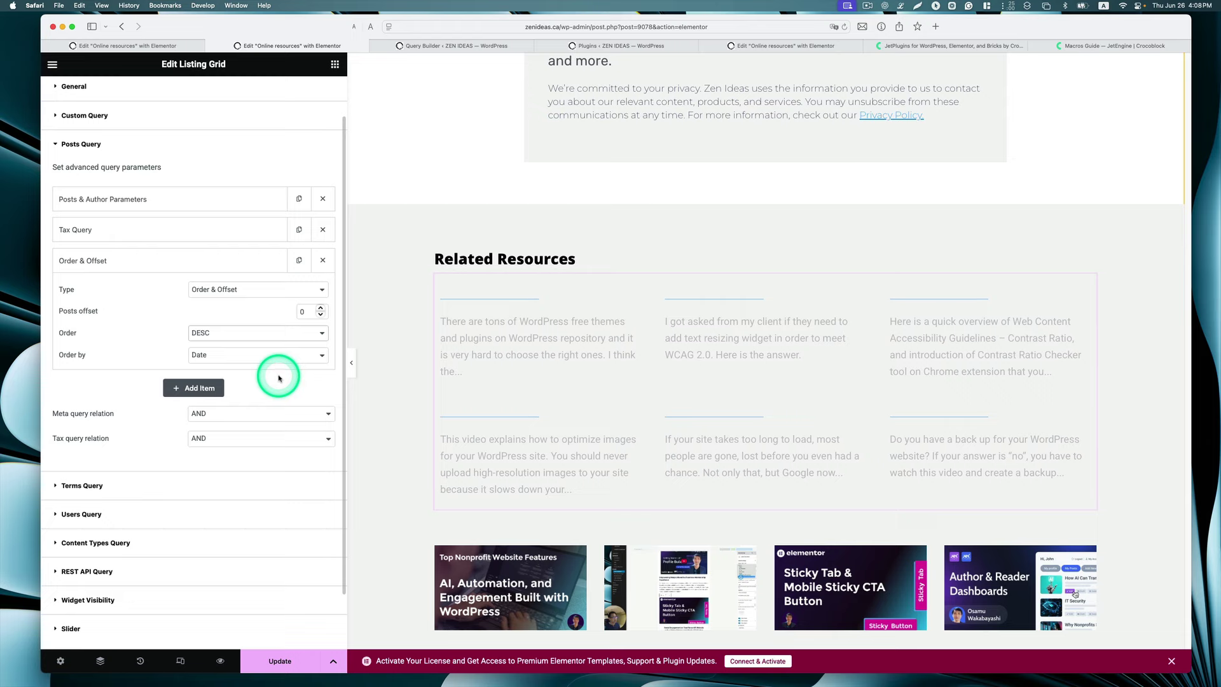
scroll(715, 432, "down", 5)
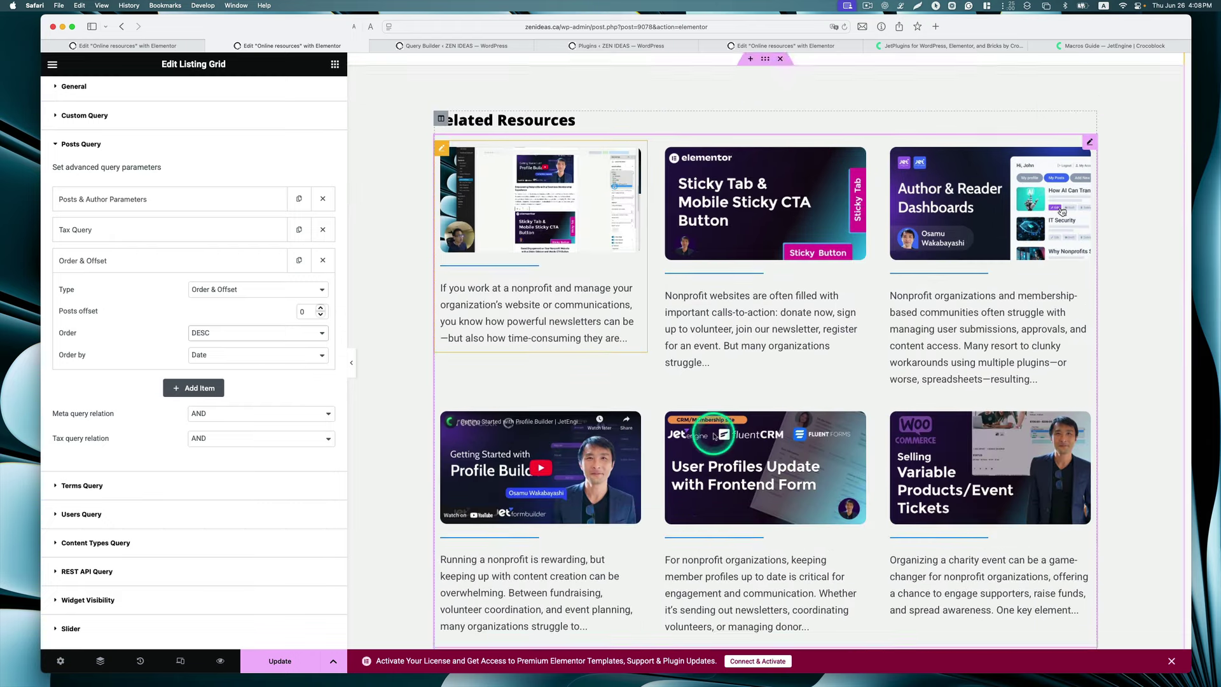
Set the number of posts in the Related Resources listing grid to 3.
scroll(716, 436, "up", 3)
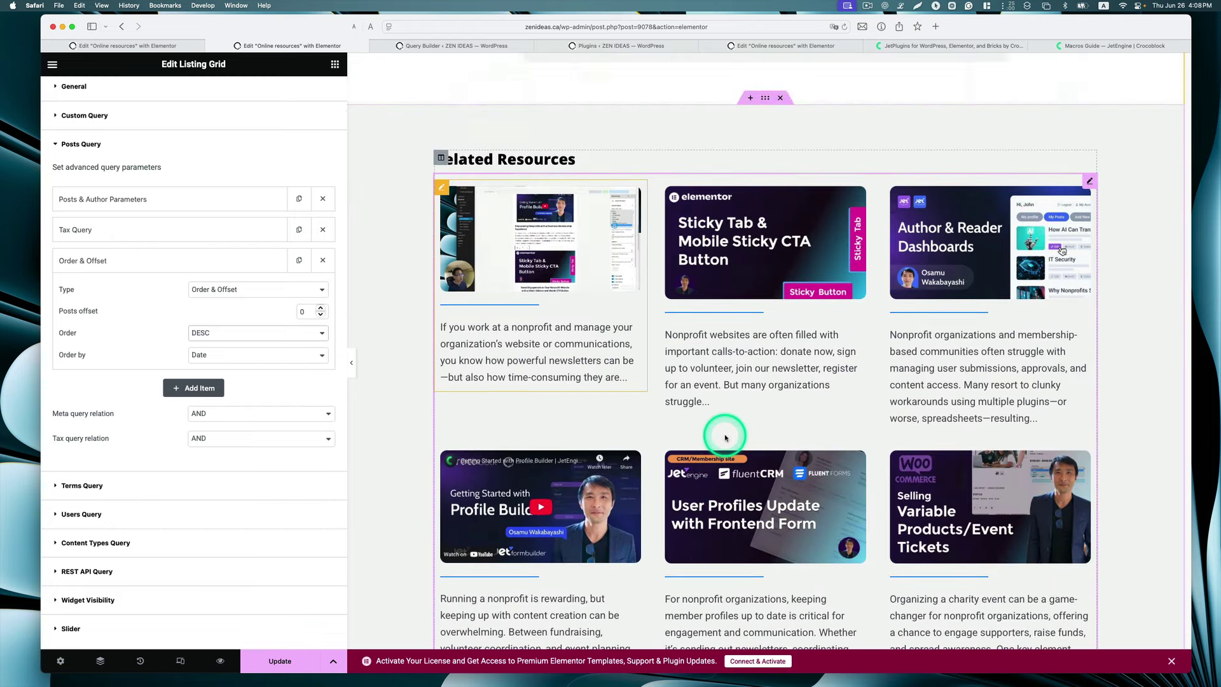
scroll(723, 437, "up", 3)
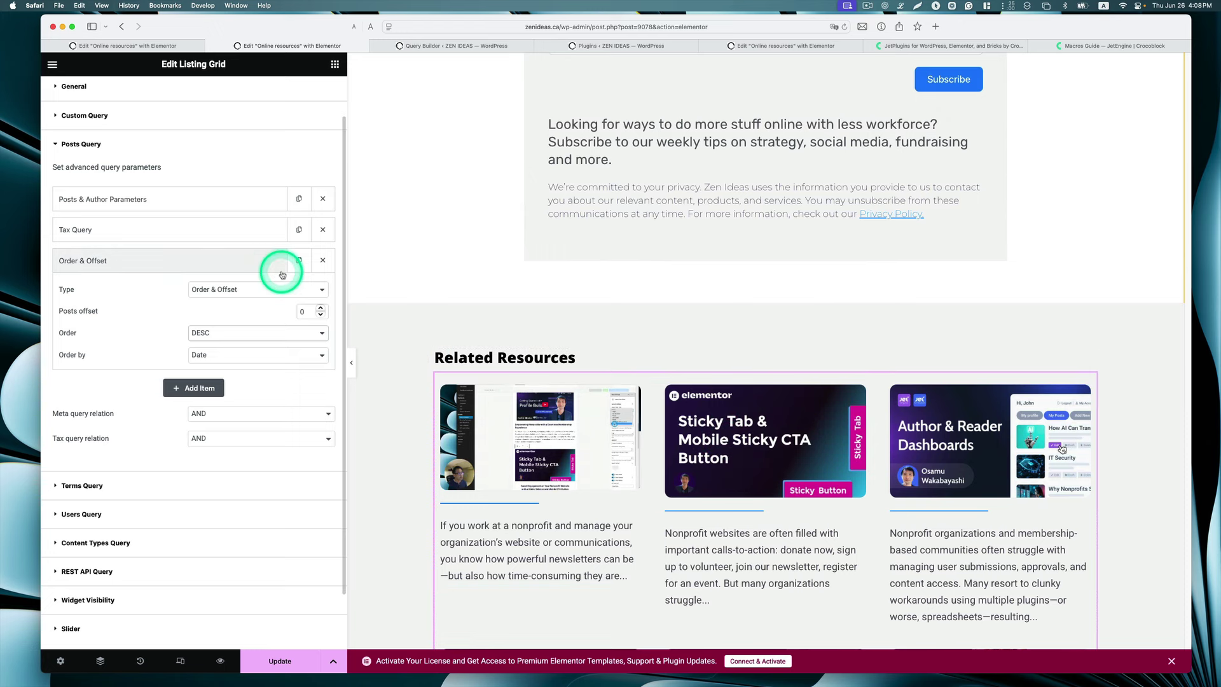
left_click(156, 87)
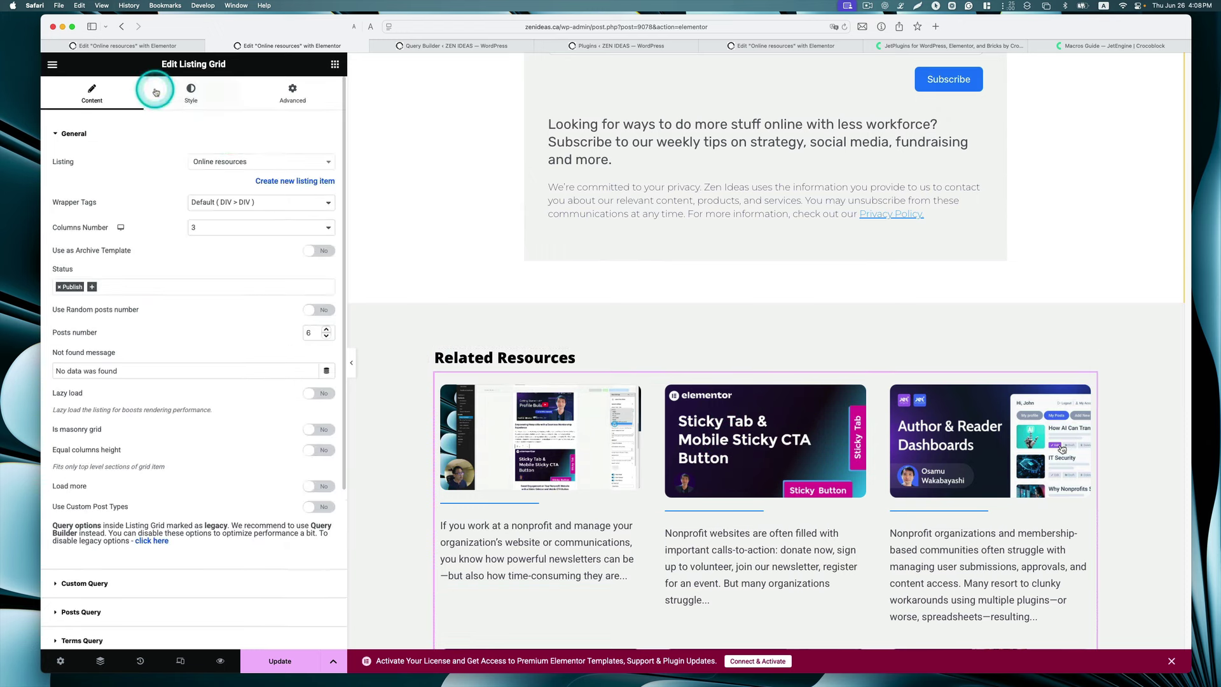
scroll(525, 325, "down", 3)
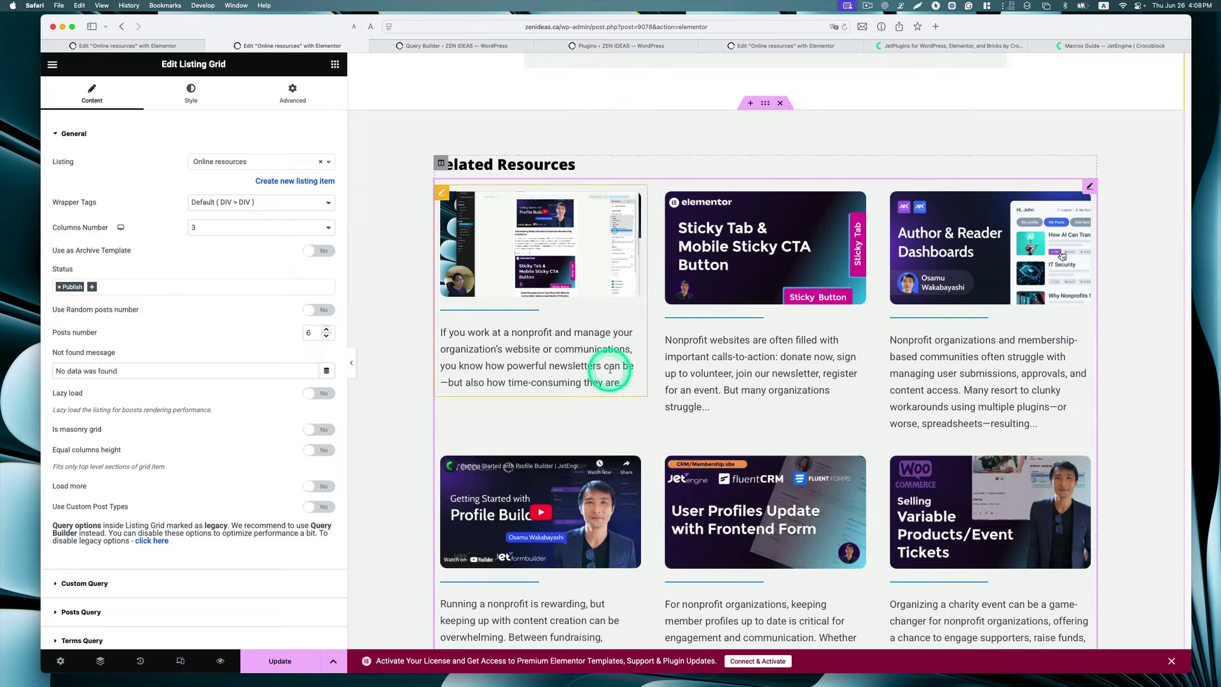
scroll(606, 368, "up", 2)
left_click(242, 227)
left_click(271, 228)
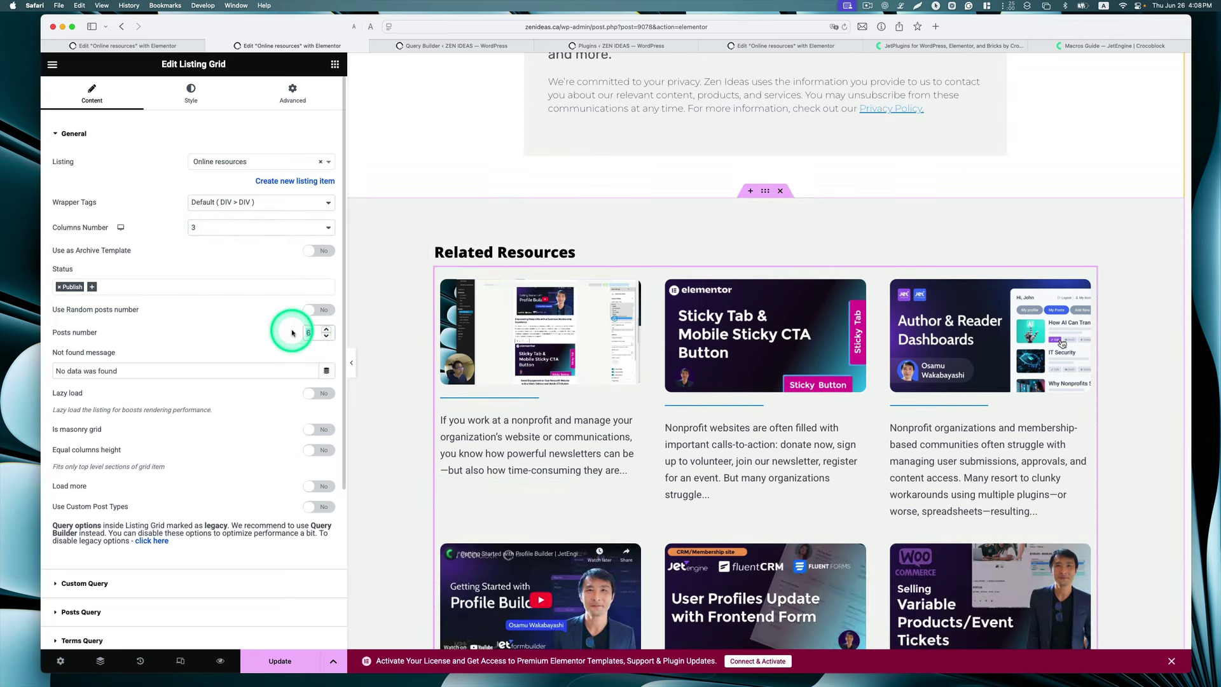
type("4")
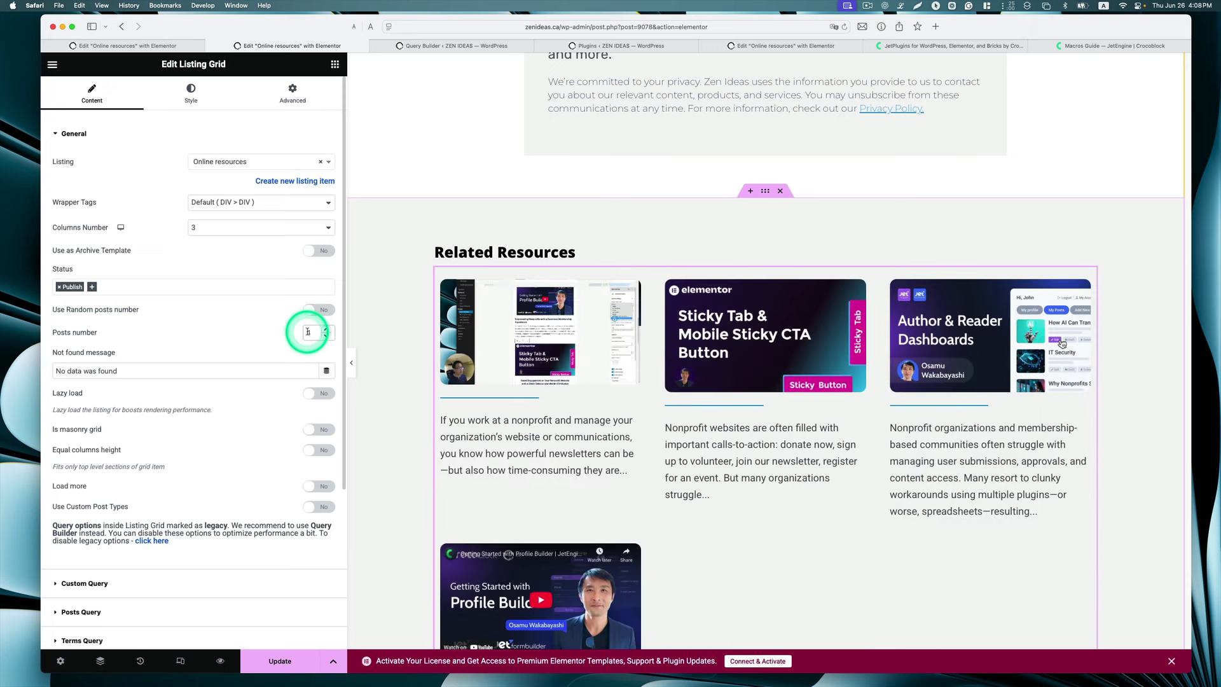
type("3")
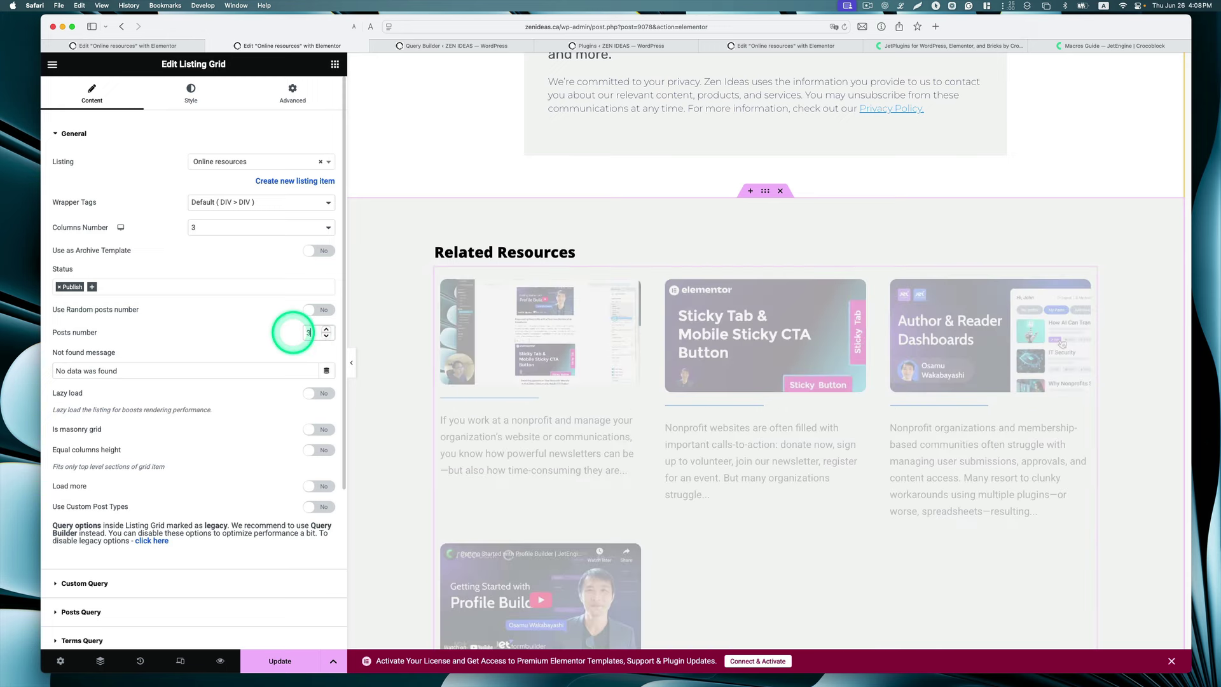
left_click(551, 340)
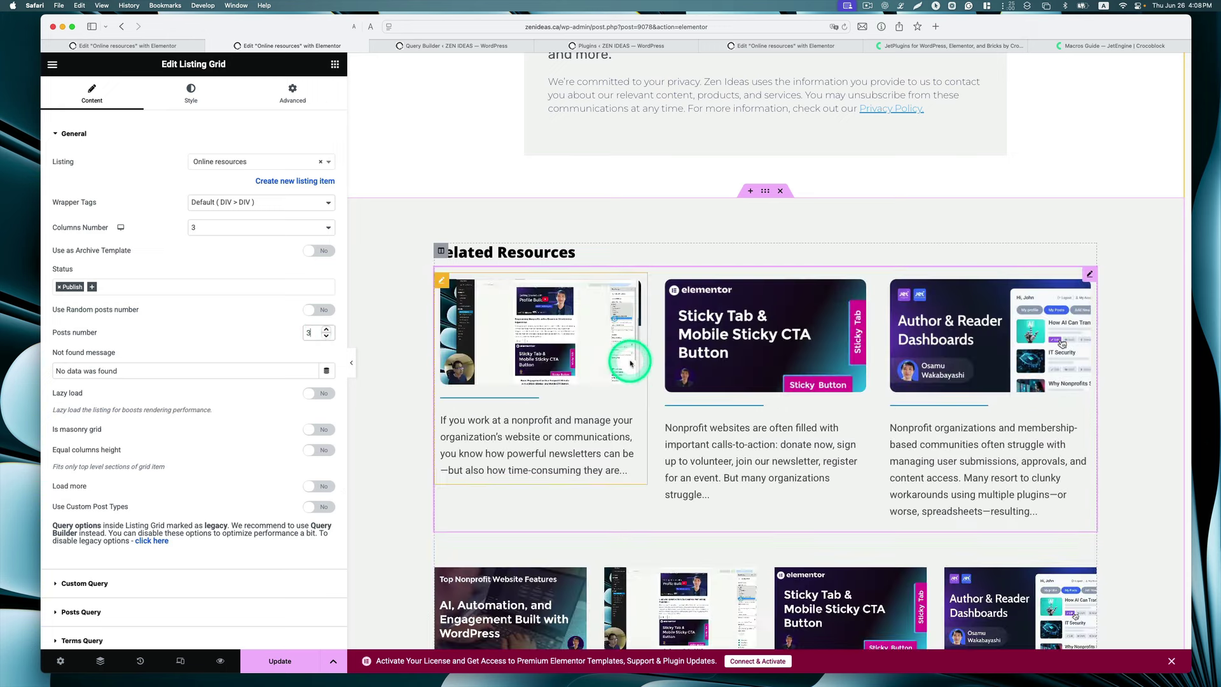
Review the Related Resources grid against the older post row beneath it and save the page.
scroll(632, 363, "down", 5)
scroll(586, 230, "up", 2)
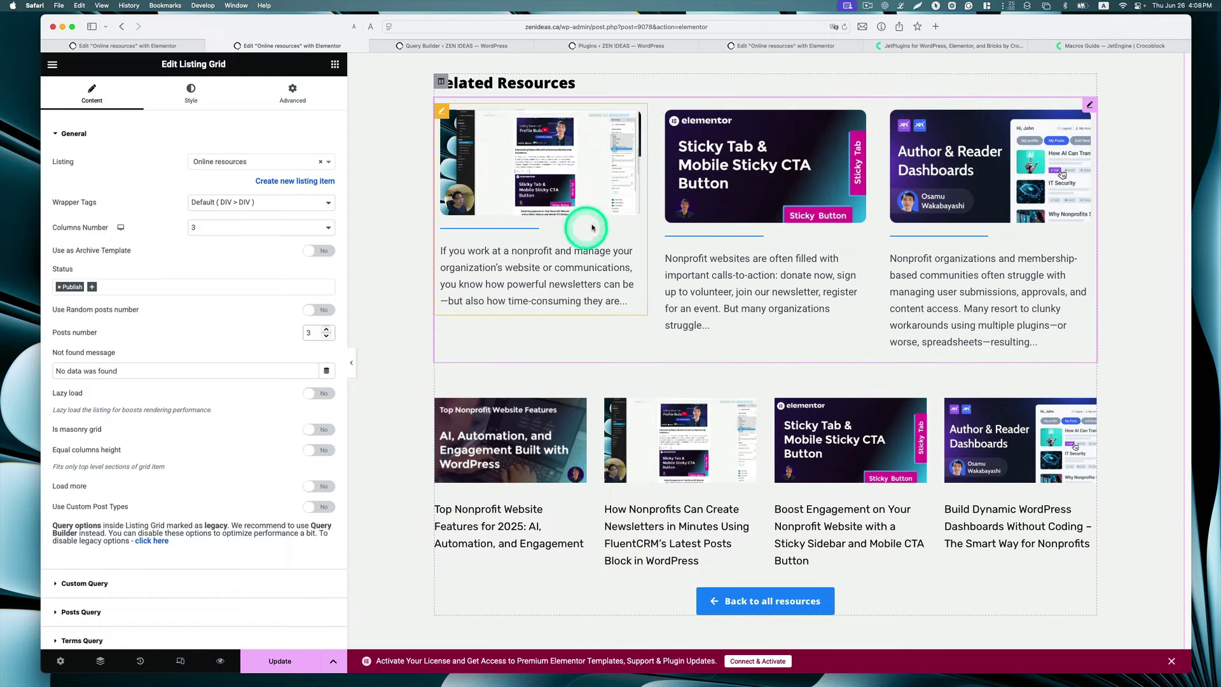
scroll(934, 194, "up", 1)
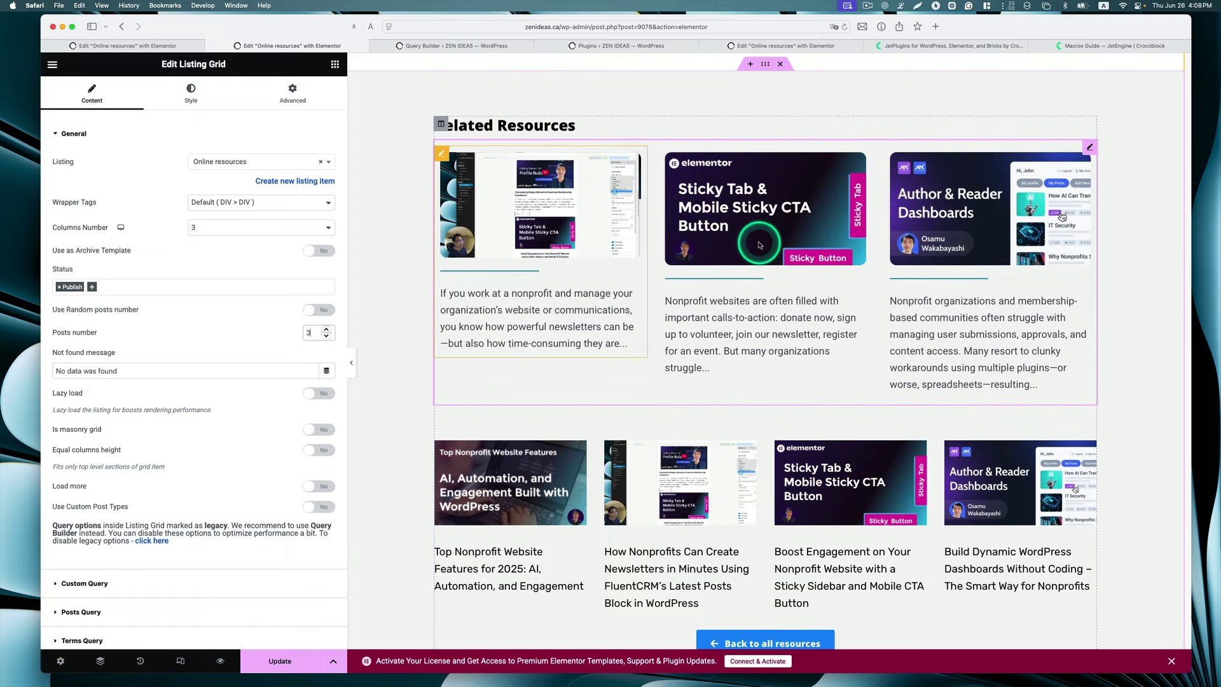
scroll(760, 246, "down", 1)
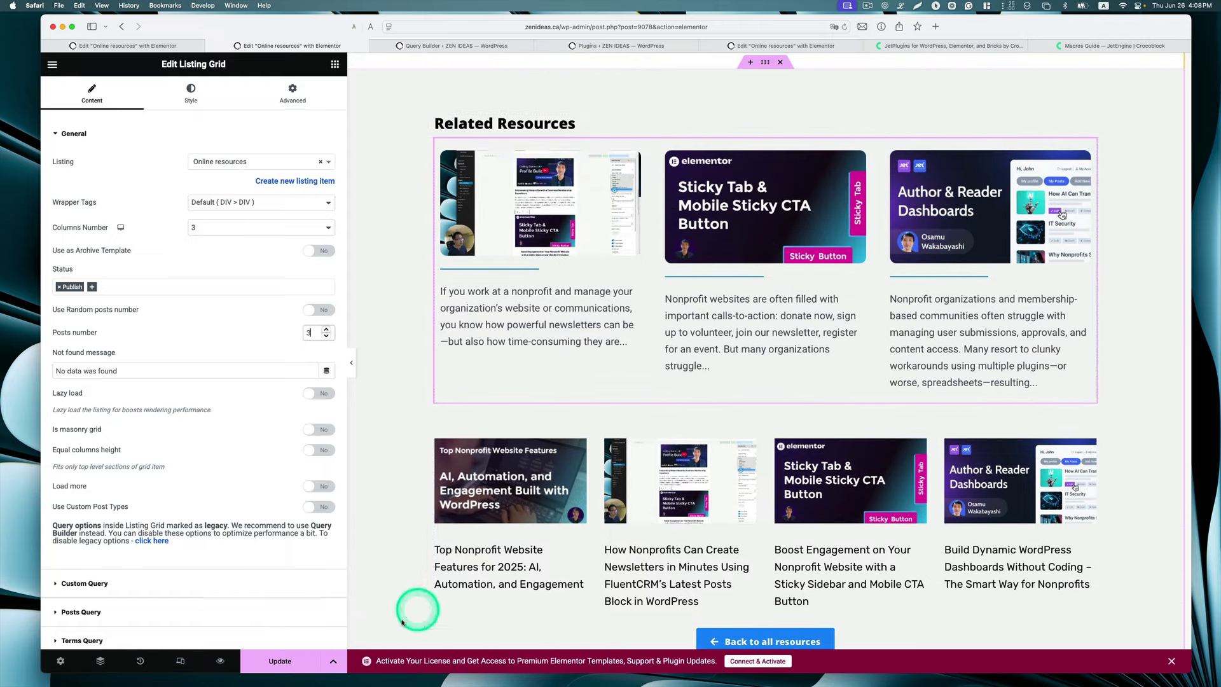
left_click(299, 659)
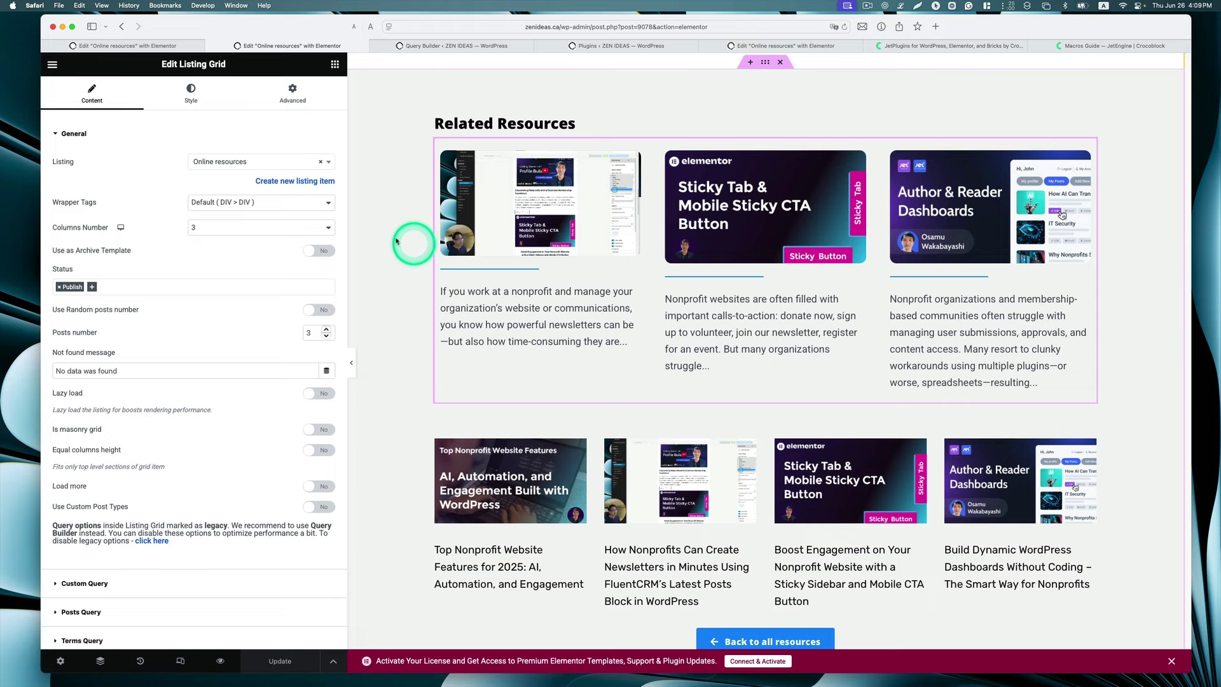
Enable the custom query option for the listing grid with the Related online resources query and check the listed posts.
left_click(108, 584)
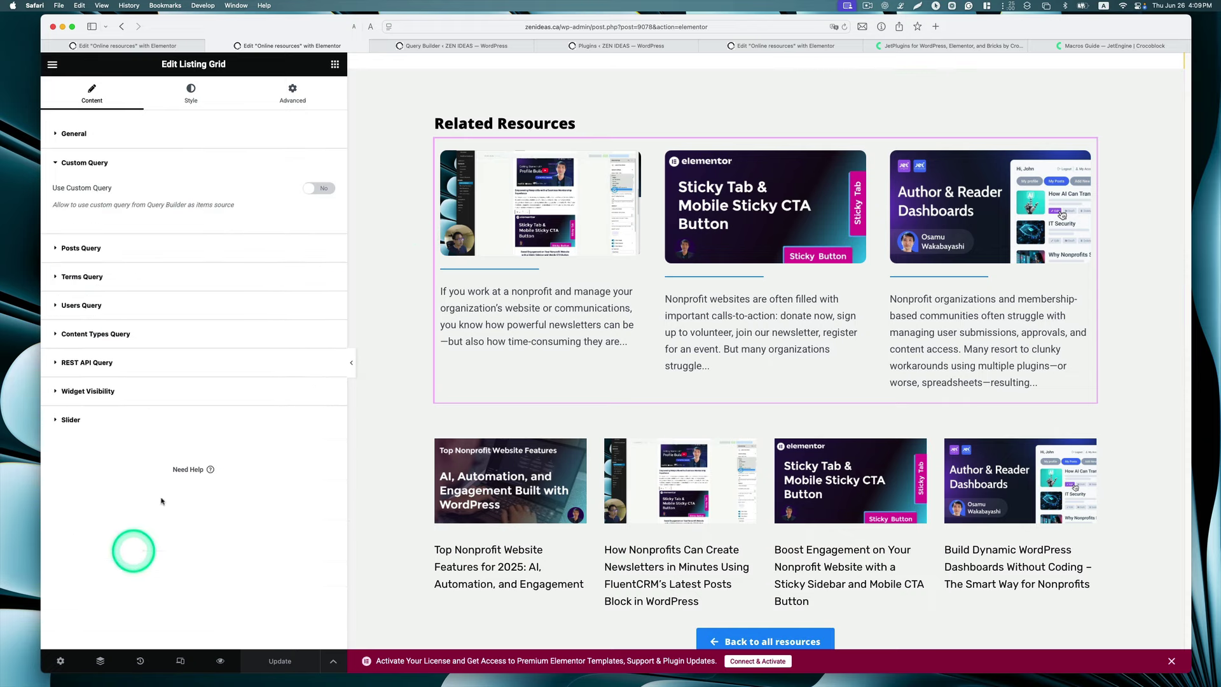
left_click(318, 188)
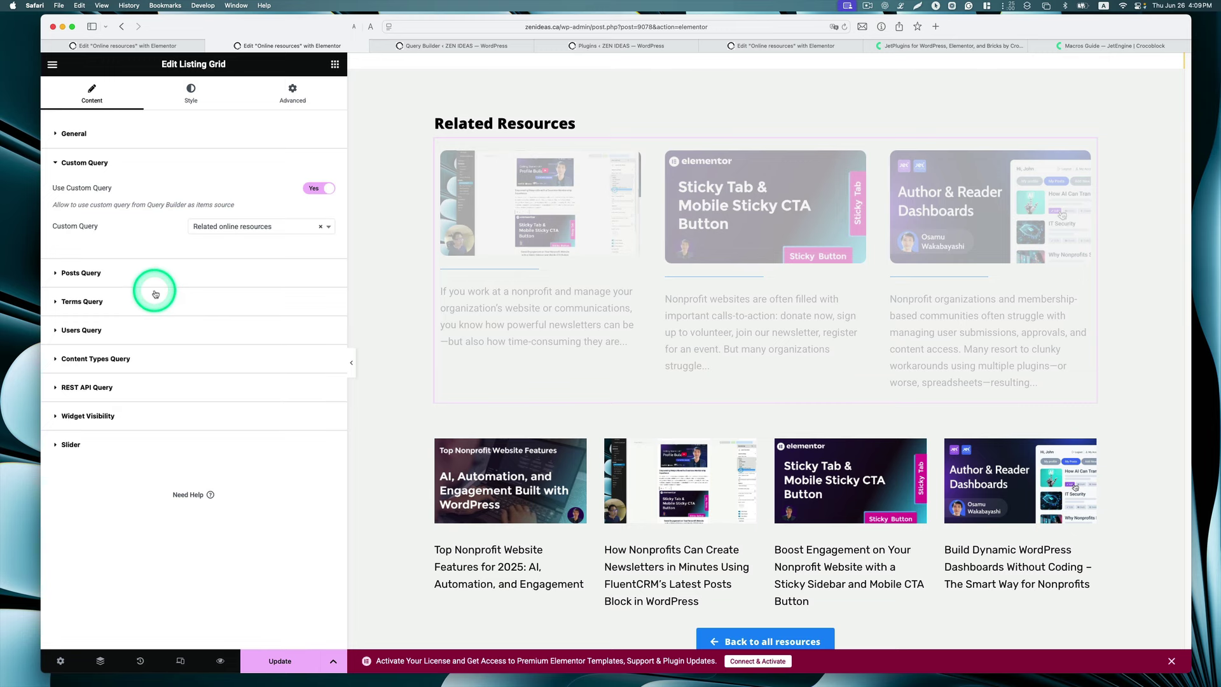
scroll(729, 326, "down", 1)
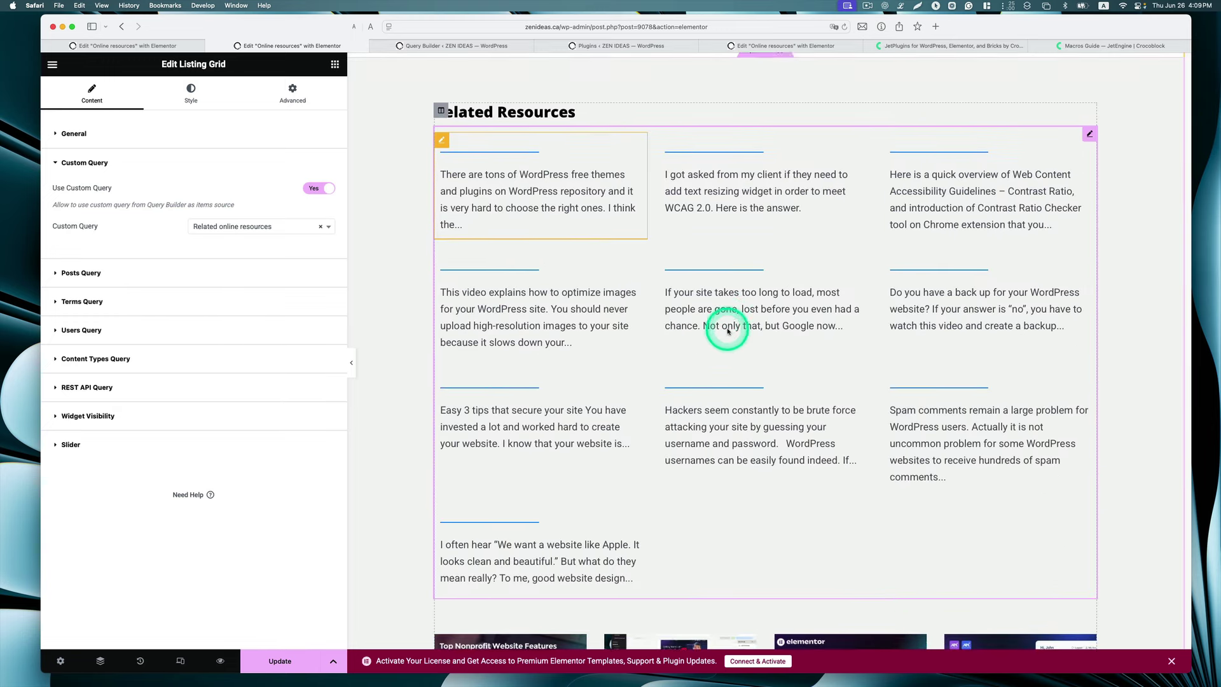
scroll(724, 318, "up", 2)
In Query Builder, set the date order of the Related online resources query to From highest to lowest values and update the query.
left_click(469, 45)
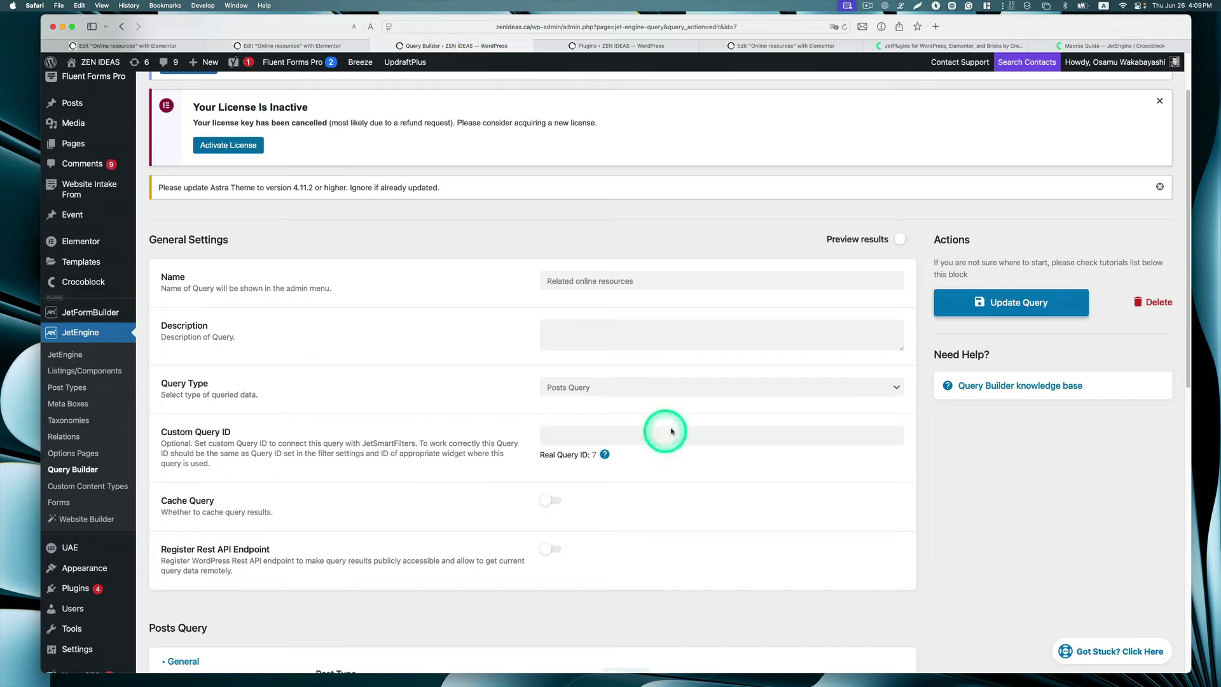
scroll(679, 425, "down", 5)
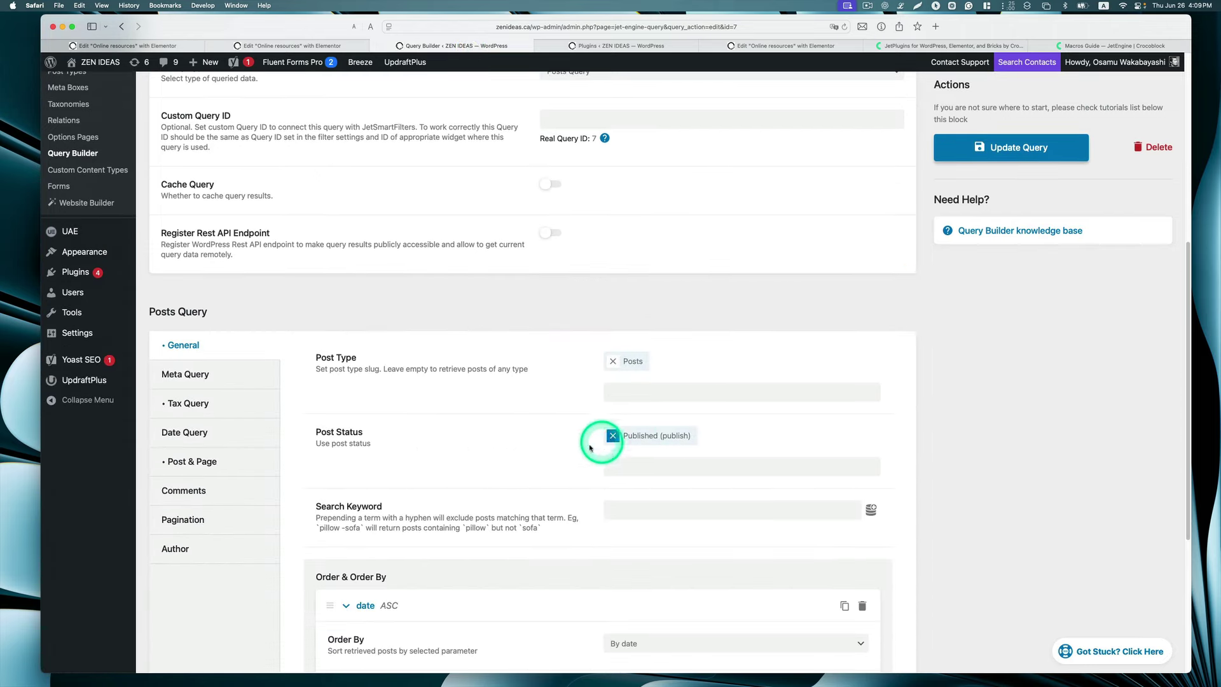
left_click(257, 469)
scroll(592, 456, "down", 3)
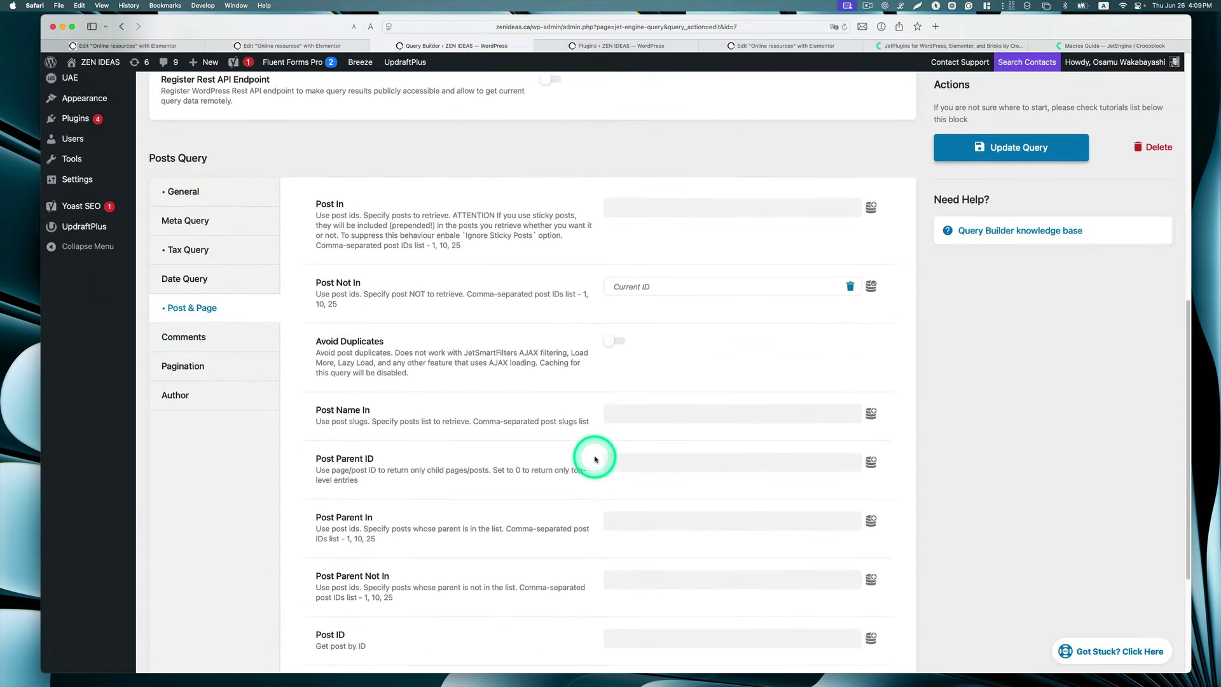
left_click(240, 197)
scroll(715, 414, "down", 1)
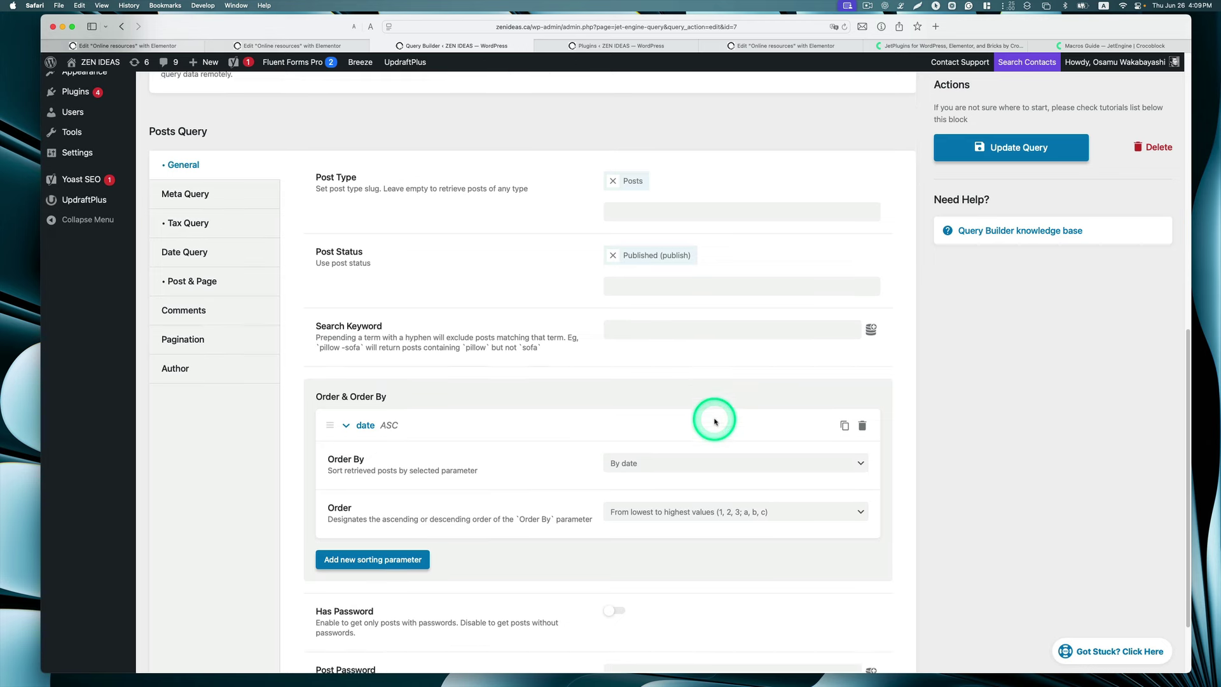
left_click(730, 498)
left_click(727, 508)
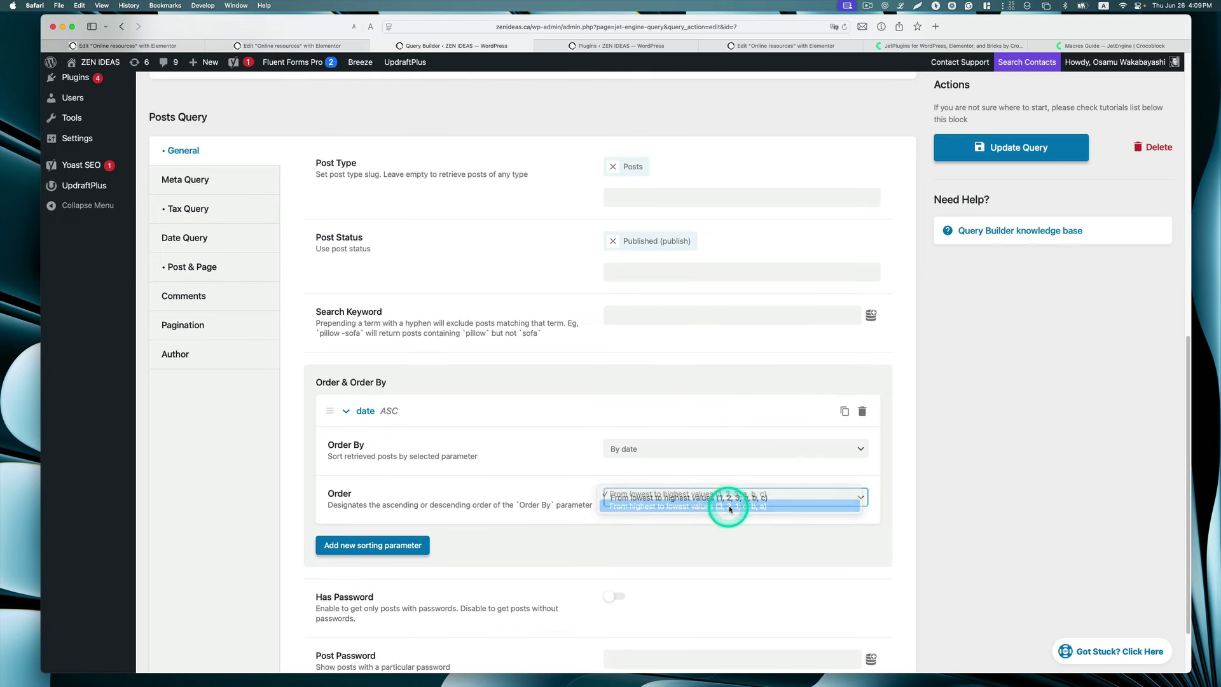
left_click(1019, 140)
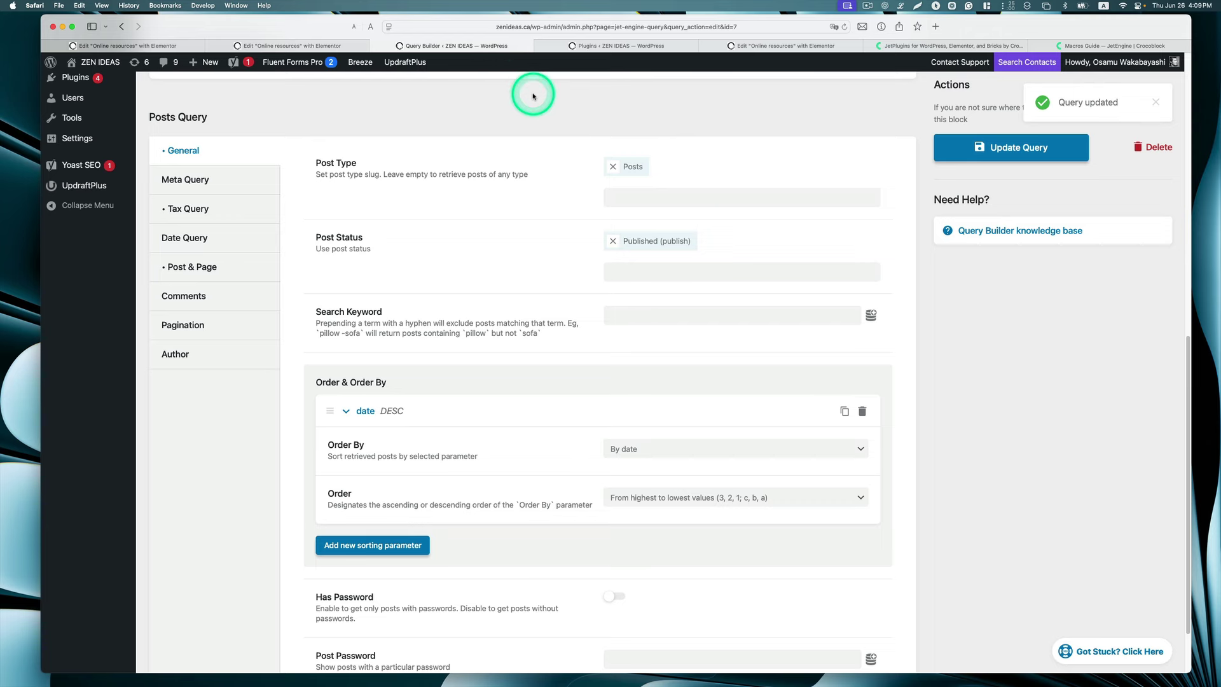
left_click(983, 147)
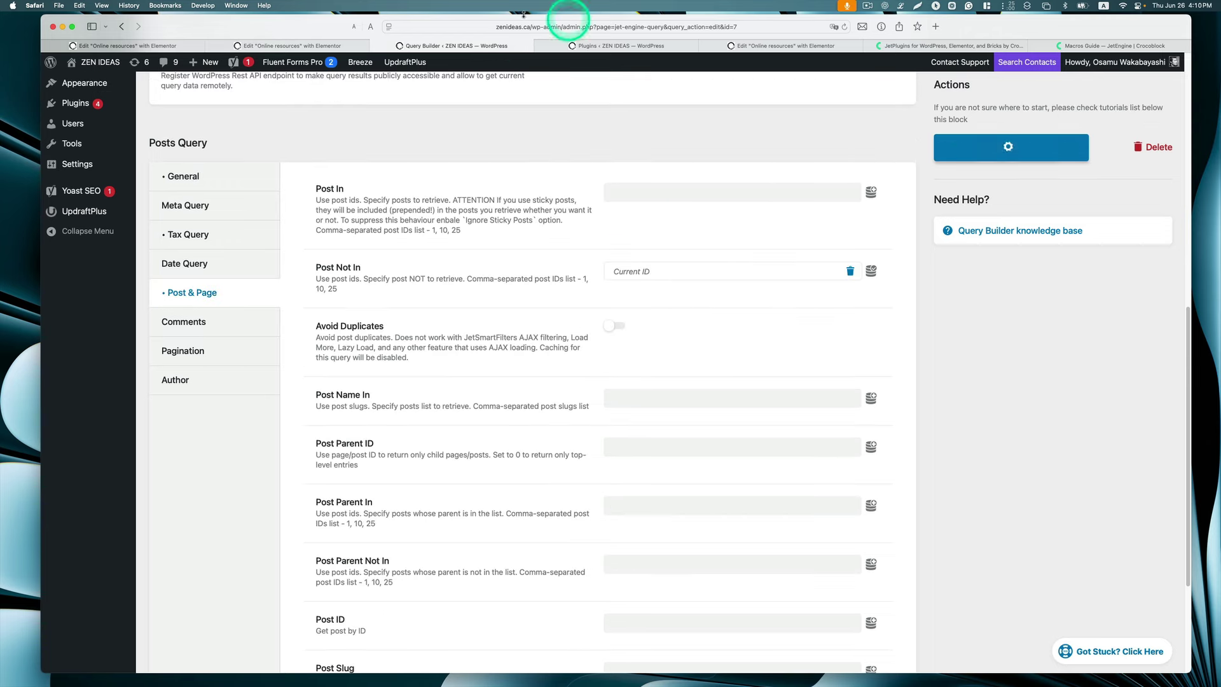
Return to the Elementor page, save it with the custom query enabled, reload it and check the Related Resources grid.
left_click(293, 47)
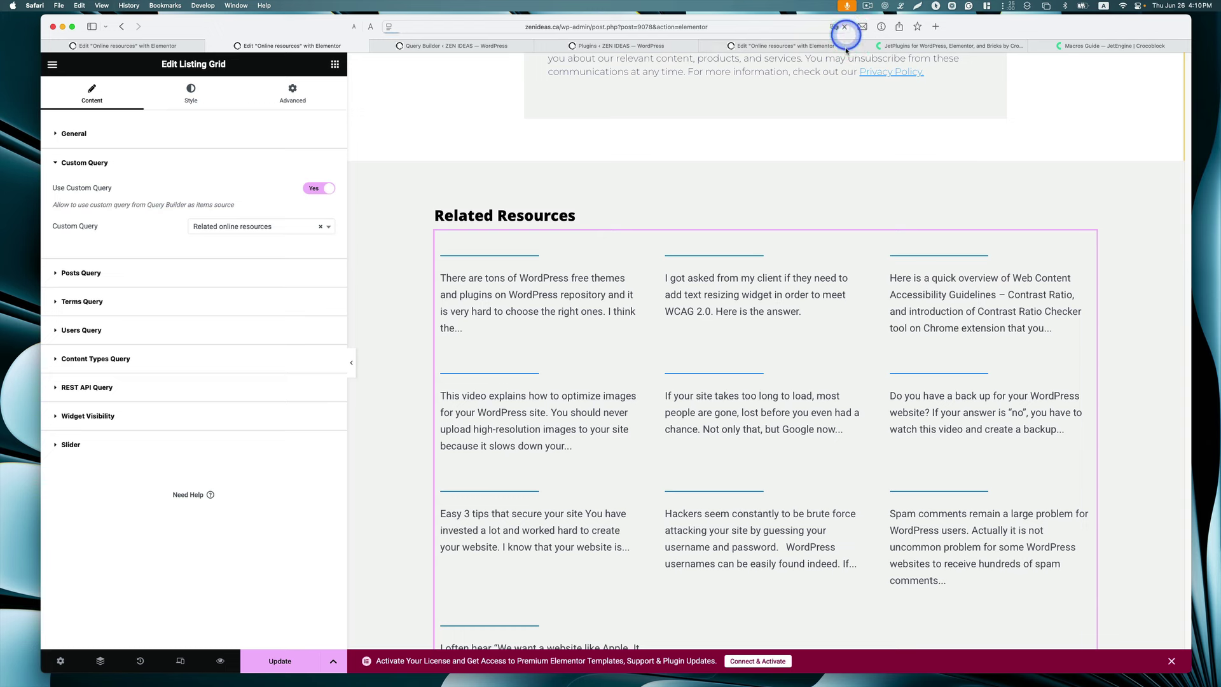
left_click(845, 29)
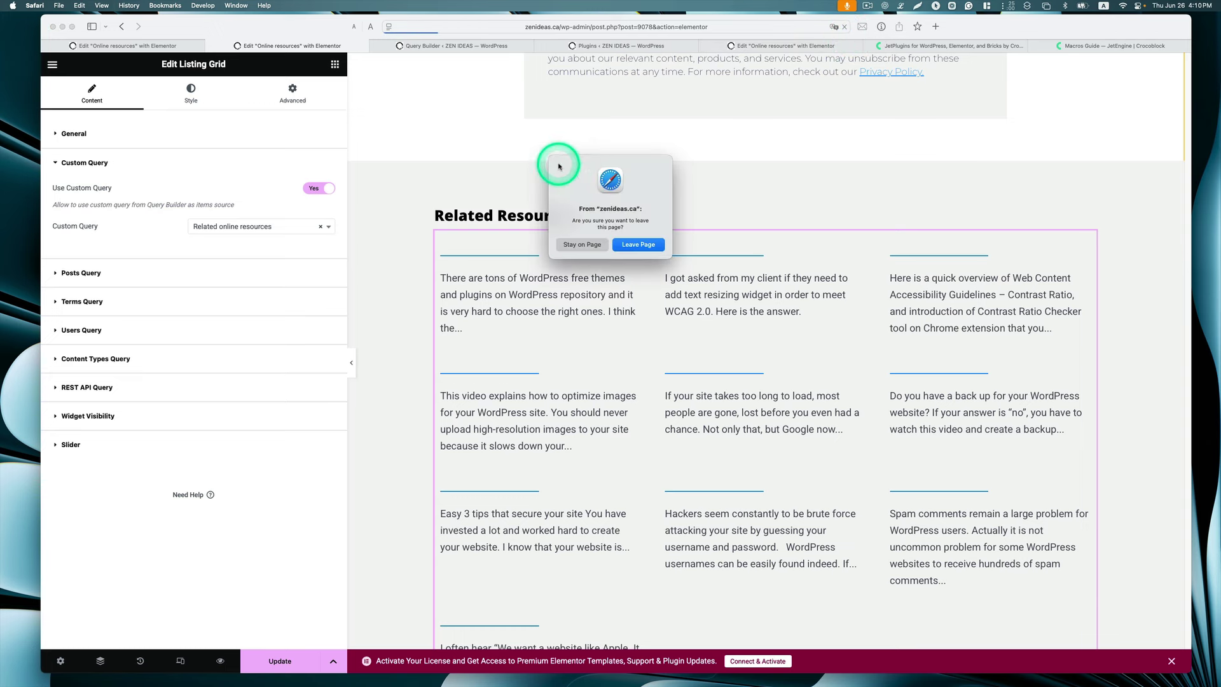
left_click(595, 245)
left_click(293, 655)
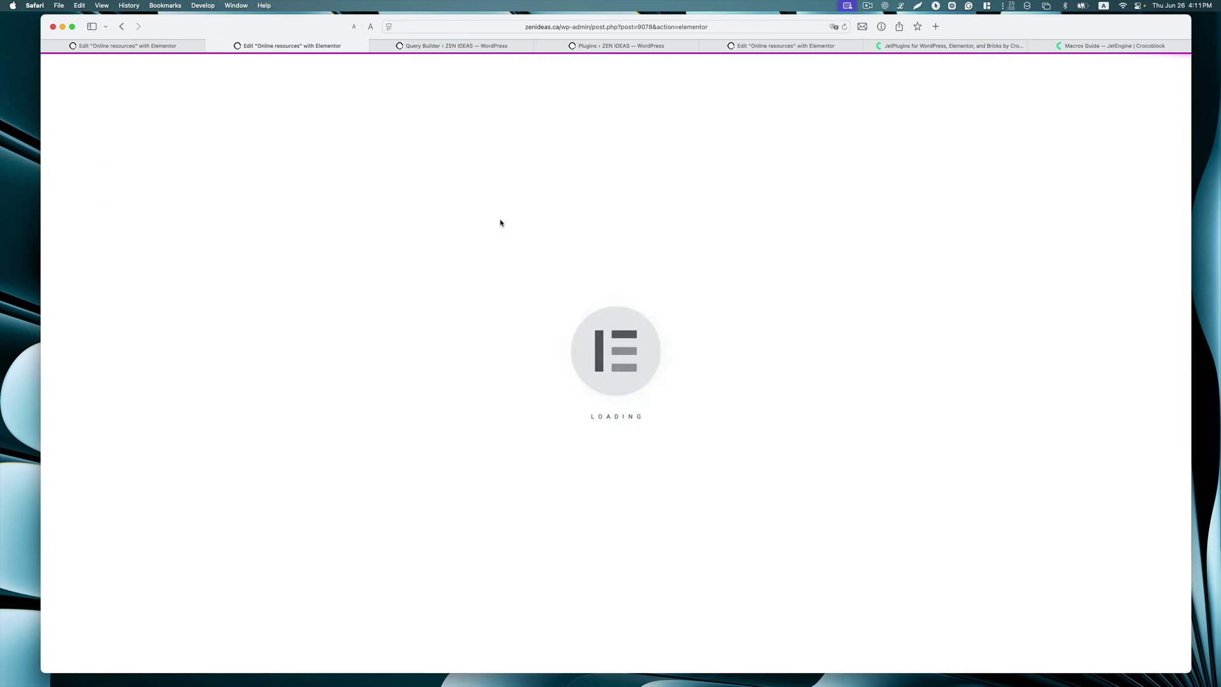
scroll(949, 368, "down", 20)
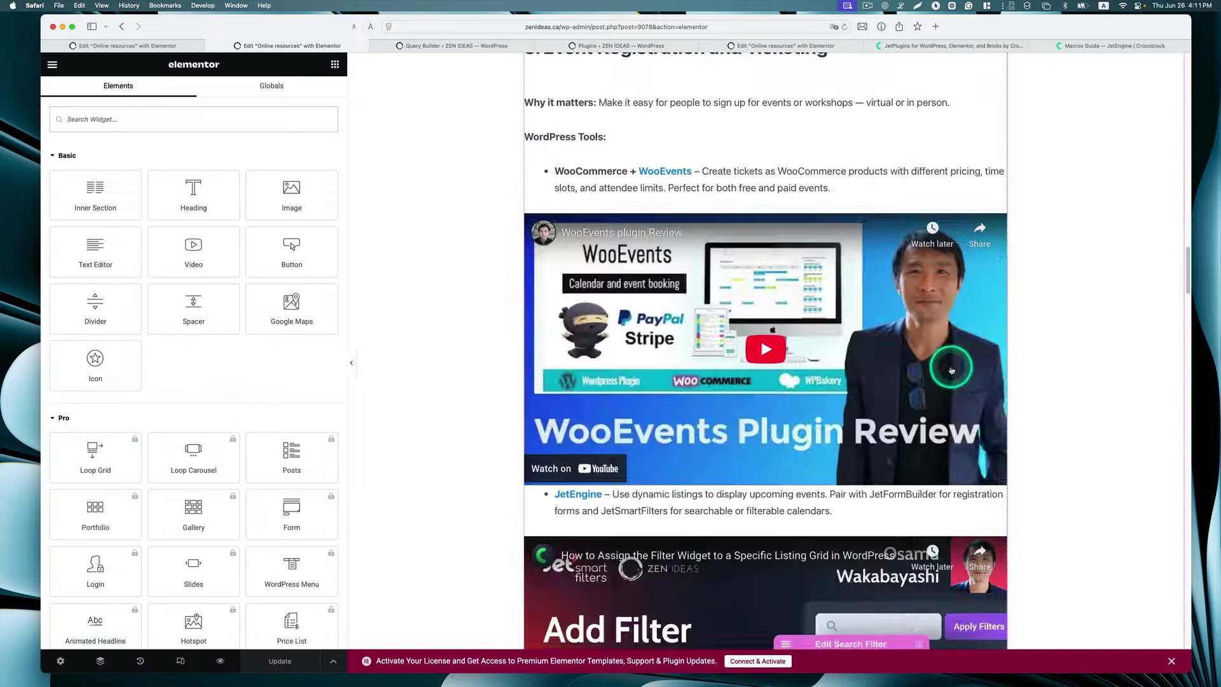
scroll(951, 364, "down", 8)
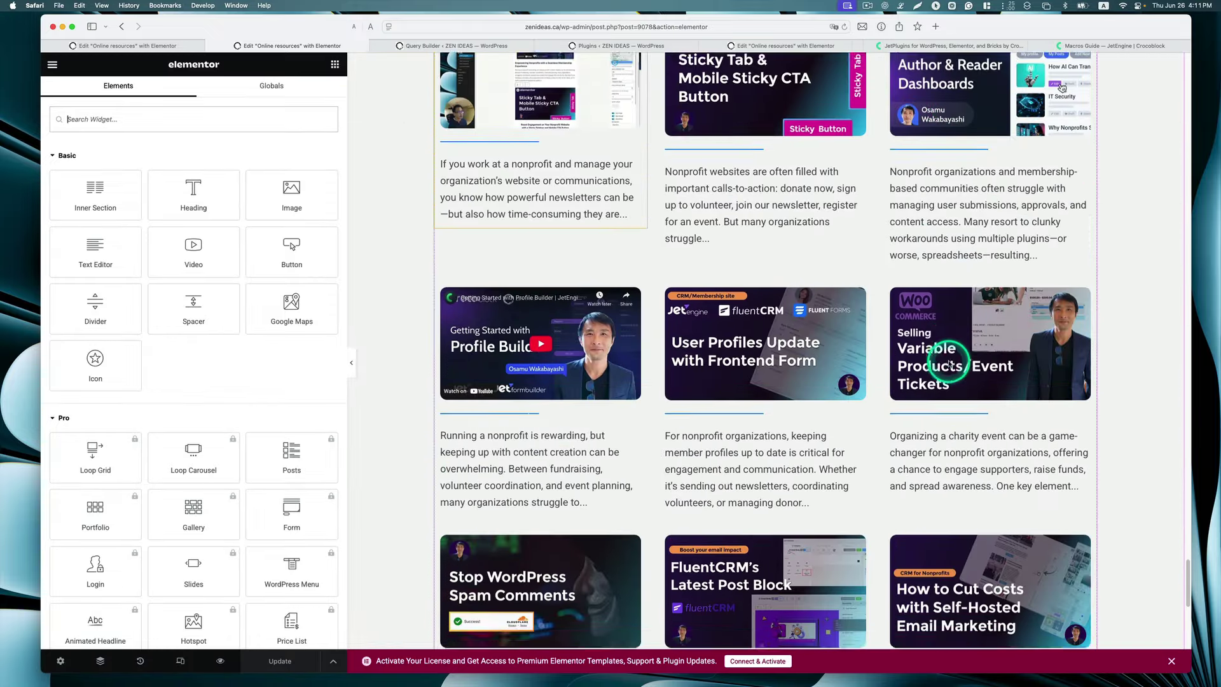
scroll(947, 363, "up", 11)
scroll(947, 363, "down", 6)
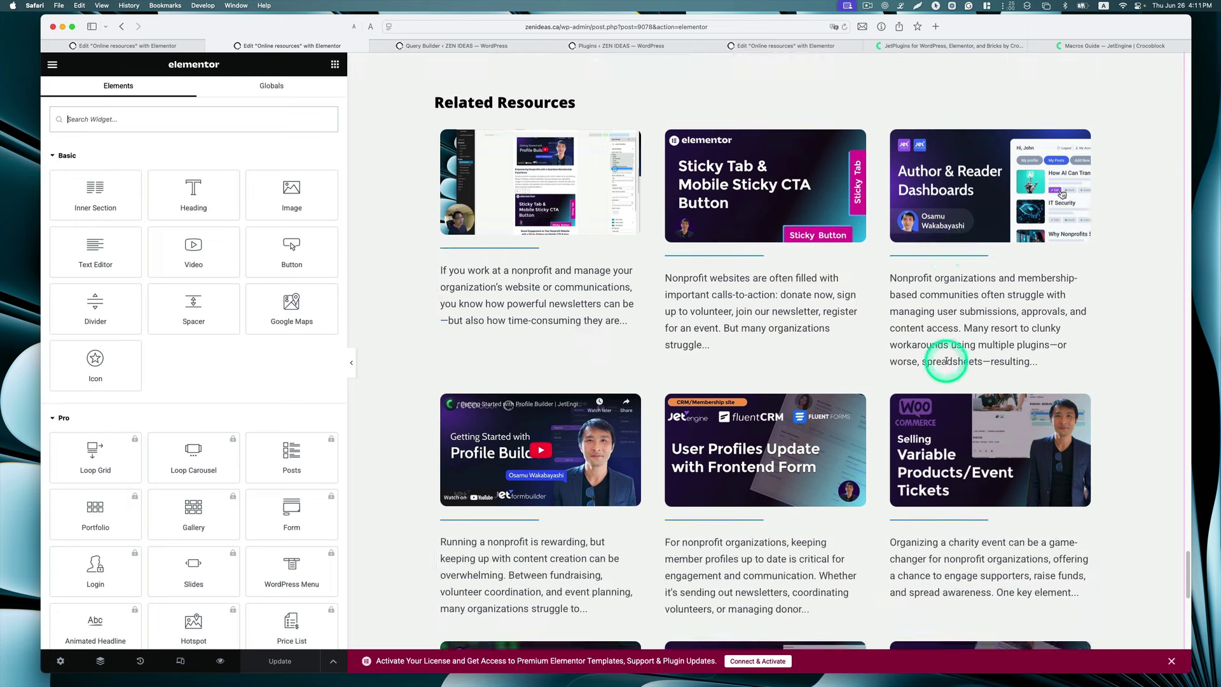
scroll(946, 364, "up", 2)
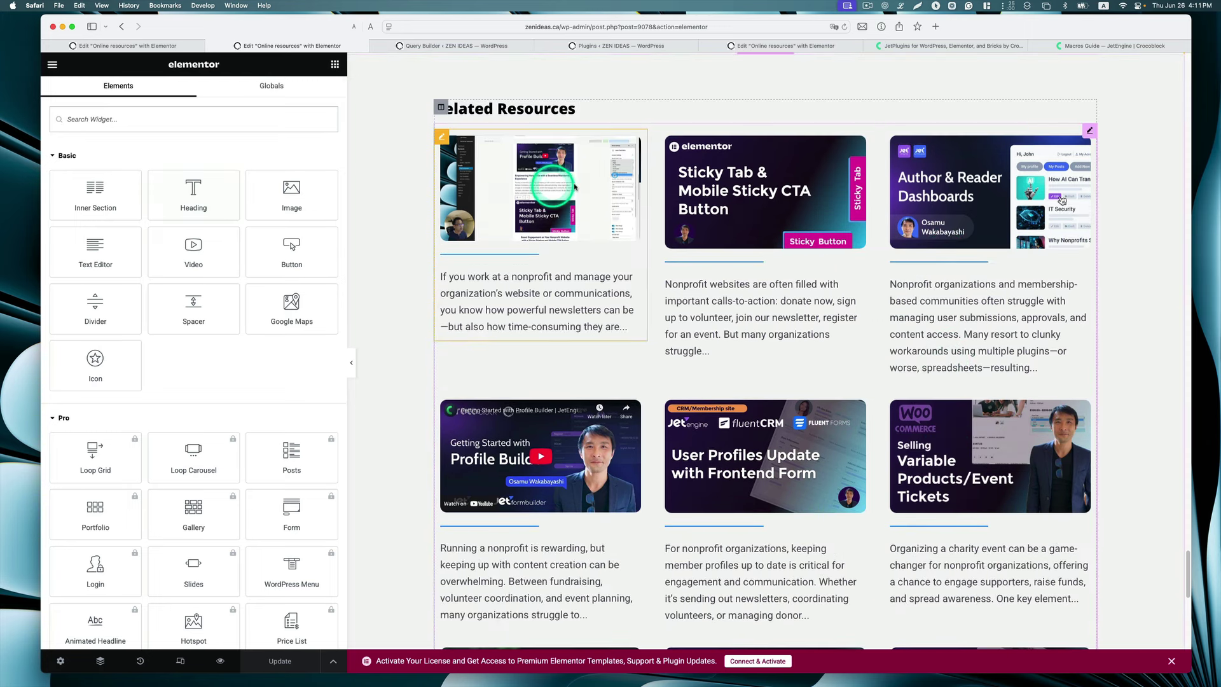
Open the Related Resources listing grid for editing and check its custom query settings.
left_click(1089, 134)
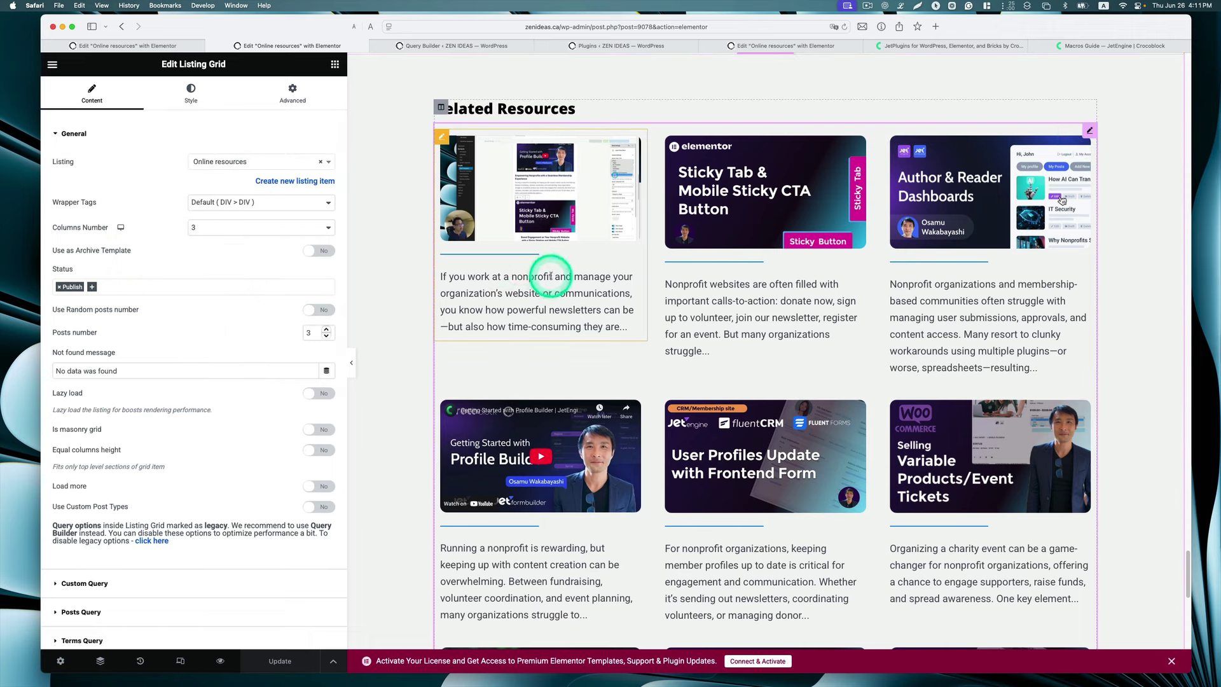
scroll(245, 401, "down", 3)
left_click(86, 398)
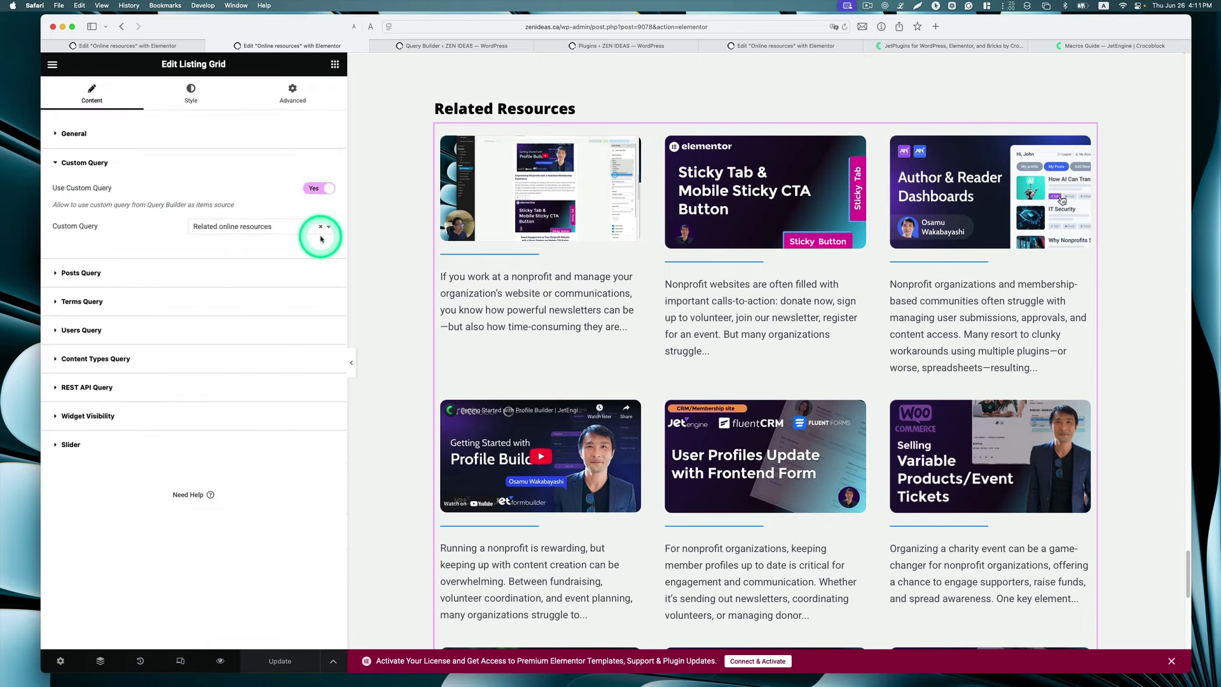
In the Related online resources query's pagination settings, set Posts Per Page to 3 and update the query.
left_click(471, 45)
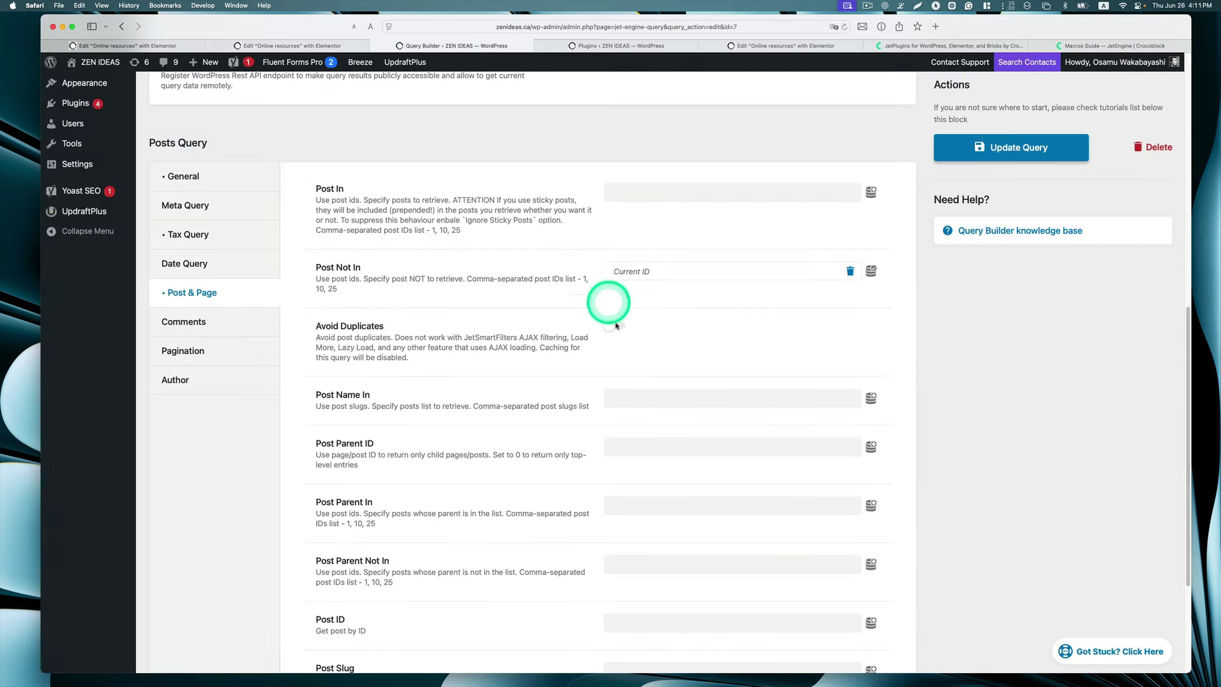
left_click(189, 353)
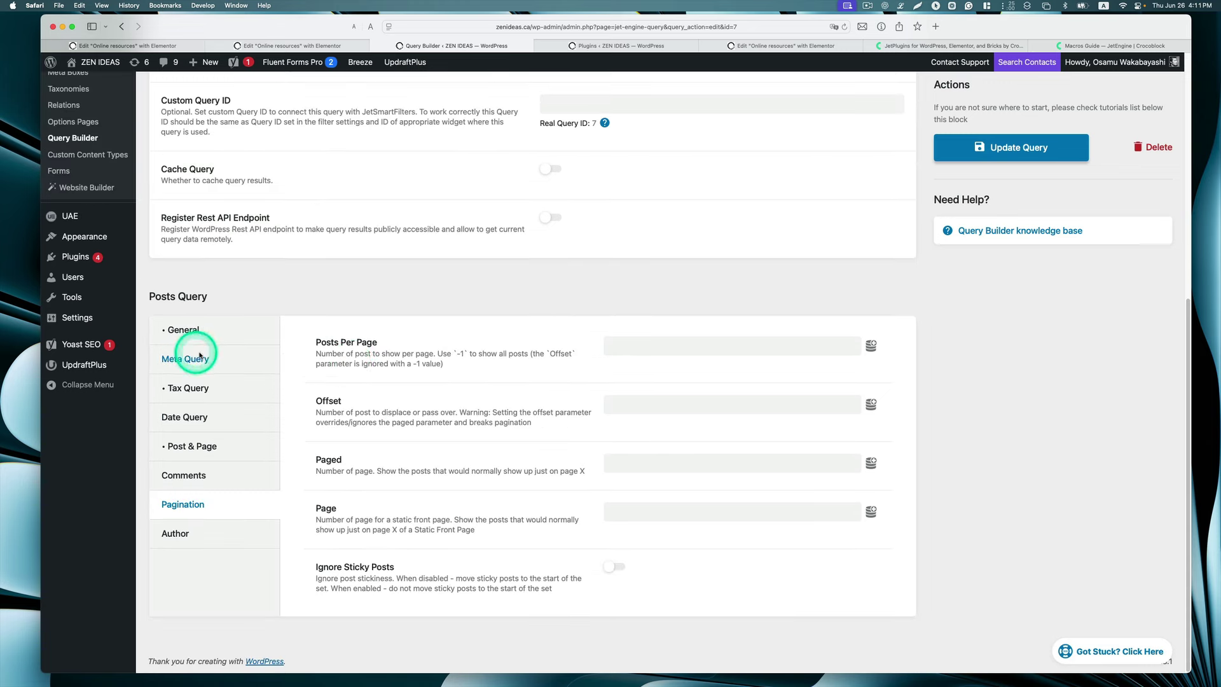
left_click(663, 343)
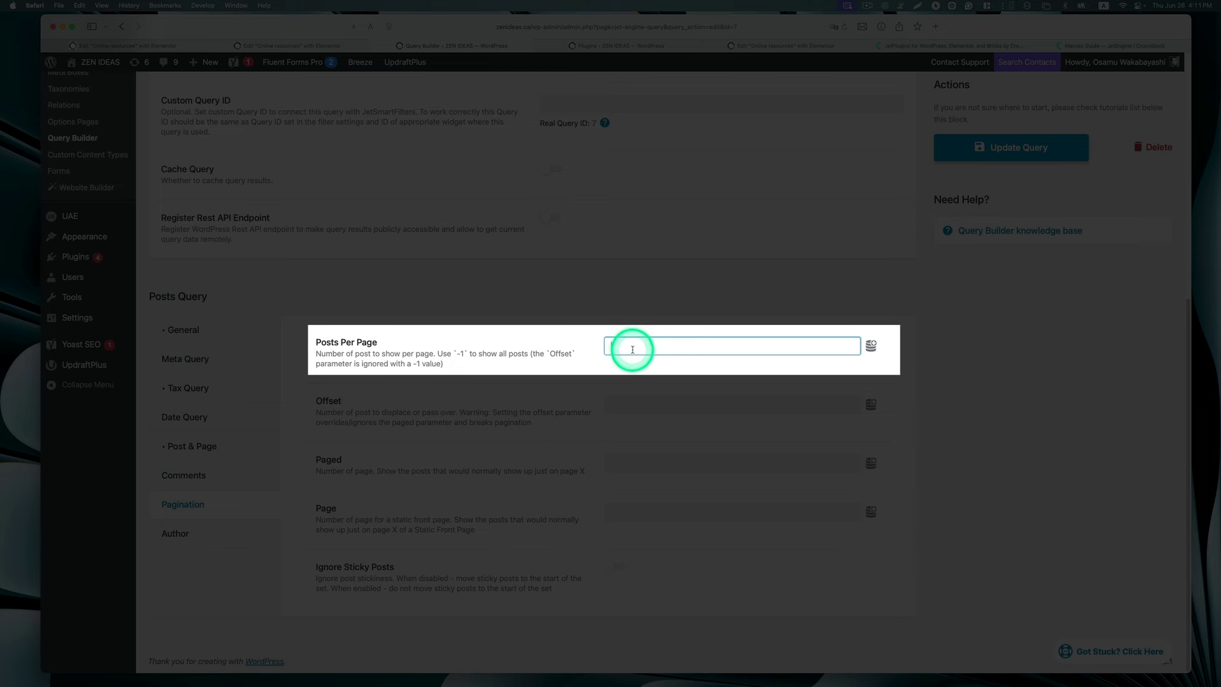
left_click(993, 159)
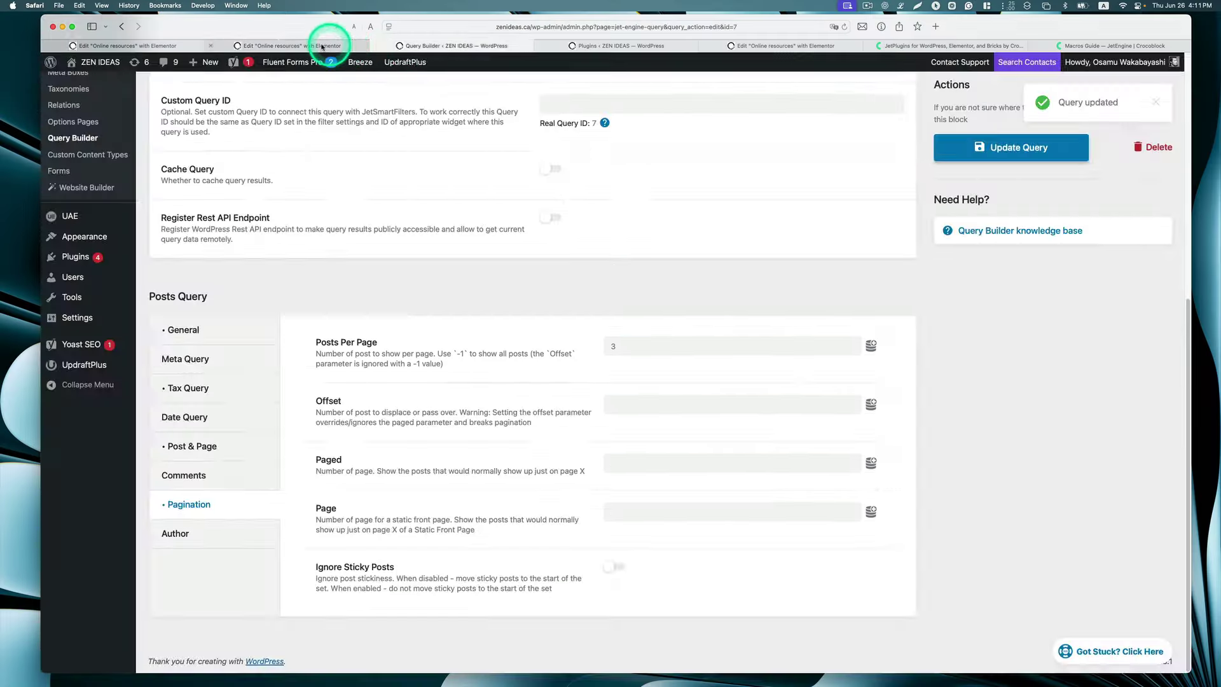
Return to the Elementor page, confirm resending the form to reload it, and check the Related Resources listing grid.
left_click(318, 46)
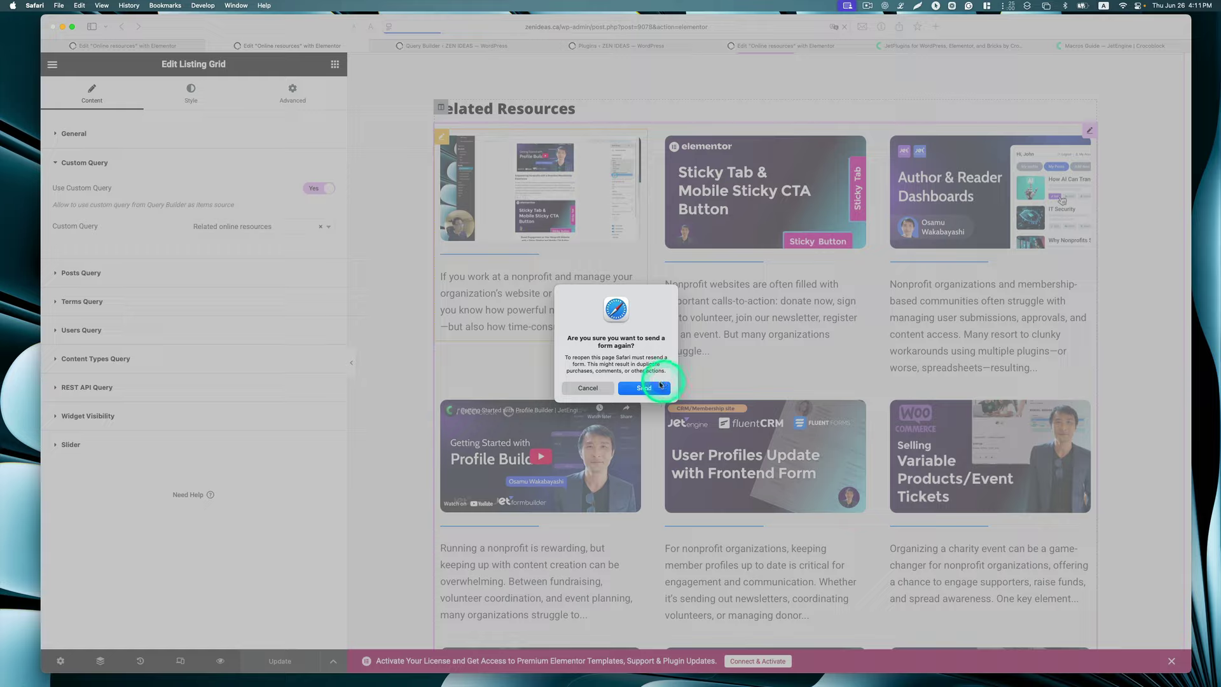
left_click(653, 384)
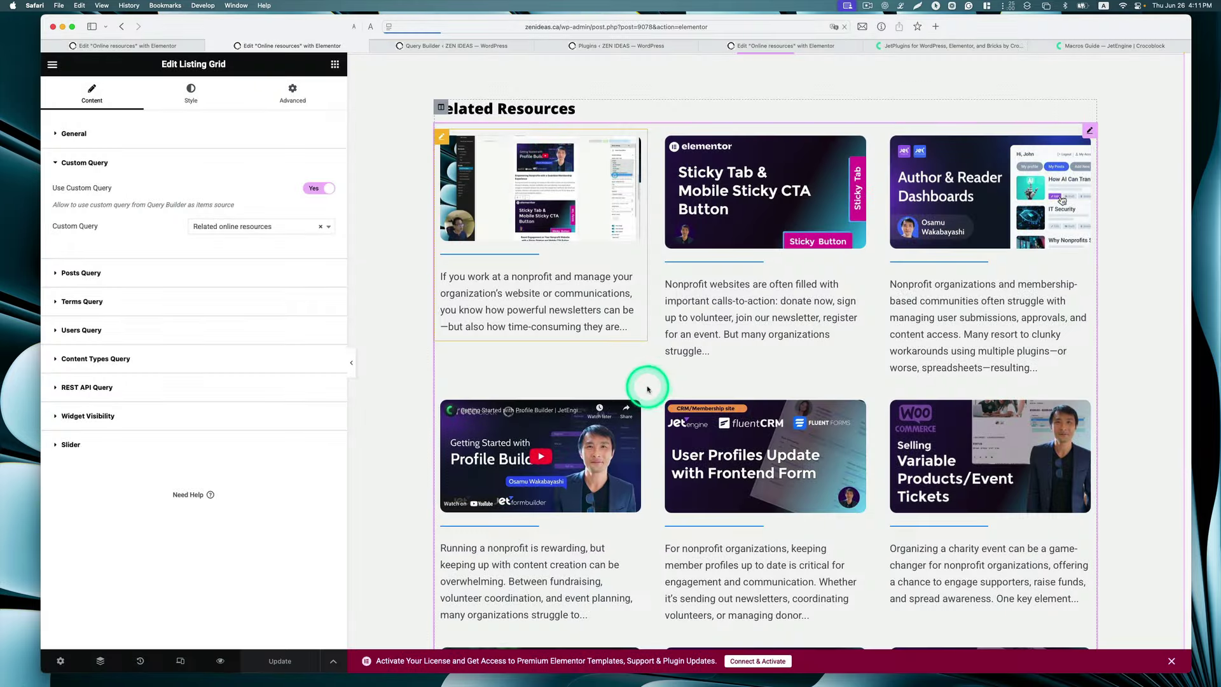
scroll(638, 379, "down", 20)
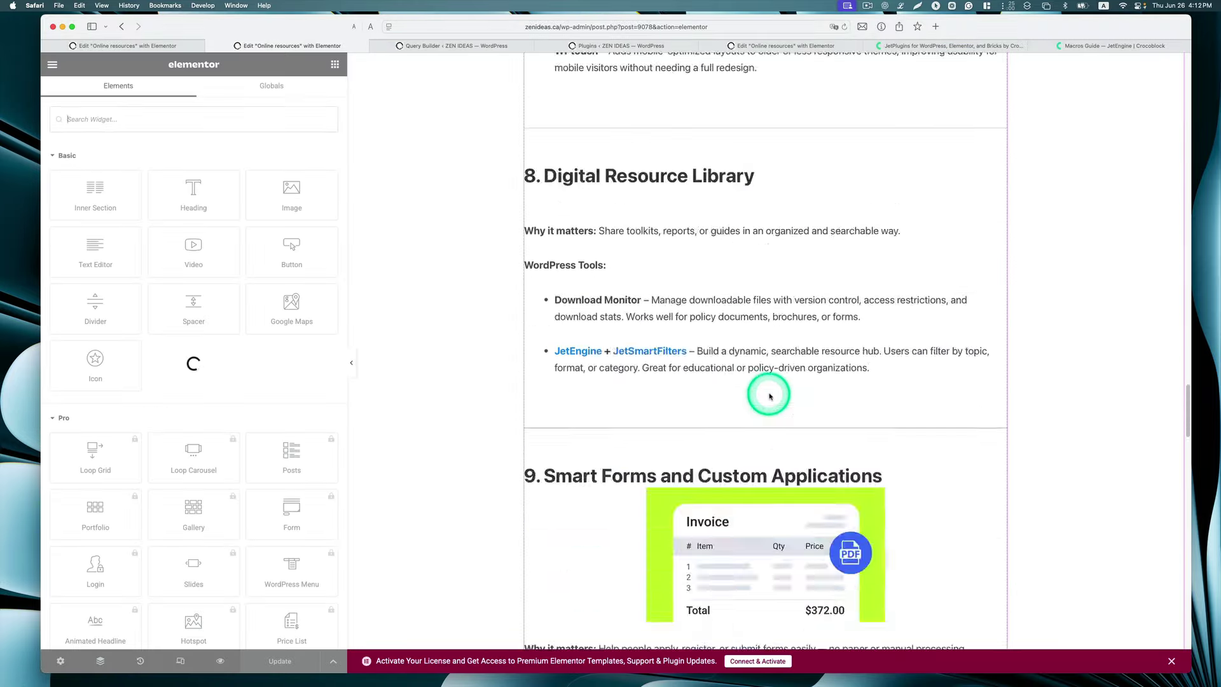
scroll(769, 395, "down", 20)
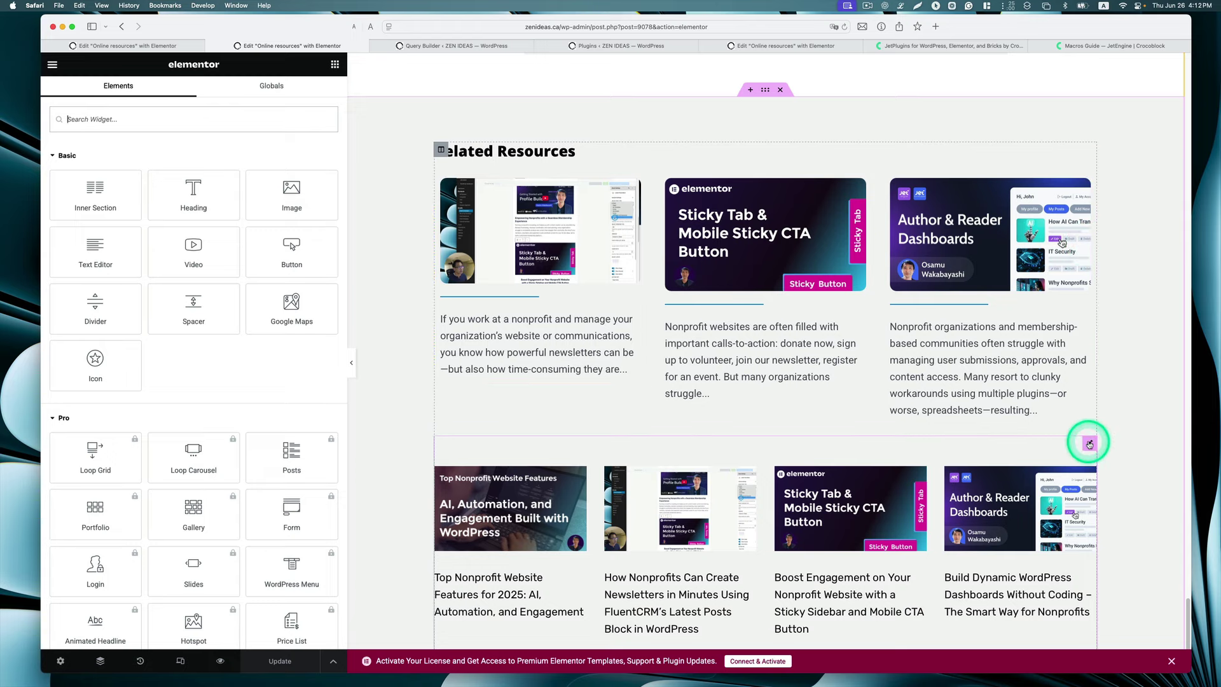
Delete the four-column listing grid below the three-column Related Resources grid and save the Elementor template.
right_click(1089, 444)
left_click(1104, 567)
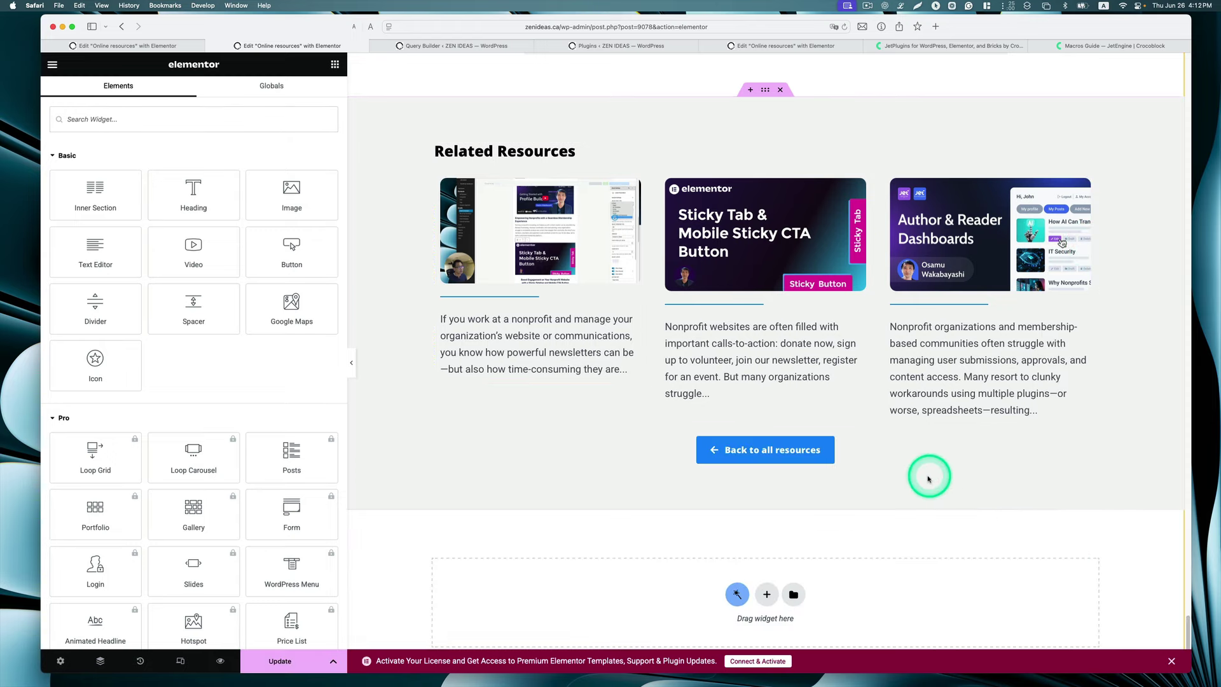
scroll(933, 478, "up", 15)
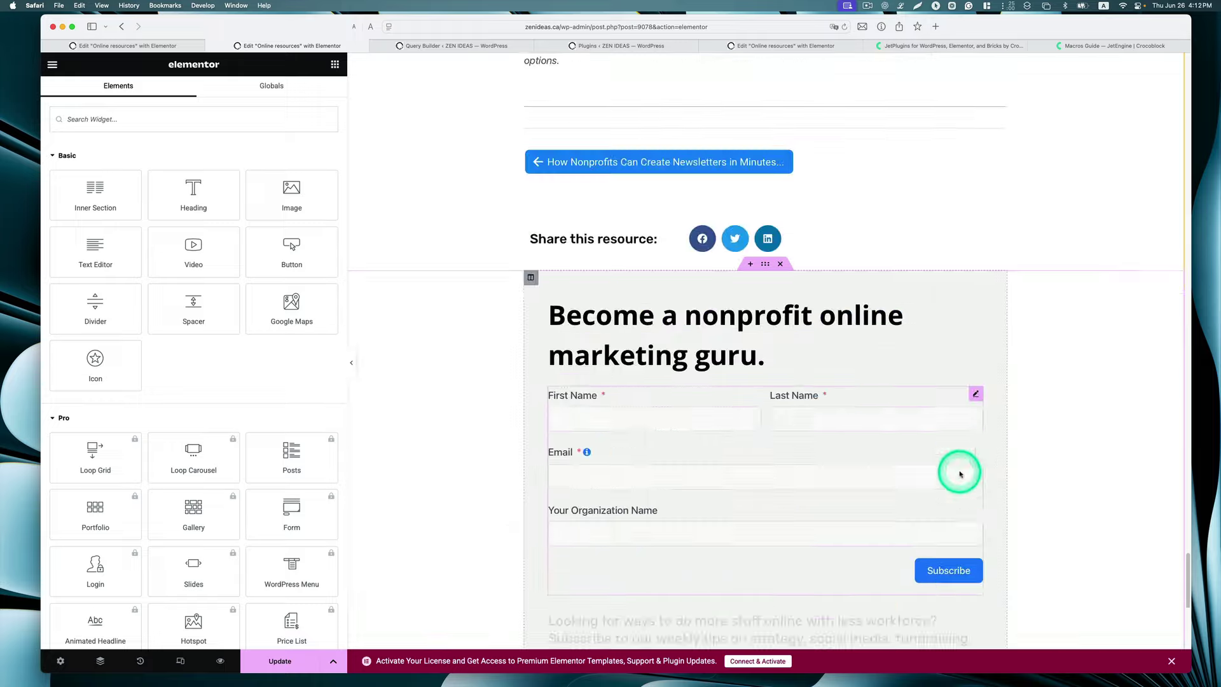
scroll(967, 471, "up", 20)
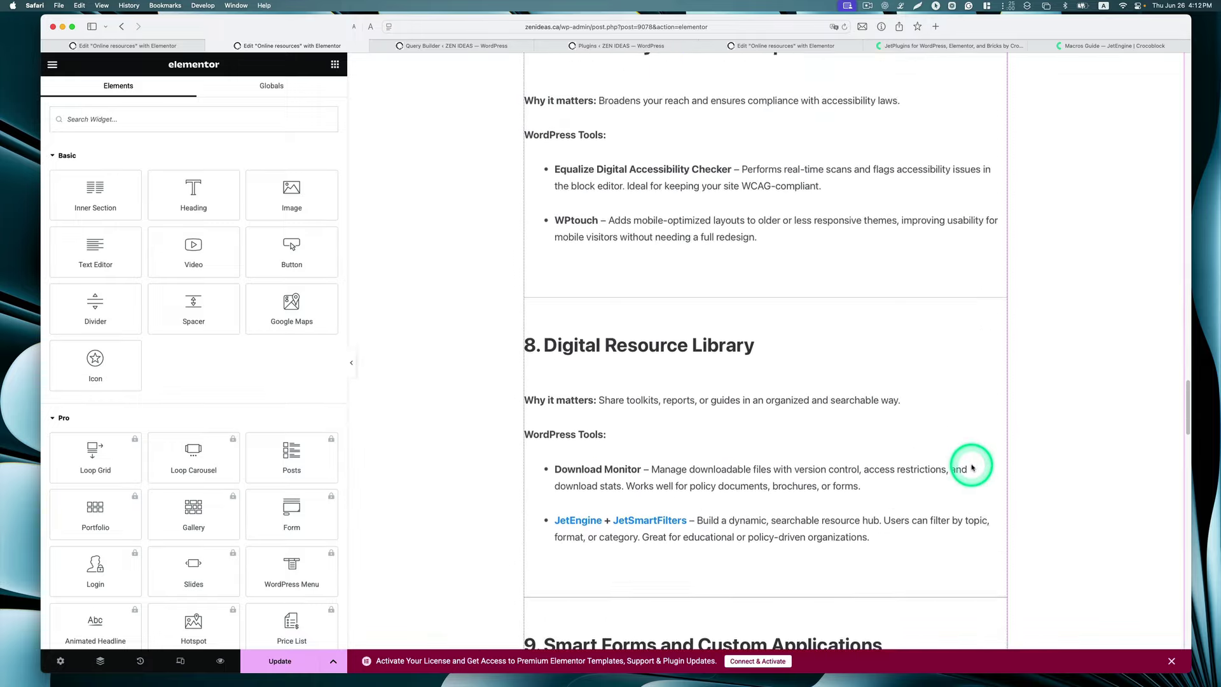
scroll(967, 466, "up", 10)
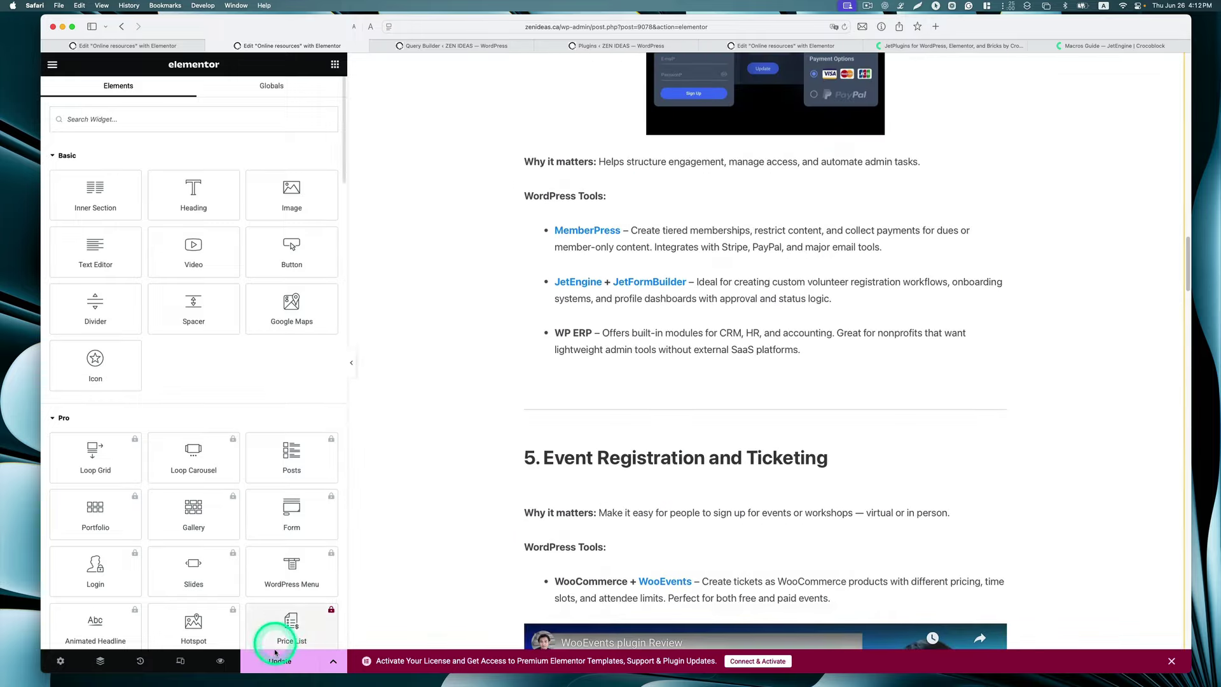
left_click(275, 656)
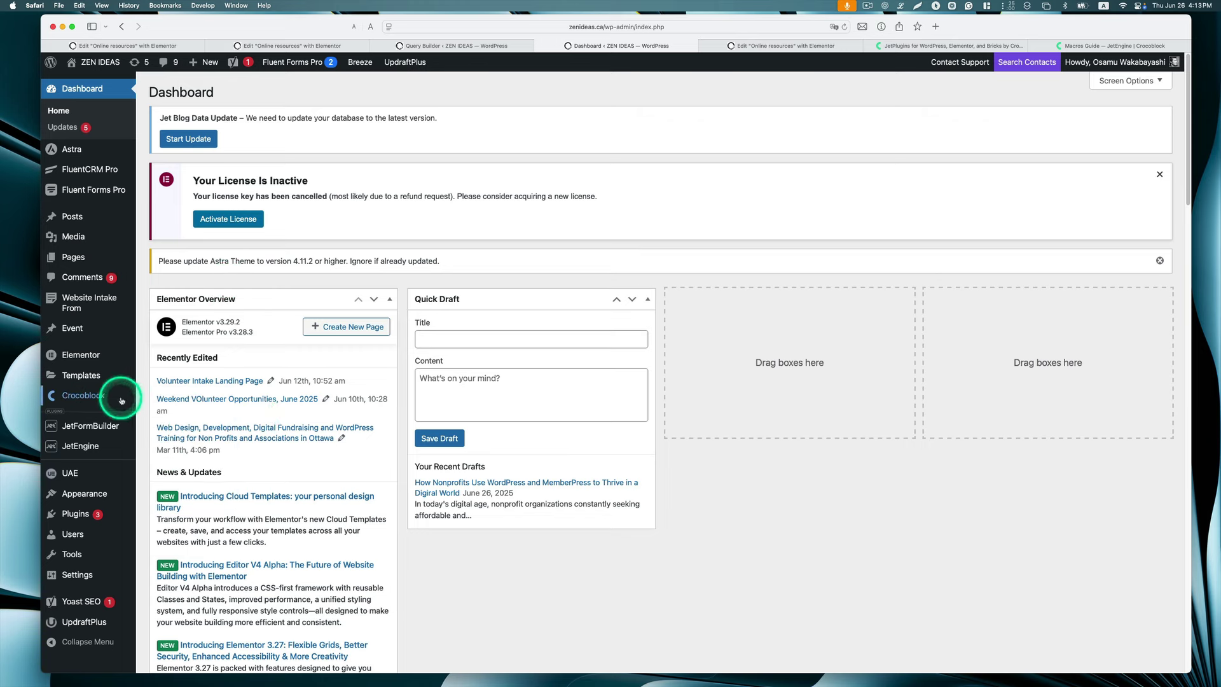
Open the Crocoblock theme templates and add an Include, Singular visibility condition to the Online resources template.
mouse_move(130, 398)
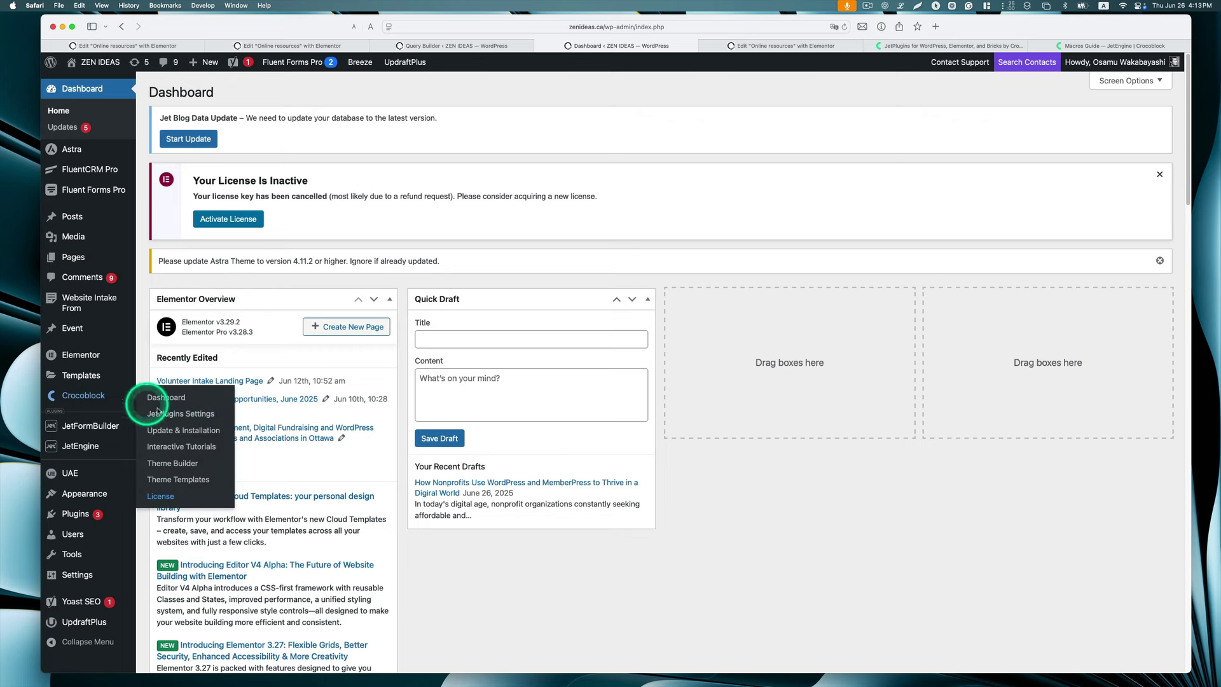
left_click(175, 481)
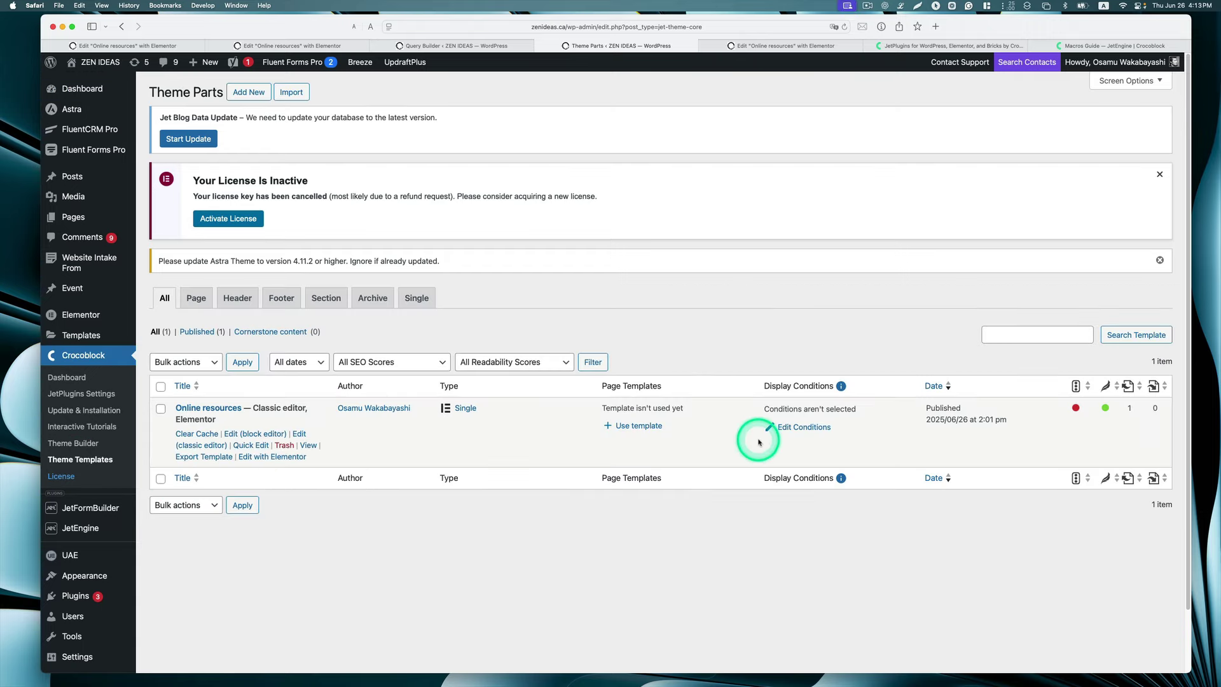
left_click(820, 429)
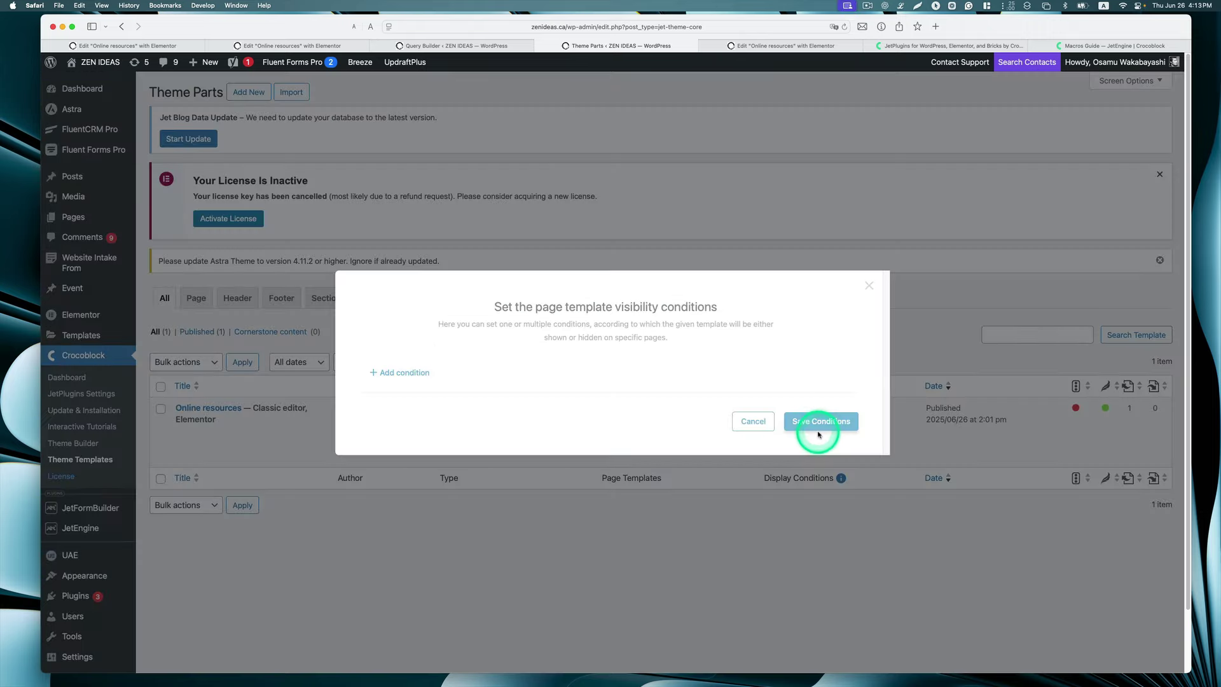
left_click(423, 373)
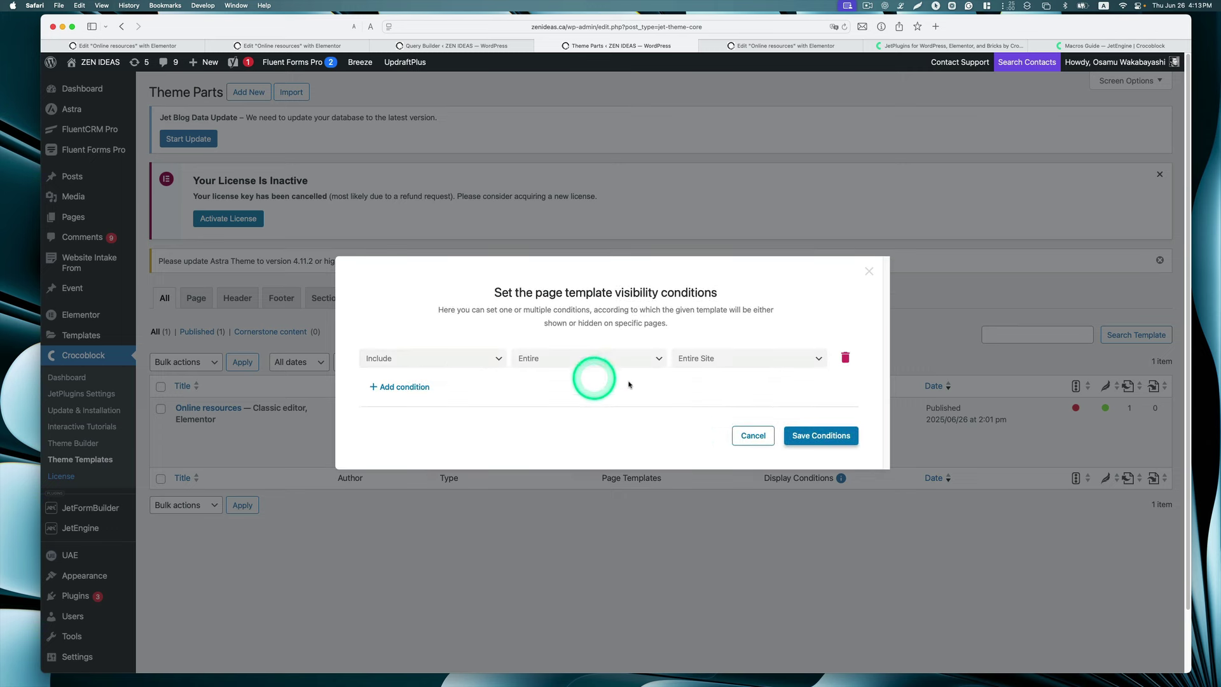
left_click(579, 359)
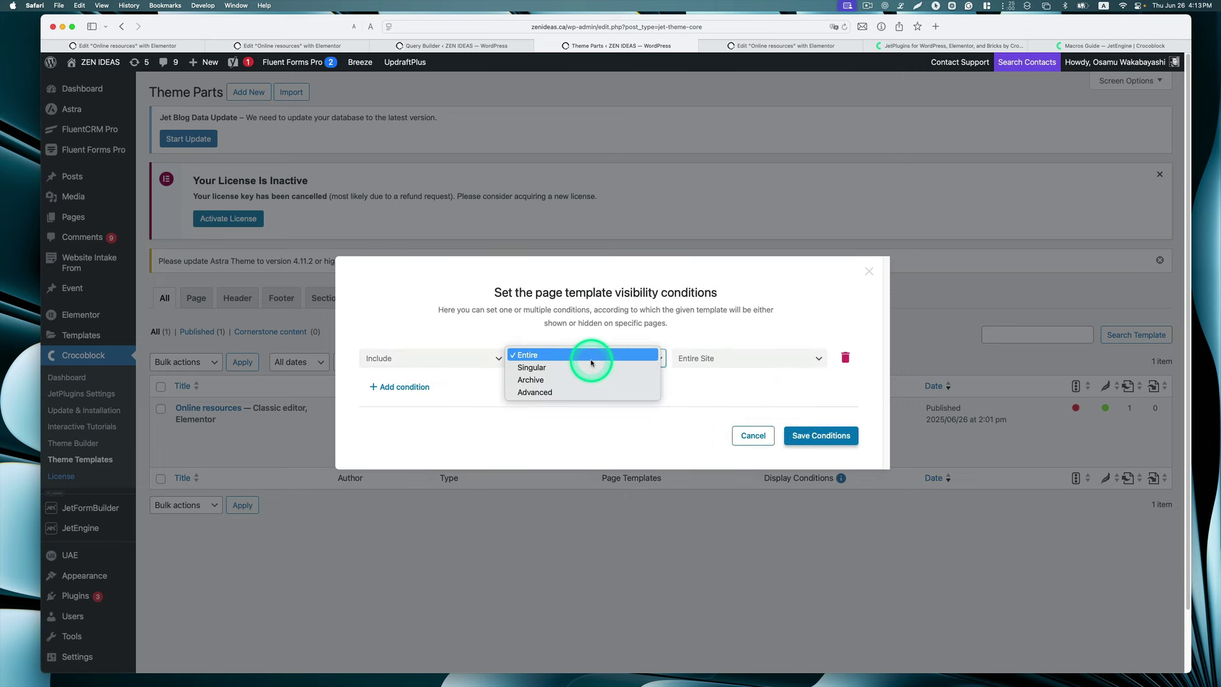
left_click(590, 365)
Set the Singular condition of the Online resources template to Posts with All selected and save the conditions.
left_click(728, 360)
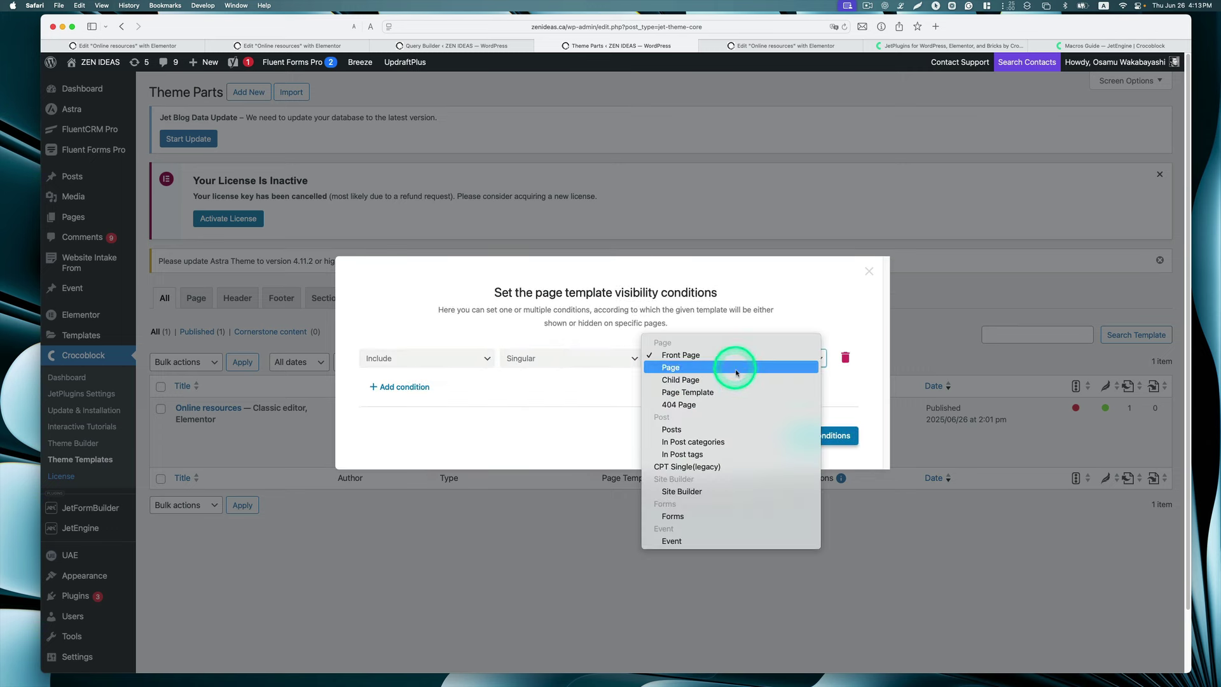
left_click(740, 430)
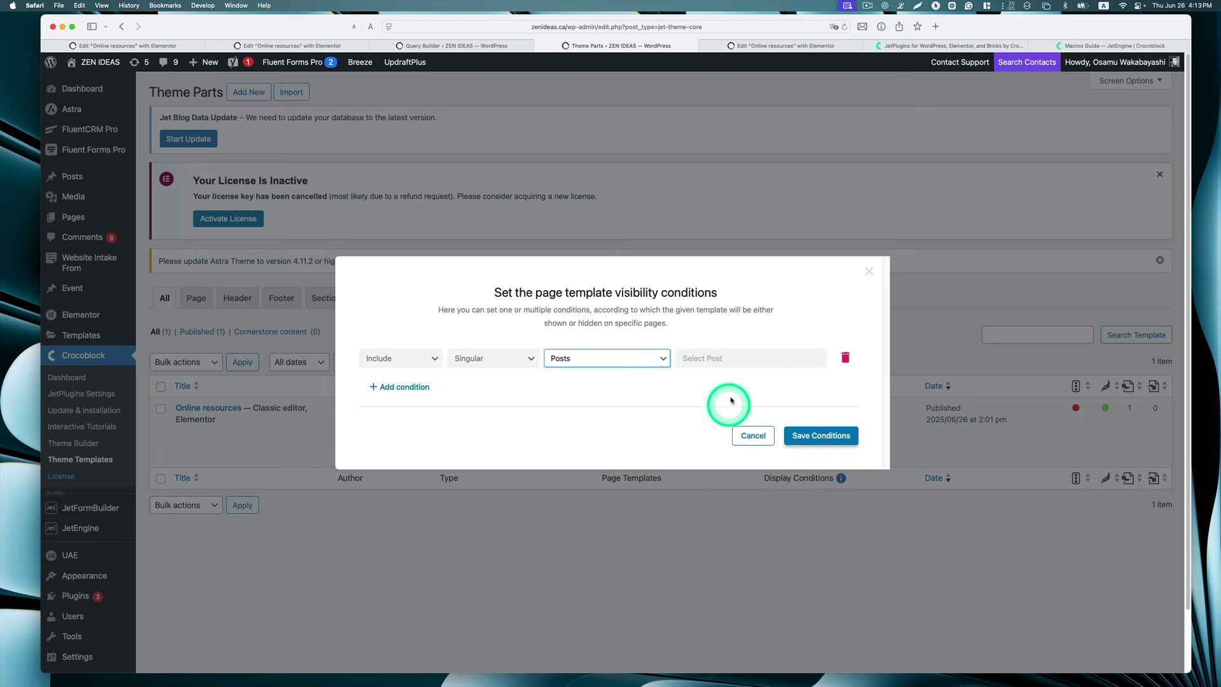
left_click(739, 365)
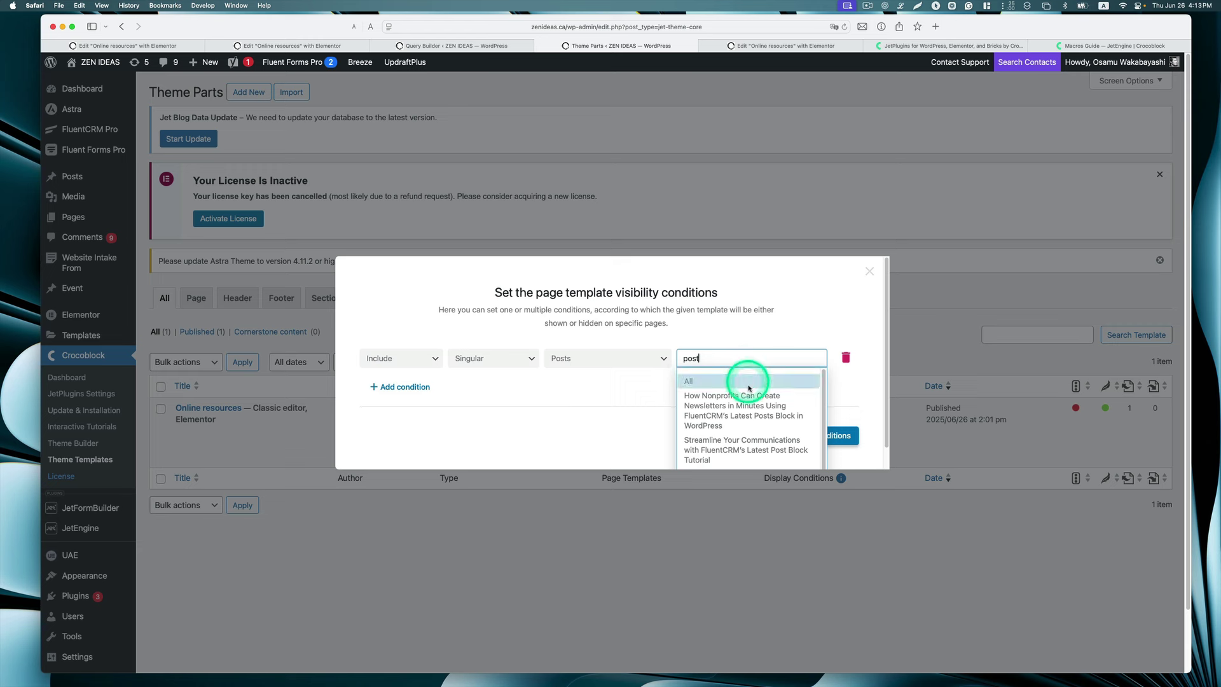
left_click(702, 385)
left_click(818, 445)
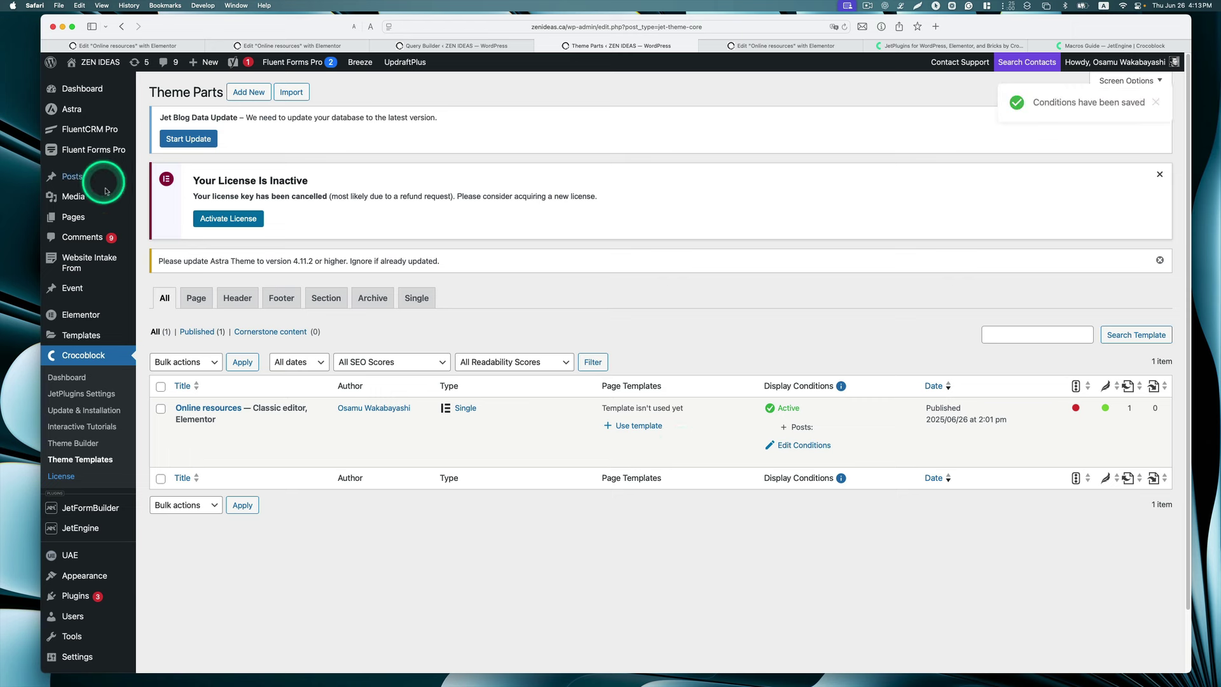
Open the post categories in a new browser tab and examine the Resources category and its subcategories.
mouse_move(84, 179)
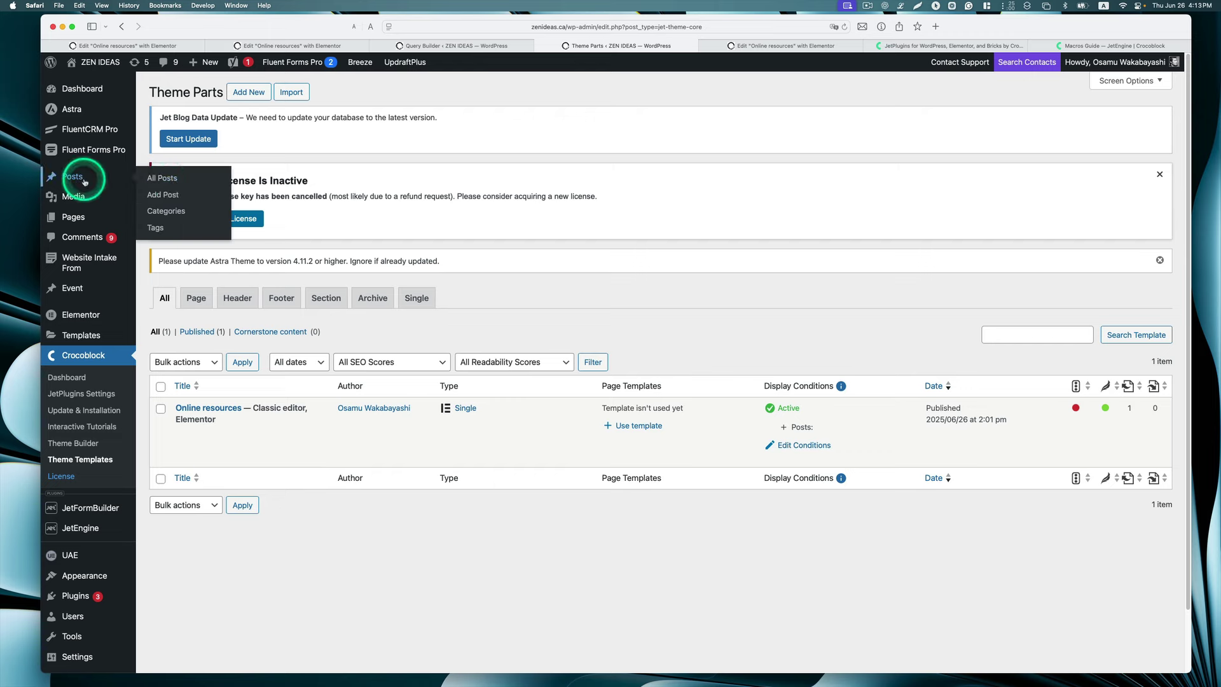
right_click(165, 210)
left_click(176, 219)
left_click(668, 47)
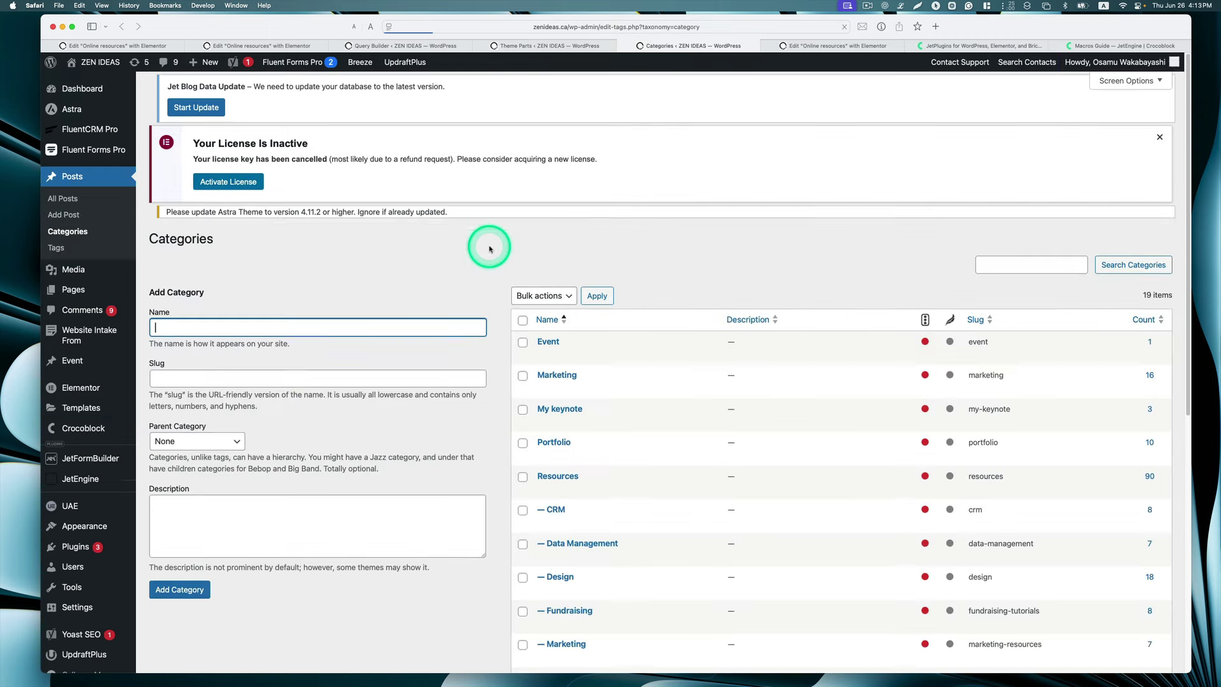
scroll(560, 322, "down", 2)
scroll(563, 318, "down", 5)
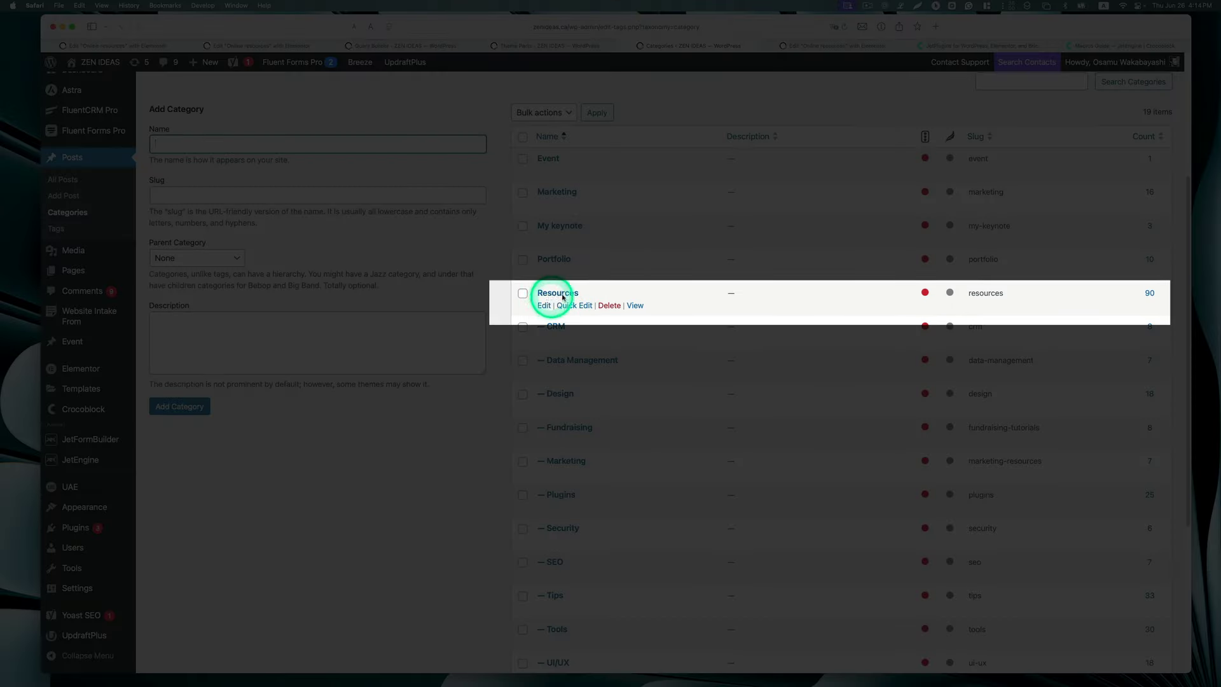
scroll(587, 307, "down", 5)
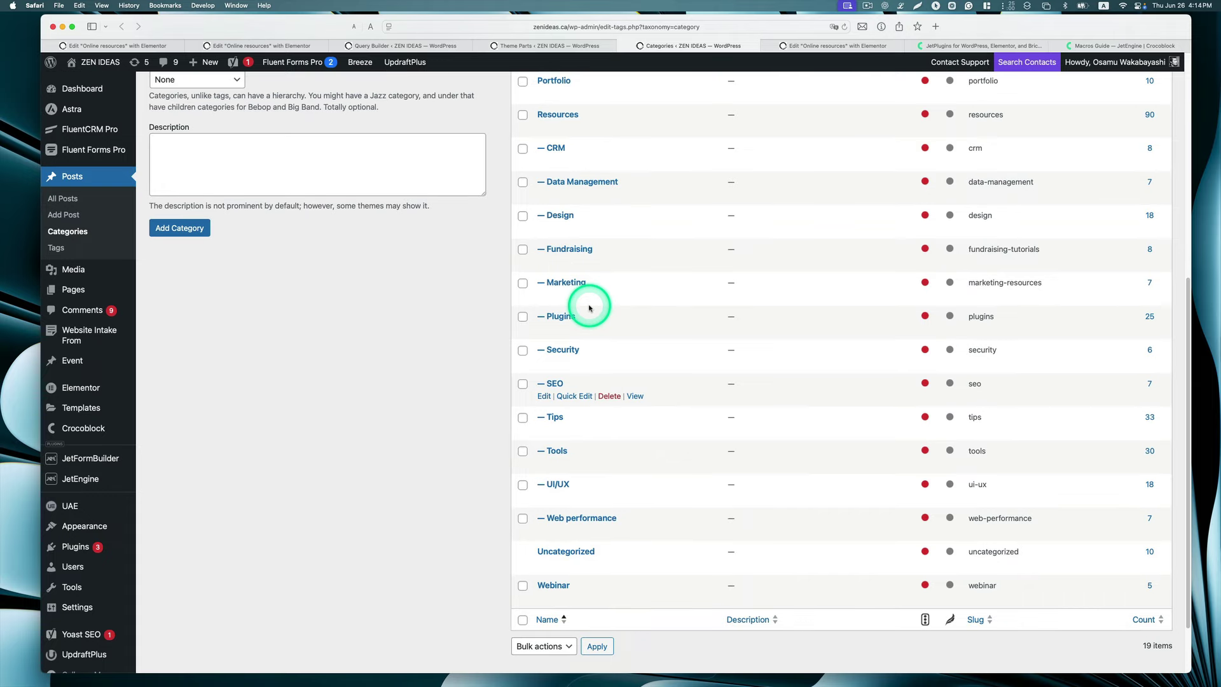
scroll(590, 308, "up", 2)
scroll(590, 308, "down", 2)
scroll(587, 299, "up", 2)
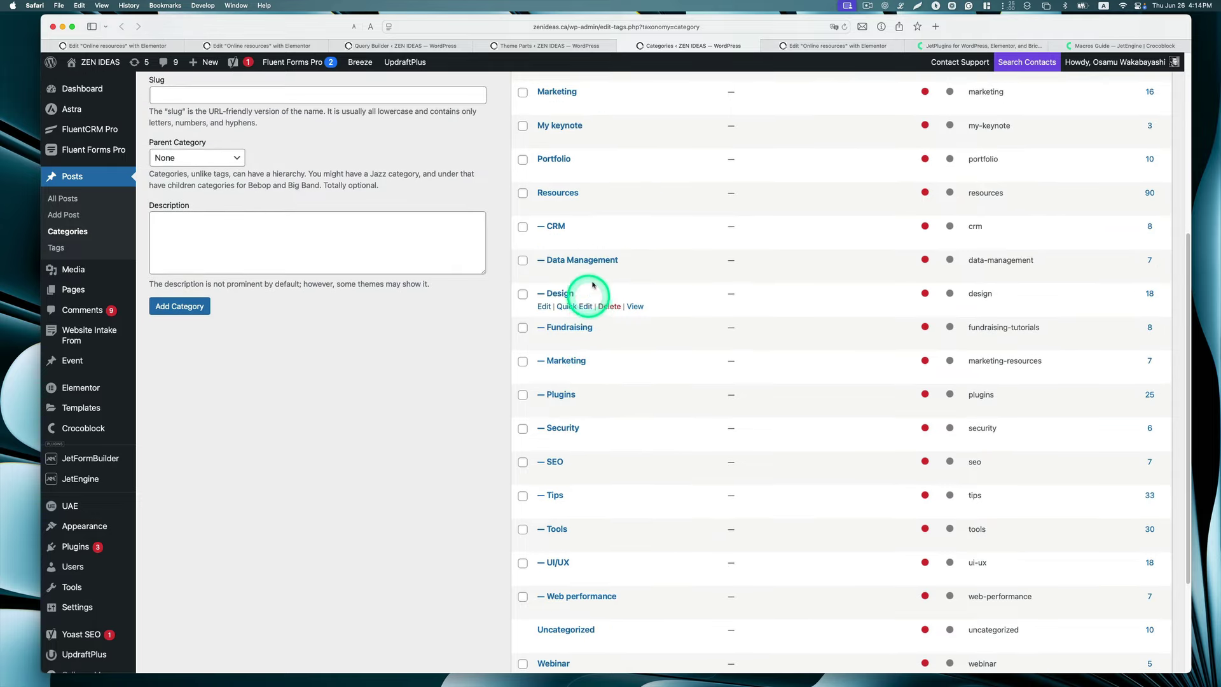
scroll(428, 322, "down", 2)
scroll(428, 330, "up", 9)
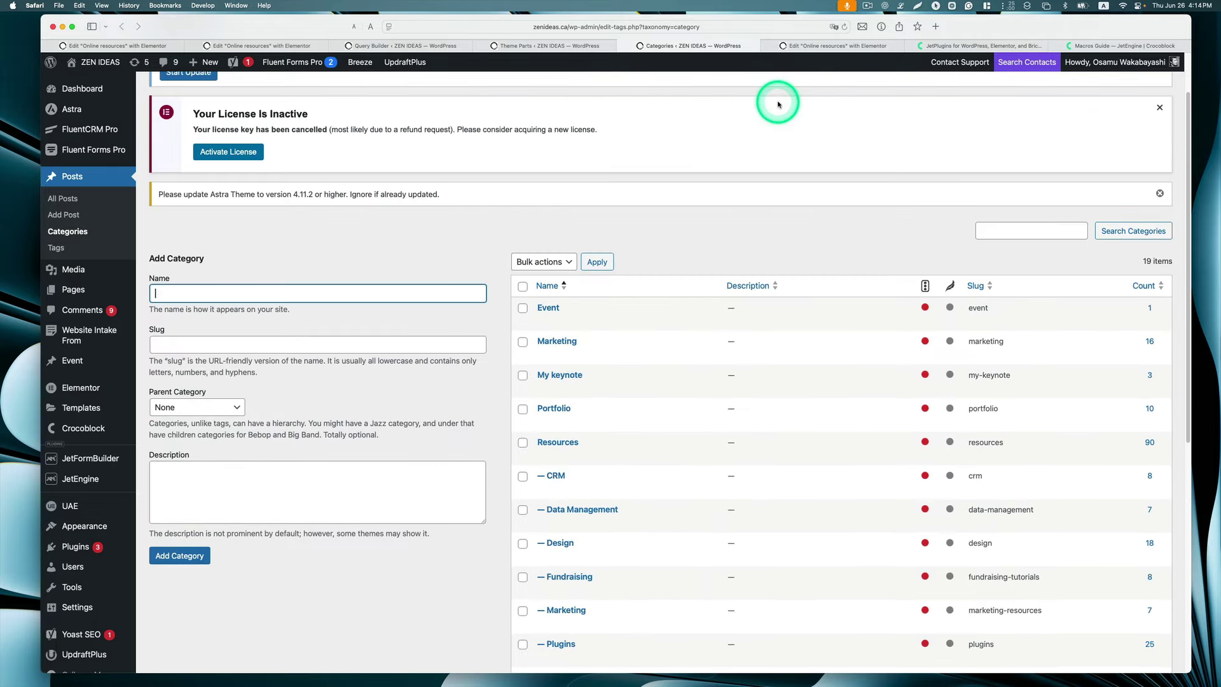
Change the Online resources template's visibility condition to In Post categories with the category Resources and save the conditions.
left_click(553, 45)
left_click(800, 449)
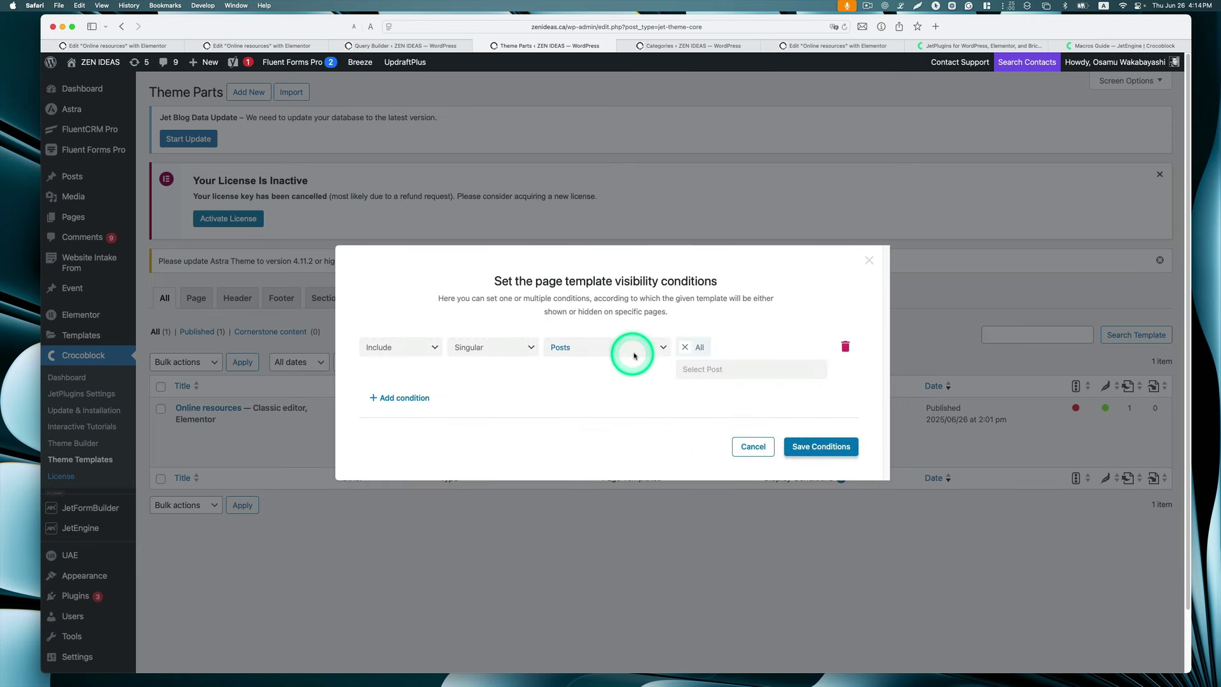
left_click(580, 349)
left_click(617, 361)
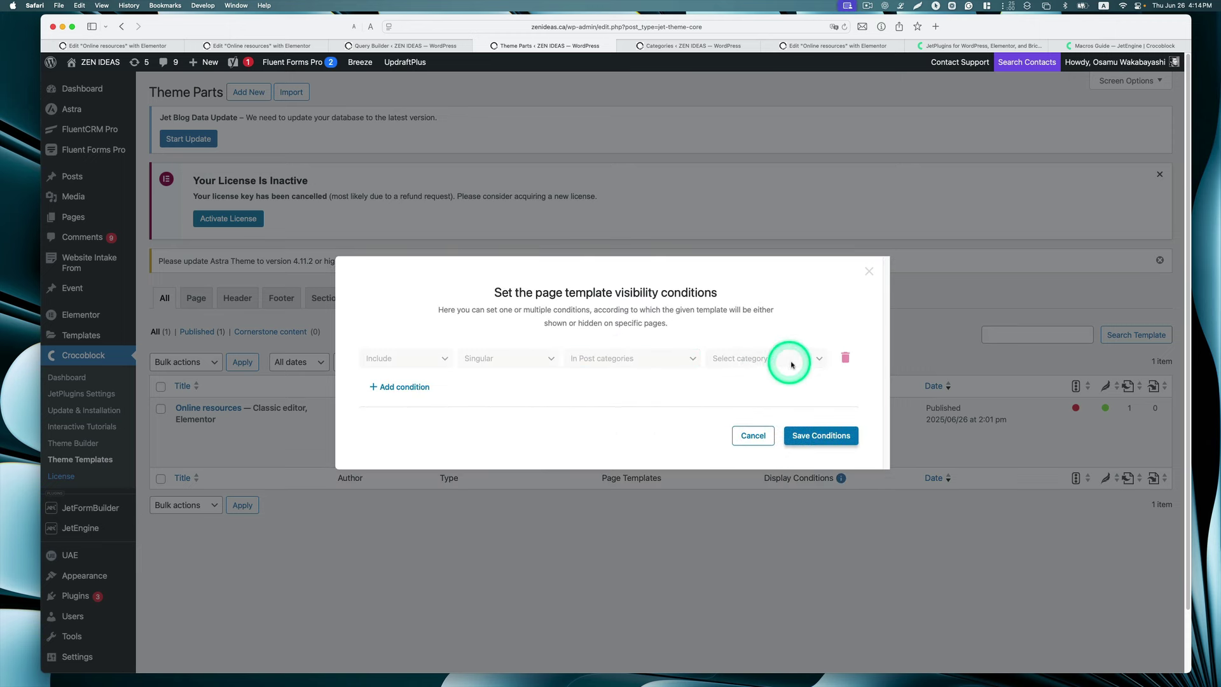
left_click(813, 362)
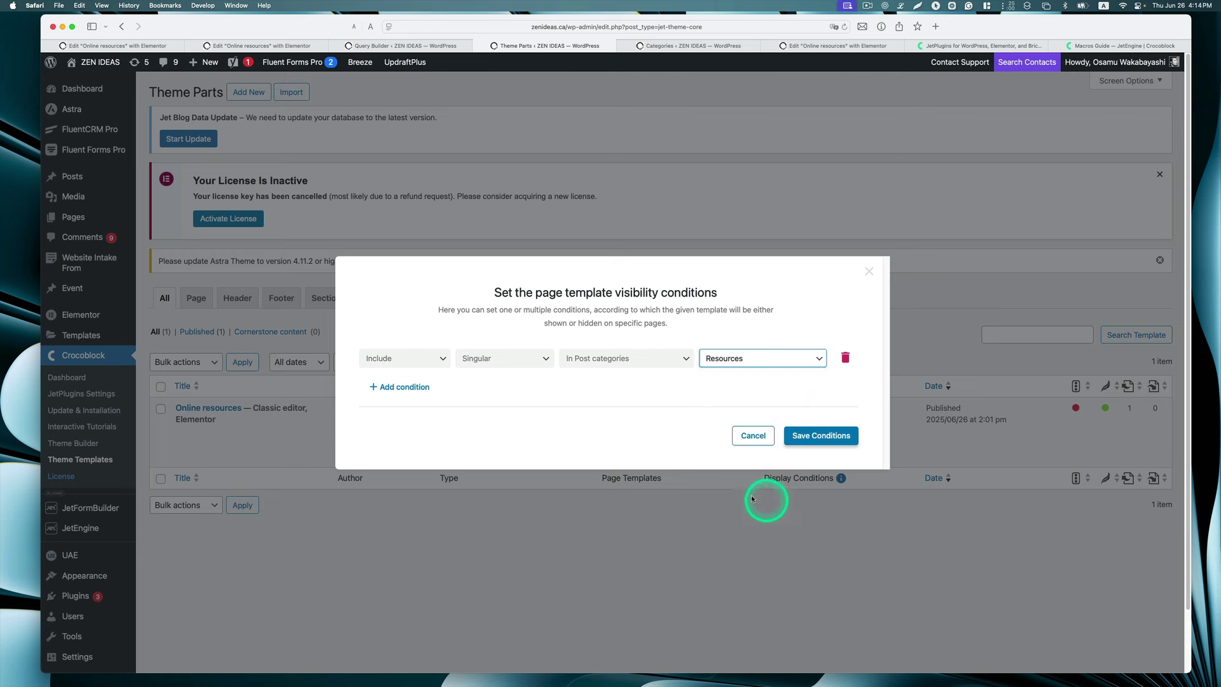
left_click(792, 361)
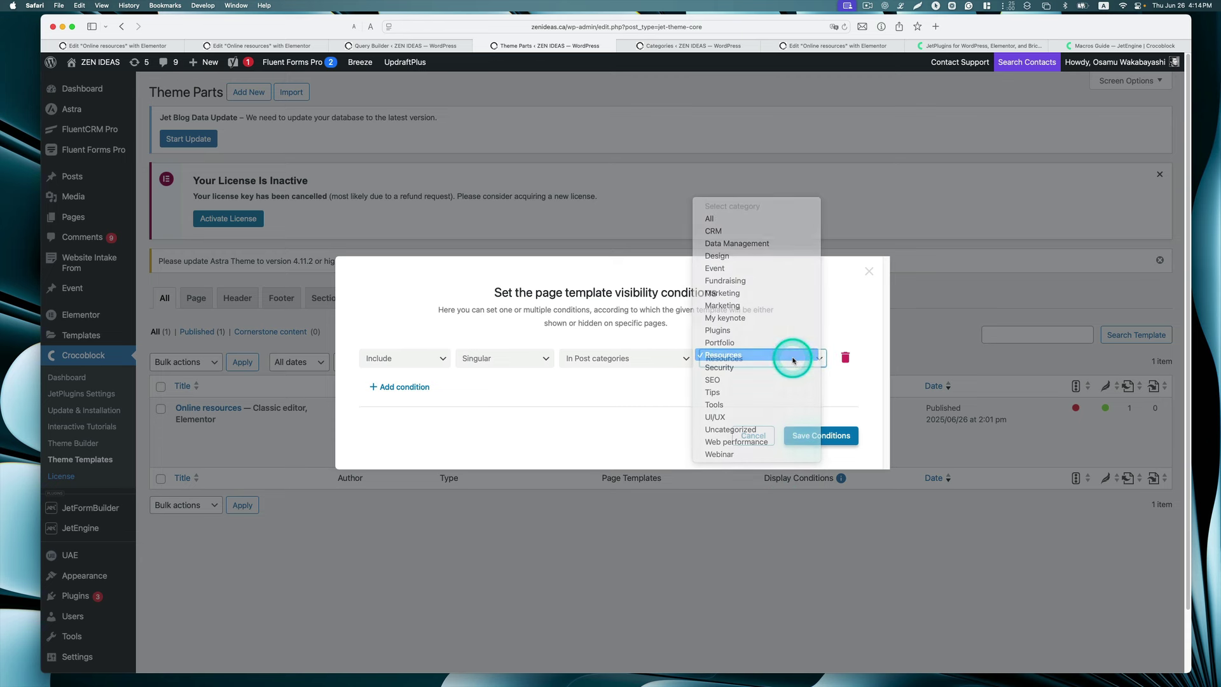
left_click(793, 361)
left_click(824, 436)
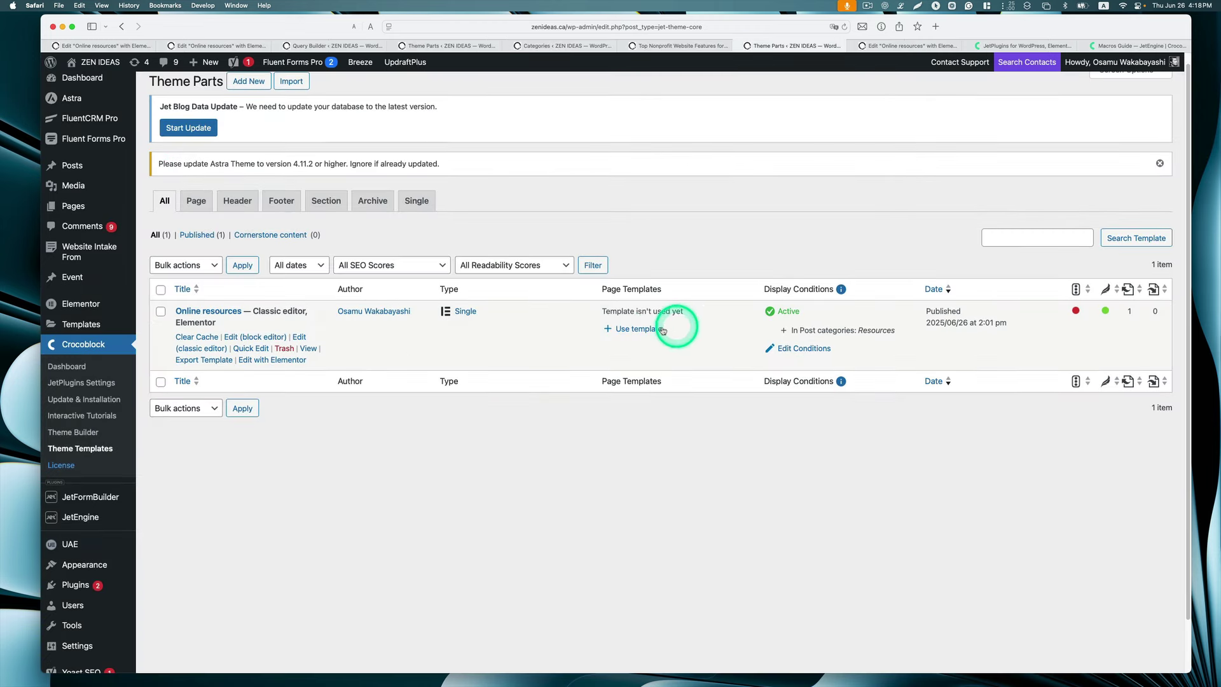
Create a Theme Builder page template with an Include, Singular condition set to In Post categories with the category Resources.
left_click(640, 330)
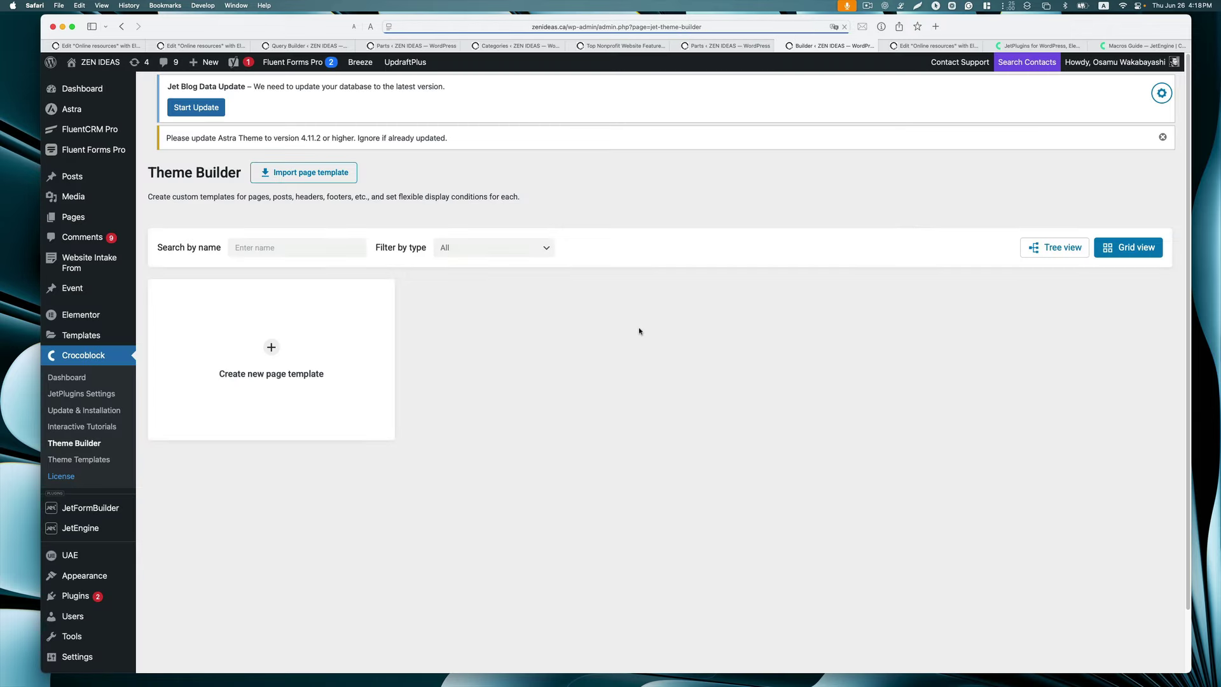
left_click(272, 348)
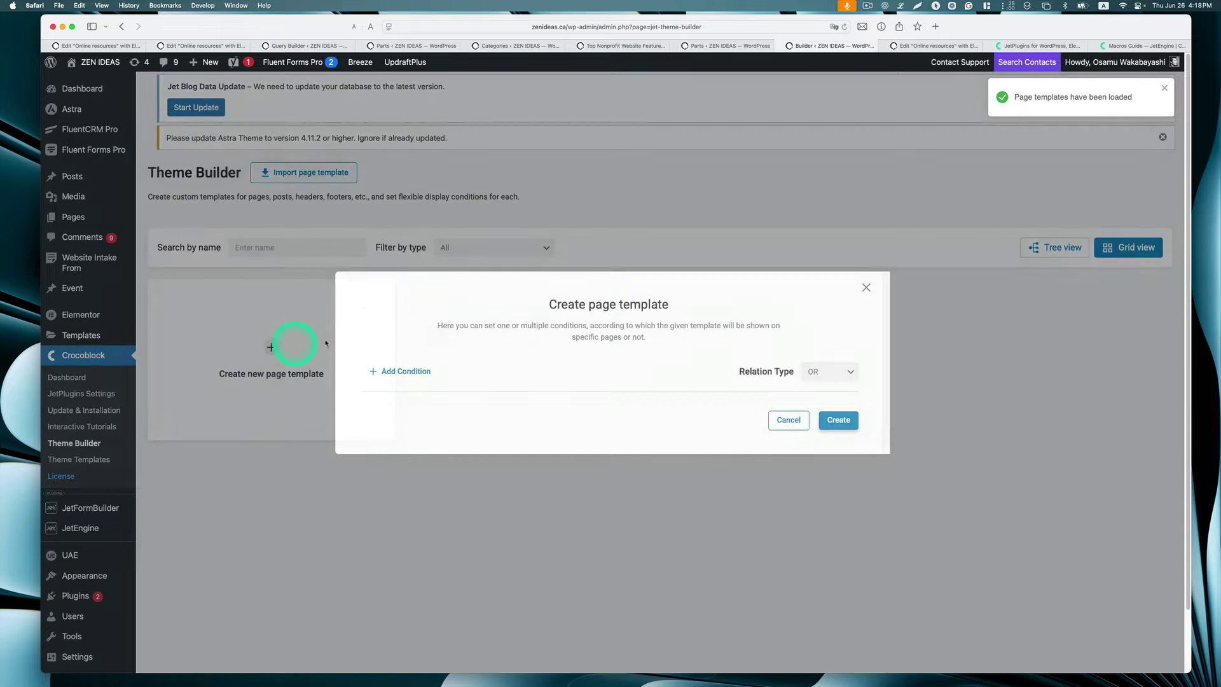
left_click(412, 373)
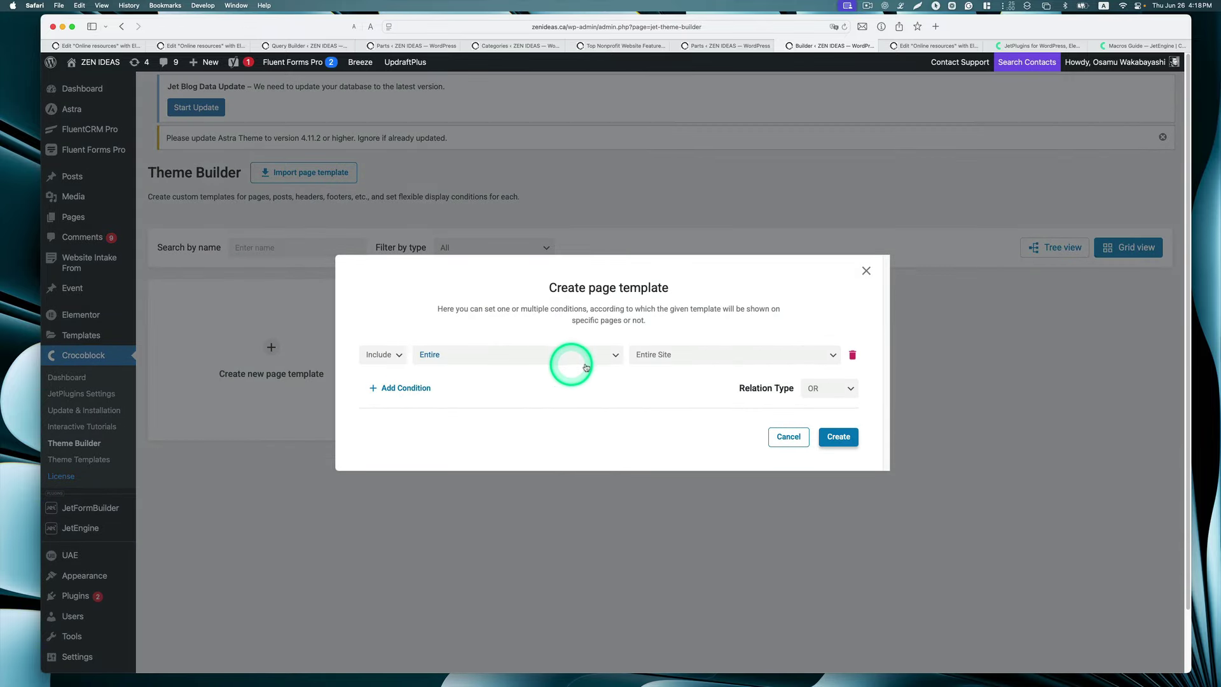
left_click(435, 361)
left_click(488, 364)
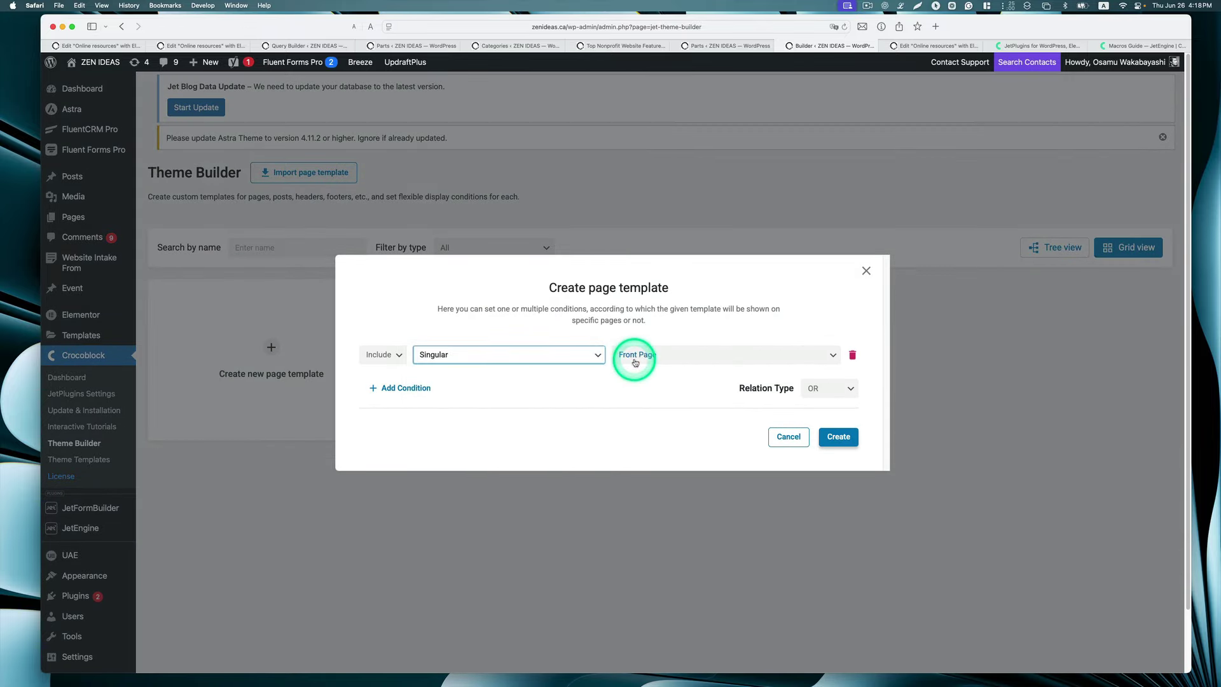
left_click(726, 366)
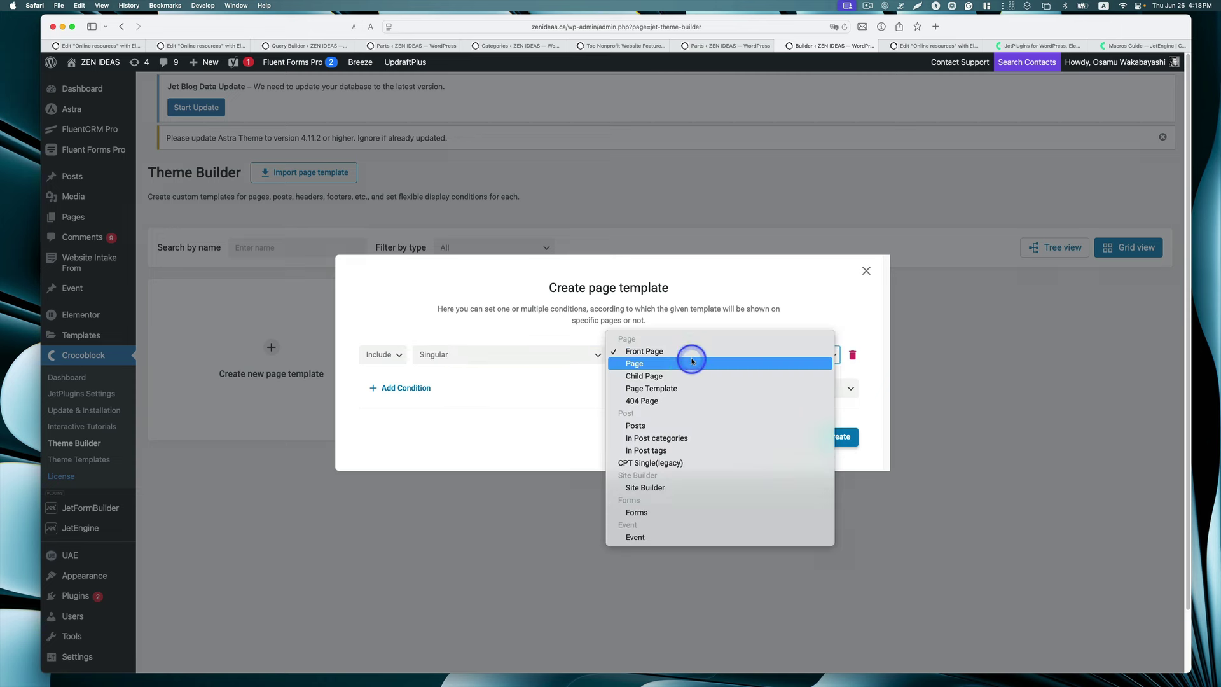
left_click(717, 438)
left_click(757, 354)
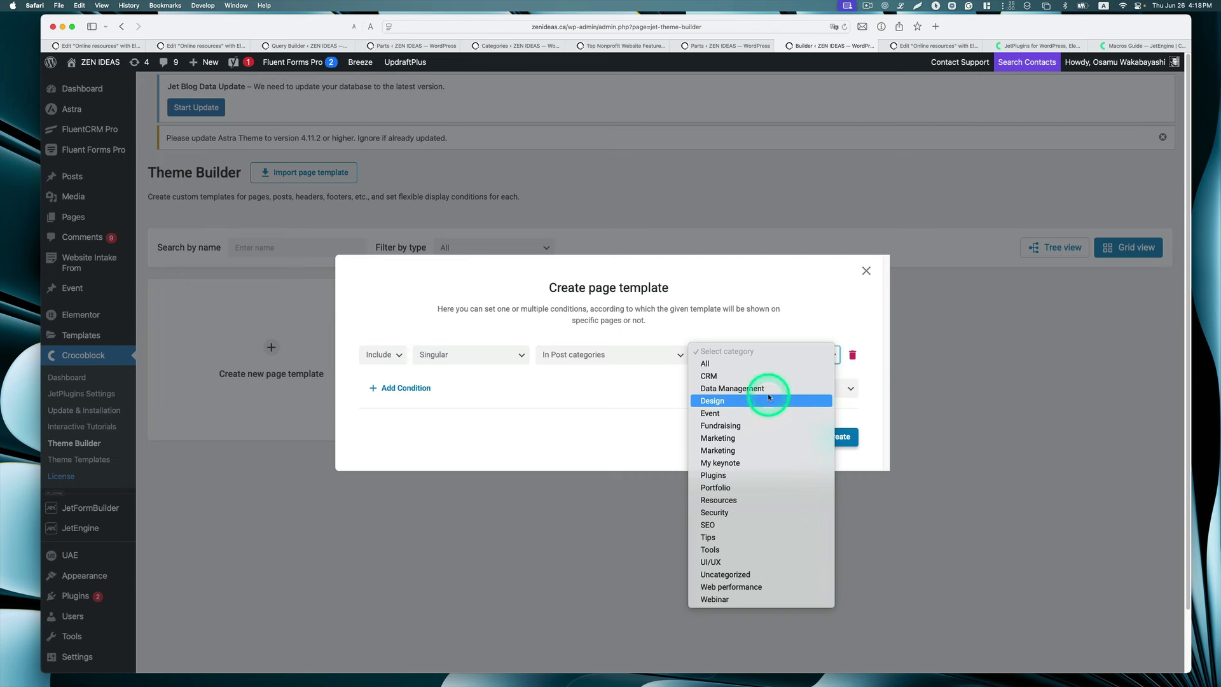
left_click(775, 501)
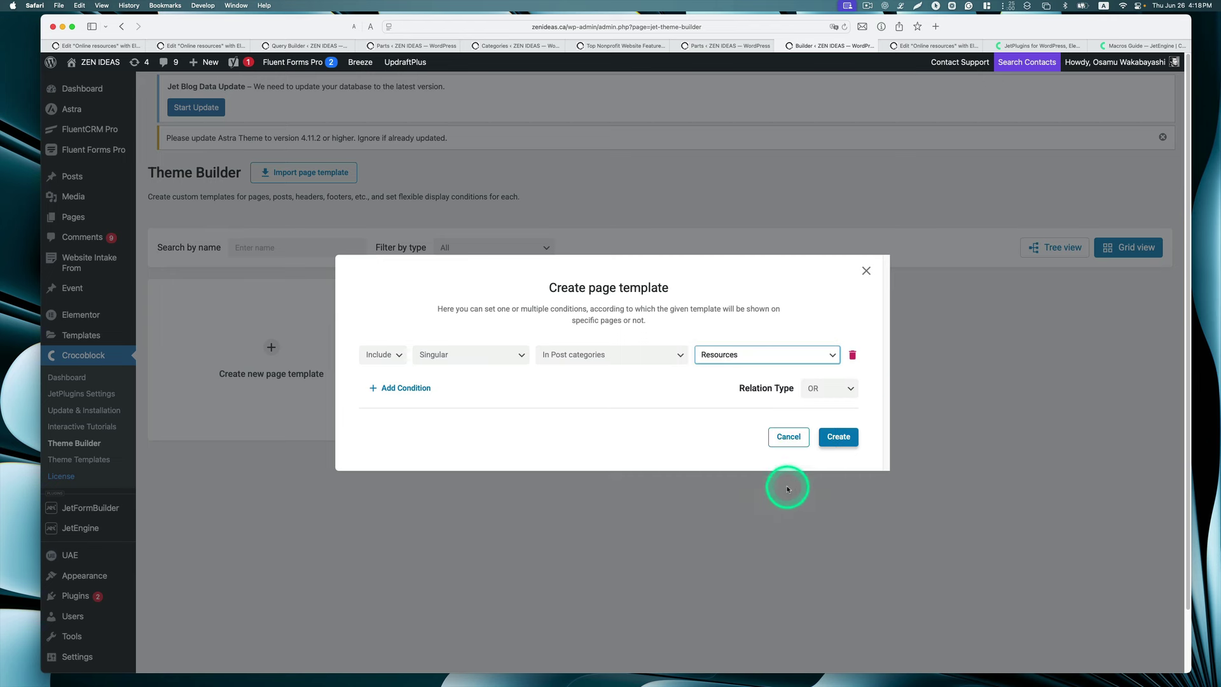
left_click(843, 438)
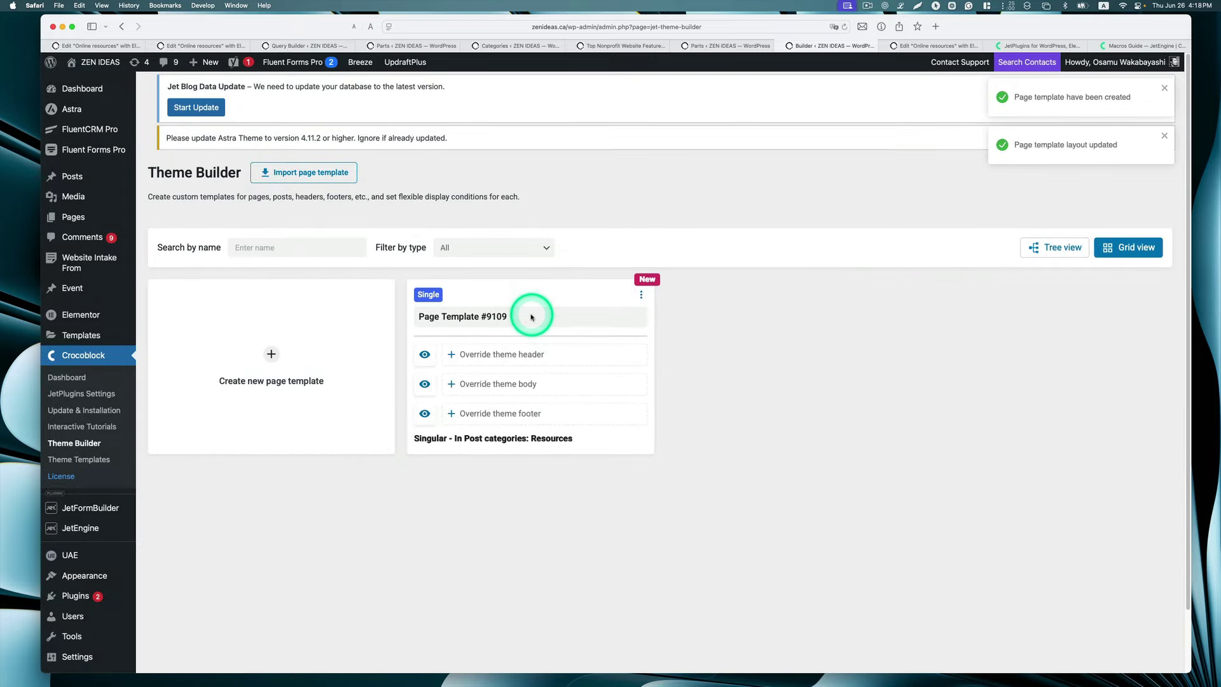
Rename the new page template as Online Resources Single.
left_click(528, 314)
left_click_drag(468, 317, 401, 319)
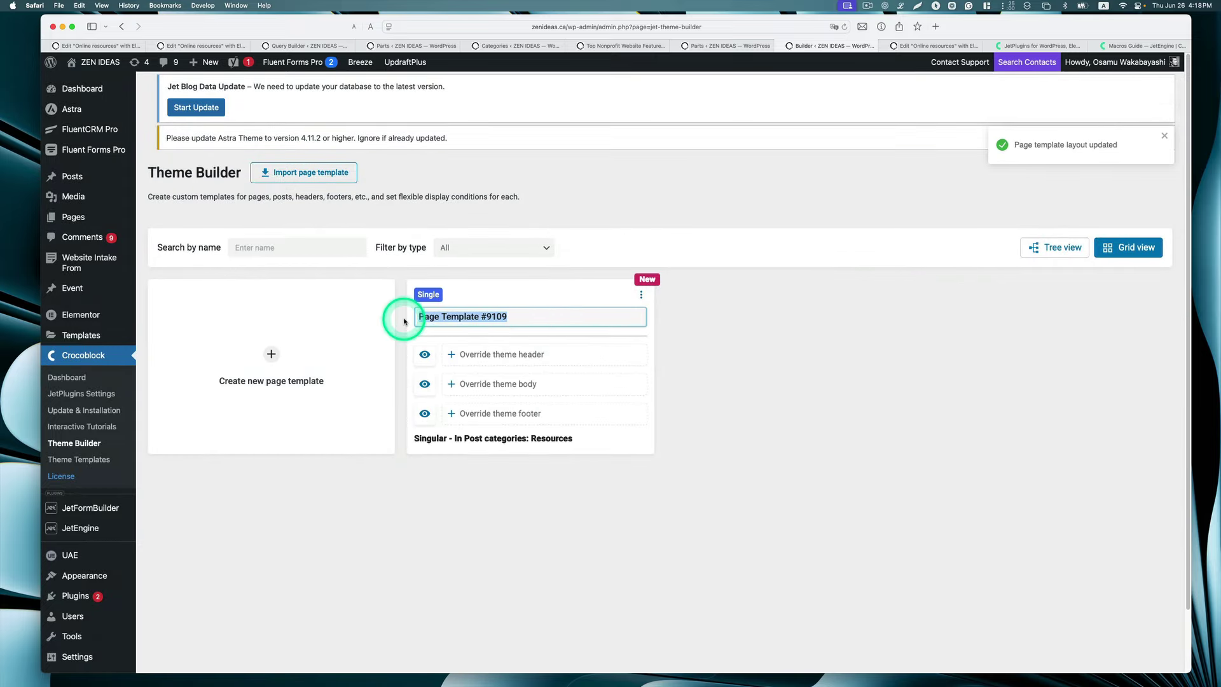
type("Online Resources Single")
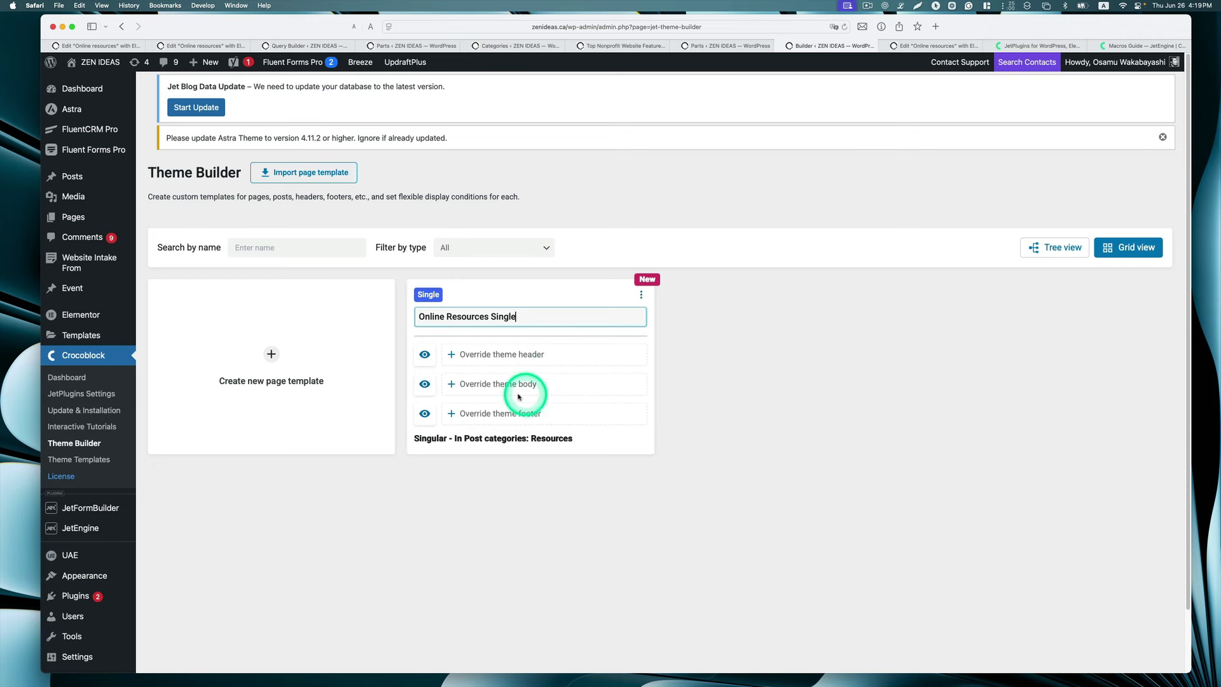
Override the theme body of Online Resources Single with the existing Online resources template from the library.
left_click(596, 390)
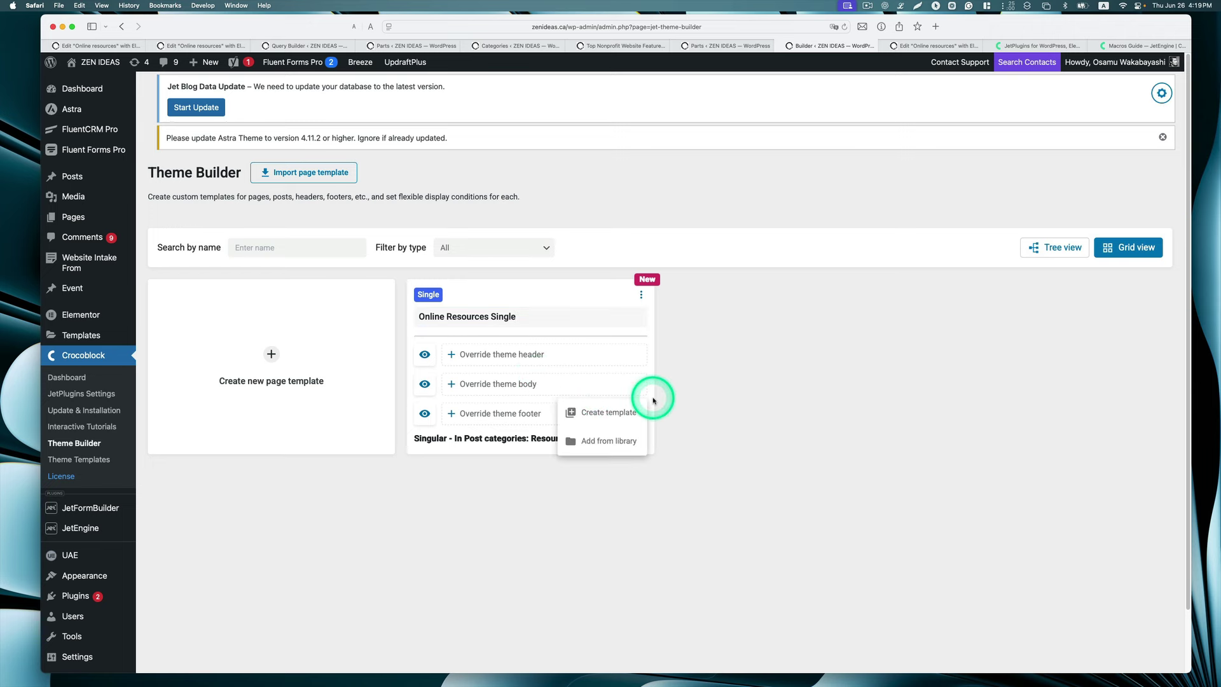
left_click(629, 442)
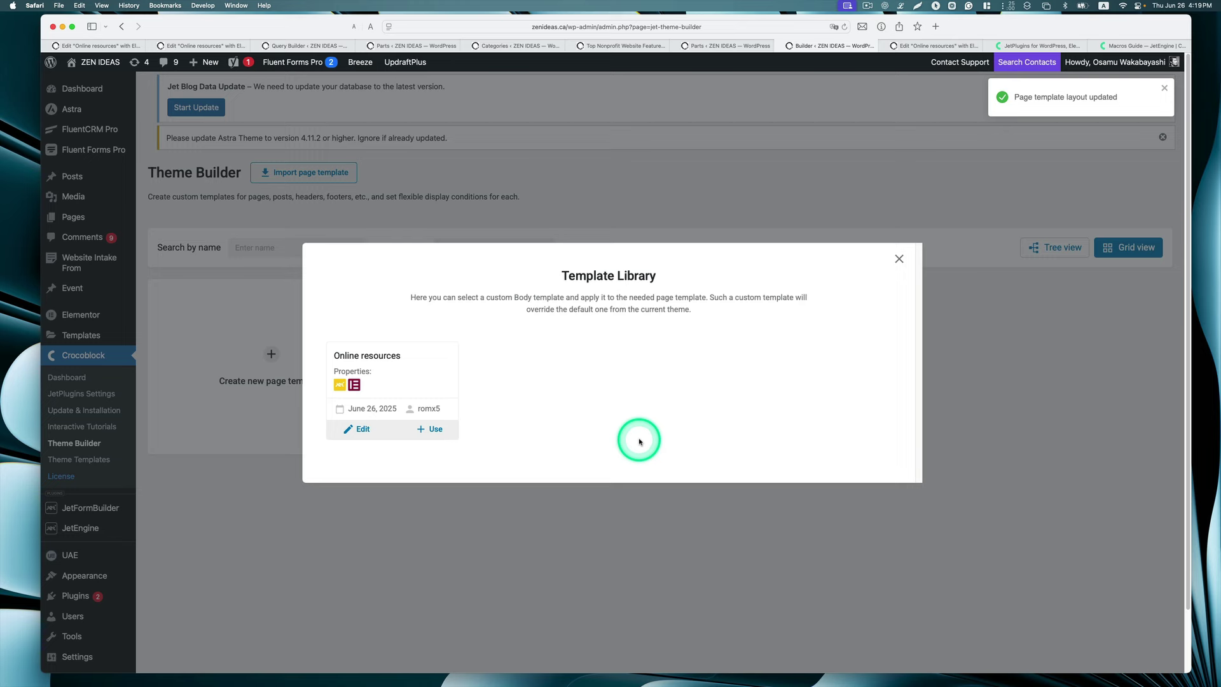
left_click(432, 430)
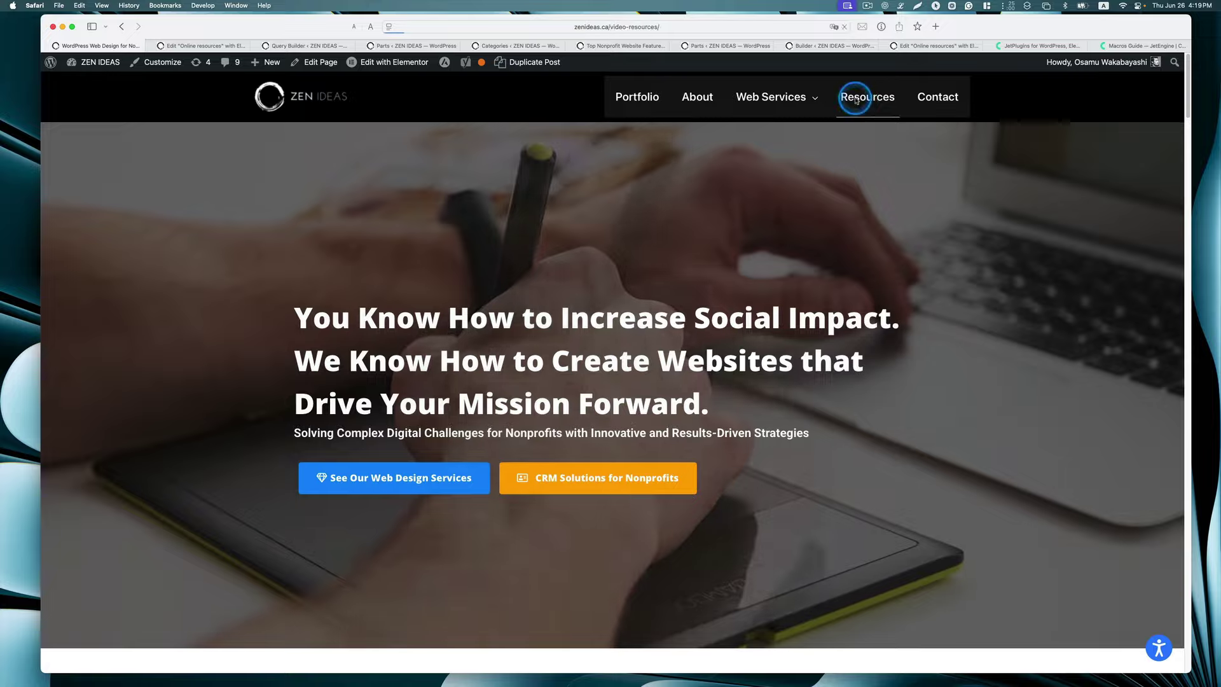
On the live site's Resources page, open the post about creating newsletters with FluentCRM's Latest Posts Block.
left_click(866, 98)
scroll(839, 249, "down", 1)
scroll(839, 249, "down", 2)
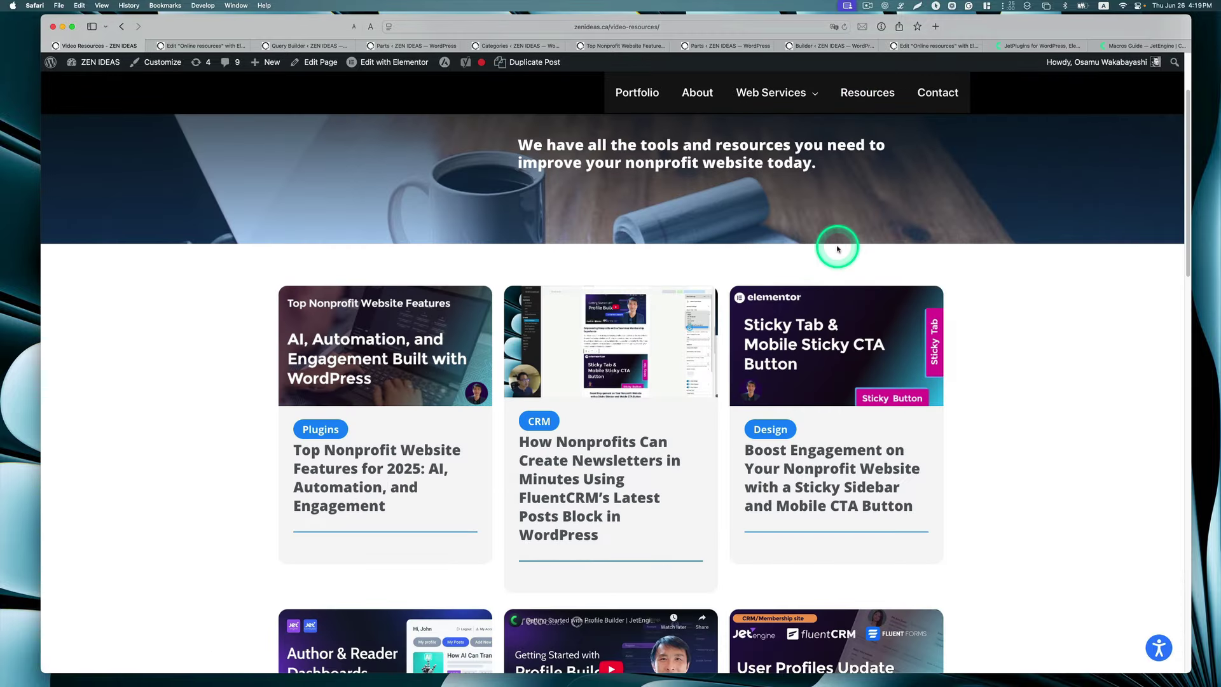
left_click(698, 318)
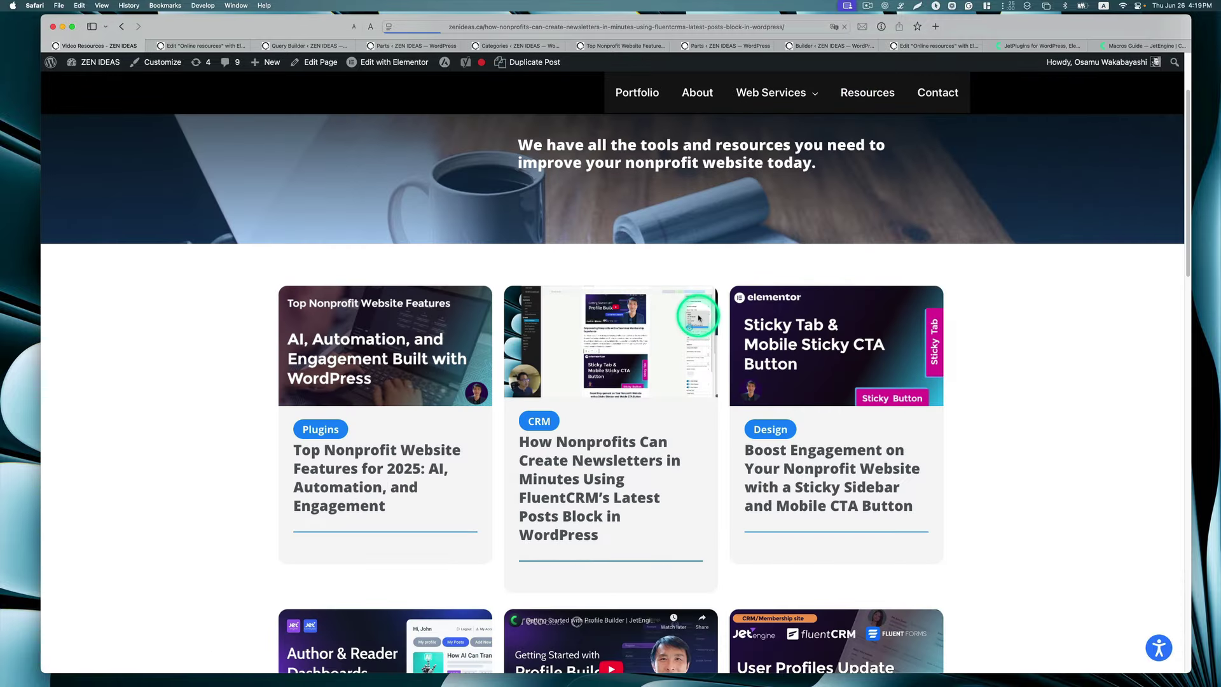
Examine the post's applied layout from the video through the post navigation and subscription form to the Related Resources grid.
scroll(697, 310, "down", 5)
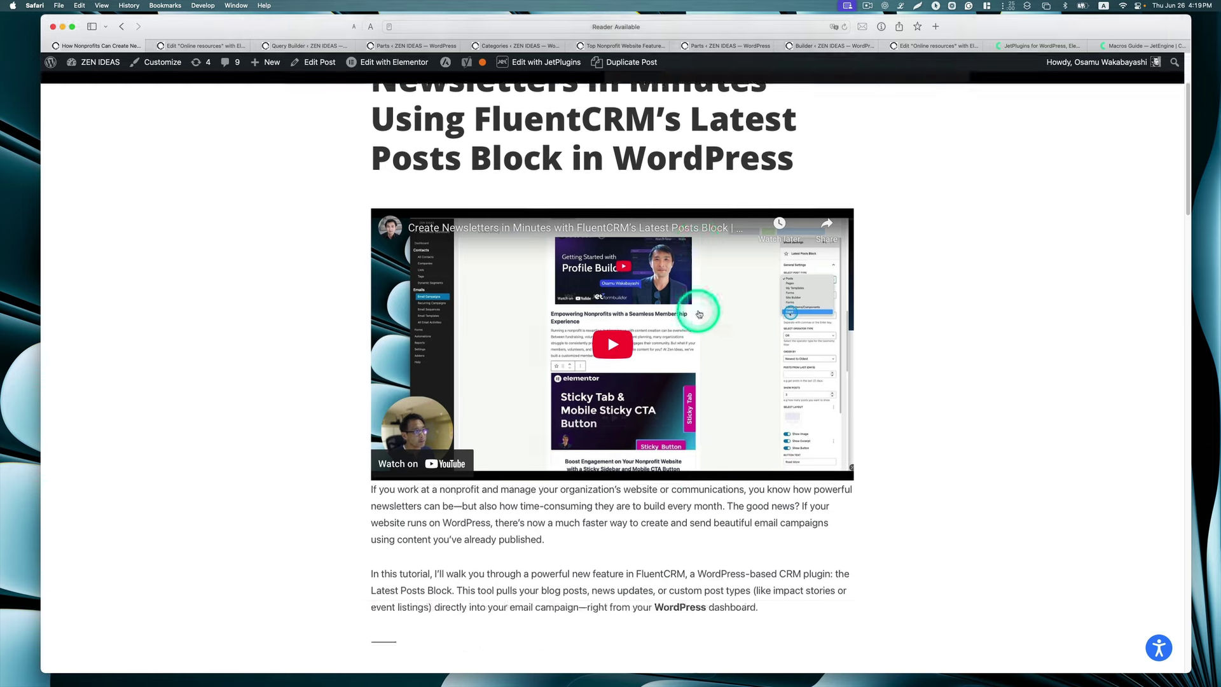
scroll(699, 311, "down", 15)
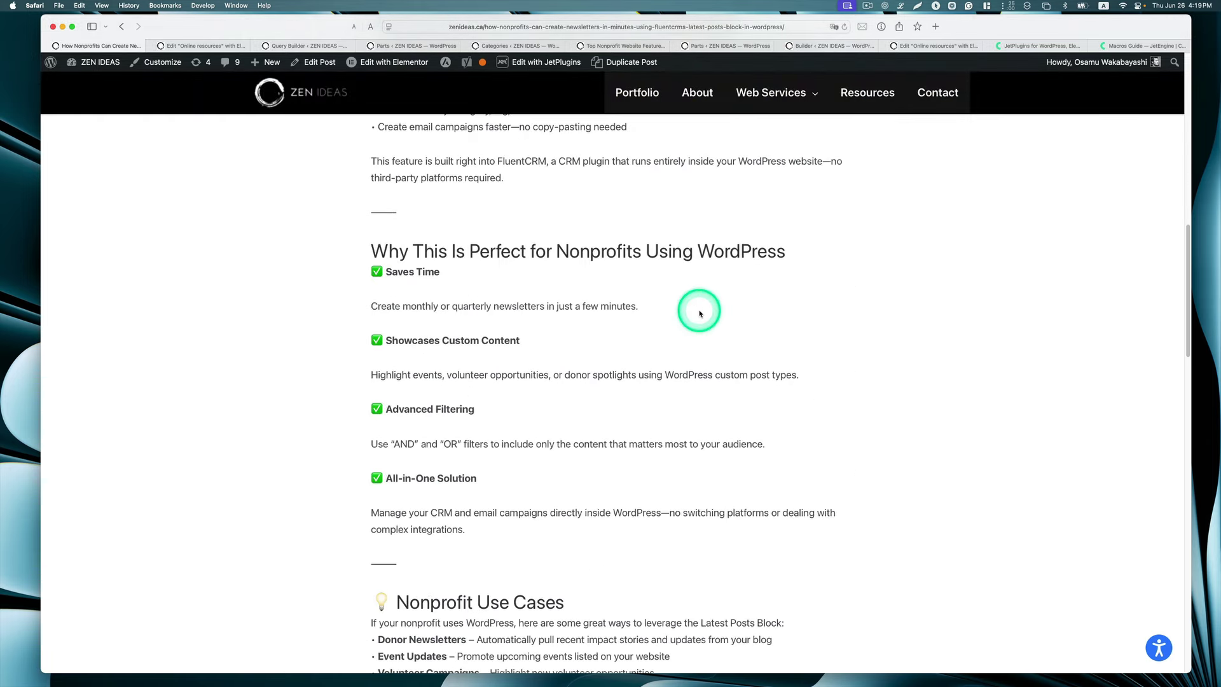
scroll(703, 312, "down", 8)
scroll(707, 311, "up", 6)
scroll(708, 310, "down", 2)
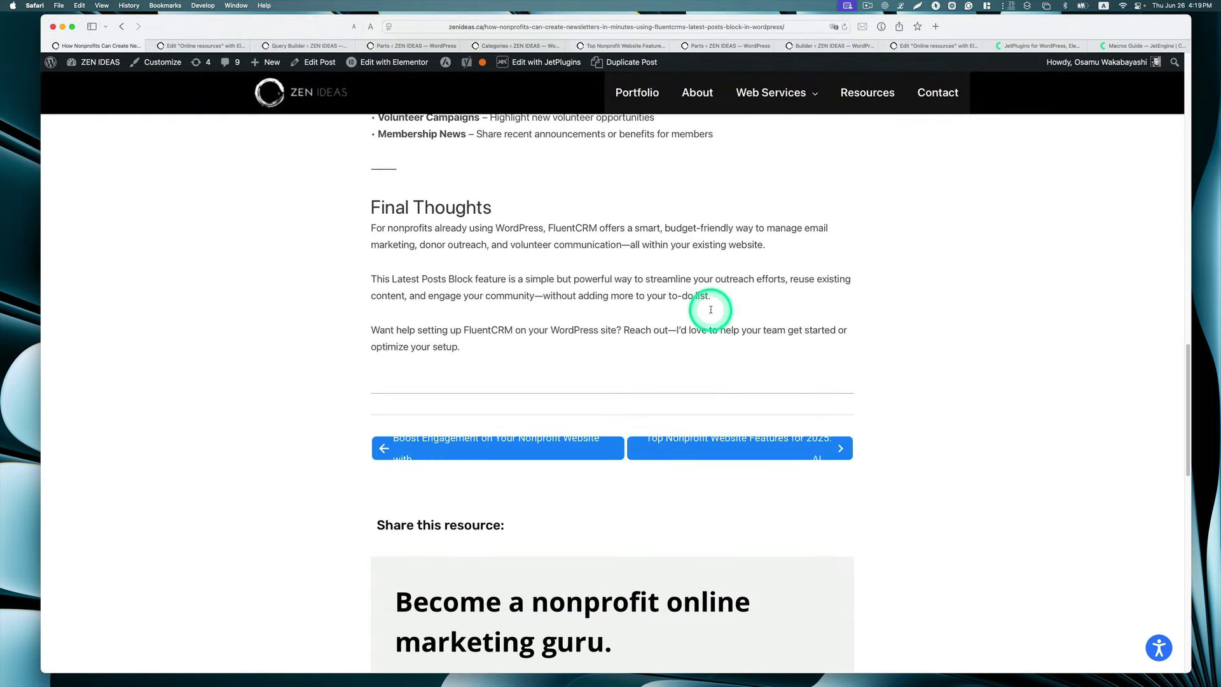
scroll(666, 430, "down", 3)
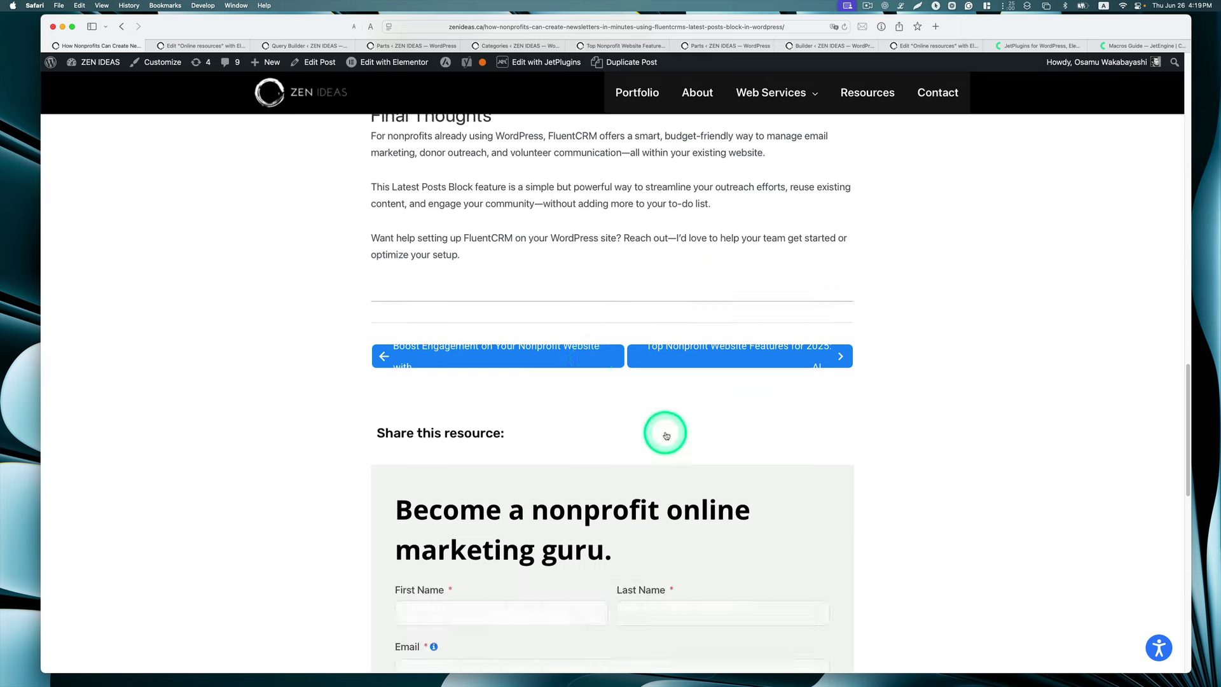
scroll(665, 306, "down", 3)
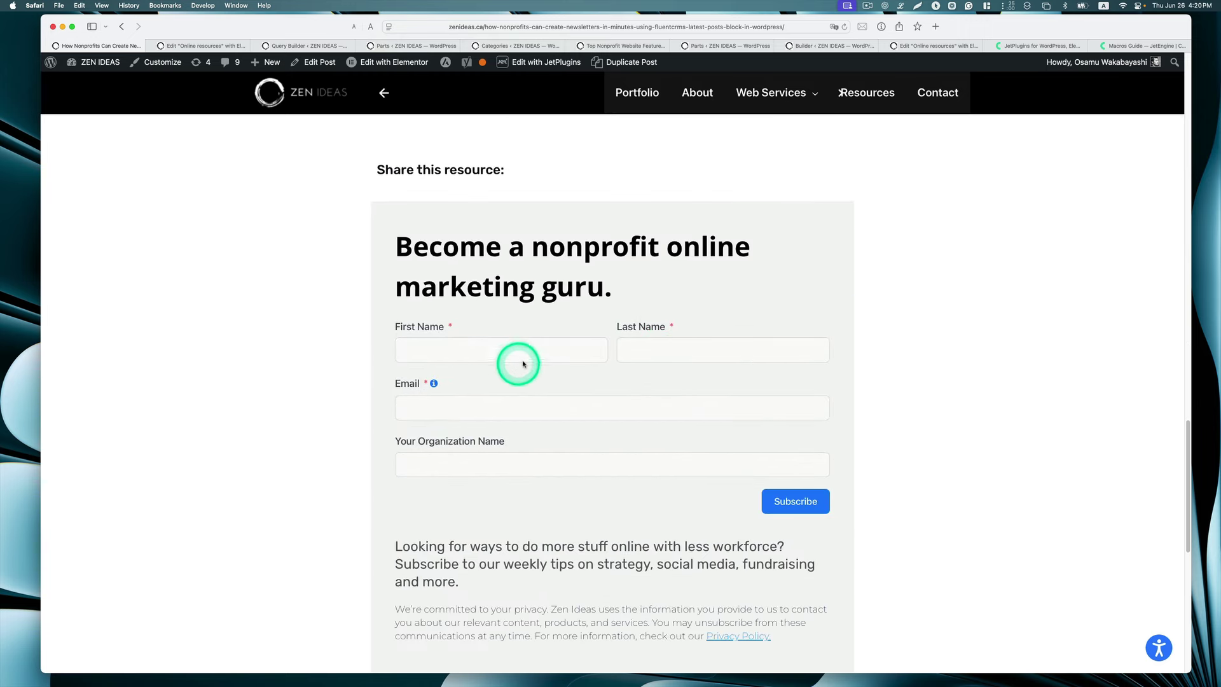
scroll(617, 354, "down", 3)
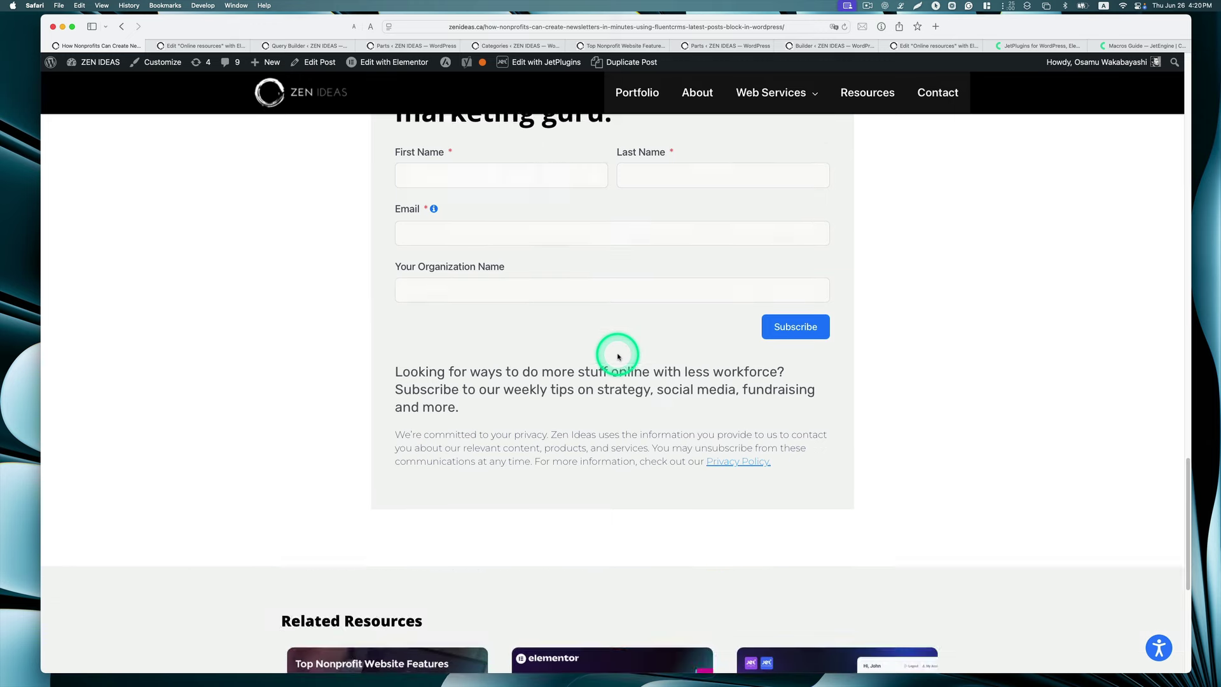
scroll(618, 356, "down", 5)
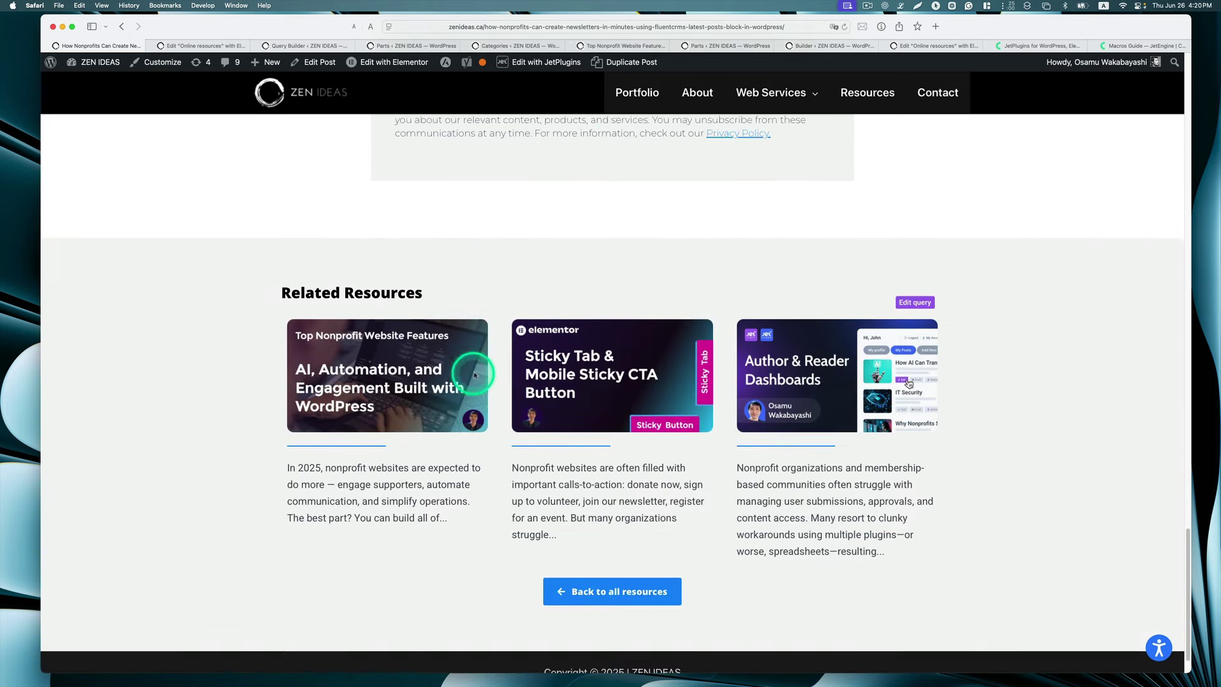
scroll(474, 375, "down", 1)
scroll(489, 374, "up", 5)
scroll(496, 375, "down", 5)
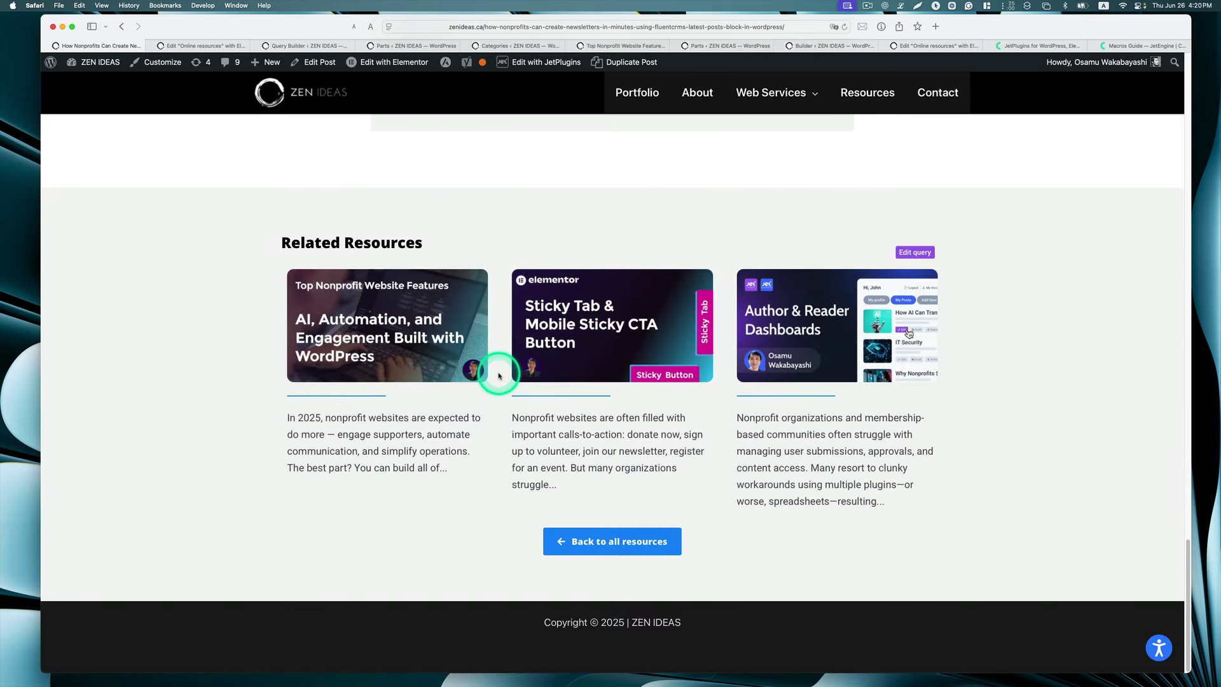
Return to the start of the post and review its title, embedded video and body text sections again.
scroll(501, 375, "up", 20)
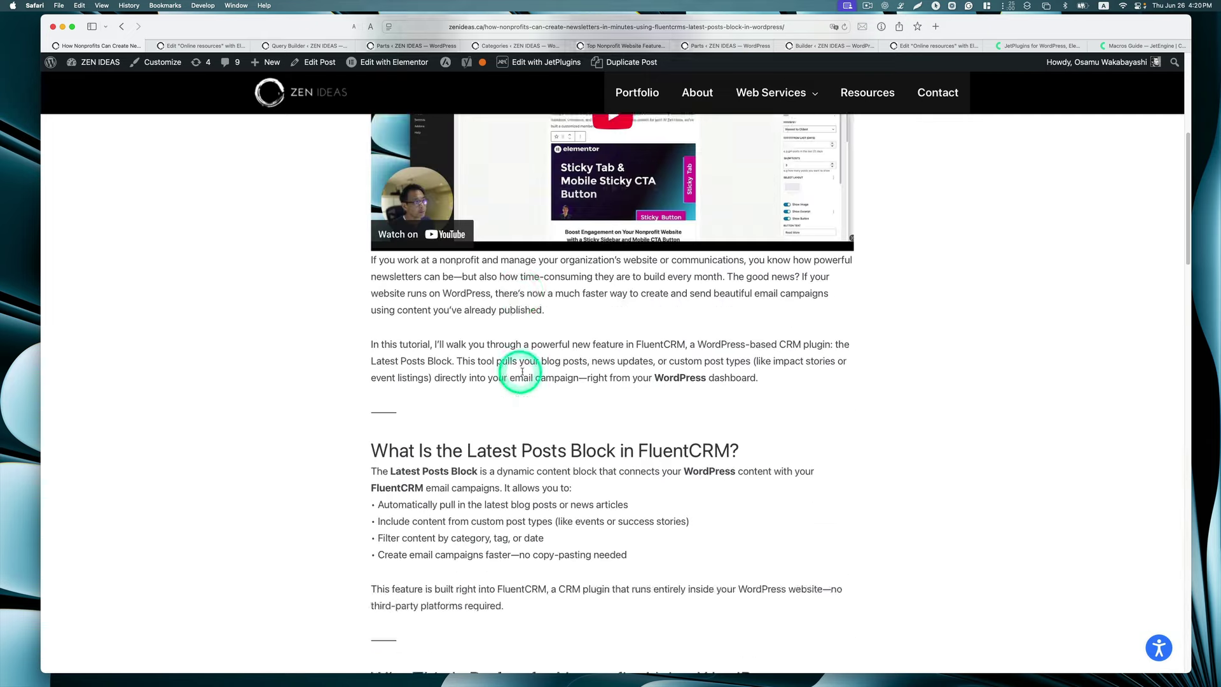
scroll(531, 372, "down", 7)
scroll(536, 369, "up", 11)
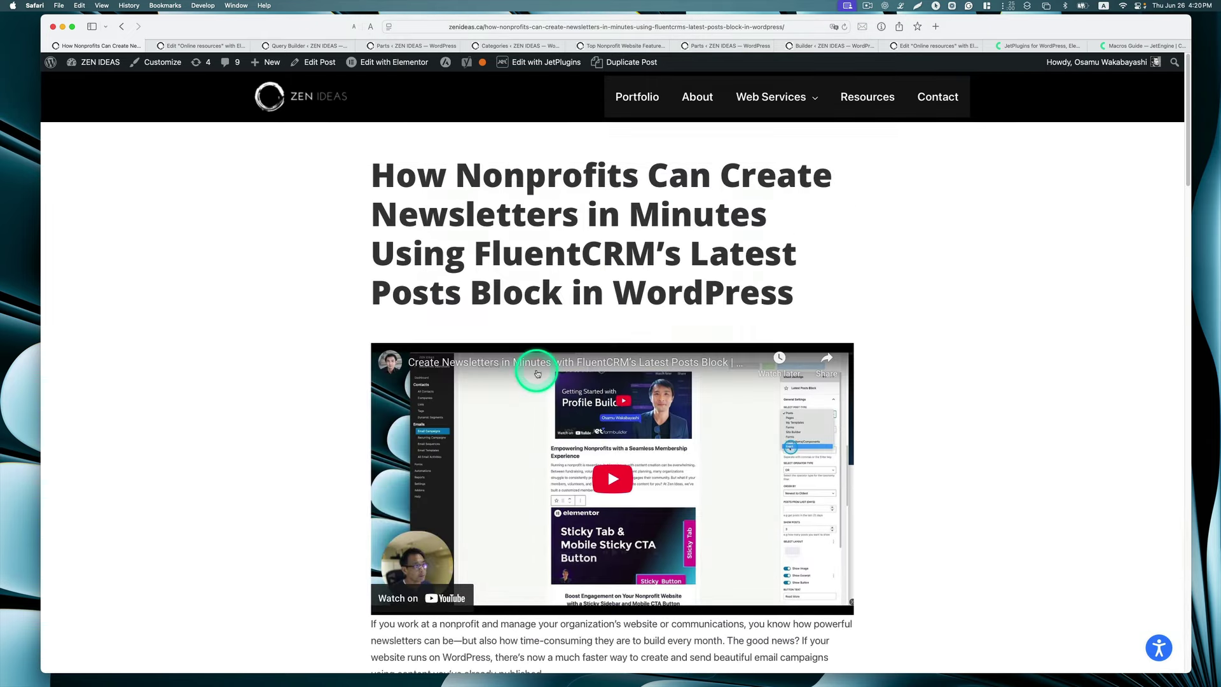
scroll(532, 364, "down", 4)
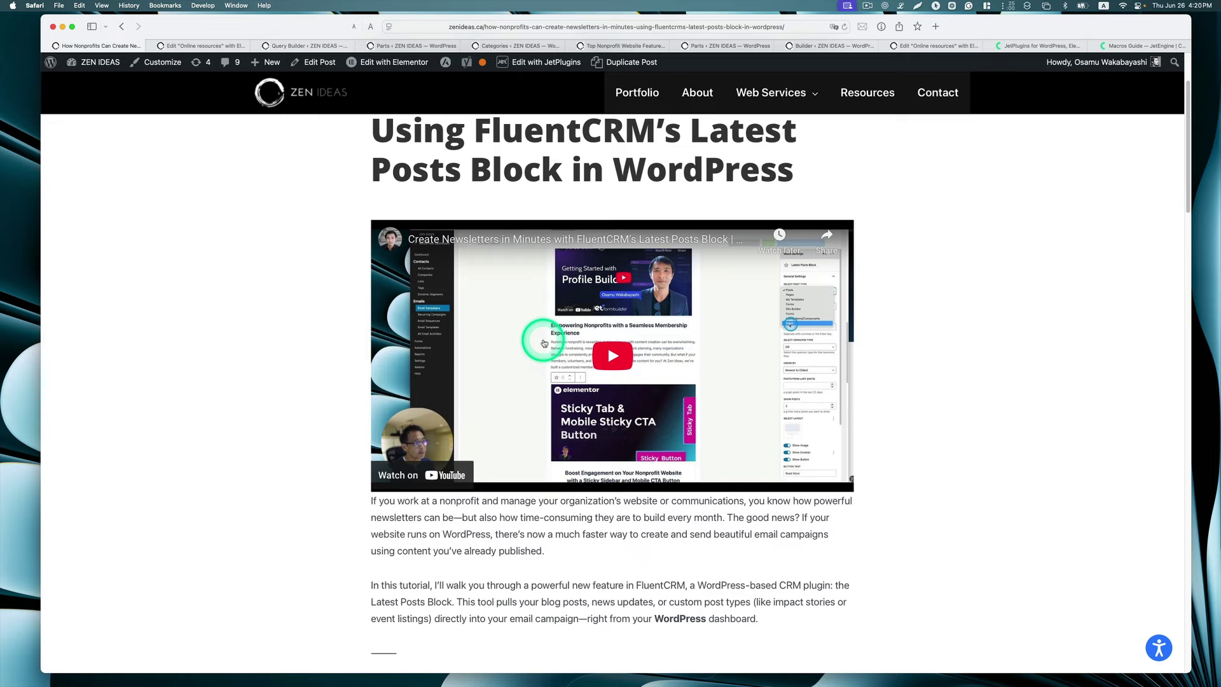
scroll(838, 290, "up", 4)
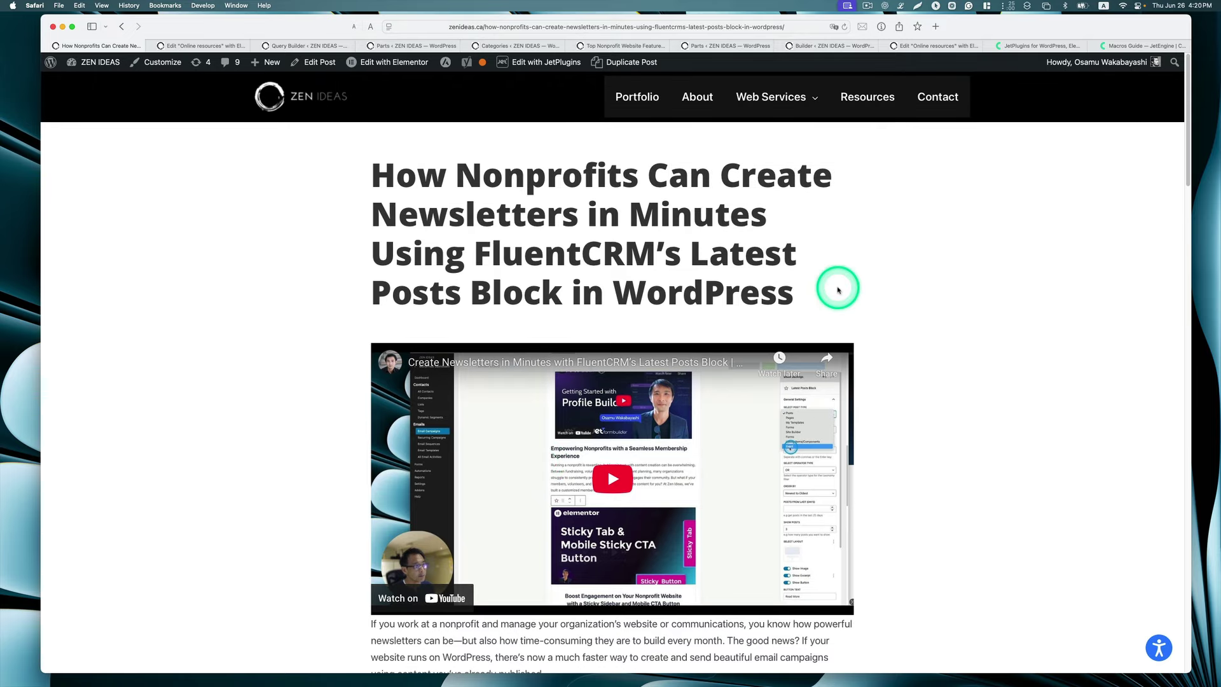
scroll(837, 288, "down", 10)
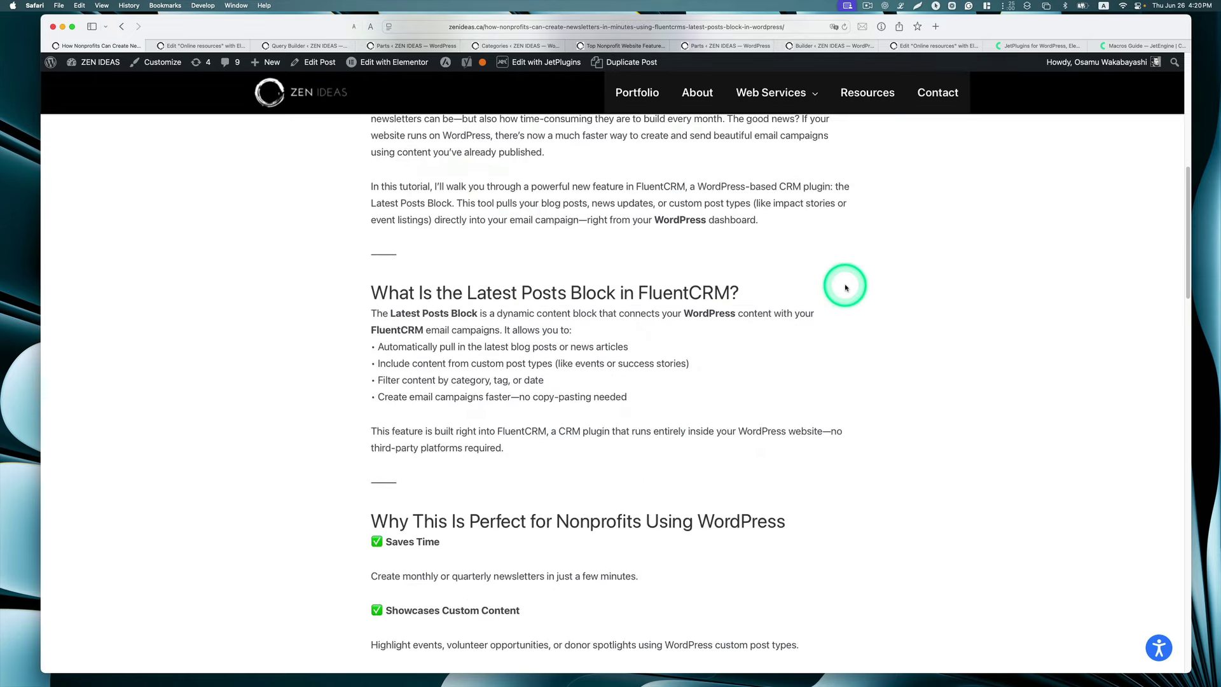
scroll(846, 288, "down", 2)
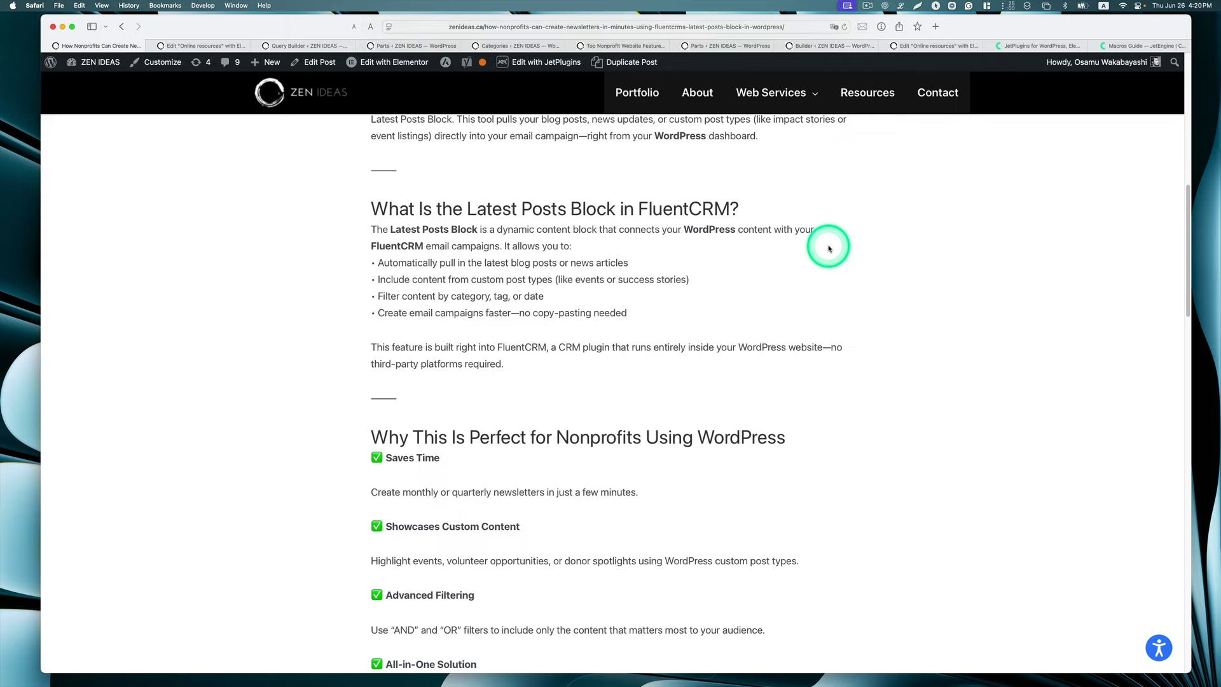
scroll(831, 248, "down", 7)
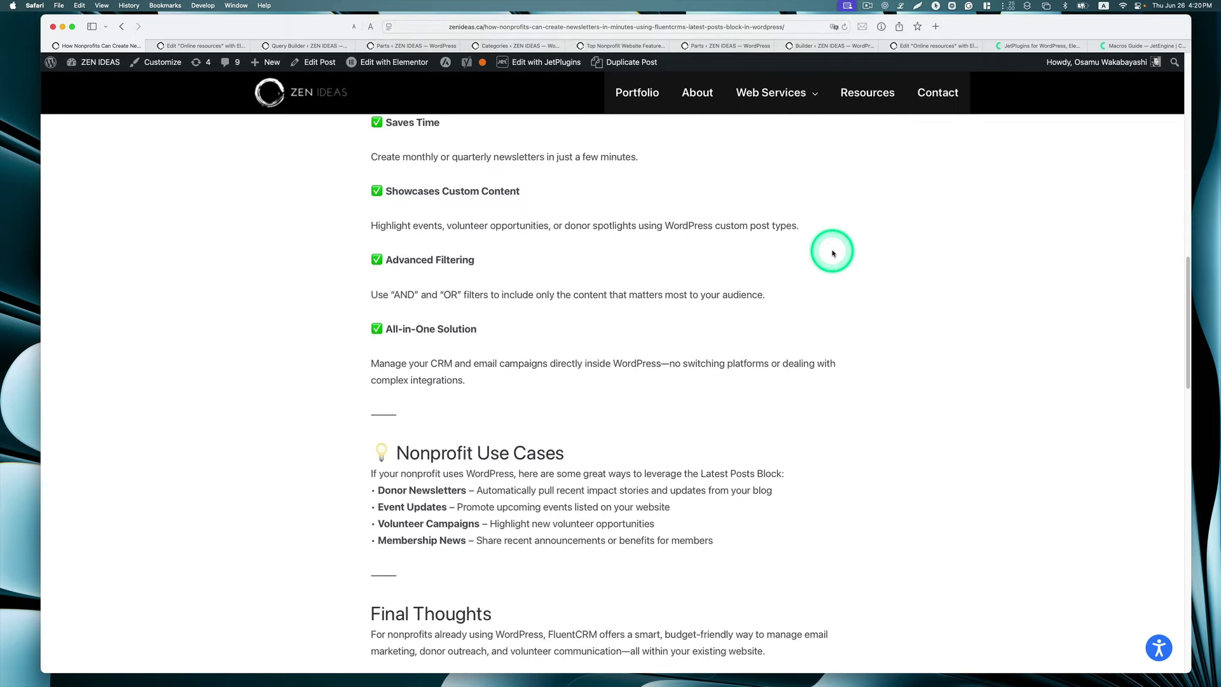